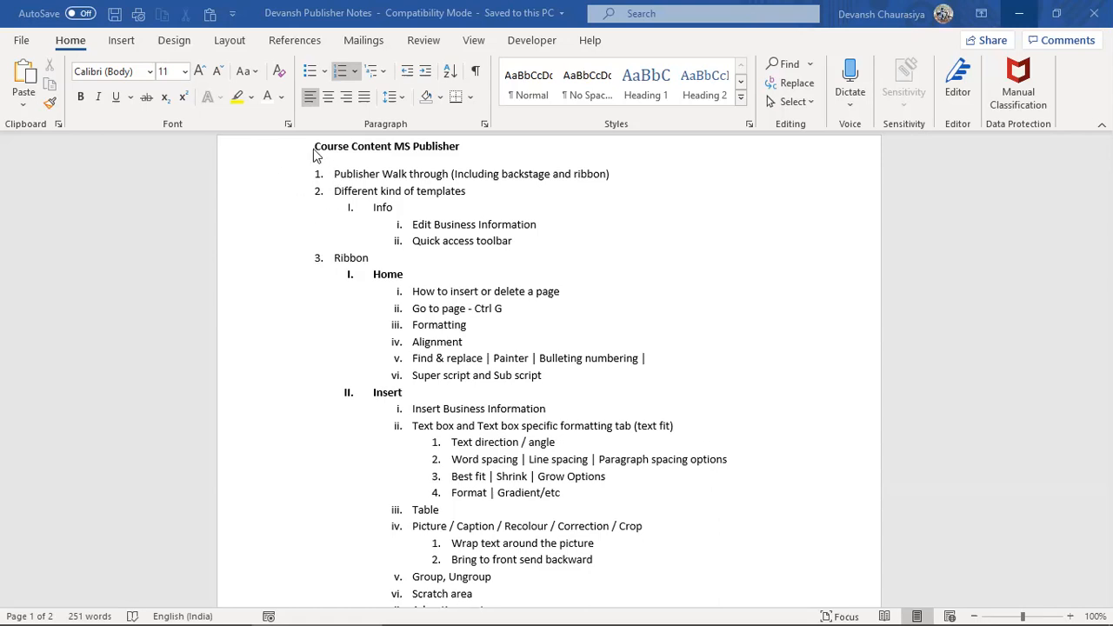
Step: Select the outline heading and the Home section with its sub-topics in the Word notes
drag(315, 150, 651, 241)
scroll(493, 317, down, 2)
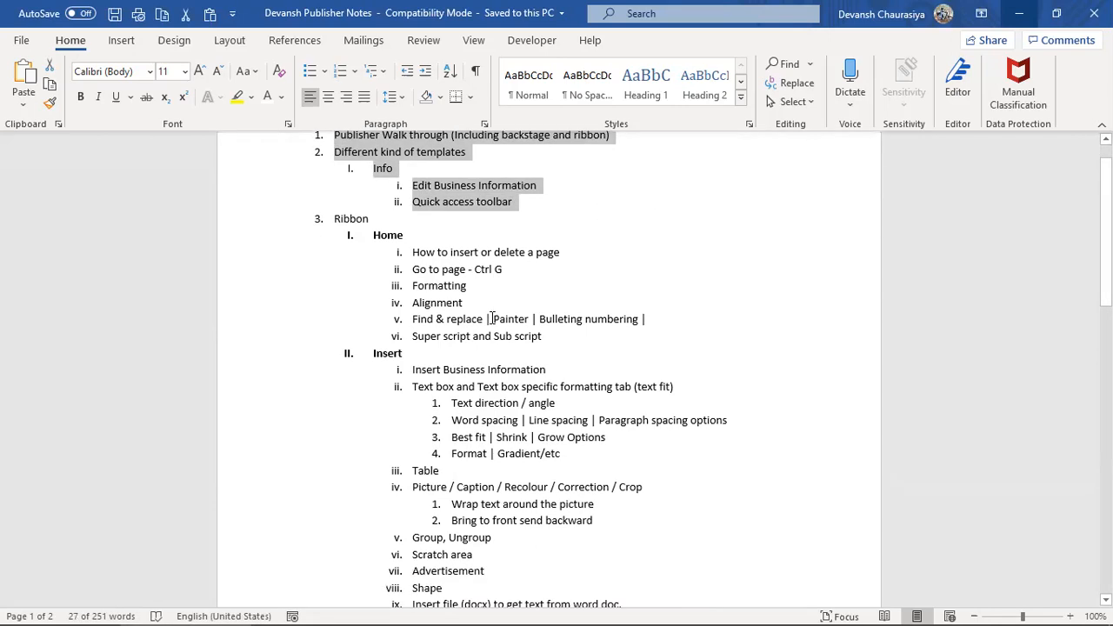
click(352, 195)
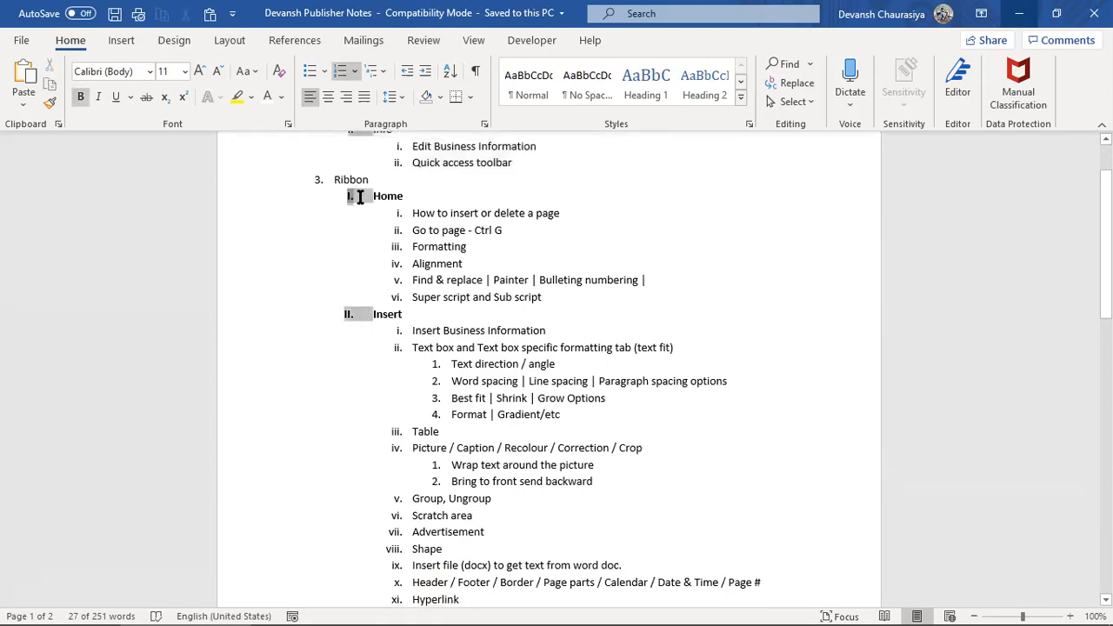
click(374, 193)
drag(374, 189, 569, 298)
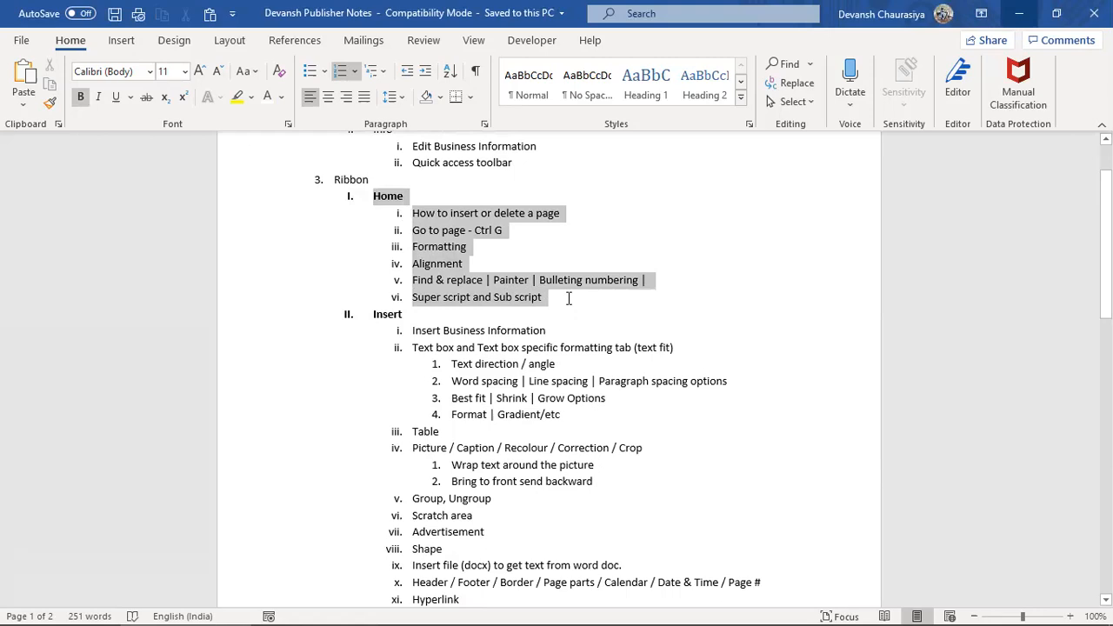
Step: Scroll through the course notes, then bring up the Windows Start menu
scroll(525, 335, down, 2)
scroll(526, 337, down, 8)
scroll(520, 344, up, 3)
scroll(520, 348, up, 9)
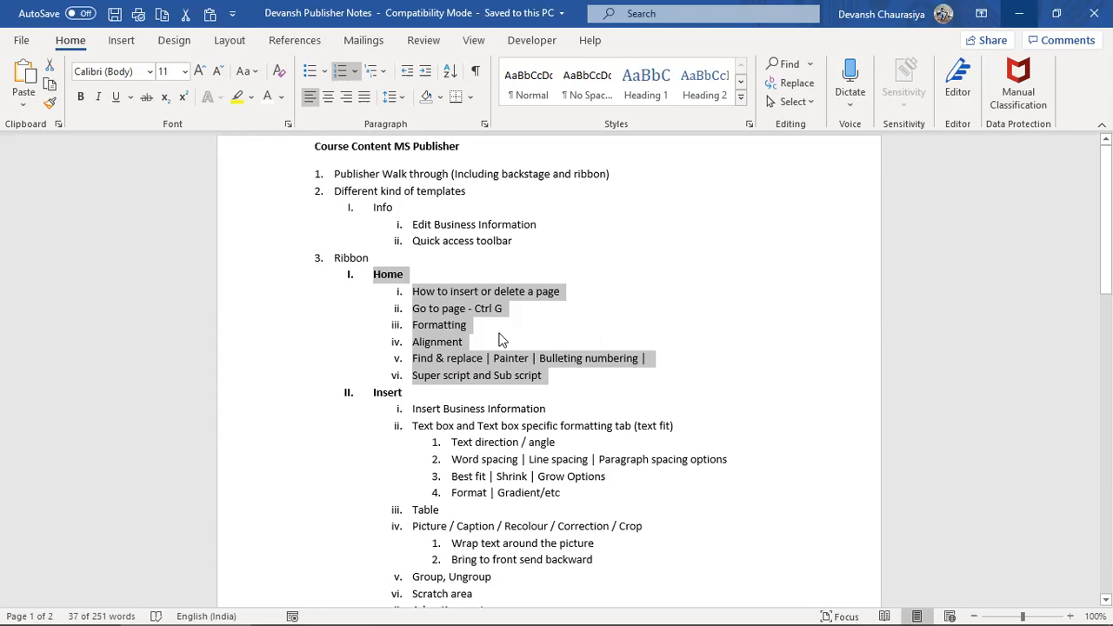
mouse_move(877, 607)
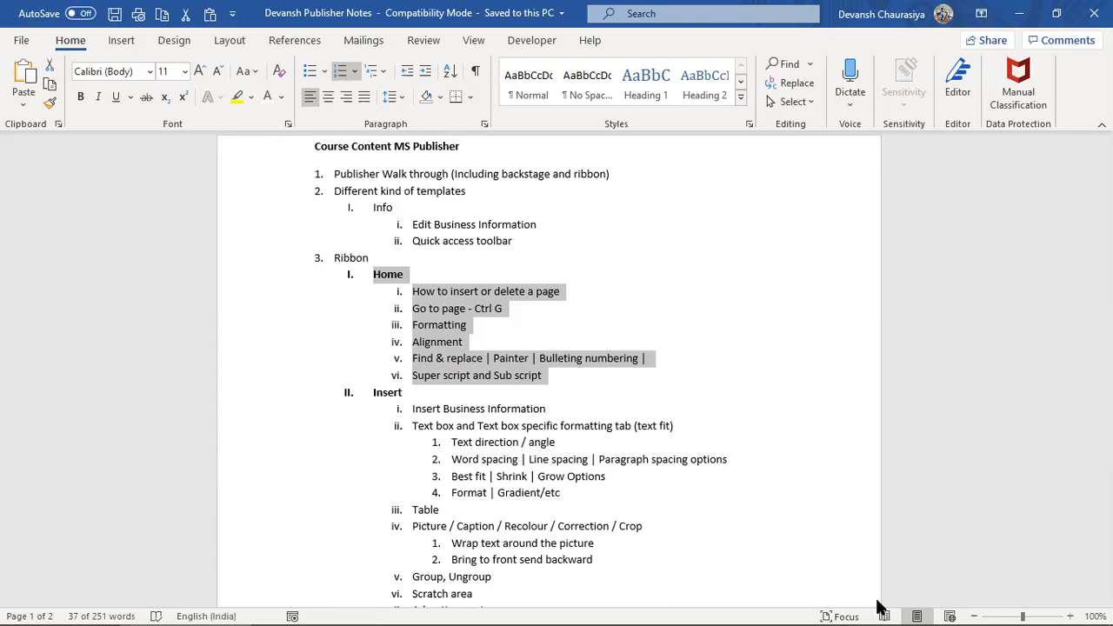
key(super)
Step: Search Start for 'publ' and launch the Publisher app
text(publ)
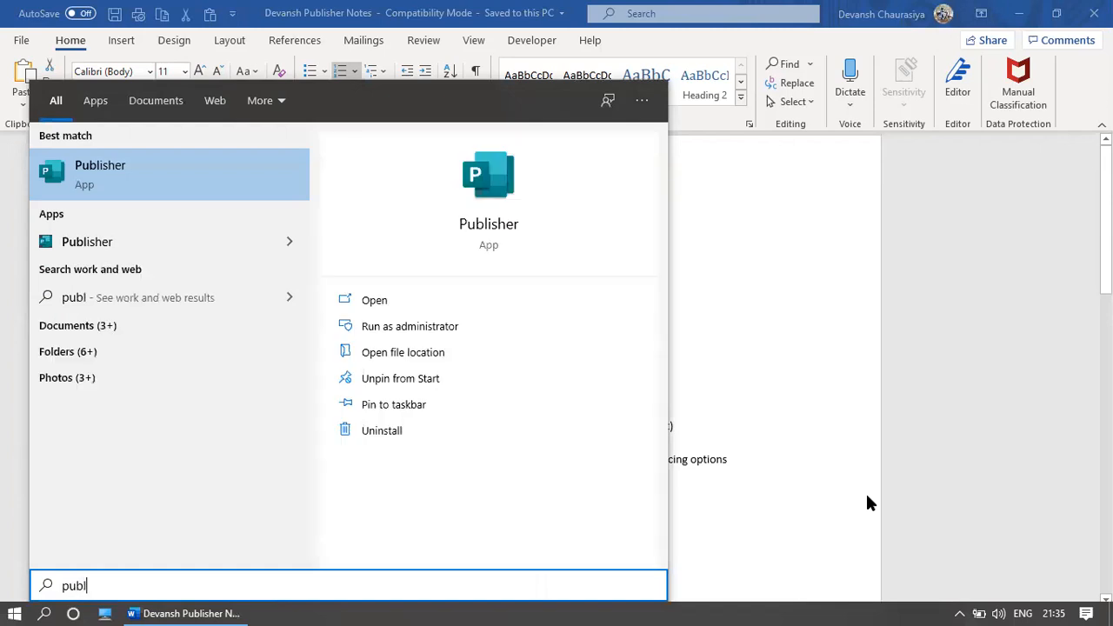
click(502, 224)
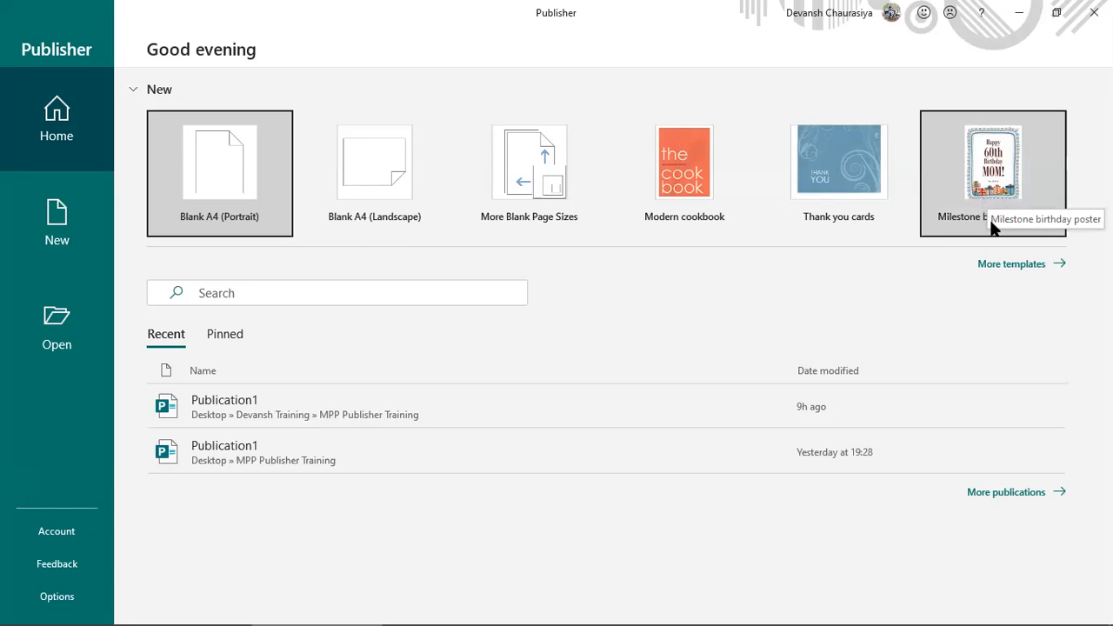
Step: Open the full Office template gallery and browse through the available templates
click(1013, 264)
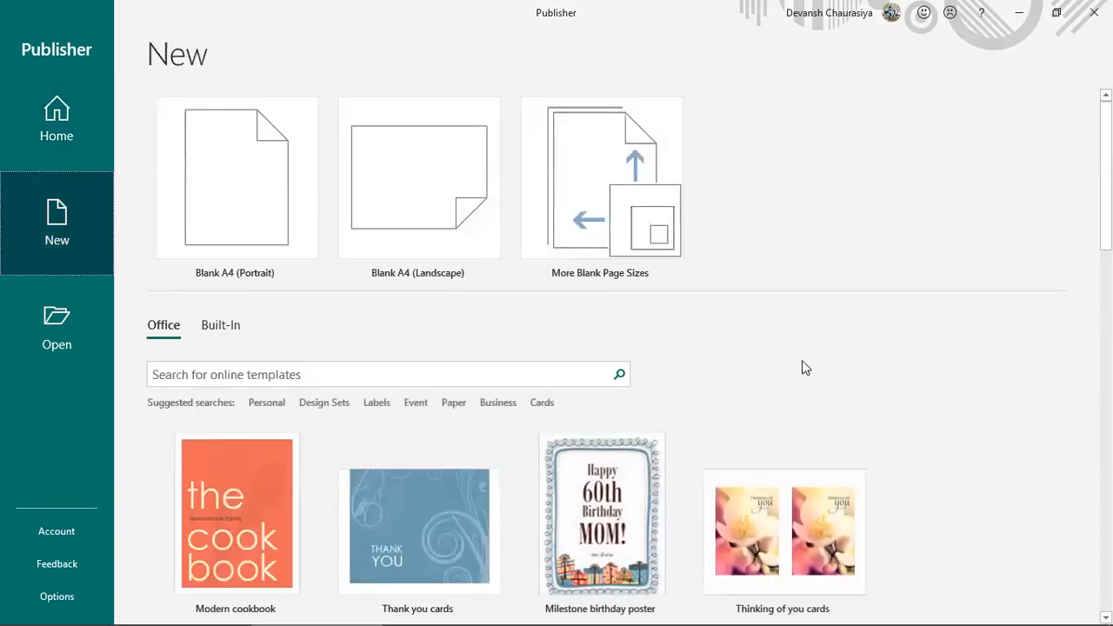
scroll(802, 368, down, 3)
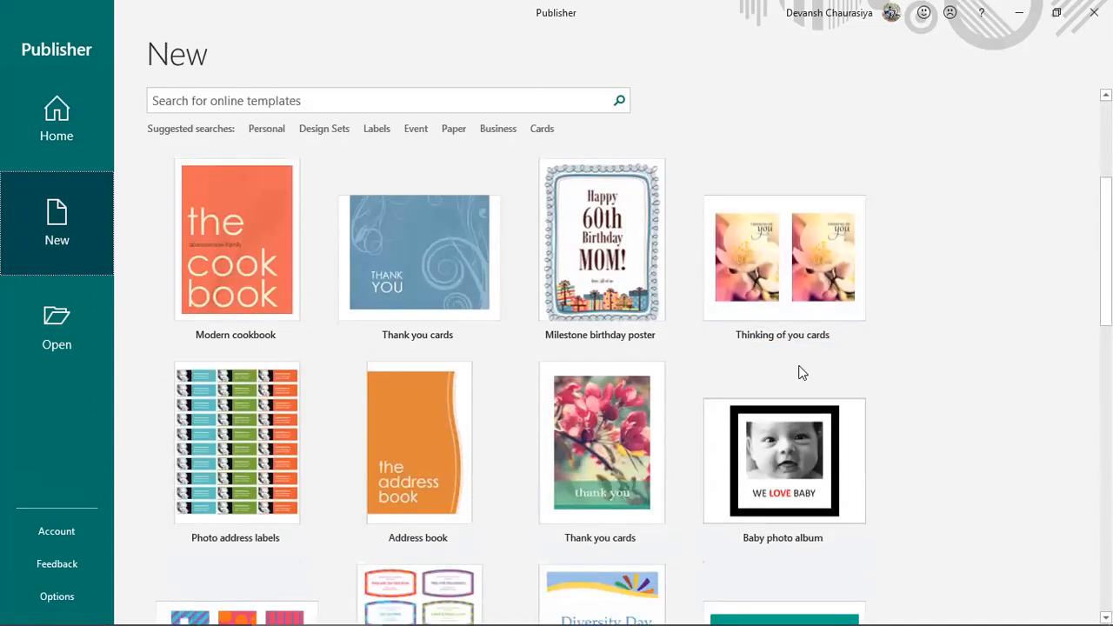
scroll(802, 373, down, 1)
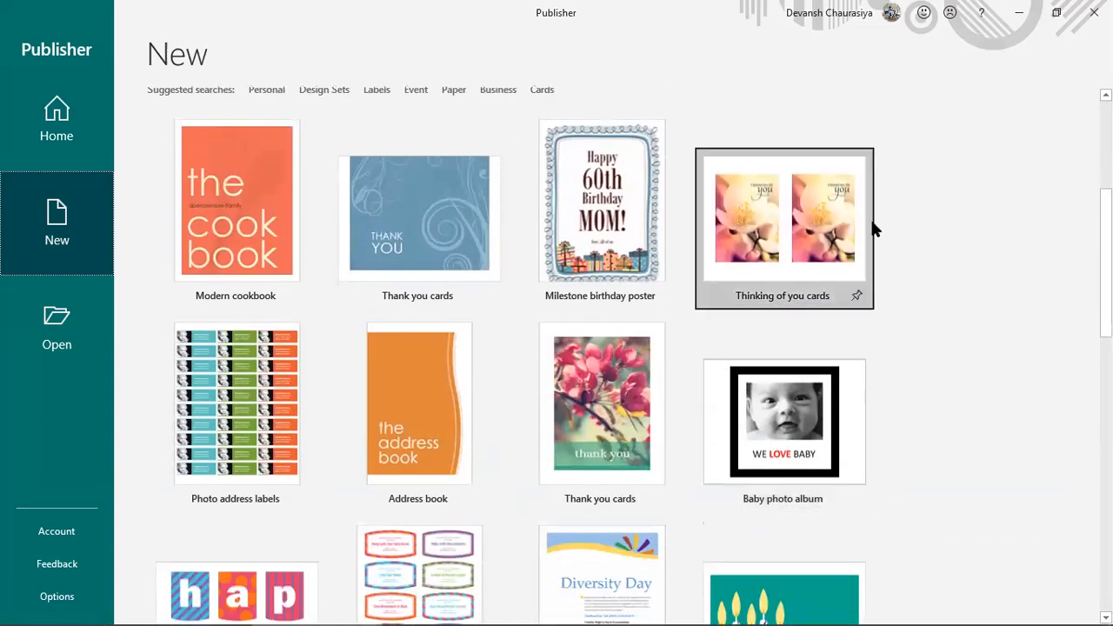
scroll(328, 442, down, 3)
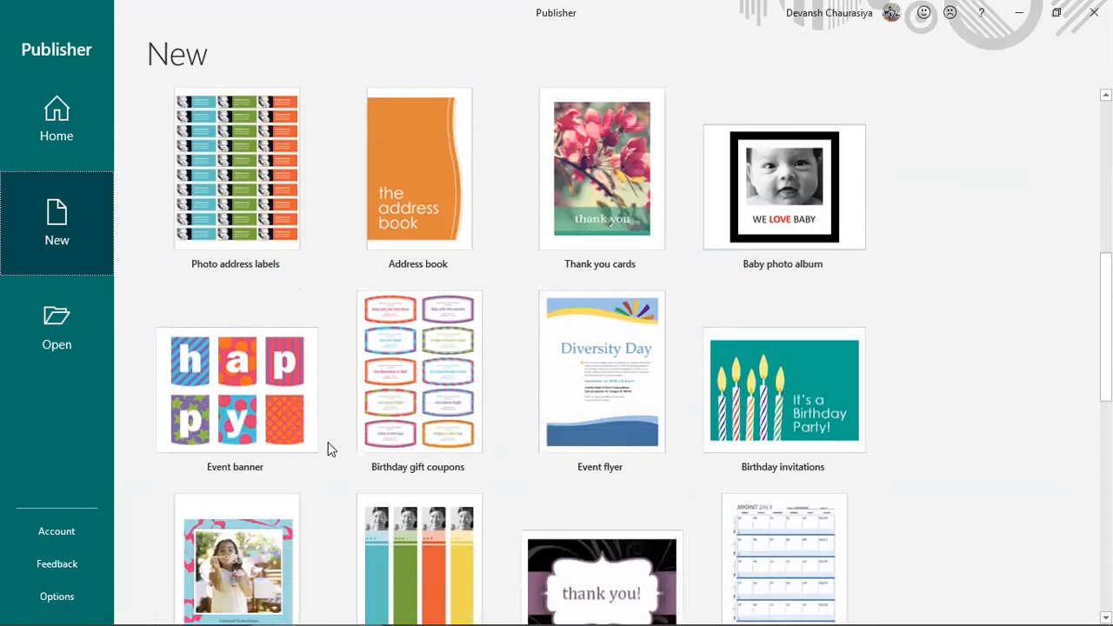
scroll(328, 442, down, 1)
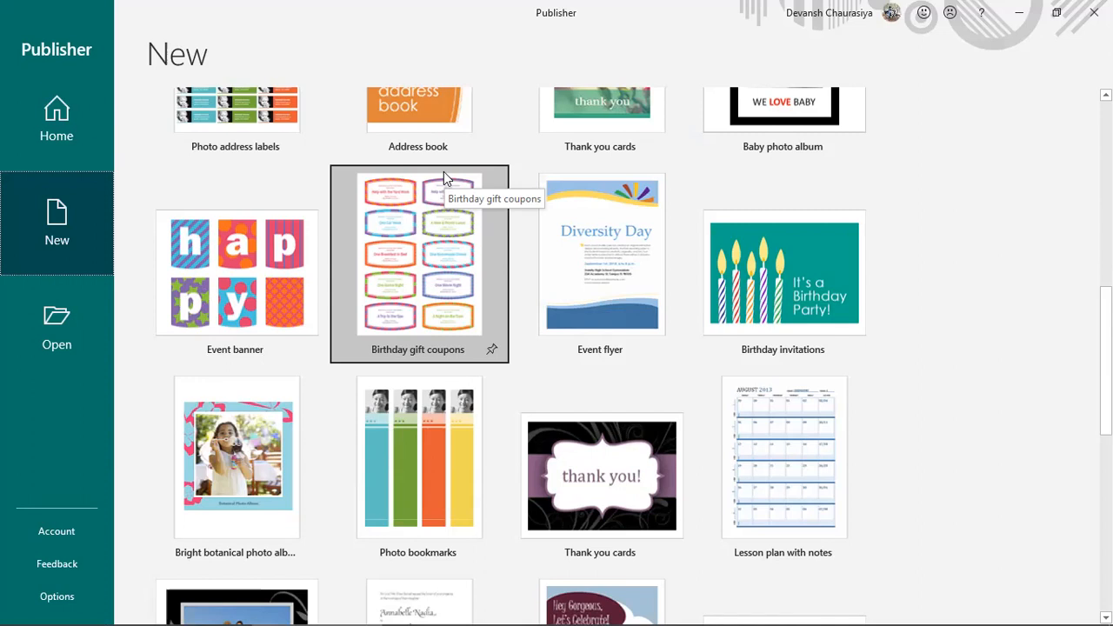
scroll(578, 327, up, 1)
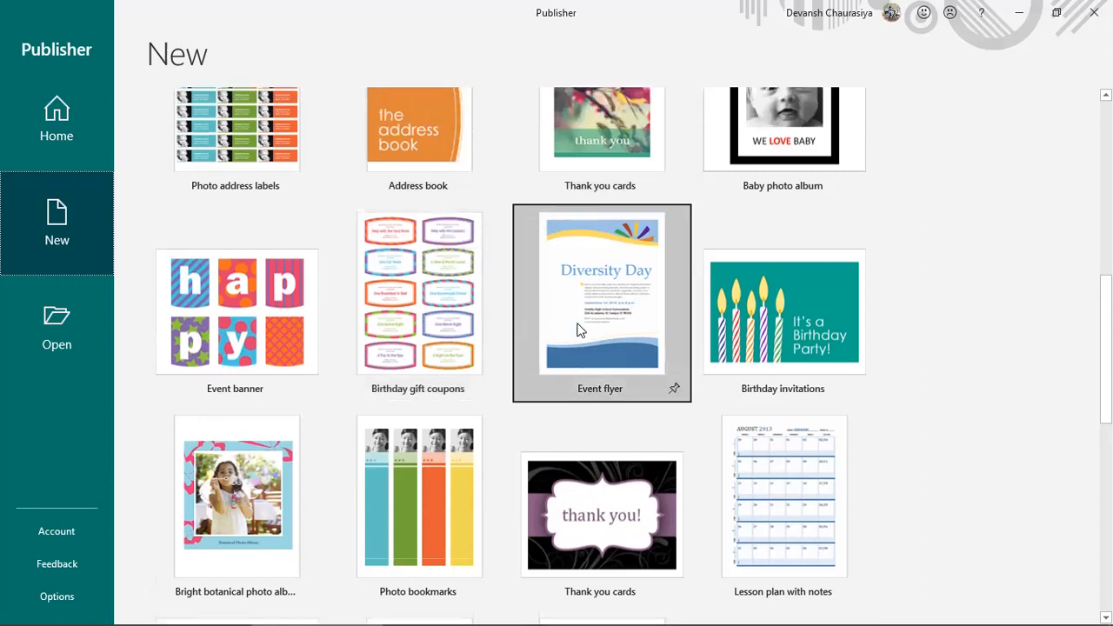
scroll(577, 329, up, 1)
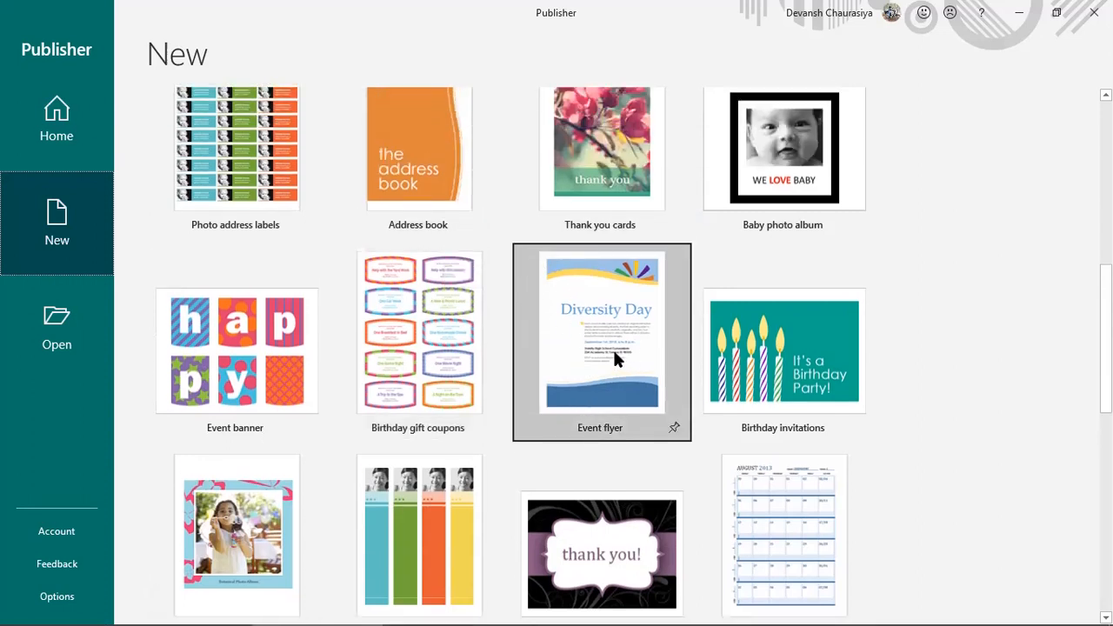
scroll(613, 352, down, 4)
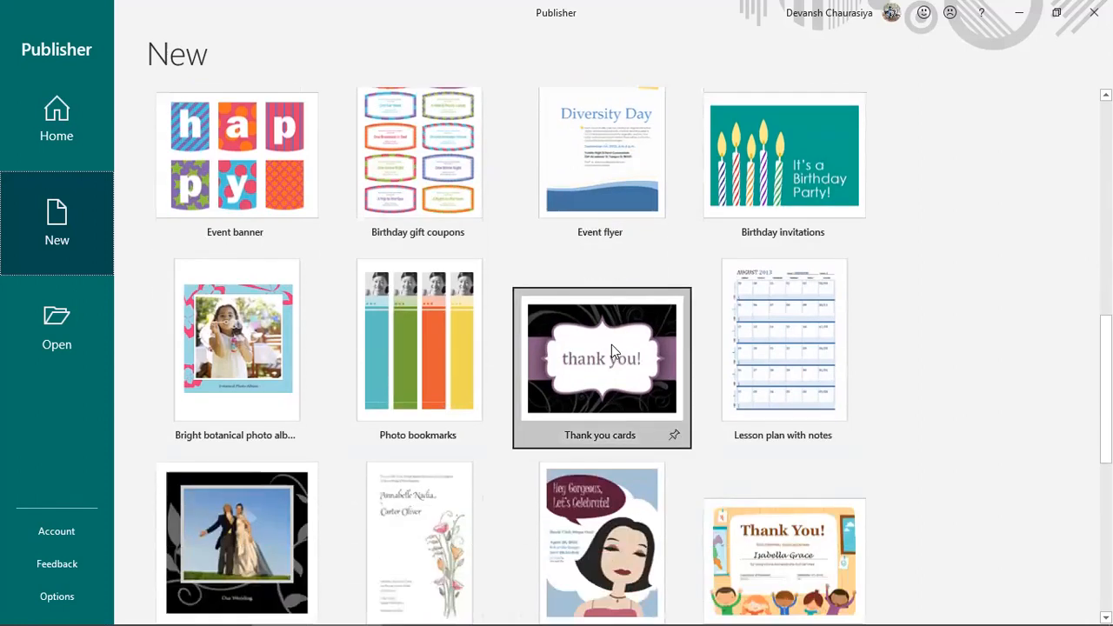
scroll(611, 341, down, 1)
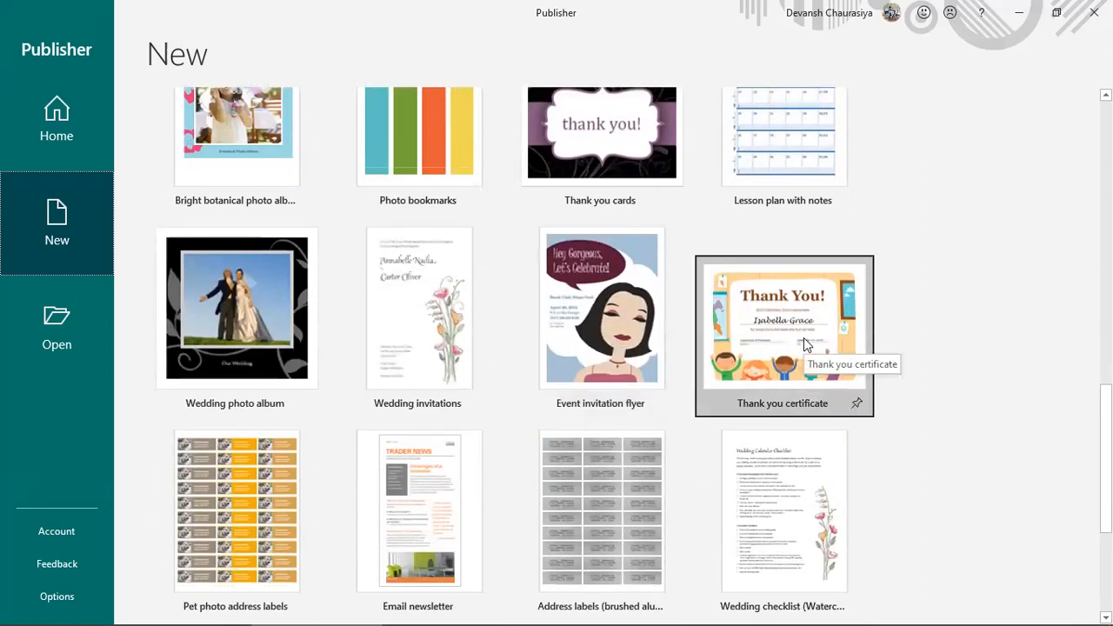
scroll(804, 337, down, 2)
scroll(790, 363, down, 1)
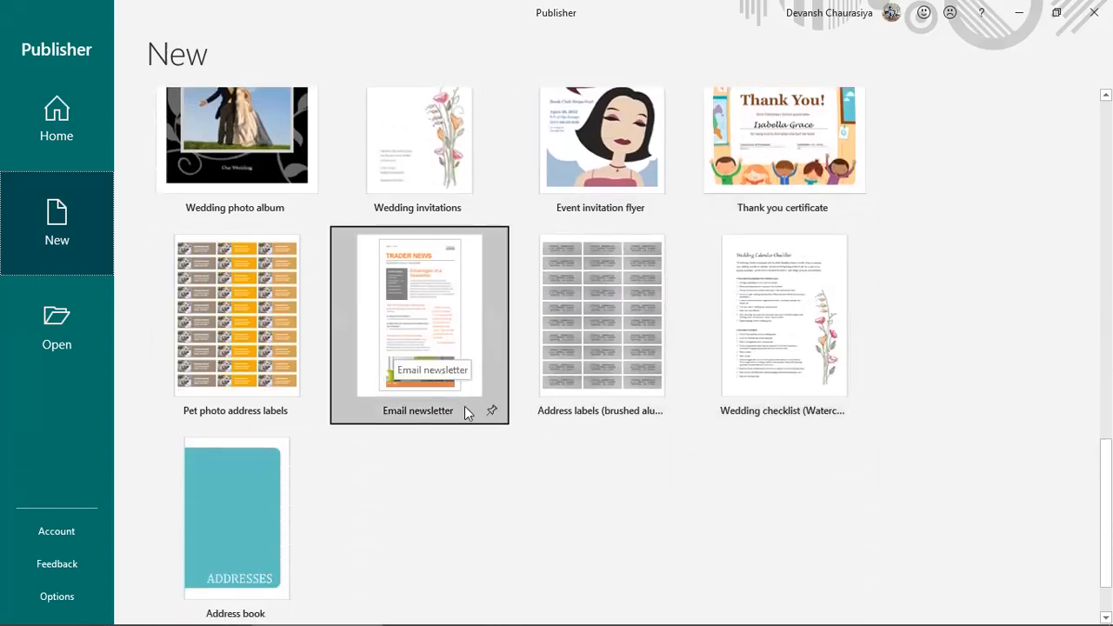
Step: Pin the Email newsletter, Thank you certificate, Thank you cards and Event flyer templates
click(493, 409)
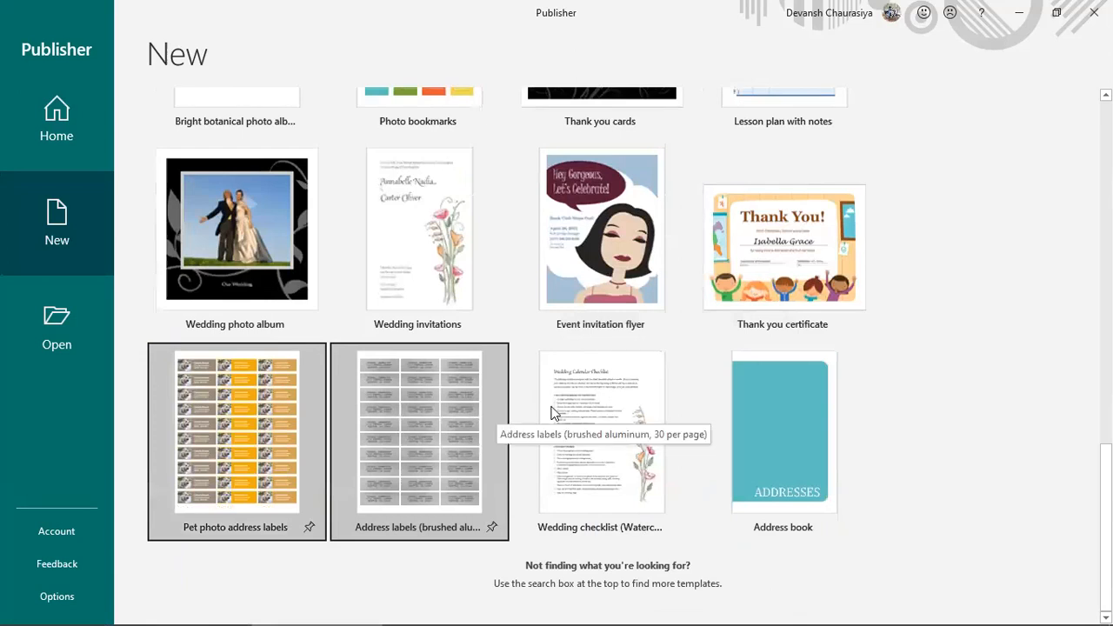
click(857, 323)
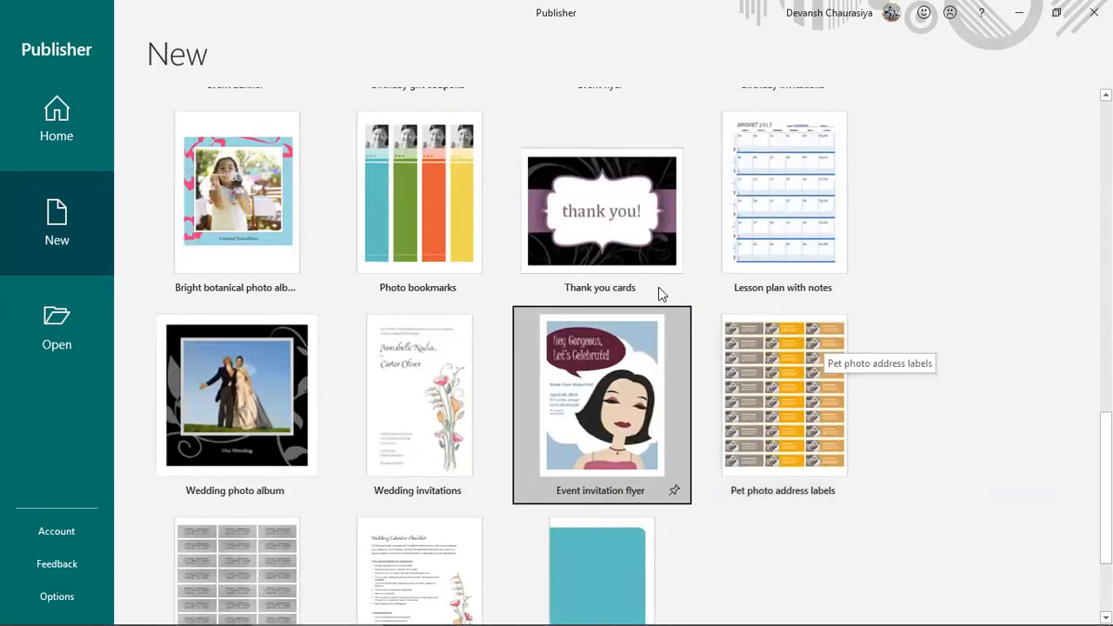
click(674, 289)
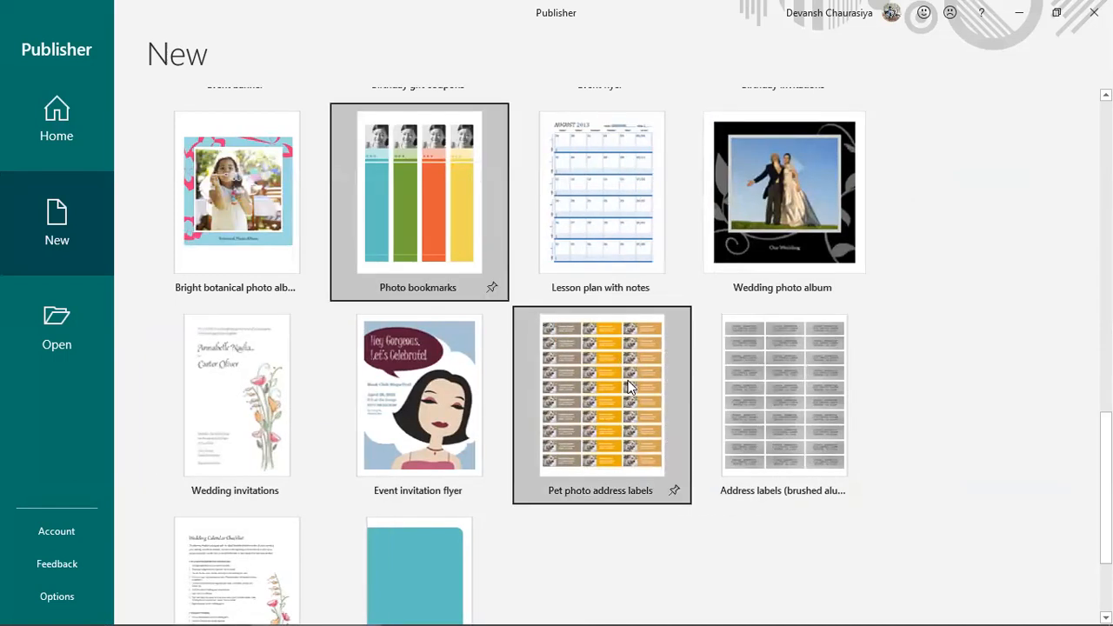
scroll(487, 372, up, 2)
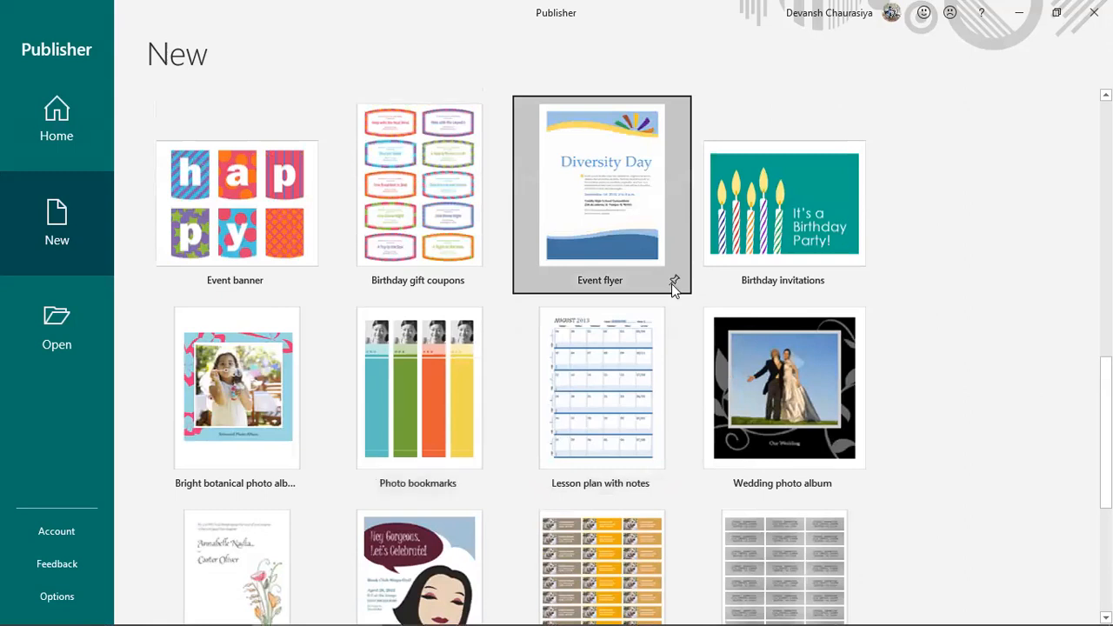
click(673, 282)
scroll(652, 313, up, 4)
scroll(647, 326, up, 4)
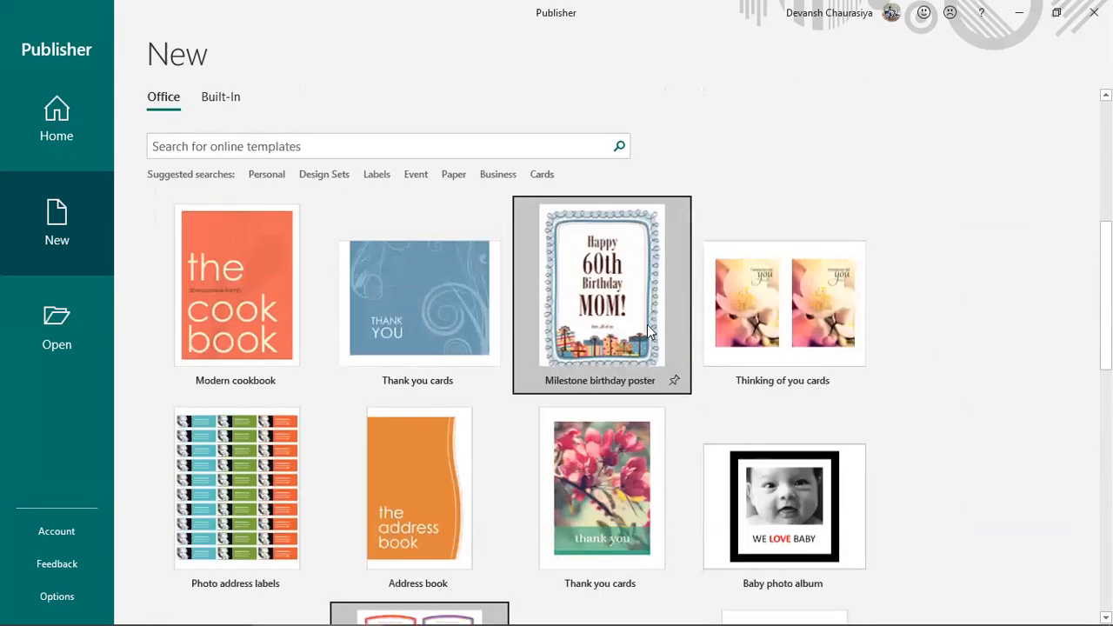
scroll(636, 341, down, 3)
scroll(636, 343, down, 3)
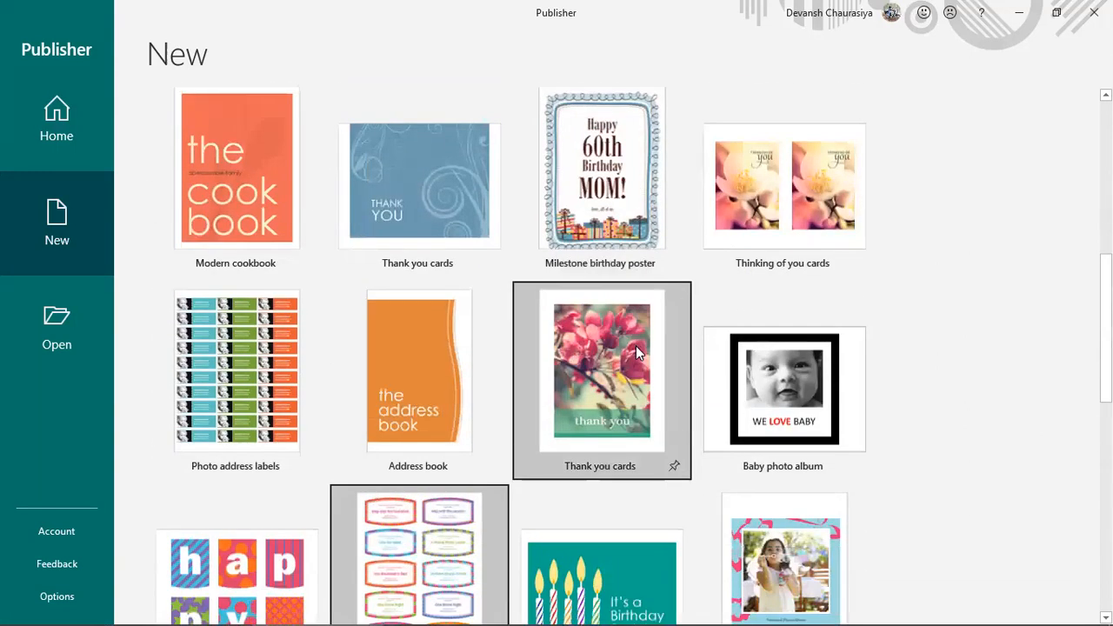
scroll(636, 345, down, 9)
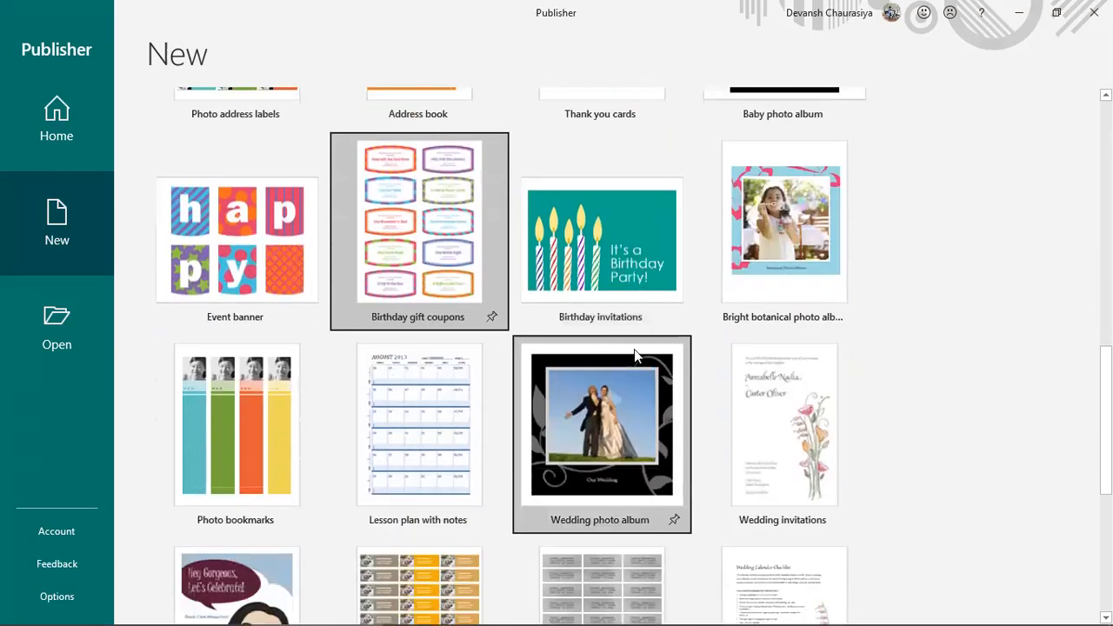
scroll(634, 342, down, 6)
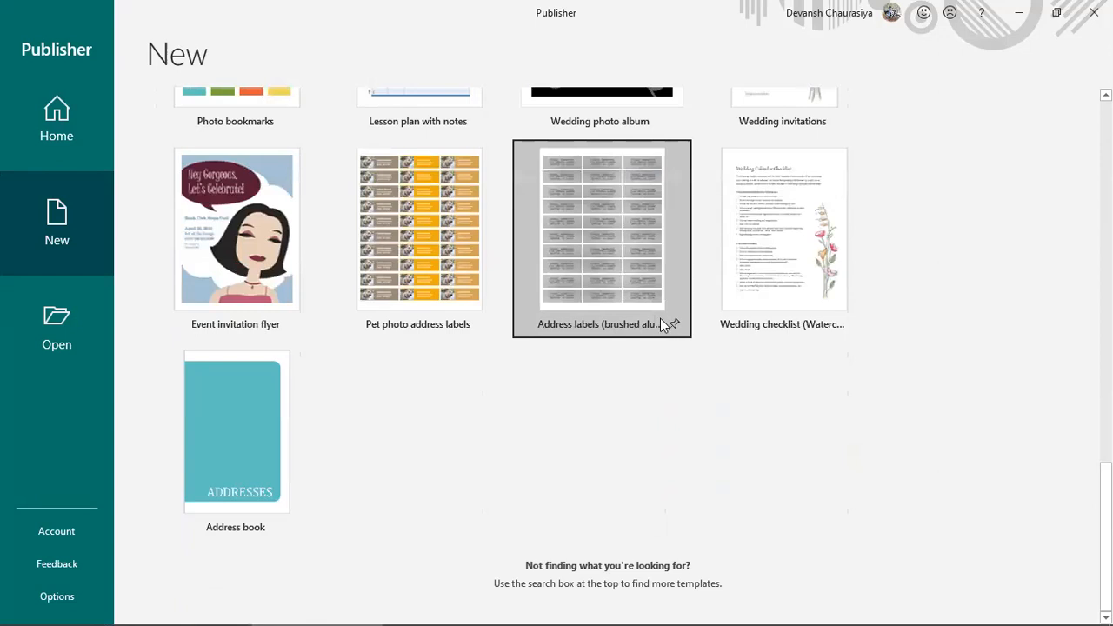
Step: Open Publisher Options and select the stored user name and initials on the General page
click(64, 598)
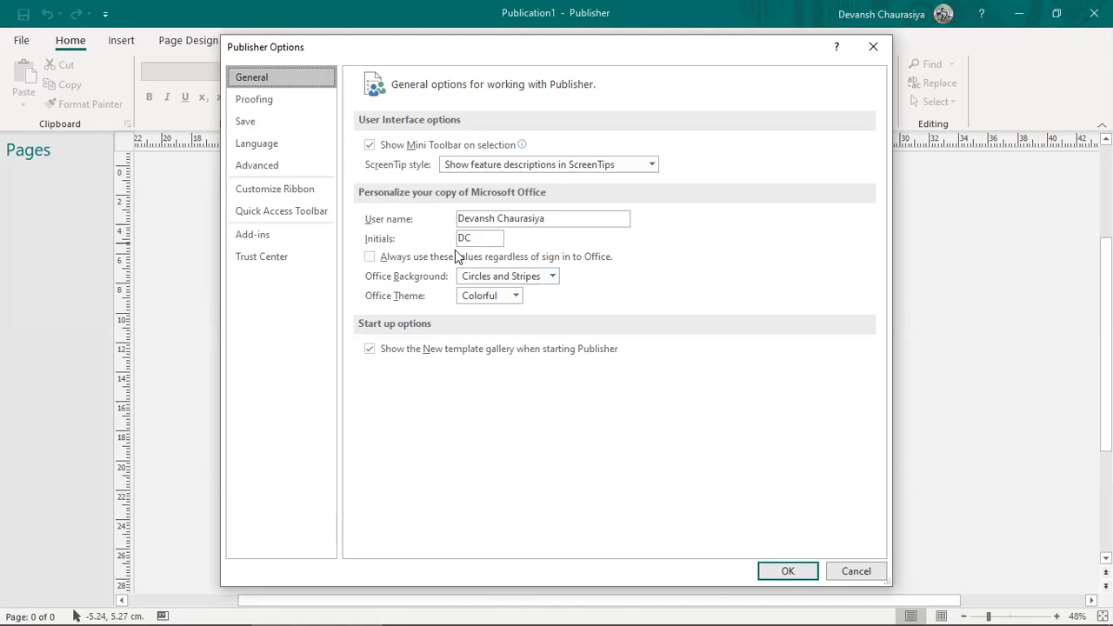
drag(564, 224, 427, 238)
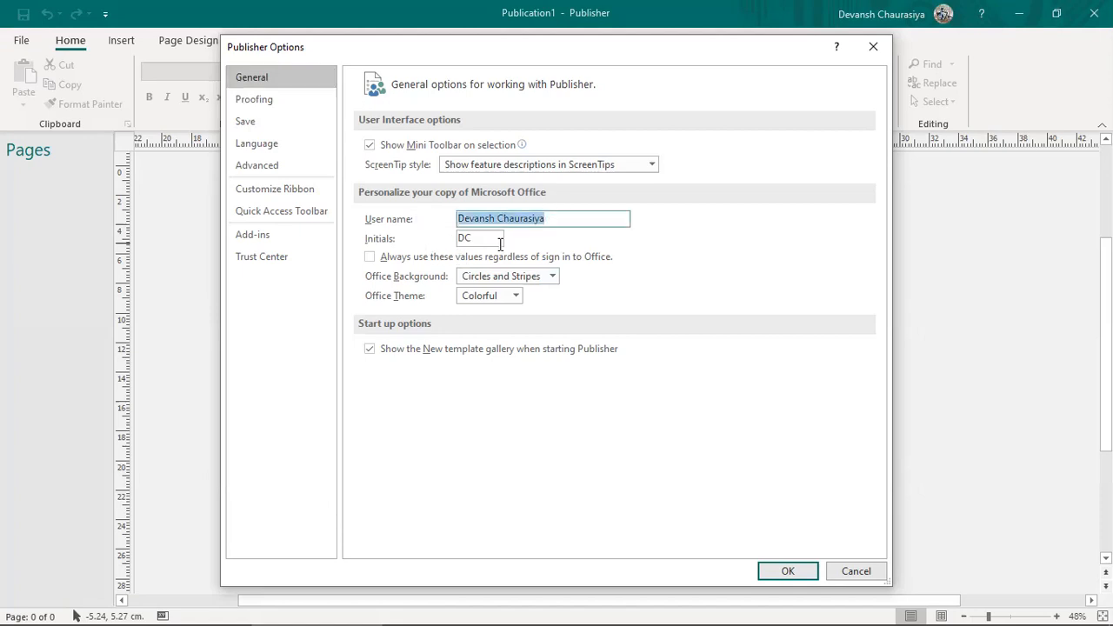
drag(501, 242, 454, 240)
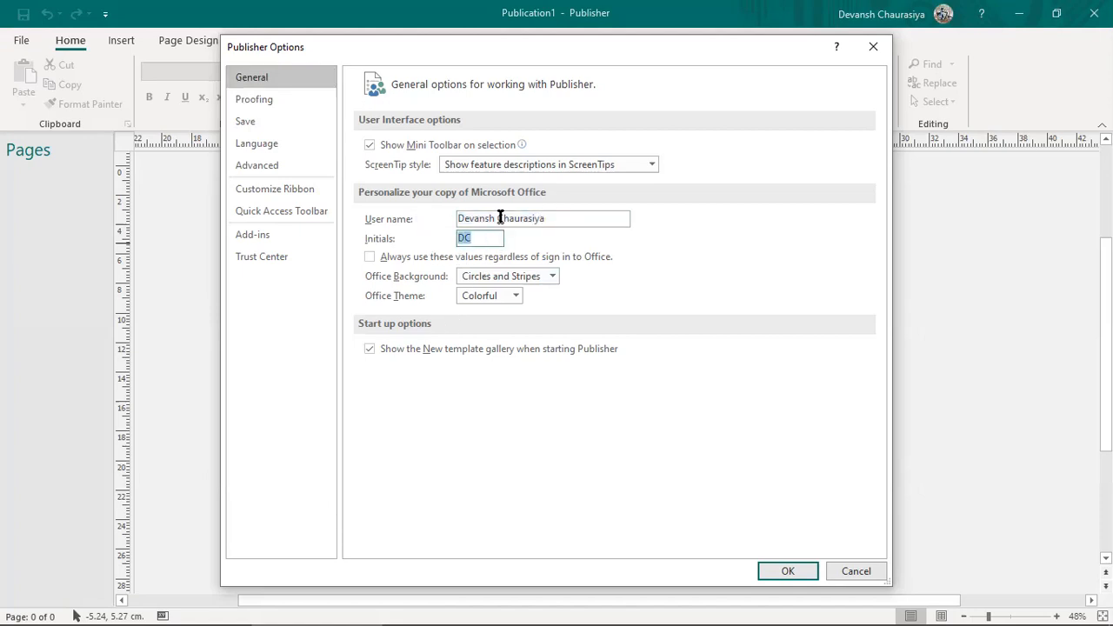
click(370, 145)
Step: Open AutoCorrect from the Proofing page and load the 'yuor' to 'your' entry
click(241, 102)
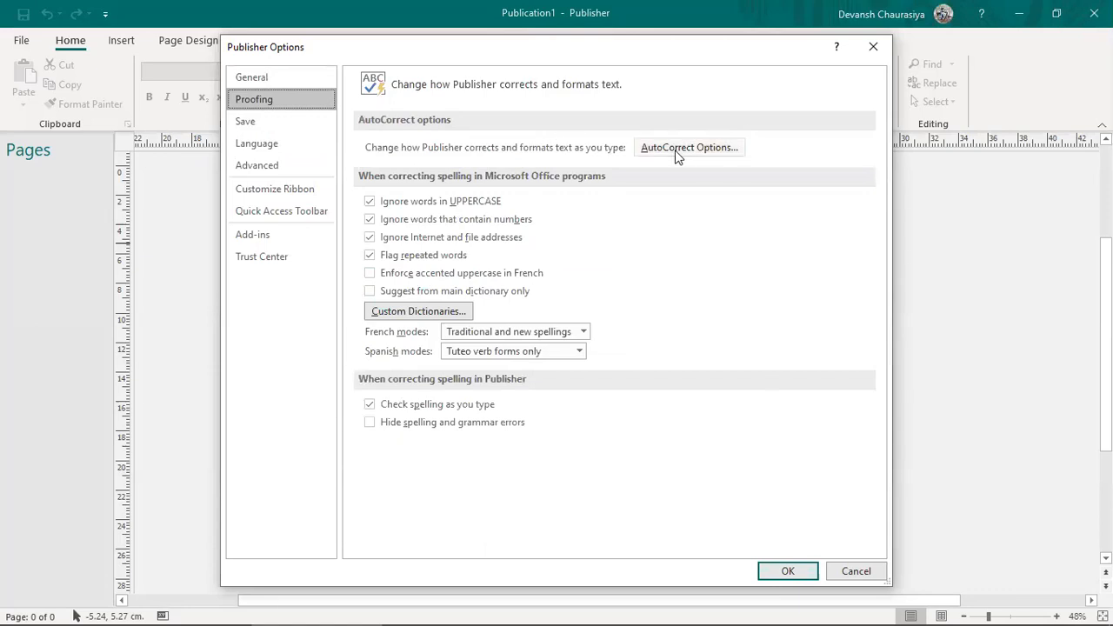
click(701, 148)
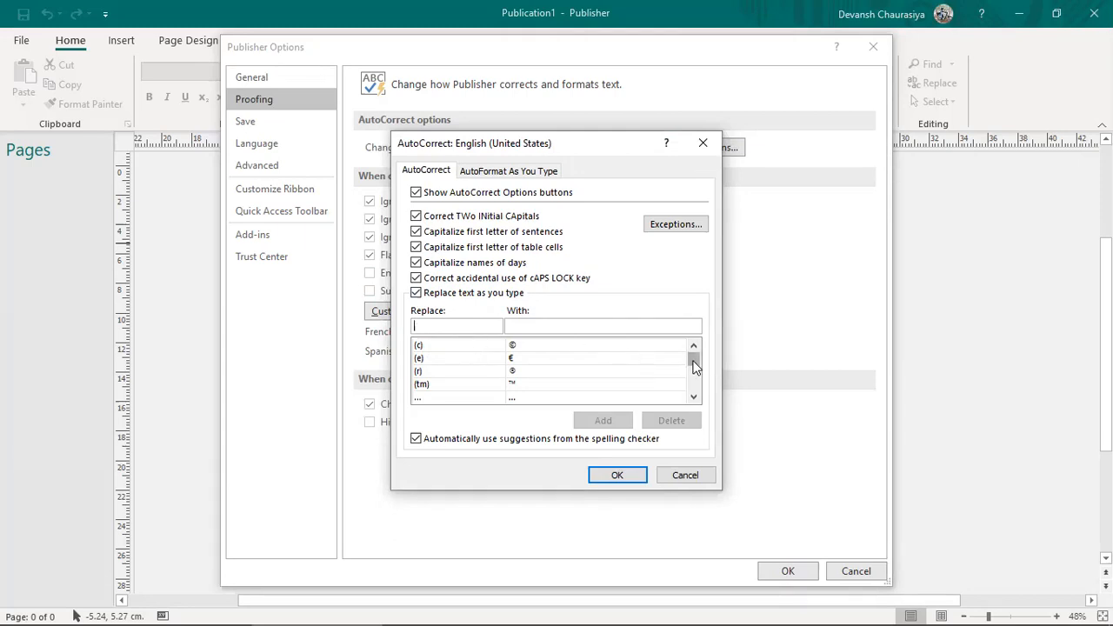
drag(696, 369, 694, 390)
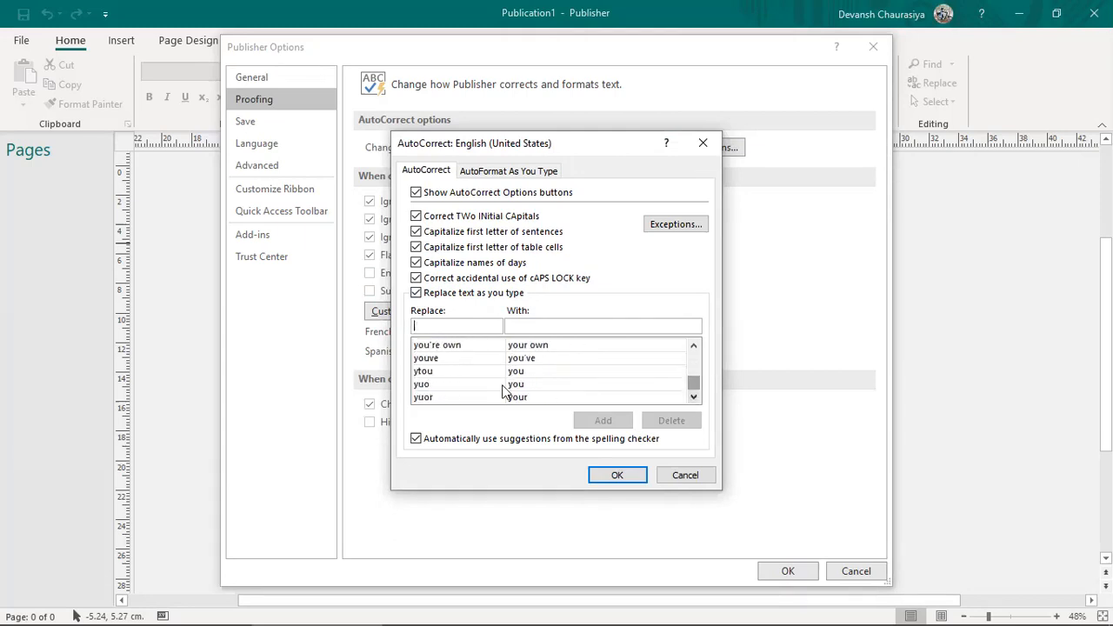
click(423, 398)
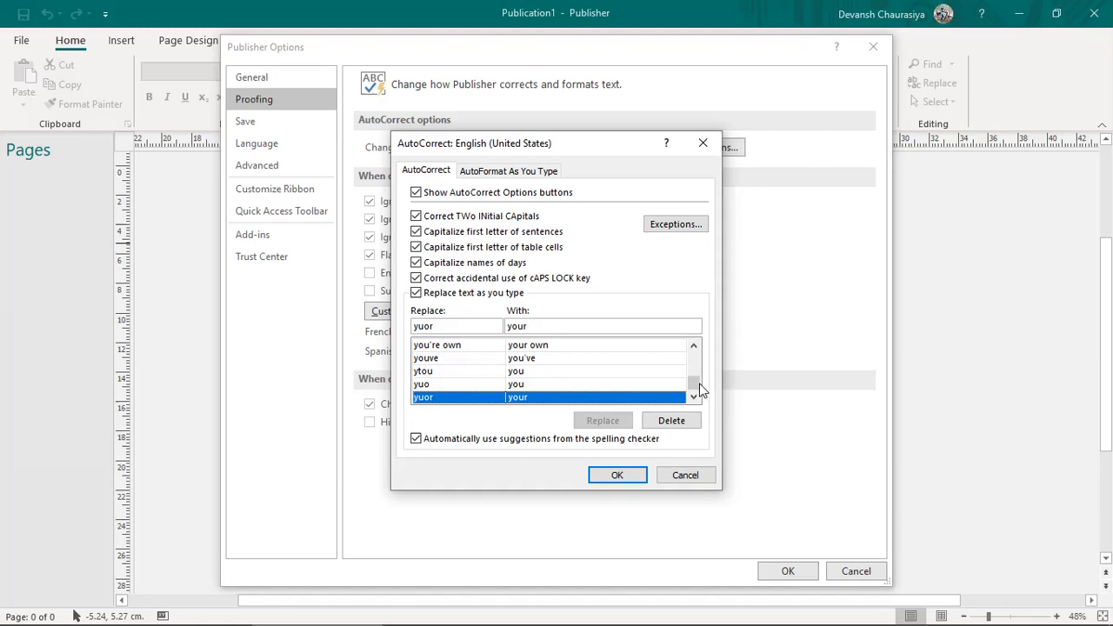
Step: Replace the text in the Replace field with USA
drag(699, 382, 690, 346)
drag(447, 325, 364, 327)
text(gc)
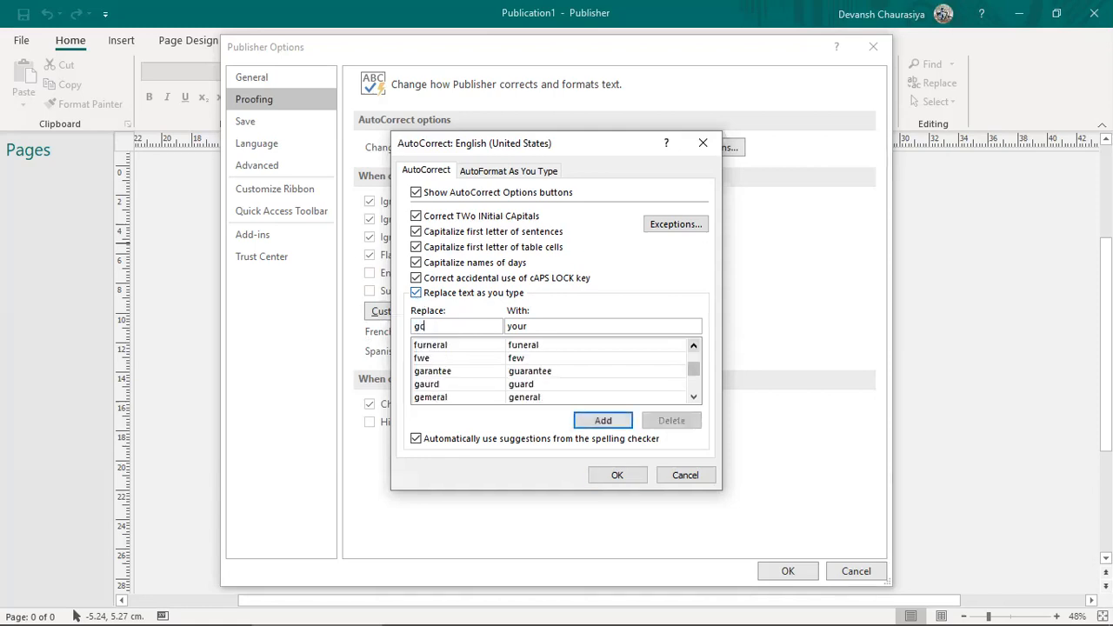
key(BackSpace)
key(BackSpace)
text(USA)
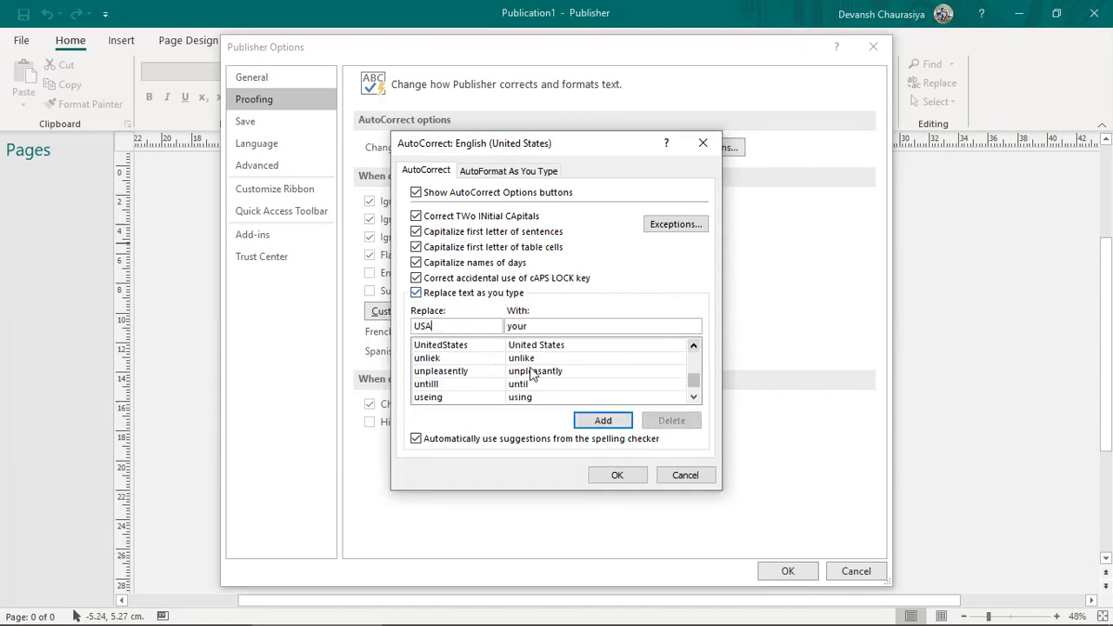
scroll(693, 383, down, 2)
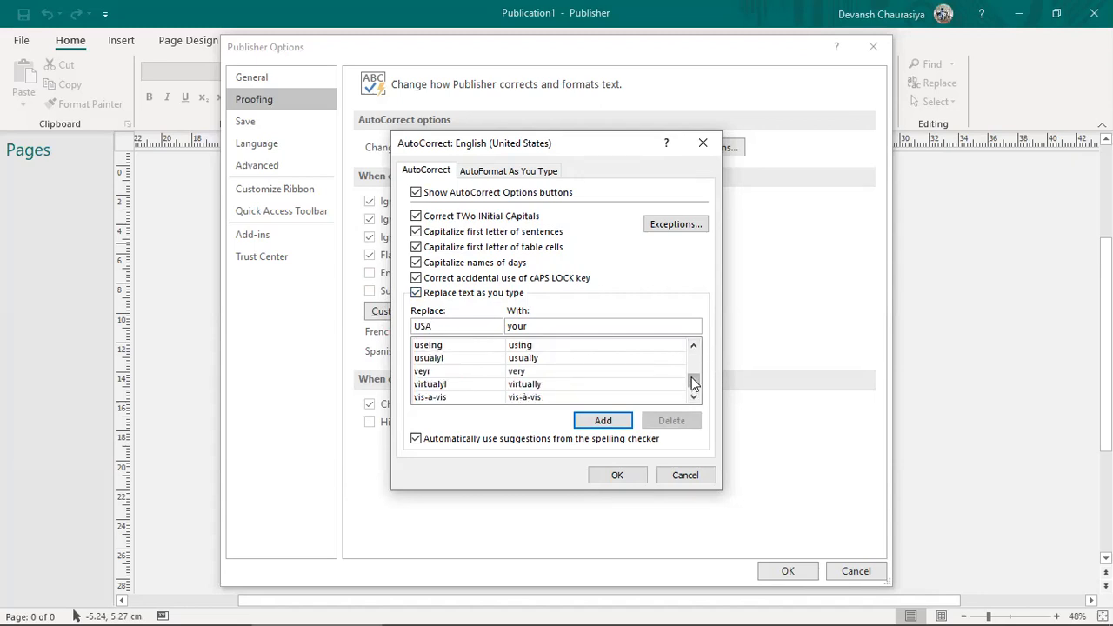
drag(696, 383, 700, 348)
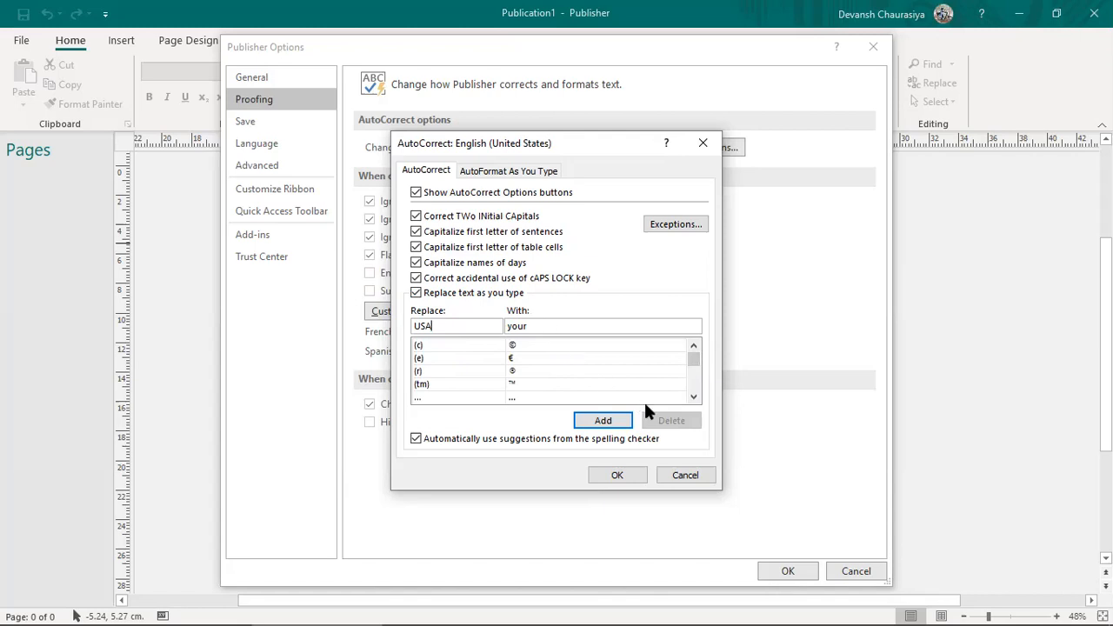
drag(457, 325, 343, 331)
Step: Set the With field to 'United States of America', add the rule and close AutoCorrect
key(Tab)
key(shift+Tab)
click(543, 329)
double_click(538, 324)
text(Unites States of America)
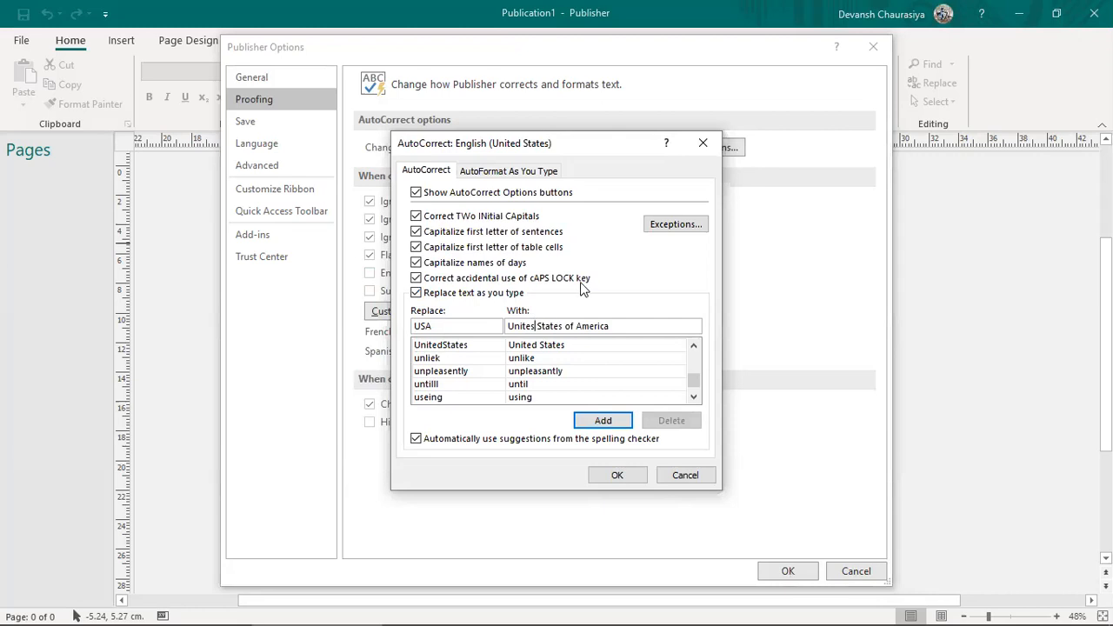
drag(537, 326, 531, 326)
text(d)
drag(511, 326, 665, 313)
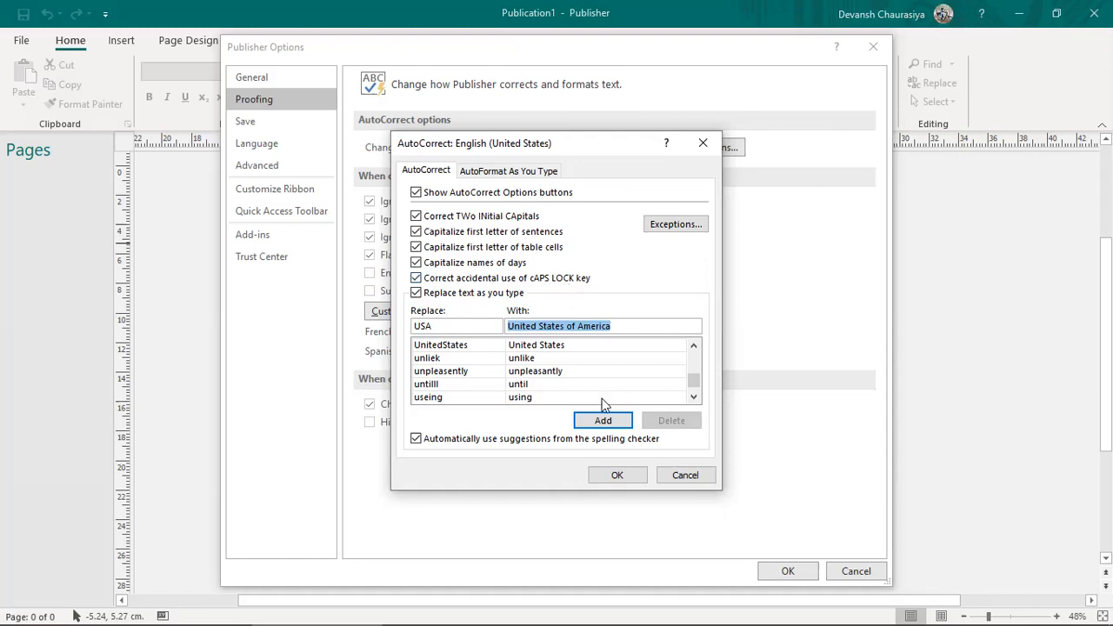
click(604, 421)
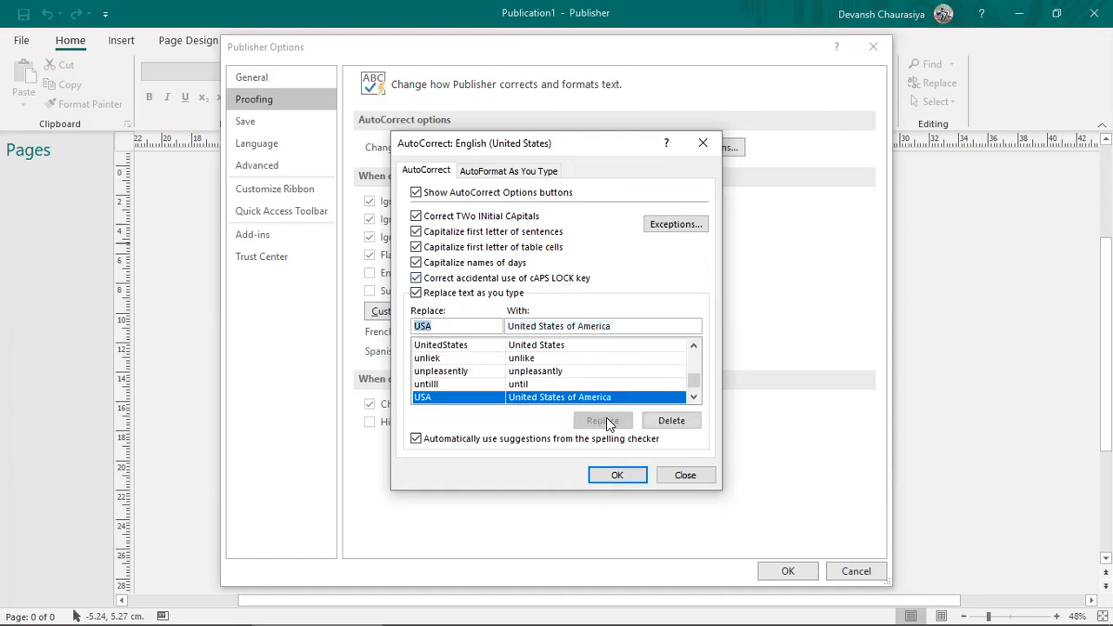
click(617, 478)
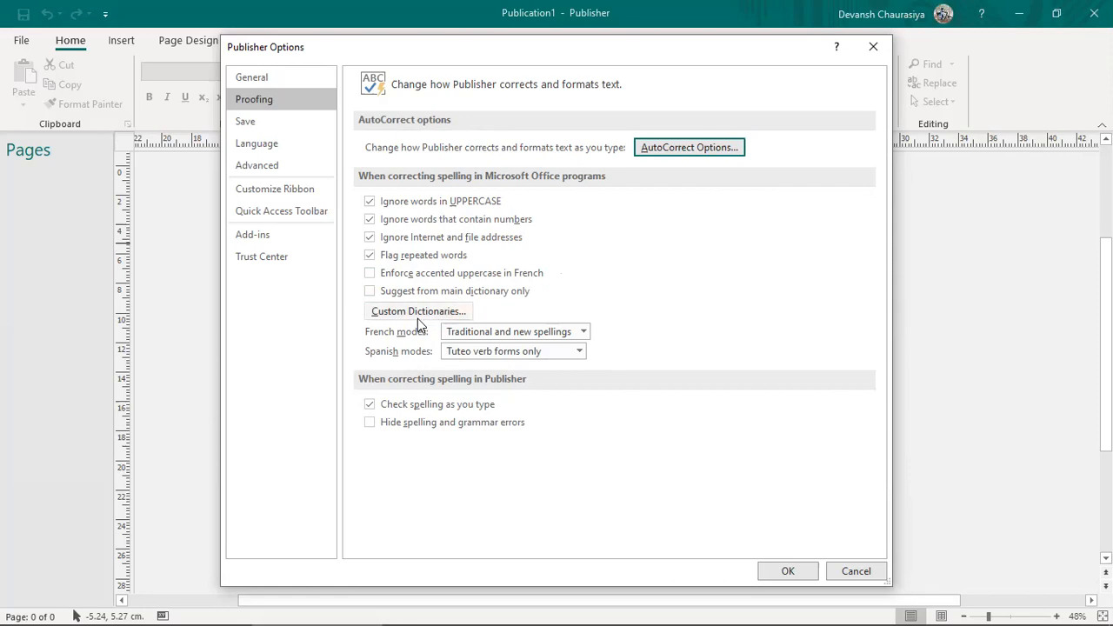
Step: Show the Save options and select the 10-minute AutoRecover interval
click(283, 122)
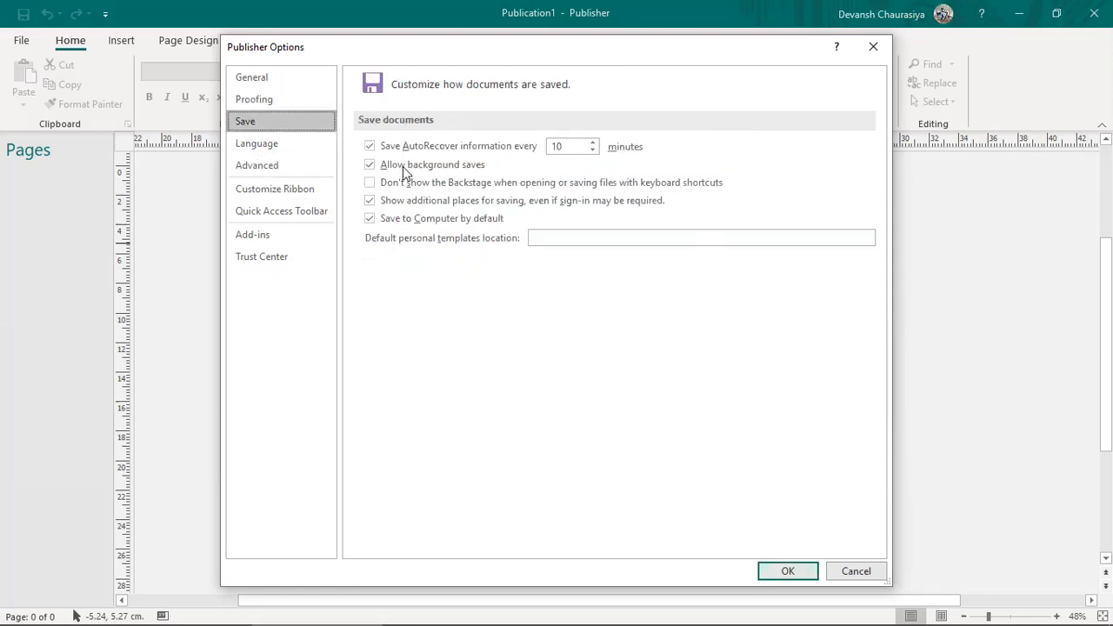
drag(571, 149, 539, 148)
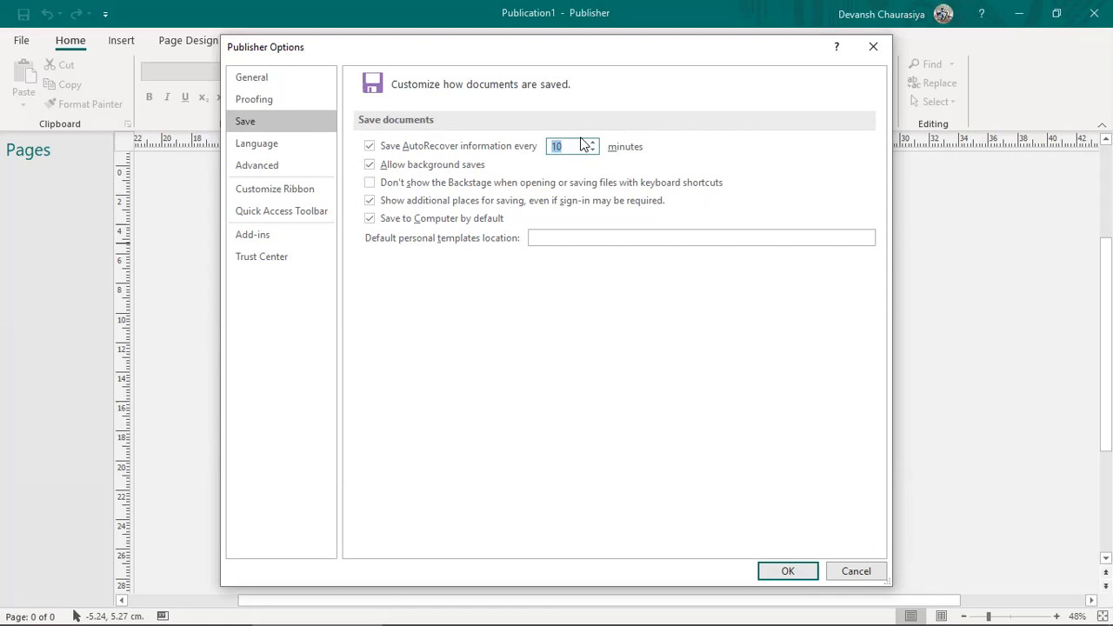
Step: Review the Language page, then scroll through the Advanced editing, display and print settings
click(276, 144)
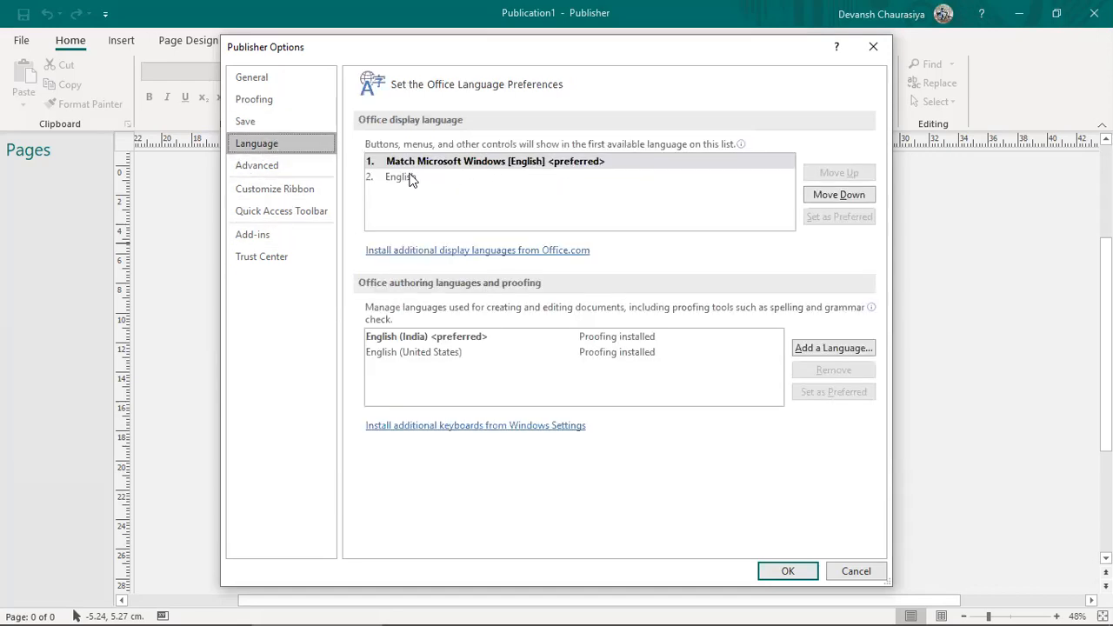
click(280, 167)
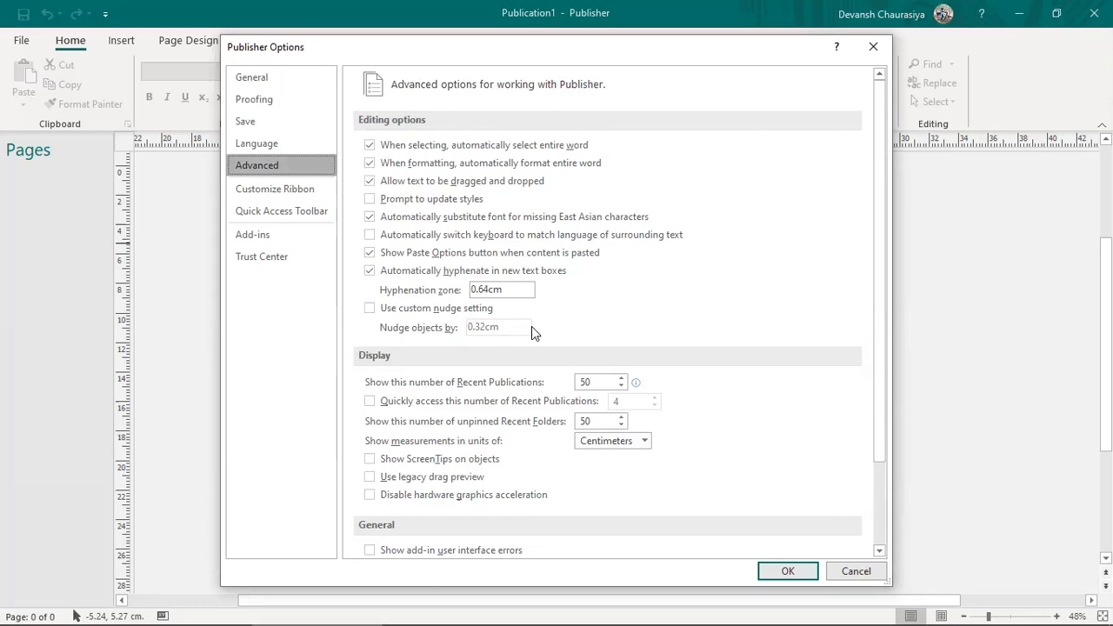
scroll(552, 400, down, 3)
scroll(547, 408, up, 1)
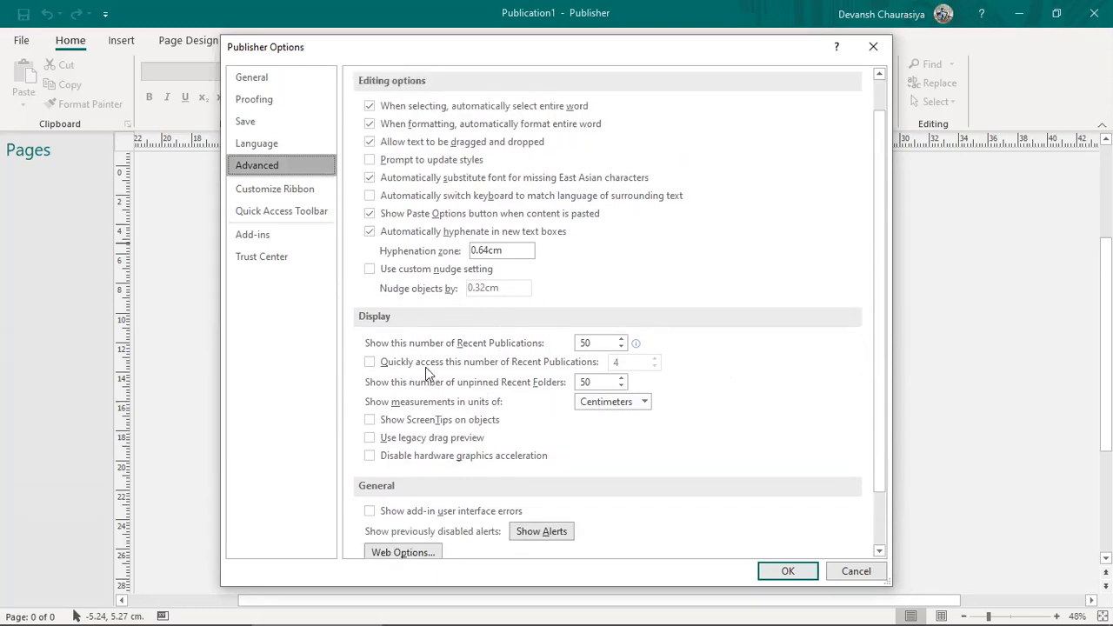
scroll(424, 387, down, 2)
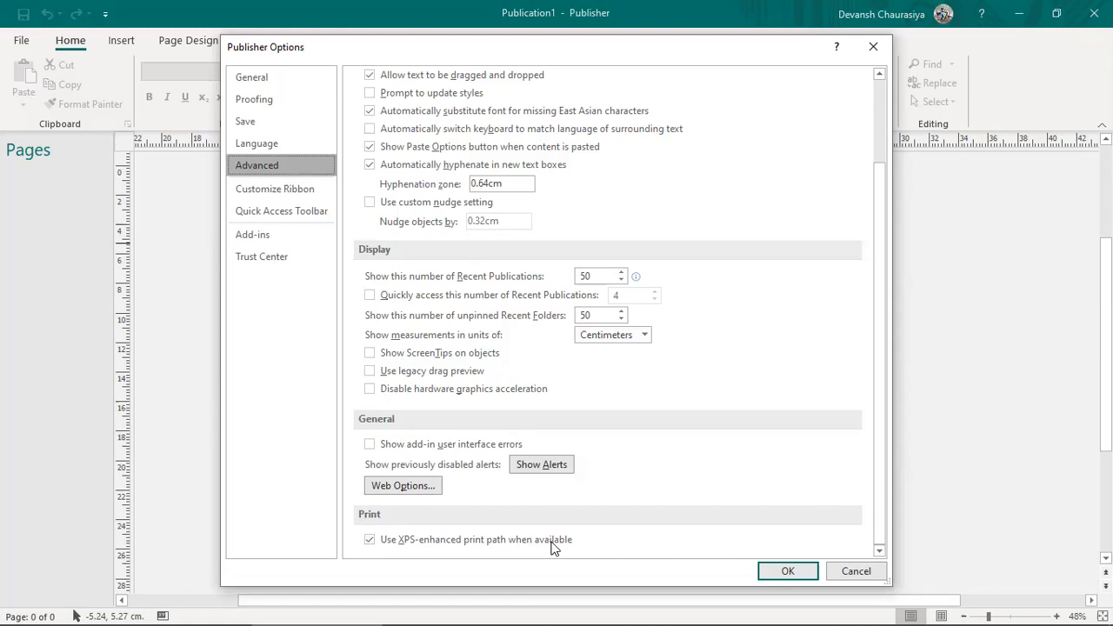
scroll(546, 357, up, 3)
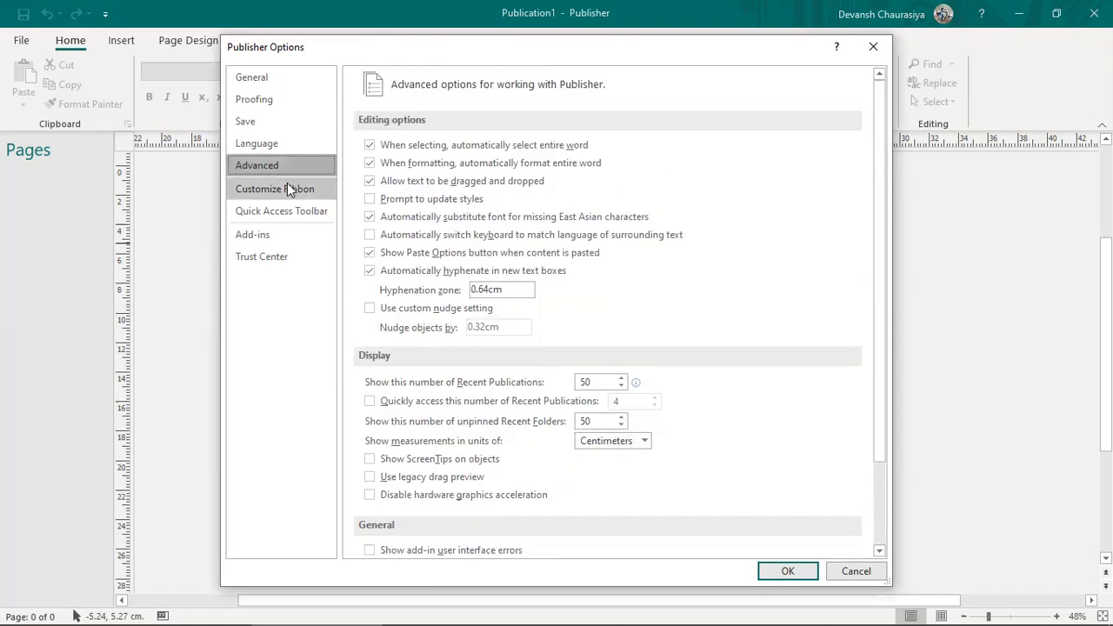
Step: Tick Developer under Customize Ribbon's main tabs and move the Options dialog to the top right
click(319, 189)
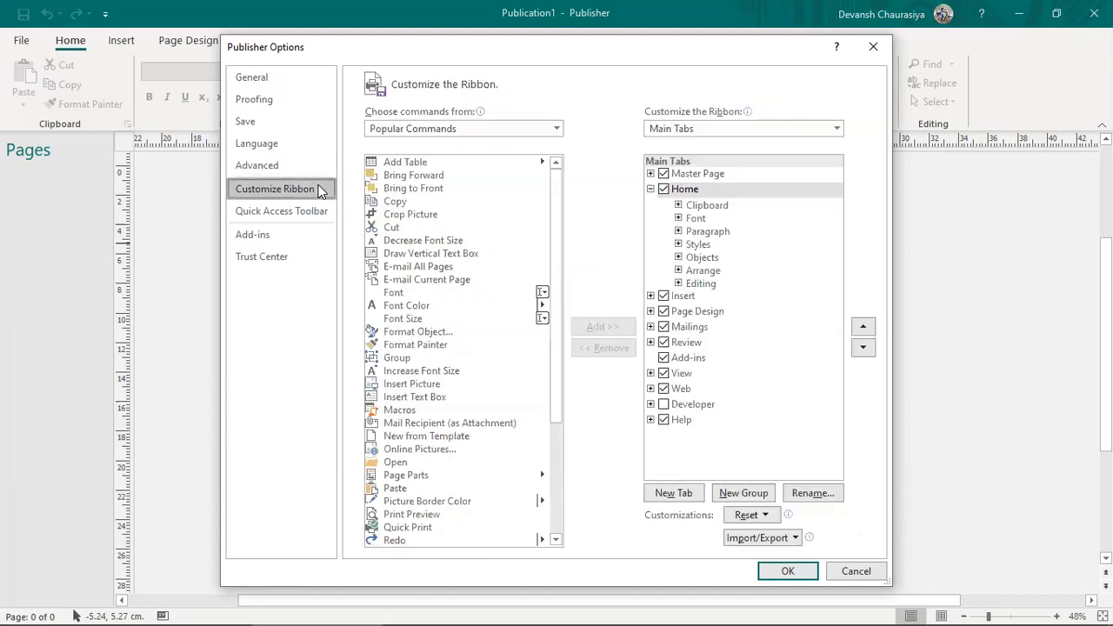
click(665, 406)
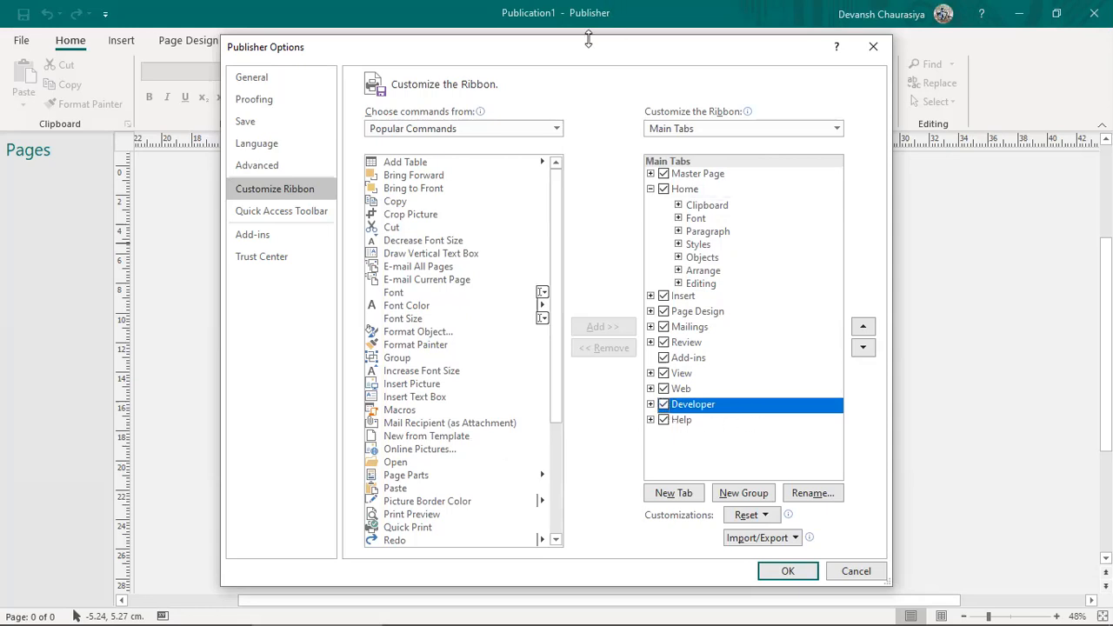
drag(585, 62, 548, 162)
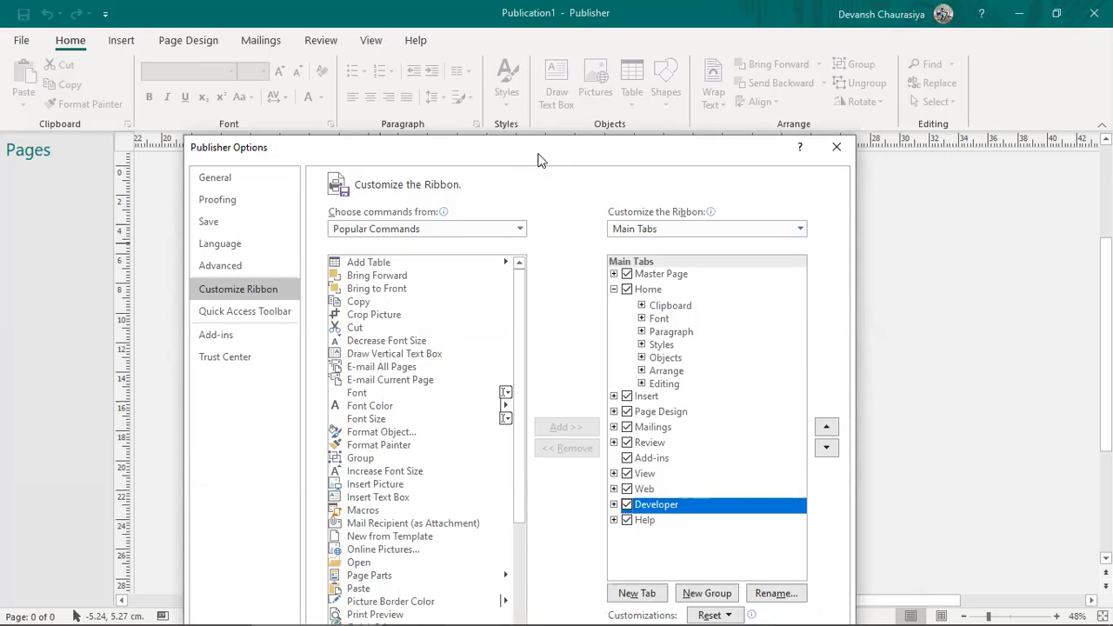
drag(538, 159, 824, 24)
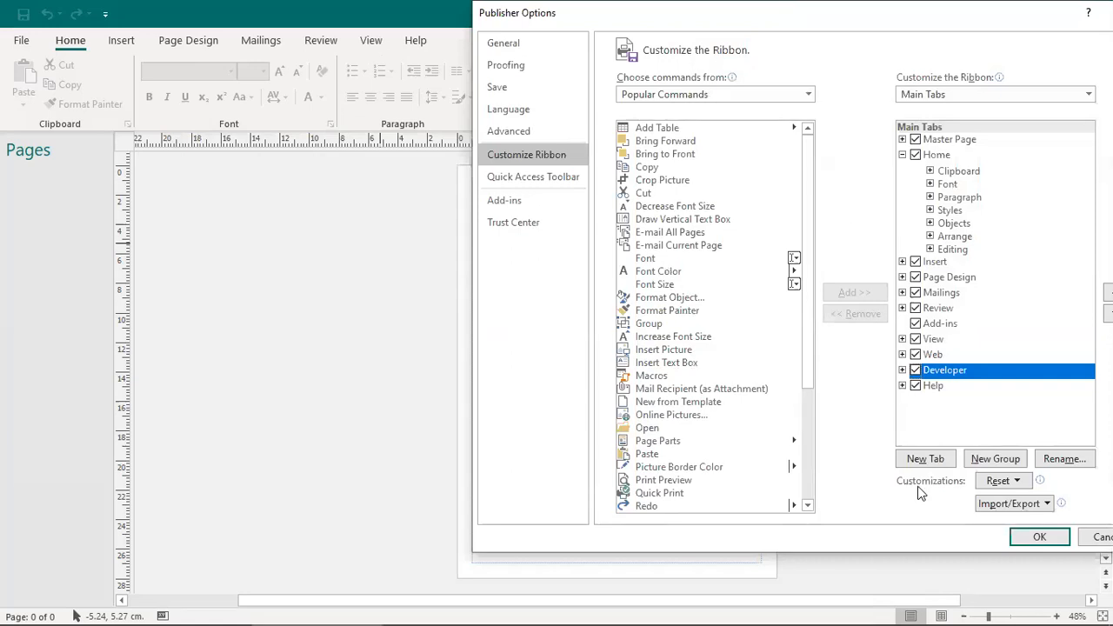
Step: Show the Quick Access Toolbar settings and review its Save, Undo and Redo commands
click(503, 177)
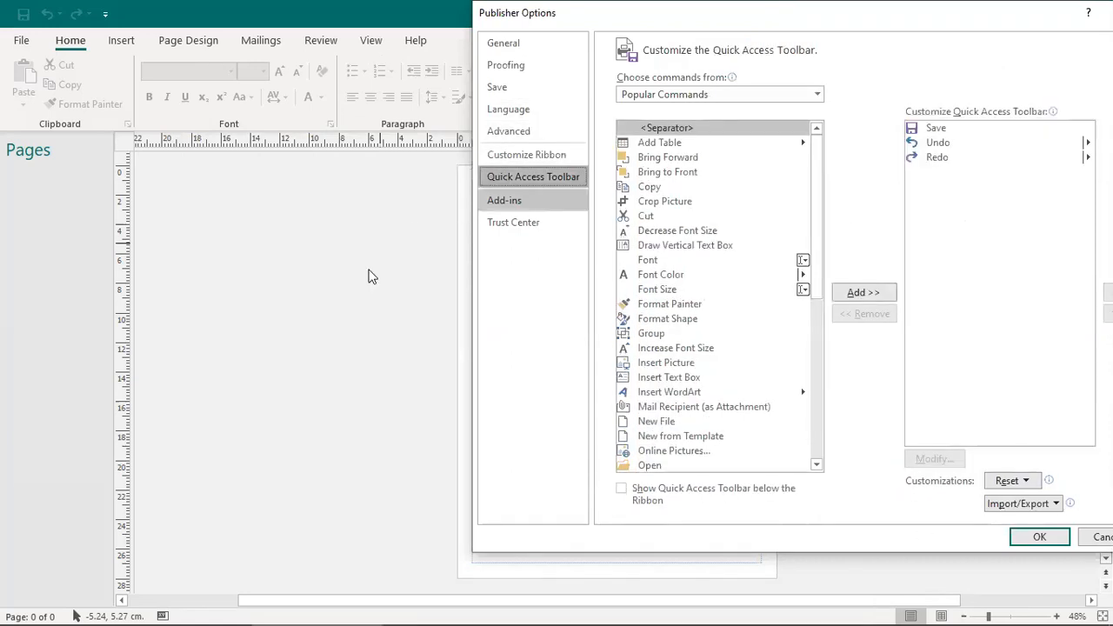
click(926, 128)
click(931, 142)
click(931, 159)
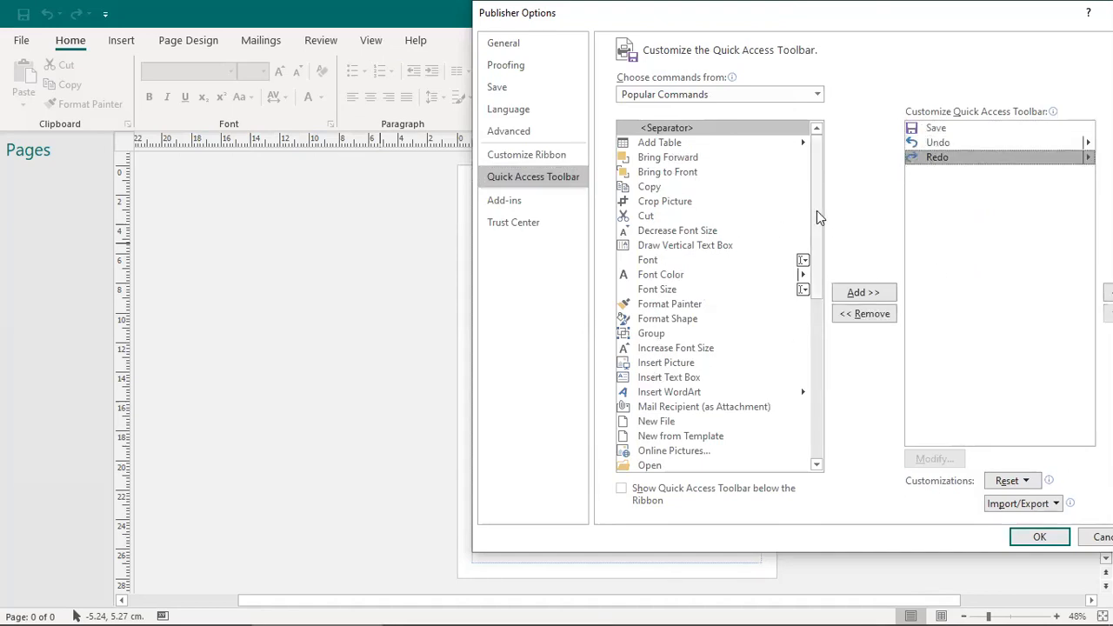
mouse_move(817, 217)
mouse_down()
mouse_move(828, 298)
mouse_move(818, 416)
mouse_move(822, 213)
mouse_up()
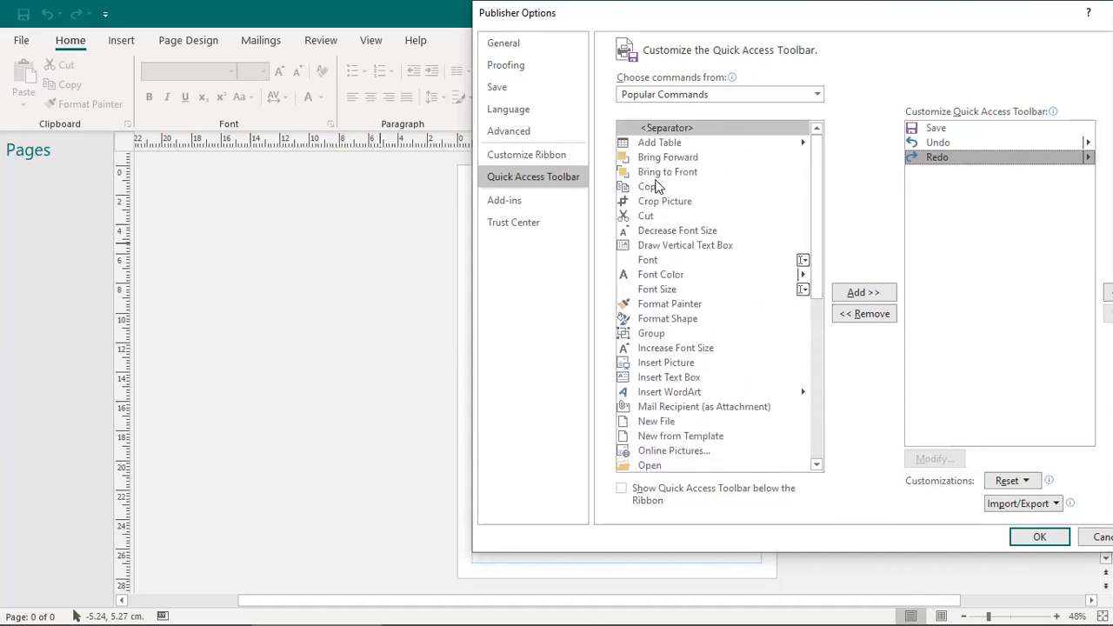
Step: Add Cut and Mail Recipient (as Attachment) to the Quick Access Toolbar
click(649, 218)
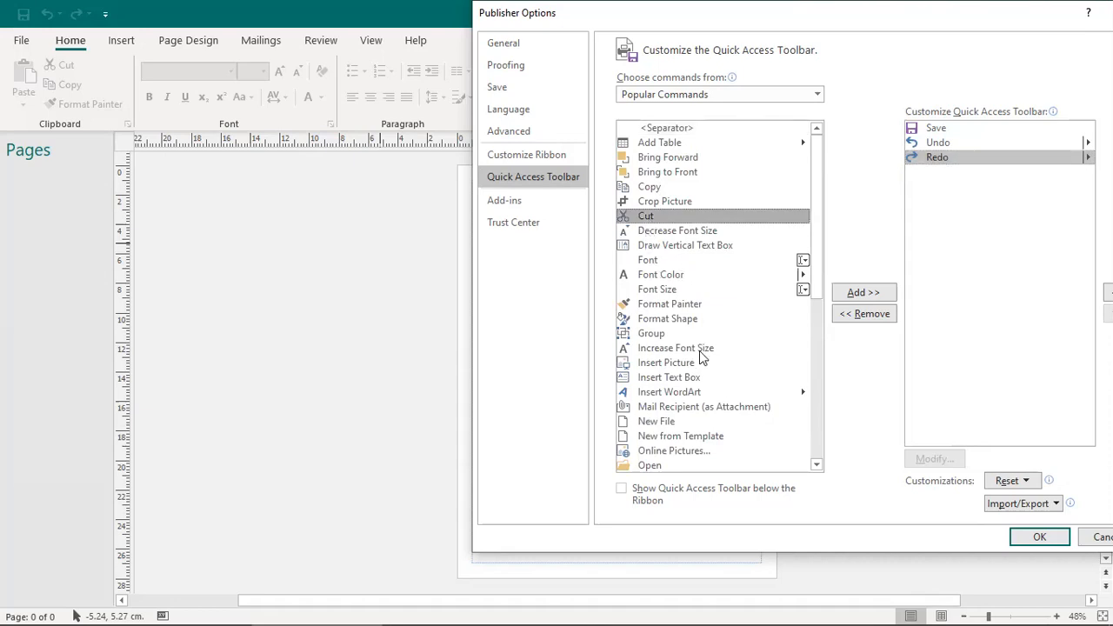
click(651, 407)
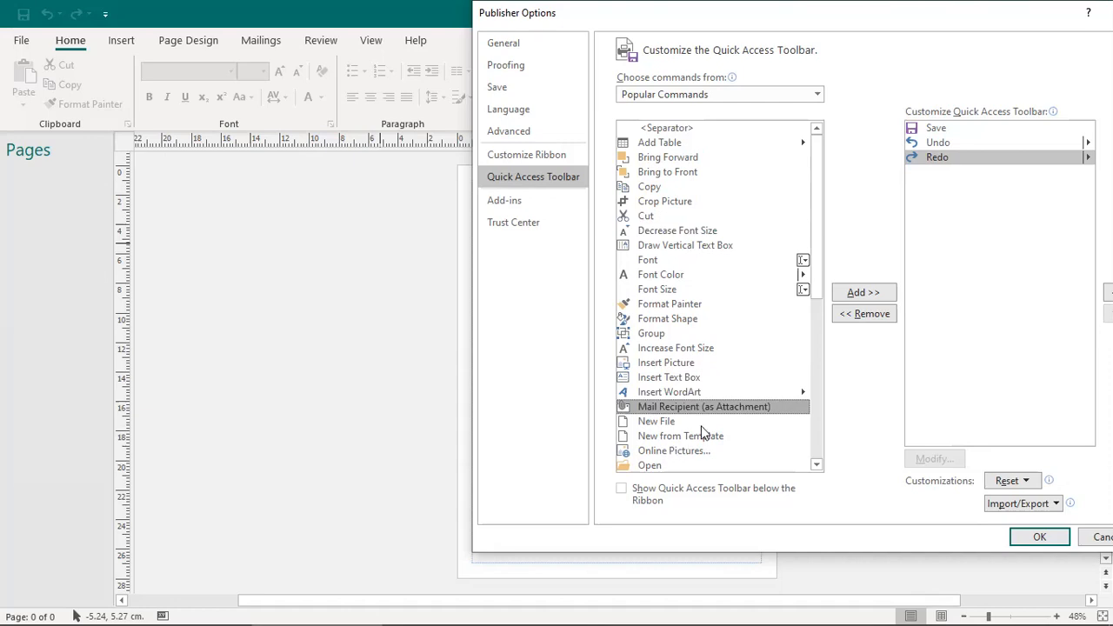
click(648, 216)
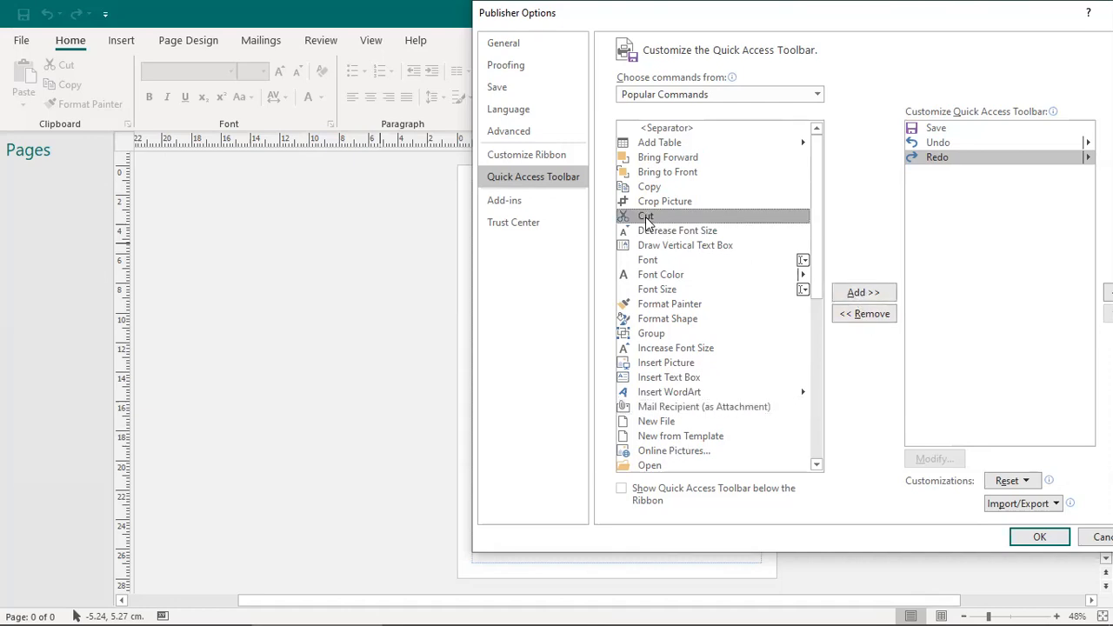
click(852, 294)
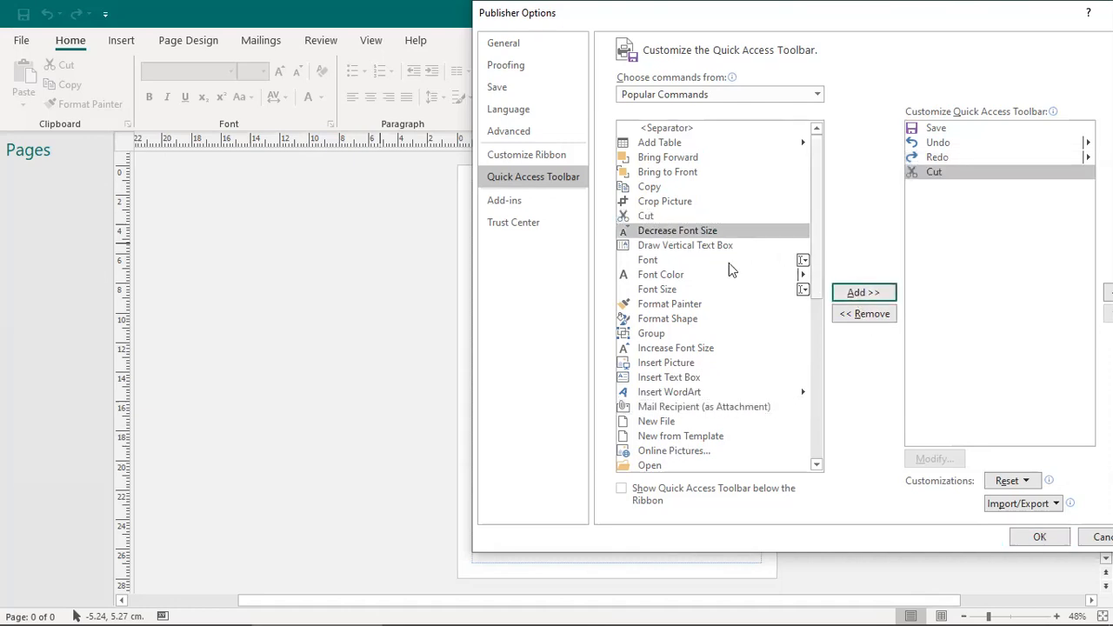
click(651, 408)
click(868, 294)
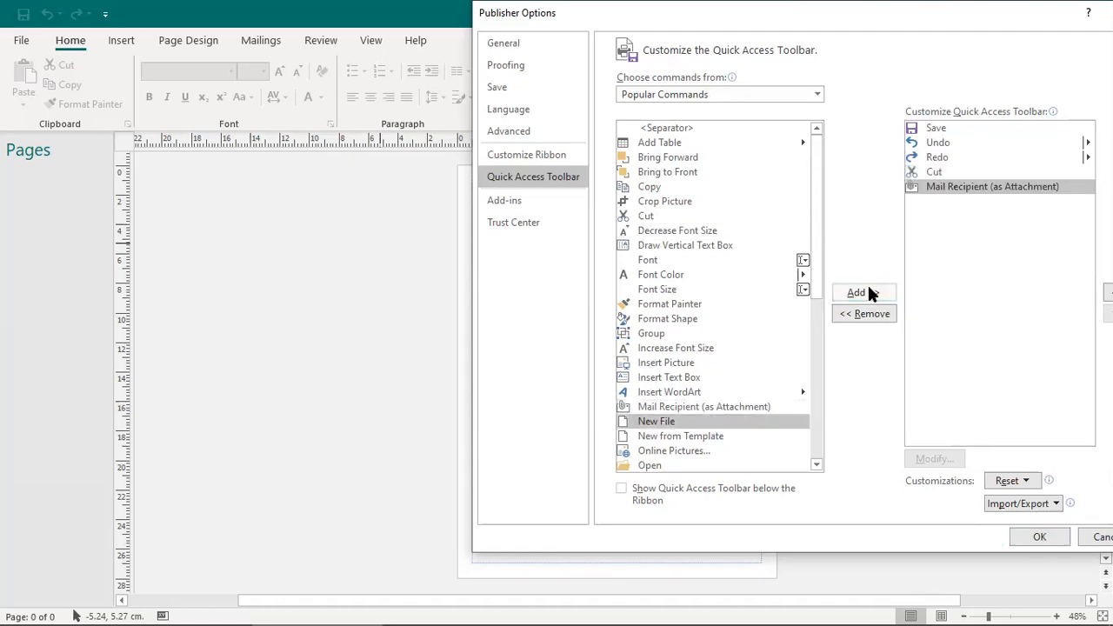
Step: Remove Redo and Undo from the Quick Access Toolbar and apply the customisations
click(941, 145)
click(941, 160)
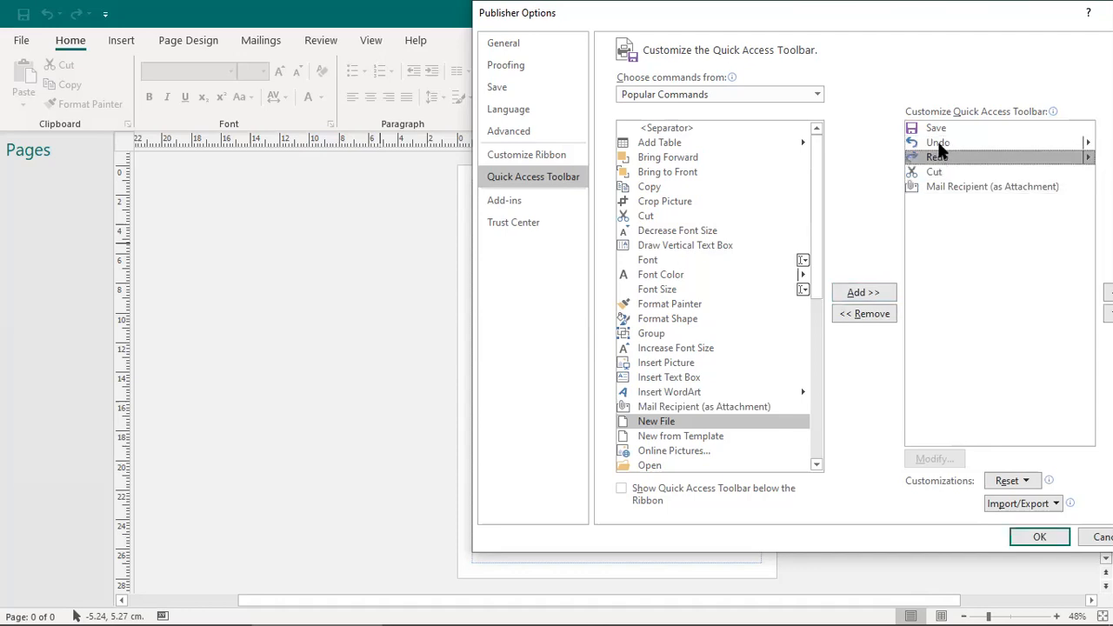
click(865, 314)
click(946, 144)
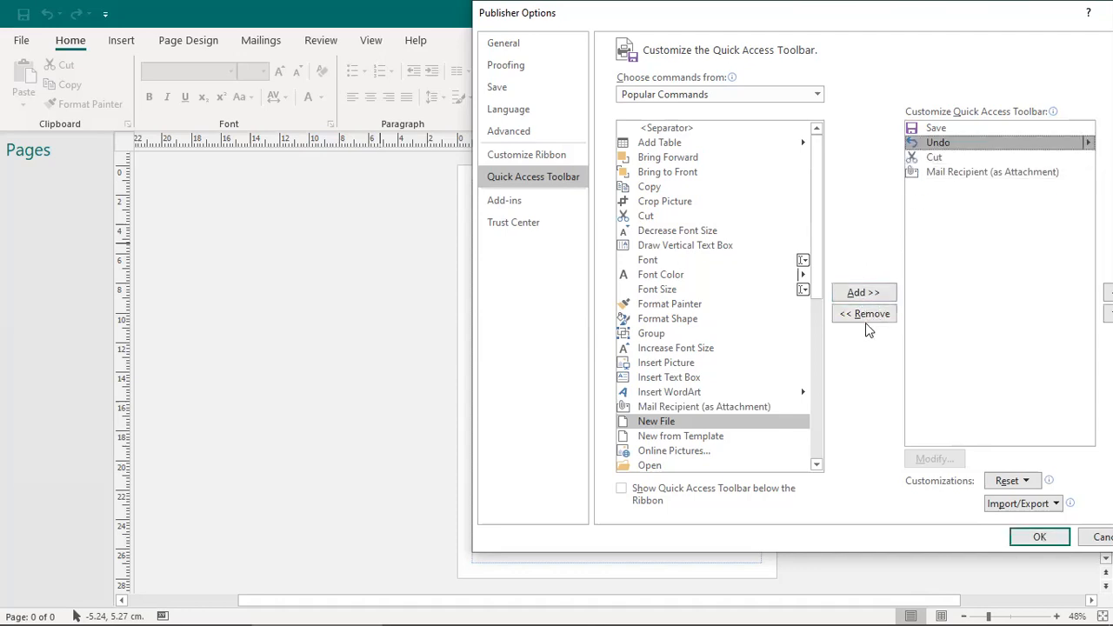
click(874, 319)
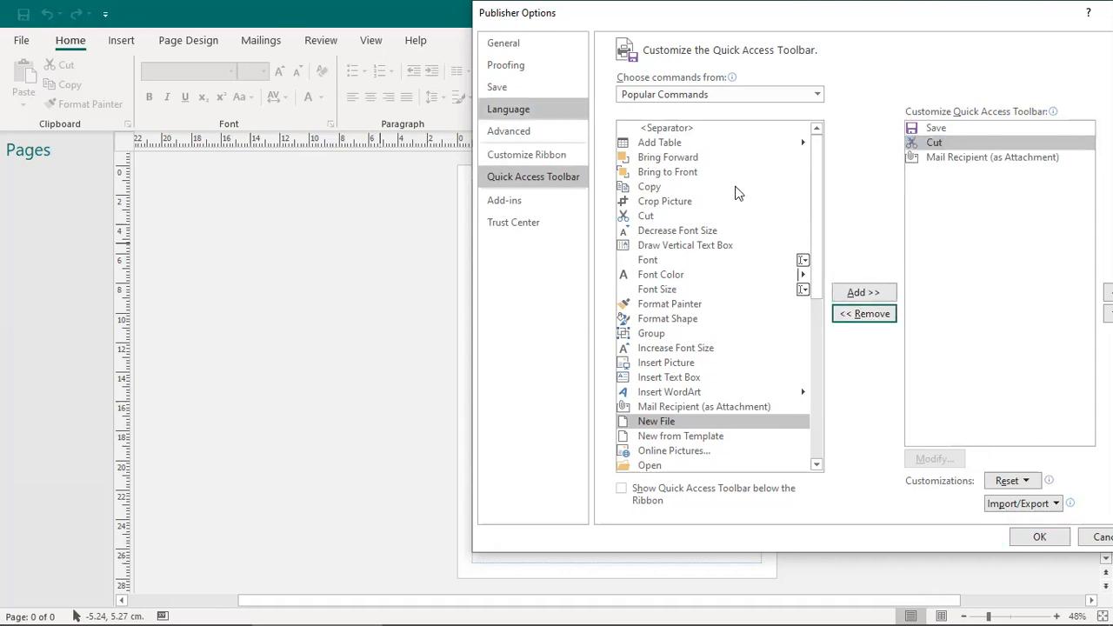
click(1044, 537)
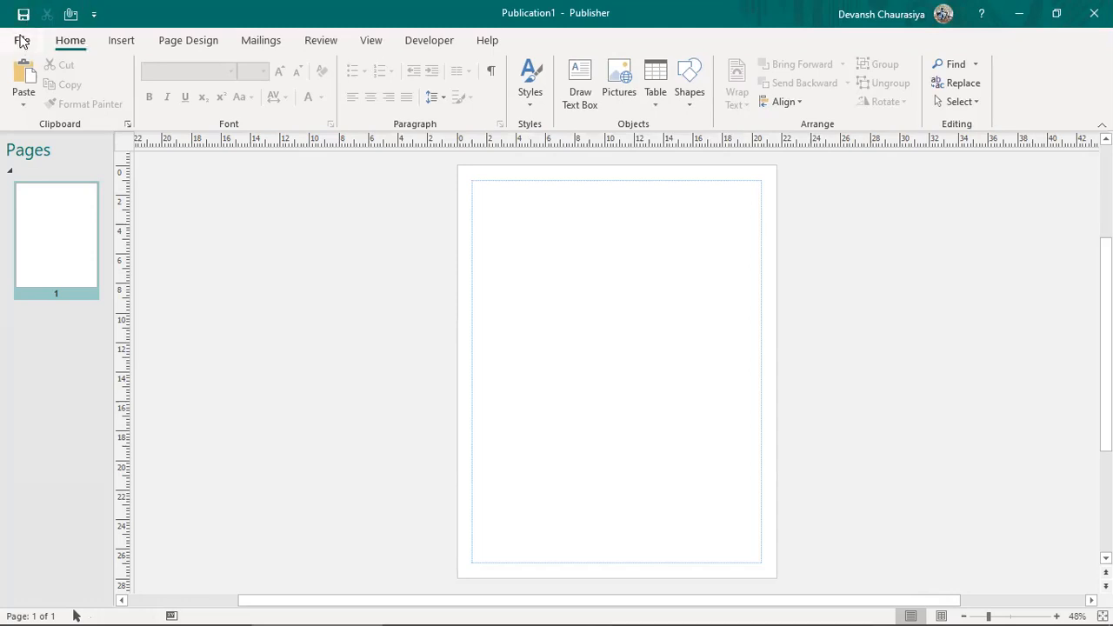
Step: Open the File backstage, glance at Share, and show Publication1's Info page
click(22, 40)
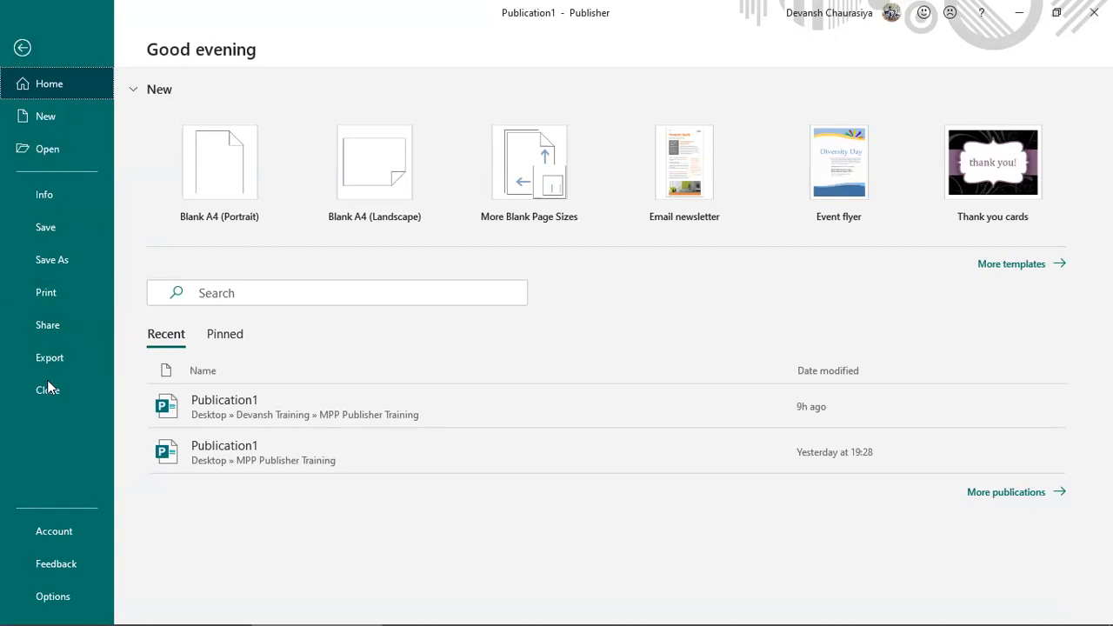
click(38, 325)
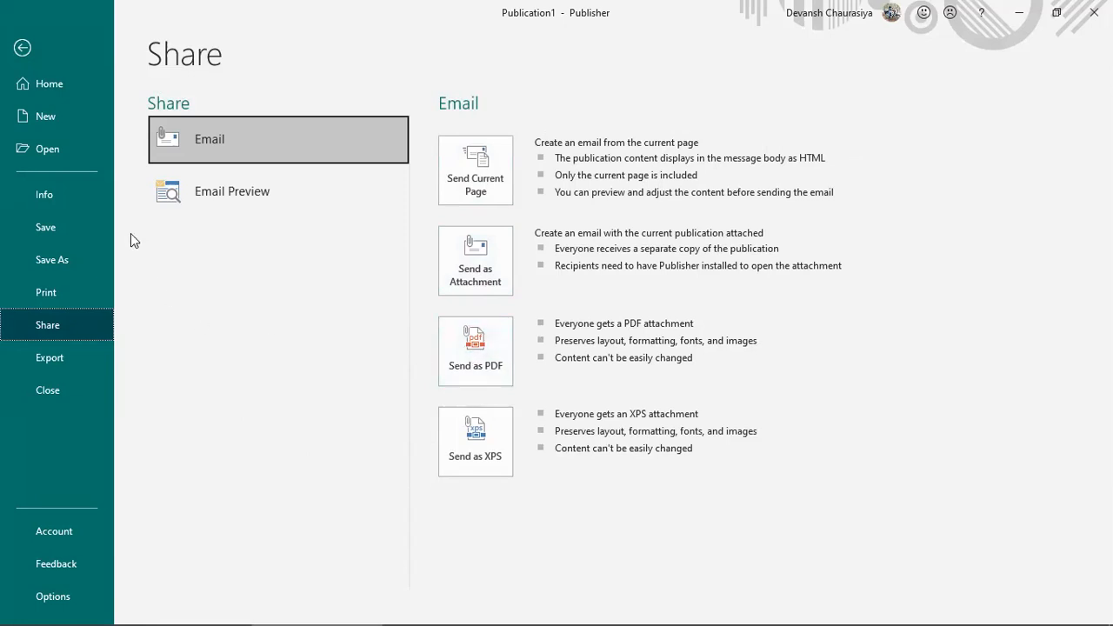
click(52, 195)
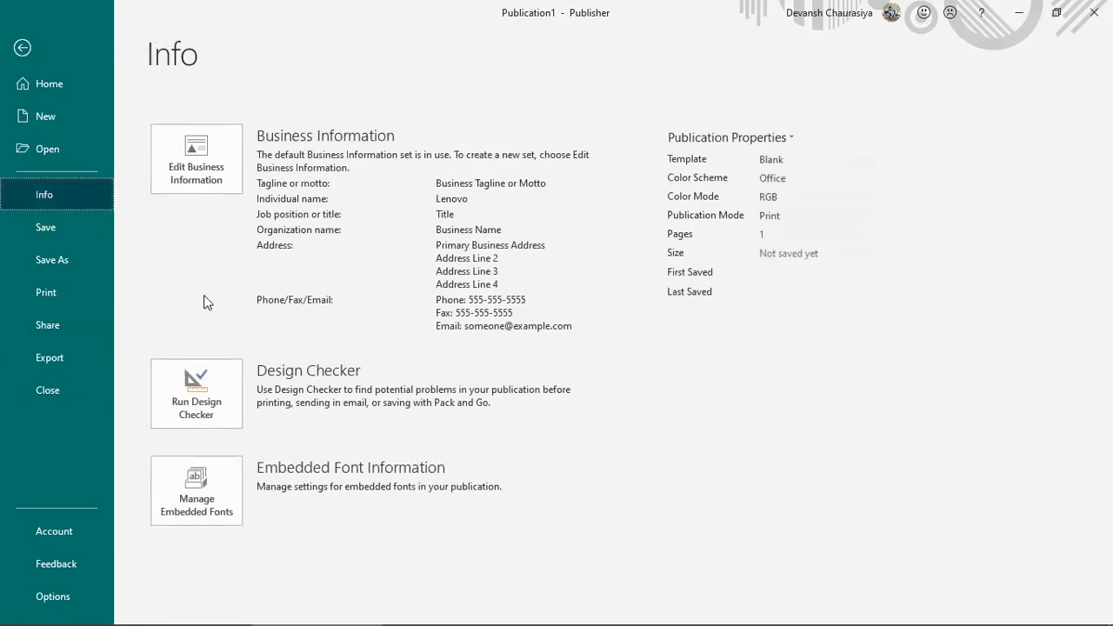
Step: Start editing business information and enter the user's full name as the individual name
click(190, 165)
click(368, 224)
double_click(368, 224)
text(devansh)
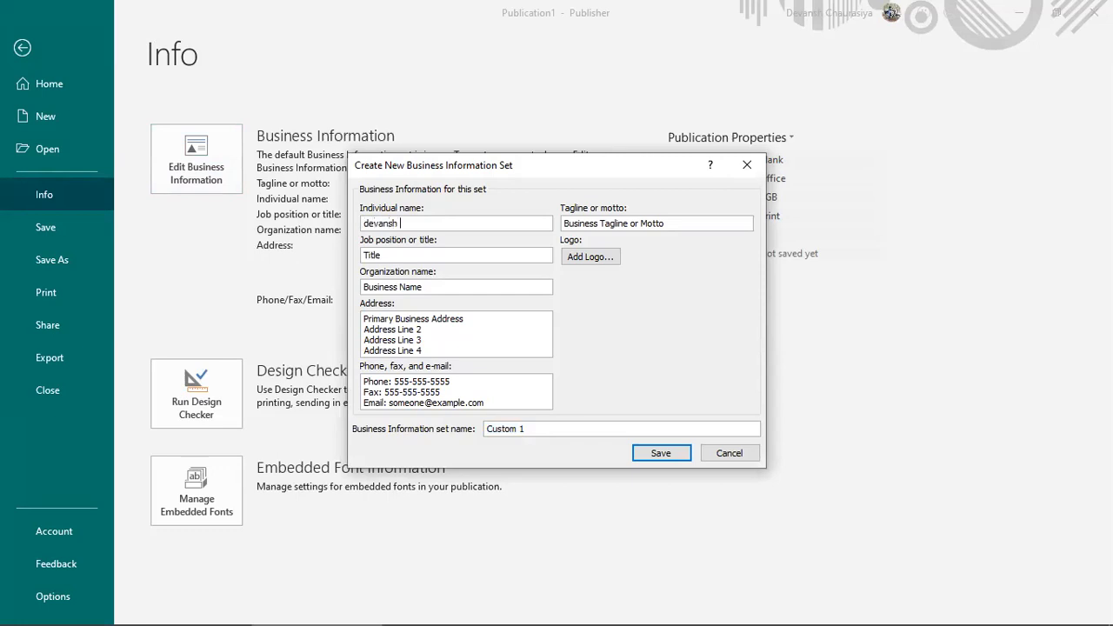
click(366, 224)
key(shift+Right)
text(Devansh chaurasiya)
Step: Fill in job title EL, organization XYZ and address India
key(Tab)
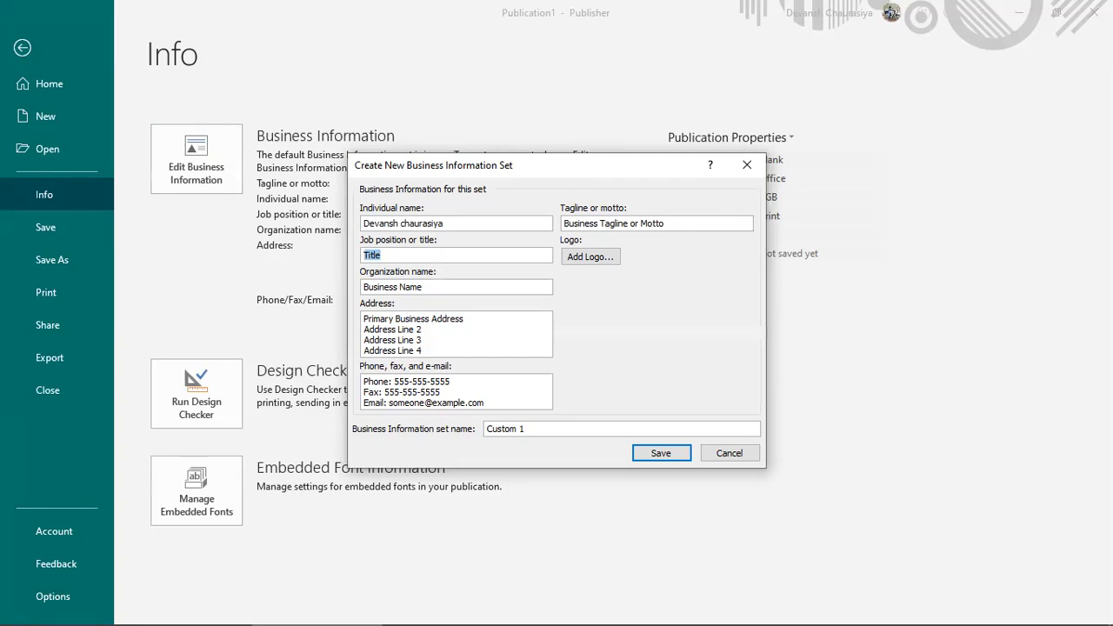
text(EL)
key(Tab)
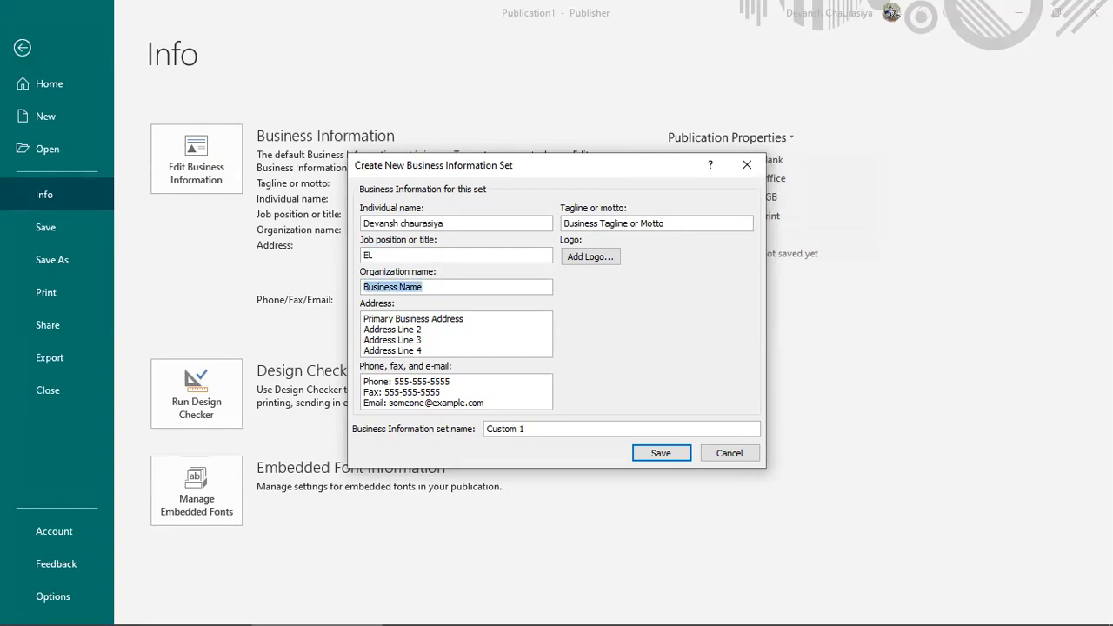
text(XYZ)
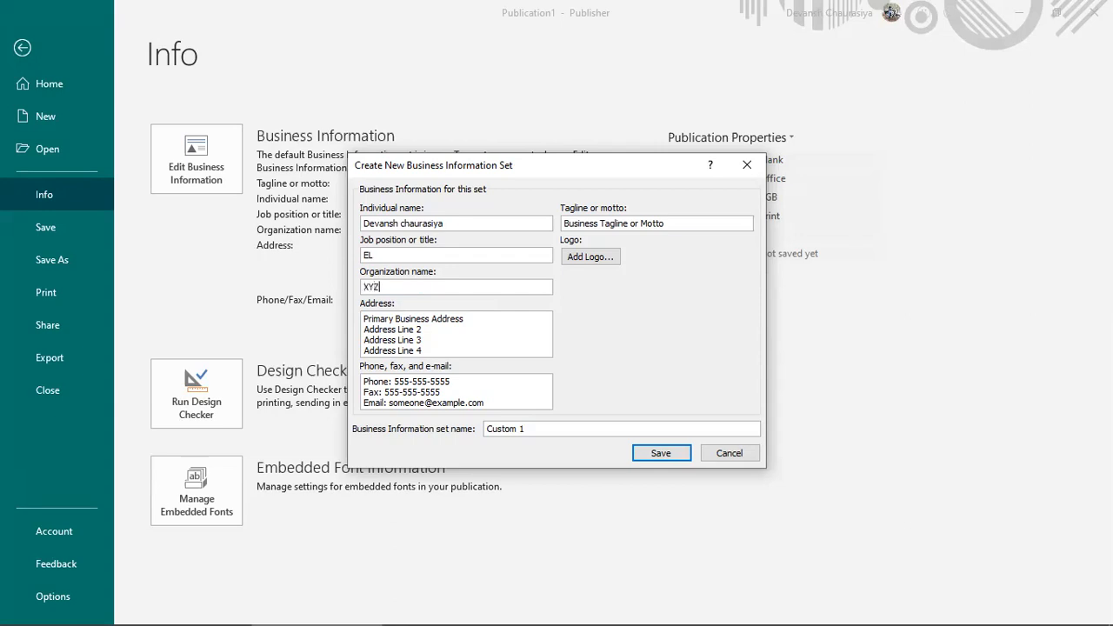
key(Tab)
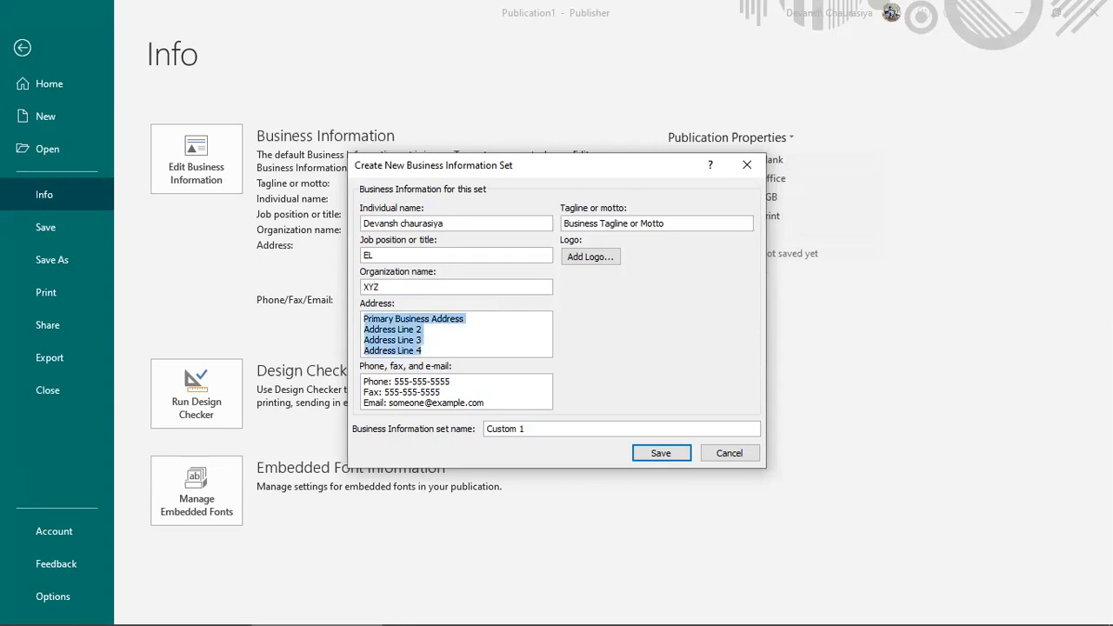
text(India)
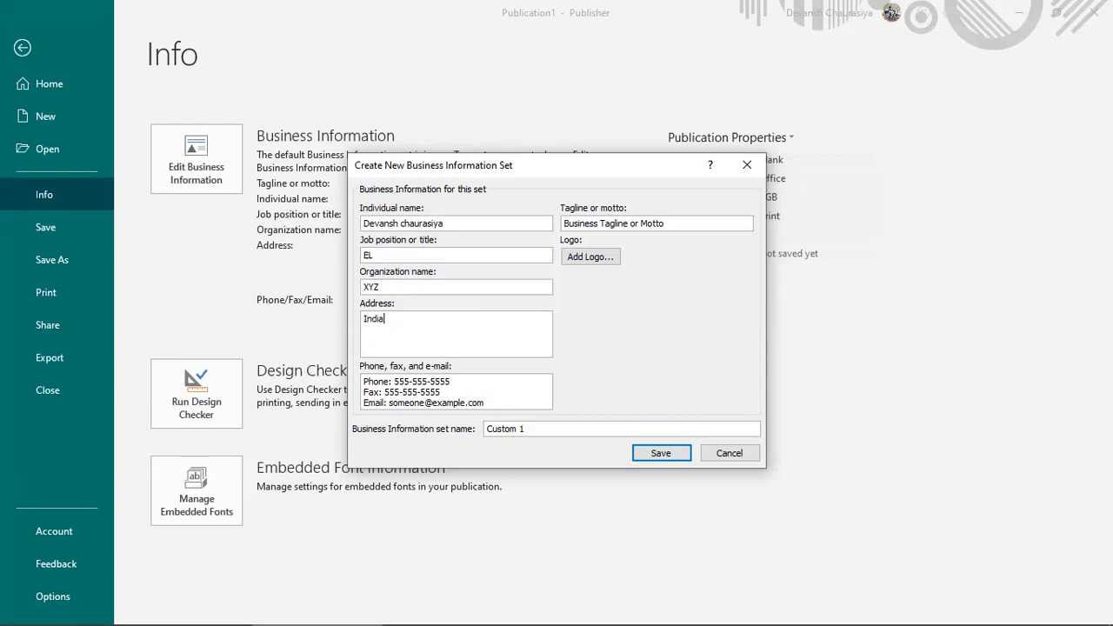
Step: Remove the Phone label and the Fax line from the contact field
key(Tab)
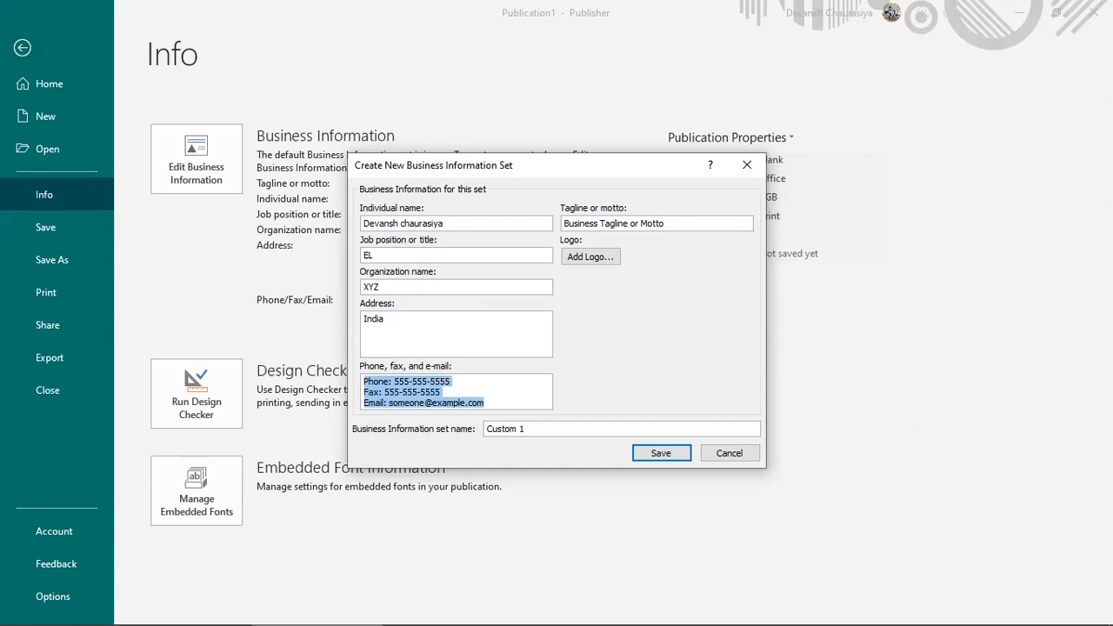
double_click(375, 381)
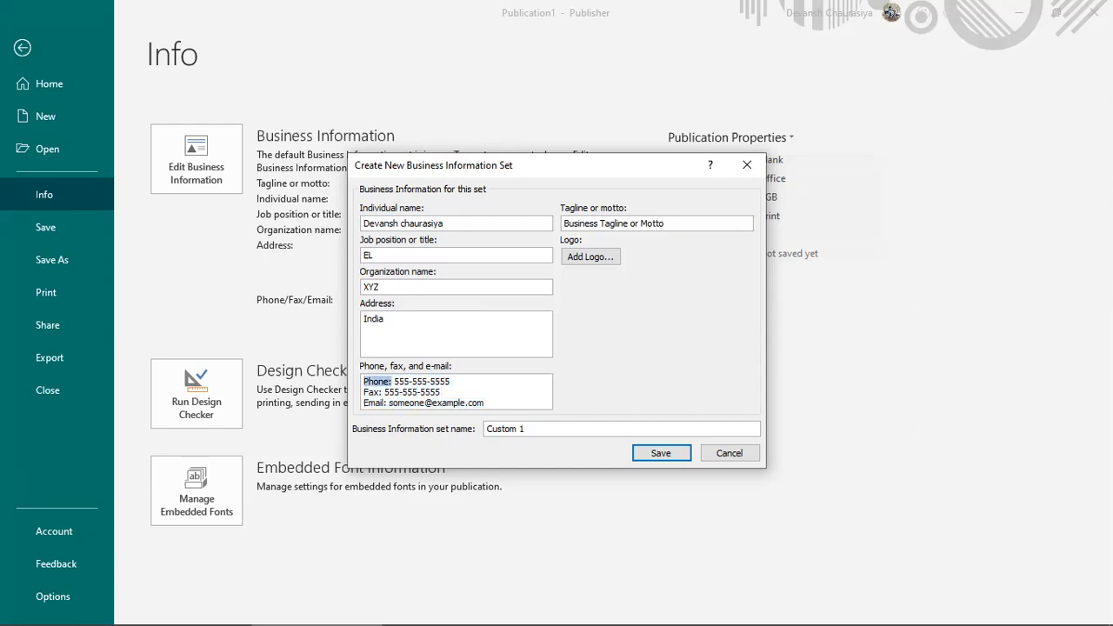
key(BackSpace)
key(Down)
key(shift+End)
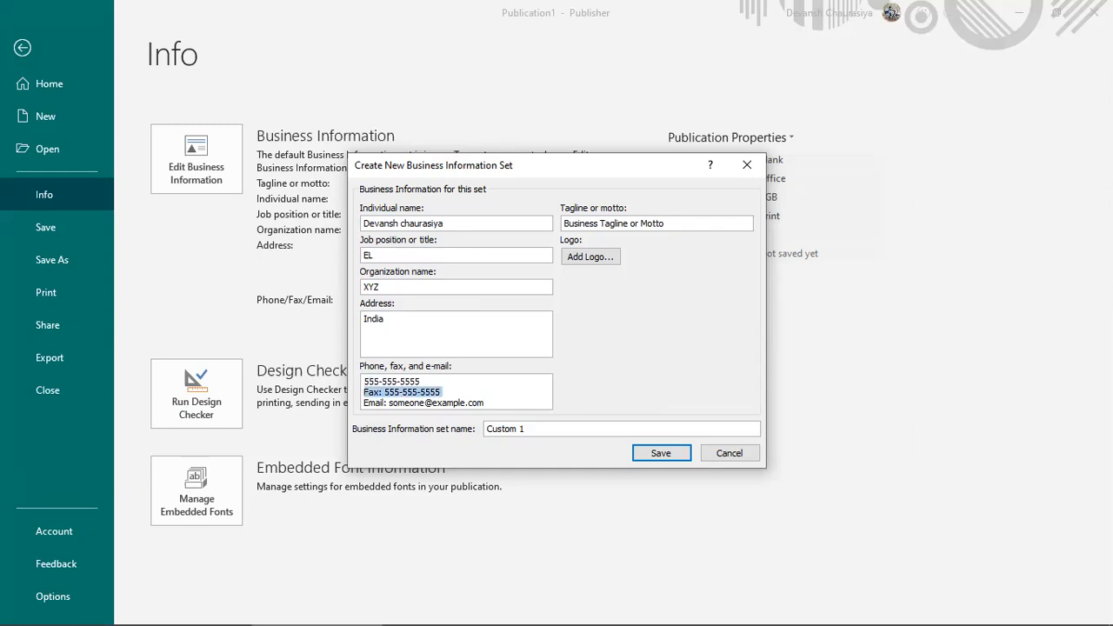
key(Delete)
key(Delete)
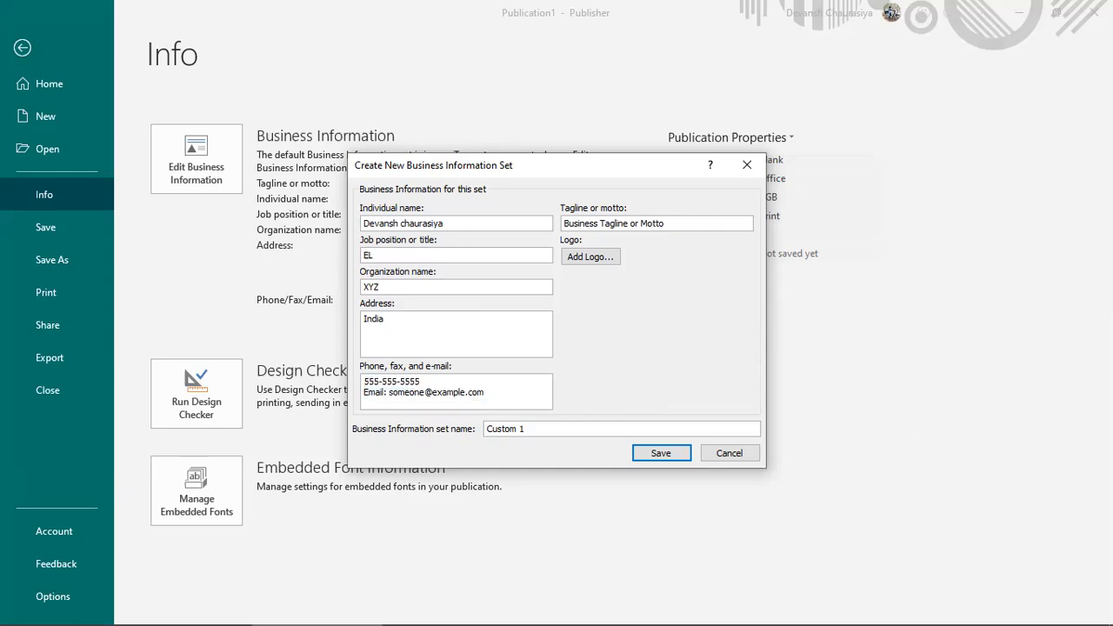
Step: Replace the placeholder e-mail with the user's own yahoo address
key(ctrl+Right)
key(ctrl+shift+Right)
text(ta)
key(BackSpace)
key(BackSpace)
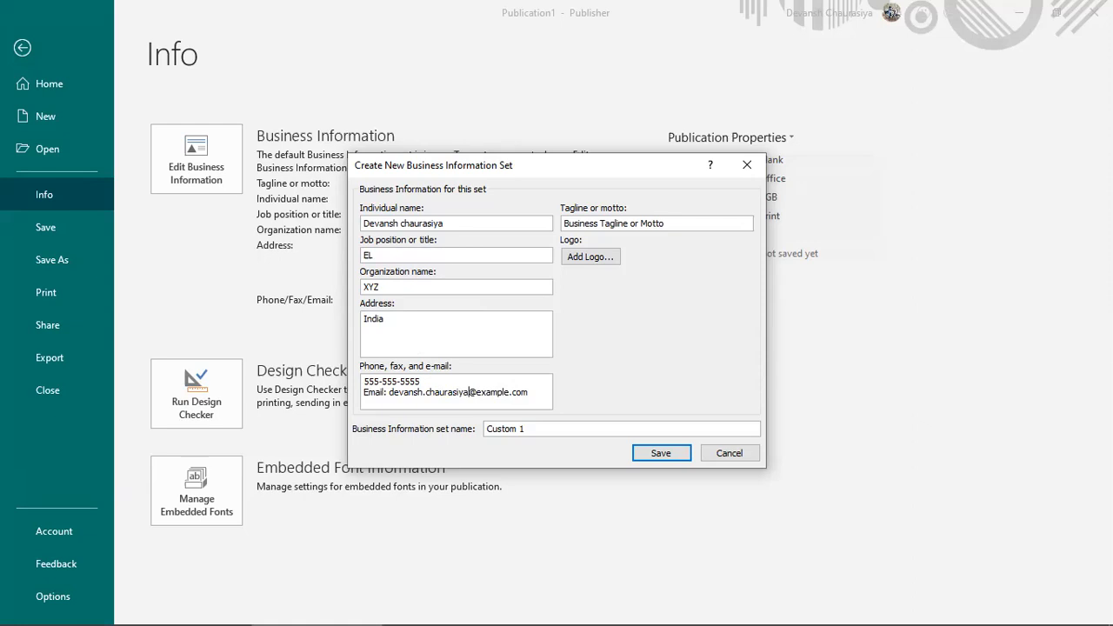
drag(476, 392, 509, 392)
text(yahoo)
Step: Set the tagline to 'My Tag Line'
key(Tab)
key(Tab)
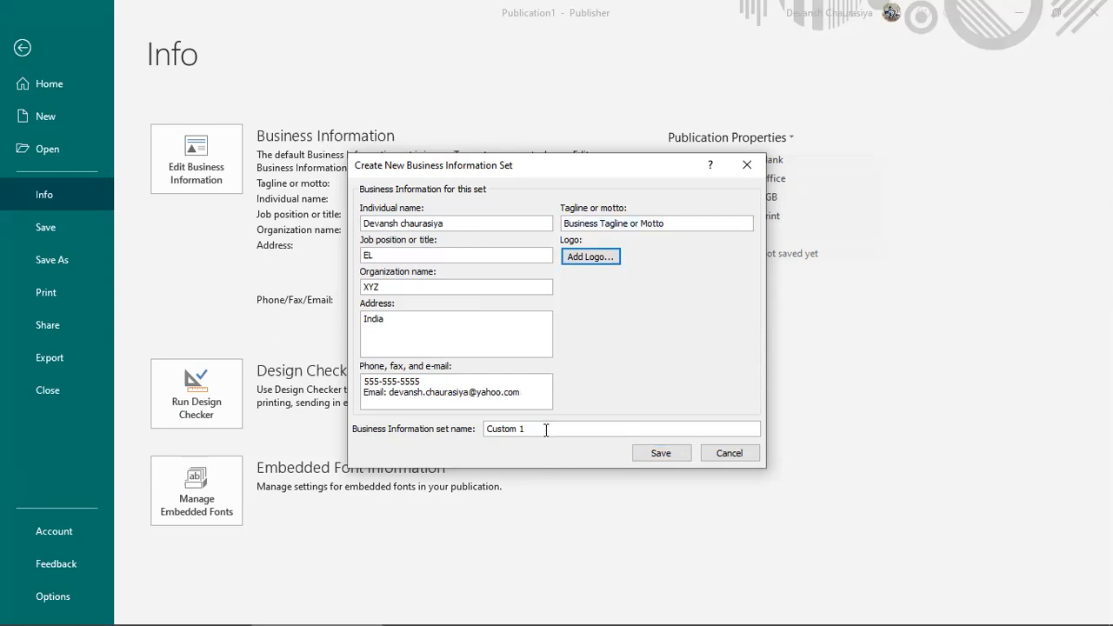
key(Tab)
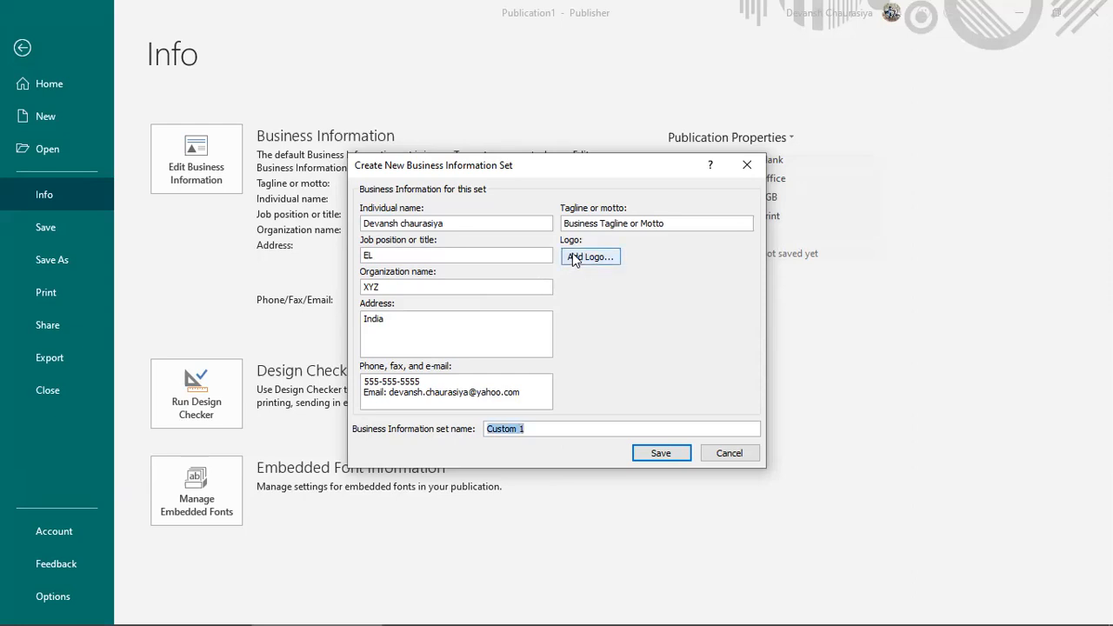
drag(704, 223, 452, 238)
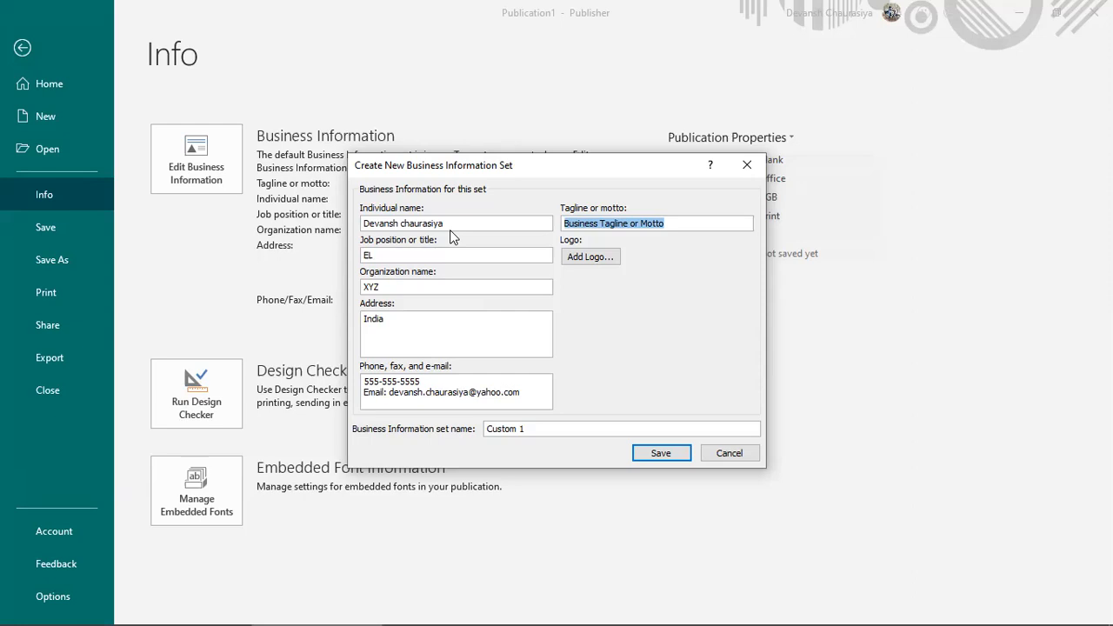
text(Tage)
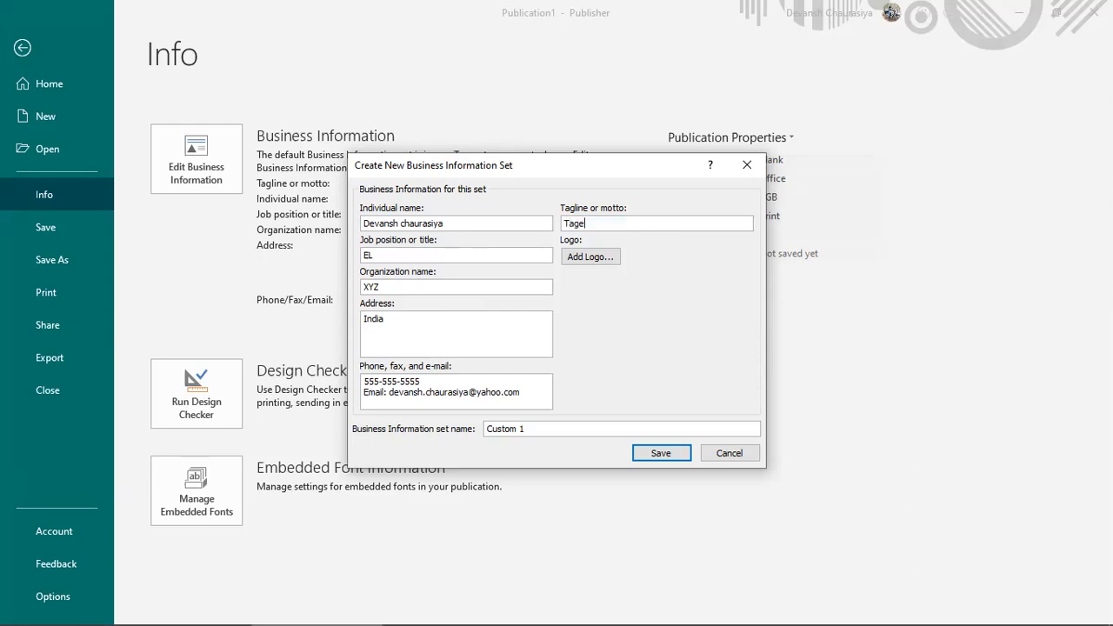
key(BackSpace)
text(Line)
text(My)
Step: Save the Custom 1 business information set and update the publication with it
click(661, 454)
click(608, 432)
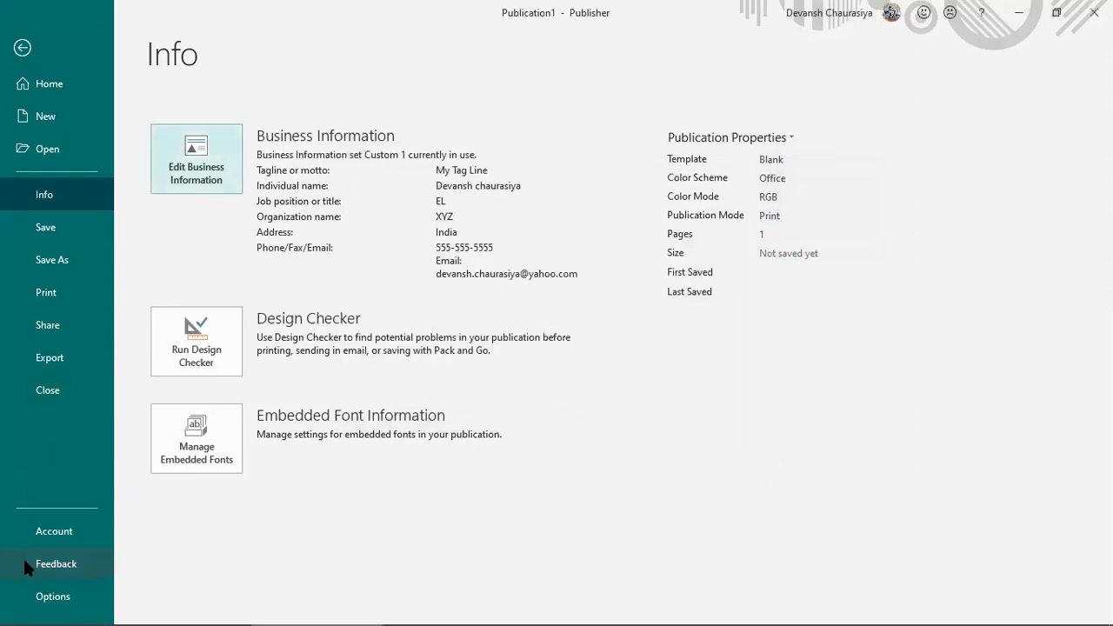
click(43, 596)
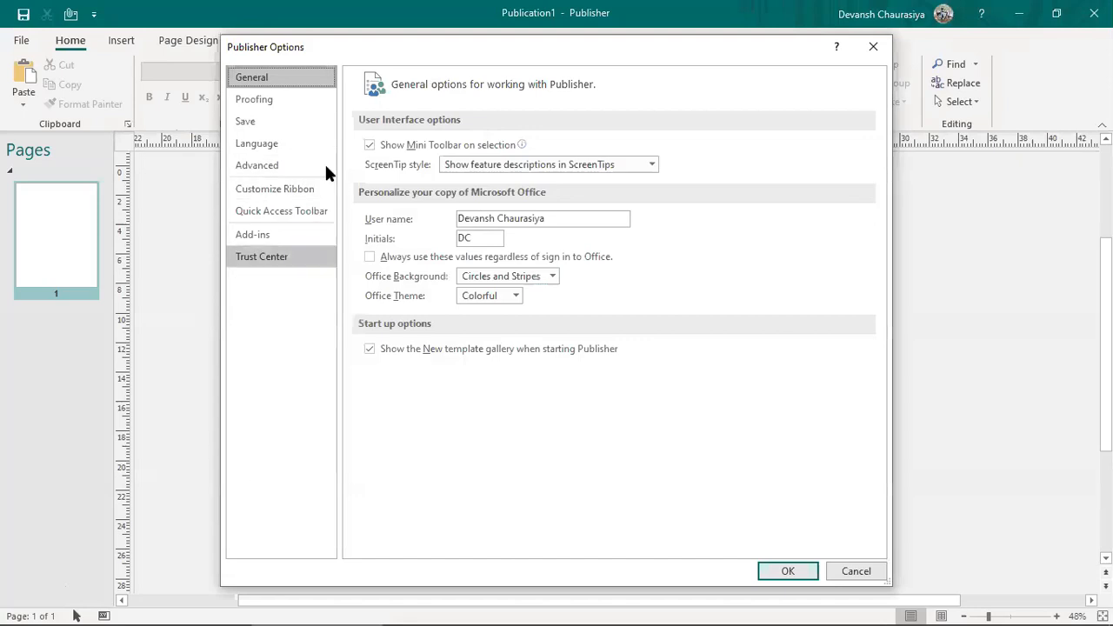
click(802, 574)
key(alt+Tab)
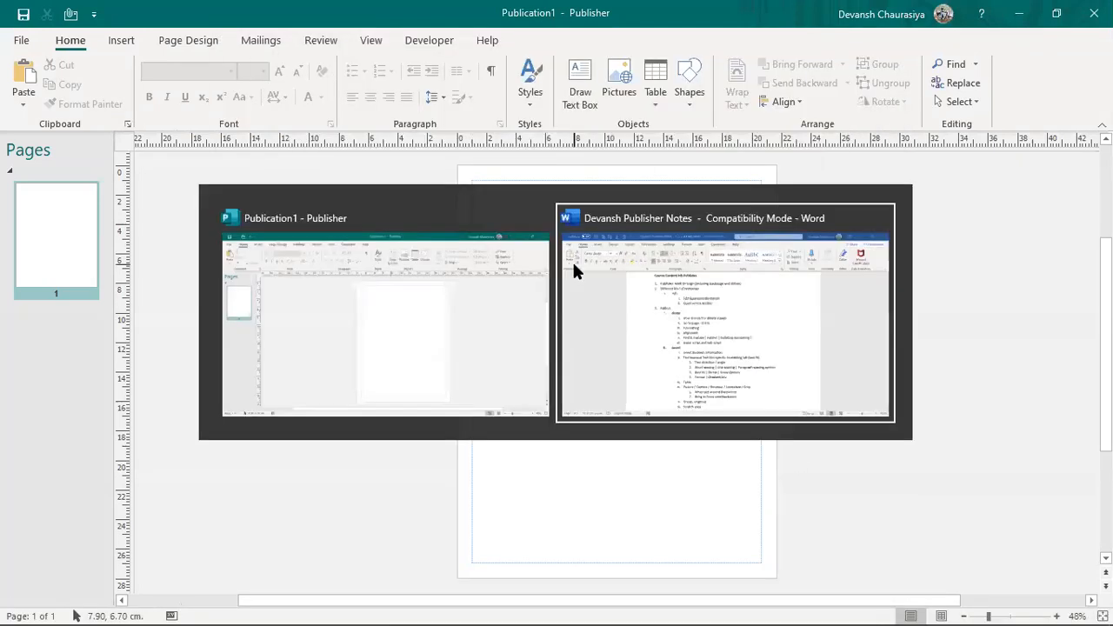
click(401, 275)
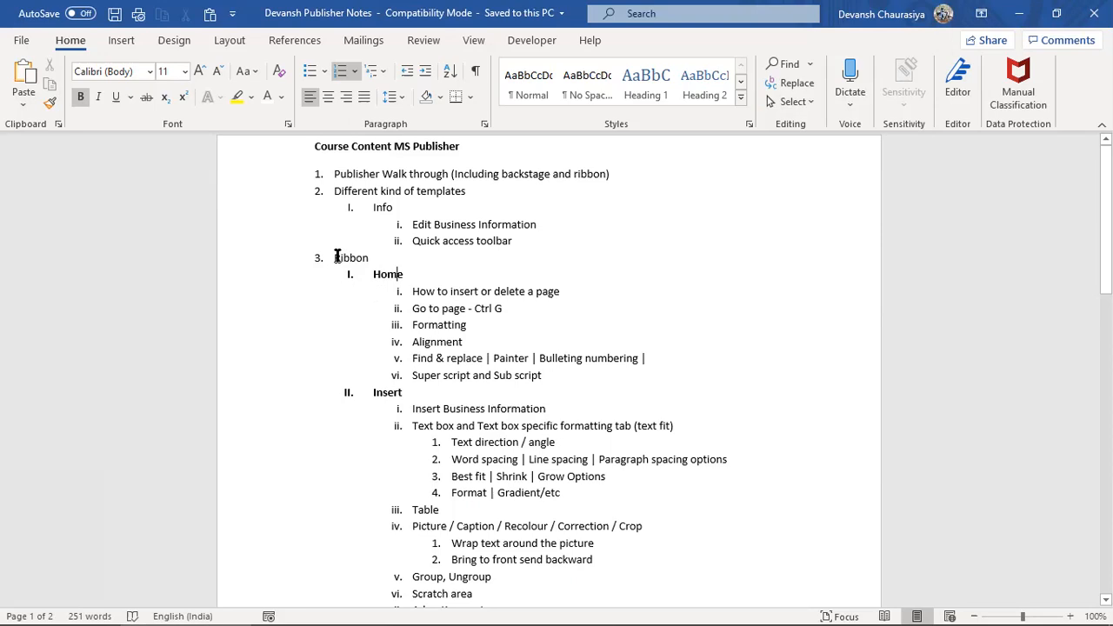
key(alt+Tab)
key(alt+Tab)
key(alt+Tab)
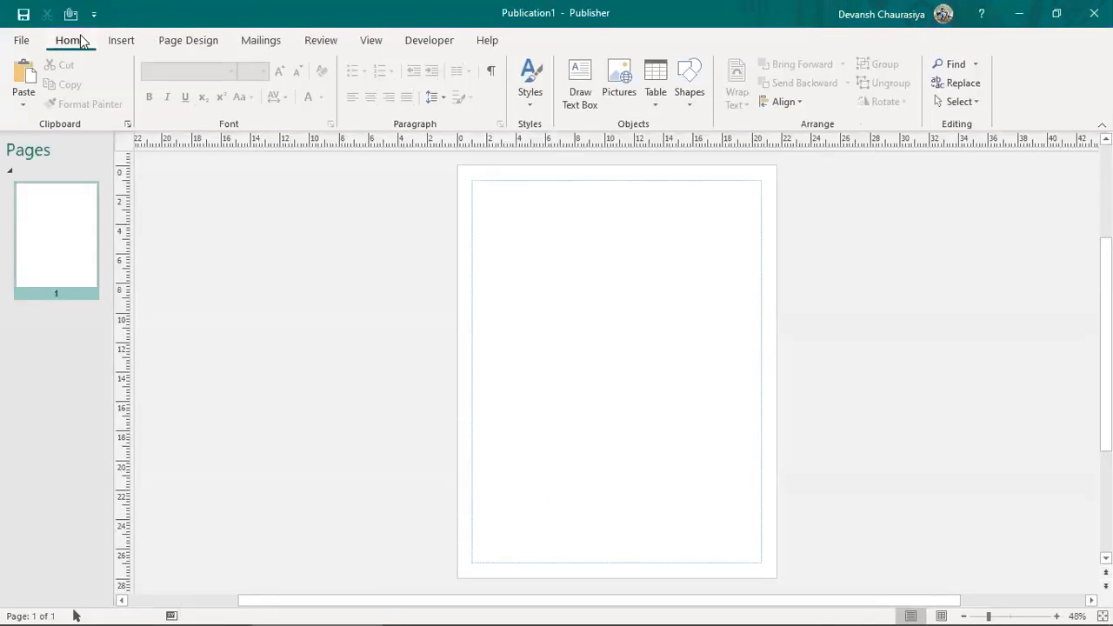
Step: Browse the Insert, Page Design, Review, View, Developer and Help tabs, then return to Home
click(118, 41)
click(182, 40)
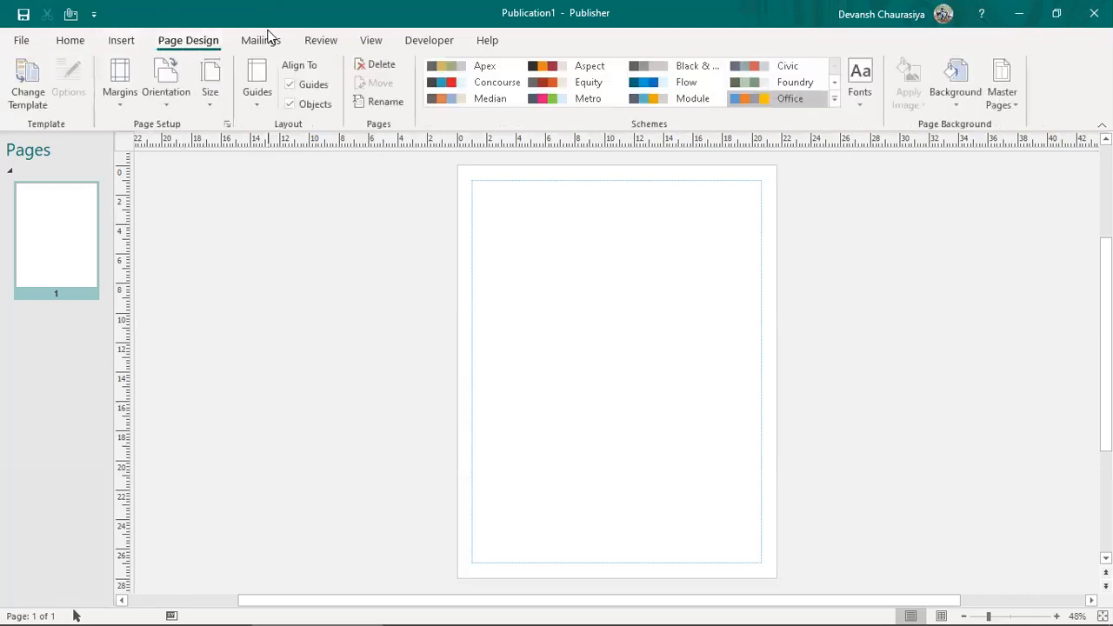
click(322, 39)
click(371, 41)
click(428, 40)
click(487, 40)
click(67, 43)
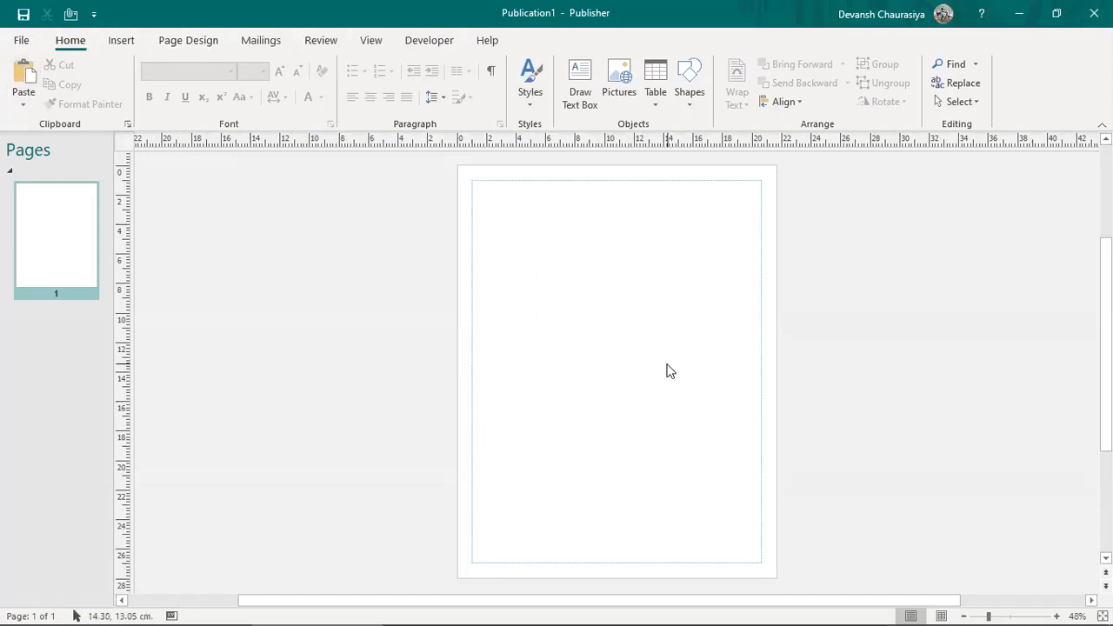
mouse_move(560, 604)
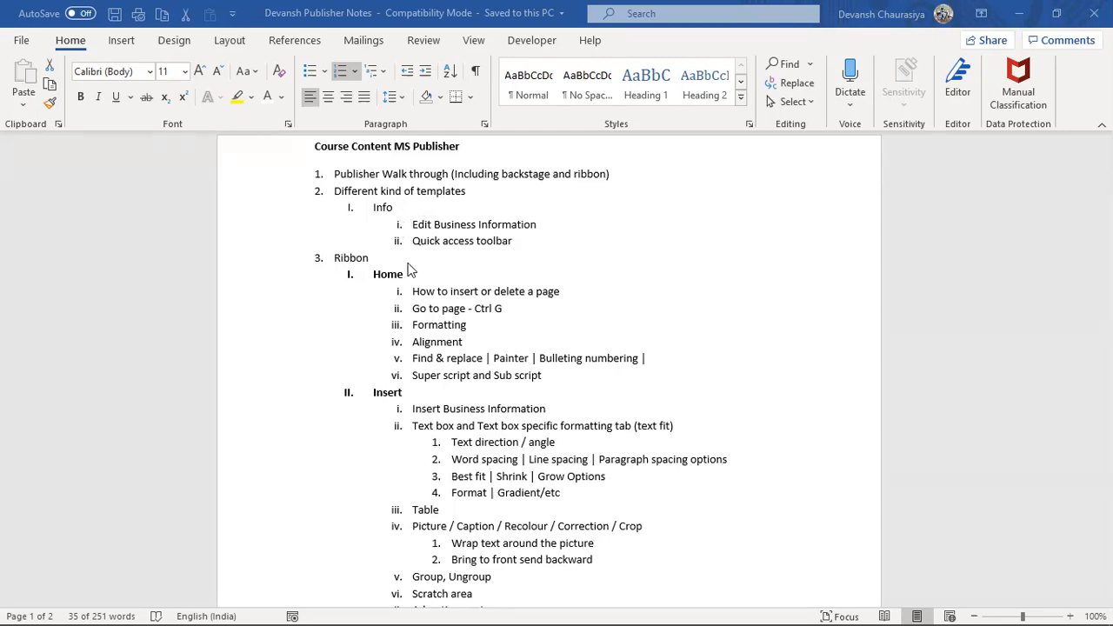
Step: Glance at the Word course notes, then Alt+Tab back to the Publisher publication
click(376, 278)
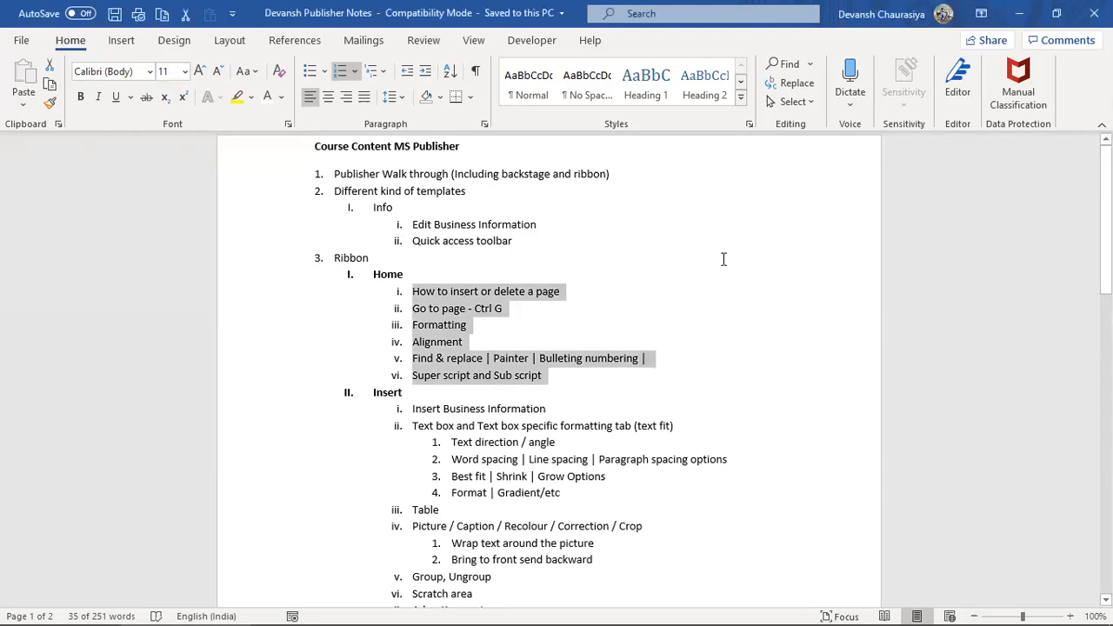
key(alt+Tab)
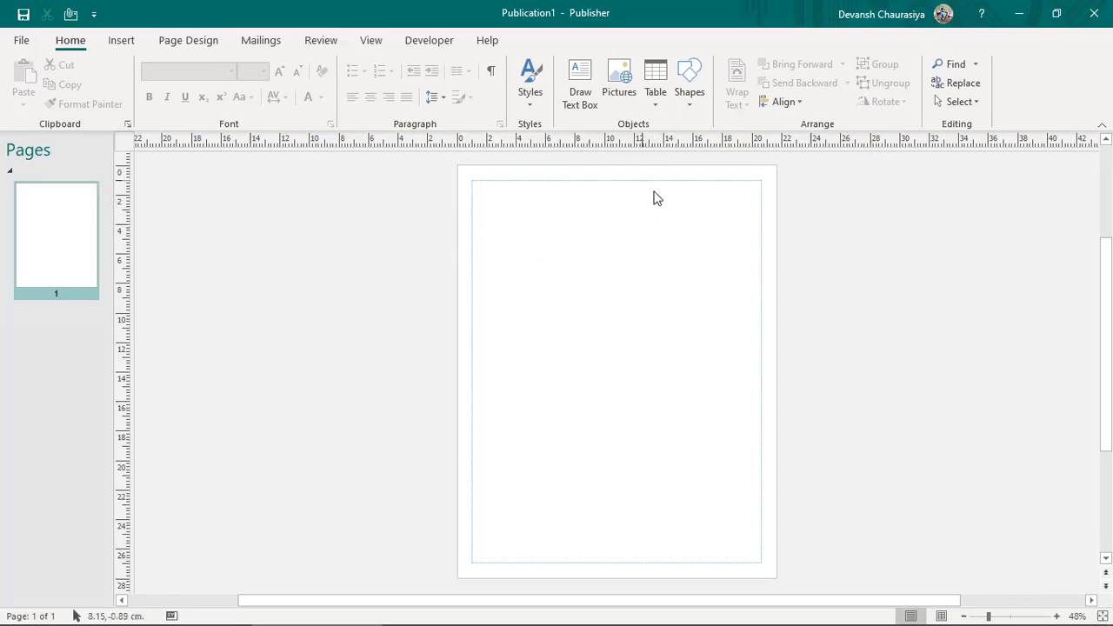
Step: Insert 4 new pages after the current page, each with one text box
click(122, 43)
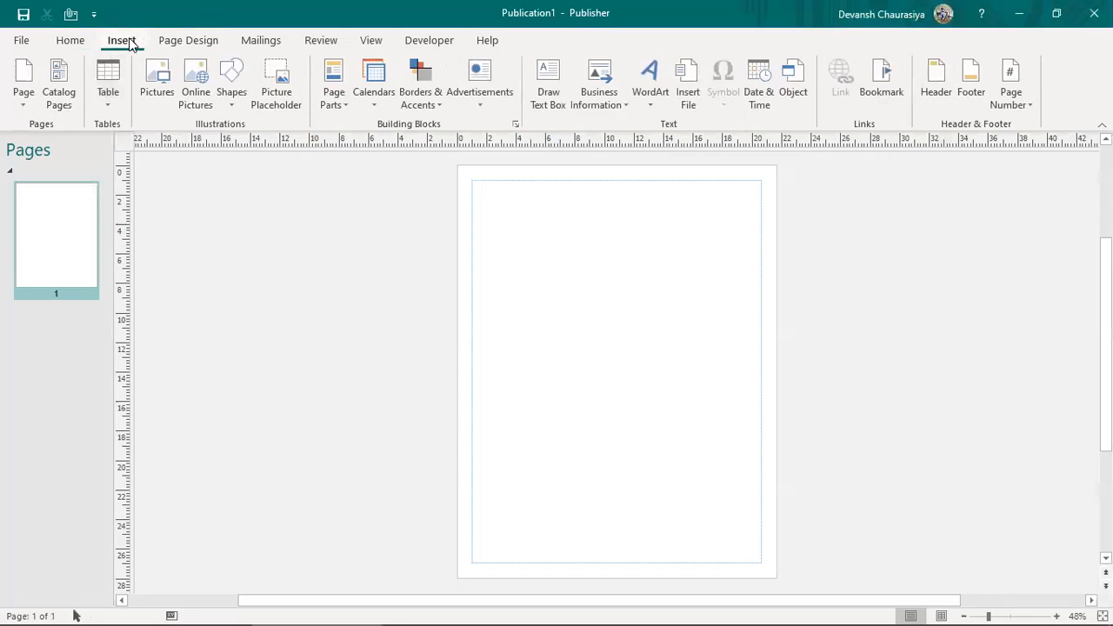
click(24, 96)
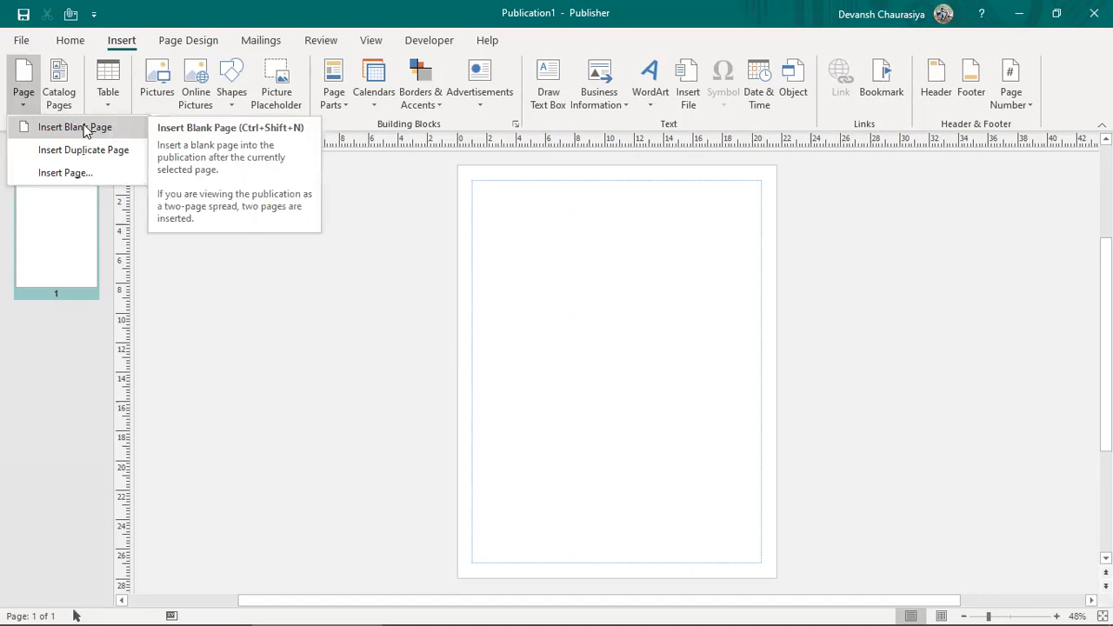
click(54, 174)
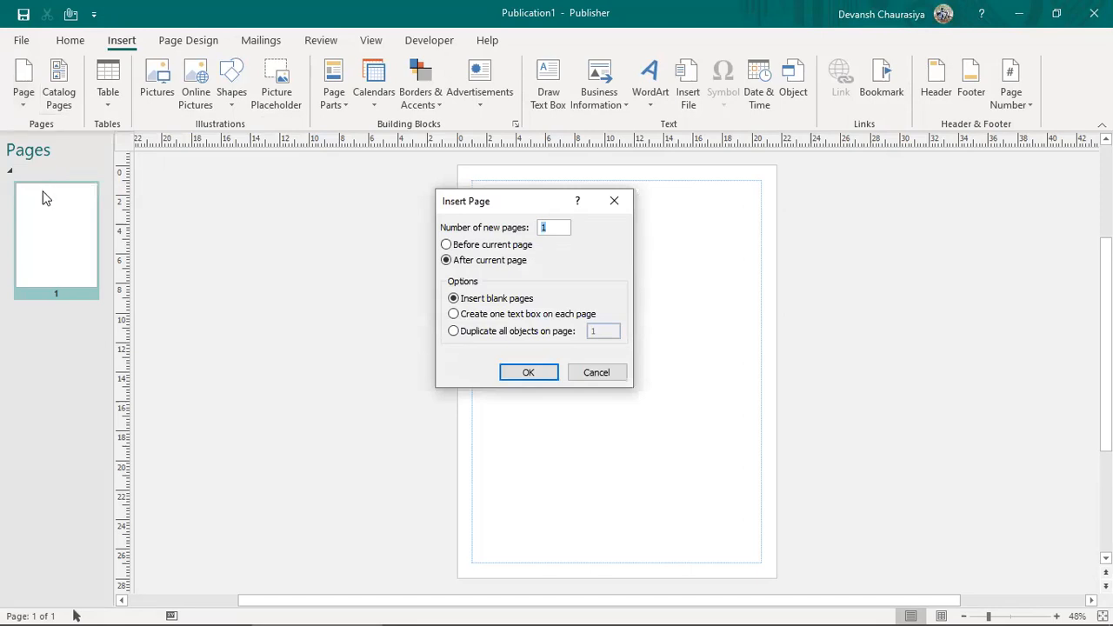
click(446, 245)
click(447, 260)
double_click(550, 228)
text(4)
click(453, 315)
click(526, 376)
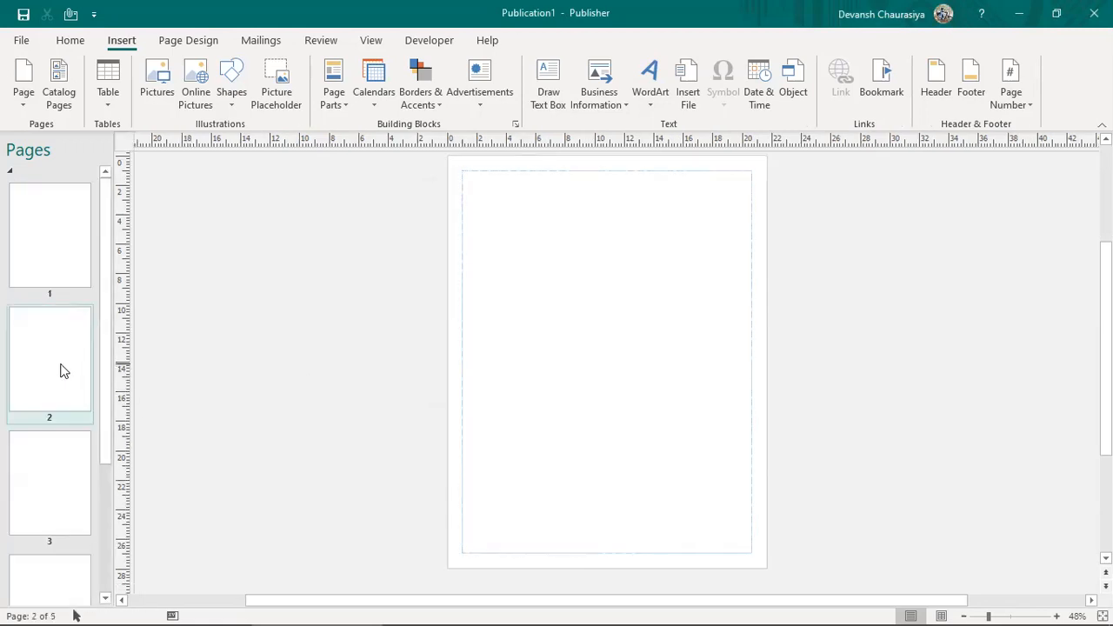
Step: Check pages 1 to 3 in the Pages pane, selecting page 2's text box, then return to page 1
drag(108, 358, 103, 524)
drag(109, 455, 119, 345)
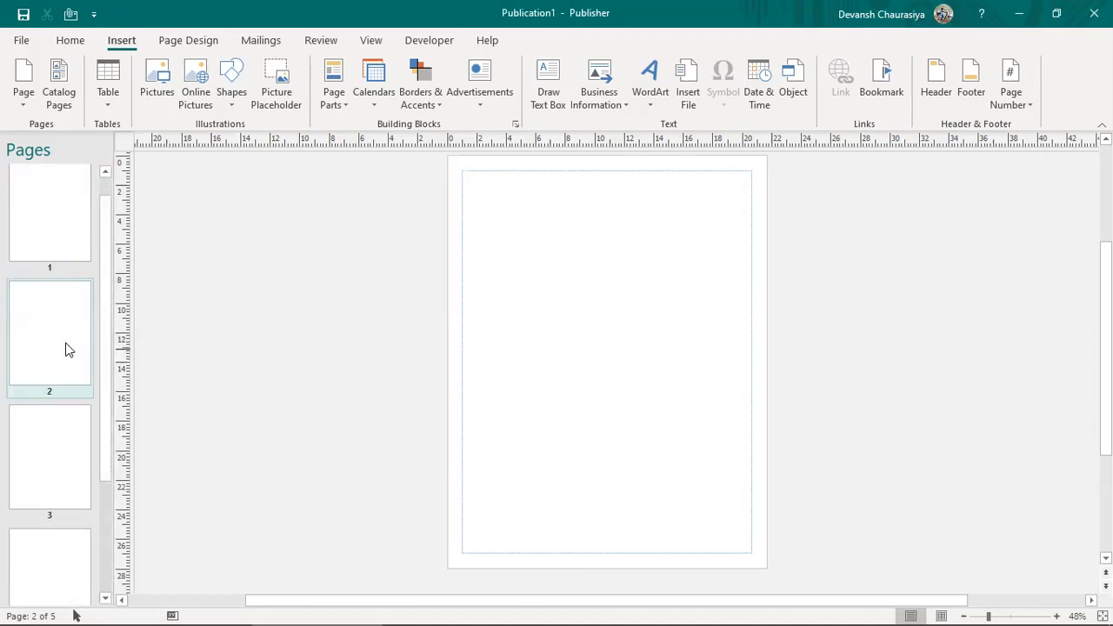
click(624, 305)
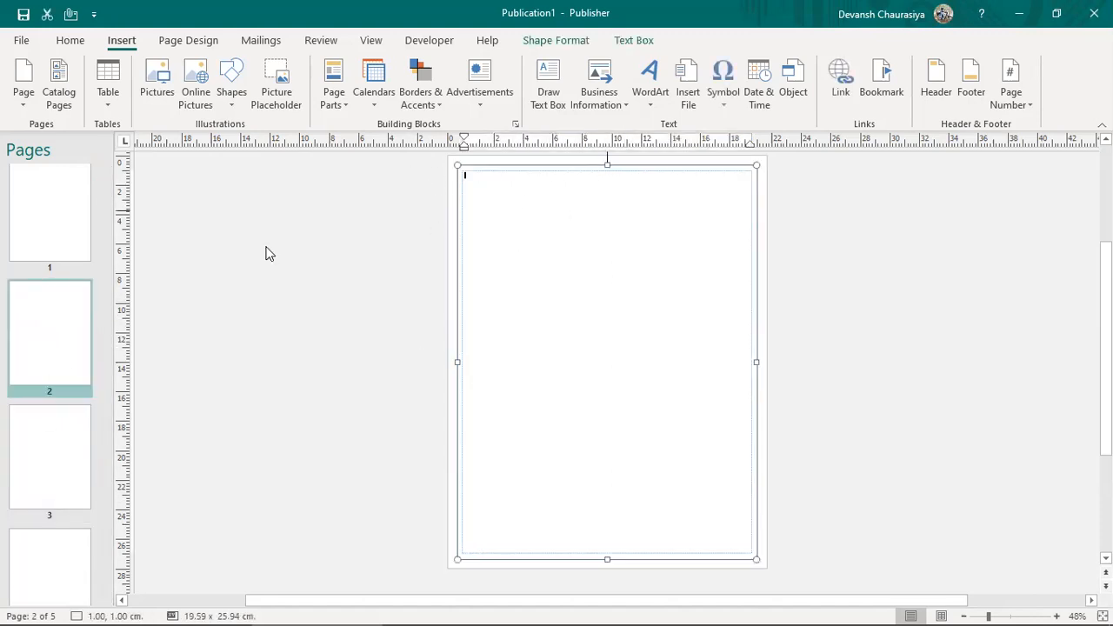
click(34, 218)
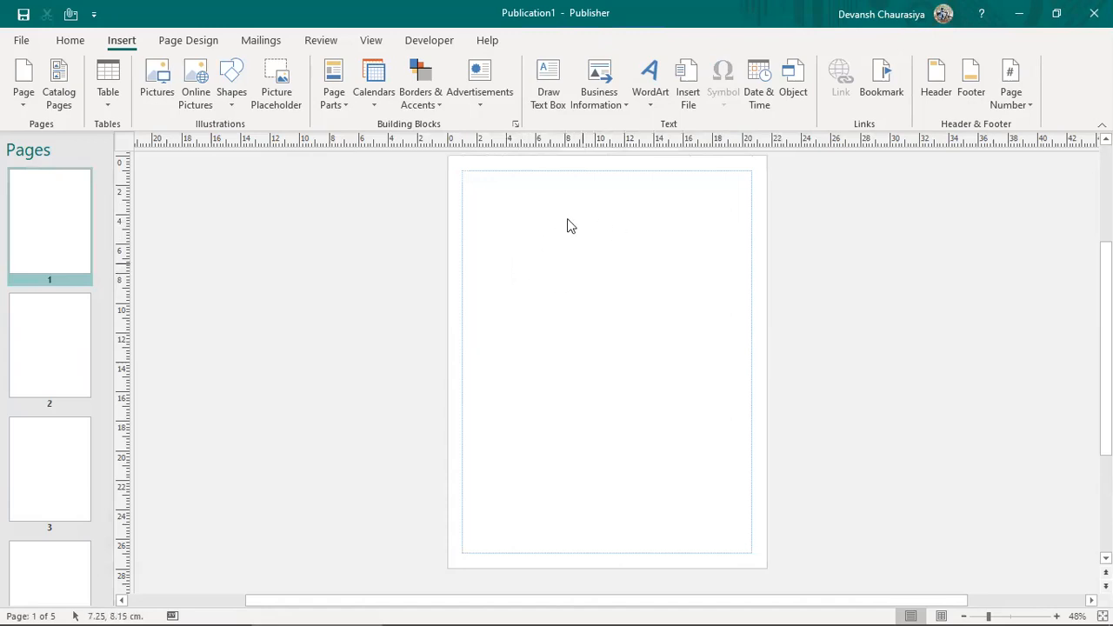
click(12, 353)
click(648, 252)
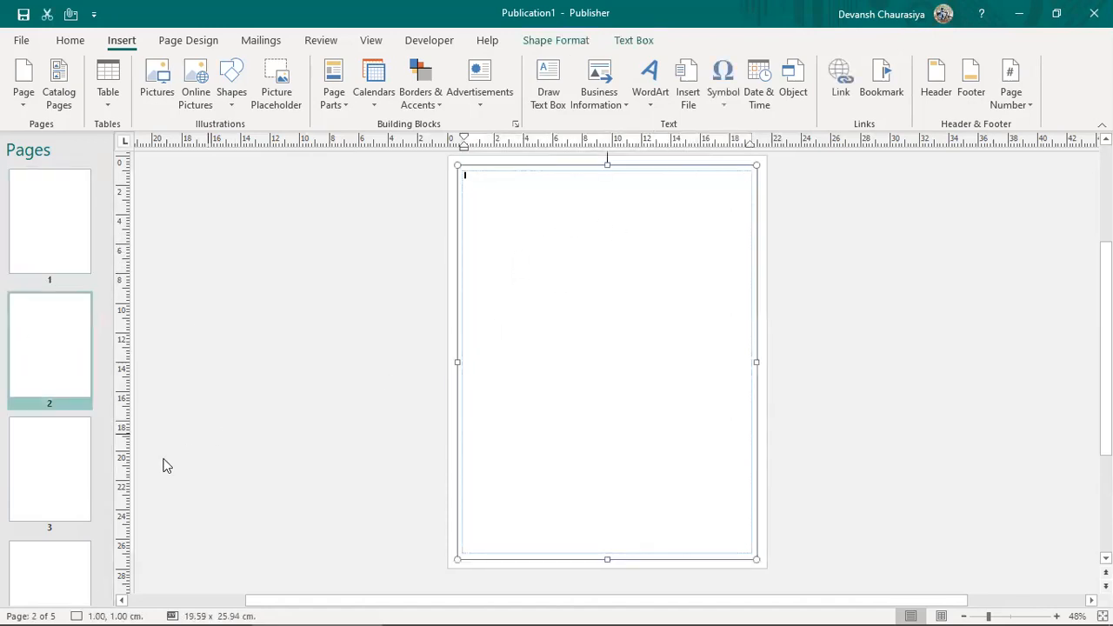
click(38, 477)
click(76, 251)
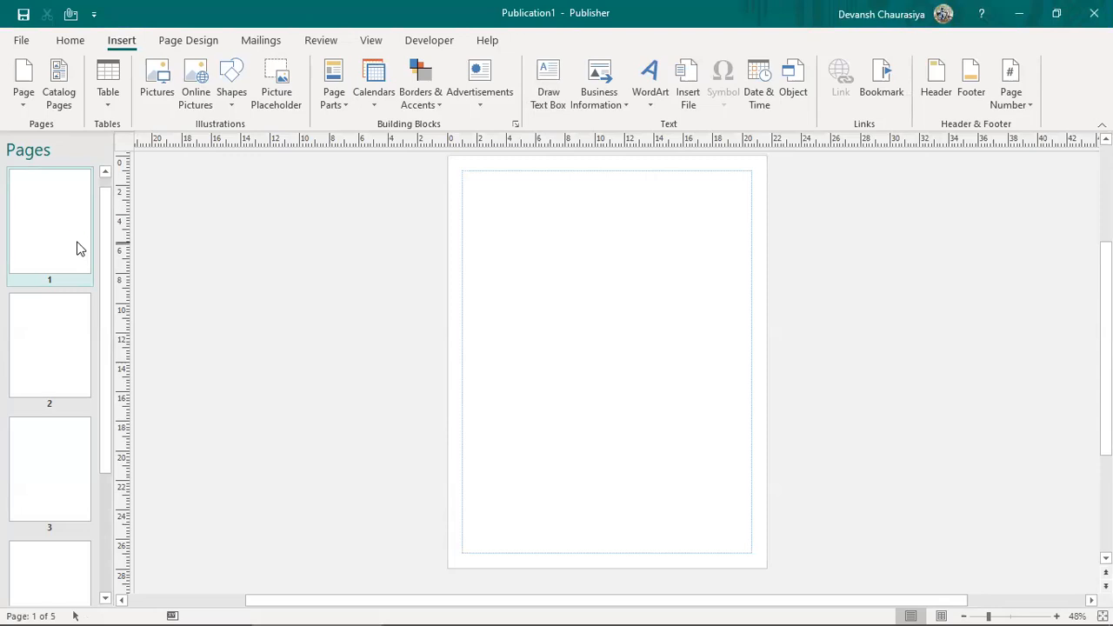
Step: Go to page 5 via Ctrl+G and the Go To Page dialog
key(ctrl+g)
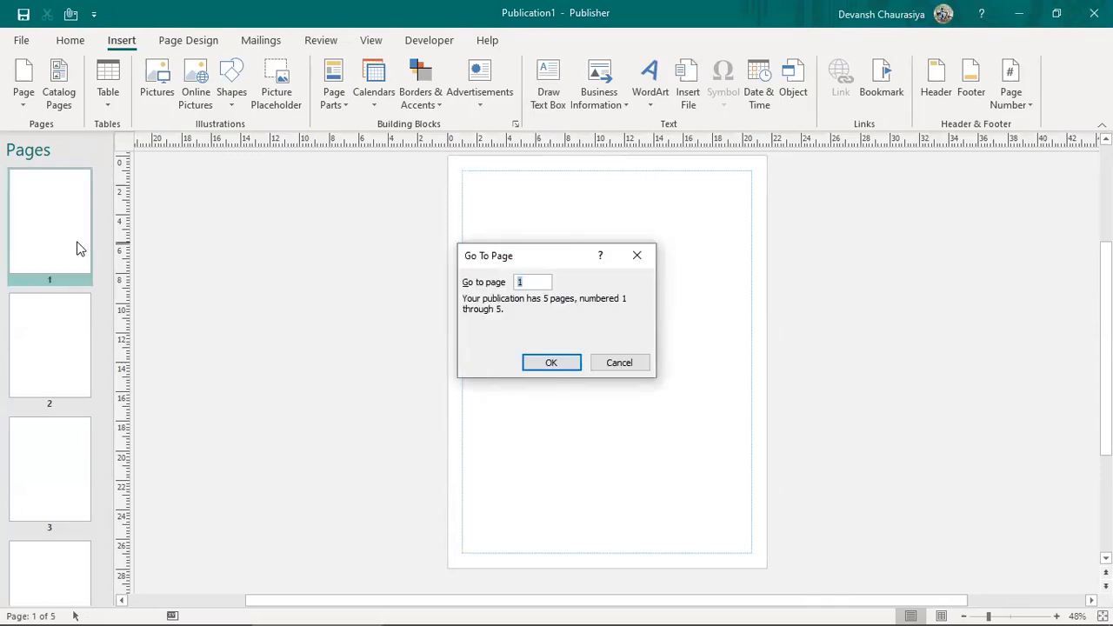
text(5)
click(551, 367)
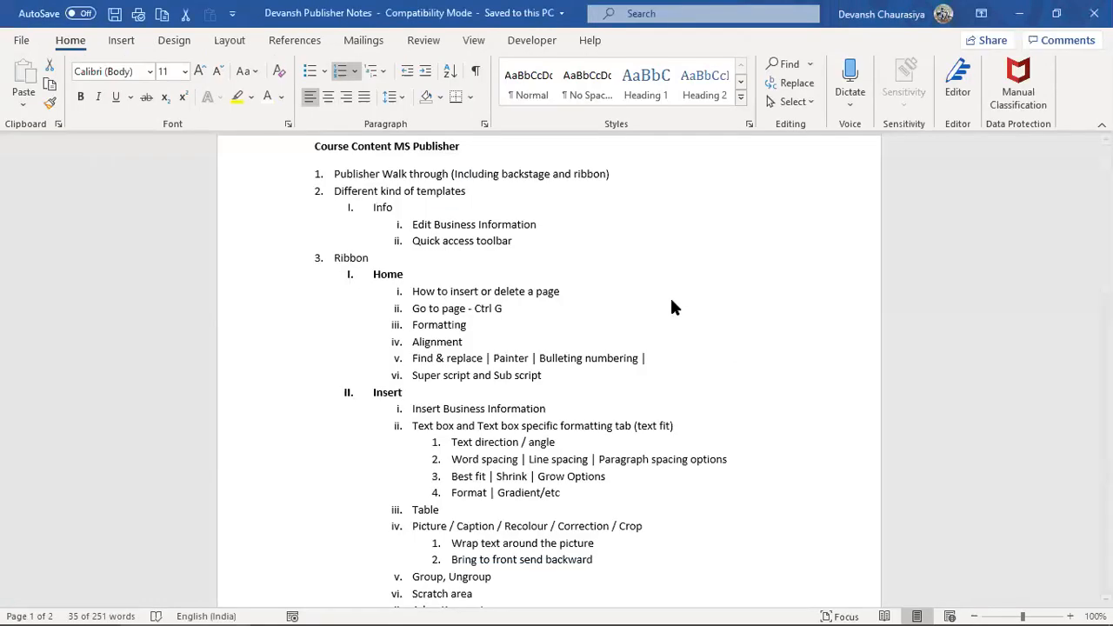
drag(548, 376, 626, 274)
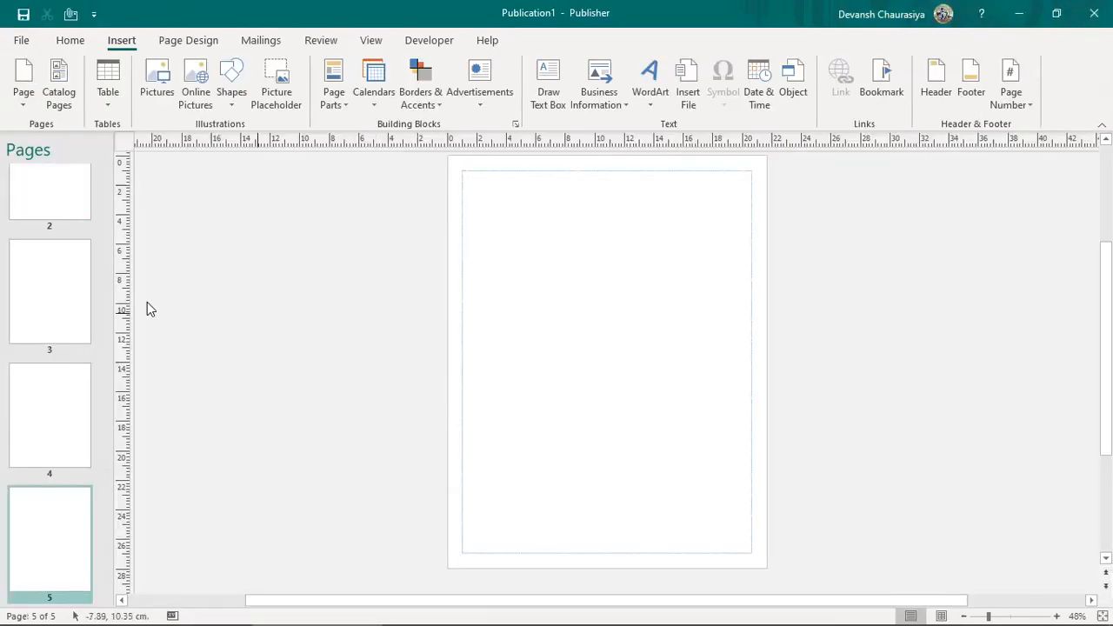
scroll(55, 403, up, 3)
scroll(55, 406, up, 2)
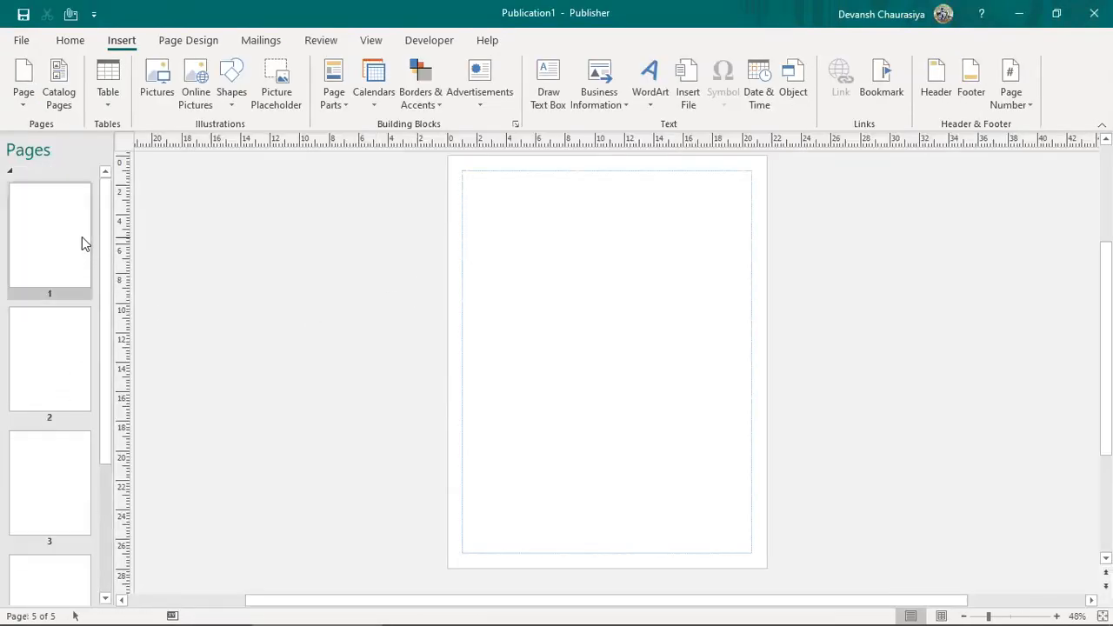
right_click(60, 231)
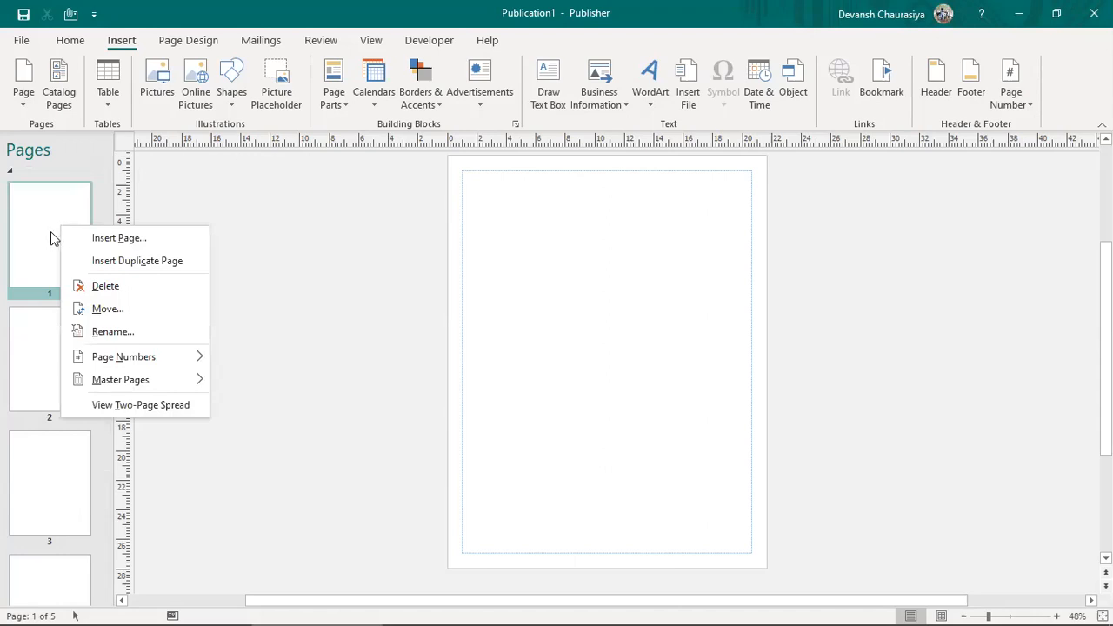
scroll(10, 342, down, 3)
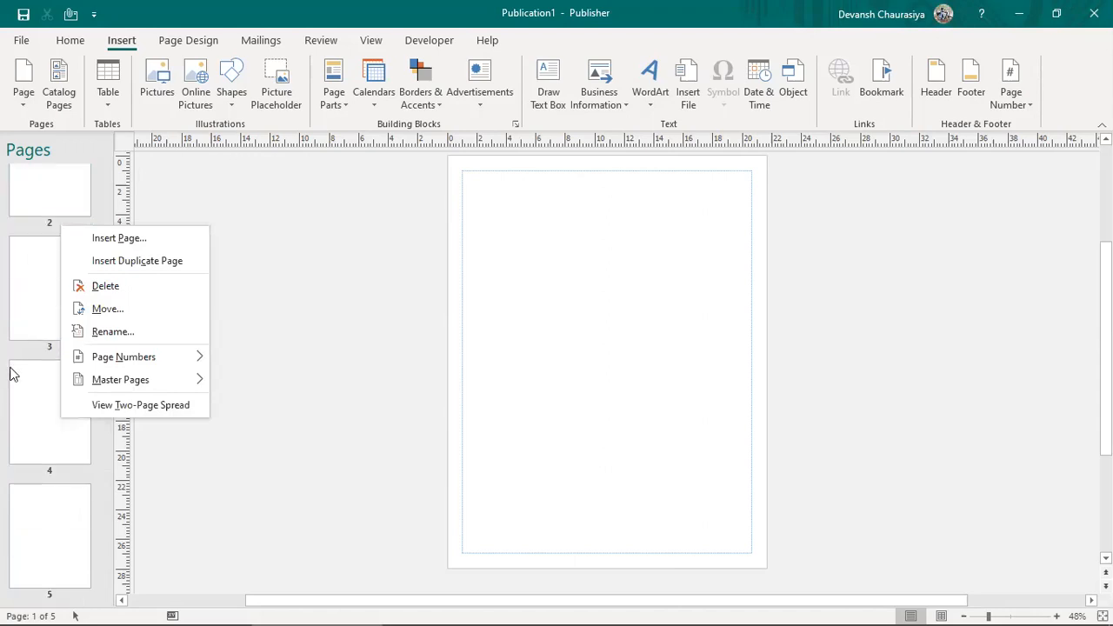
click(67, 553)
click(45, 532)
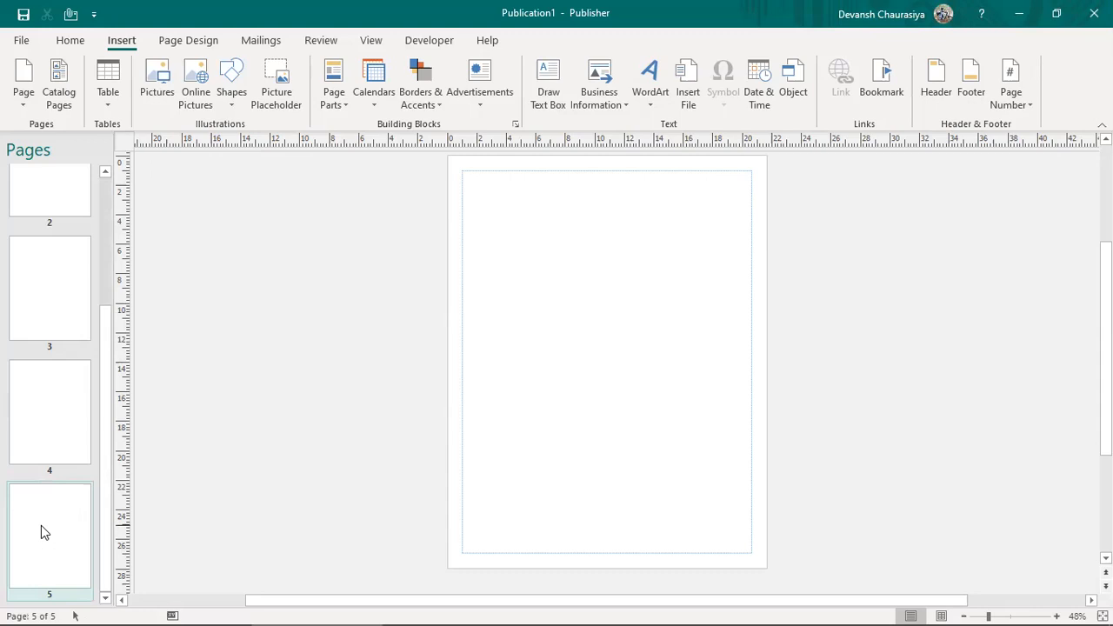
right_click(45, 532)
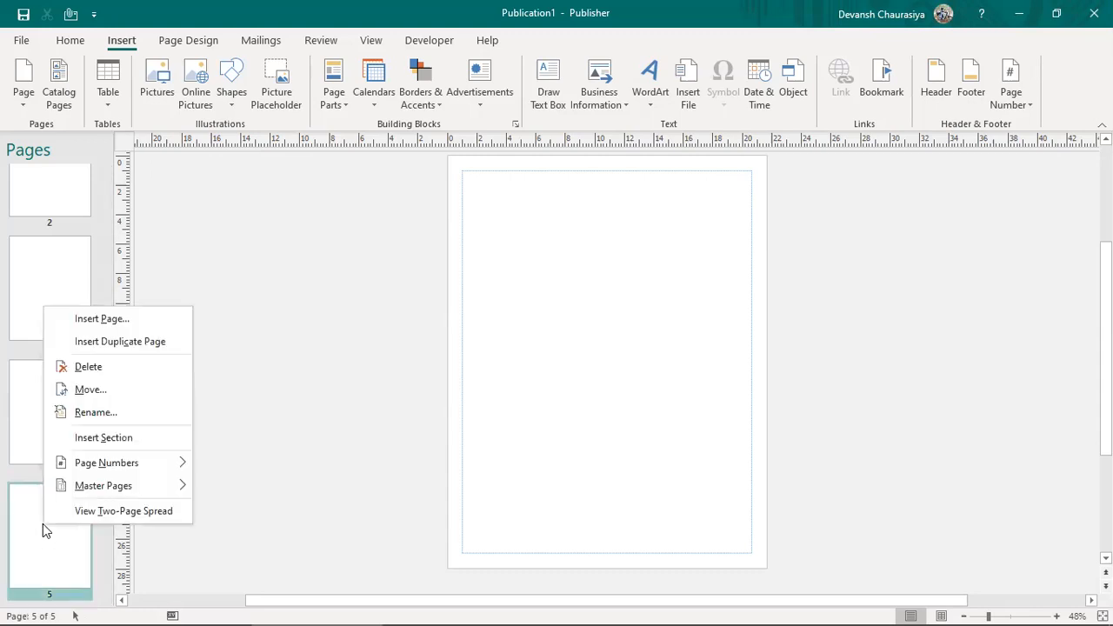
click(142, 373)
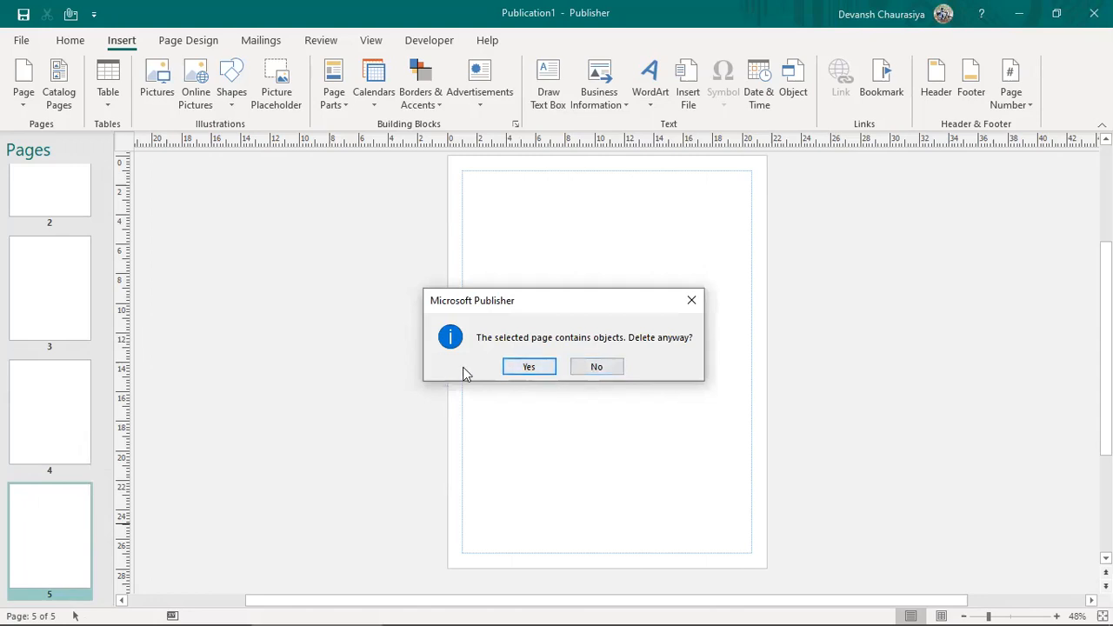
click(606, 369)
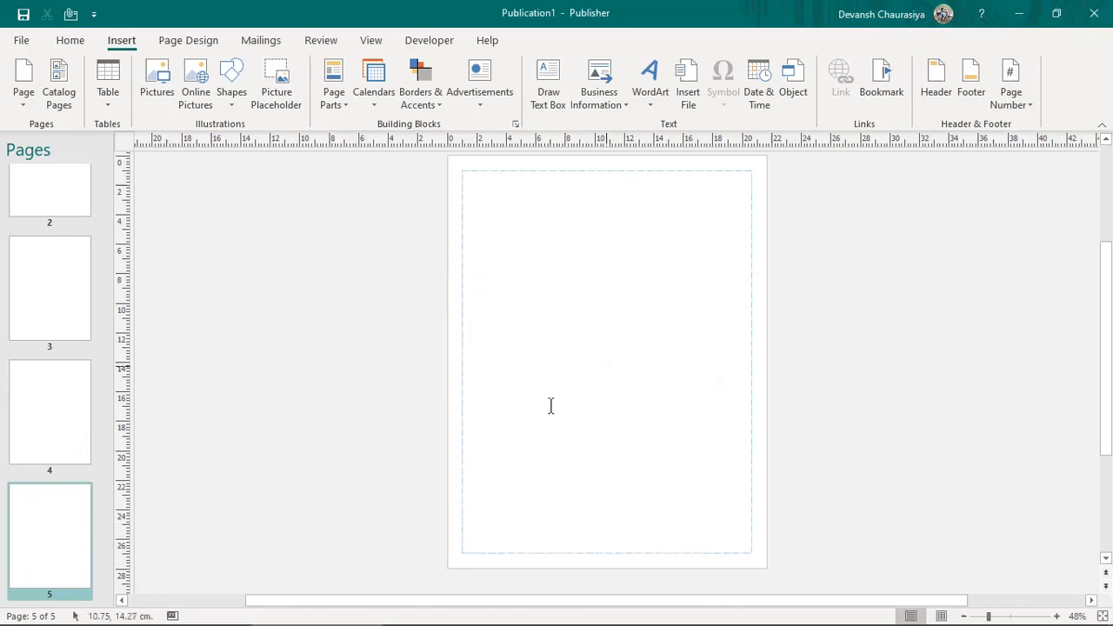
right_click(49, 558)
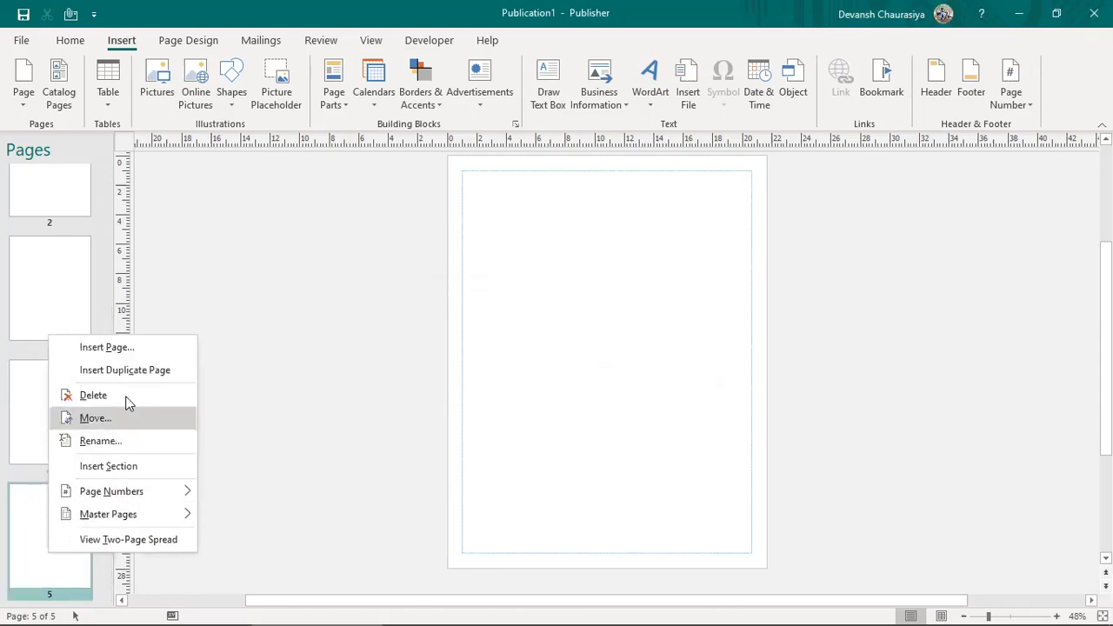
click(96, 418)
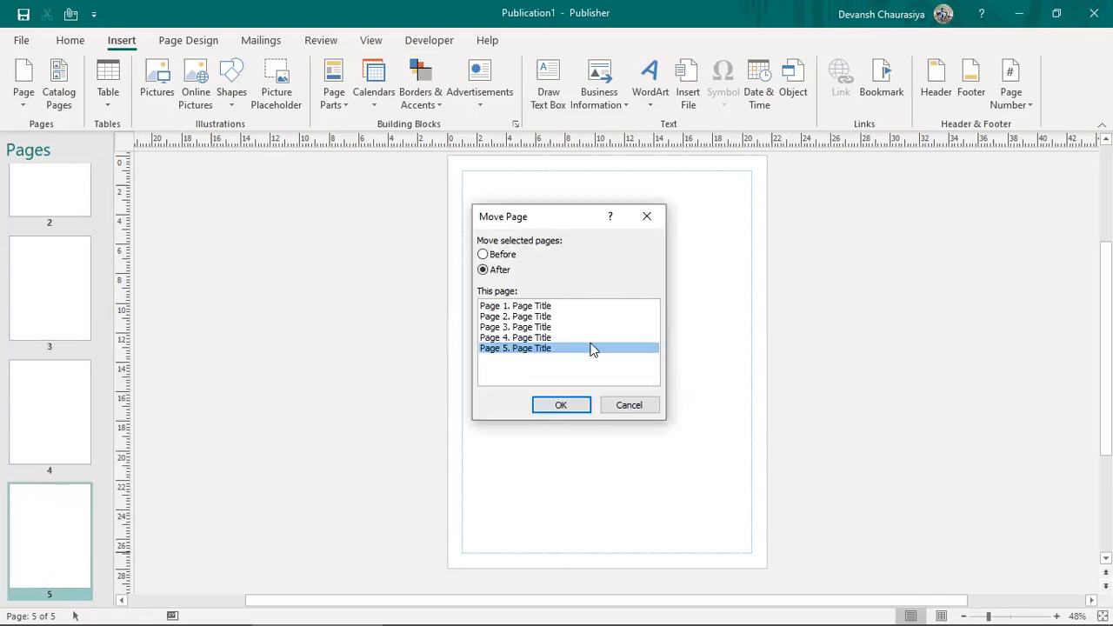
click(494, 254)
click(506, 319)
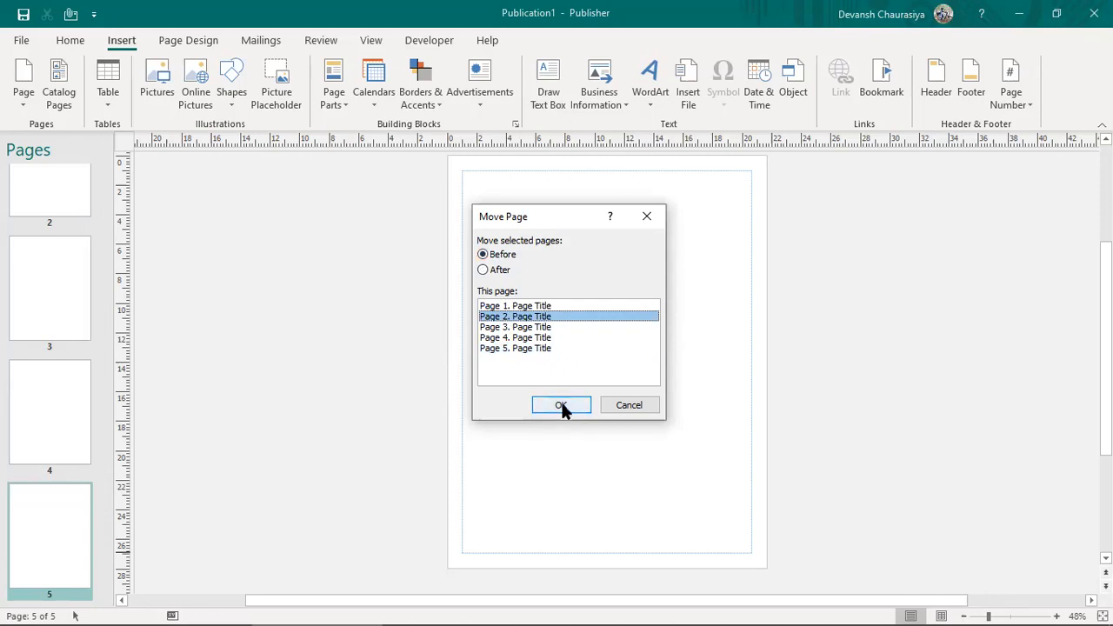
click(626, 407)
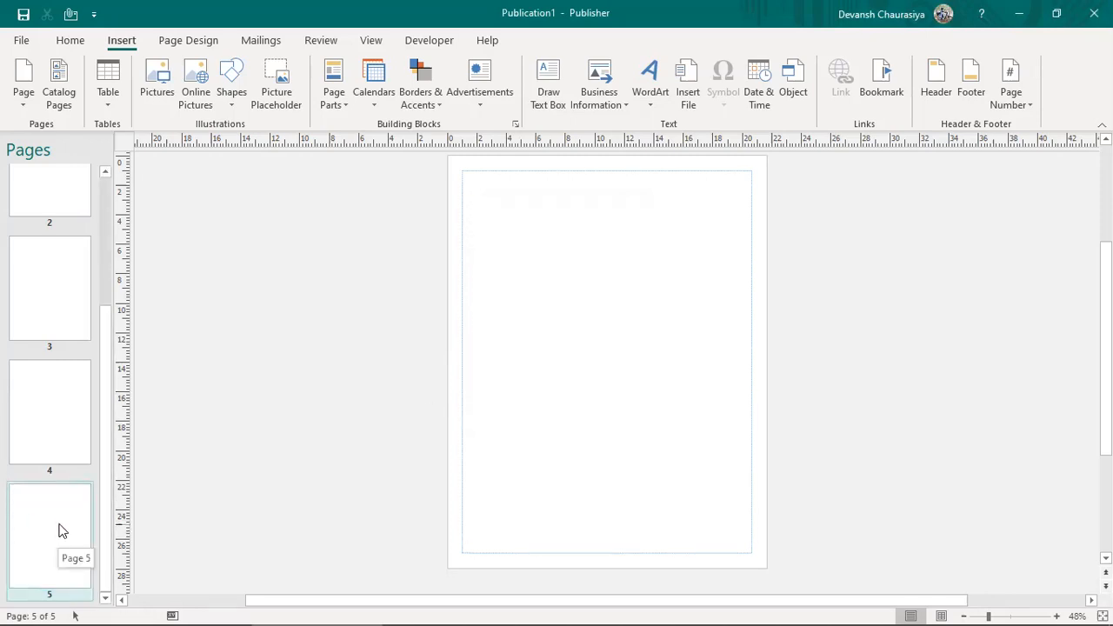
Step: Reorder the page thumbnails, moving page 5 up and page 2 to the front
drag(62, 530, 48, 228)
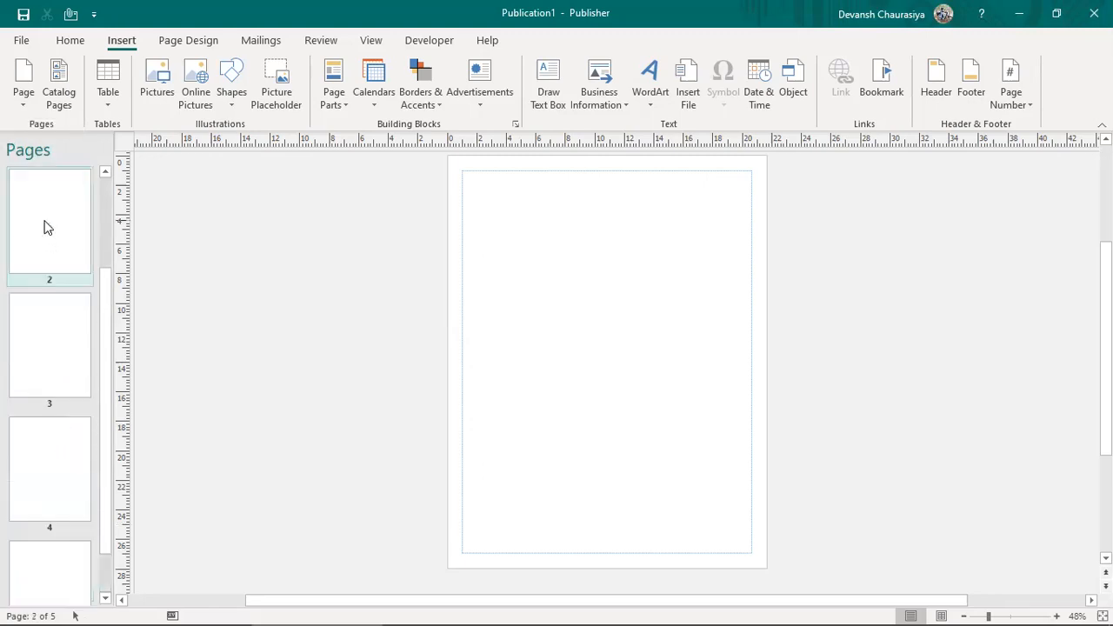
drag(103, 300, 106, 188)
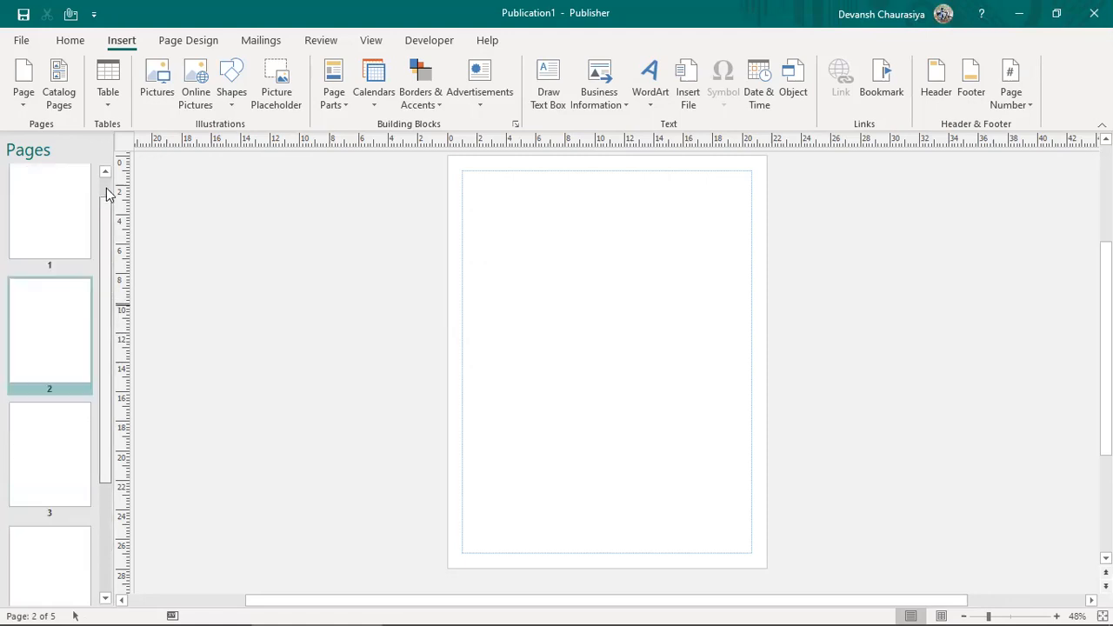
drag(60, 340, 41, 198)
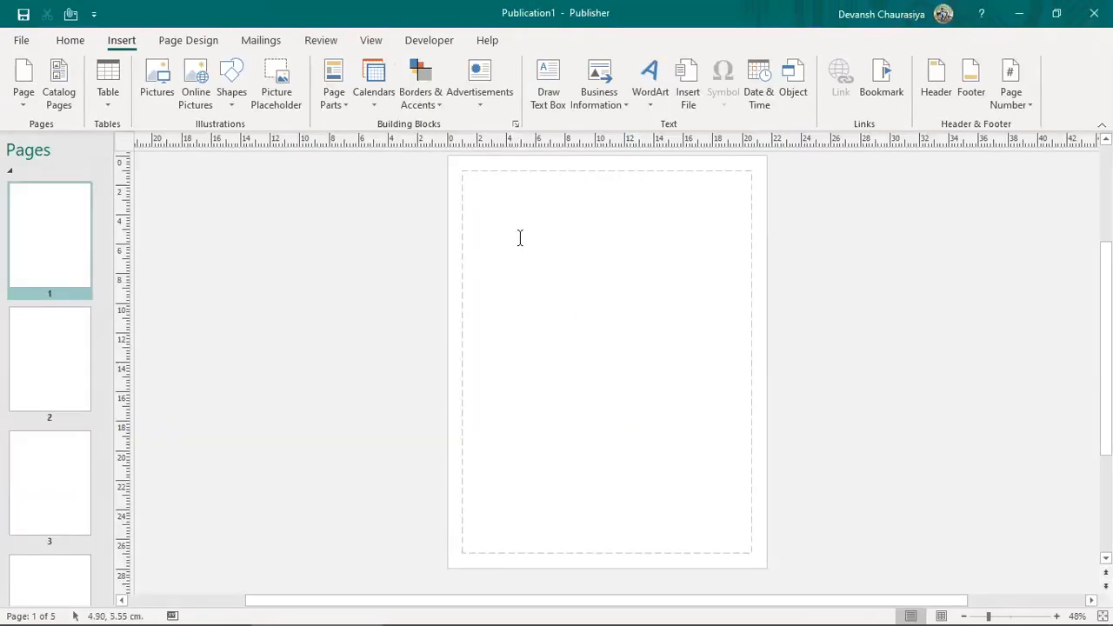
Step: Type 'My Name :-' followed by the author's name in page 1's text box and select it
click(520, 238)
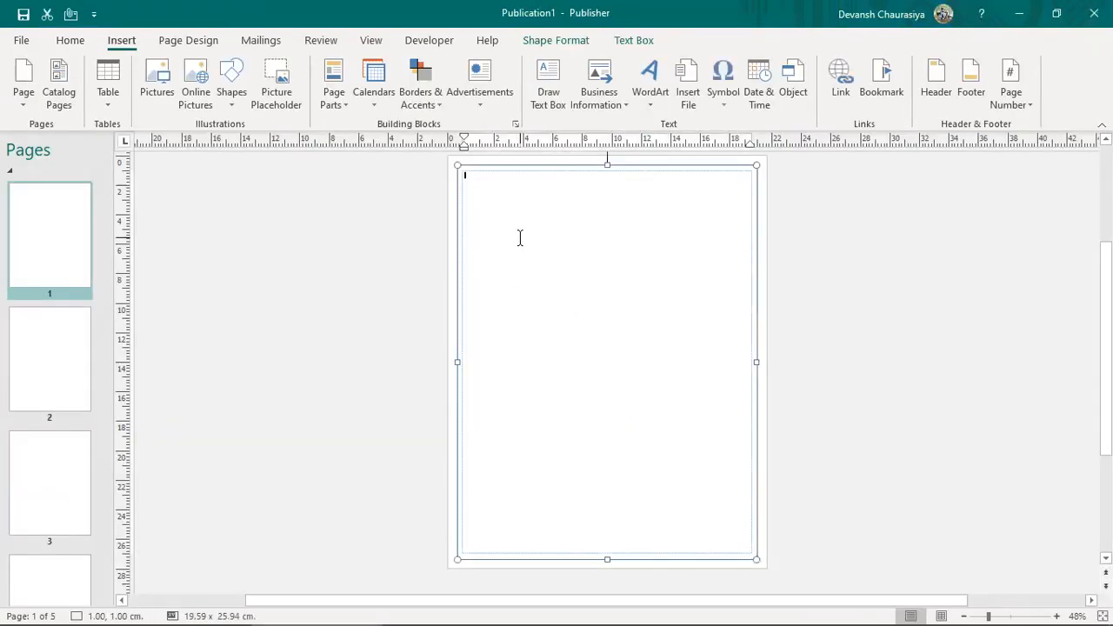
text(My Name :-Devansh Chaura)
key(ctrl+a)
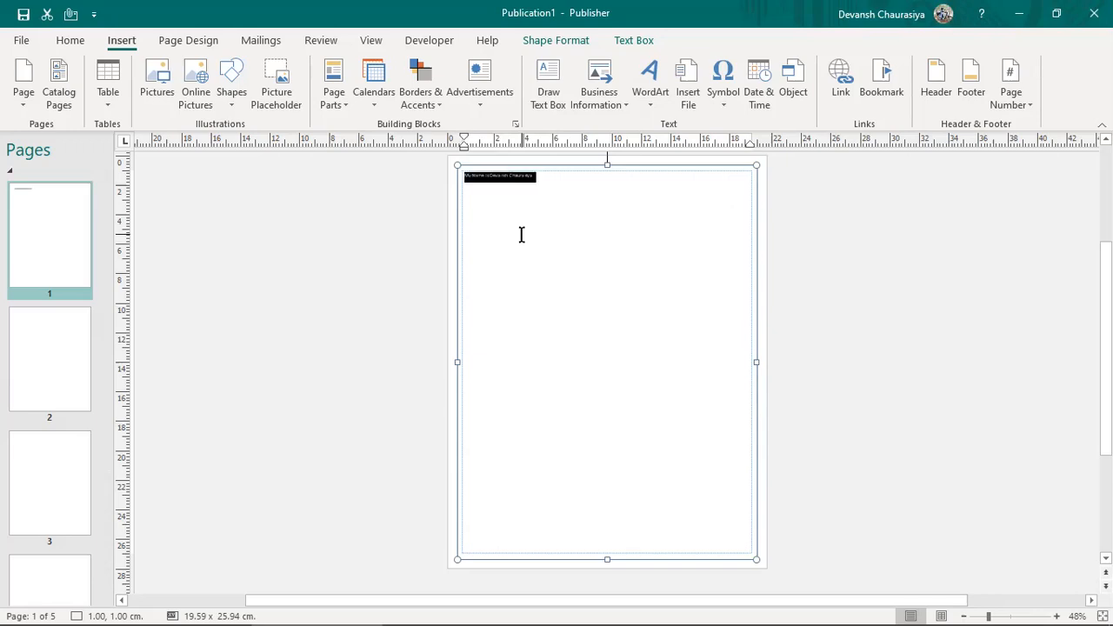
click(62, 41)
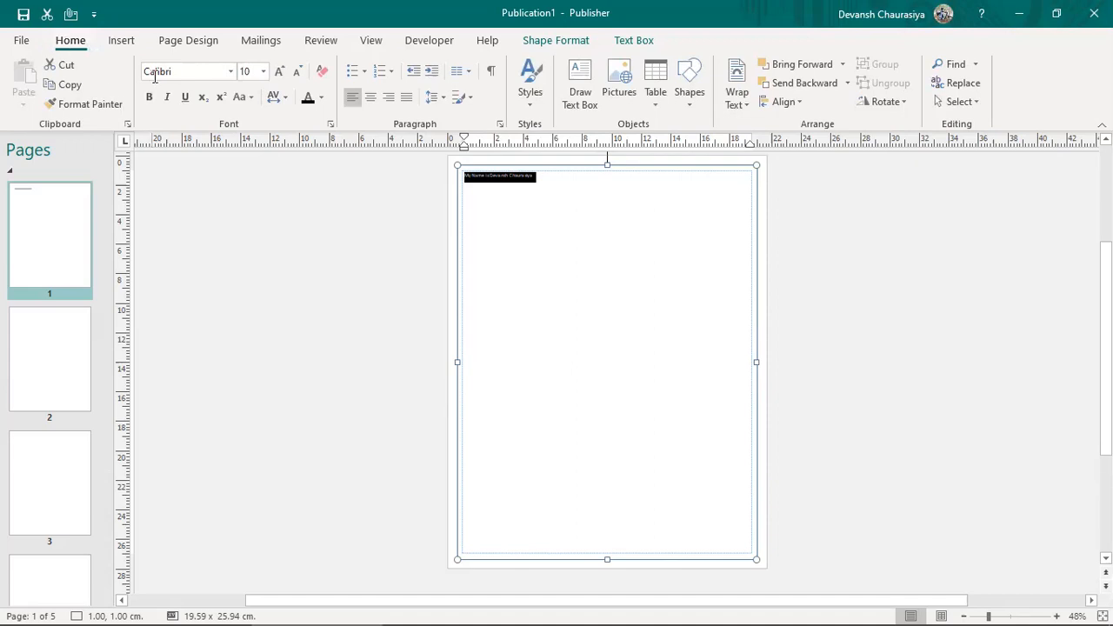
mouse_move(733, 606)
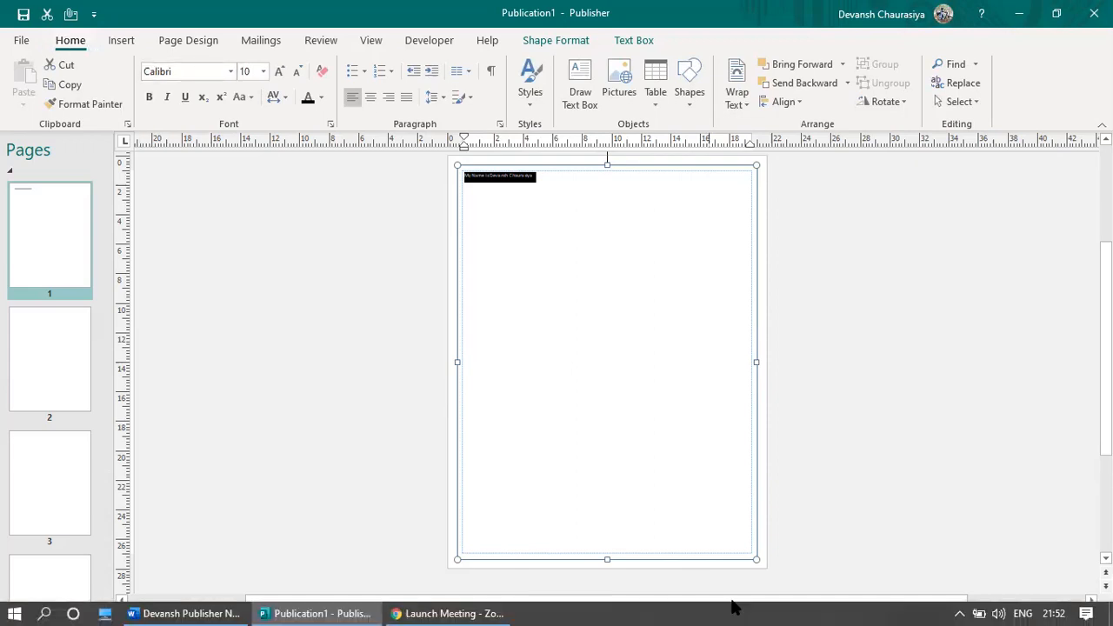
click(775, 540)
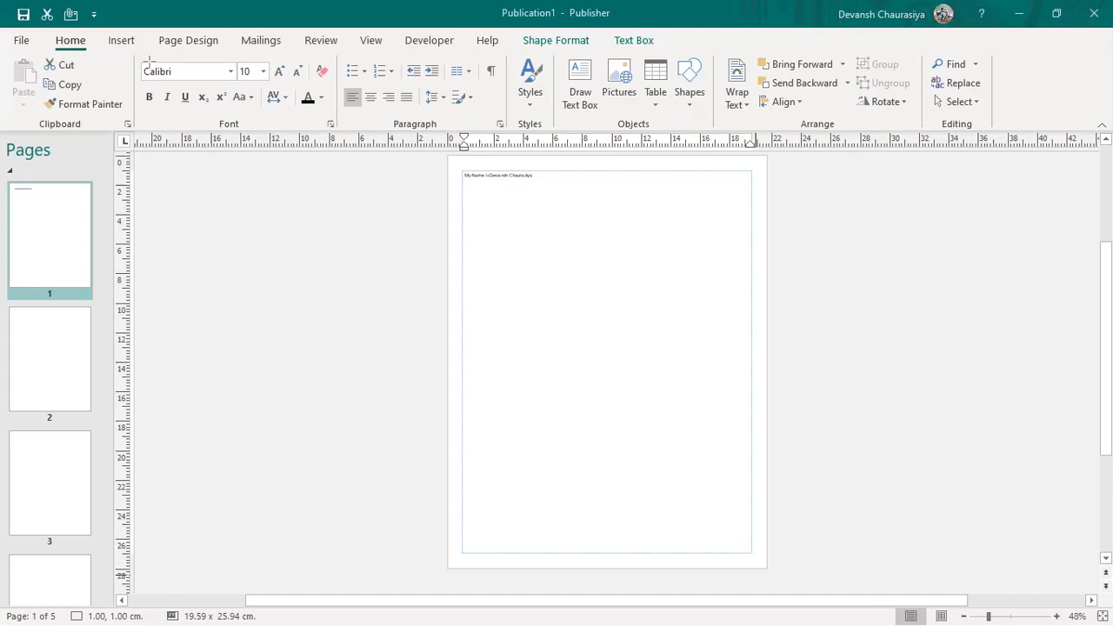
mouse_move(133, 55)
mouse_down()
mouse_move(269, 119)
mouse_move(346, 125)
mouse_move(335, 120)
mouse_up()
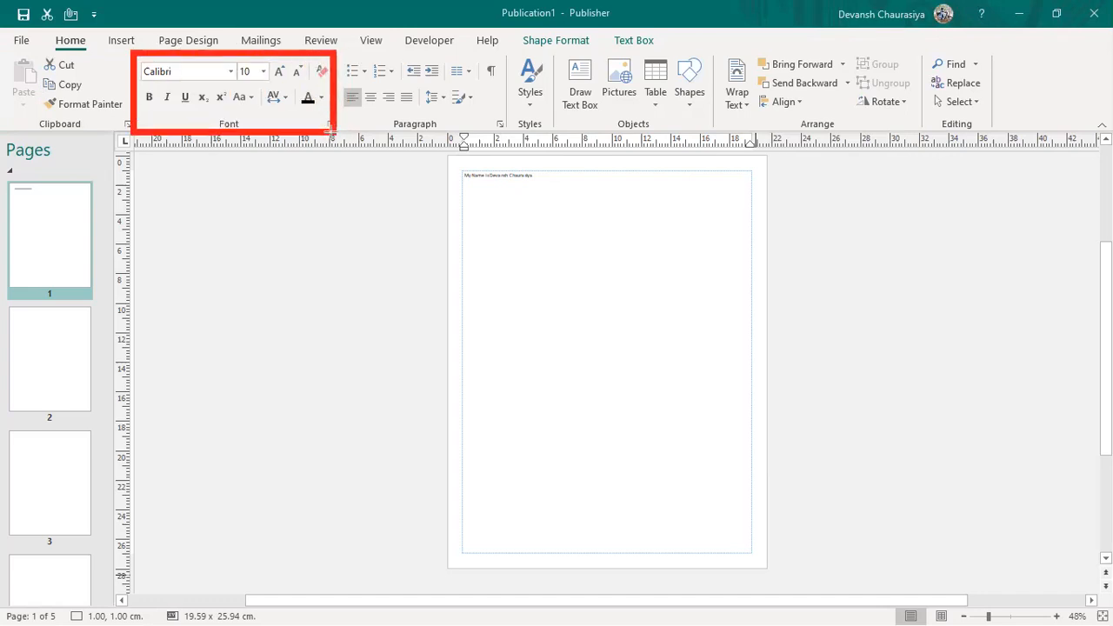
mouse_move(334, 54)
mouse_down()
mouse_move(362, 99)
mouse_move(514, 129)
mouse_up()
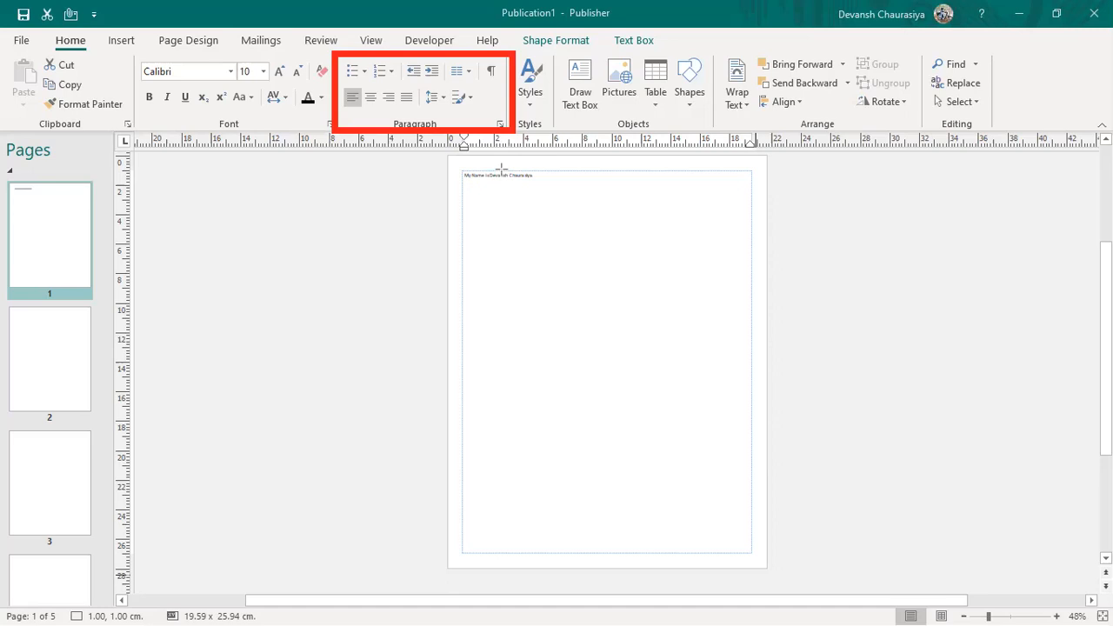
drag(510, 41, 552, 131)
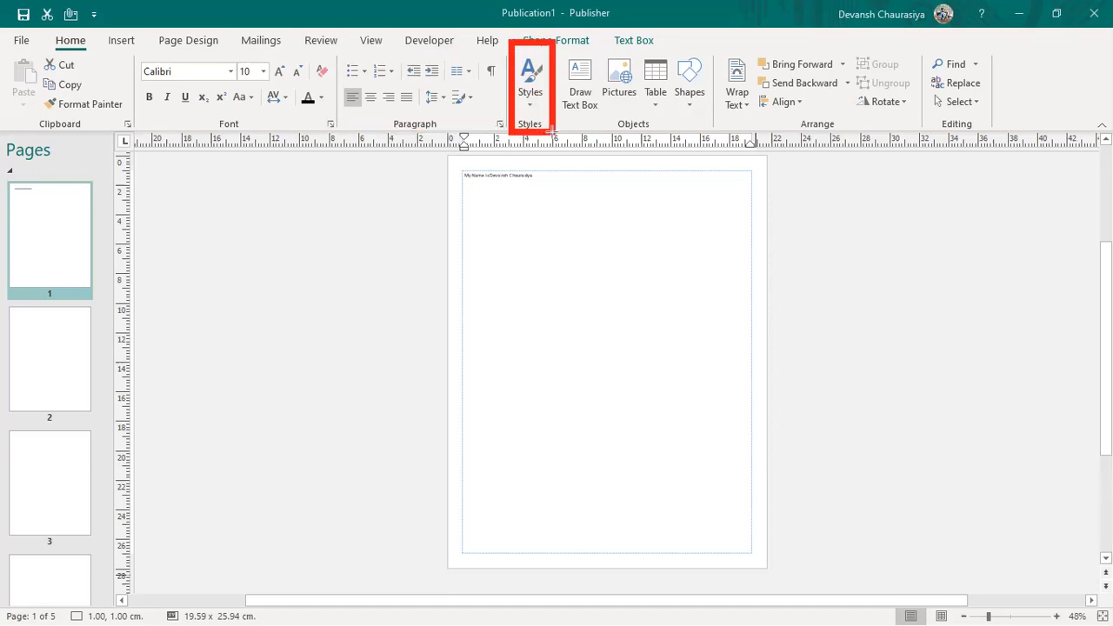
key(ctrl+z)
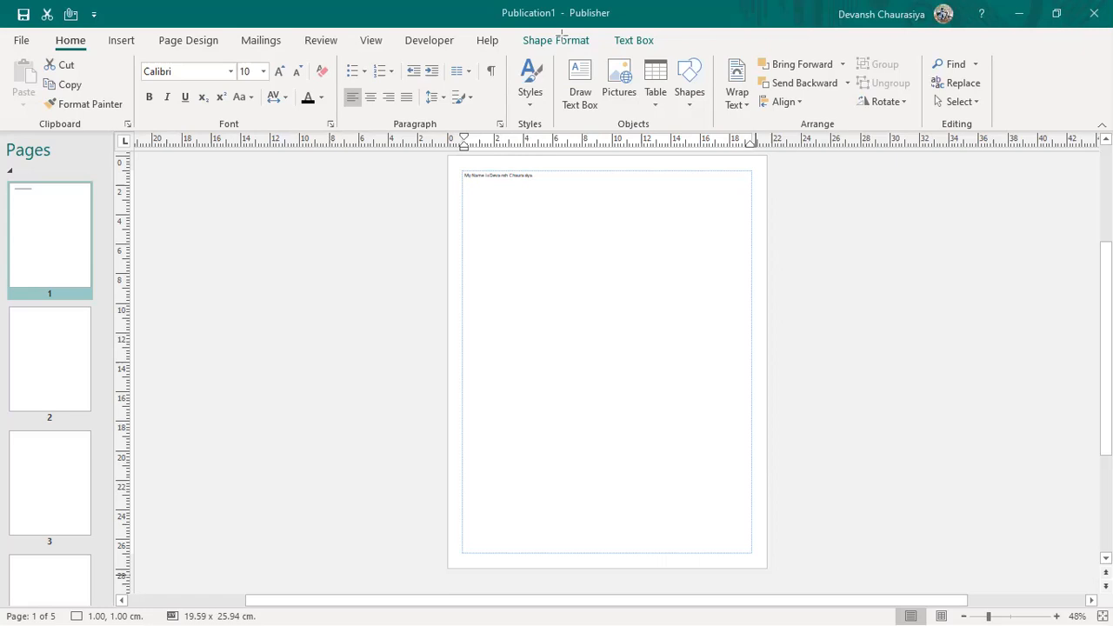
drag(553, 44, 668, 126)
mouse_move(715, 45)
mouse_down()
mouse_move(773, 113)
mouse_move(813, 137)
mouse_move(752, 127)
mouse_up()
mouse_move(754, 42)
mouse_down()
mouse_move(763, 73)
mouse_move(843, 129)
mouse_up()
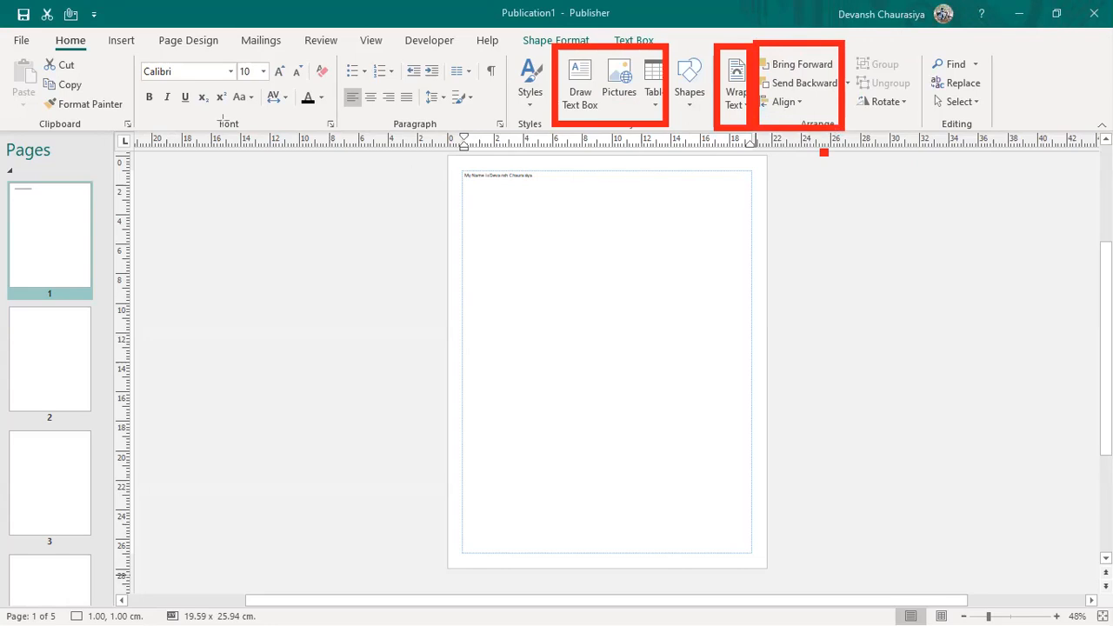
key(ctrl+z)
key(ctrl+z)
key(ctrl+z)
key(ctrl+z)
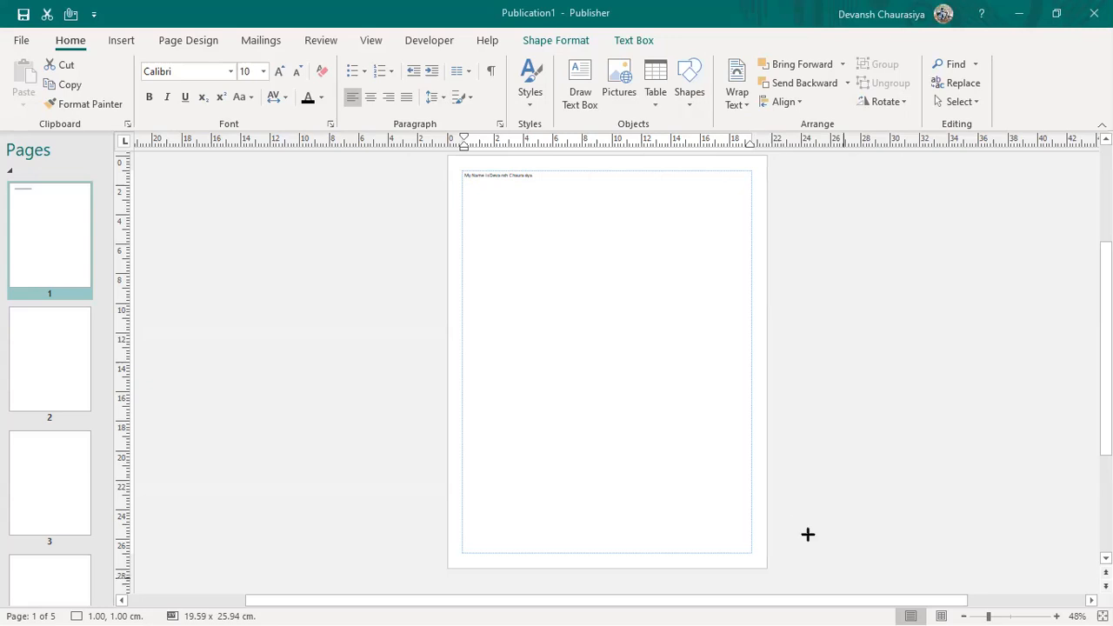
Step: Select and copy the top sentence, then resize it to 72 pt and then 48 pt
click(513, 189)
key(ctrl+a)
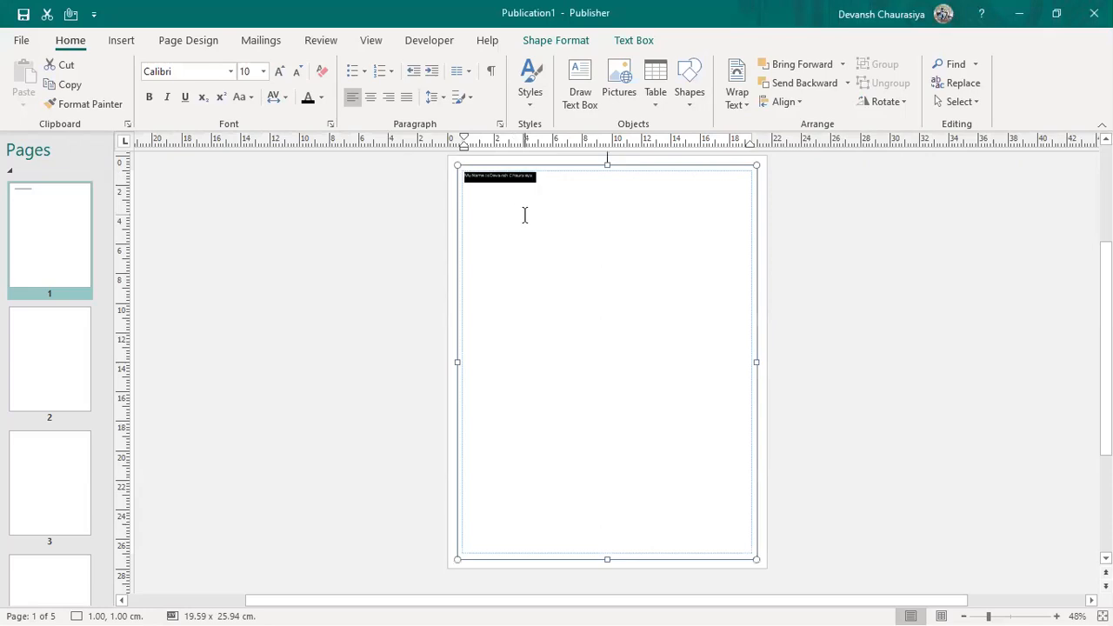
key(ctrl+c)
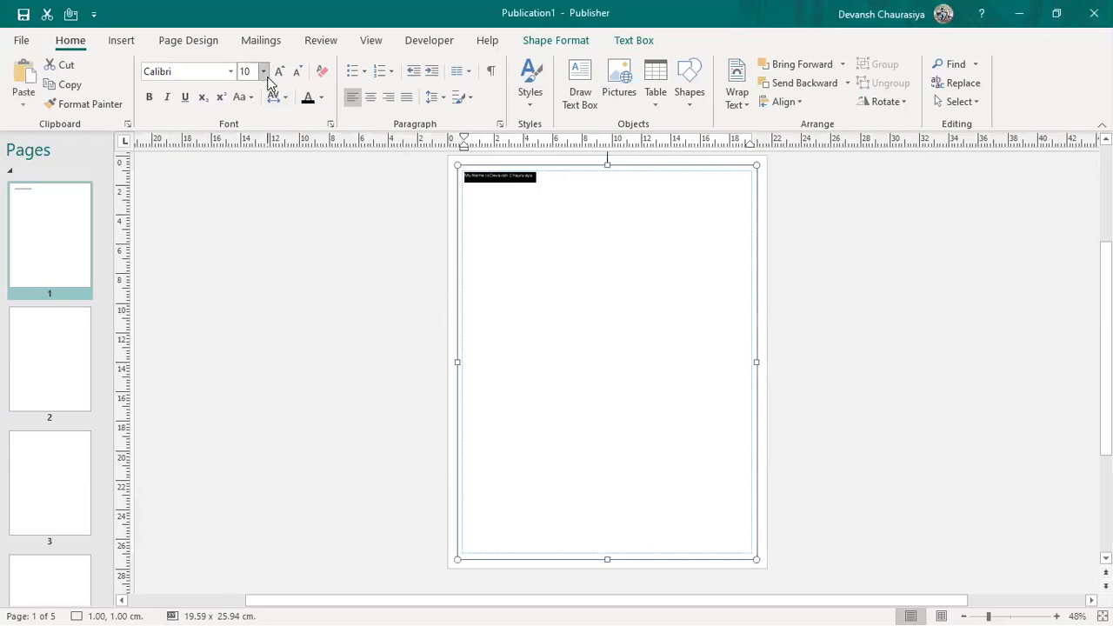
click(264, 71)
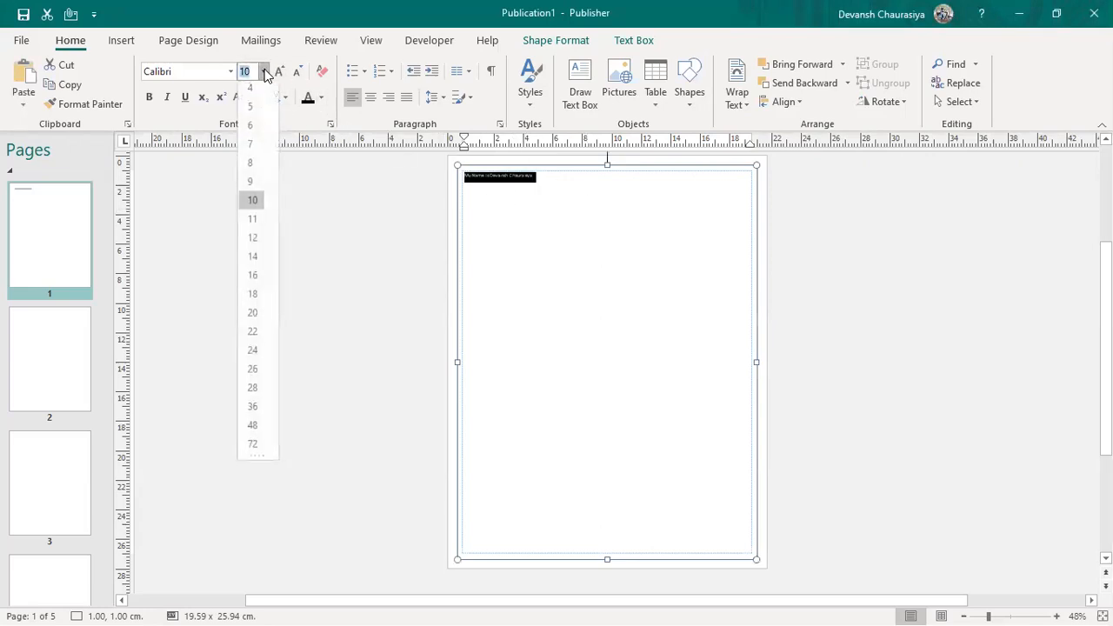
click(259, 449)
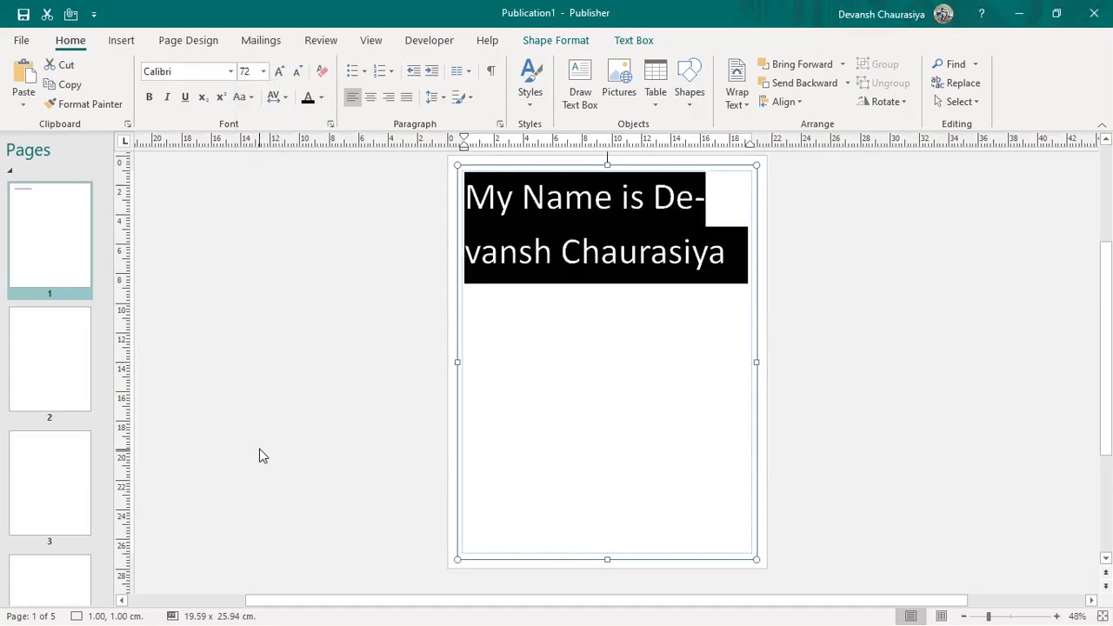
click(263, 72)
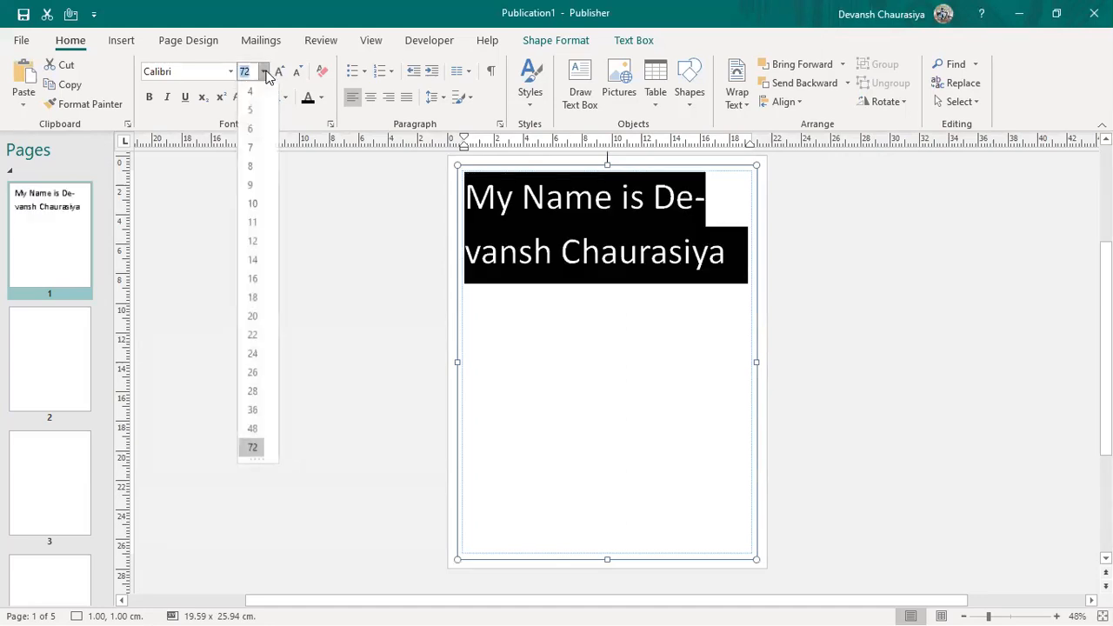
click(253, 429)
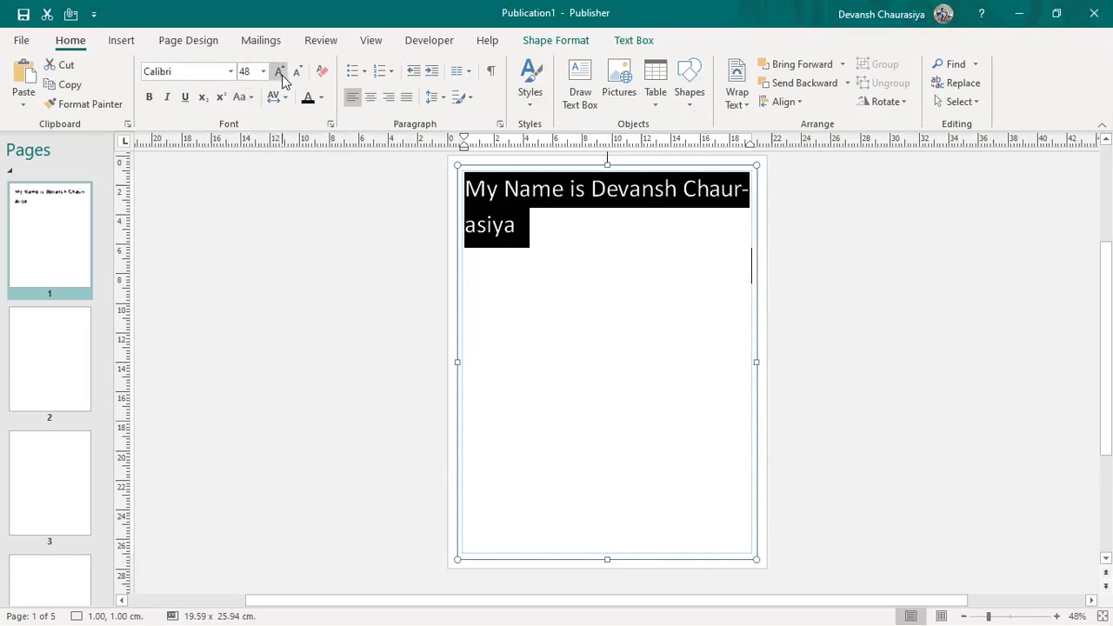
Step: Try the Biome Light font, then undo back to Calibri
click(230, 72)
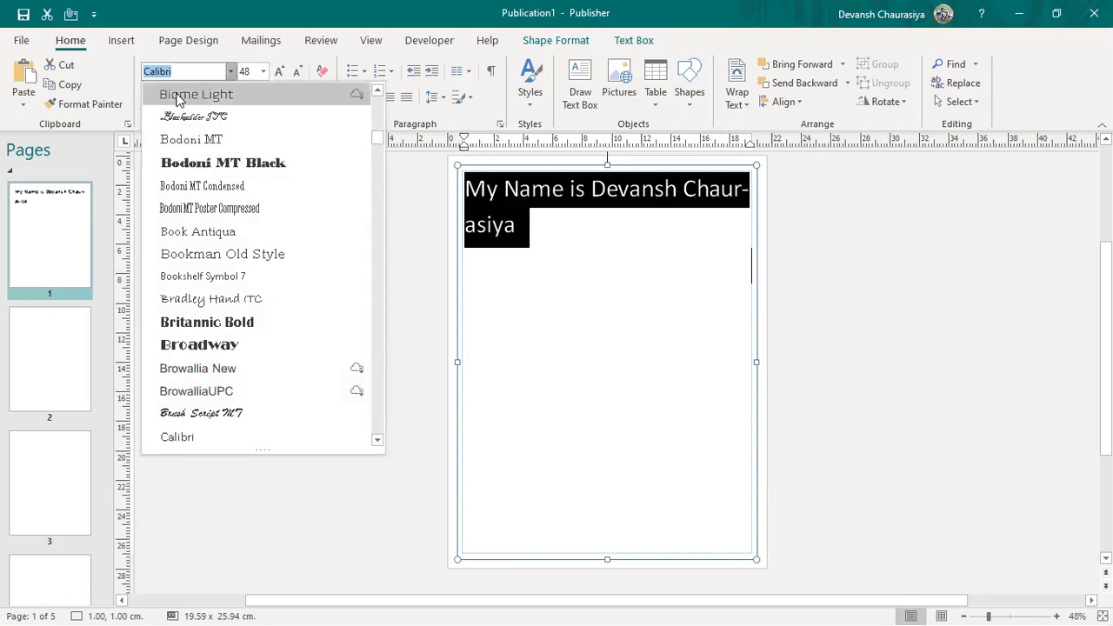
click(252, 96)
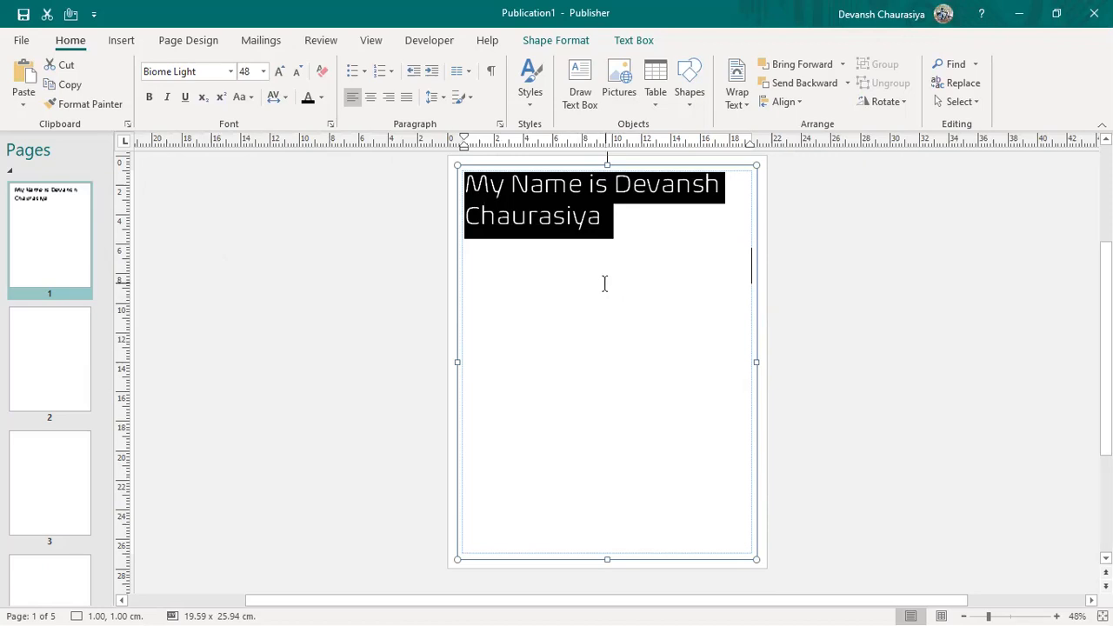
key(ctrl+z)
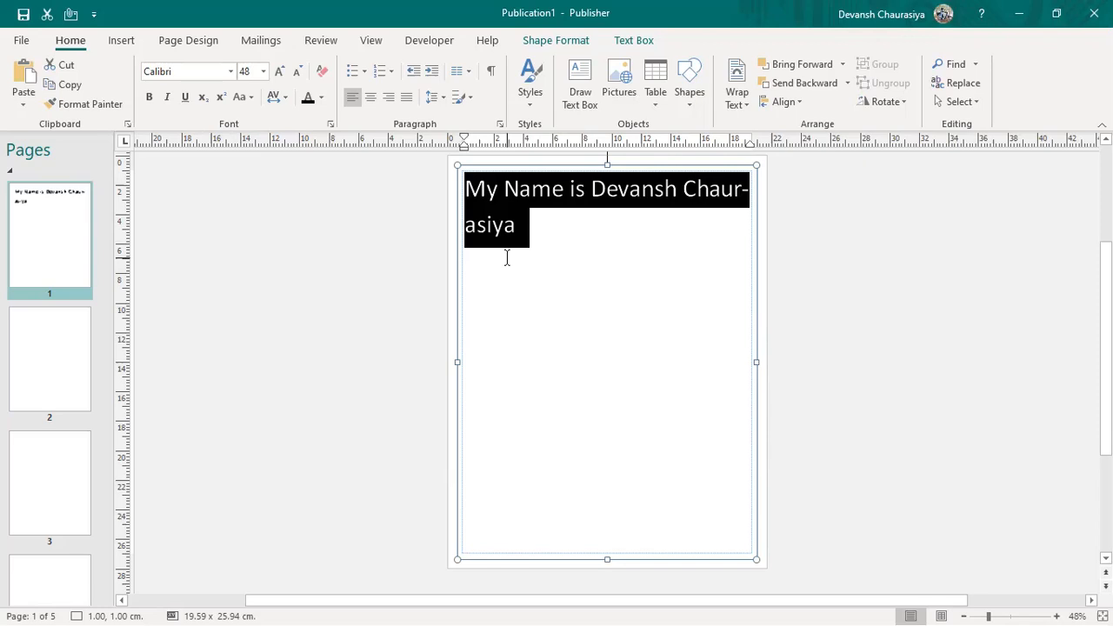
key(ctrl+z)
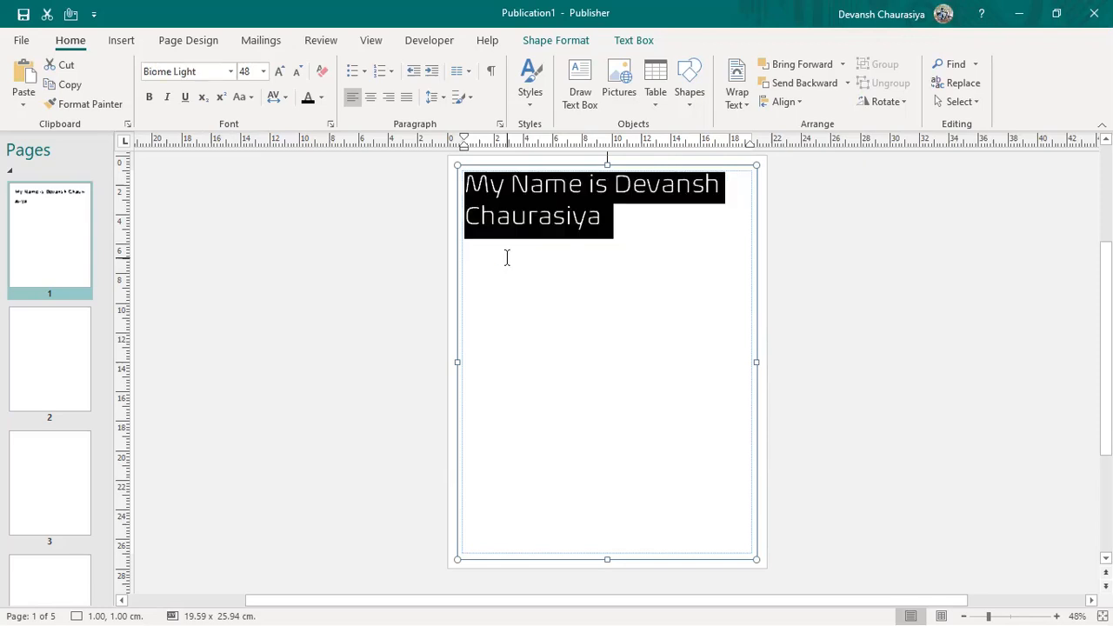
key(ctrl+z)
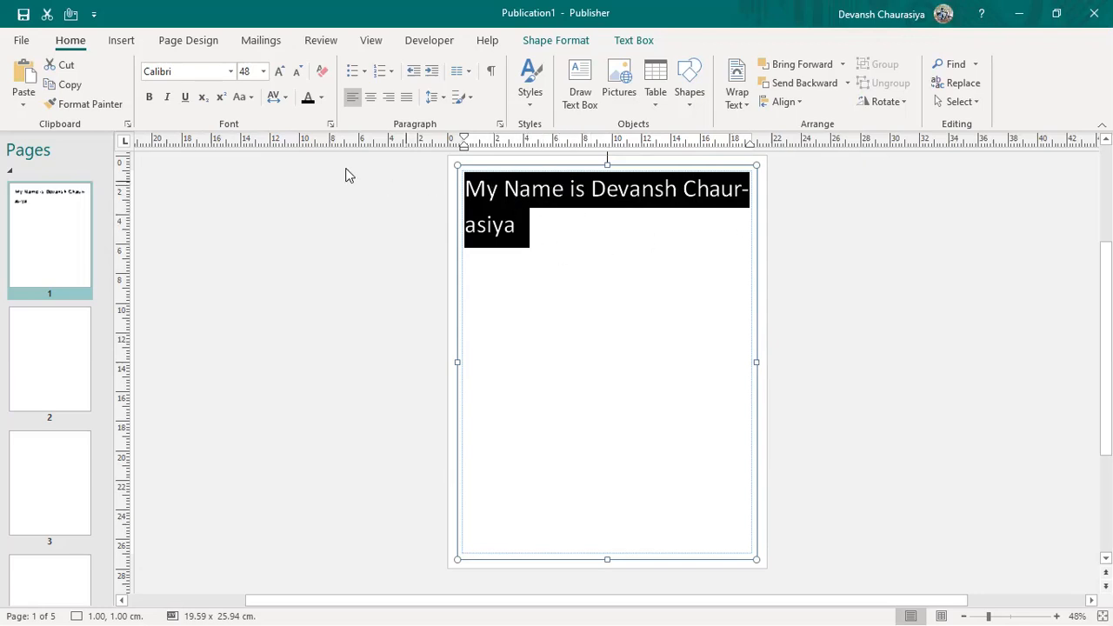
Step: Cycle character spacing through Very Tight, Tight, Normal and Loose, ending on Very Loose
click(281, 100)
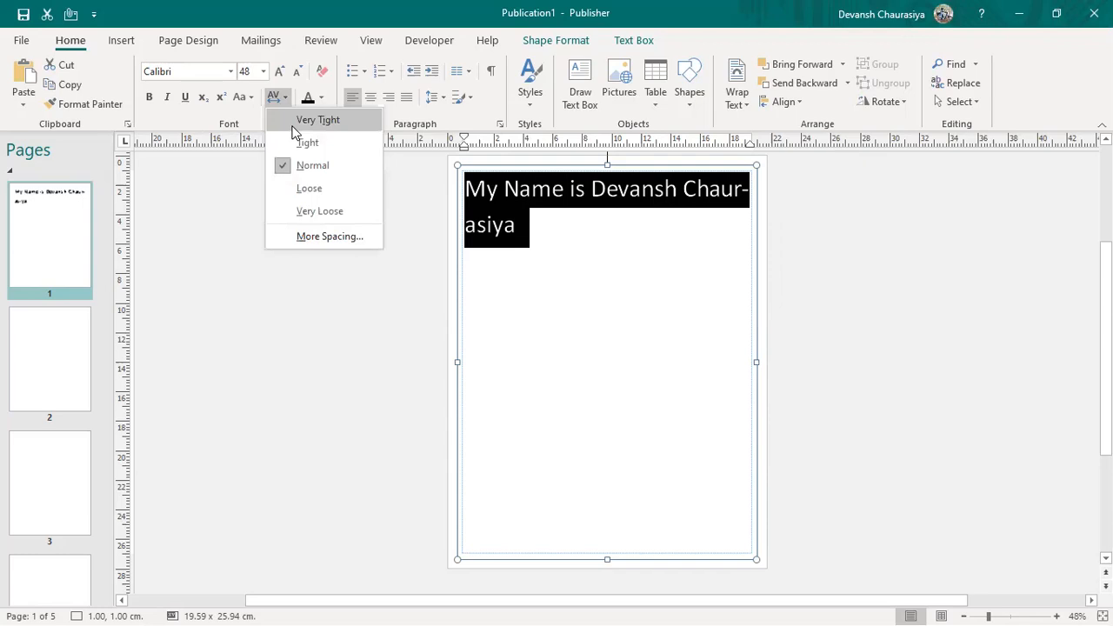
click(293, 127)
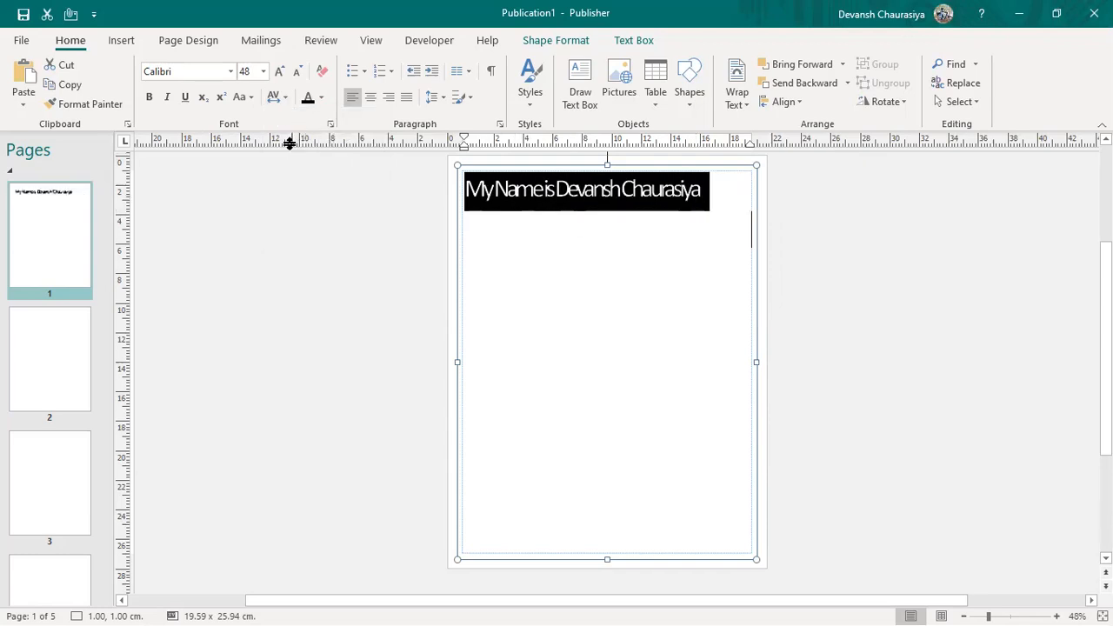
click(286, 100)
click(298, 142)
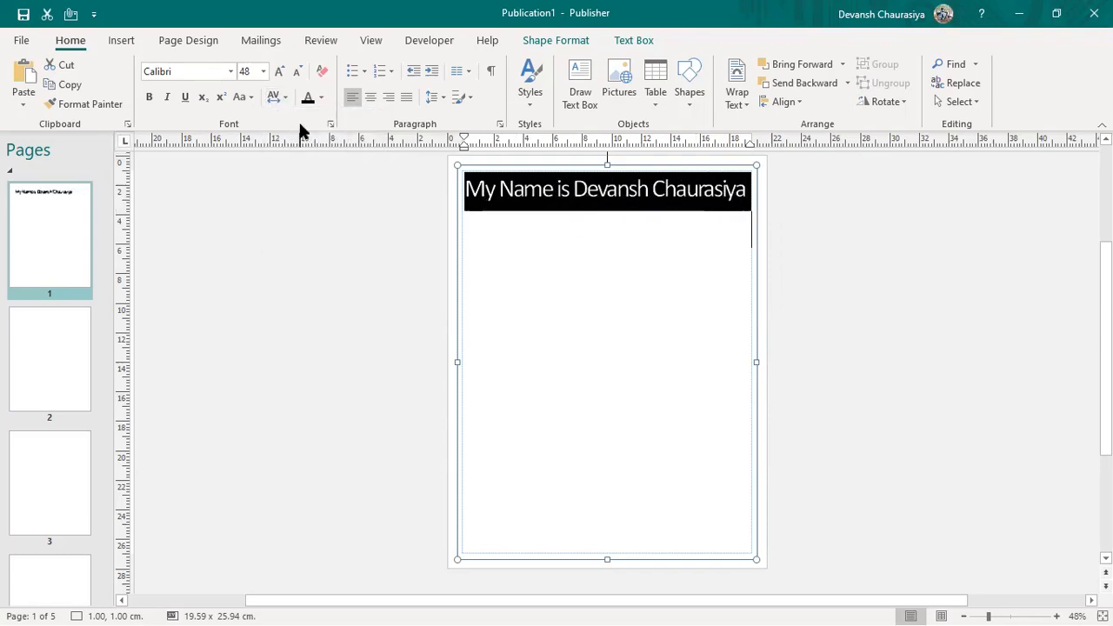
click(286, 99)
click(304, 166)
click(285, 98)
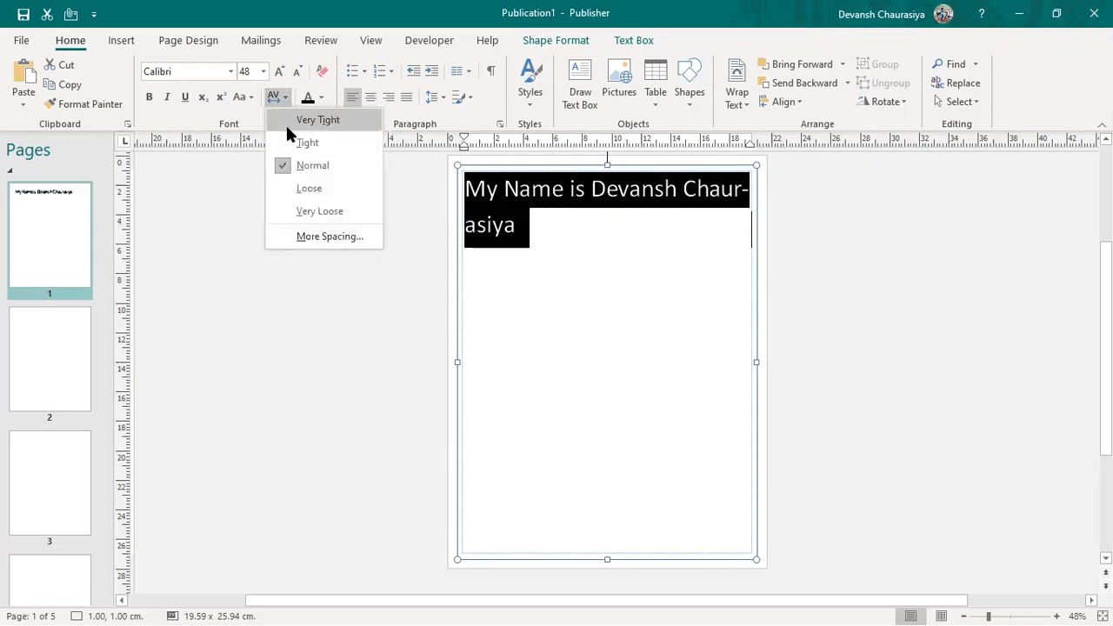
click(296, 193)
click(281, 100)
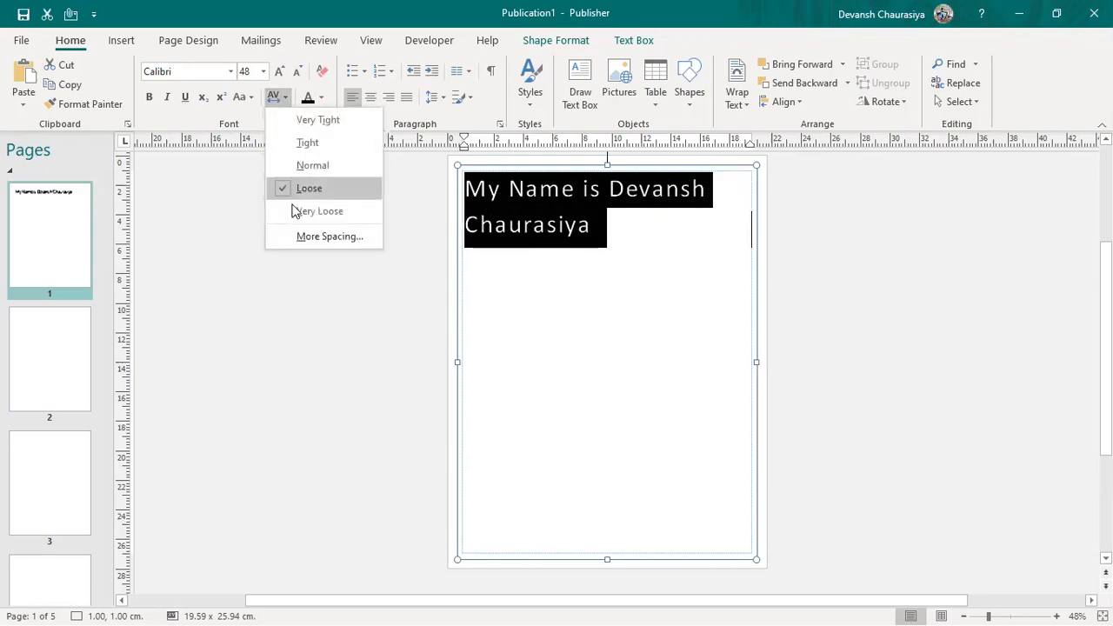
click(293, 213)
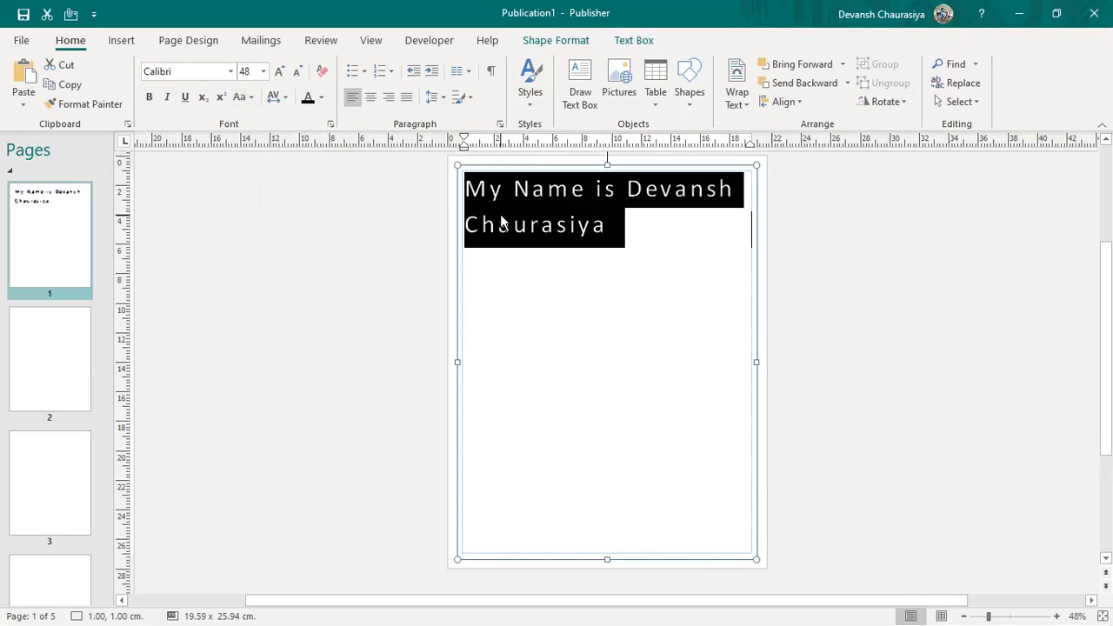
Step: Apply bold, italic and underline to the sentence, then switch it from subscript to superscript
click(147, 99)
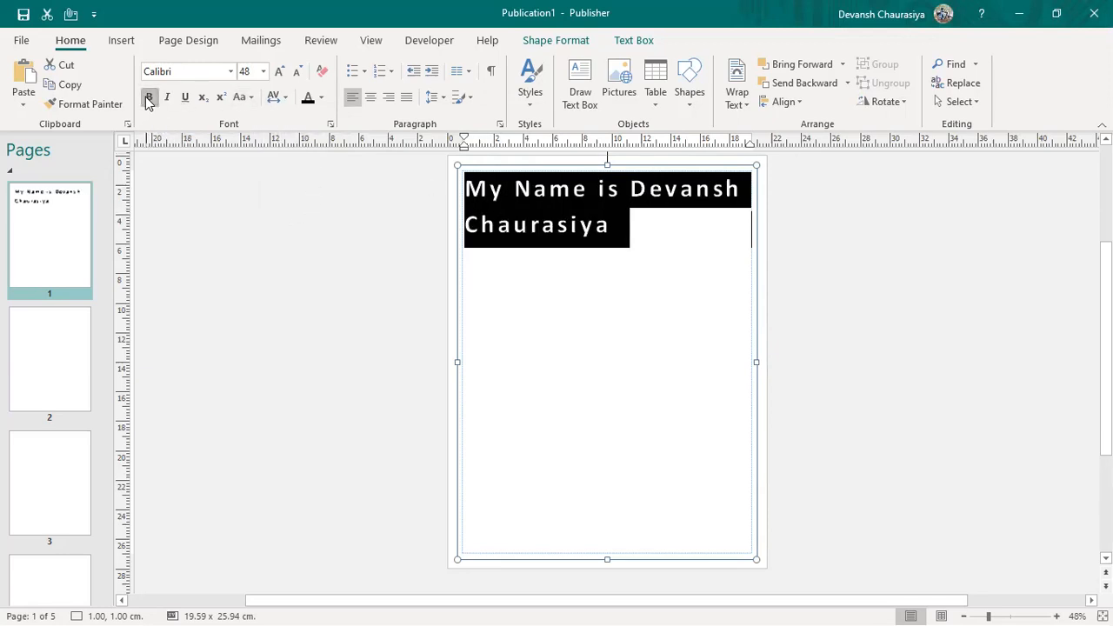
click(168, 100)
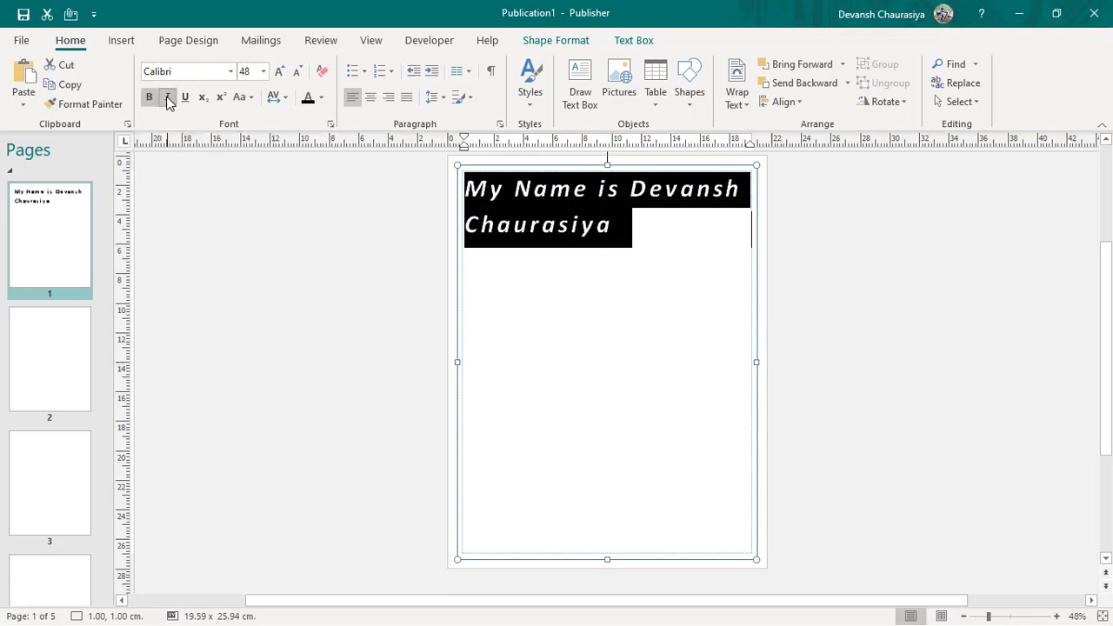
click(189, 98)
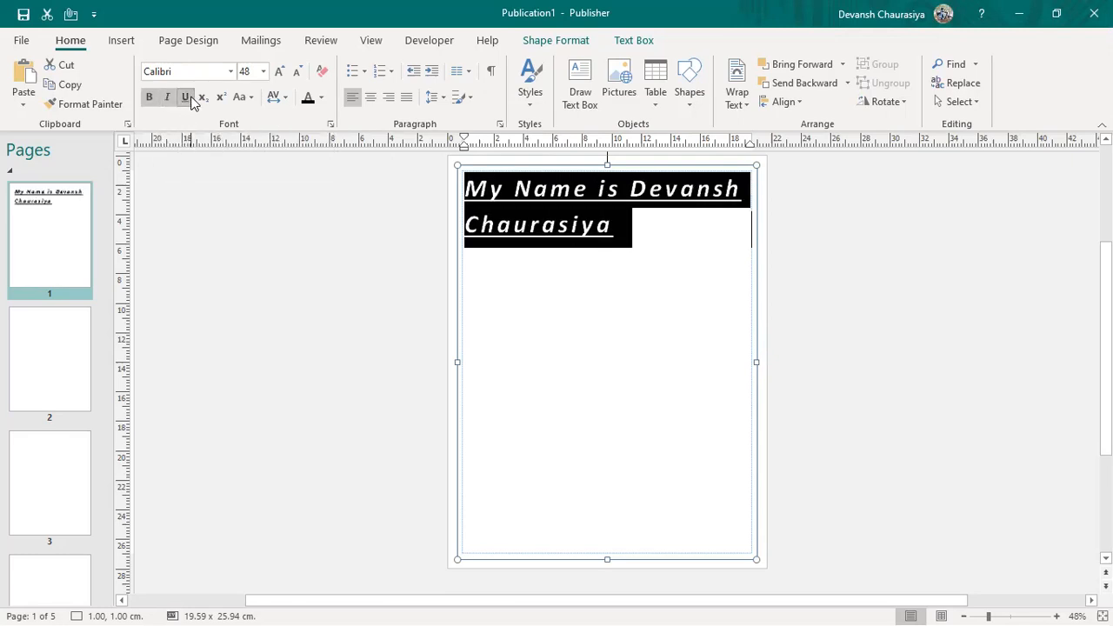
click(204, 100)
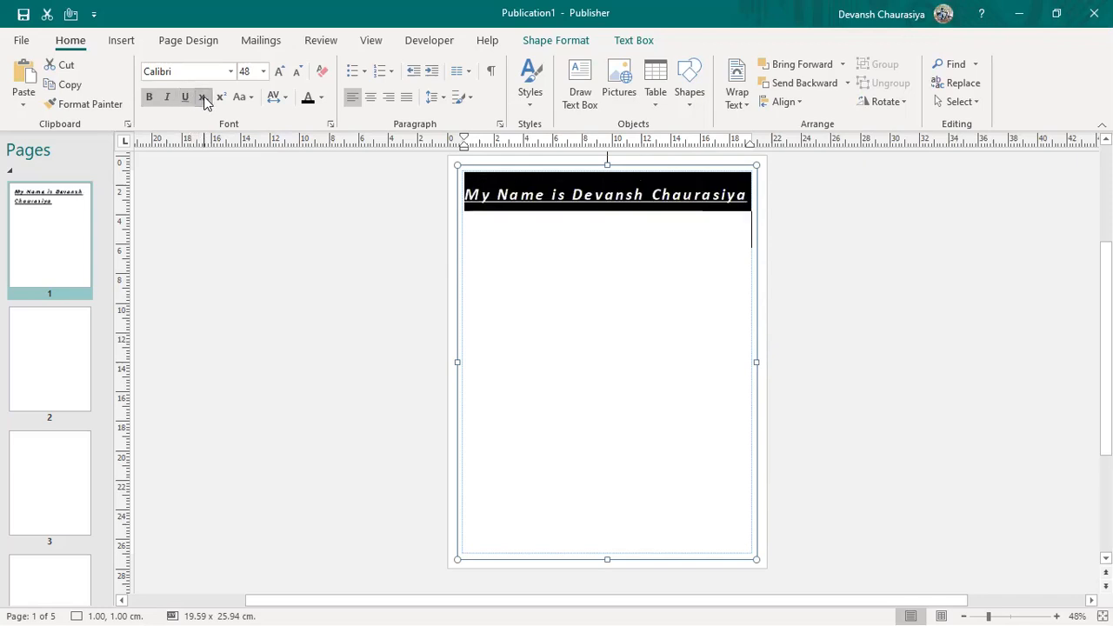
click(225, 97)
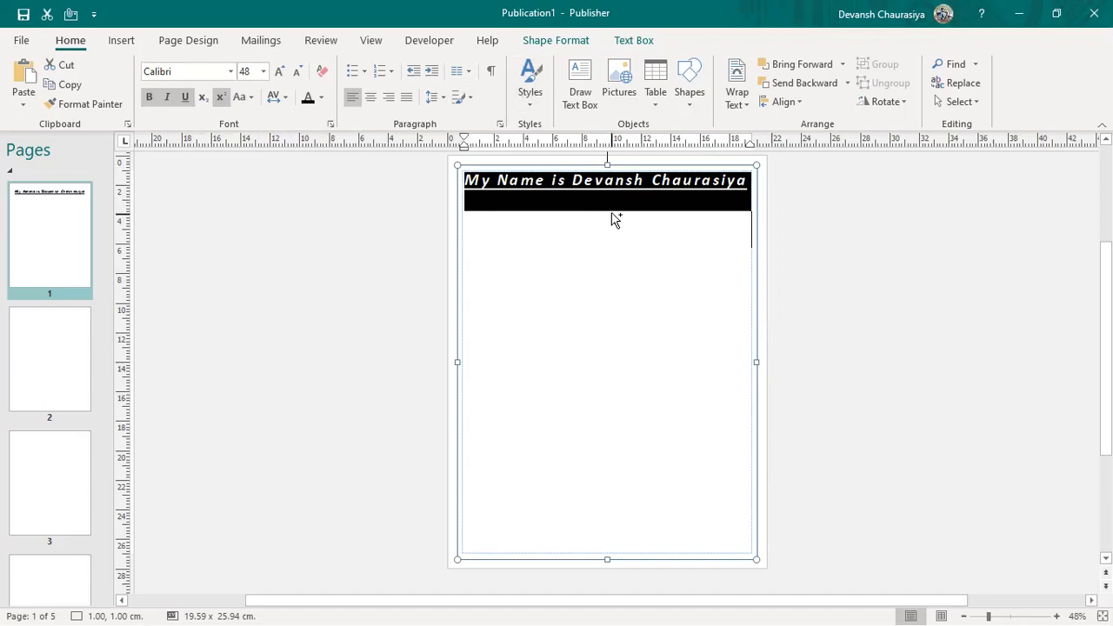
Step: Strip superscript and underline from the name sentence, paste three more copies, and select all
key(ctrl+shift+equal)
key(ctrl+u)
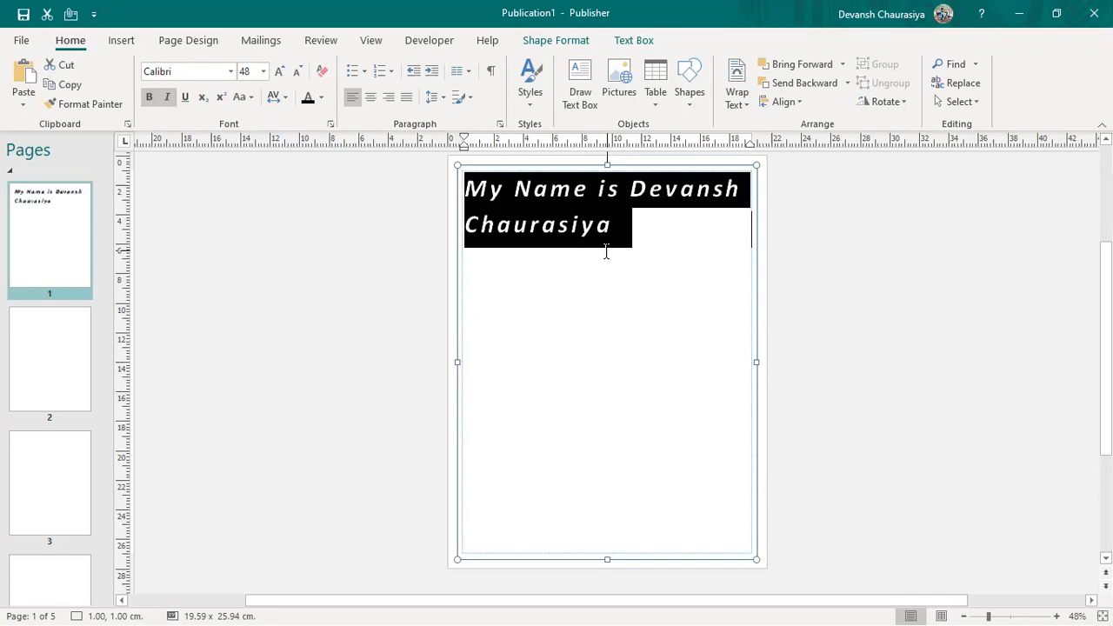
click(632, 223)
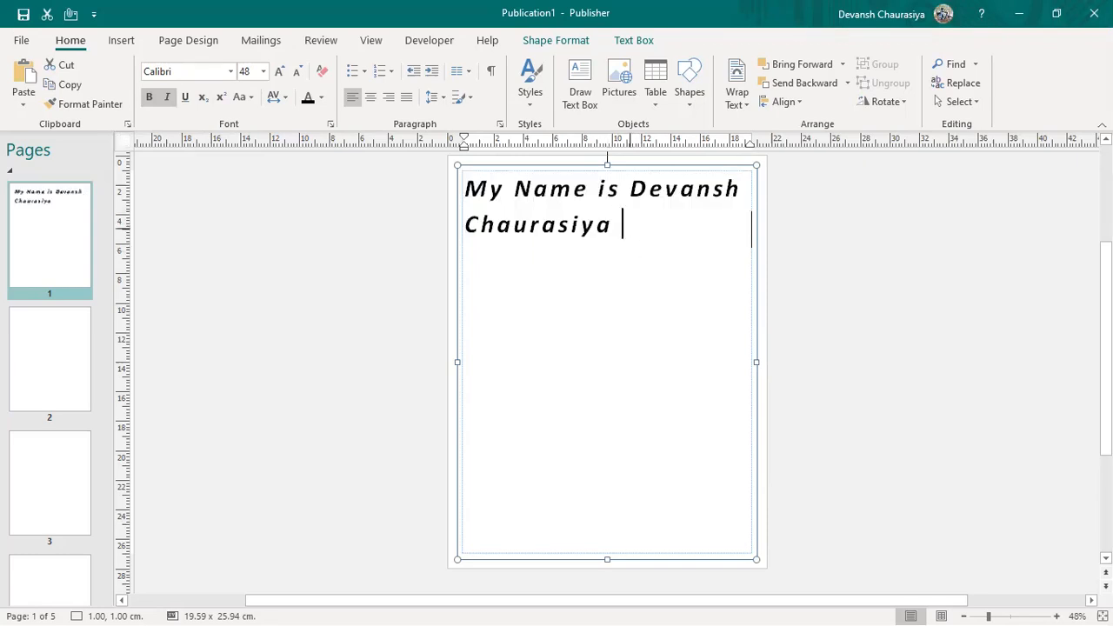
key(ctrl+v)
key(ctrl+v)
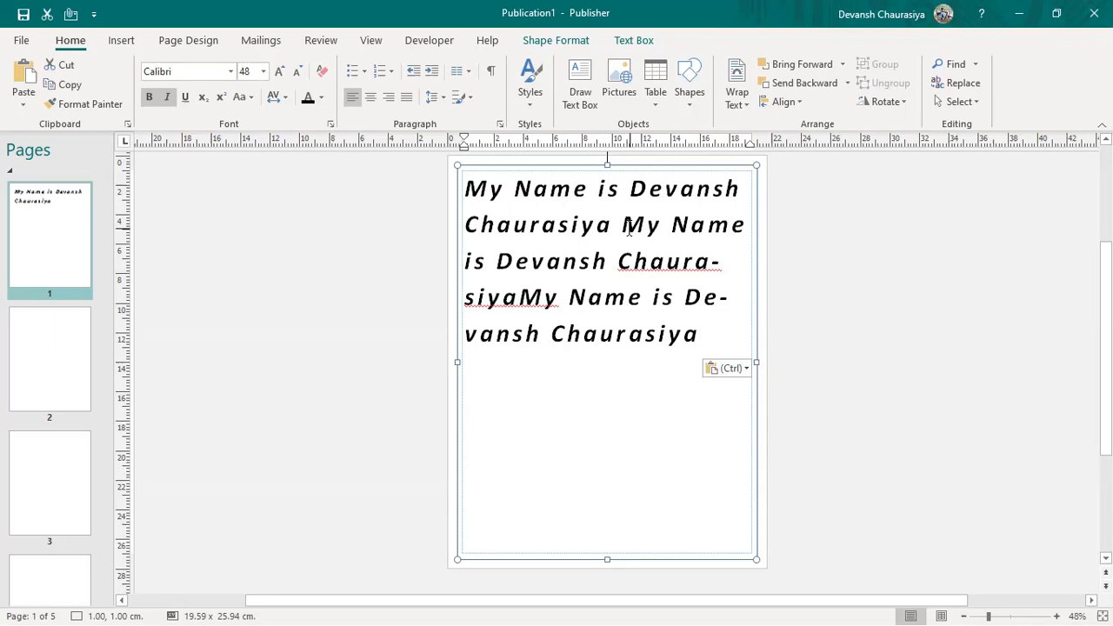
key(Return)
text(My Name is Devansh Chaurasiya)
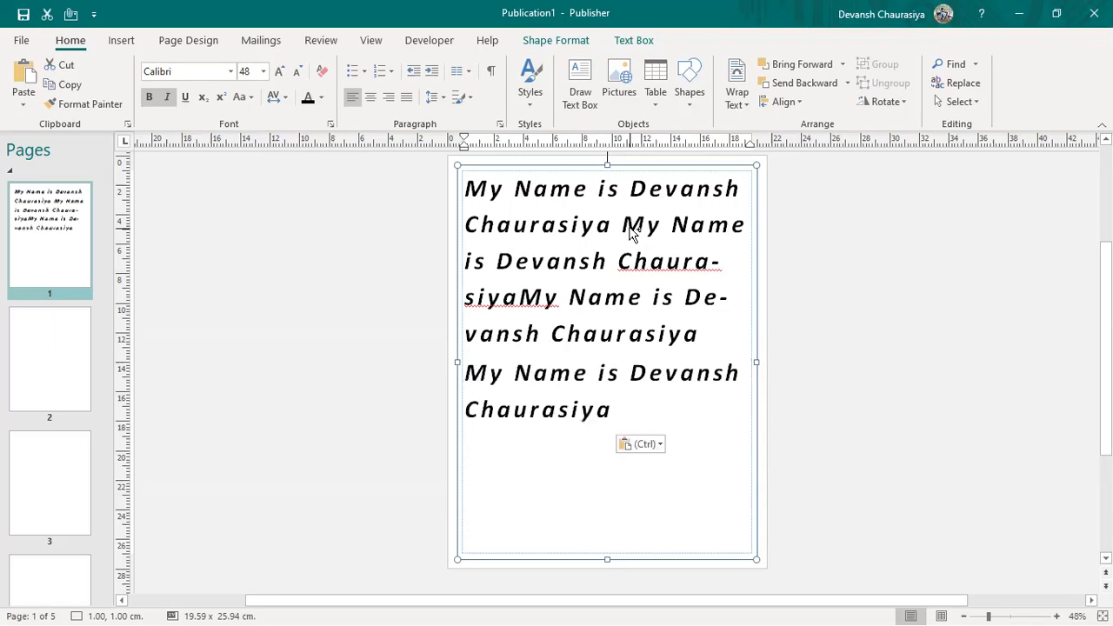
key(ctrl+v)
key(ctrl+v)
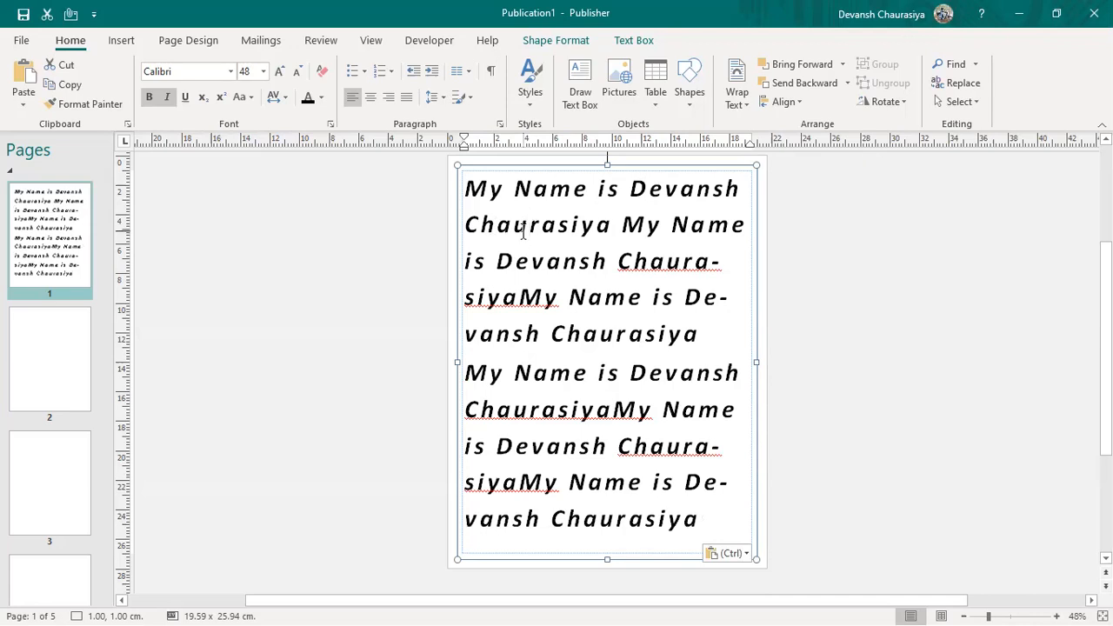
key(ctrl+a)
Step: Set all the pasted text to 36 point, then reselect both paragraphs
click(263, 72)
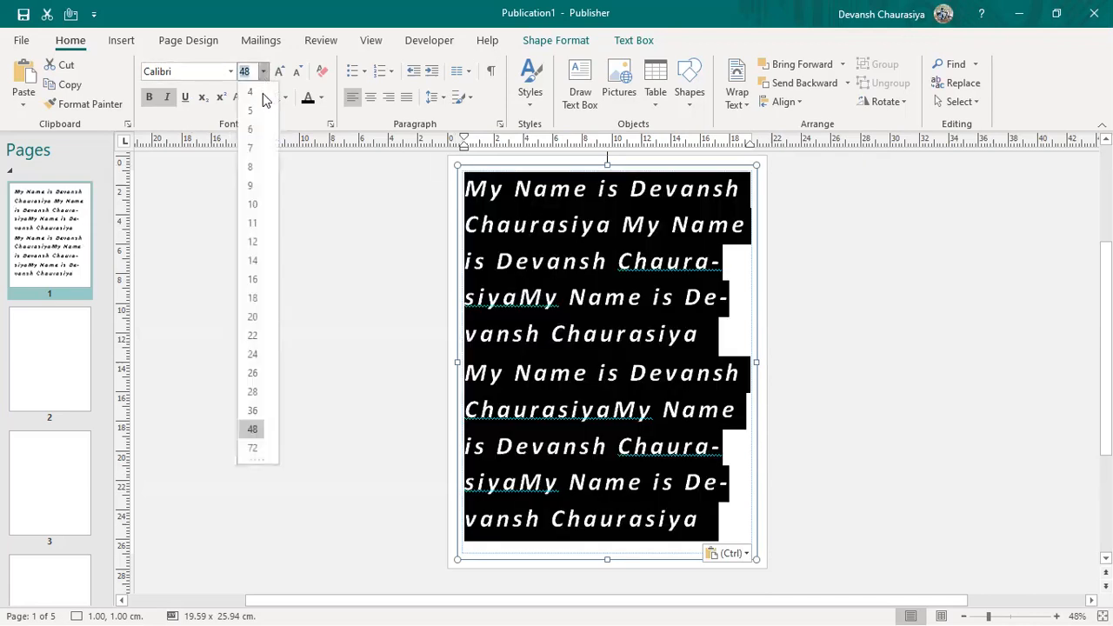
click(254, 410)
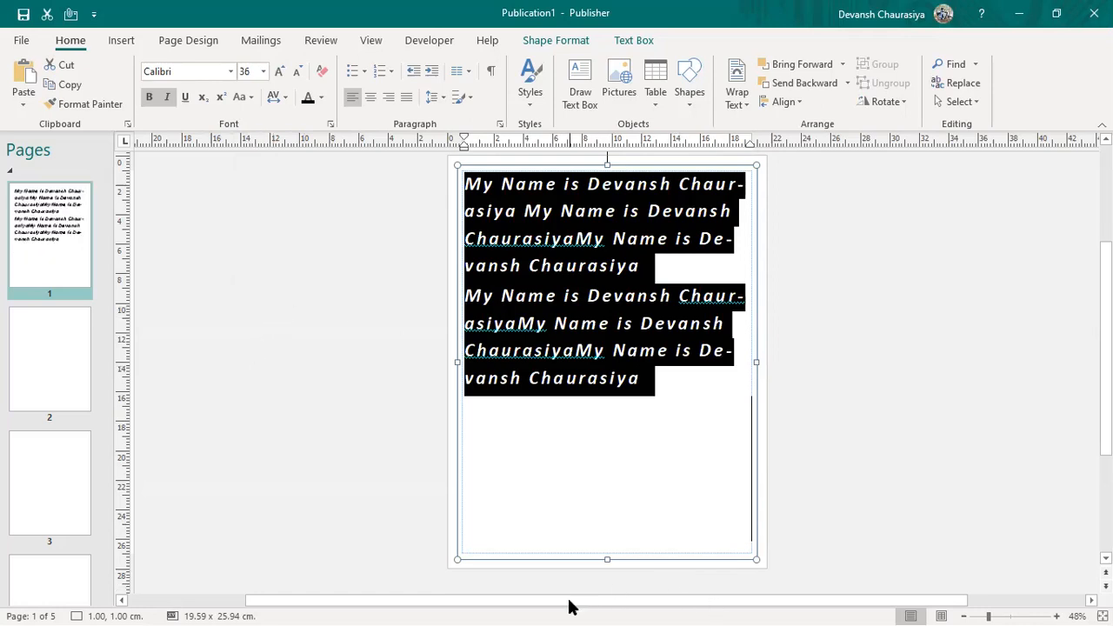
click(551, 494)
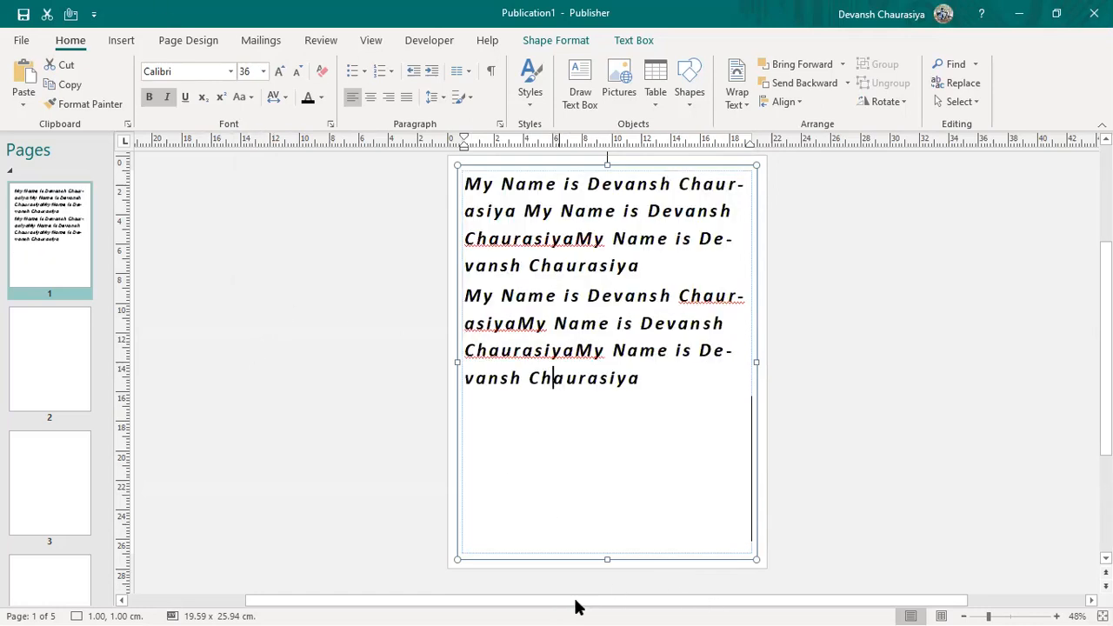
click(631, 601)
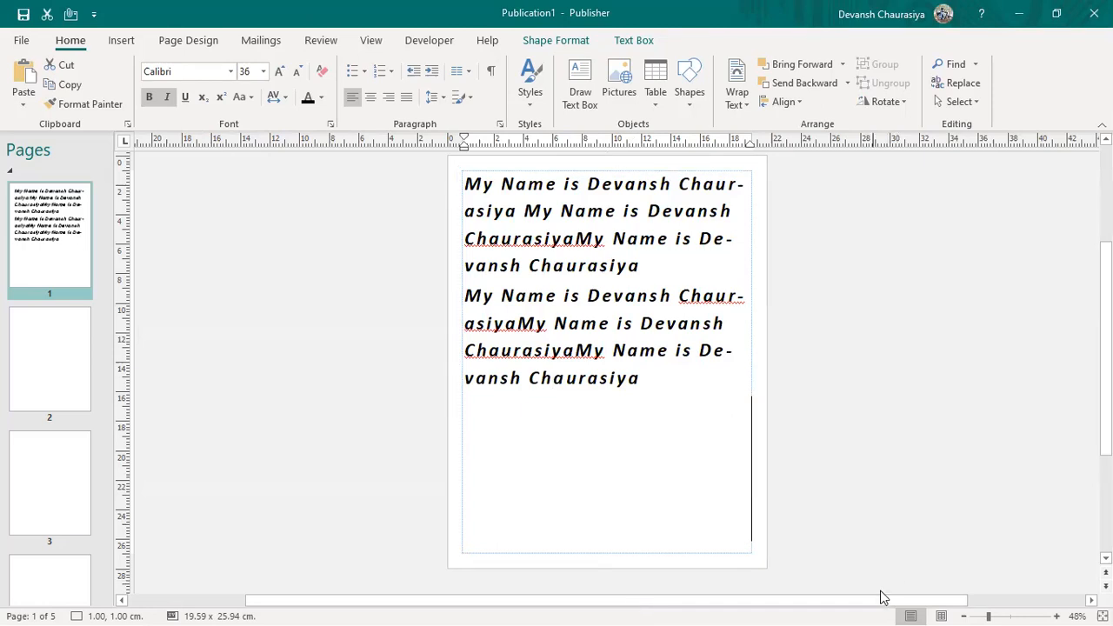
click(584, 380)
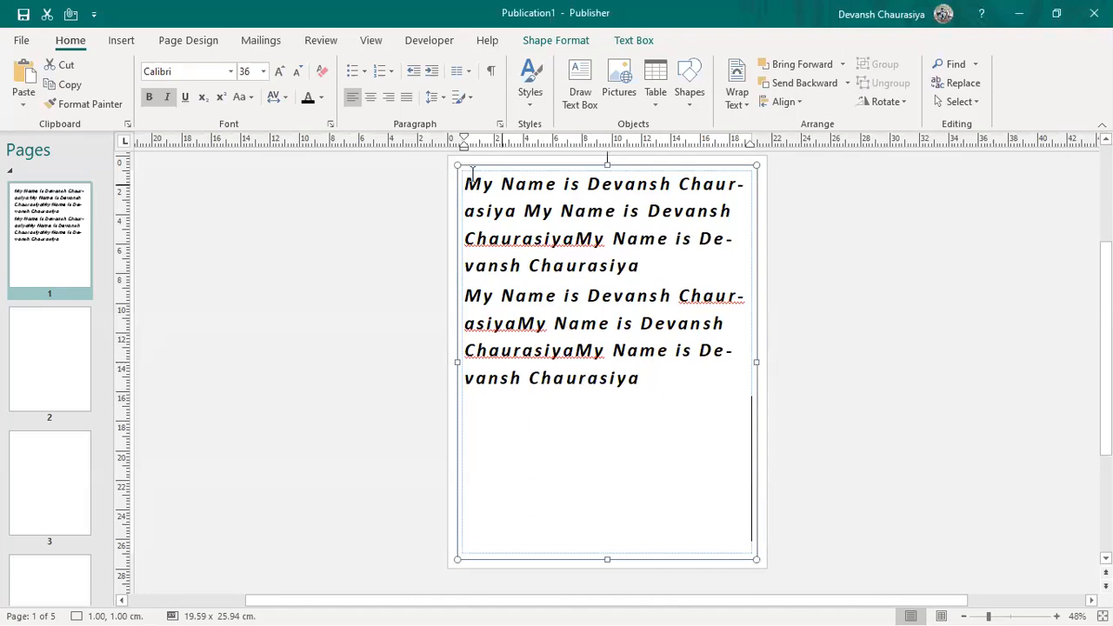
drag(492, 198, 666, 390)
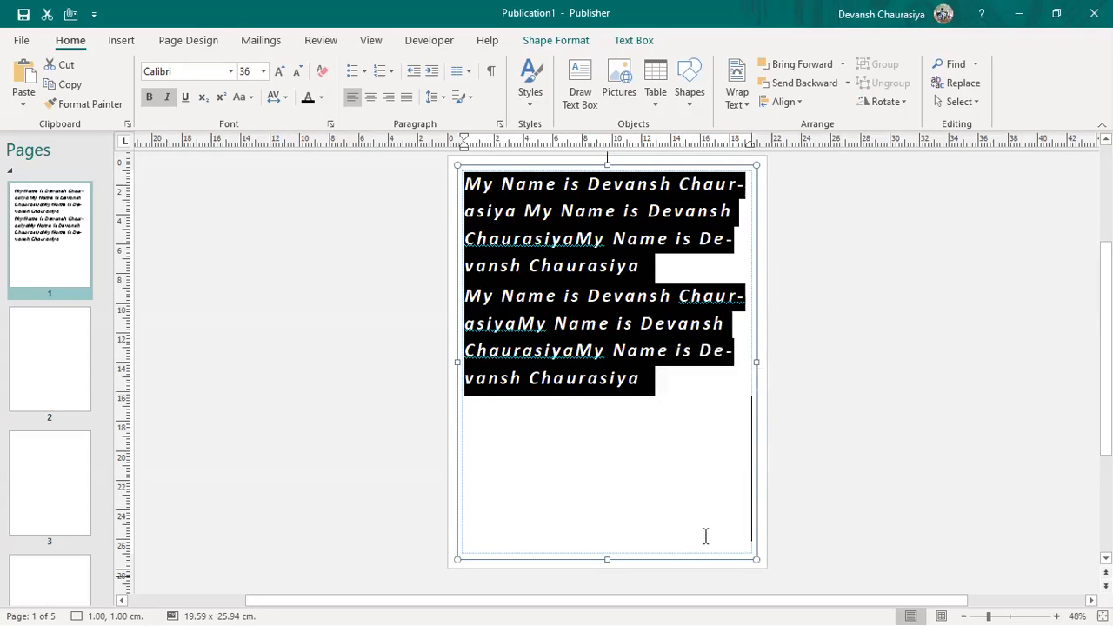
click(565, 242)
key(ctrl+a)
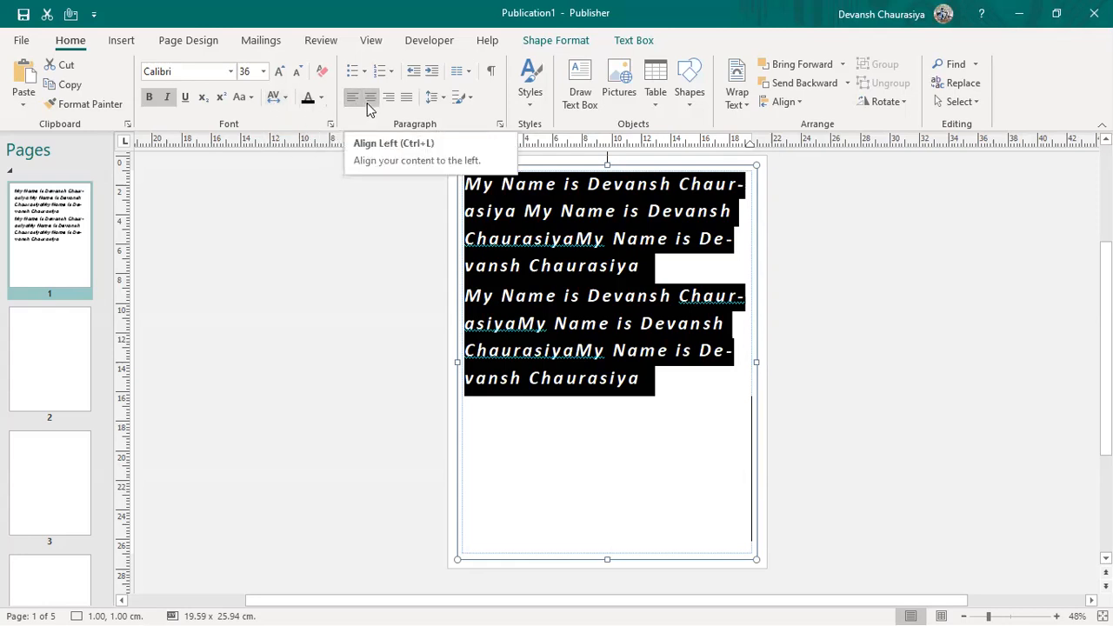
Step: Try 1.5, 2.5 and single line spacing, settle on 1.5, and leave paragraph spacing unchanged
click(442, 102)
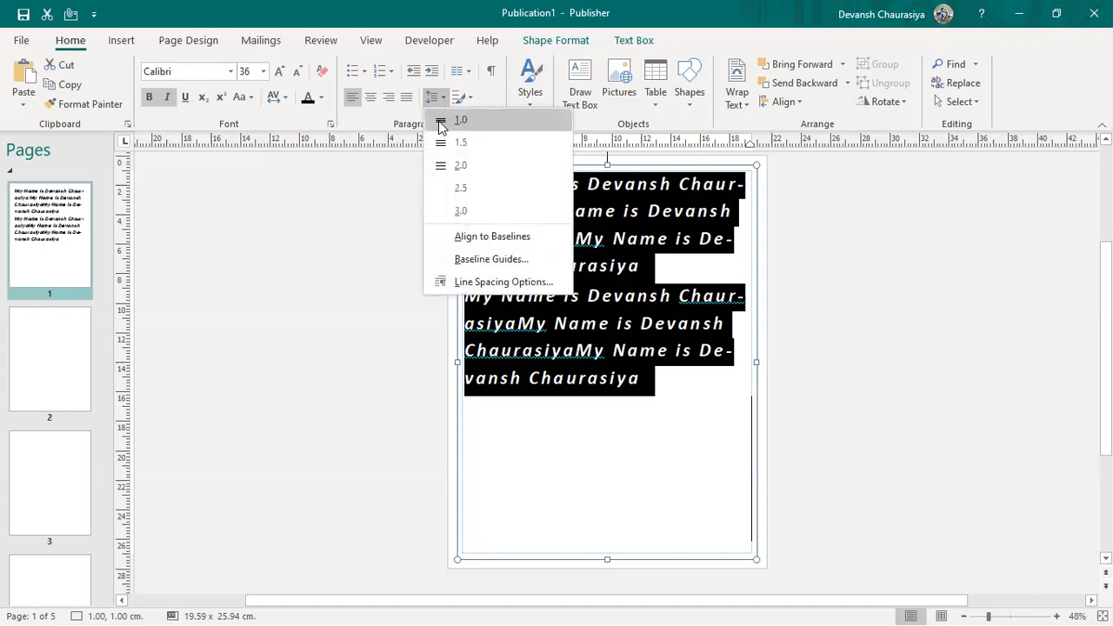
click(458, 144)
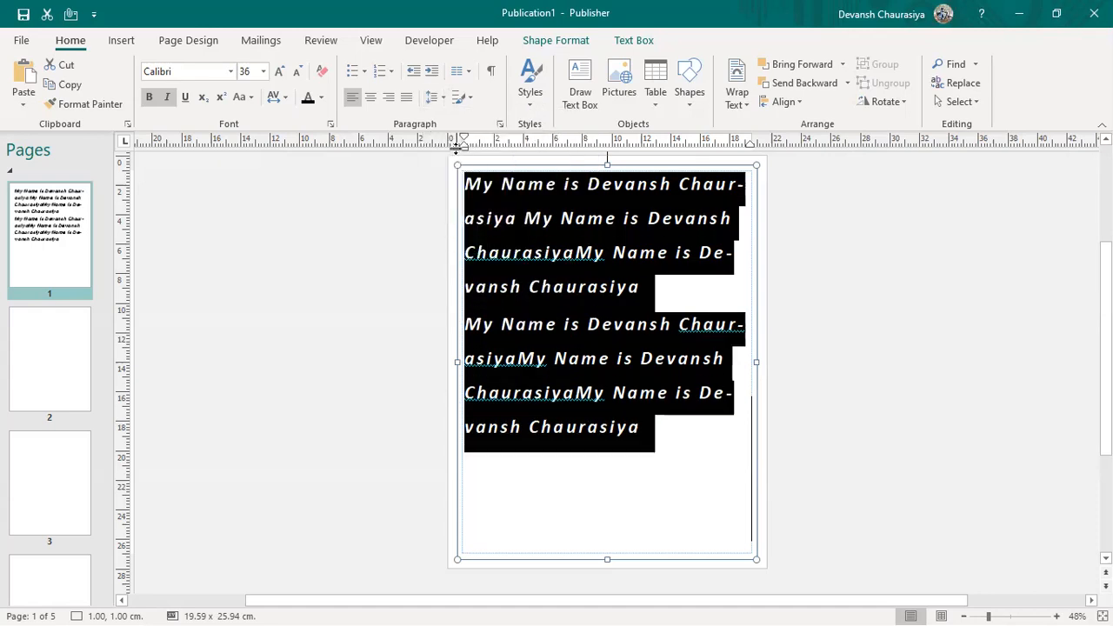
click(438, 102)
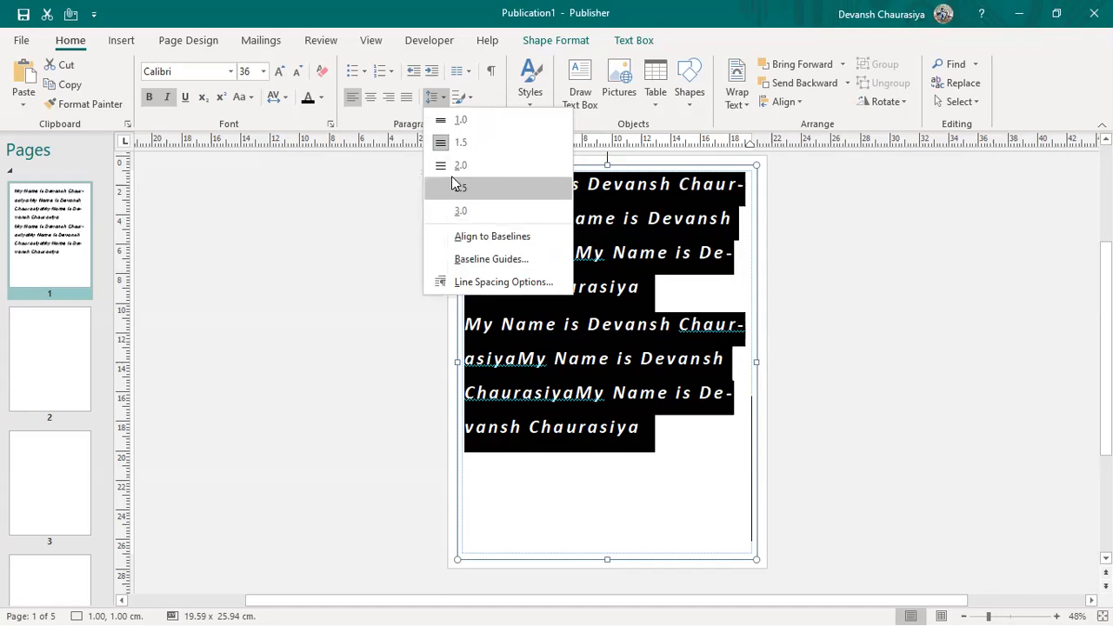
click(453, 179)
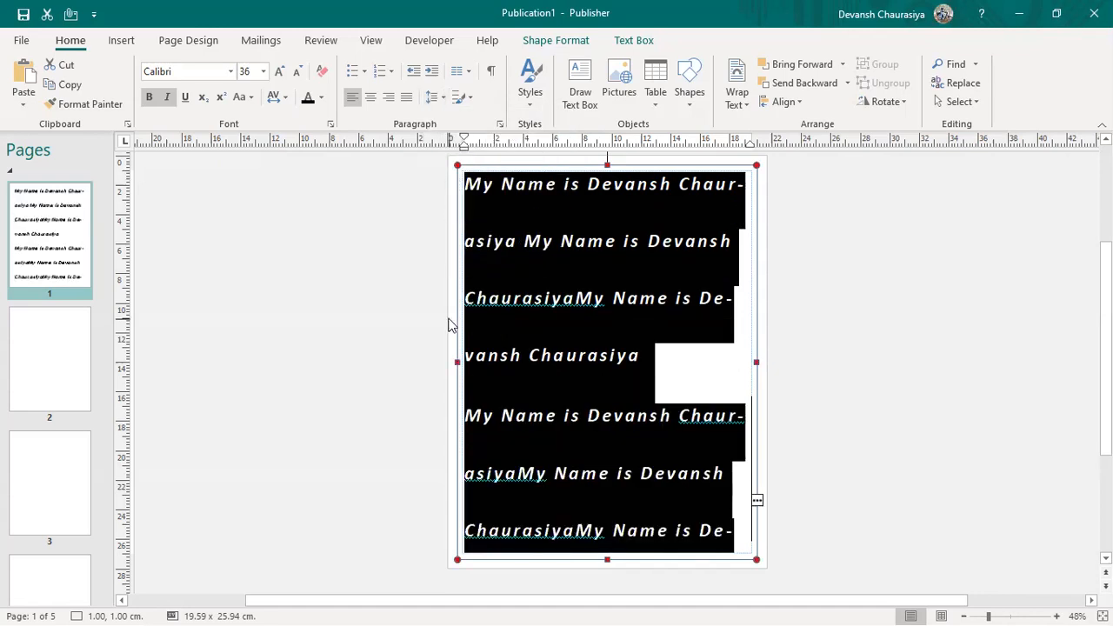
click(434, 97)
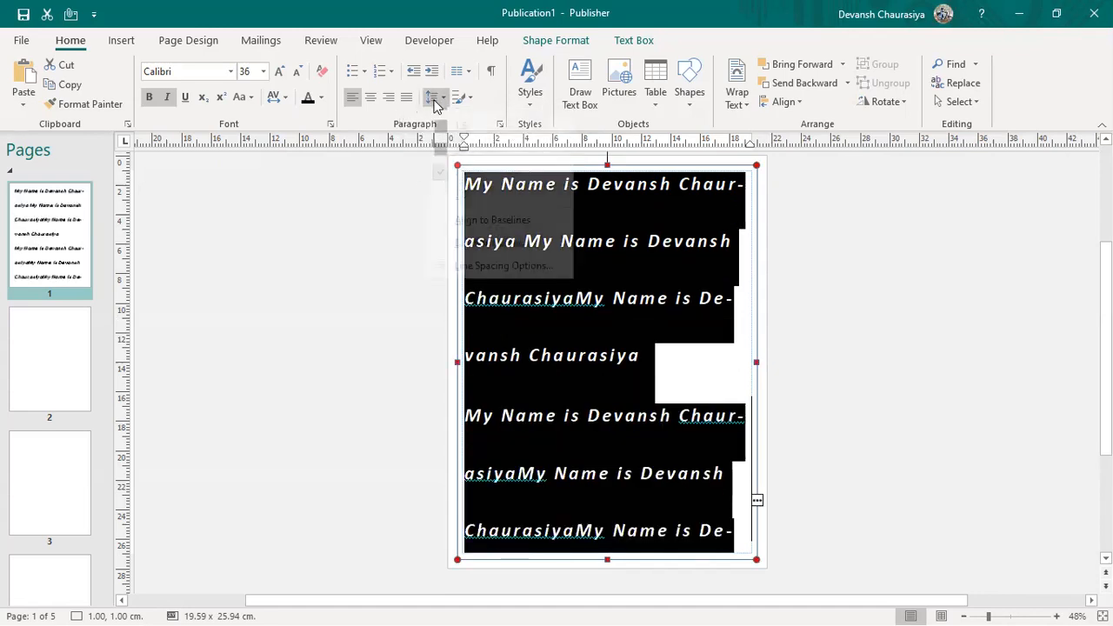
click(458, 118)
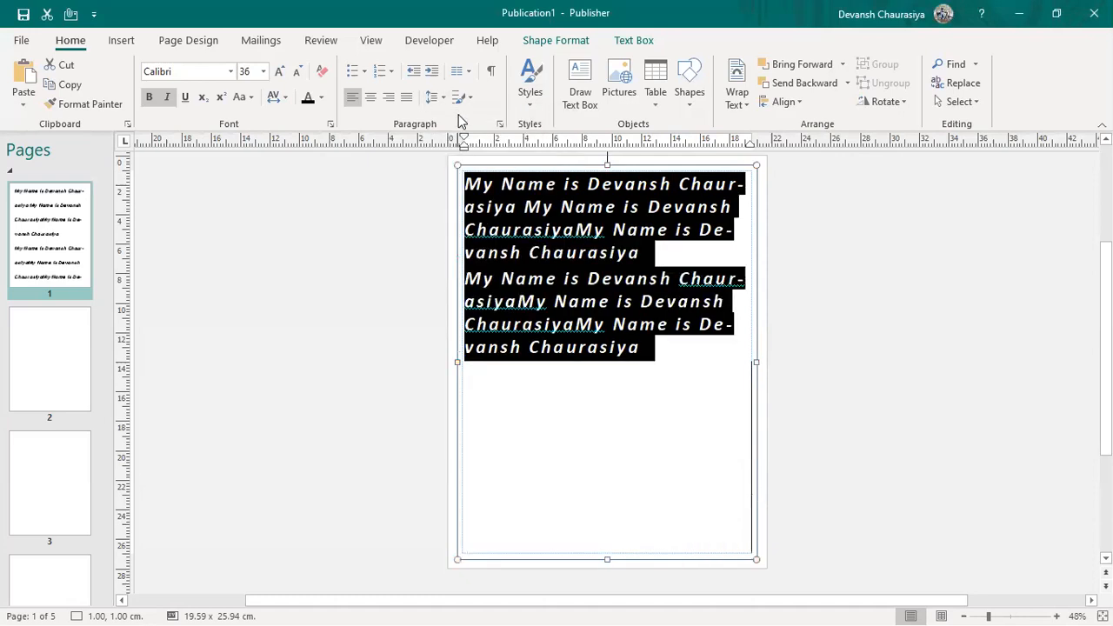
click(435, 96)
click(453, 144)
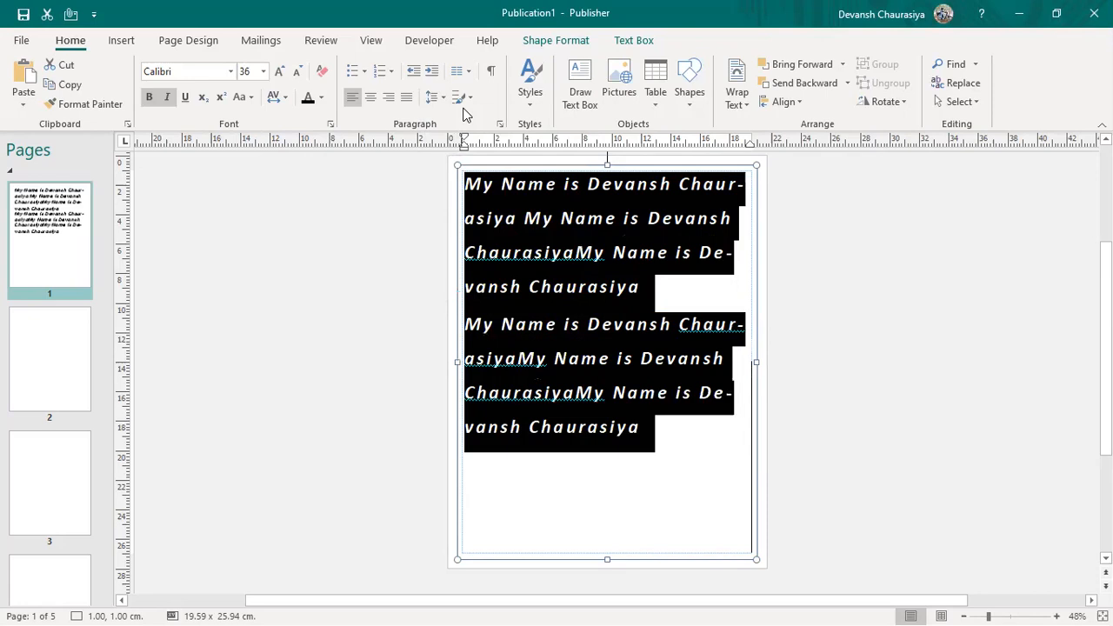
click(471, 101)
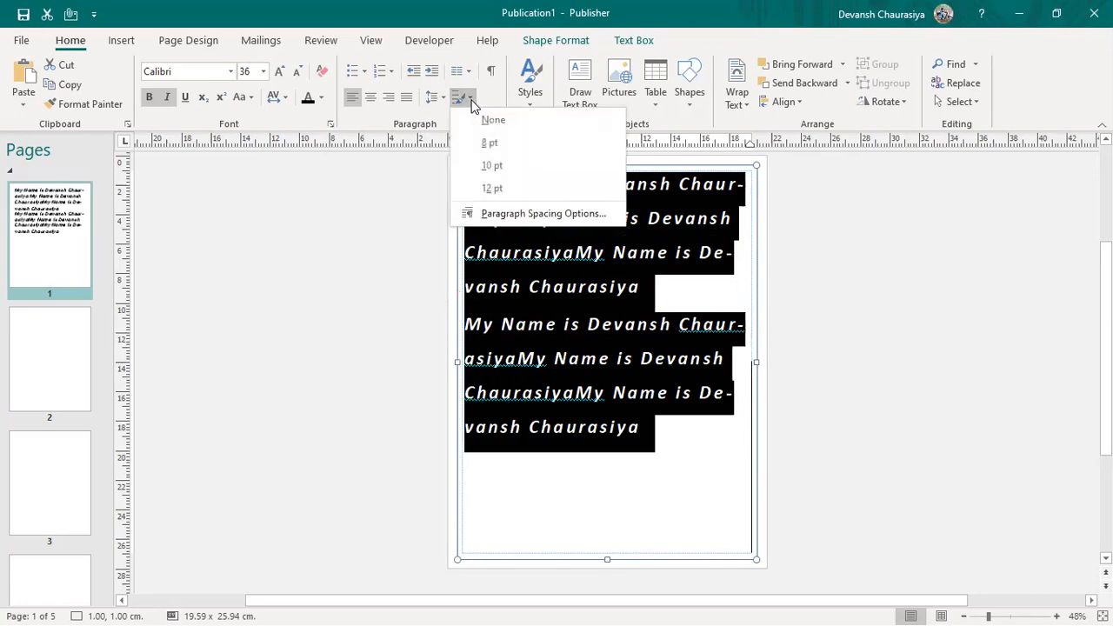
click(665, 291)
click(661, 288)
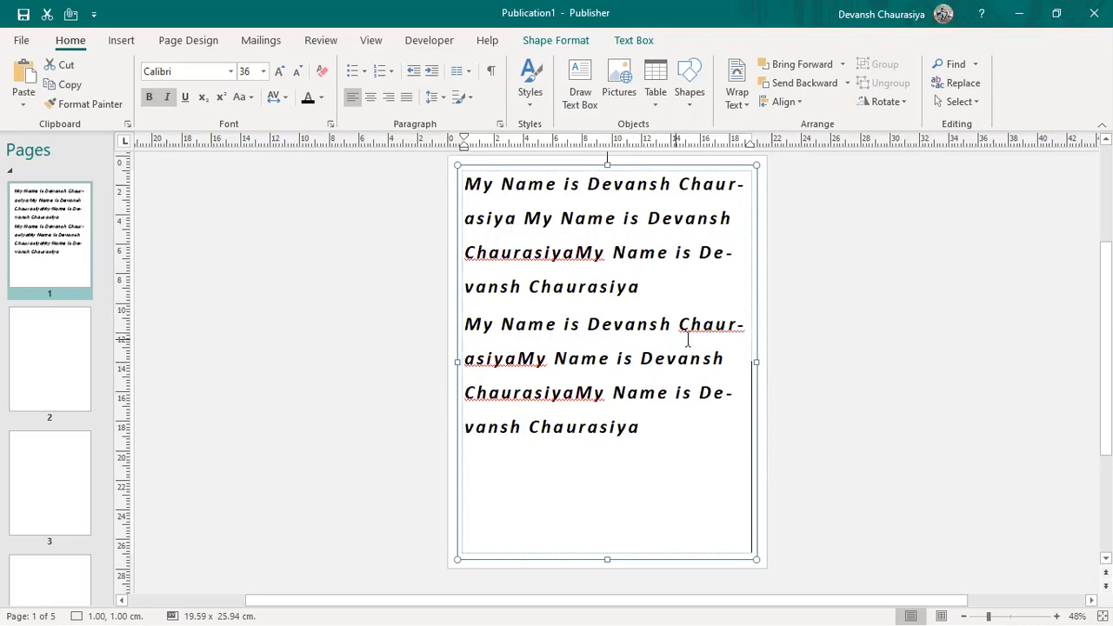
Step: Show formatting marks and step the paragraph spacing through 8 pt, 10 pt, then 12 pt
click(492, 75)
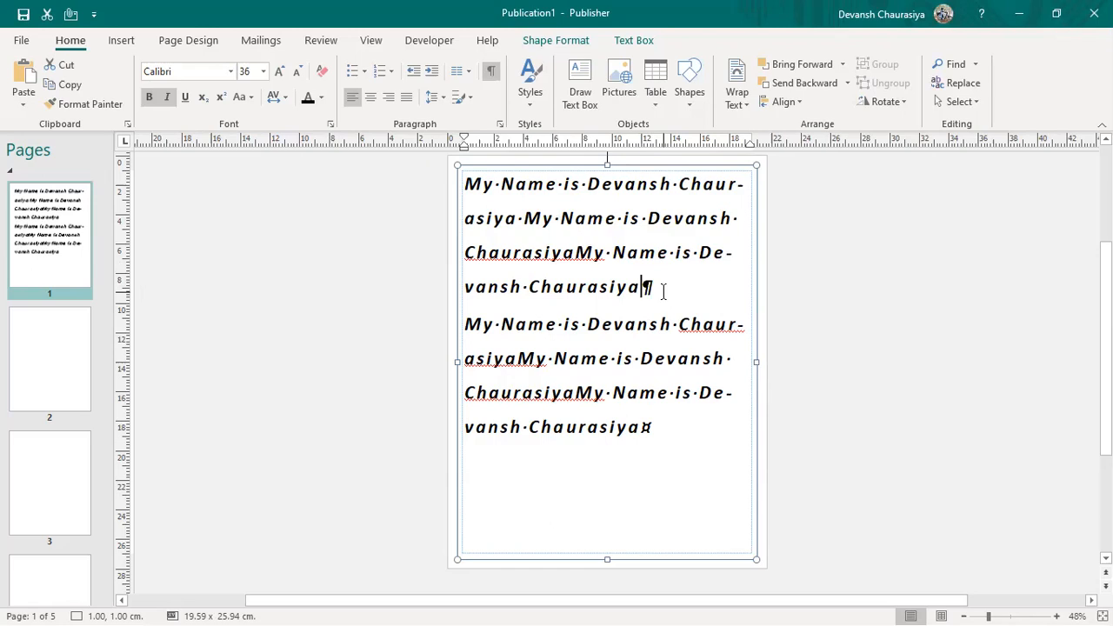
click(467, 99)
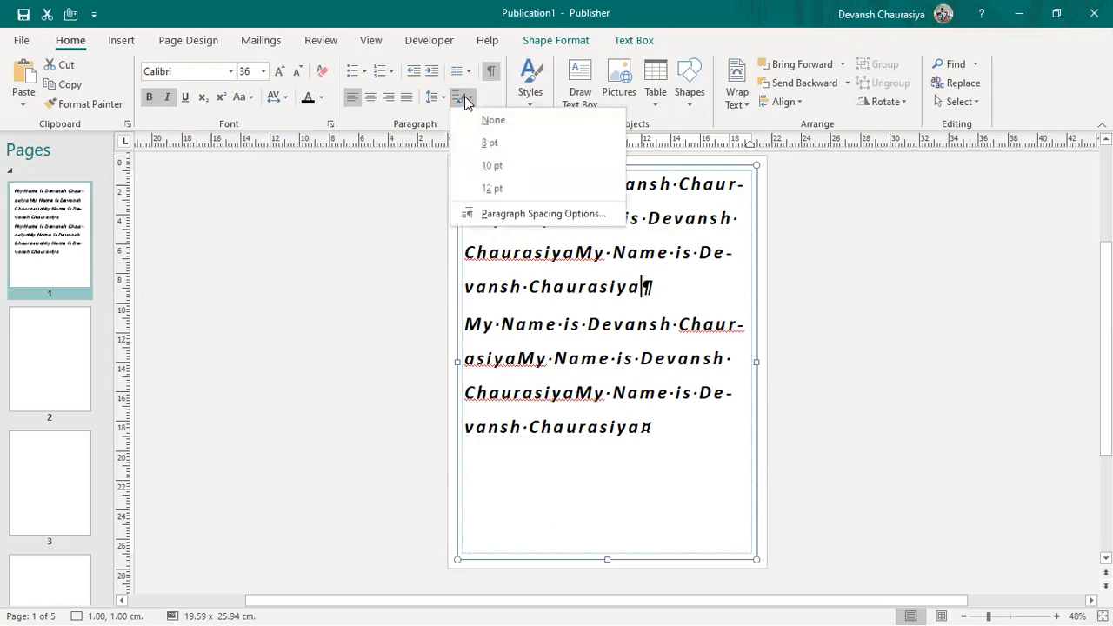
click(483, 143)
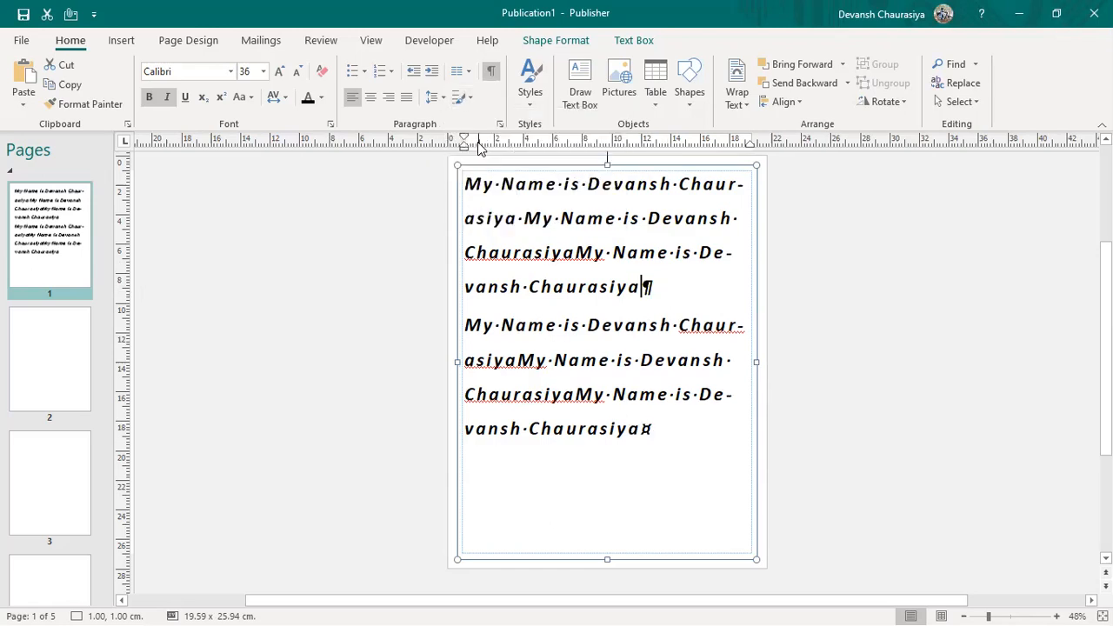
click(467, 99)
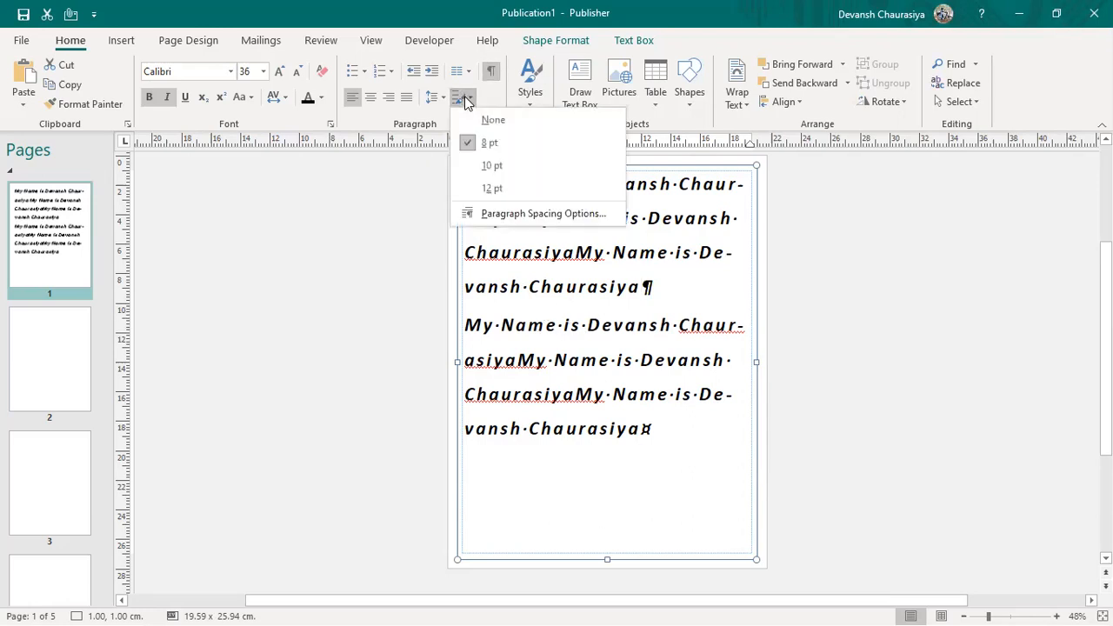
click(475, 165)
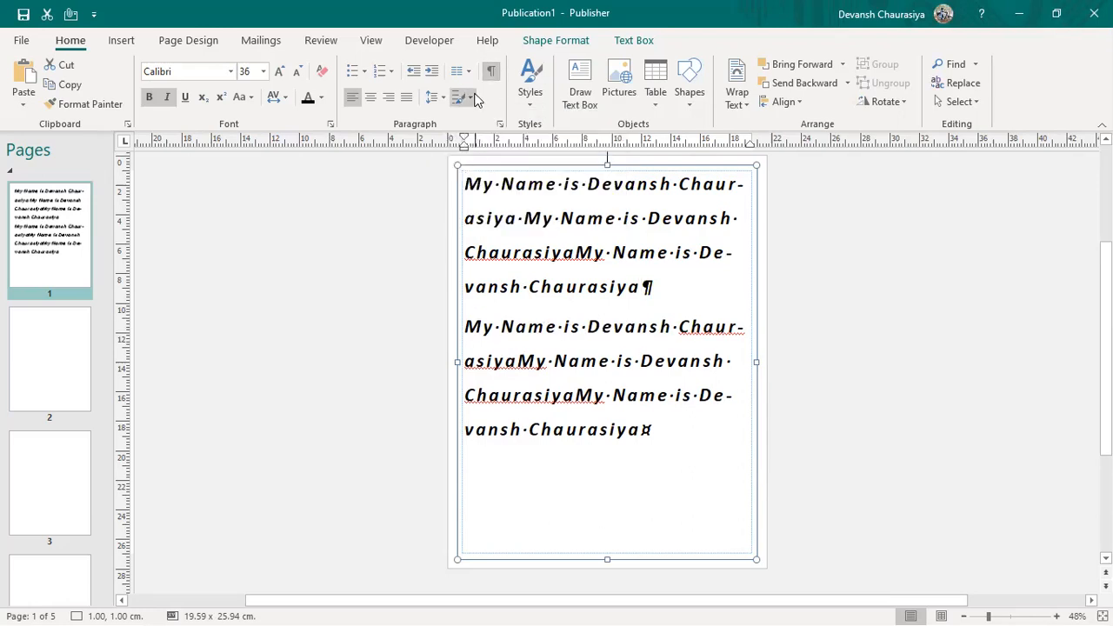
click(475, 99)
click(489, 190)
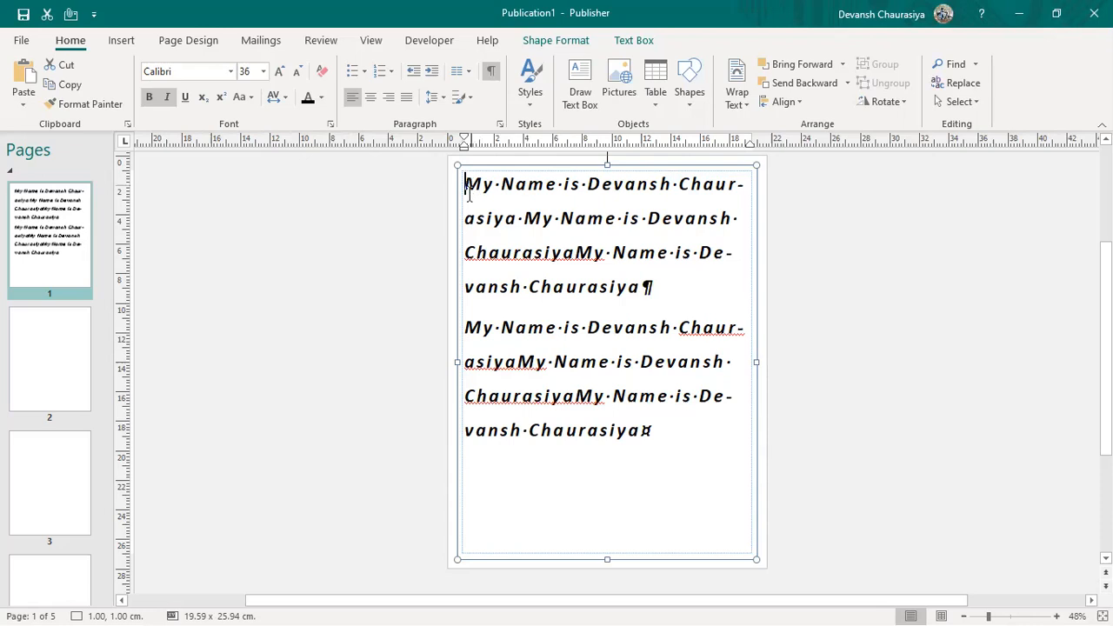
Step: Apply a bullet style to both paragraphs, then reselect all the text
key(ctrl+a)
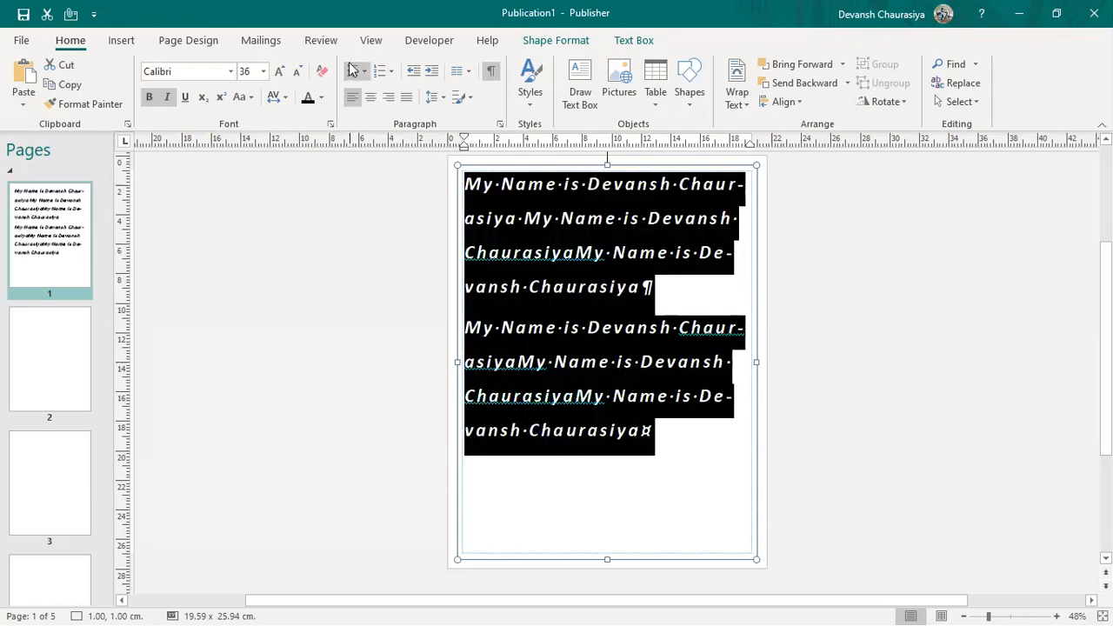
click(352, 70)
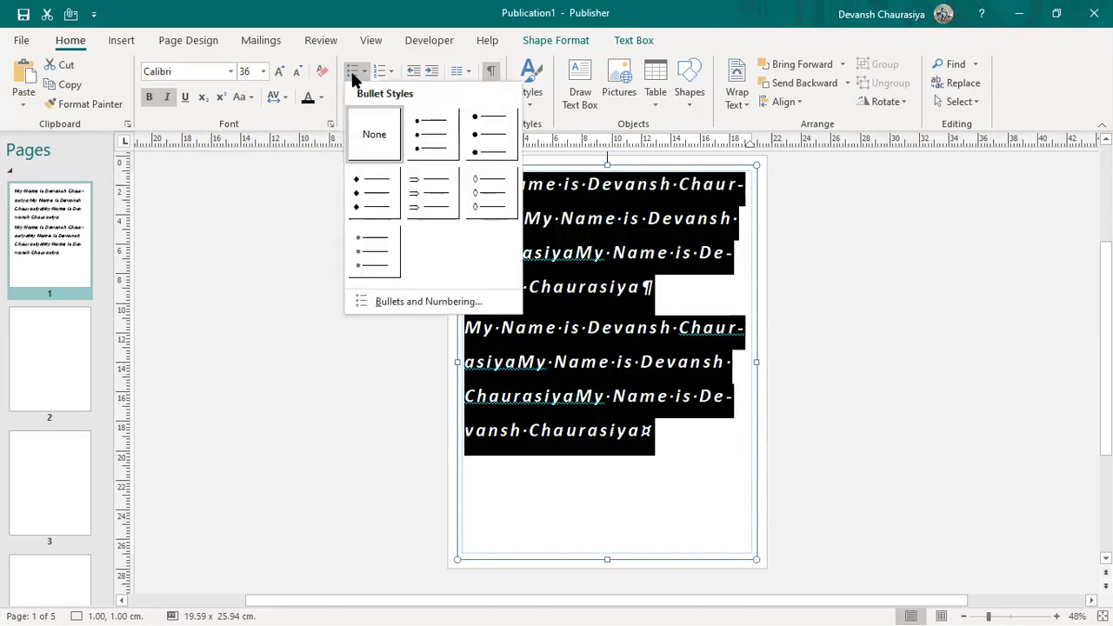
click(430, 139)
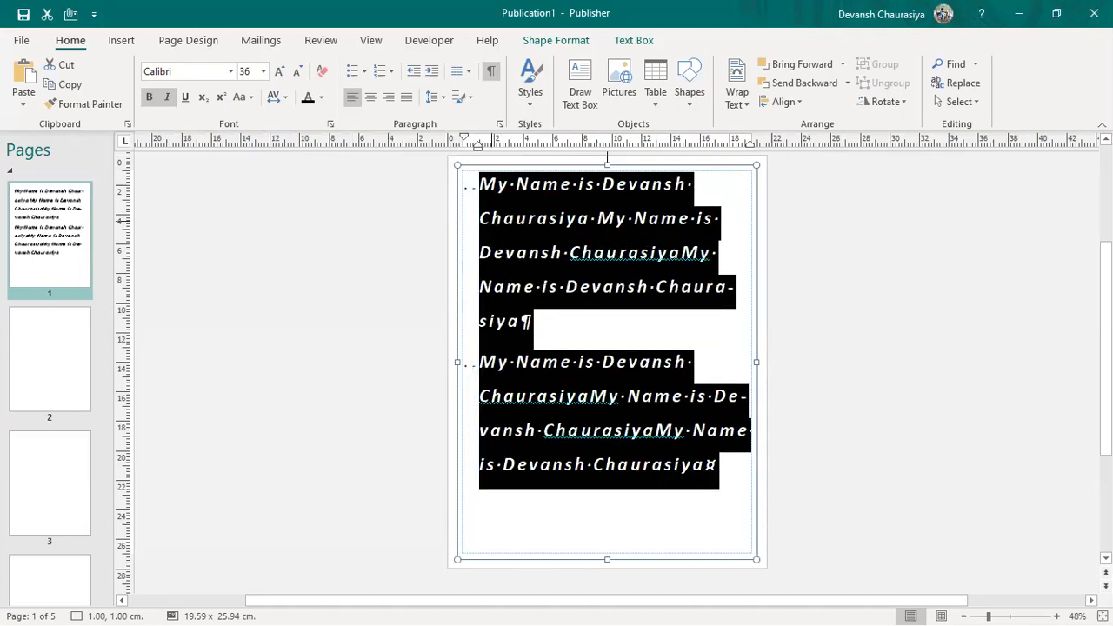
click(538, 287)
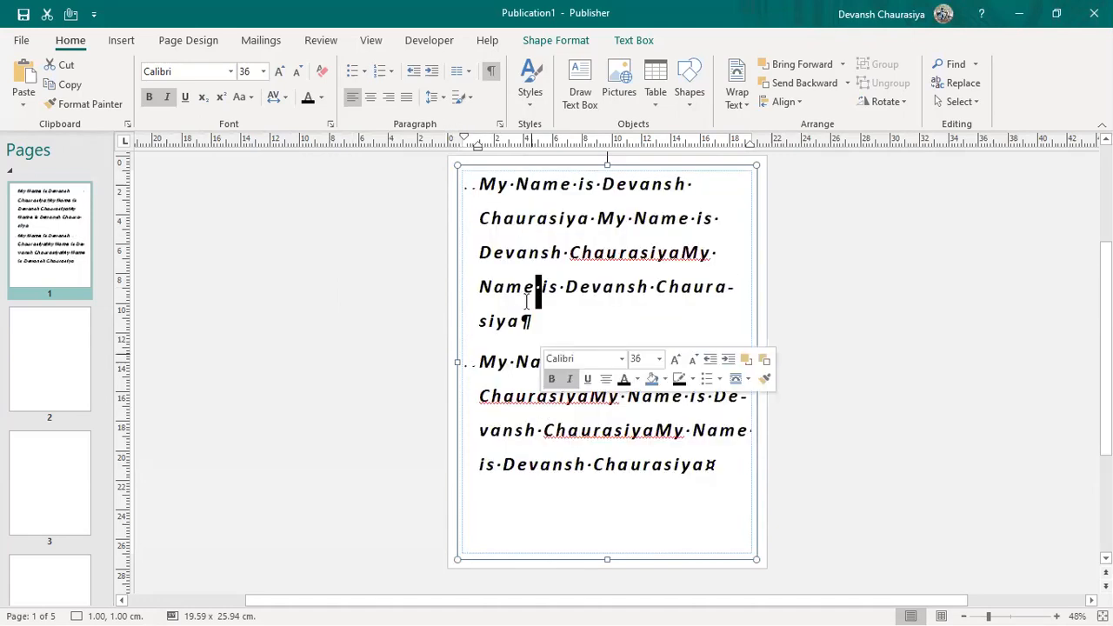
key(ctrl+a)
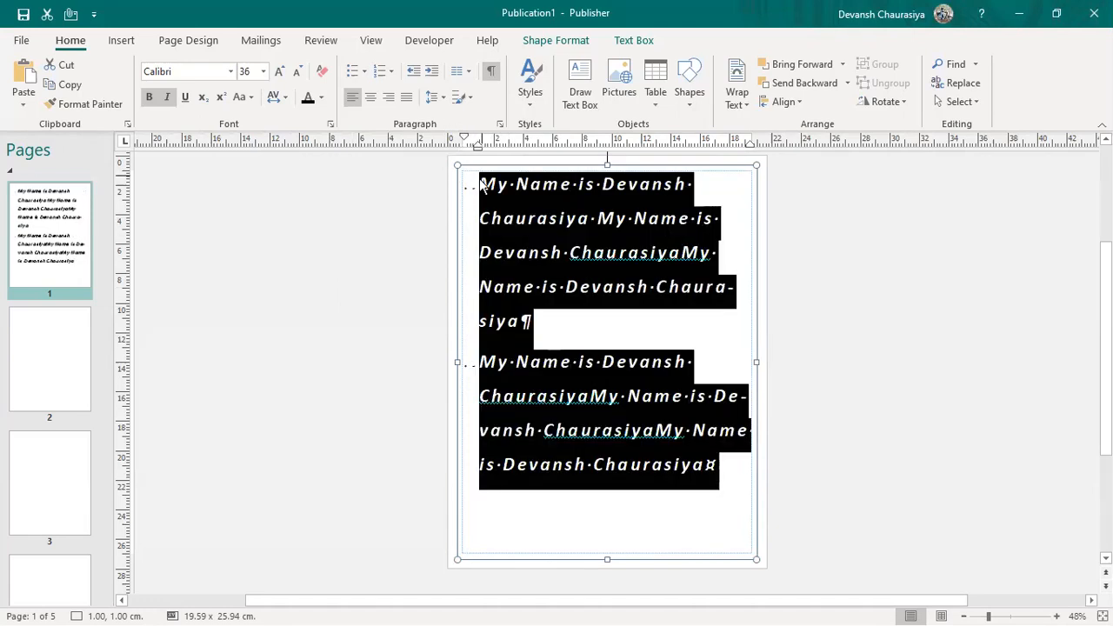
click(390, 71)
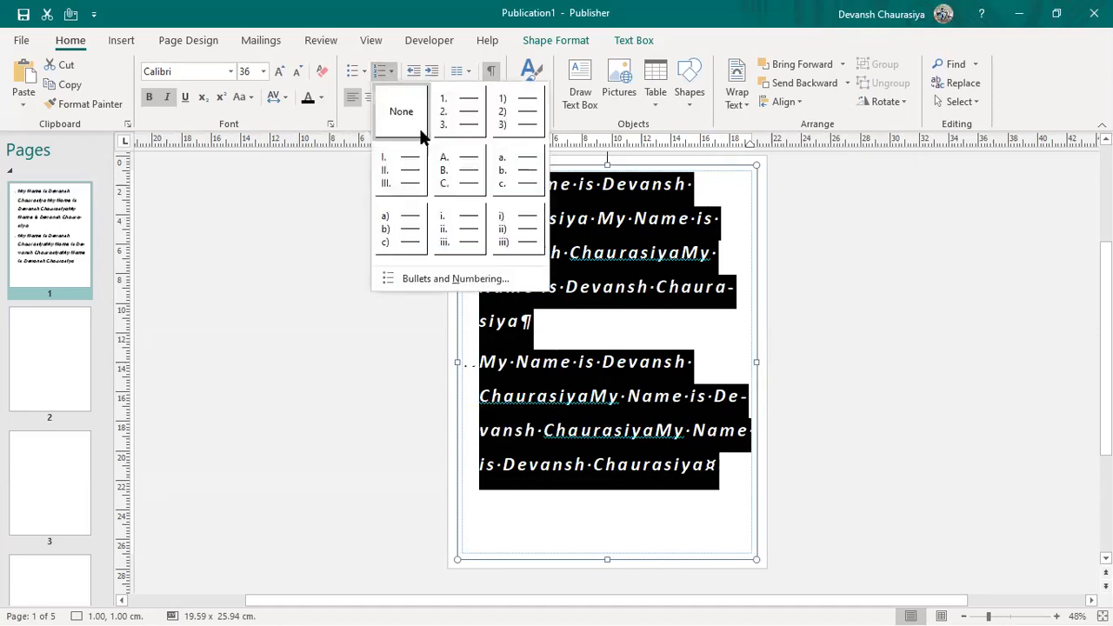
Step: Apply the A., B. lettered list style to the paragraphs
click(446, 175)
click(534, 285)
click(363, 71)
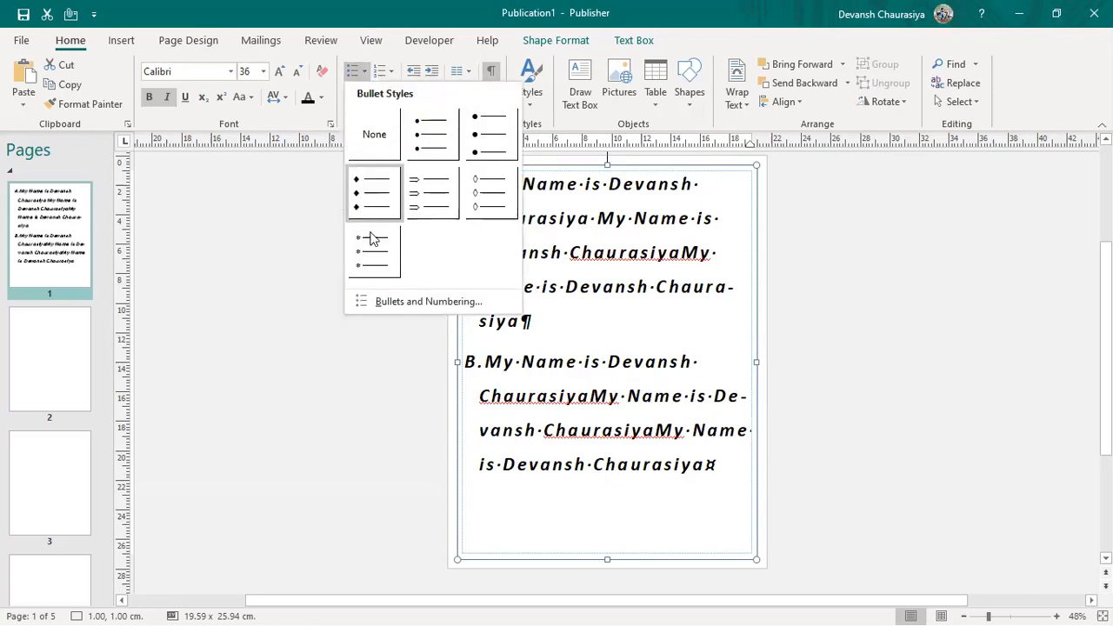
click(390, 72)
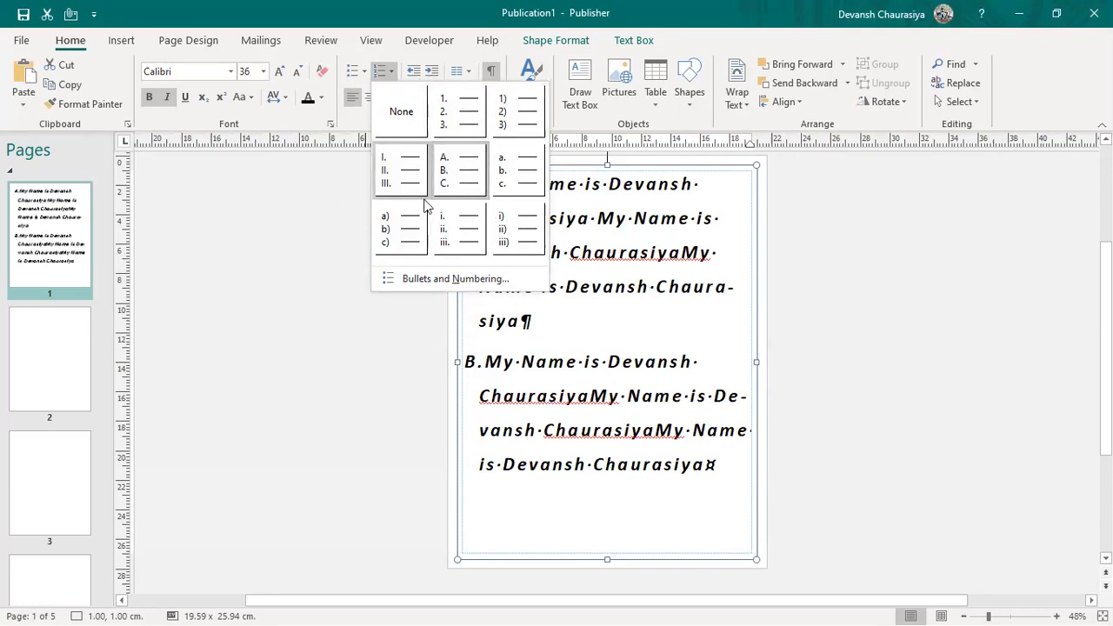
Step: Raise the lettered list indent to 3cm in Bullets and Numbering, then undo it
click(426, 279)
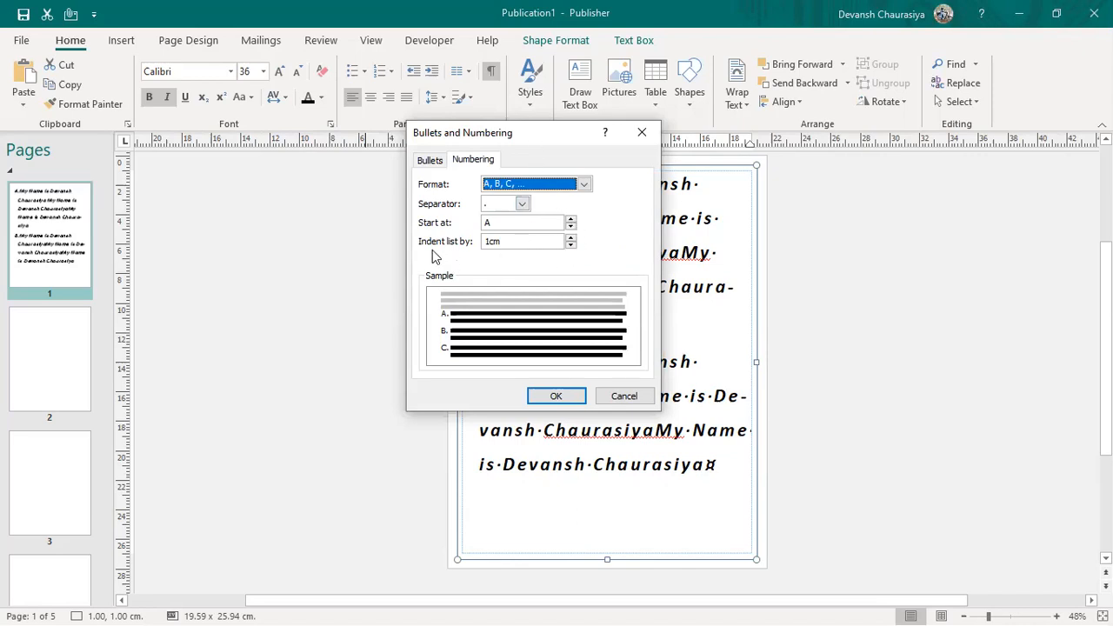
click(569, 239)
click(570, 239)
click(570, 239)
click(570, 238)
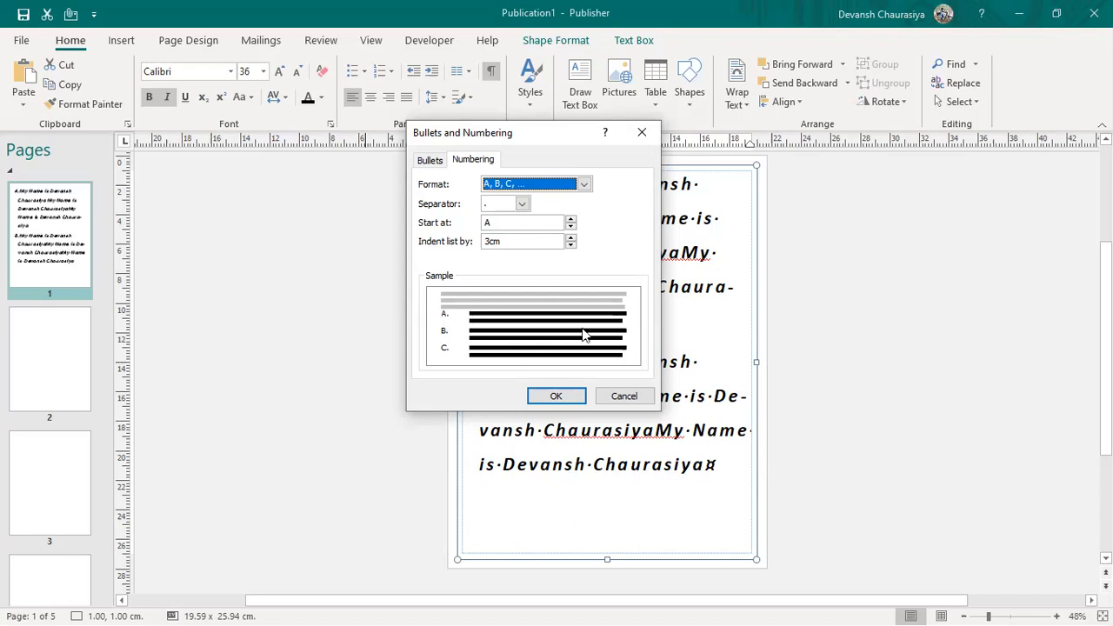
click(562, 396)
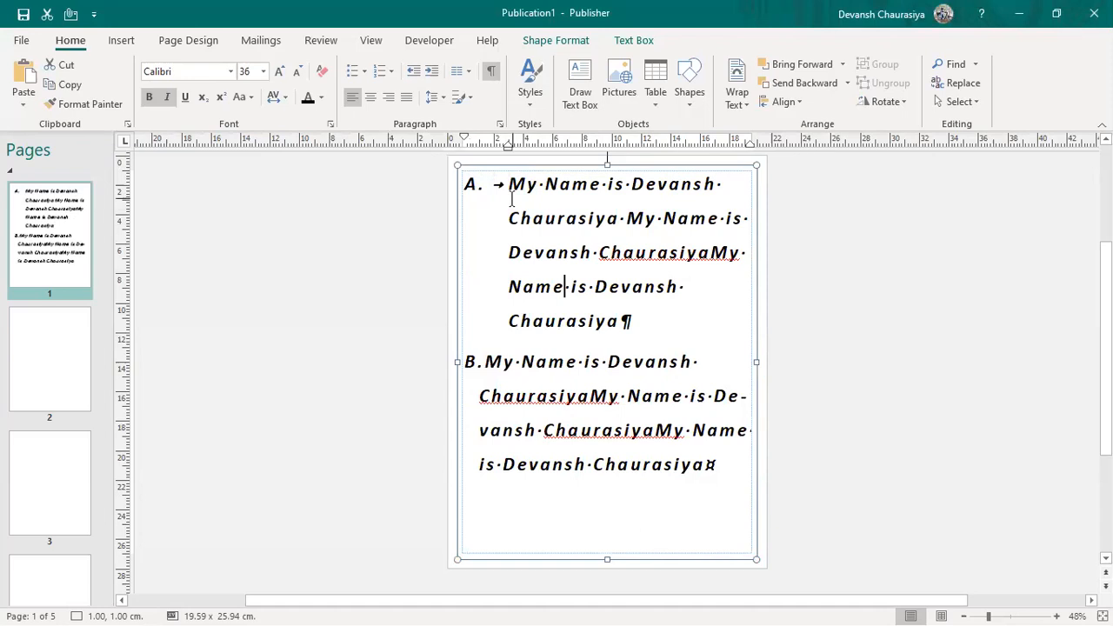
key(ctrl+z)
Step: Undo the numbering and indent, then widen and reset the line spacing to single with Ctrl+2/Ctrl+1
key(ctrl+z)
key(ctrl+a)
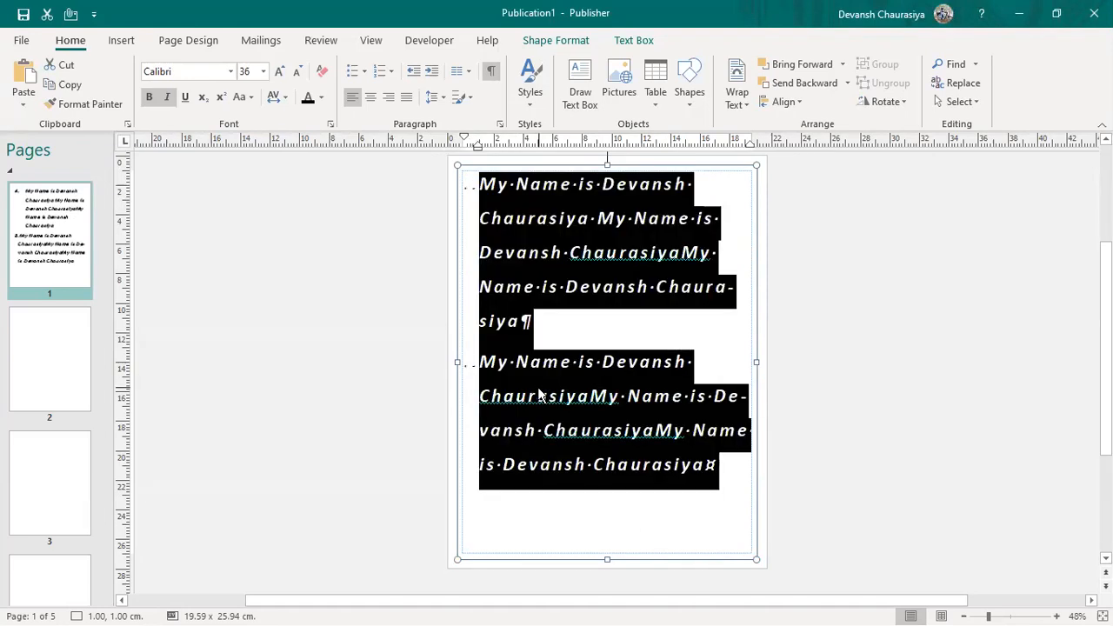
key(ctrl+z)
key(ctrl+z)
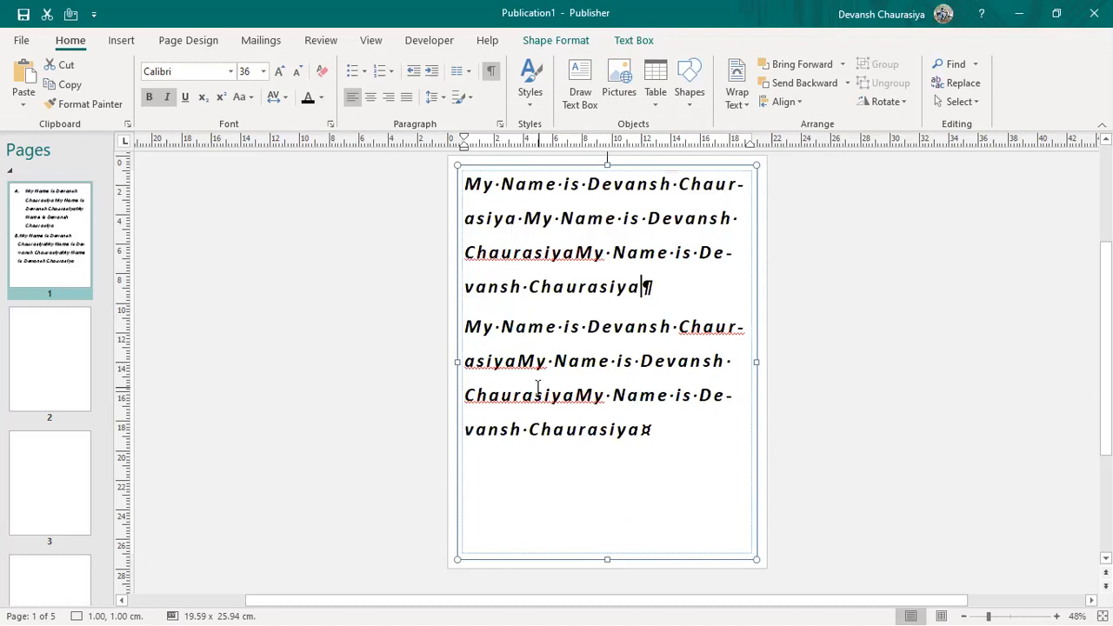
key(ctrl+z)
key(ctrl+a)
key(ctrl+2)
key(ctrl+a)
key(ctrl+1)
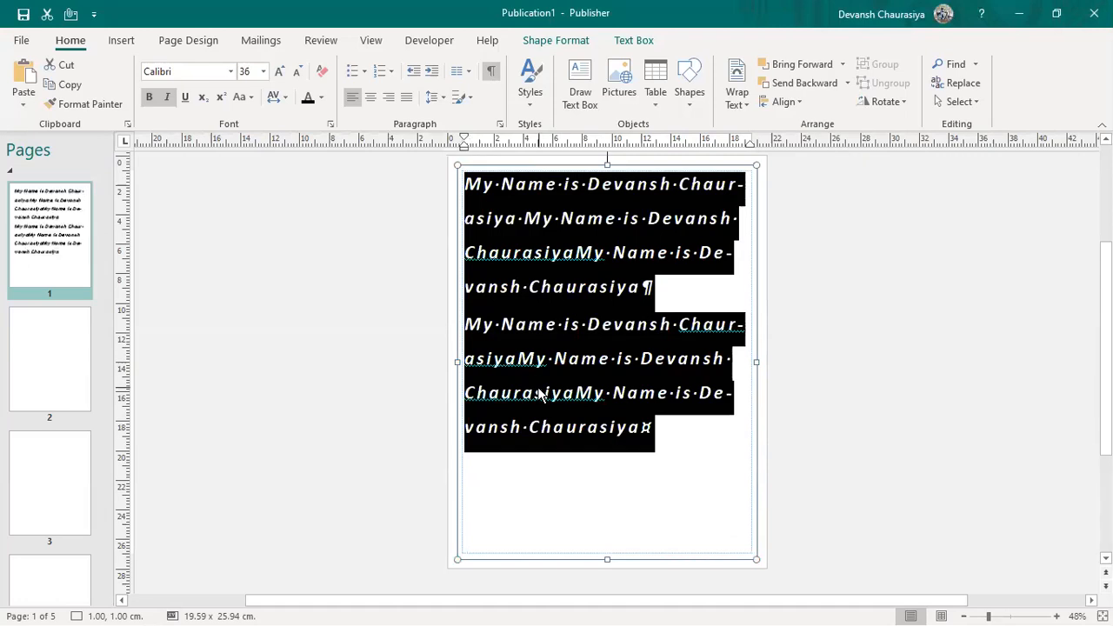
key(ctrl+1)
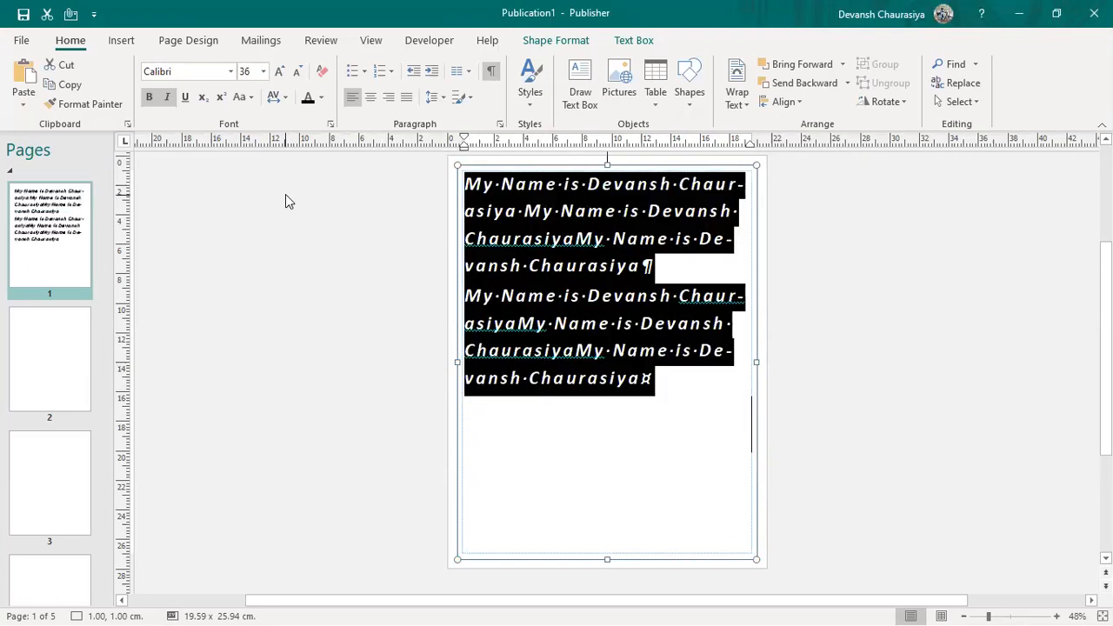
Step: In the Word course notes, select from 'How to insert or delete a page' to 'Go to page'
key(alt+Tab)
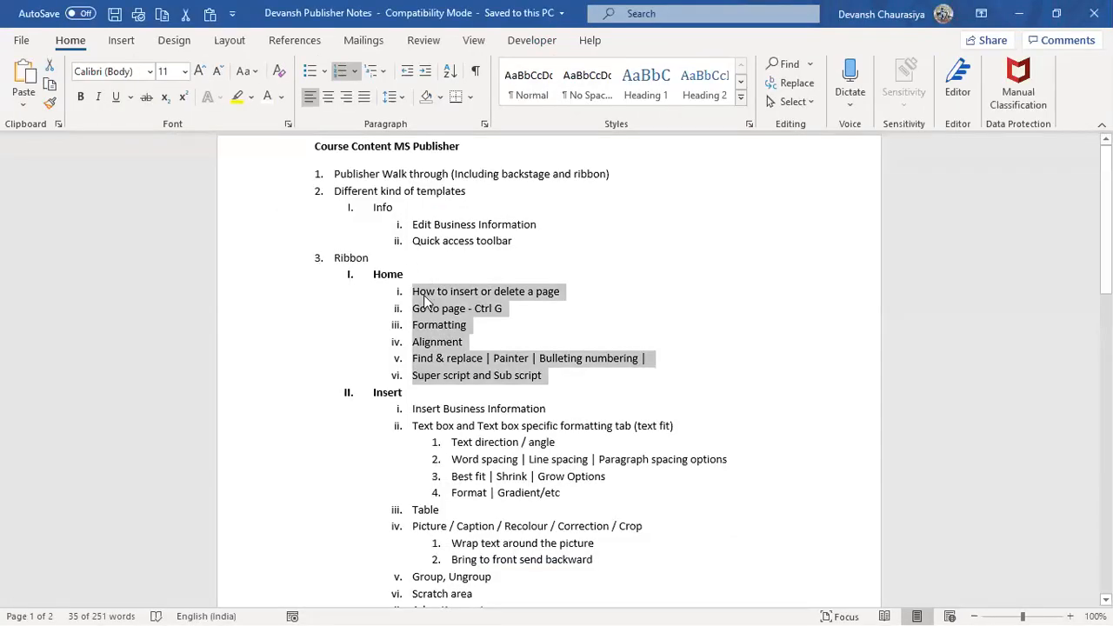
key(Left)
triple_click(564, 293)
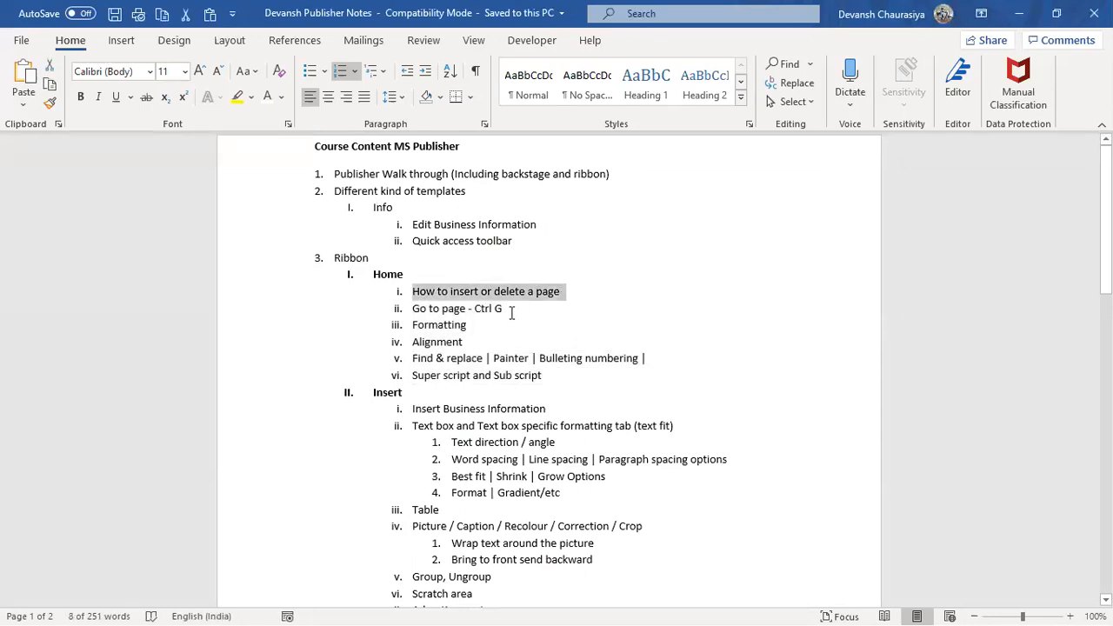
drag(512, 310, 474, 358)
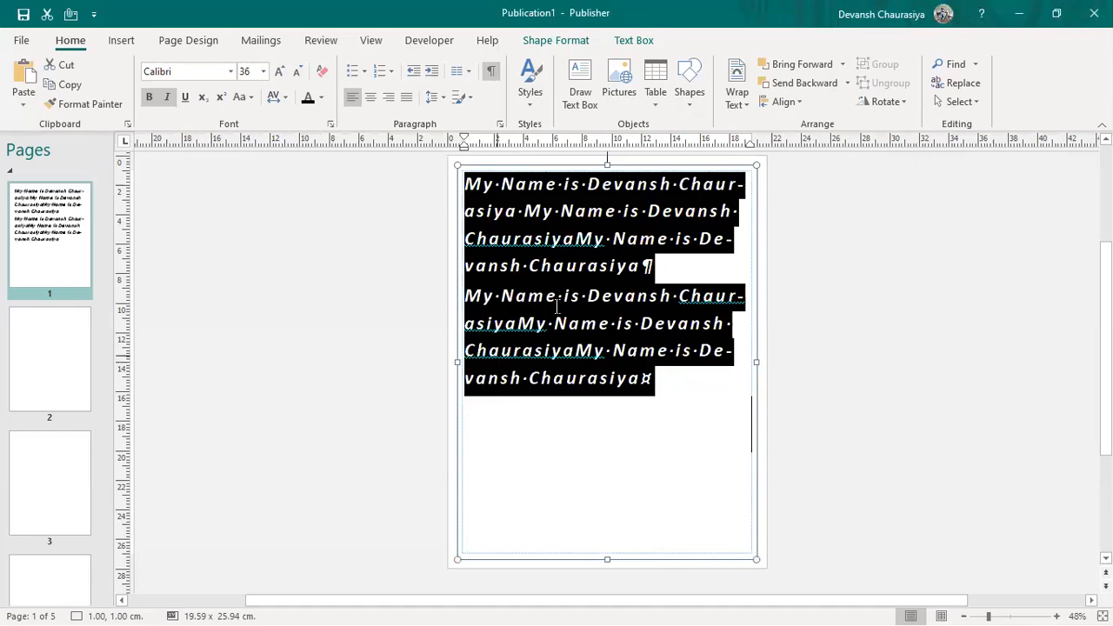
Step: Hide formatting marks, try center and right alignment, then justify both paragraphs
click(545, 240)
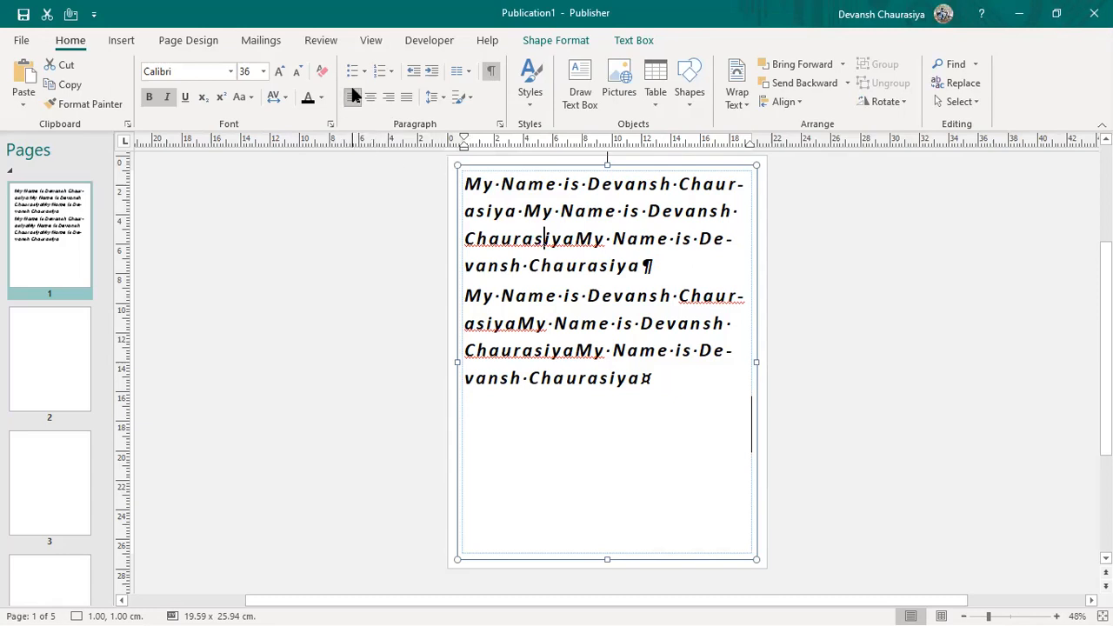
click(491, 75)
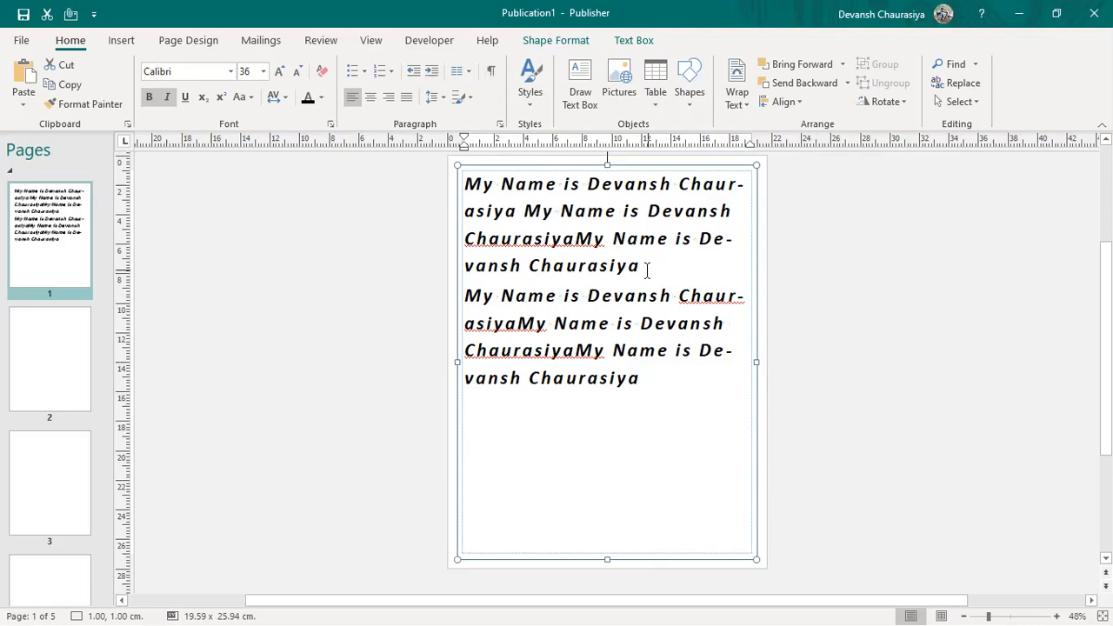
click(369, 101)
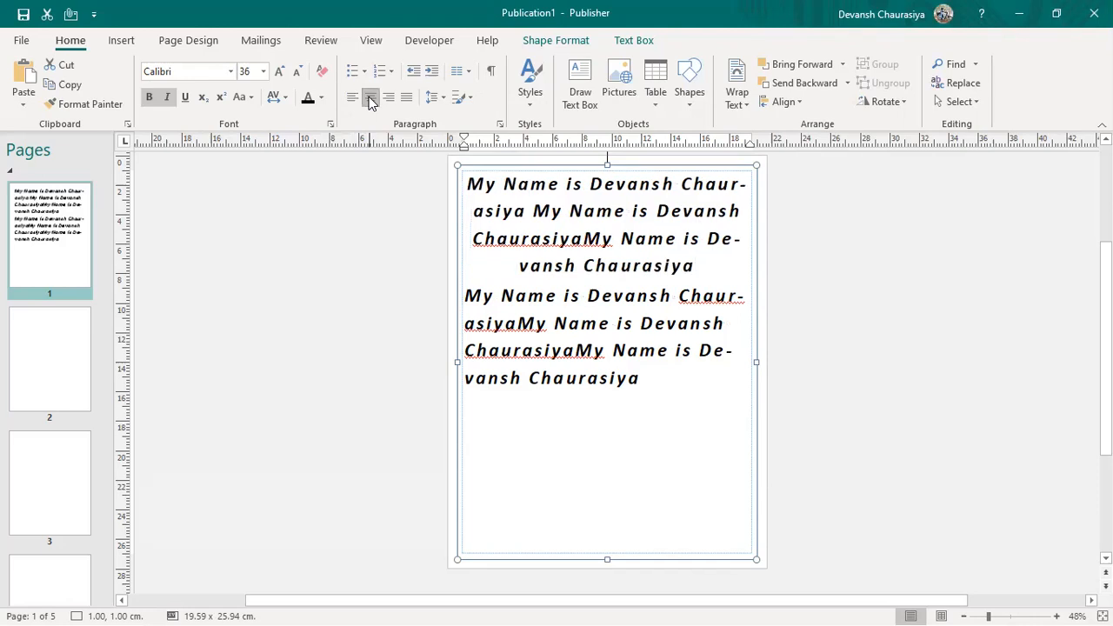
key(ctrl+a)
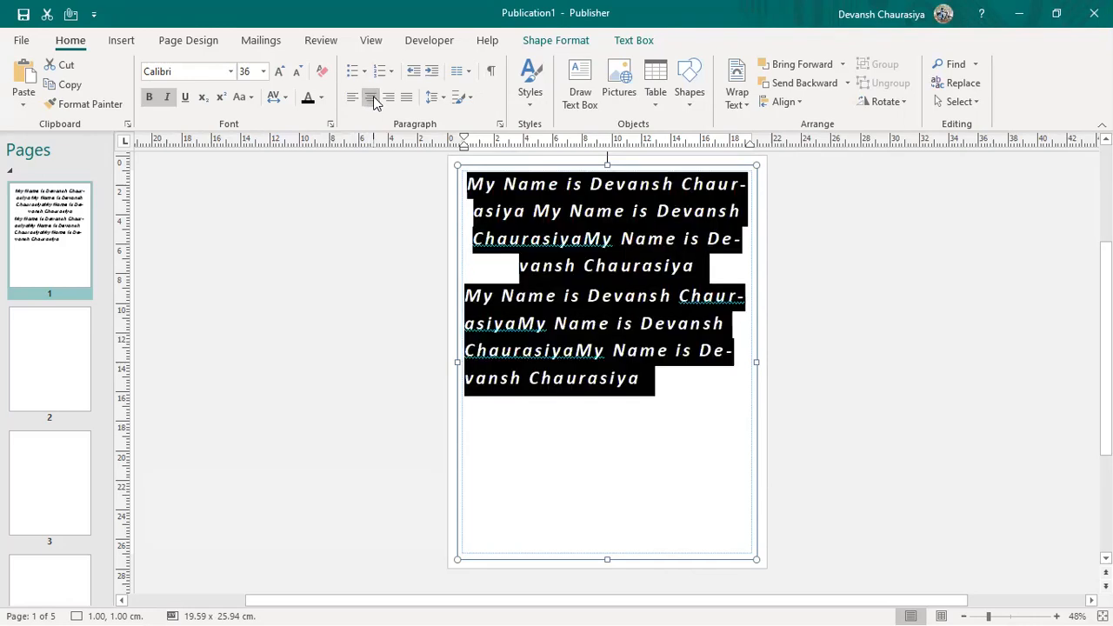
click(370, 101)
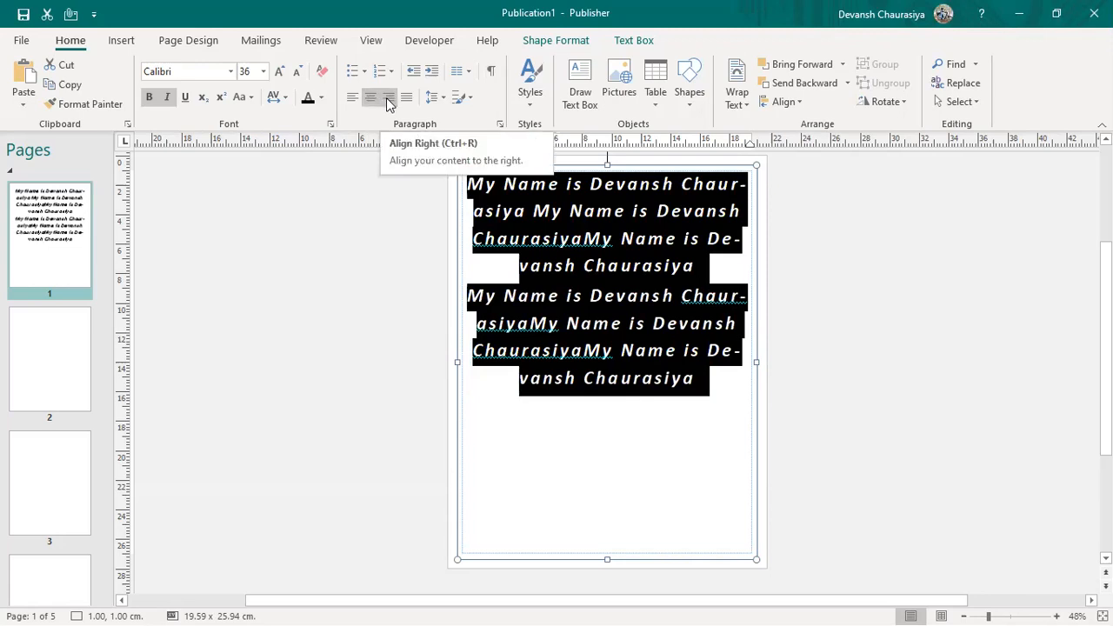
click(388, 101)
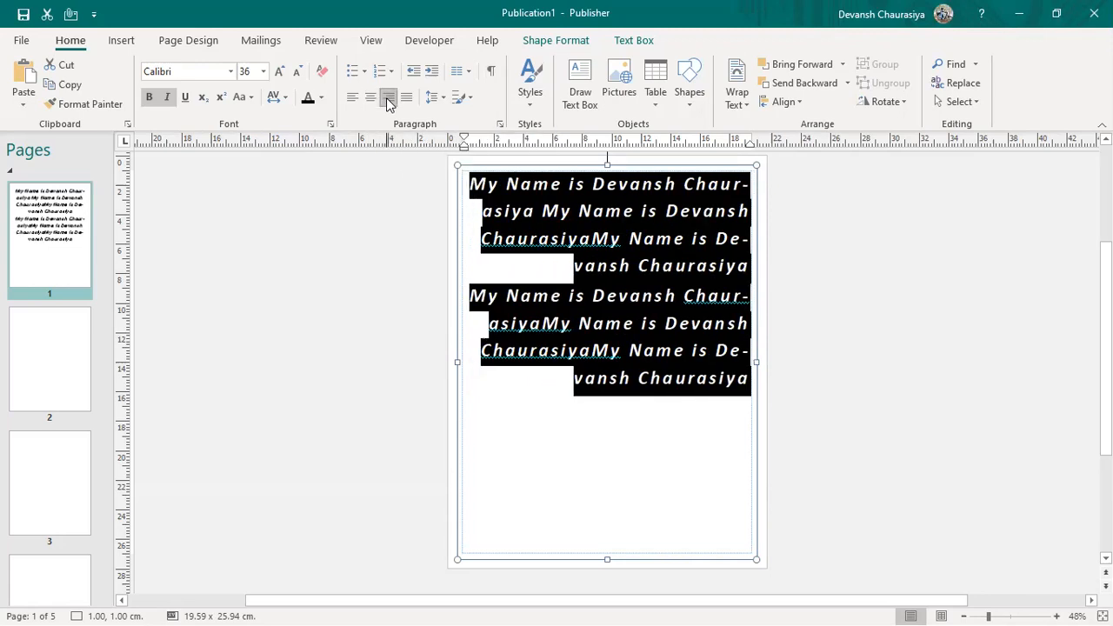
click(406, 98)
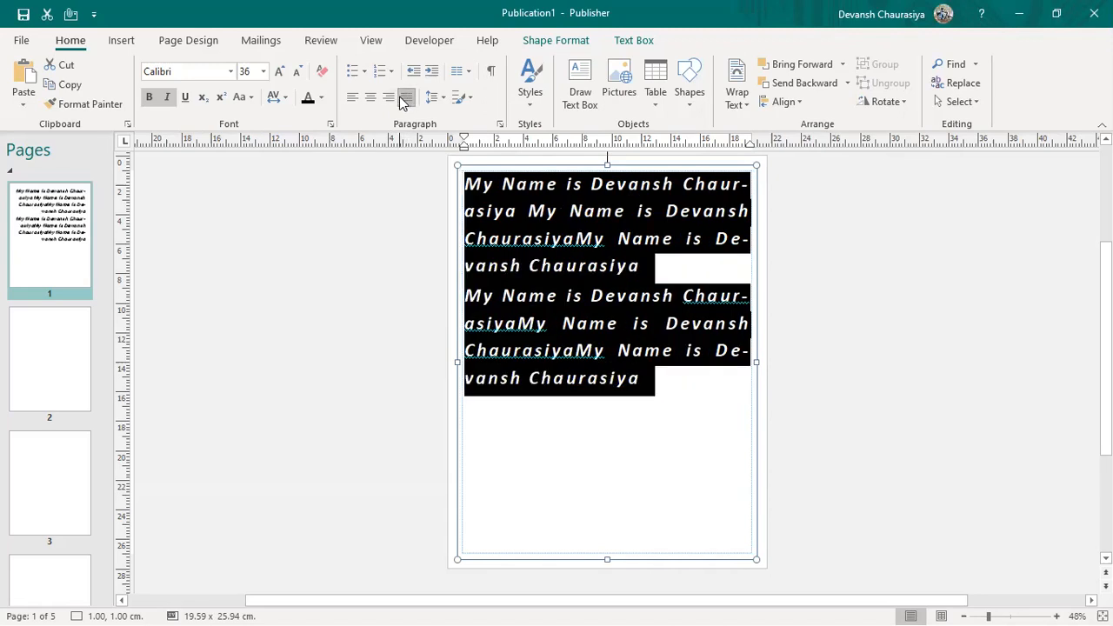
click(422, 259)
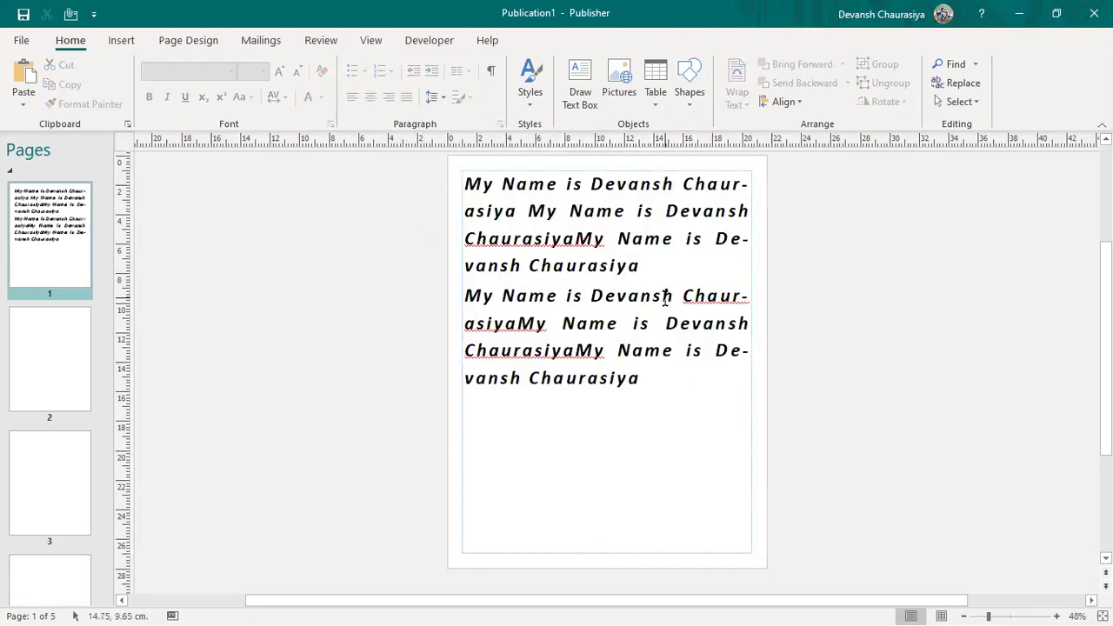
click(626, 210)
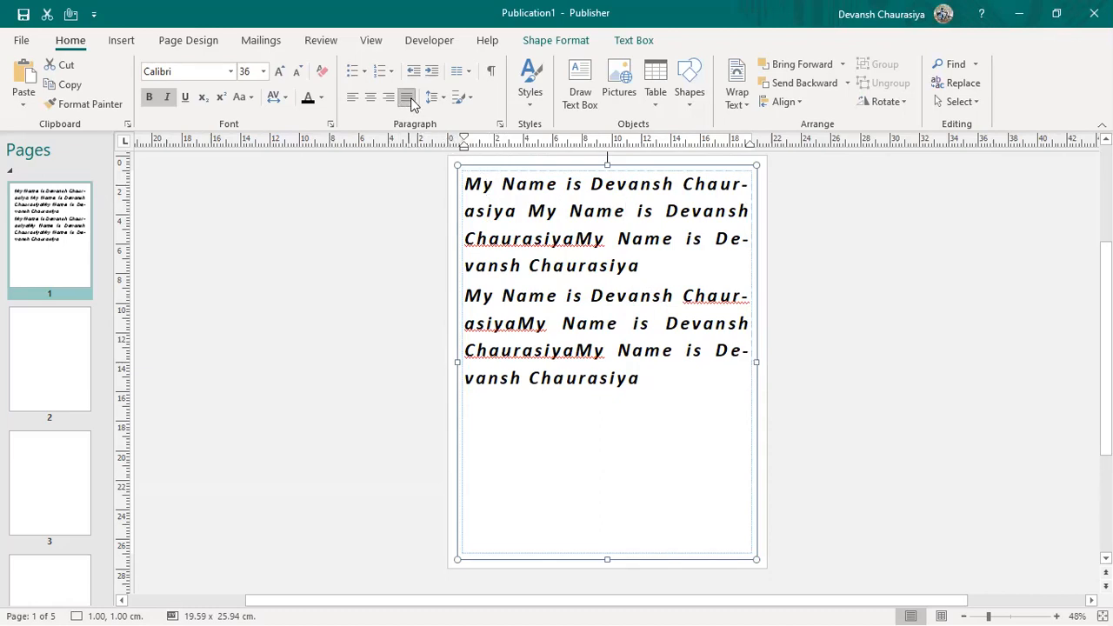
click(467, 75)
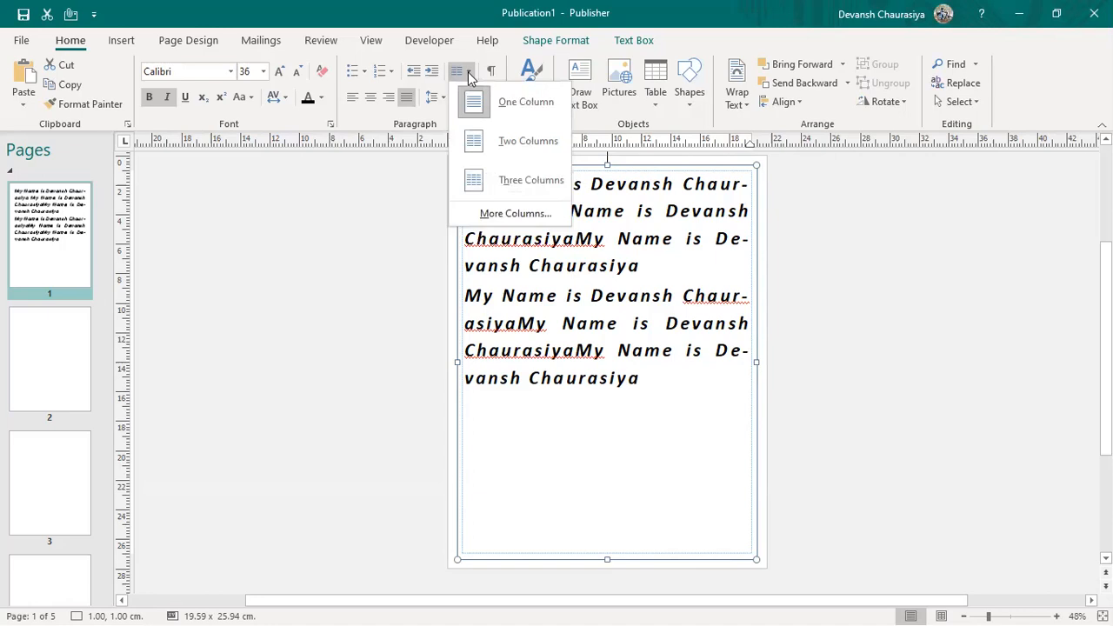
click(285, 347)
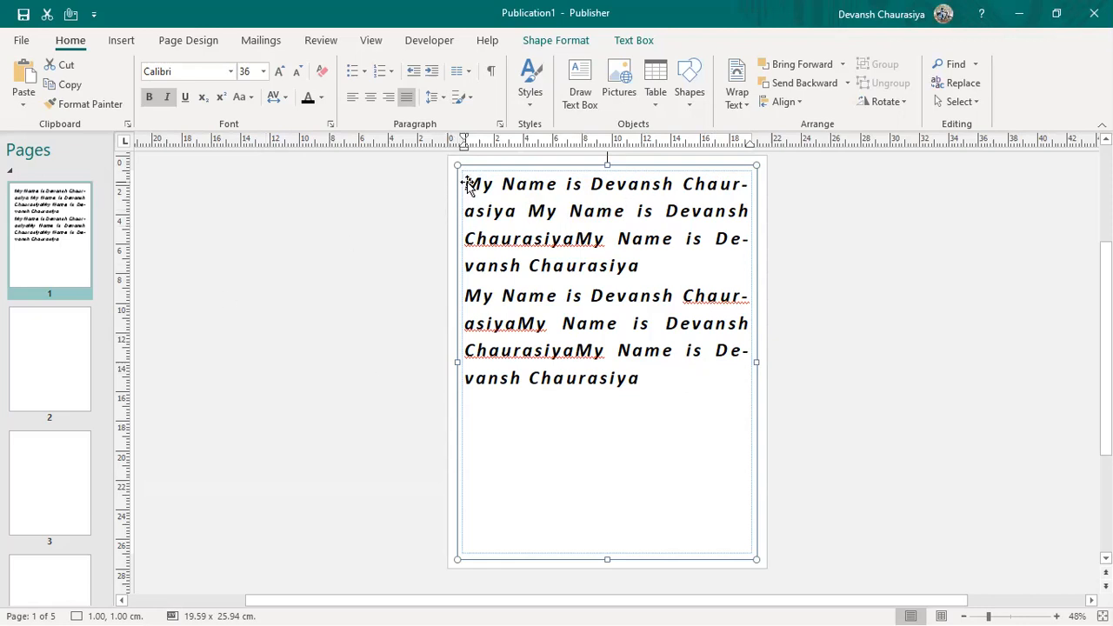
drag(492, 184, 722, 185)
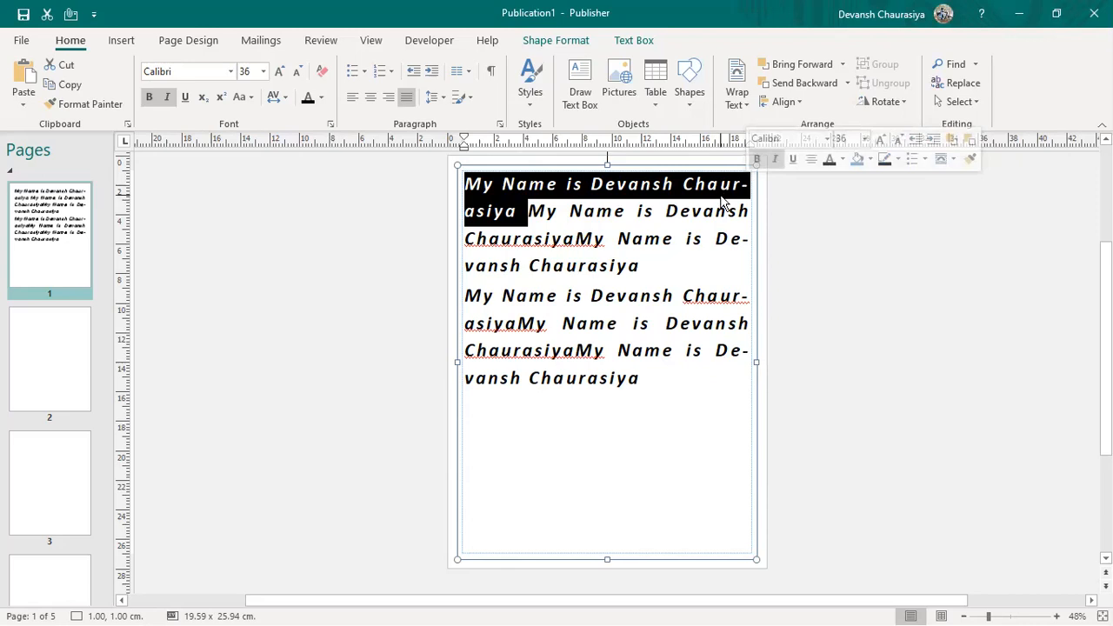
click(596, 247)
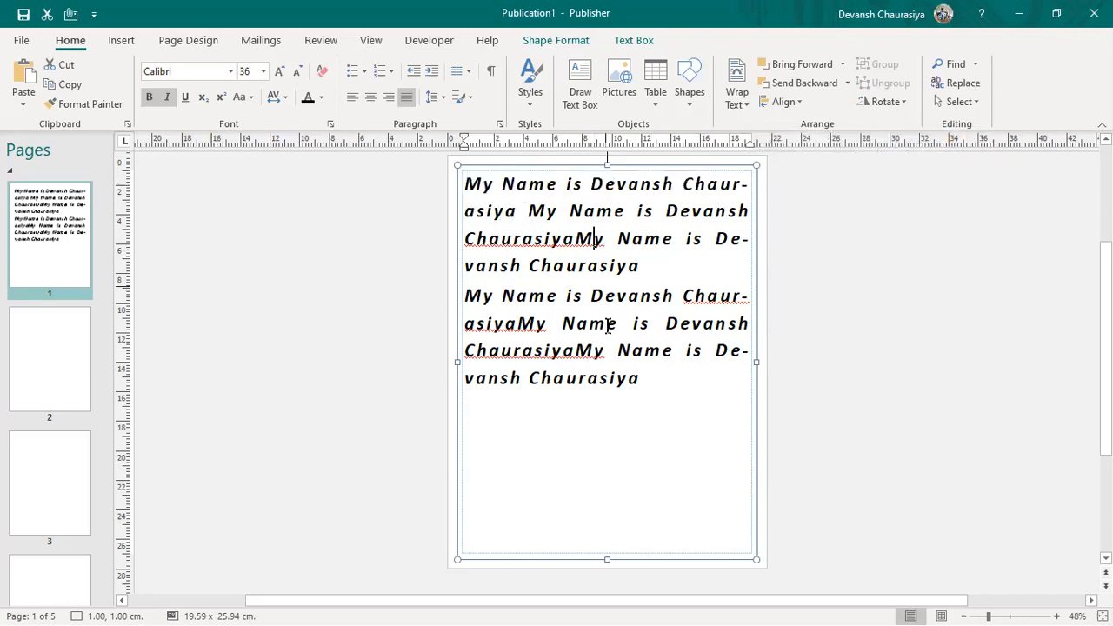
click(462, 70)
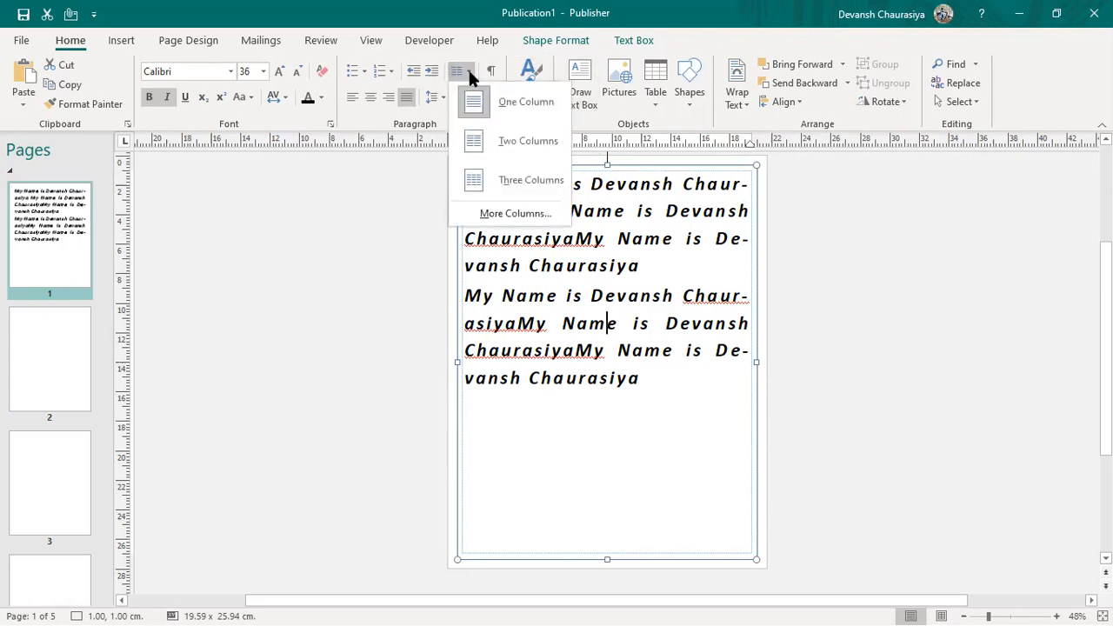
click(524, 143)
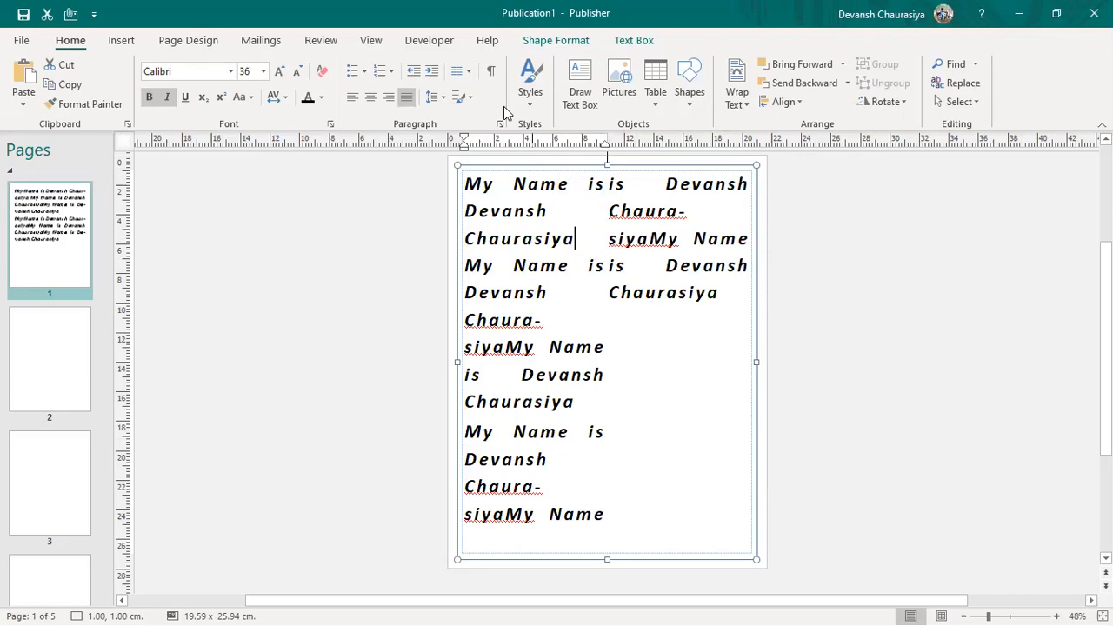
click(459, 70)
click(492, 182)
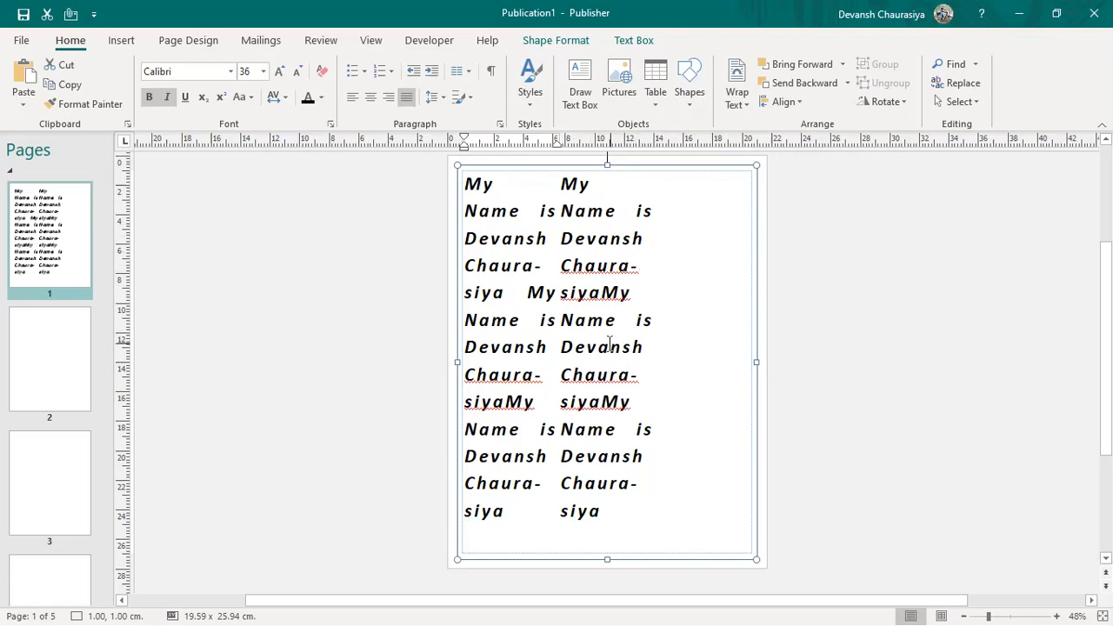
click(668, 212)
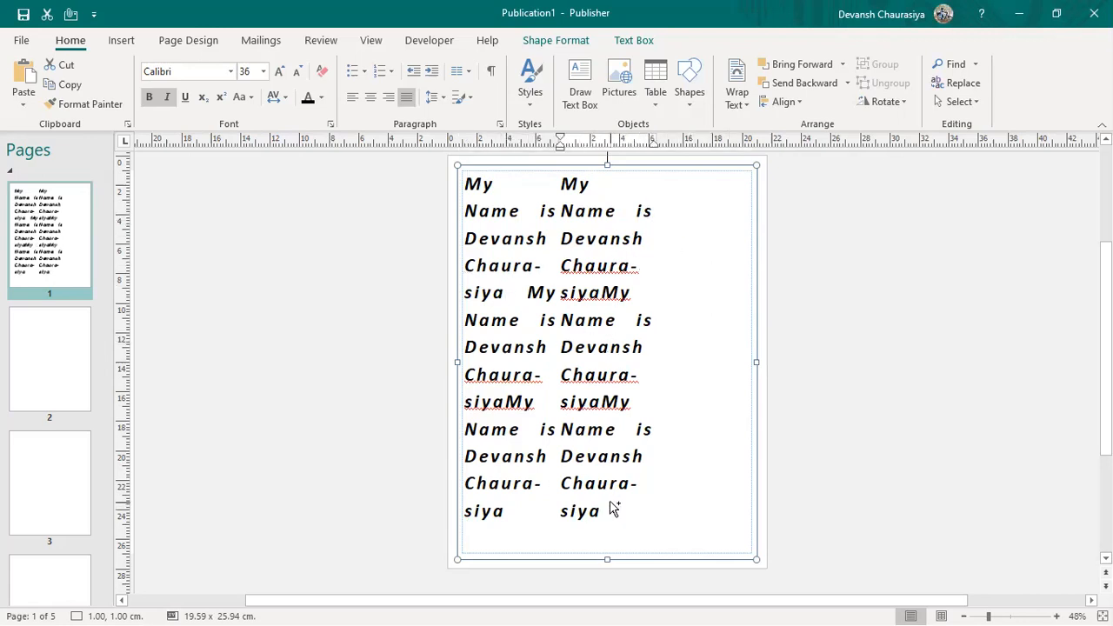
key(ctrl+z)
key(ctrl+z)
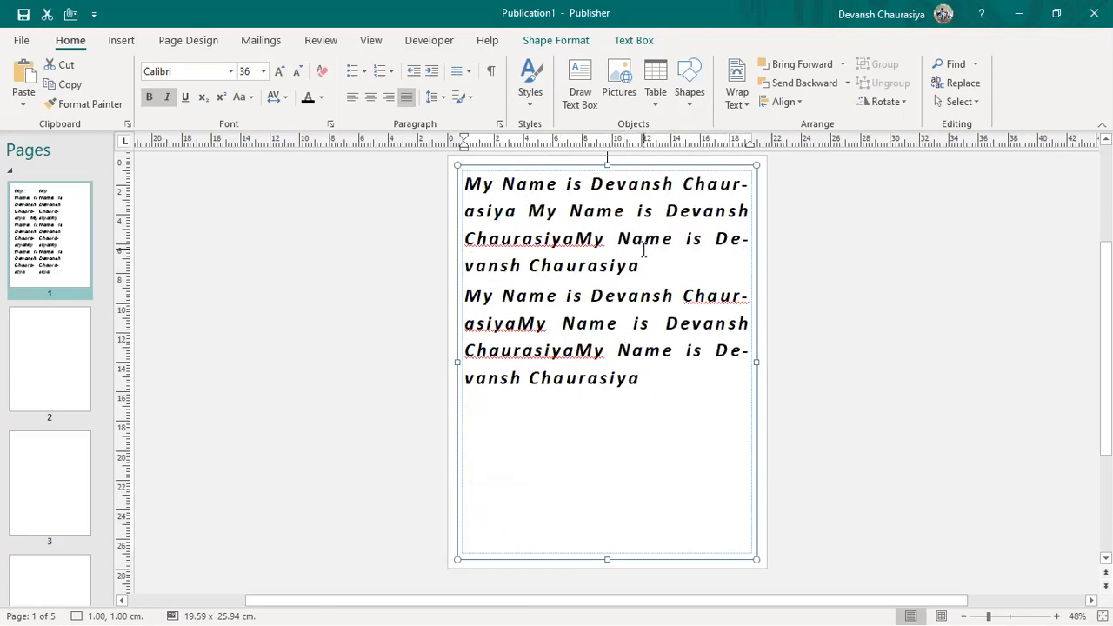
key(ctrl+z)
Step: Center and then left-align all the text in the box
key(ctrl+a)
key(ctrl+e)
key(ctrl+l)
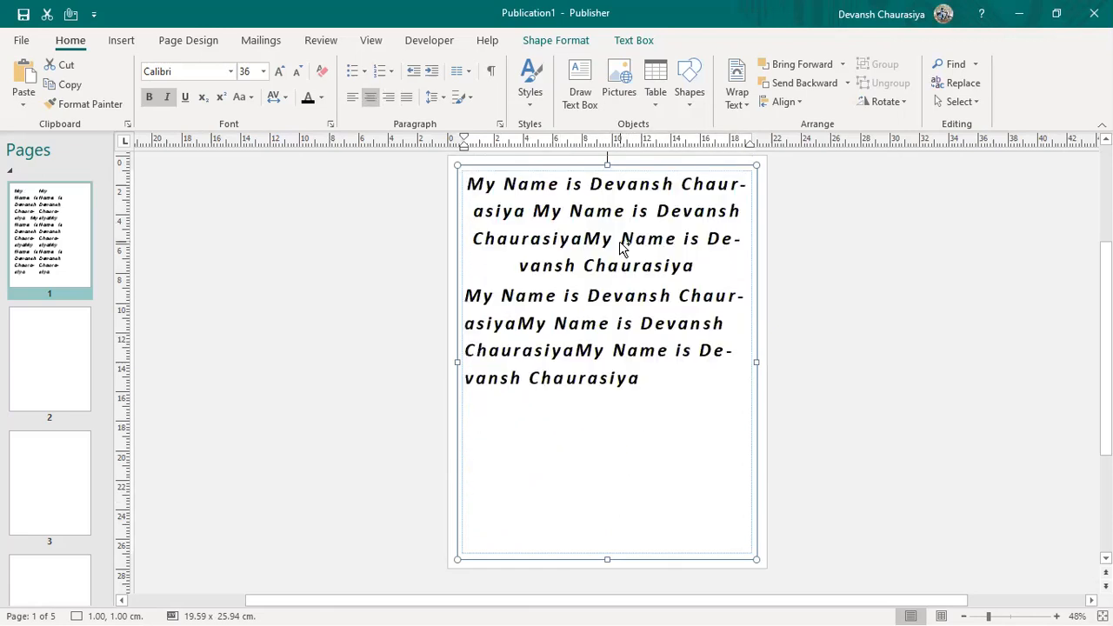
click(639, 251)
Step: Delete all the text and type 'Colum', then undo to restore both paragraphs
key(ctrl+a)
key(Delete)
text(Colum)
key(ctrl+z)
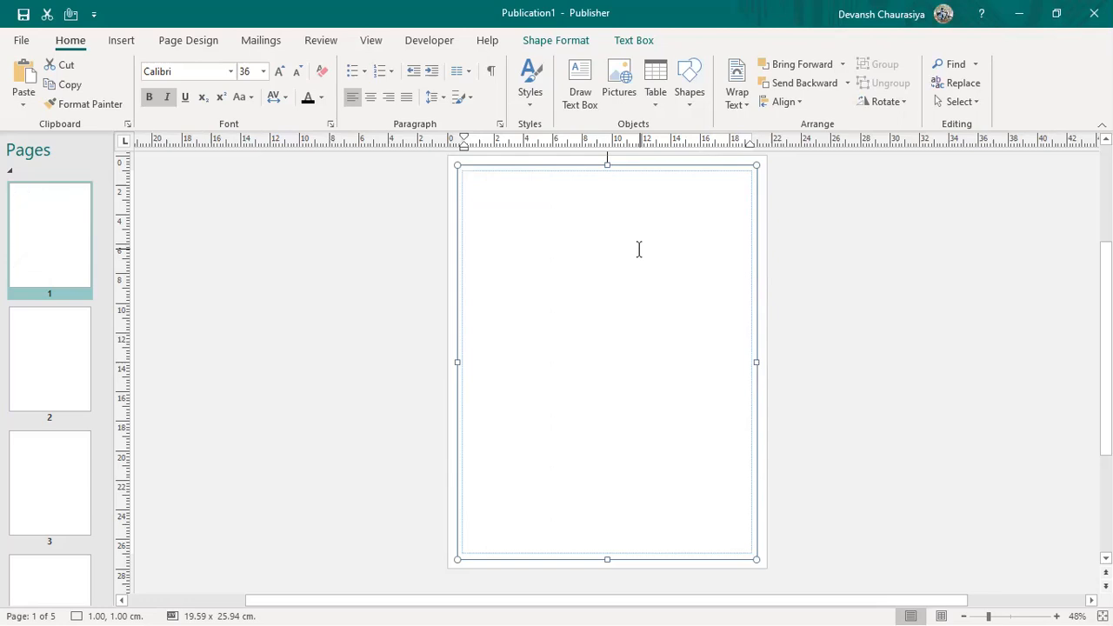
key(ctrl+y)
key(ctrl+z)
key(ctrl+z)
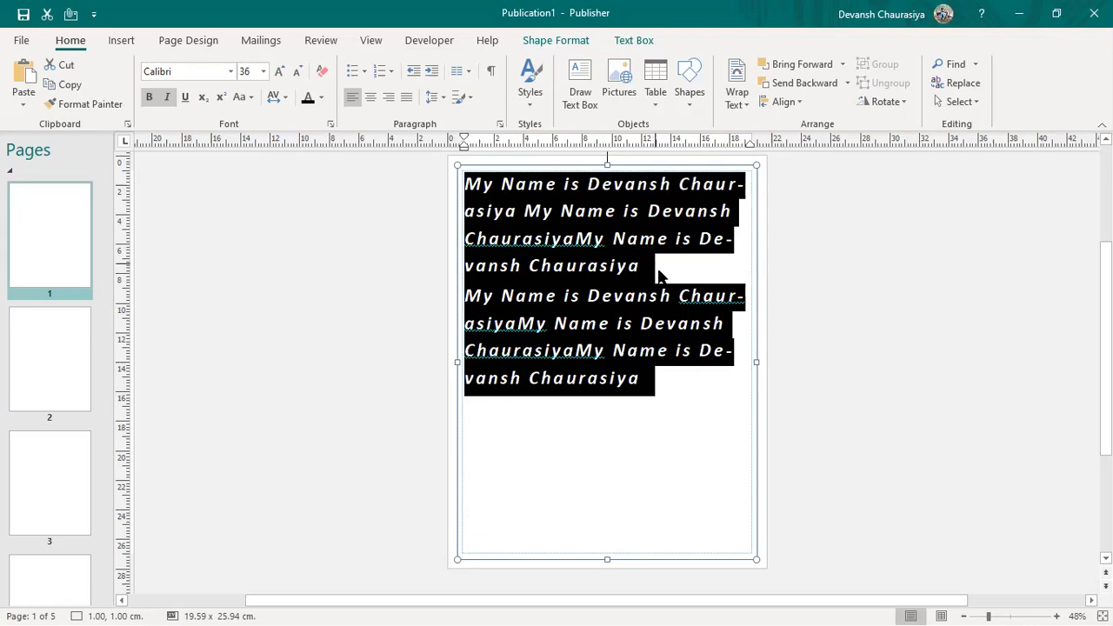
click(658, 266)
drag(604, 369, 459, 298)
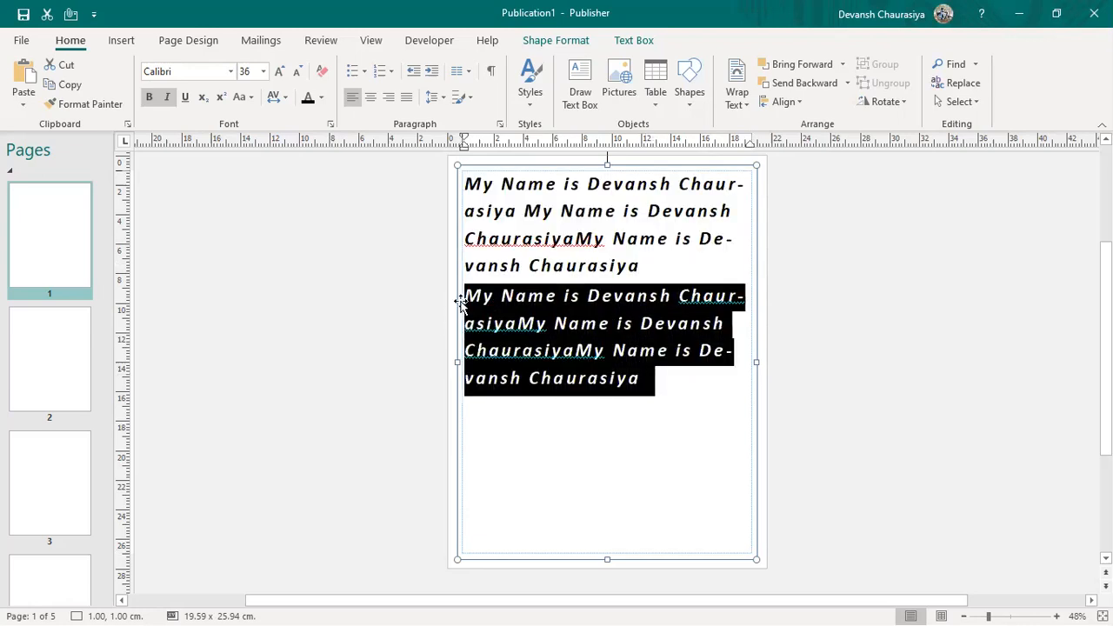
click(680, 297)
Step: Replace paragraph two's repeated surnames with 'I am giving demo for MS publisher Column 1, 2 and'
shift+click(516, 326)
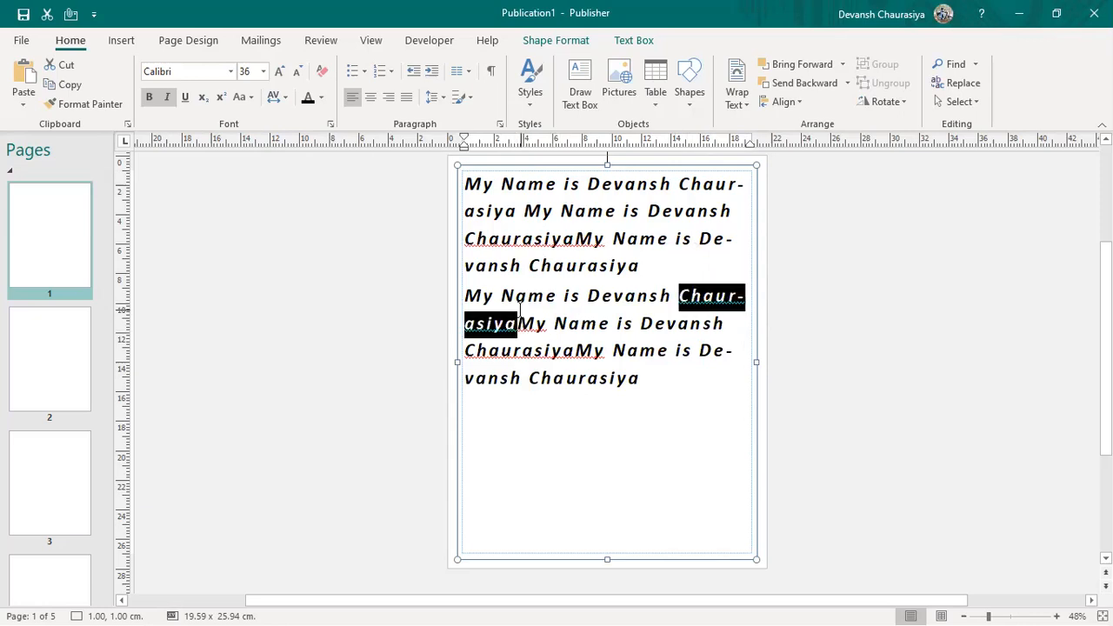
key(Delete)
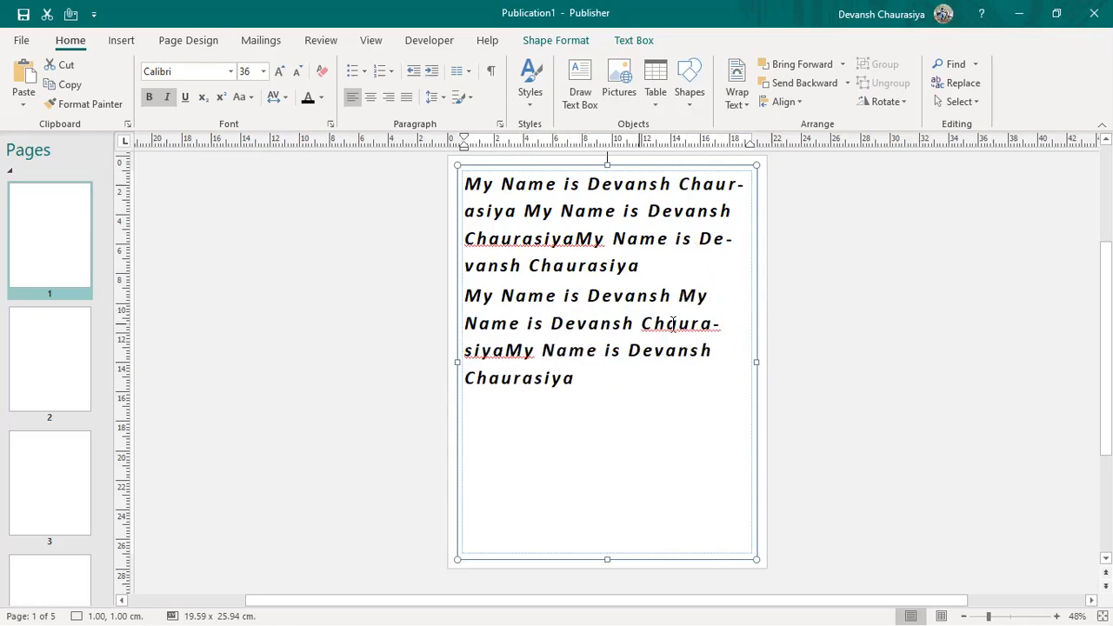
drag(678, 324, 504, 353)
key(Delete)
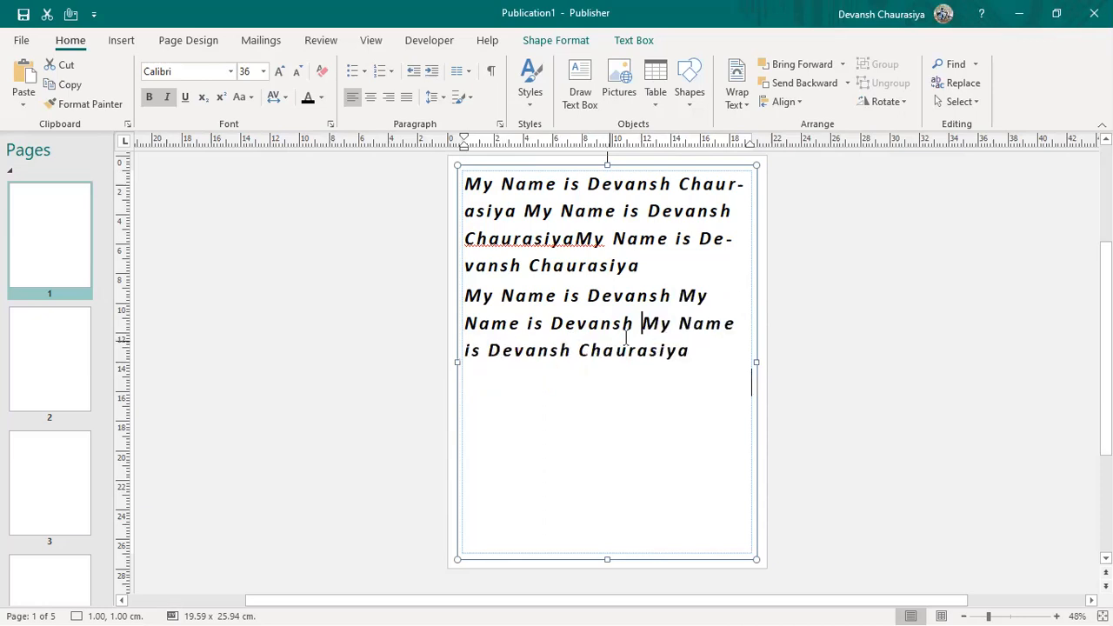
drag(642, 324, 718, 356)
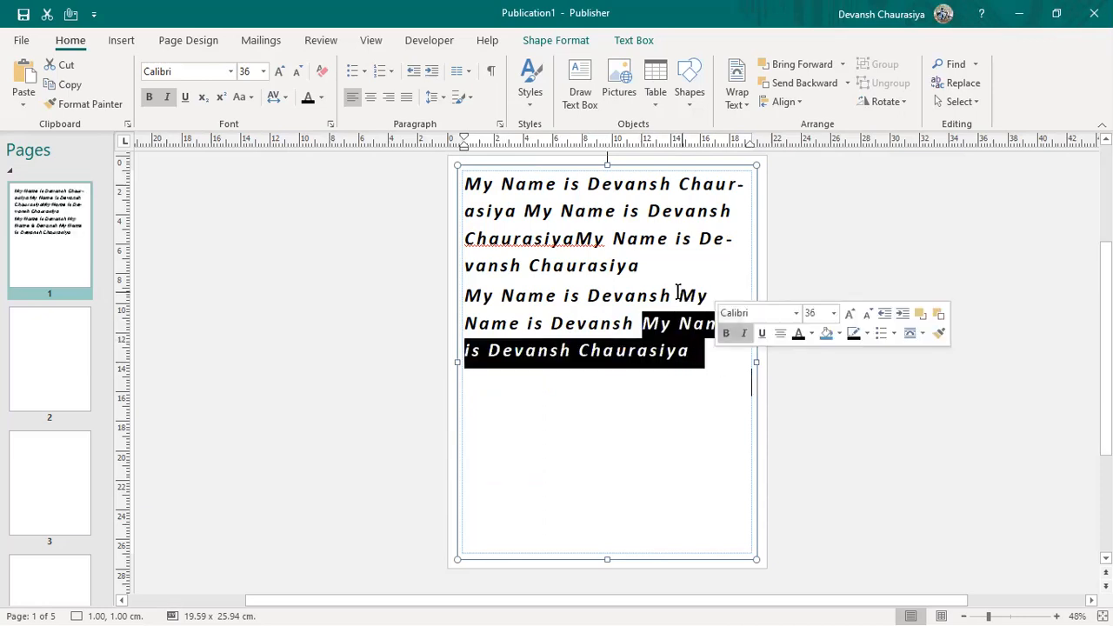
drag(678, 296, 723, 371)
text(I )
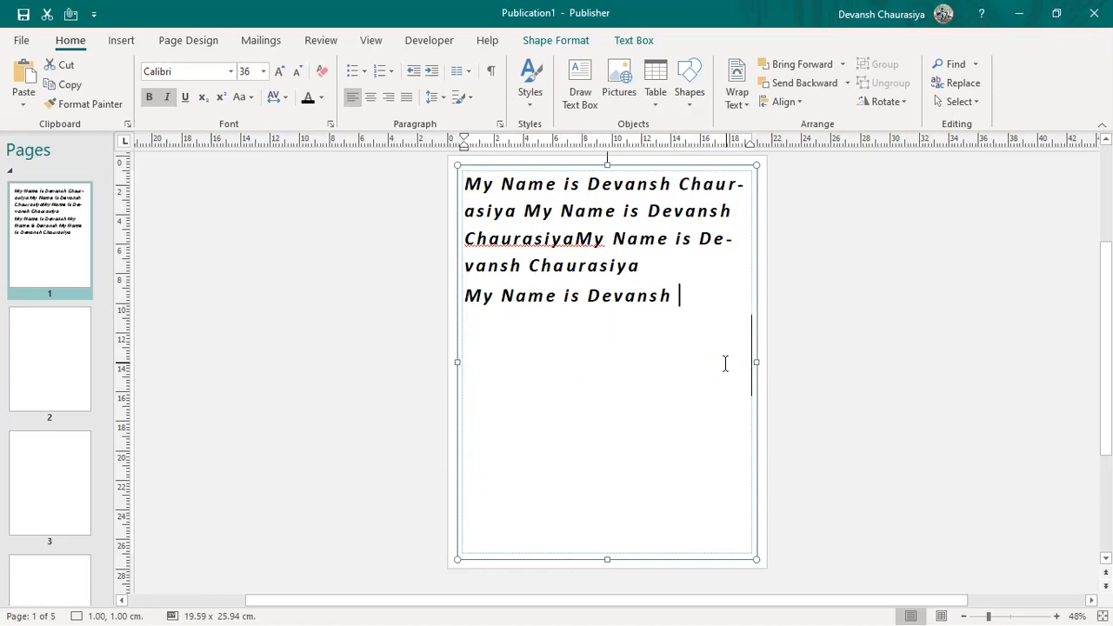
text(. I am giving demo for MS pubsl)
key(BackSpace)
key(BackSpace)
text(lisher)
text( Column 1)
text(, 2 and 3)
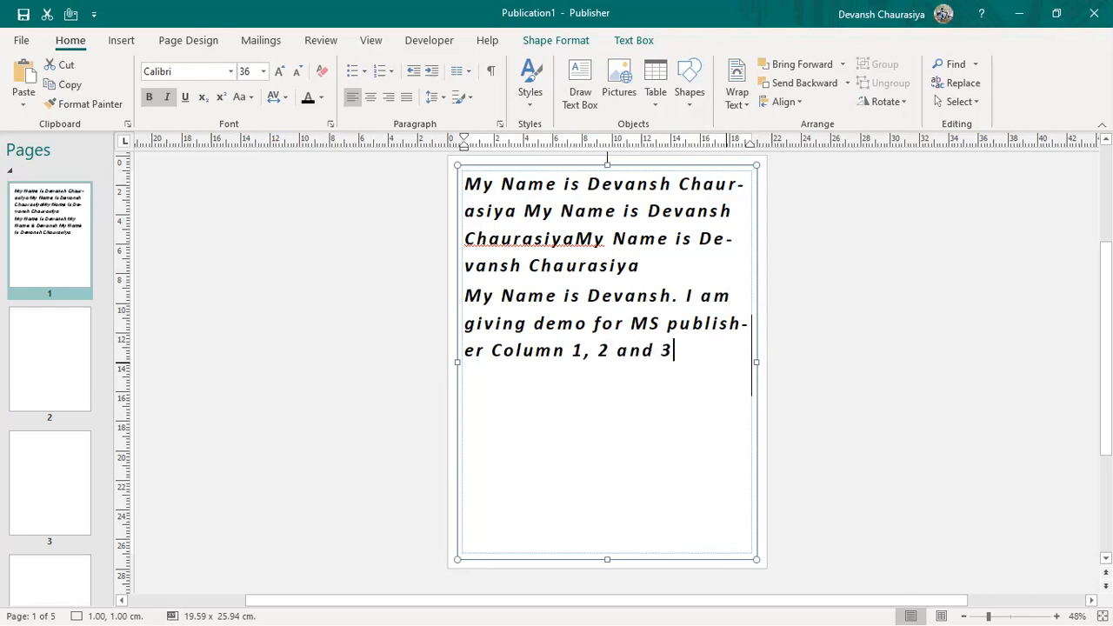
Step: Paste a copy of all the text after 'and 3' and shrink everything to 32 pt
drag(673, 350, 453, 189)
key(ctrl+c)
click(692, 347)
key(ctrl+v)
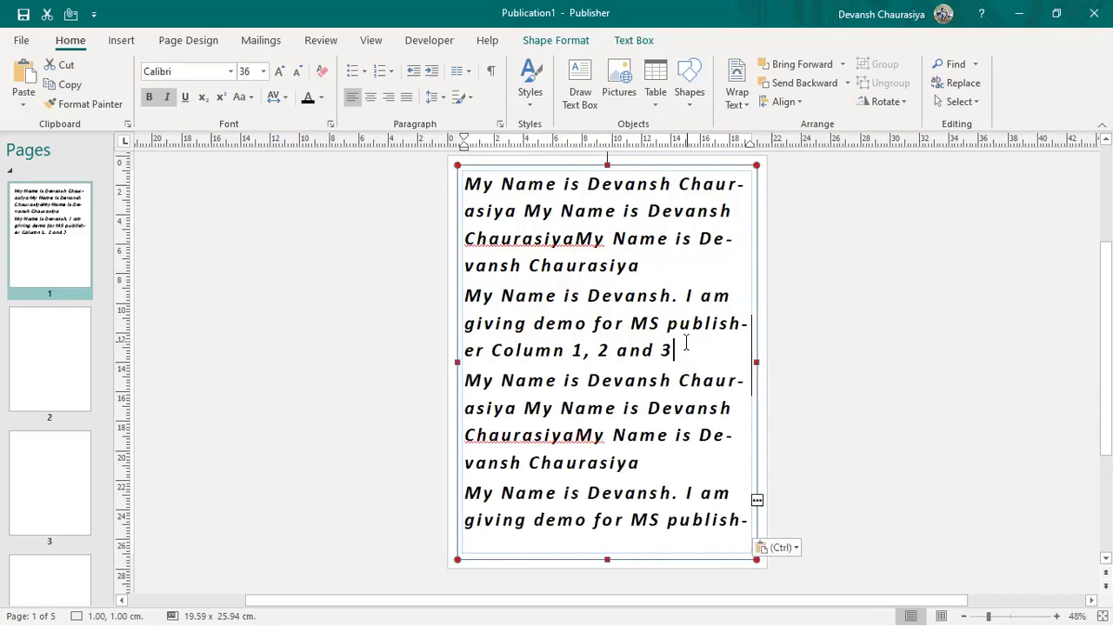
key(ctrl+a)
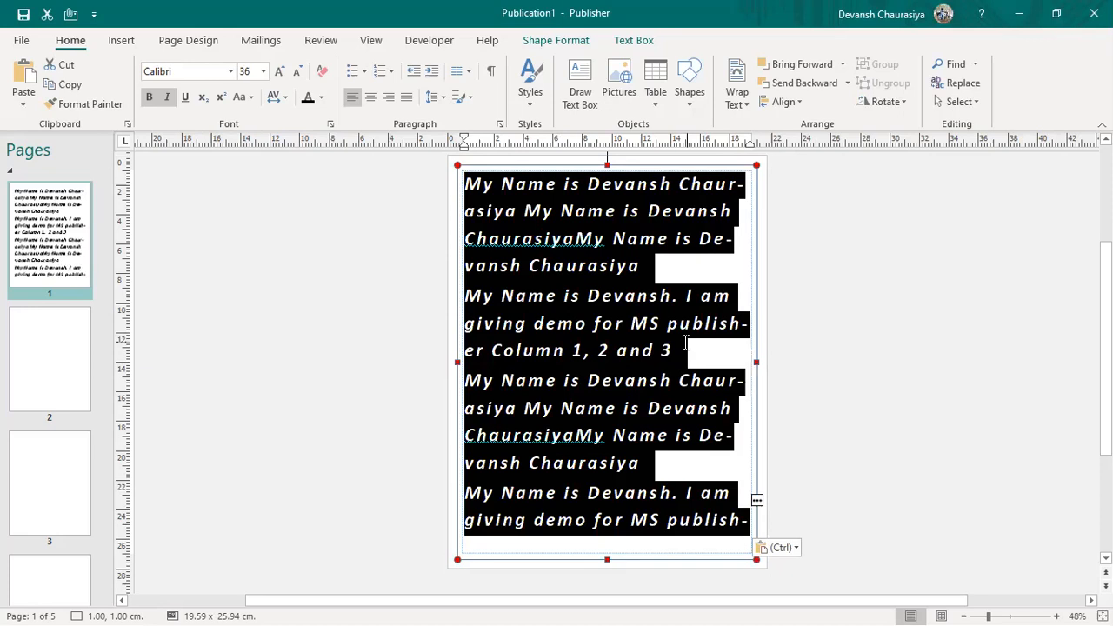
key(ctrl+bracketleft)
key(ctrl+bracketleft)
key(ctrl+bracketleft)
key(ctrl+bracketleft)
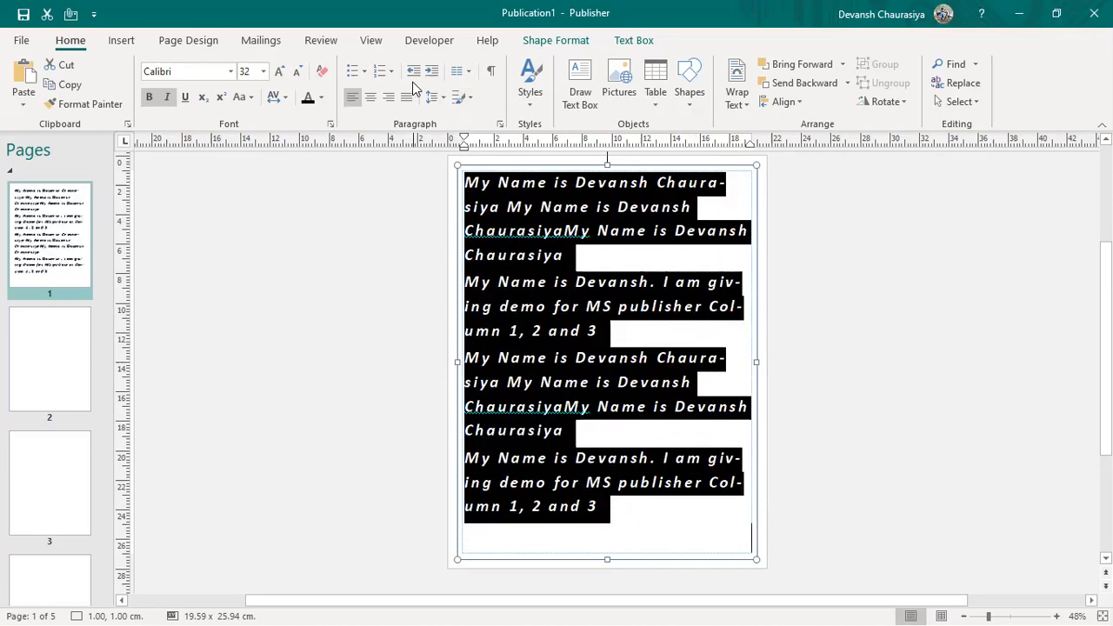
click(566, 231)
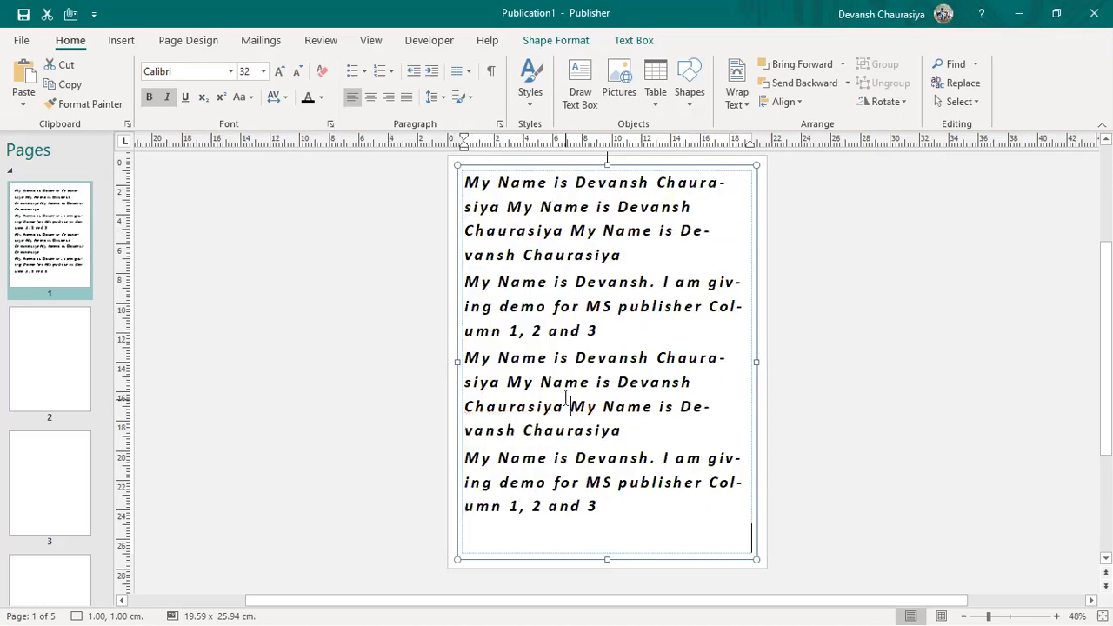
key(ctrl+a)
Step: Flow the text into two columns, then change it to three columns
click(461, 71)
click(515, 143)
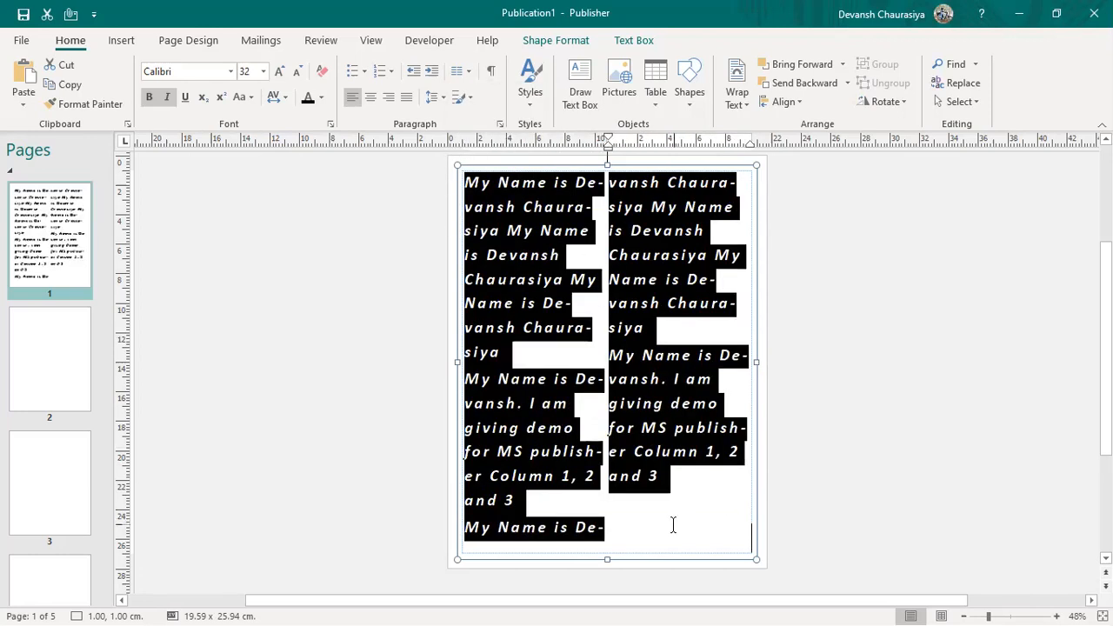
click(470, 70)
click(505, 186)
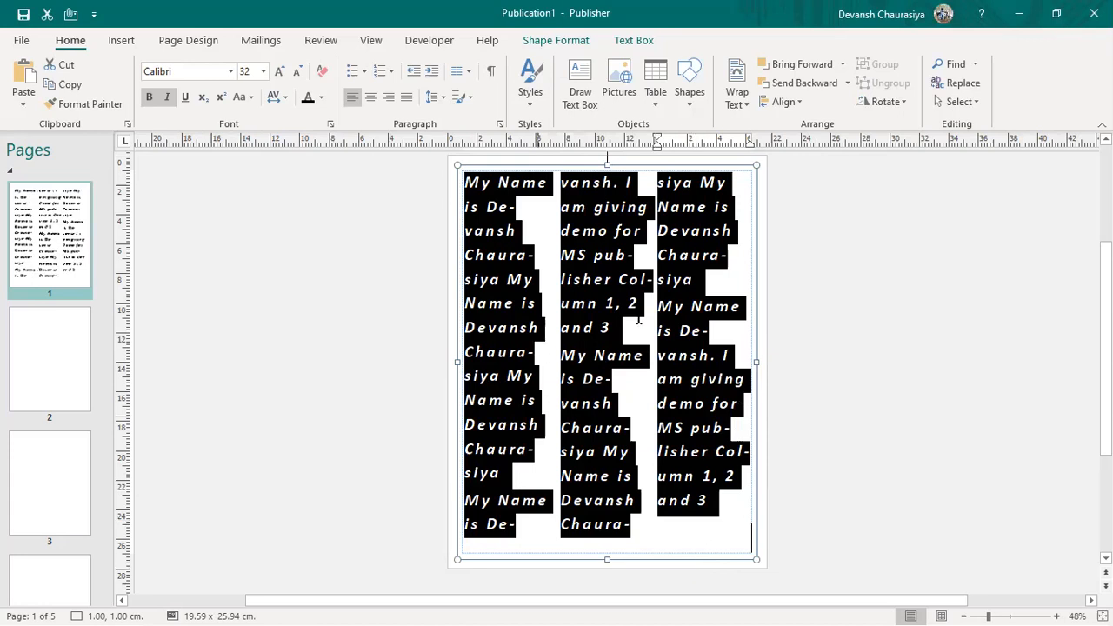
click(531, 100)
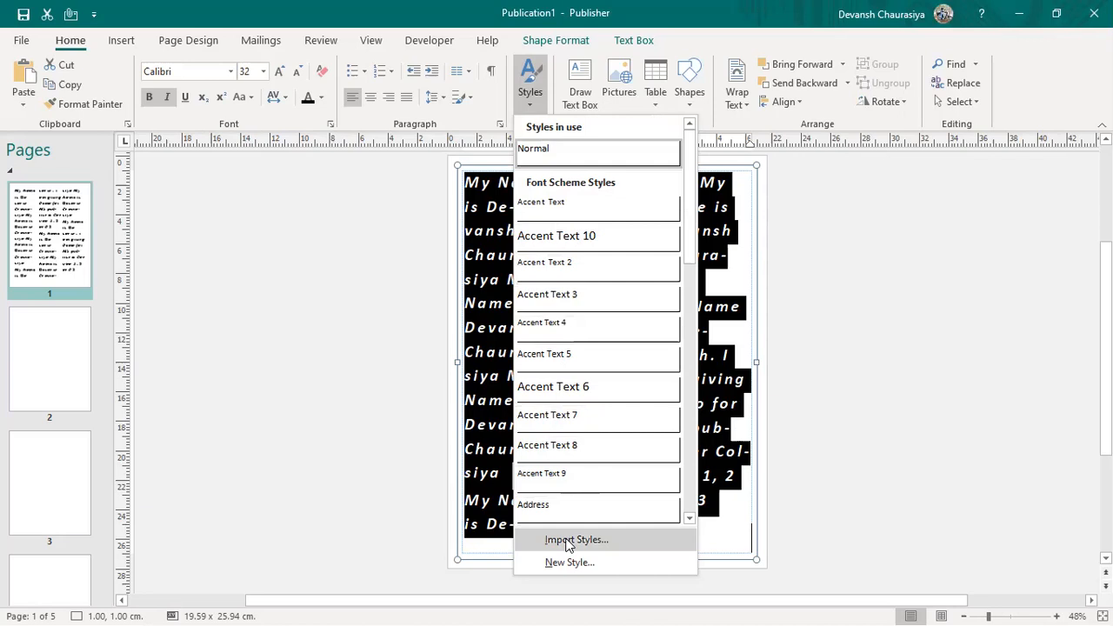
click(562, 448)
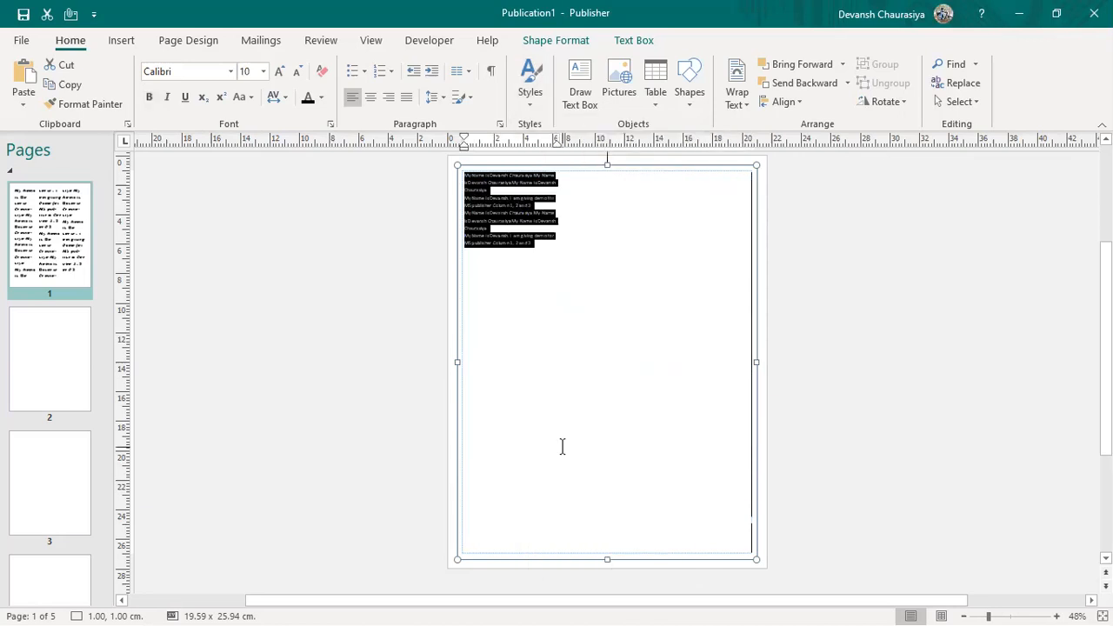
click(530, 101)
click(551, 245)
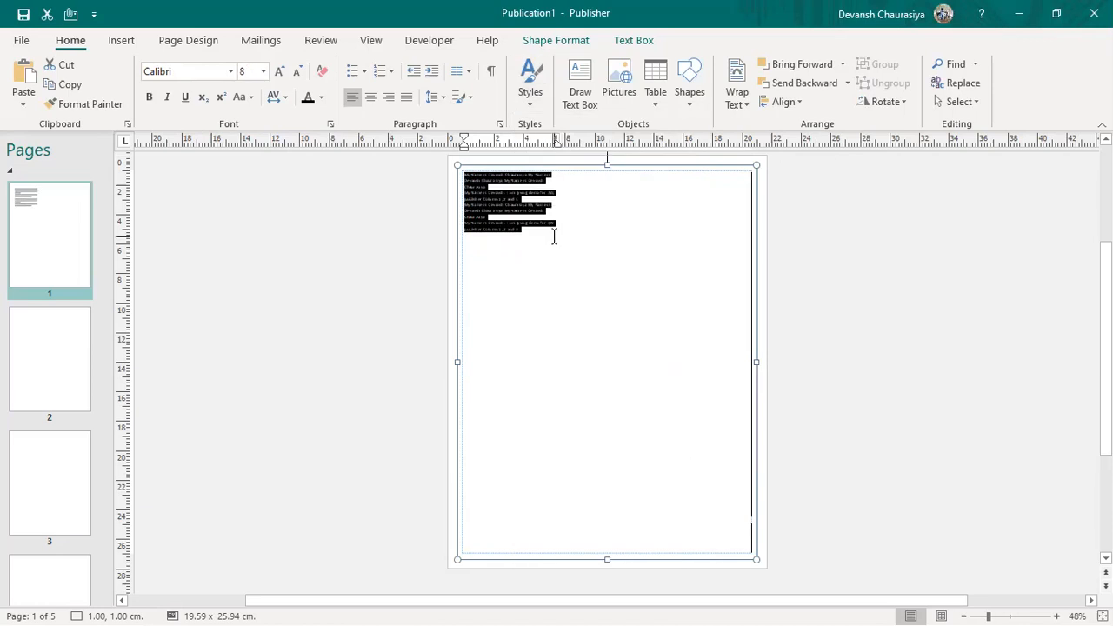
key(ctrl+z)
key(ctrl+z)
key(ctrl+a)
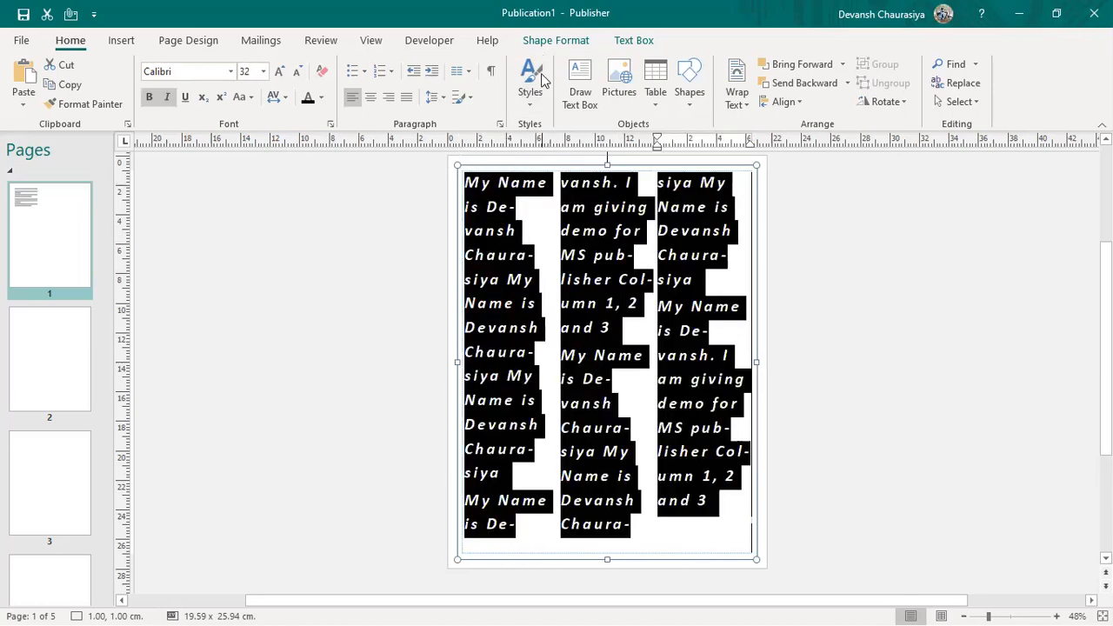
click(319, 264)
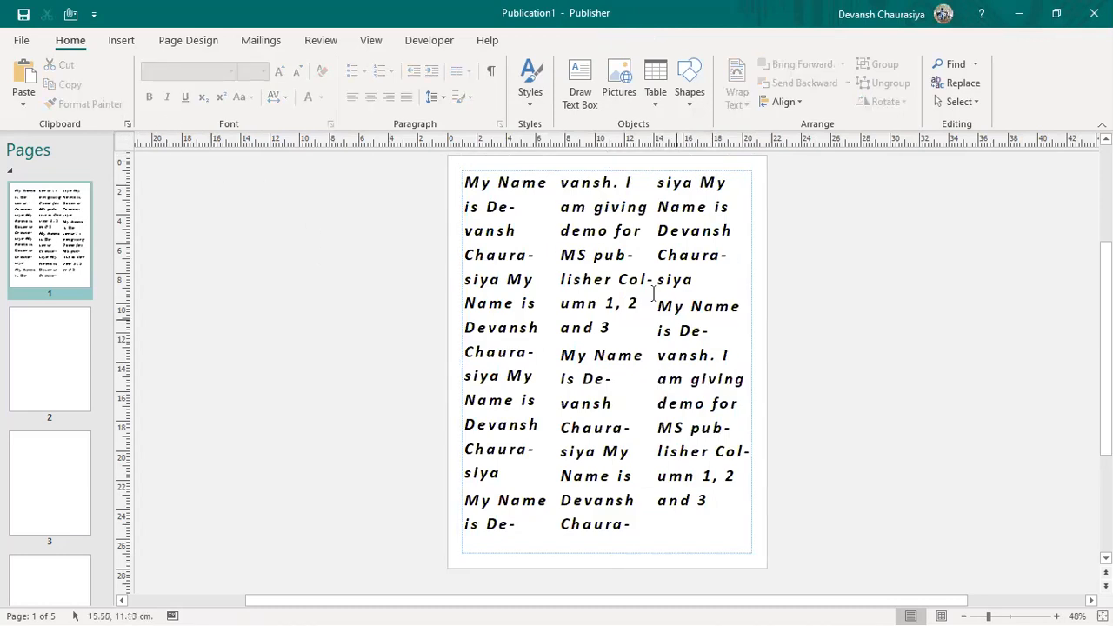
Step: Select the first name in column 1 and toggle its bold off and back on
click(564, 243)
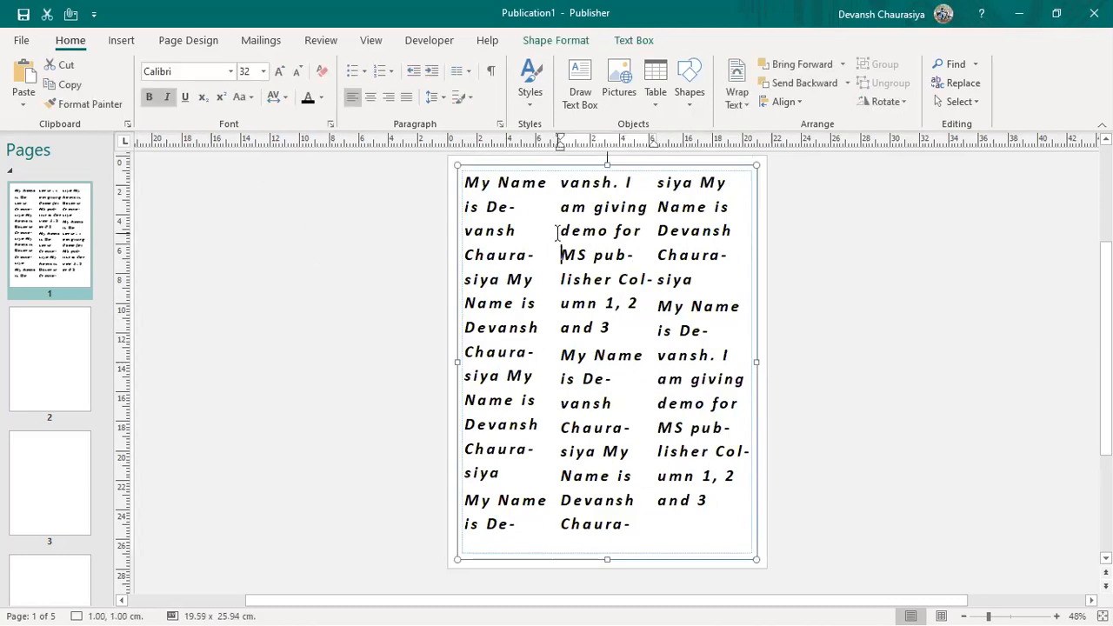
double_click(524, 183)
click(489, 205)
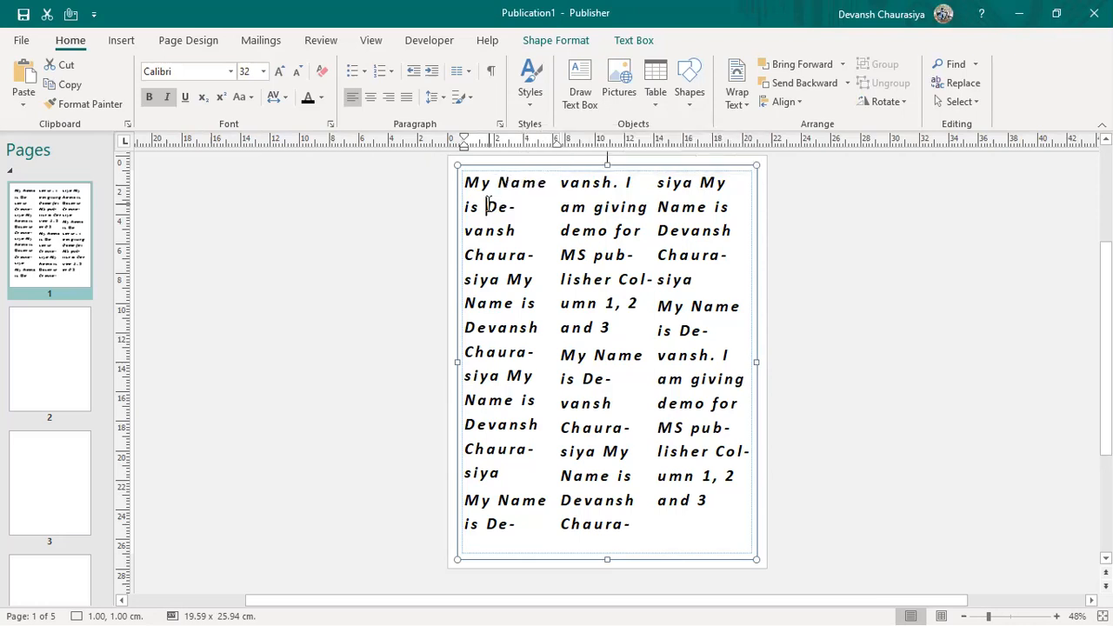
double_click(517, 230)
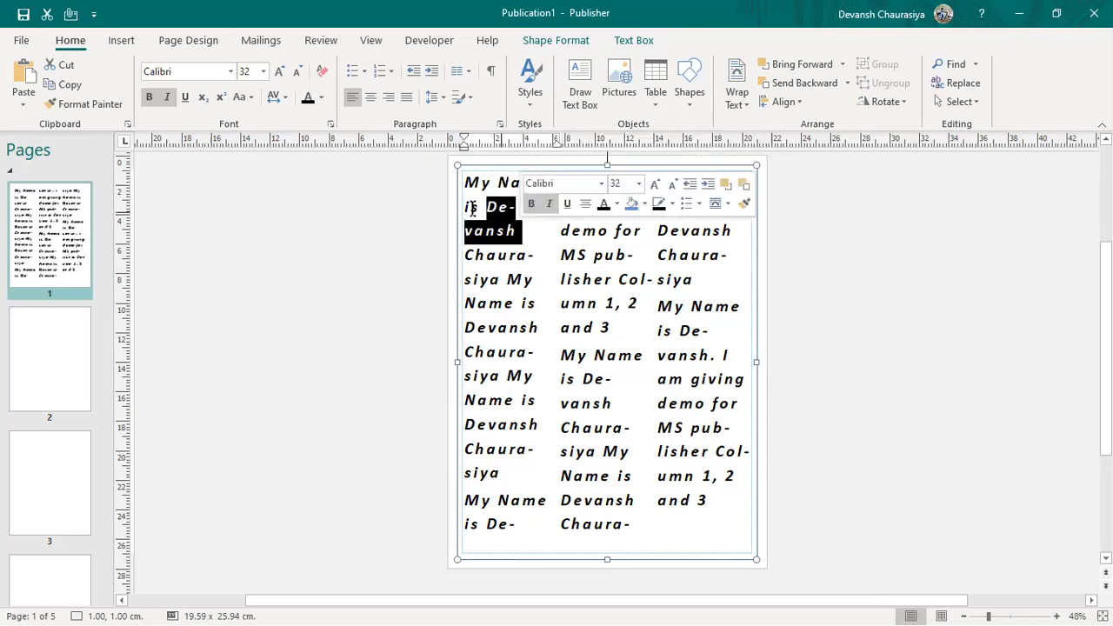
click(150, 101)
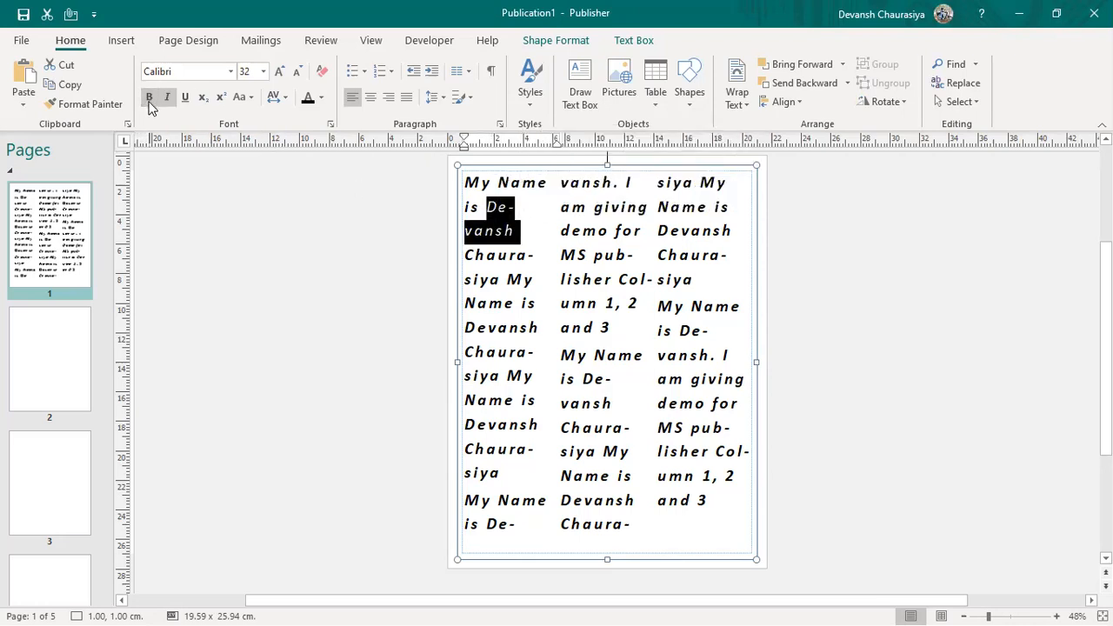
key(ctrl+b)
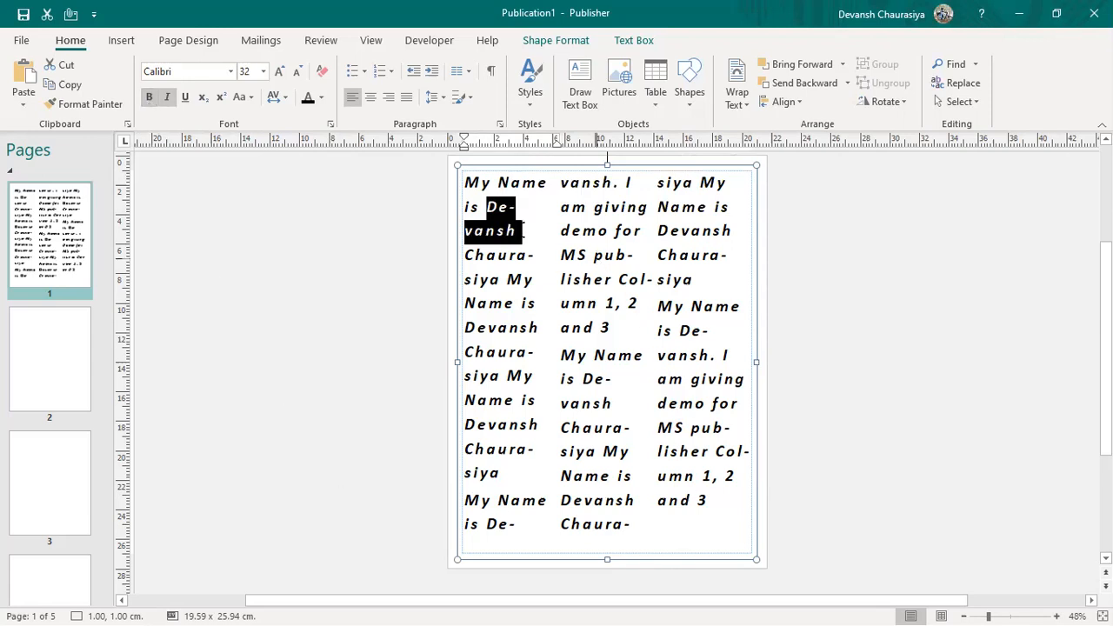
Step: Colour the full name in column 1's opening lines red and underline it
click(490, 205)
drag(489, 206, 520, 246)
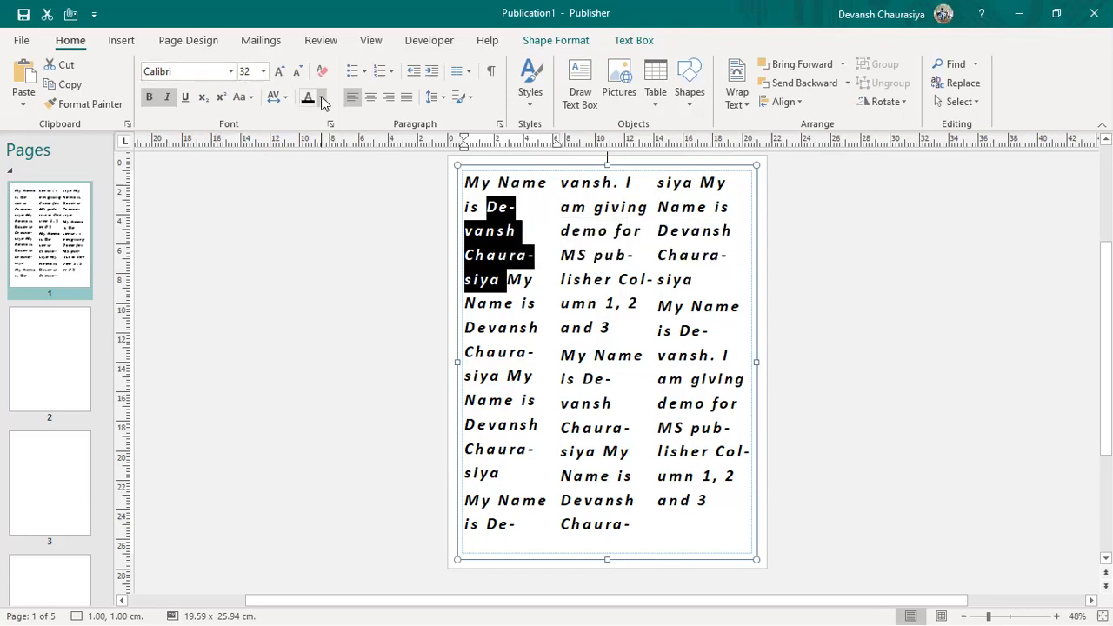
click(321, 97)
click(322, 140)
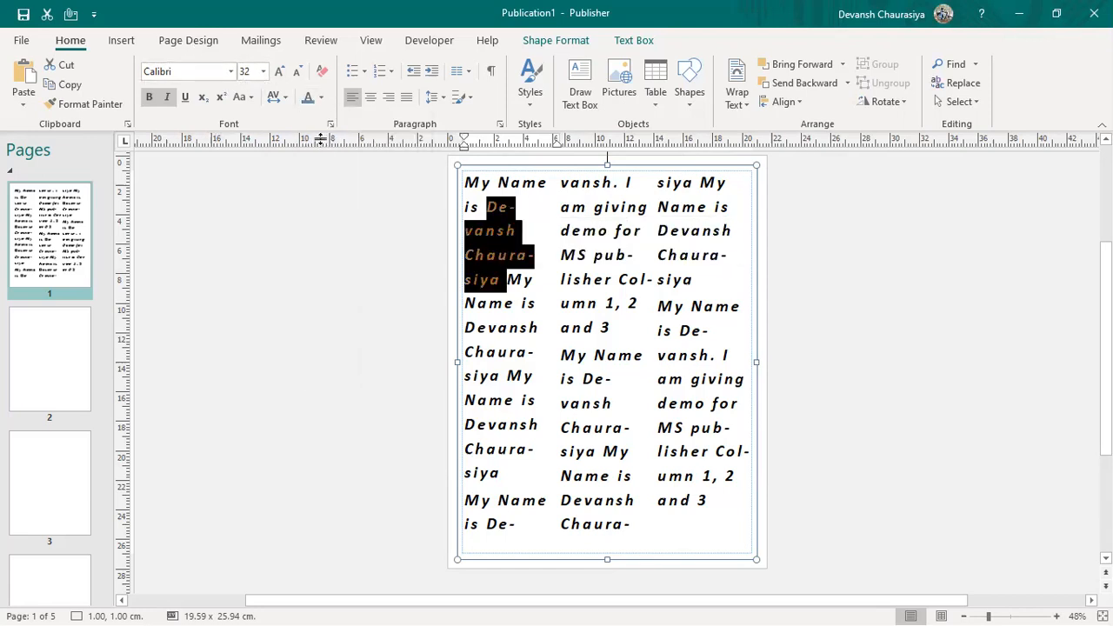
click(321, 98)
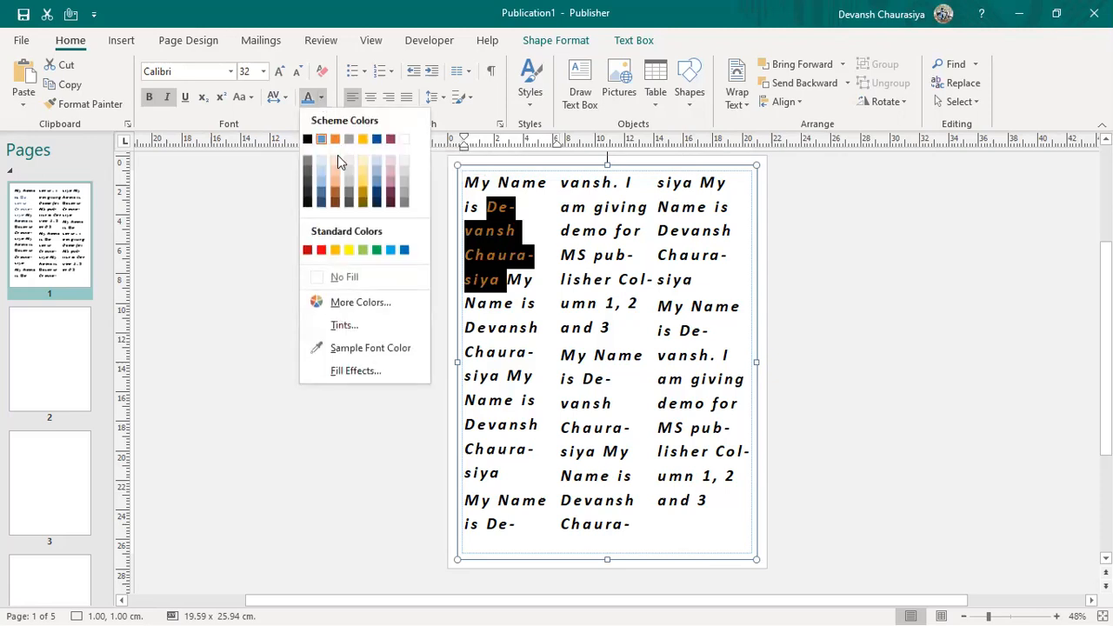
key(Escape)
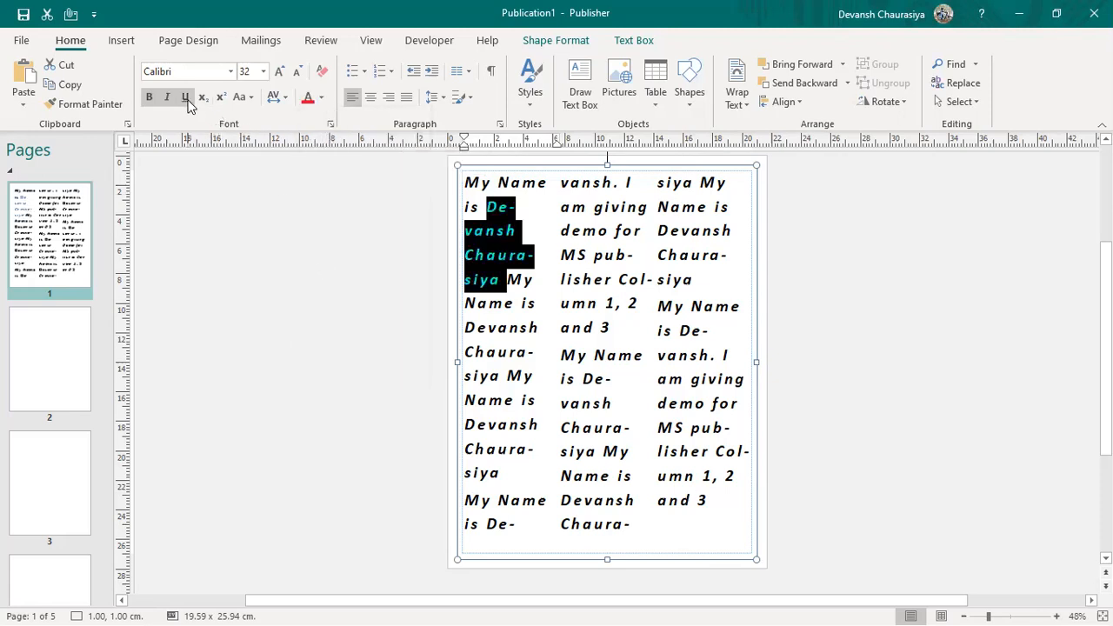
click(185, 98)
click(488, 352)
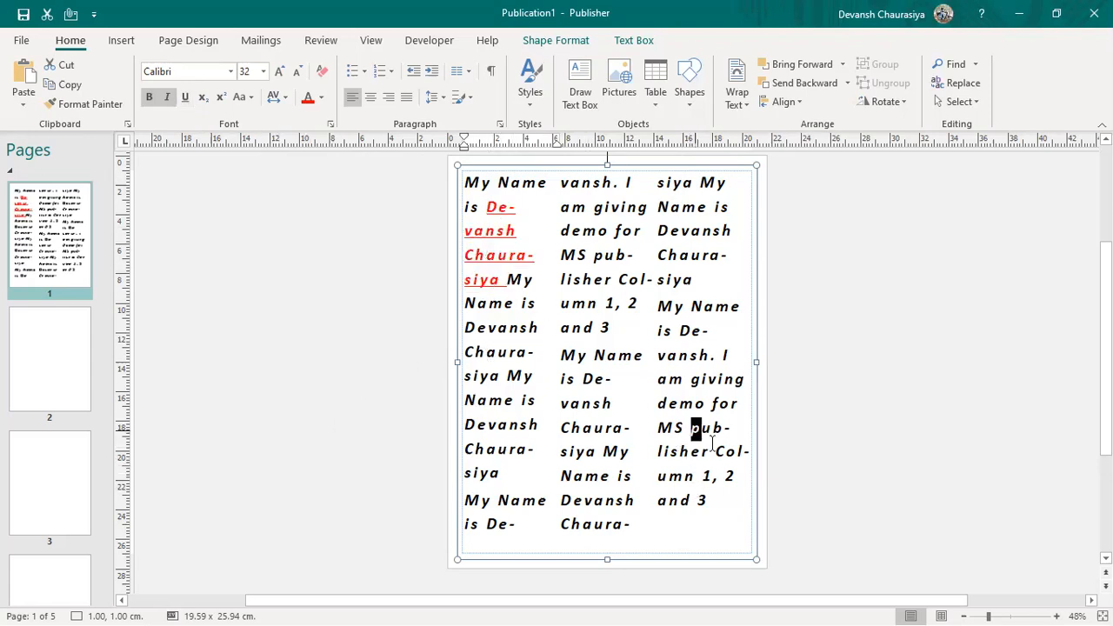
drag(691, 428, 715, 452)
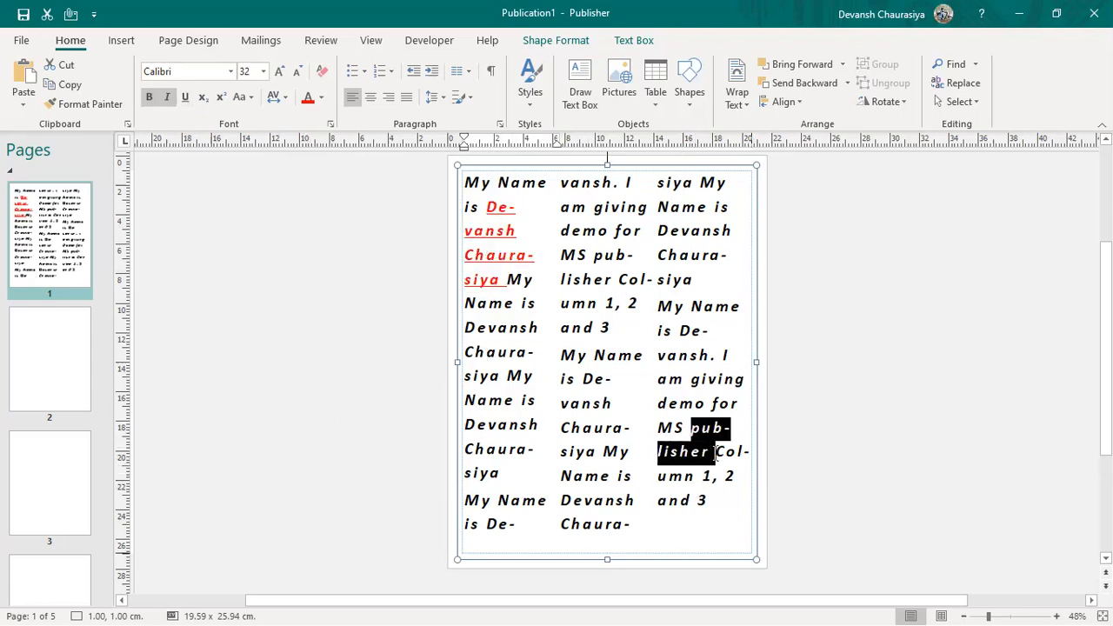
click(492, 231)
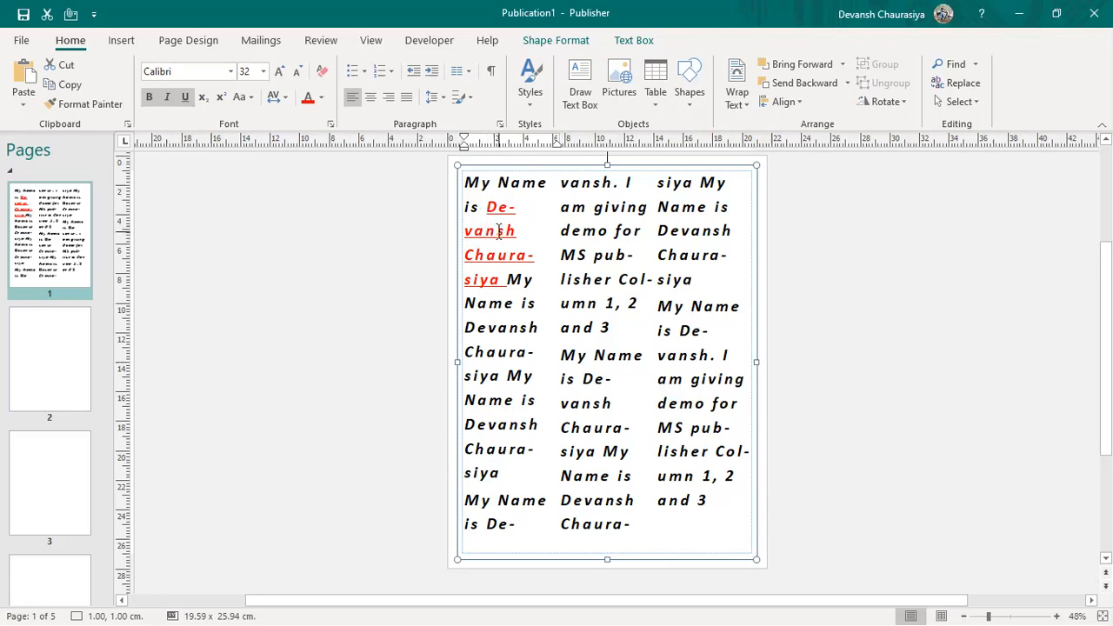
click(91, 107)
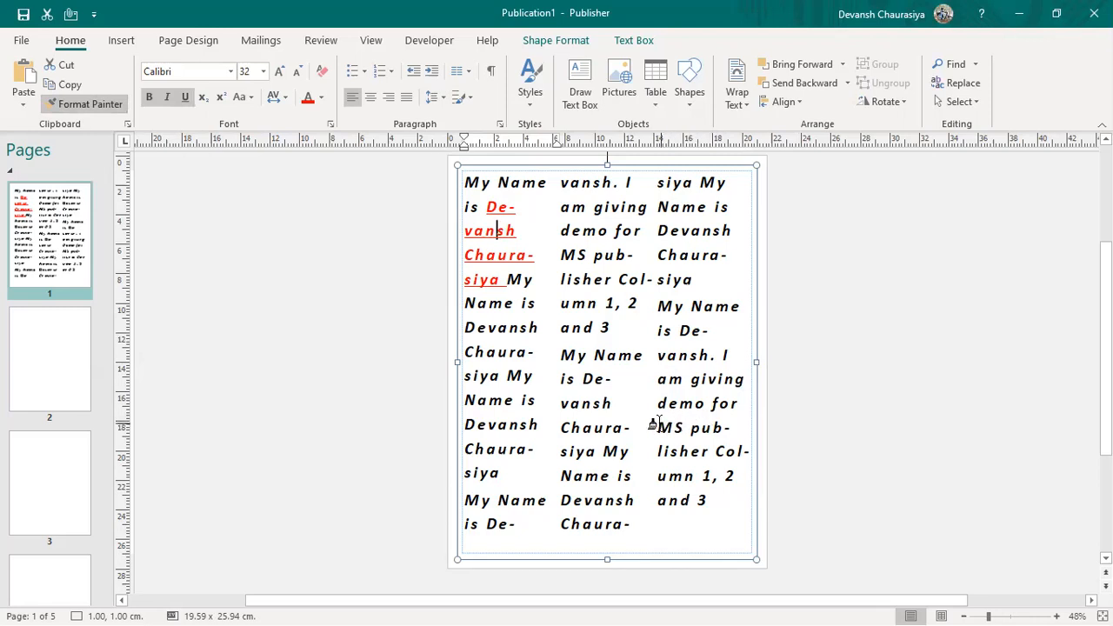
drag(659, 427, 707, 450)
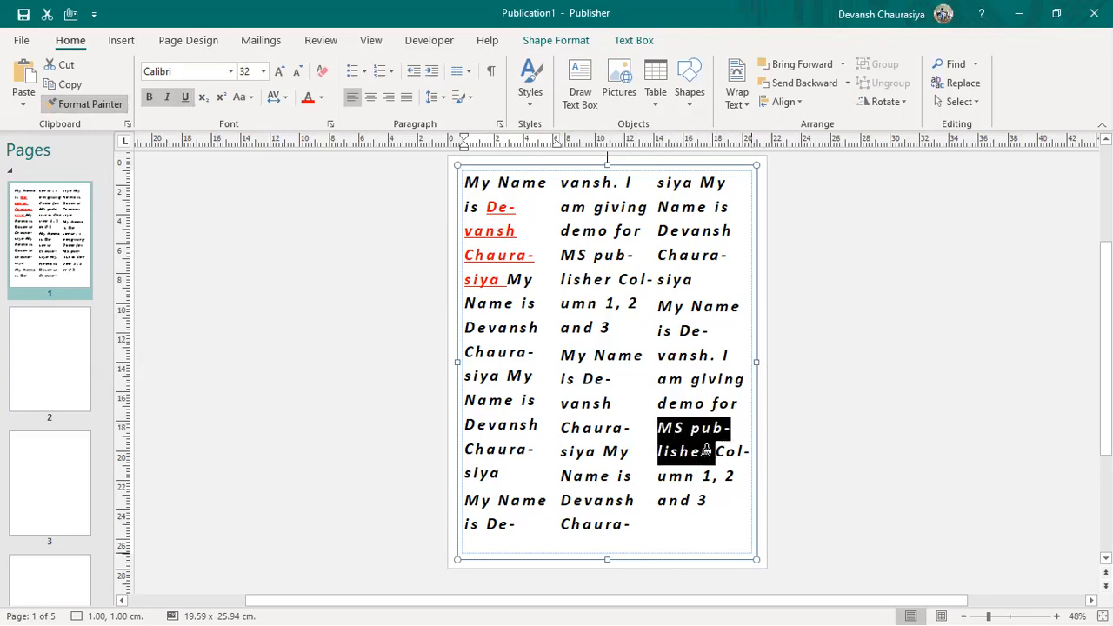
drag(706, 450, 707, 471)
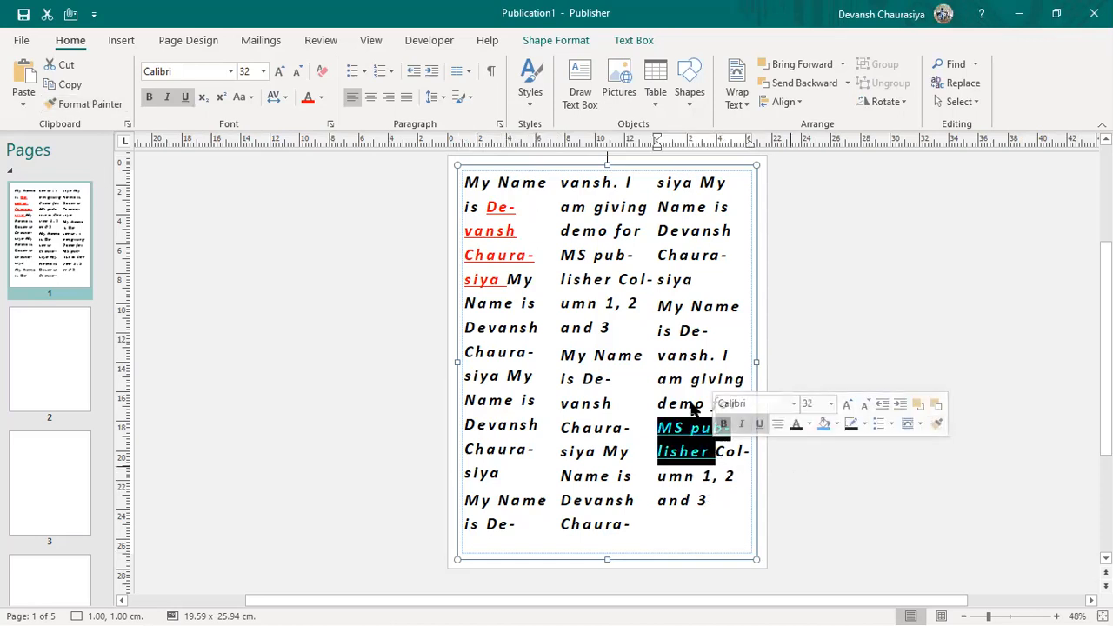
click(662, 427)
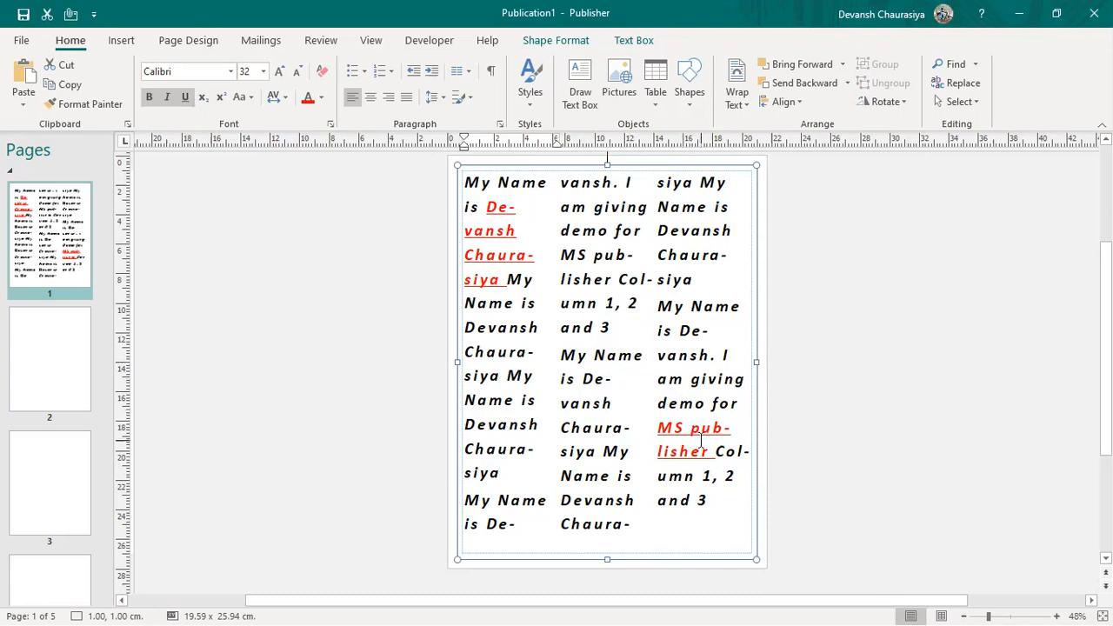
drag(704, 485, 720, 520)
click(713, 543)
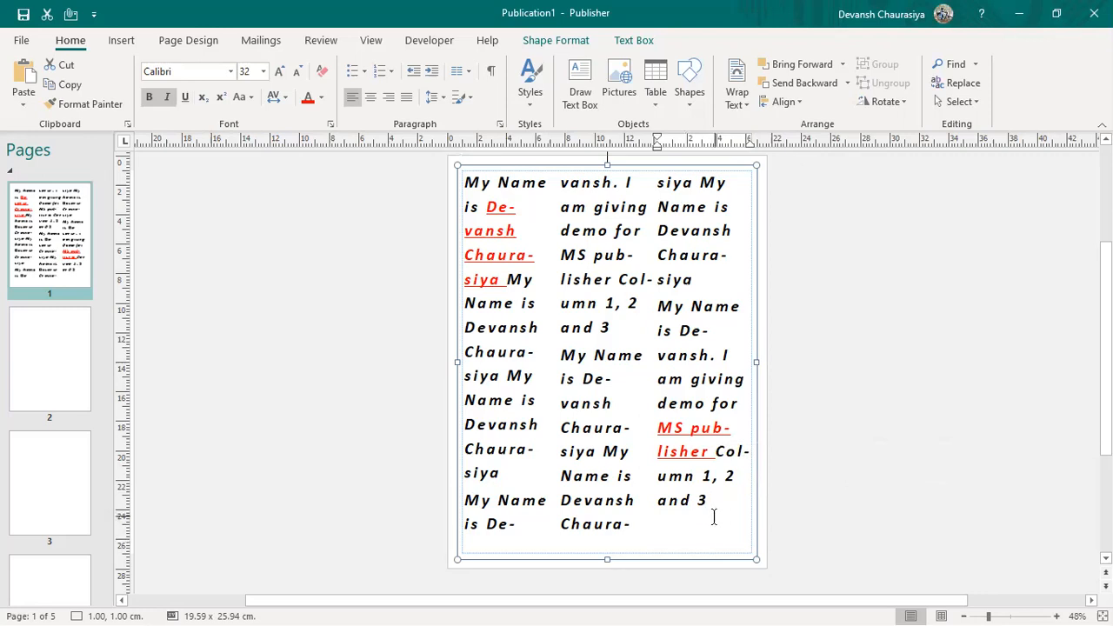
key(ctrl+z)
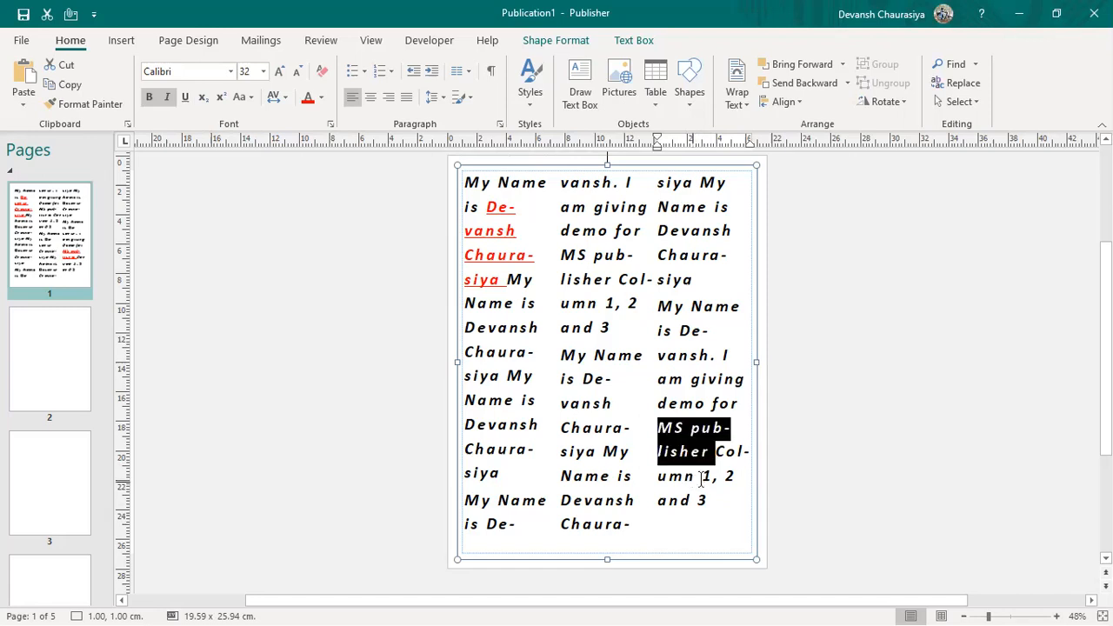
click(707, 448)
Step: Use Format Painter to copy the red underline onto column 3's name, MS pub-lisher, and My Name is
click(484, 231)
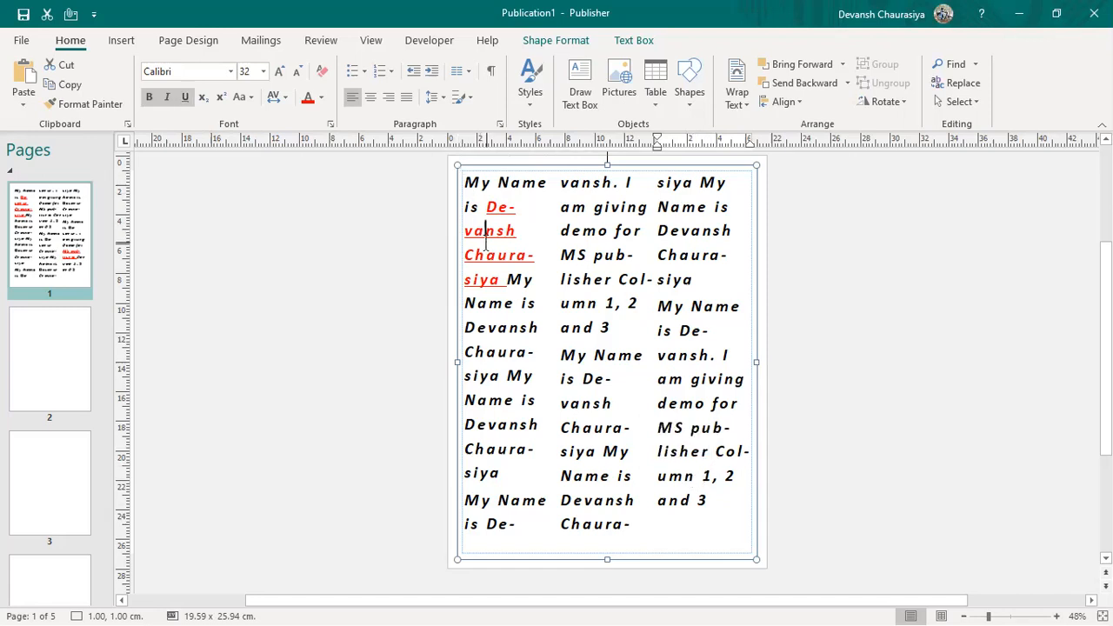
click(90, 112)
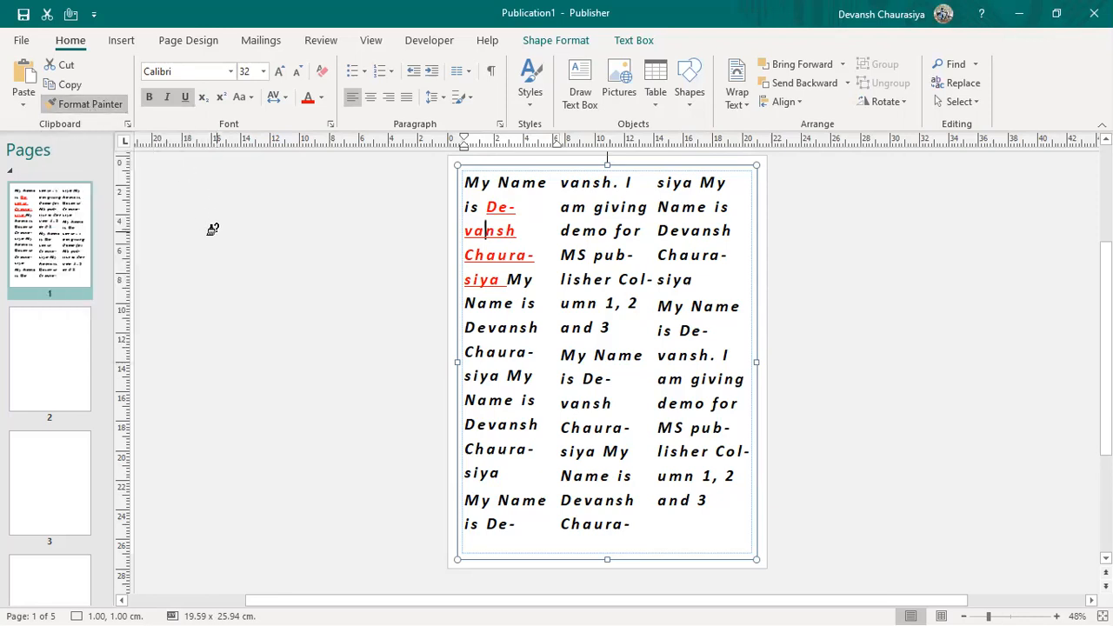
drag(680, 331, 718, 369)
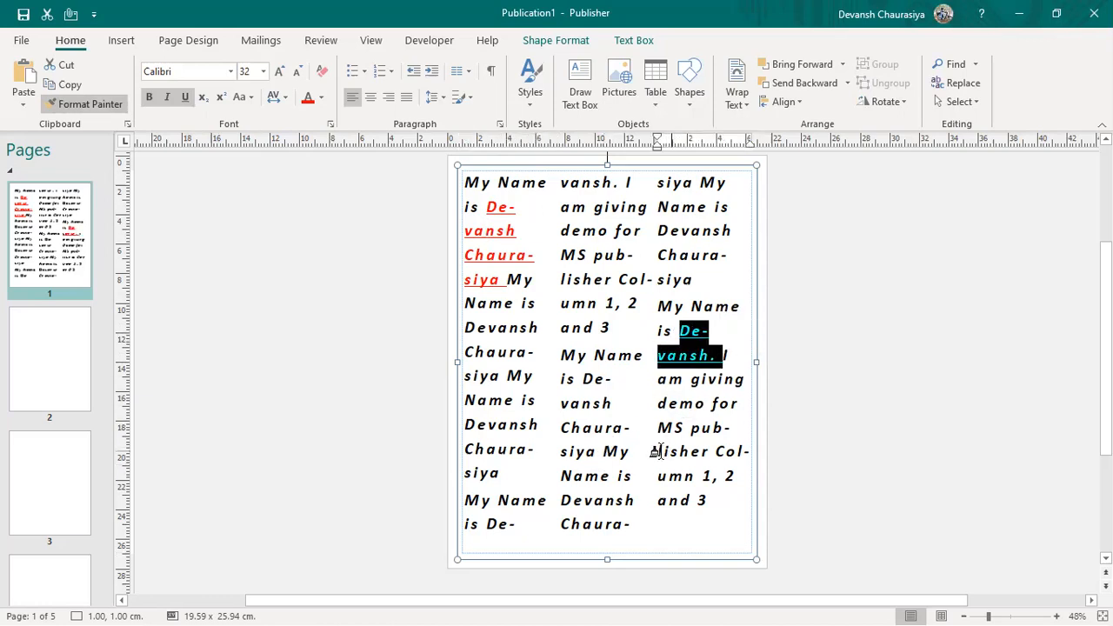
drag(658, 427, 714, 453)
mouse_move(508, 375)
mouse_down()
mouse_move(512, 415)
mouse_move(534, 425)
mouse_up()
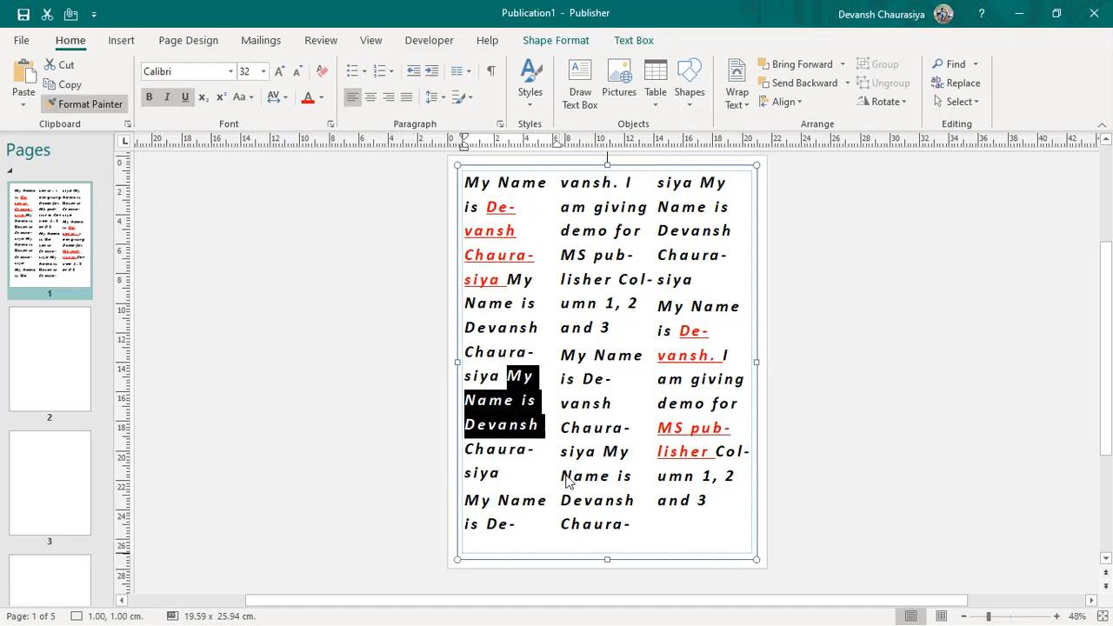
Step: Stop format painting, deselect the text box, and switch to the Word notes
click(537, 468)
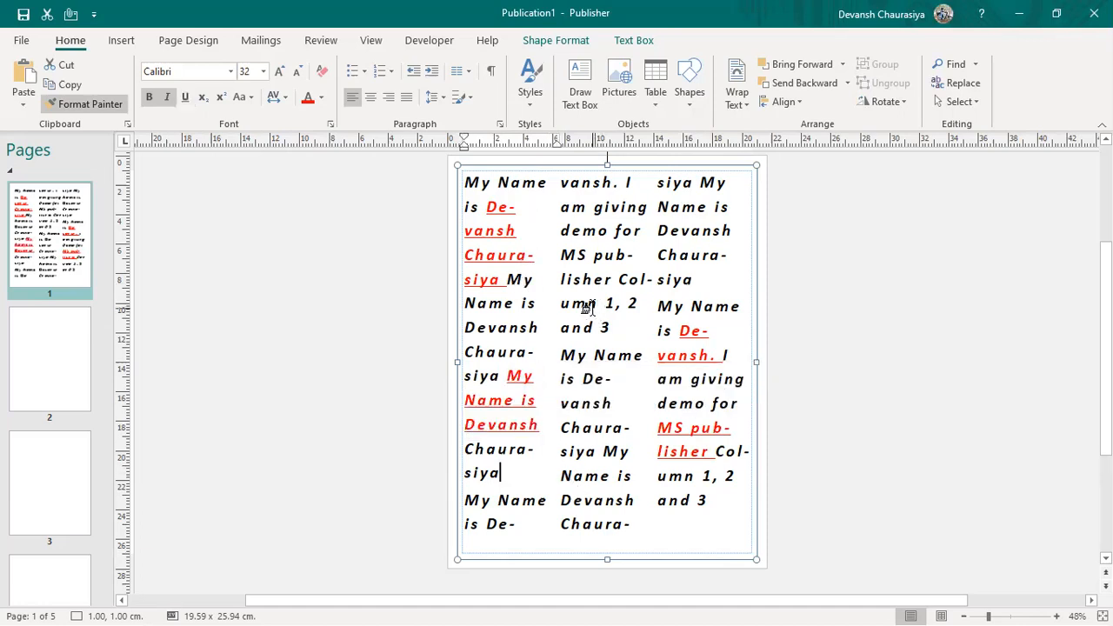
key(Escape)
click(776, 553)
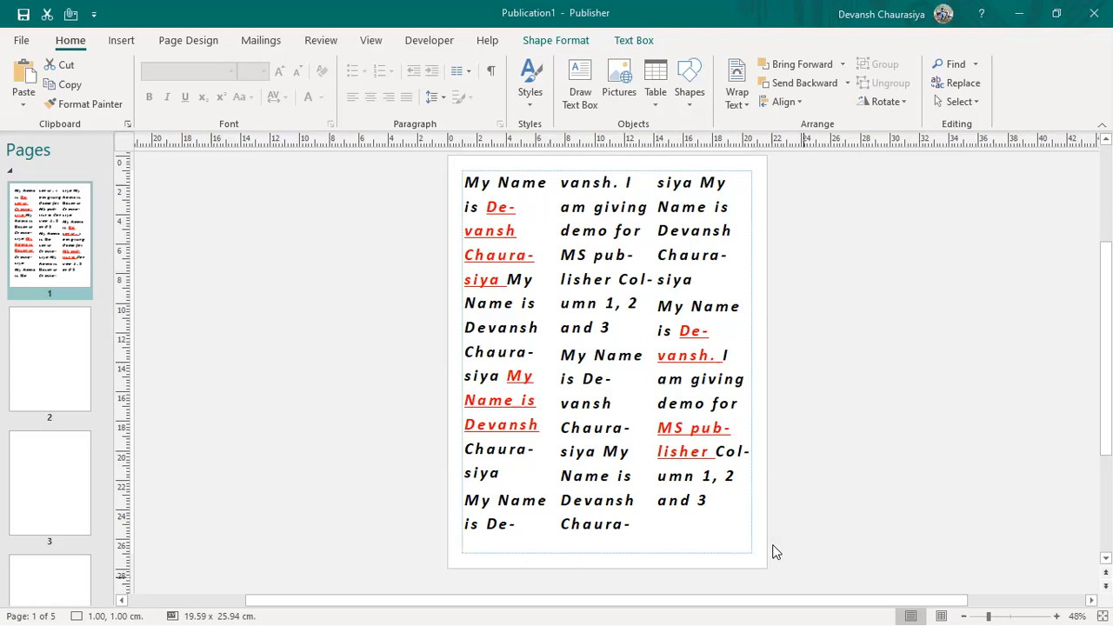
key(alt+Tab)
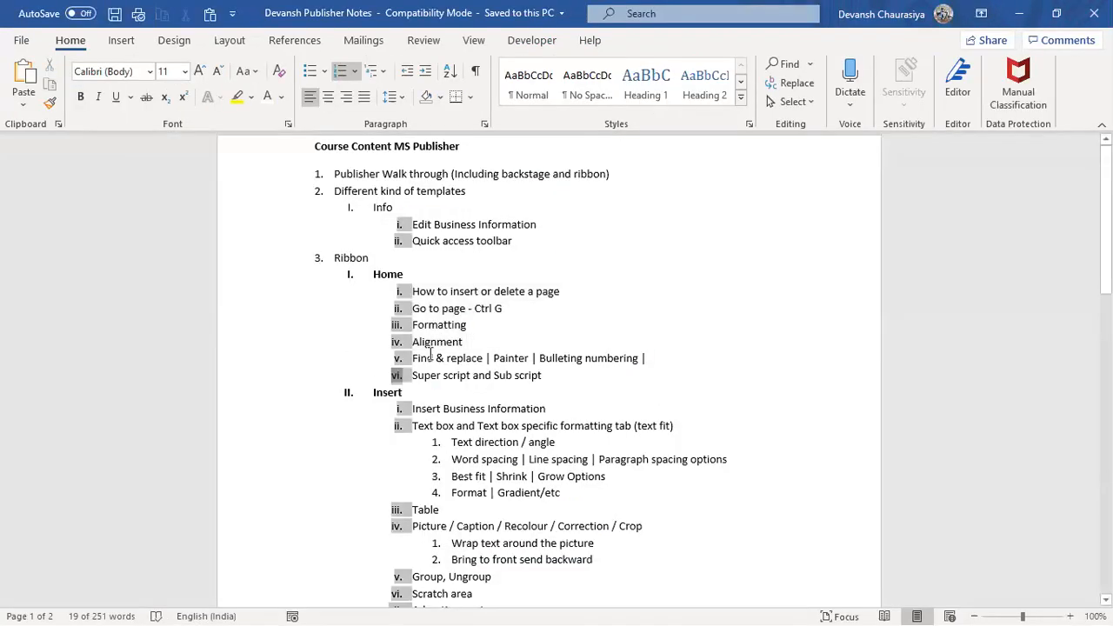
Step: Select the list of Home topics in the Word course notes
click(430, 352)
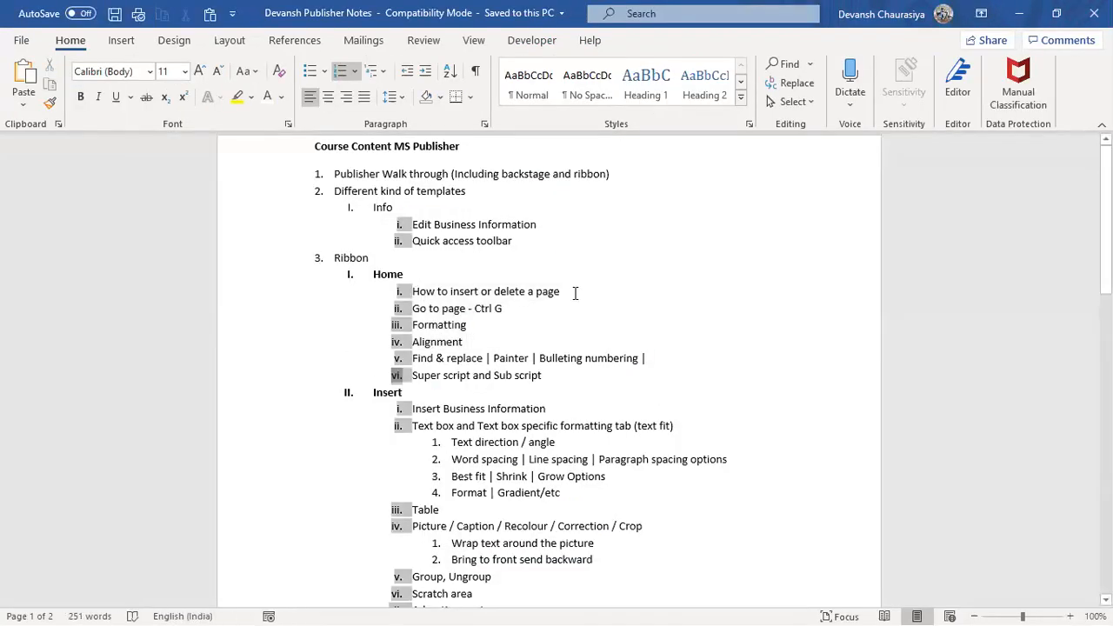
click(575, 293)
drag(414, 292, 484, 358)
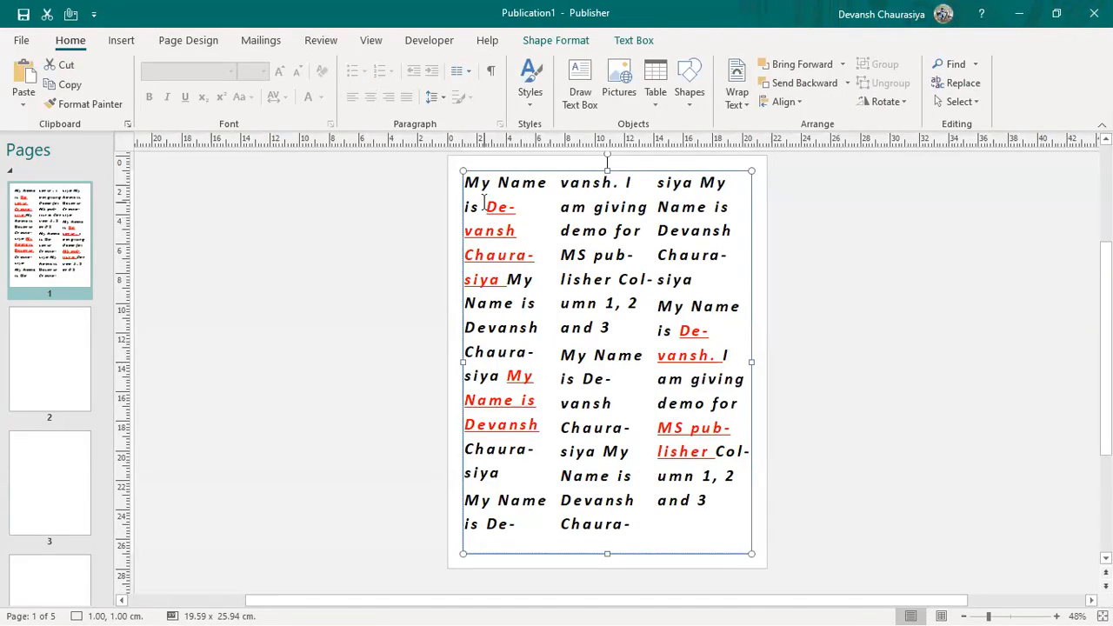
Step: Search the text box for the author's capitalised first name and step through every match
drag(486, 207, 517, 232)
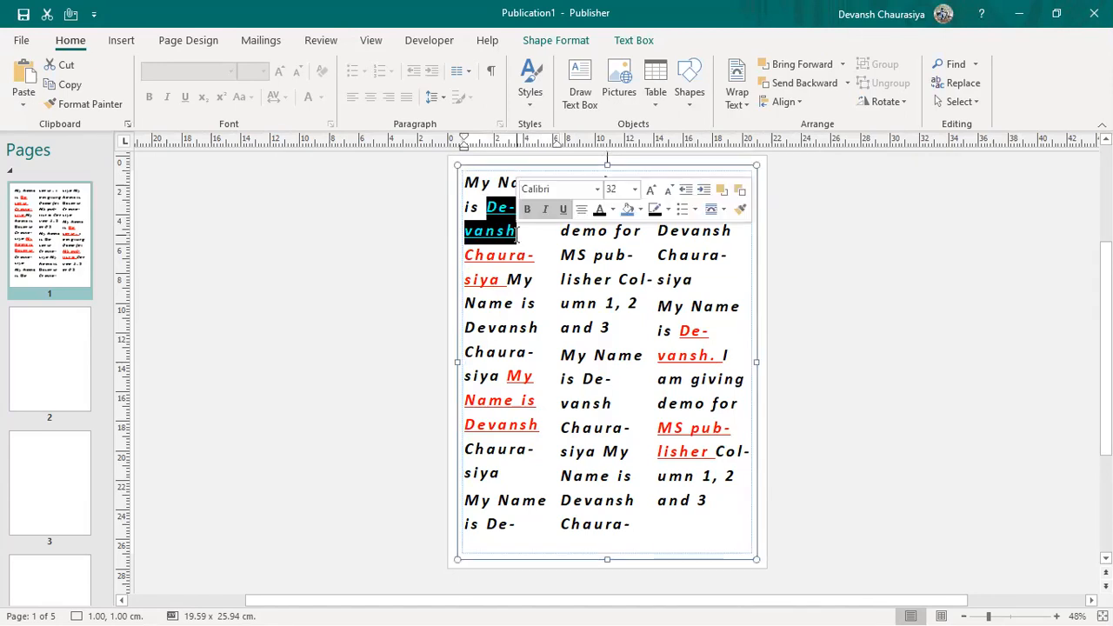
click(518, 255)
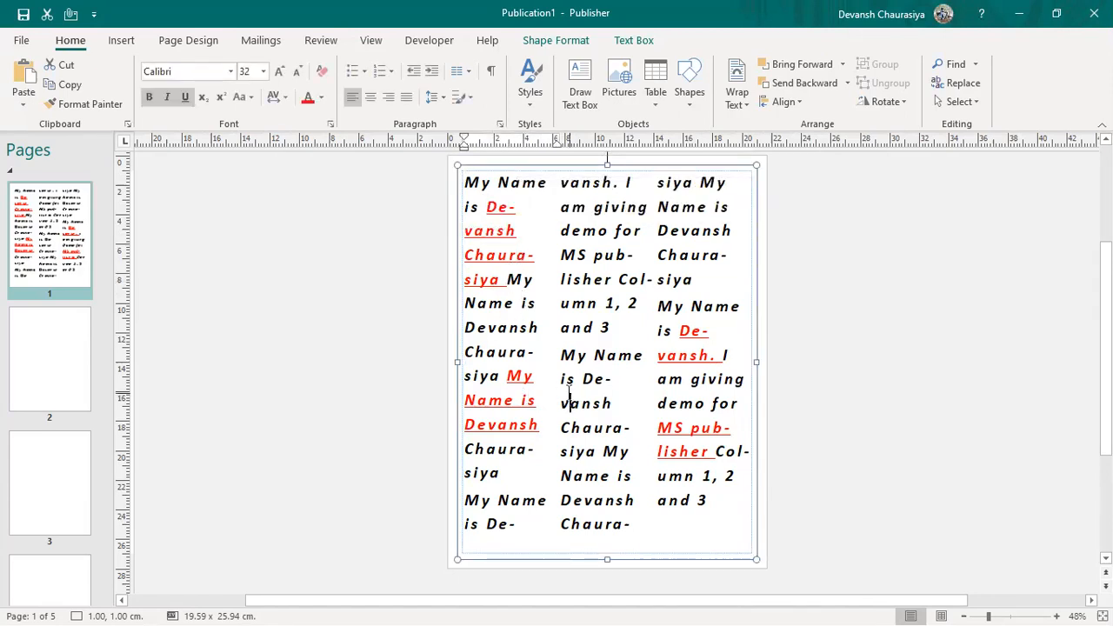
key(ctrl+f)
text(Devansh)
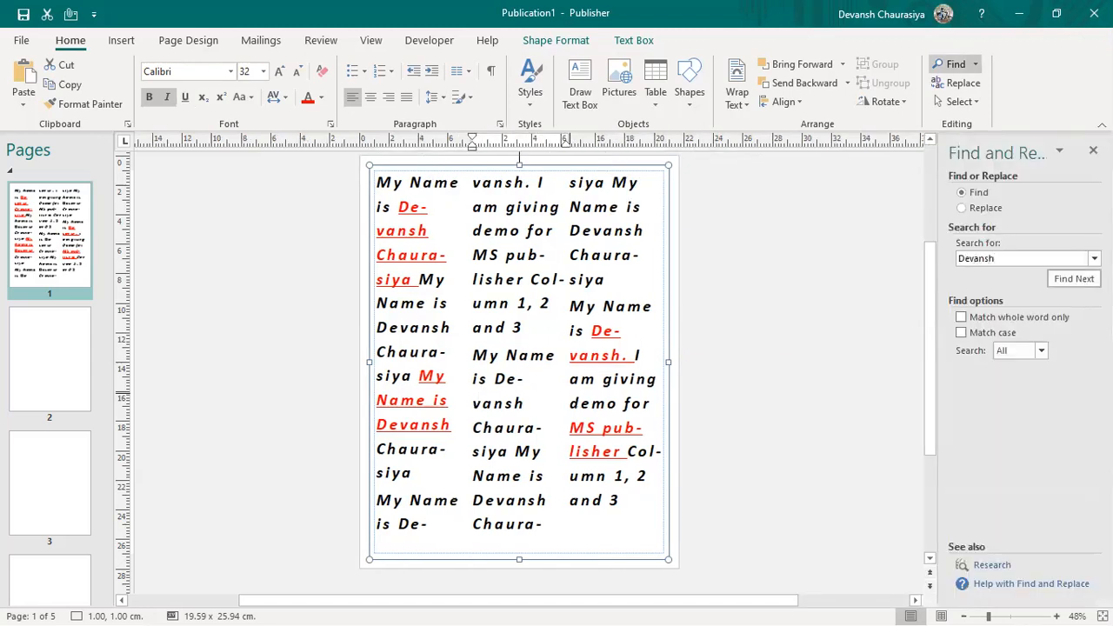
click(1070, 283)
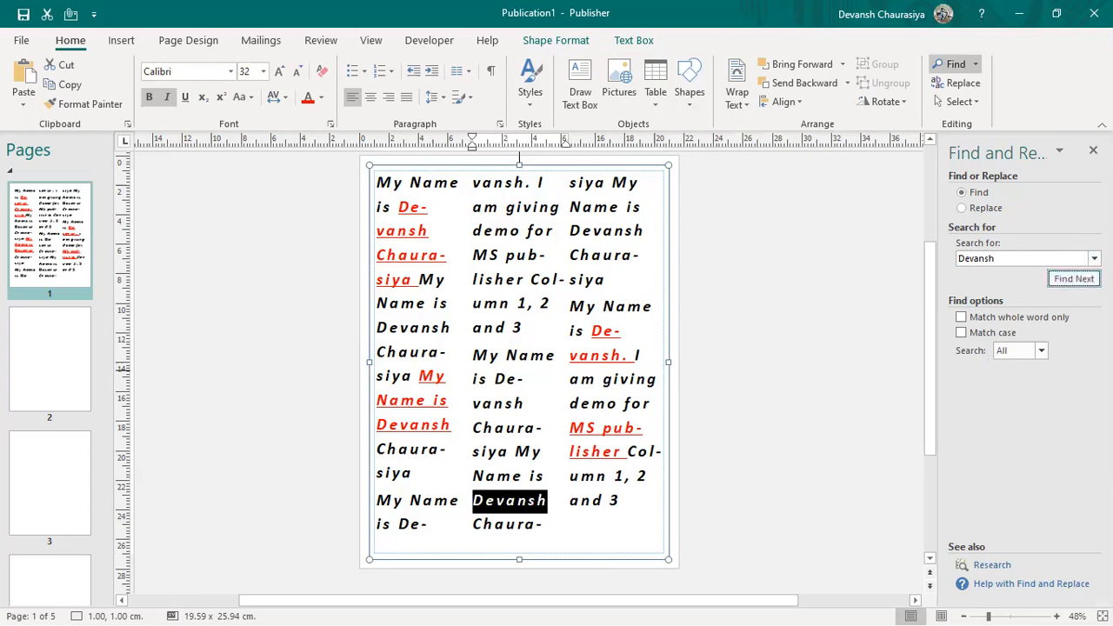
key(Return)
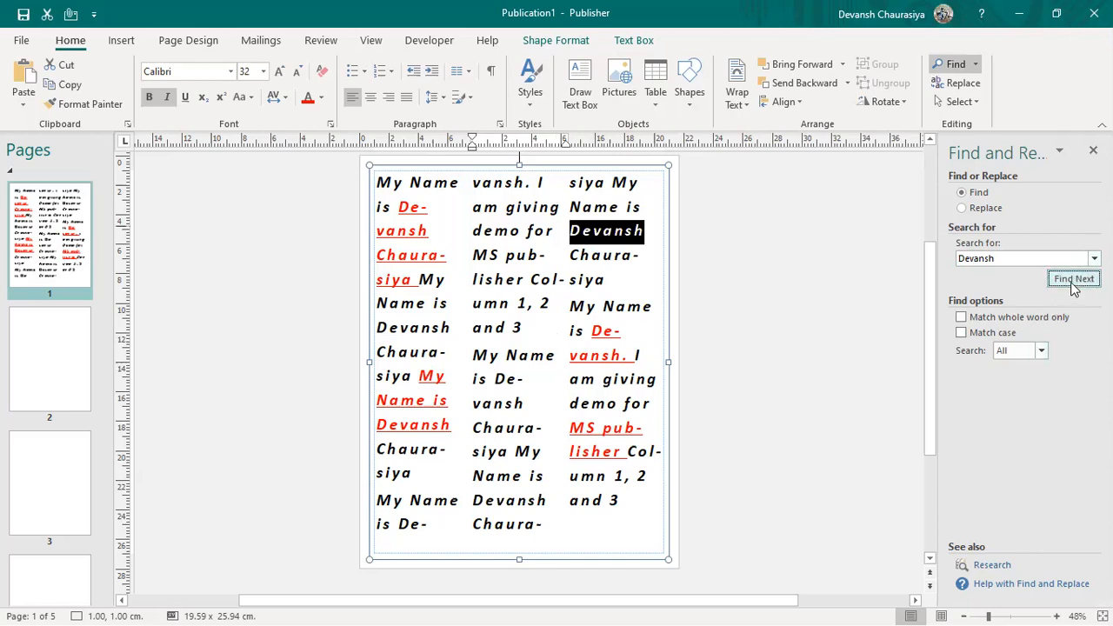
click(1071, 282)
click(1071, 281)
click(1067, 277)
click(1067, 277)
click(1067, 278)
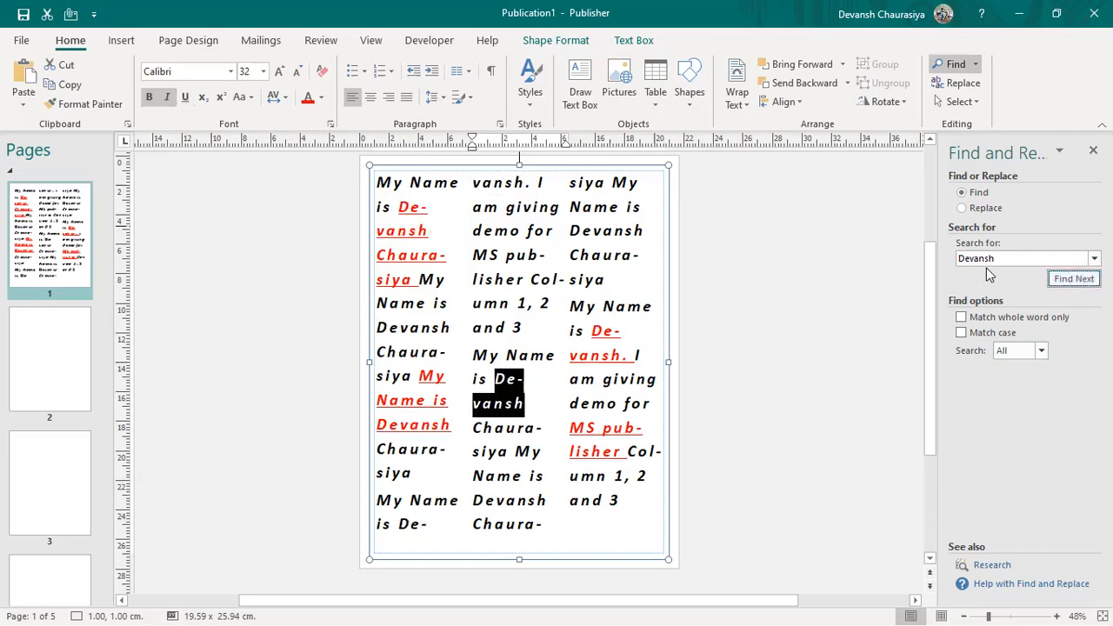
Step: Search the name in lowercase, then with Match case on, which finds nothing
click(960, 258)
key(BackSpace)
text(d)
click(1070, 281)
click(1070, 281)
click(1070, 280)
click(1070, 280)
click(1070, 280)
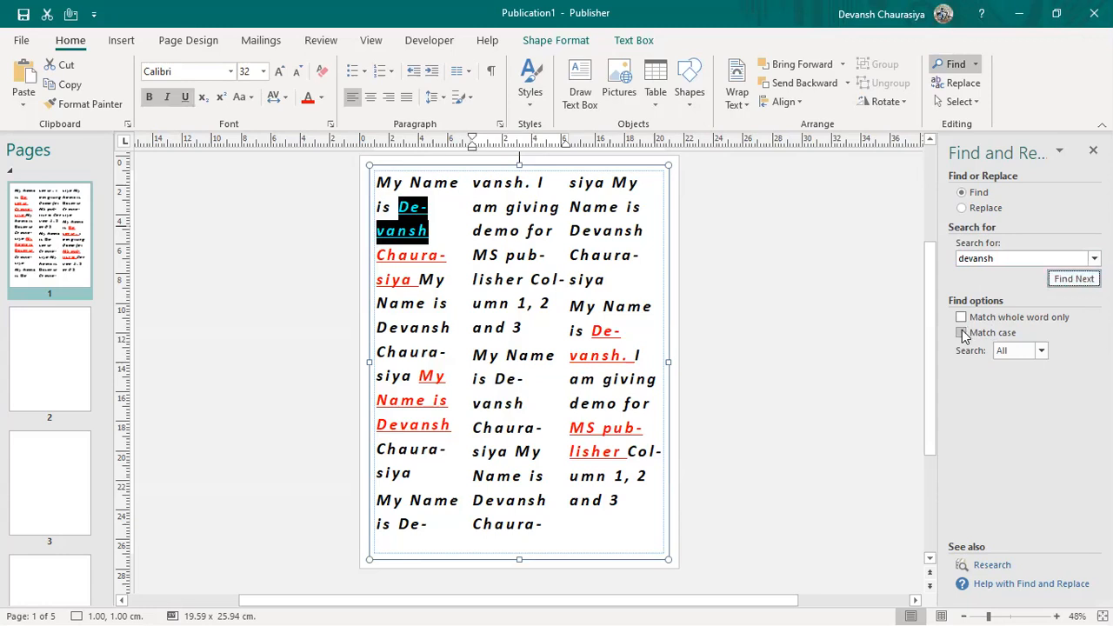
click(962, 334)
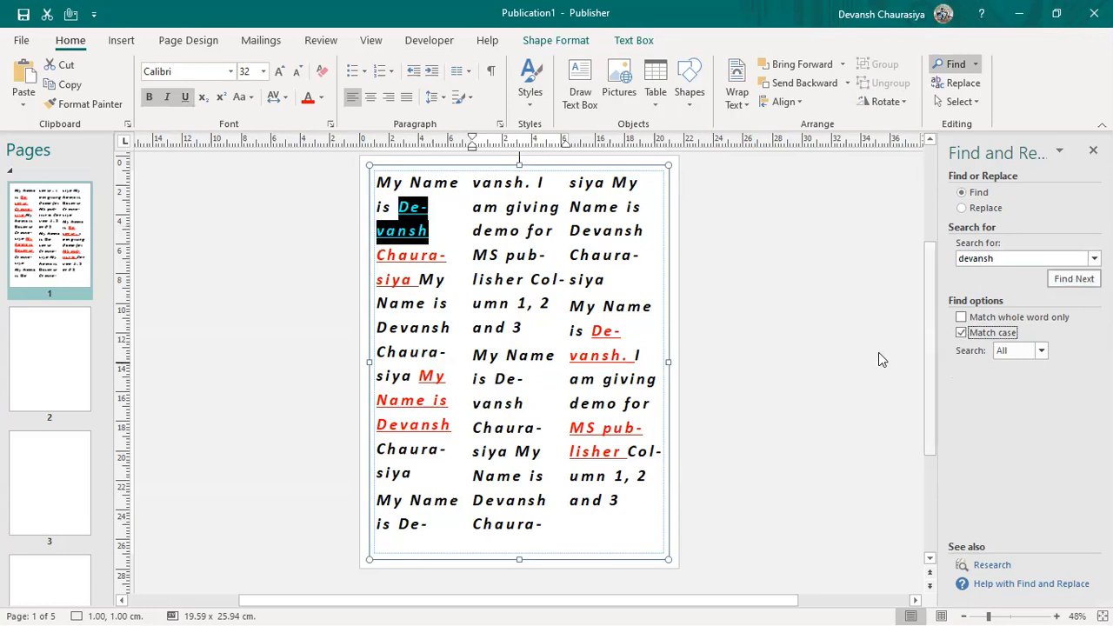
click(1068, 284)
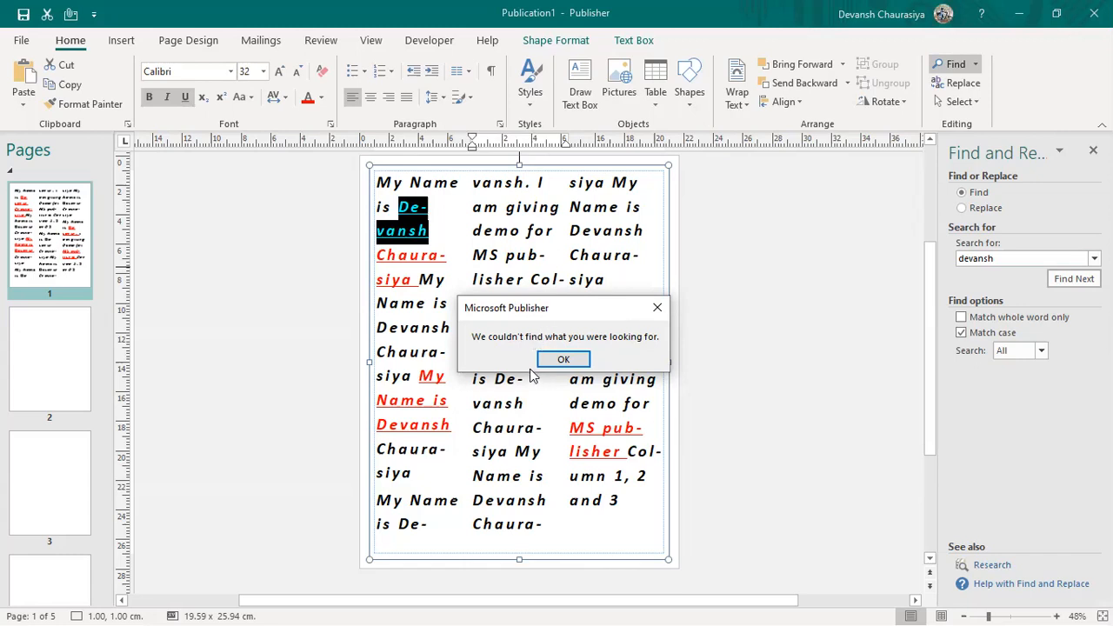
Step: Search for the author's first name with Match whole word only on, which finds nothing
click(962, 319)
click(564, 359)
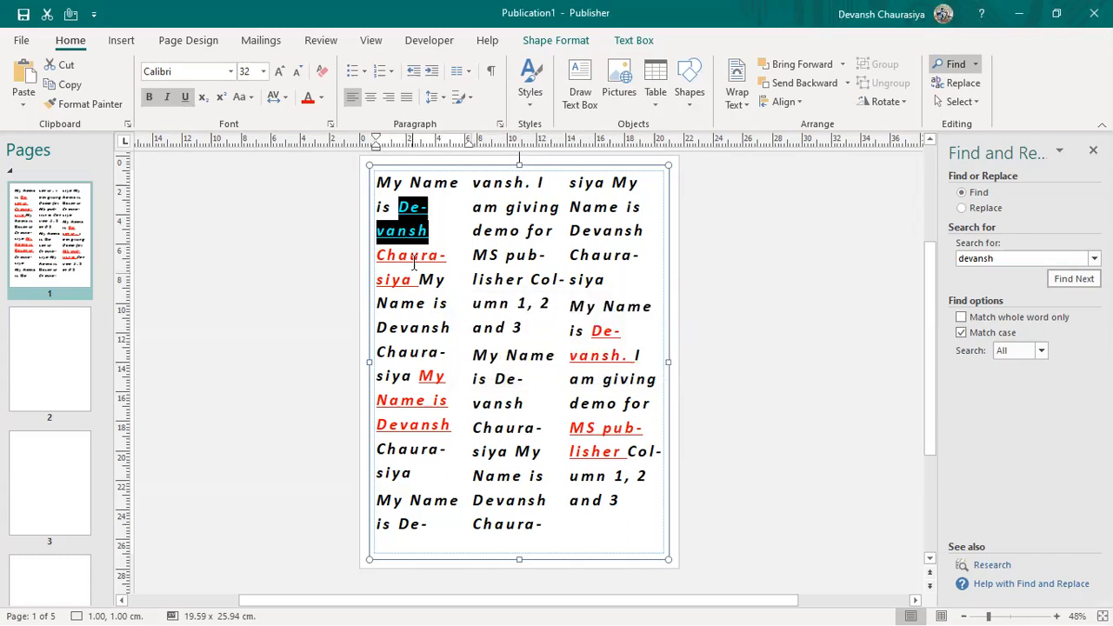
click(411, 256)
click(961, 317)
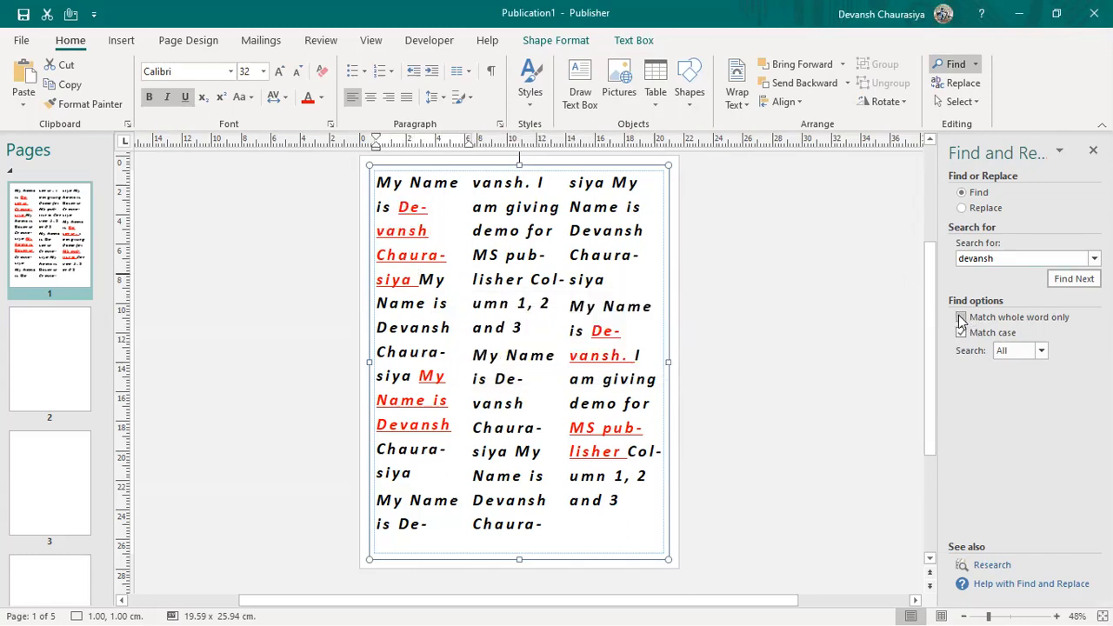
click(1074, 278)
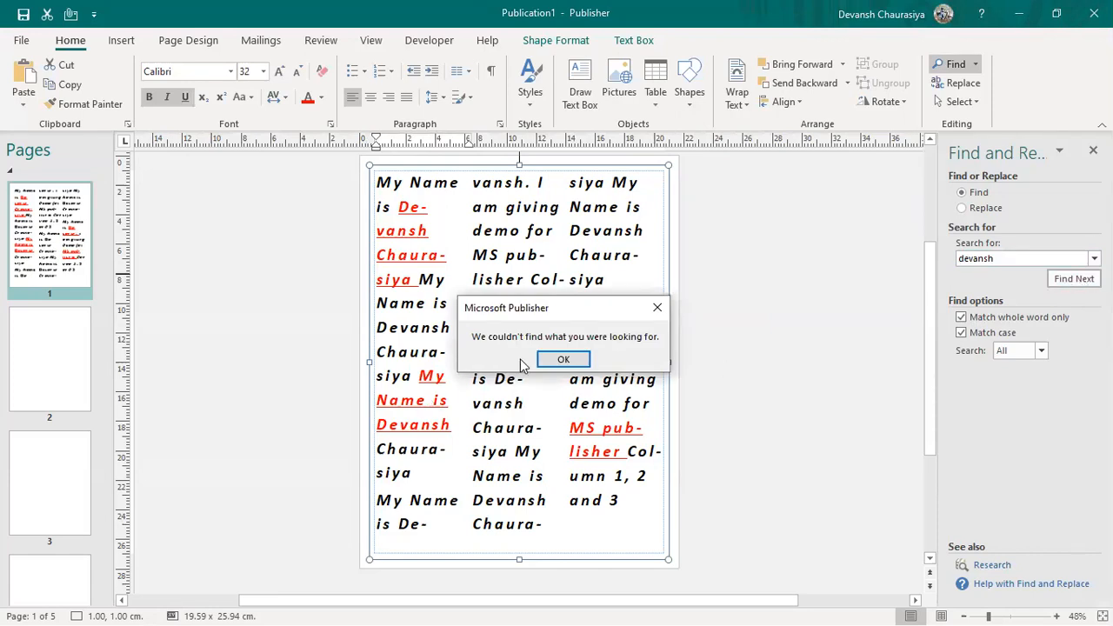
click(564, 359)
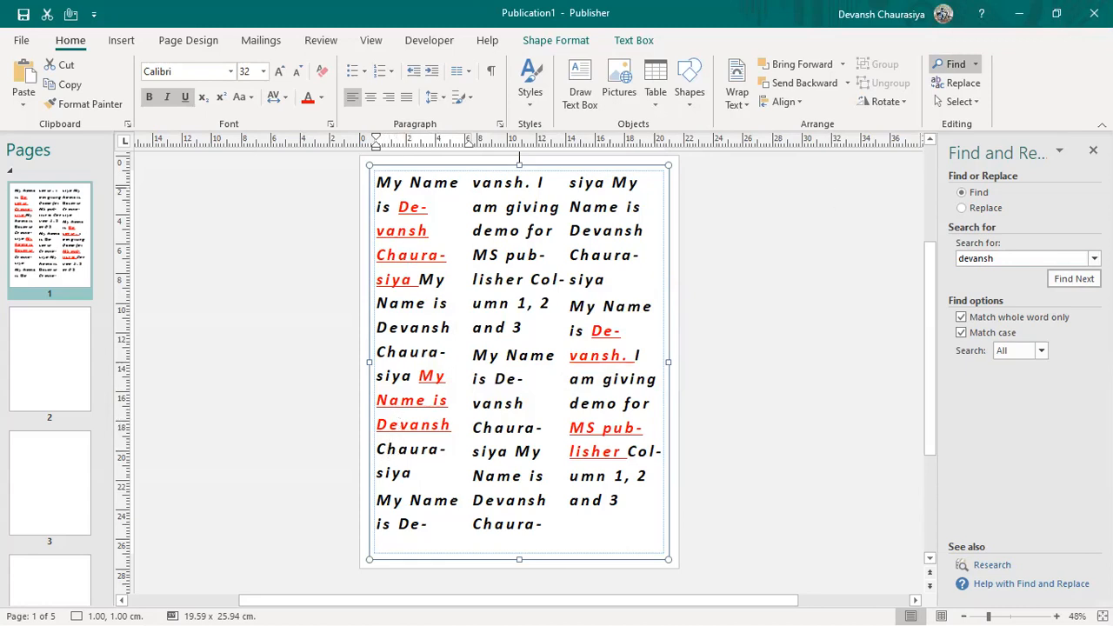
Step: Turn off whole-word and case matching and reselect the search term in the middle column
click(960, 318)
click(960, 333)
click(508, 259)
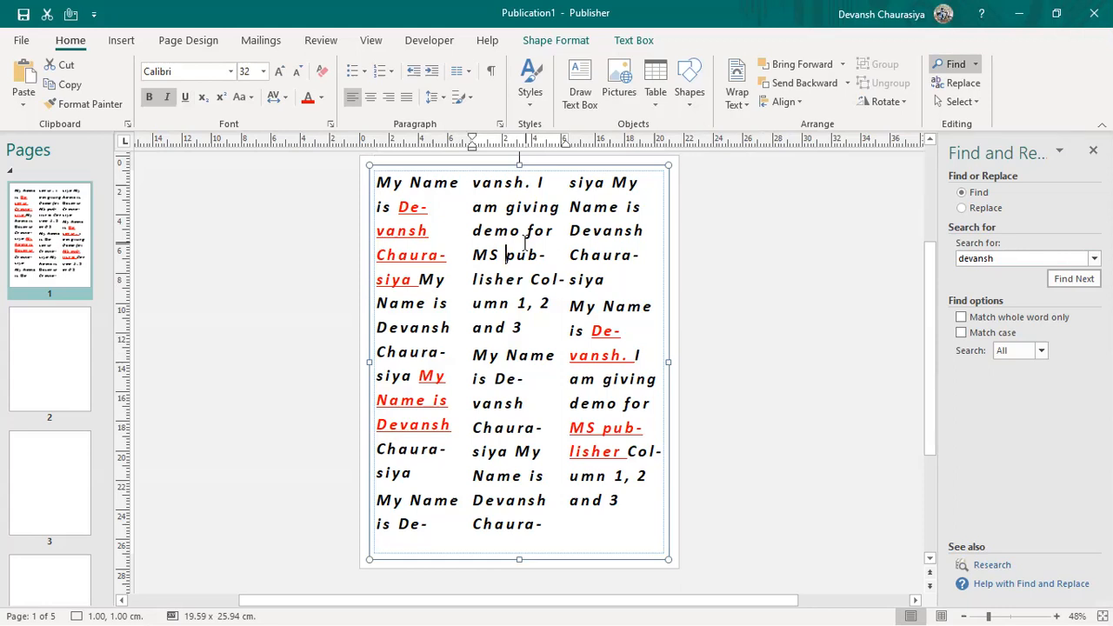
key(ctrl+f)
Step: Replace each occurrence of the author's first name in the columns with 'Columbus'
key(ctrl+h)
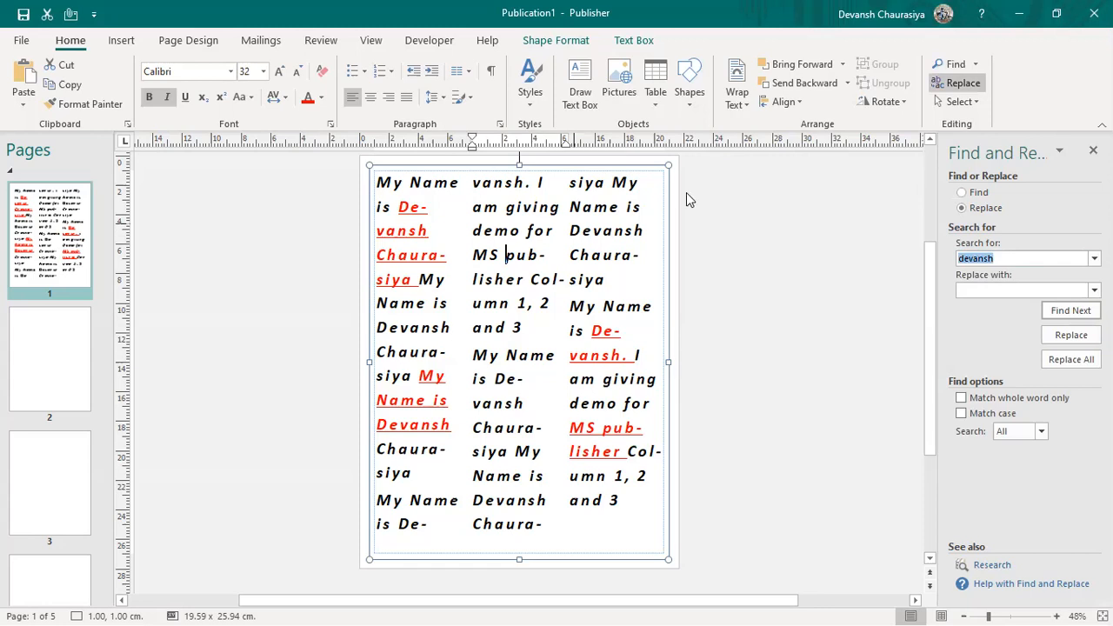
click(976, 288)
key(BackSpace)
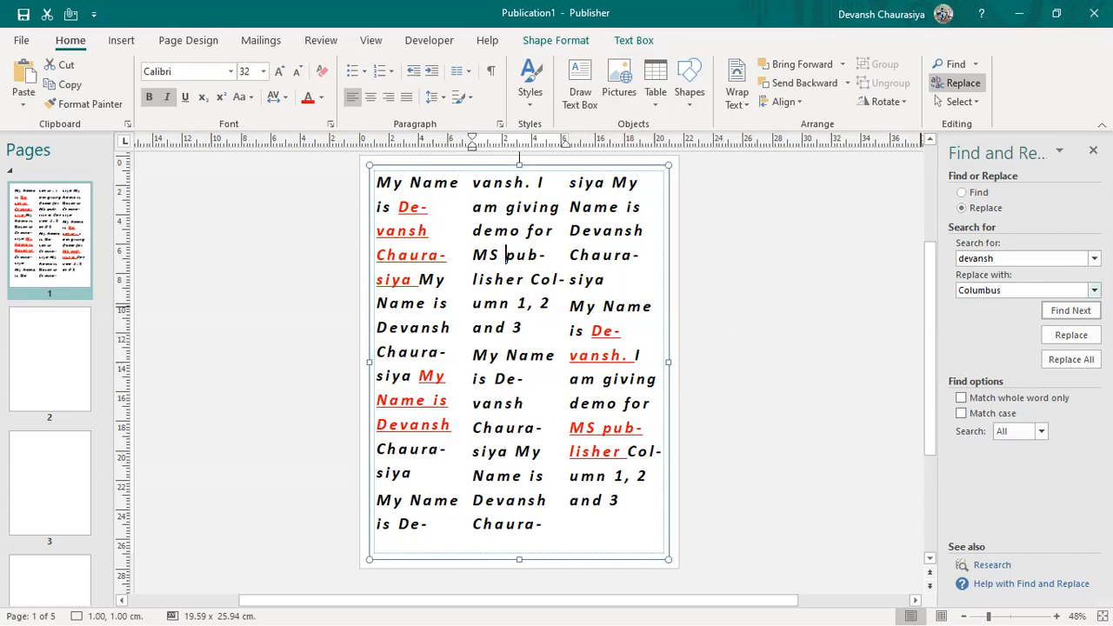
click(1069, 312)
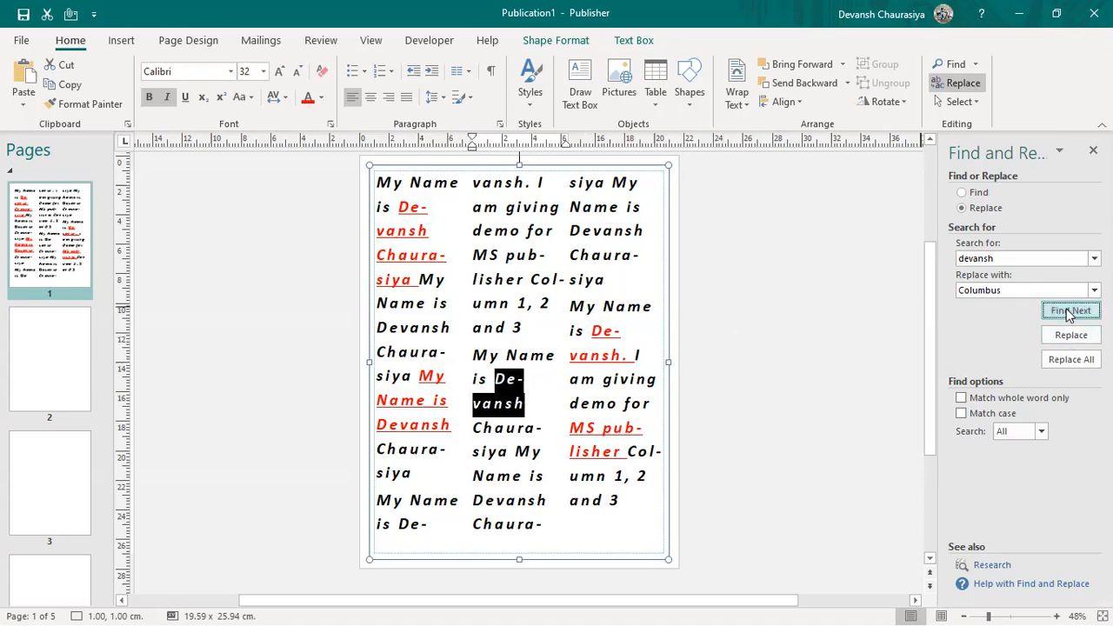
click(1065, 338)
click(1065, 337)
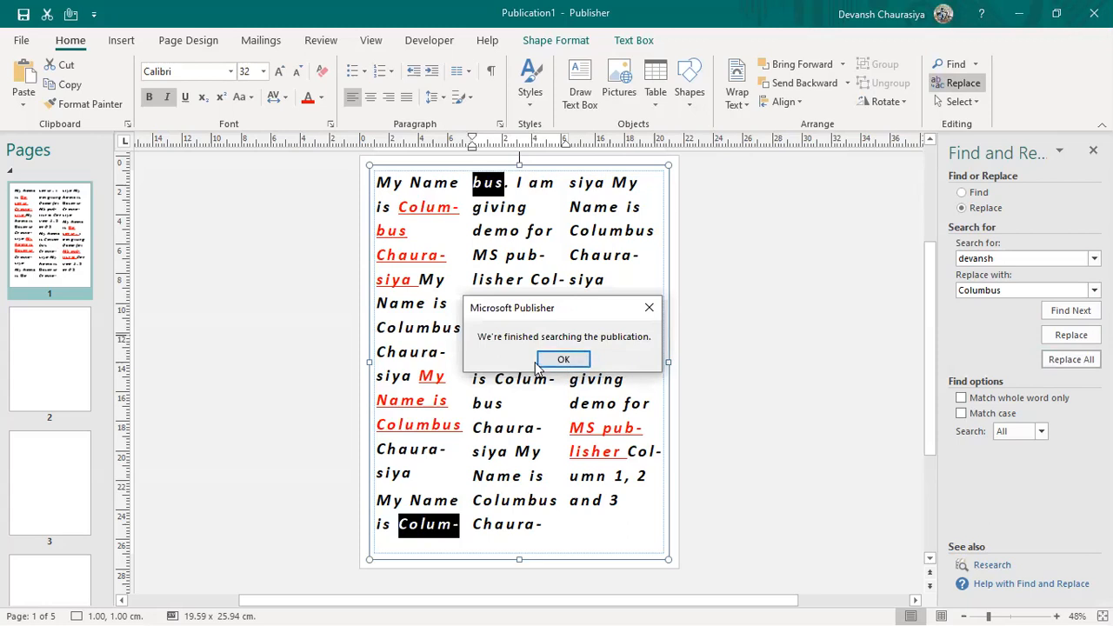
click(582, 358)
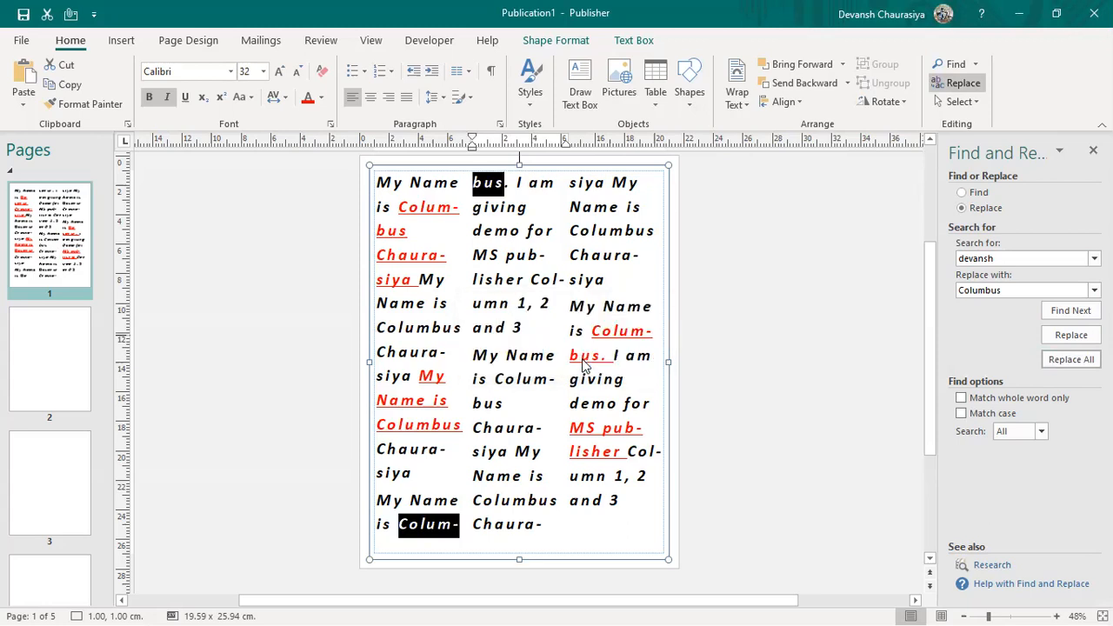
Step: Check a replaced 'Columbus' in the first column, then switch to the Word notes
double_click(414, 231)
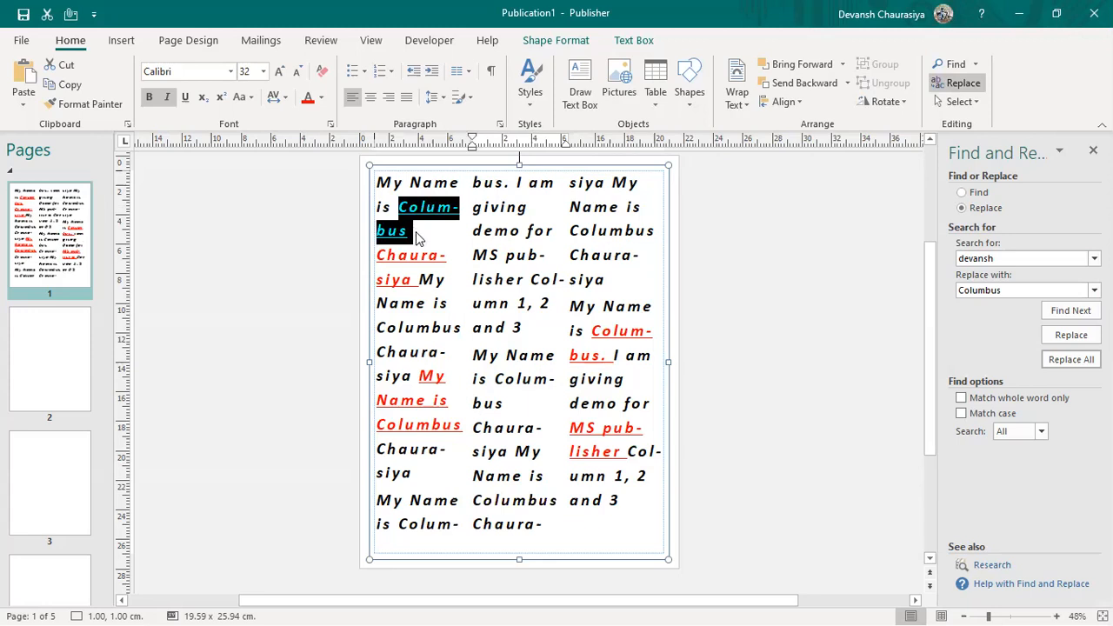
click(441, 437)
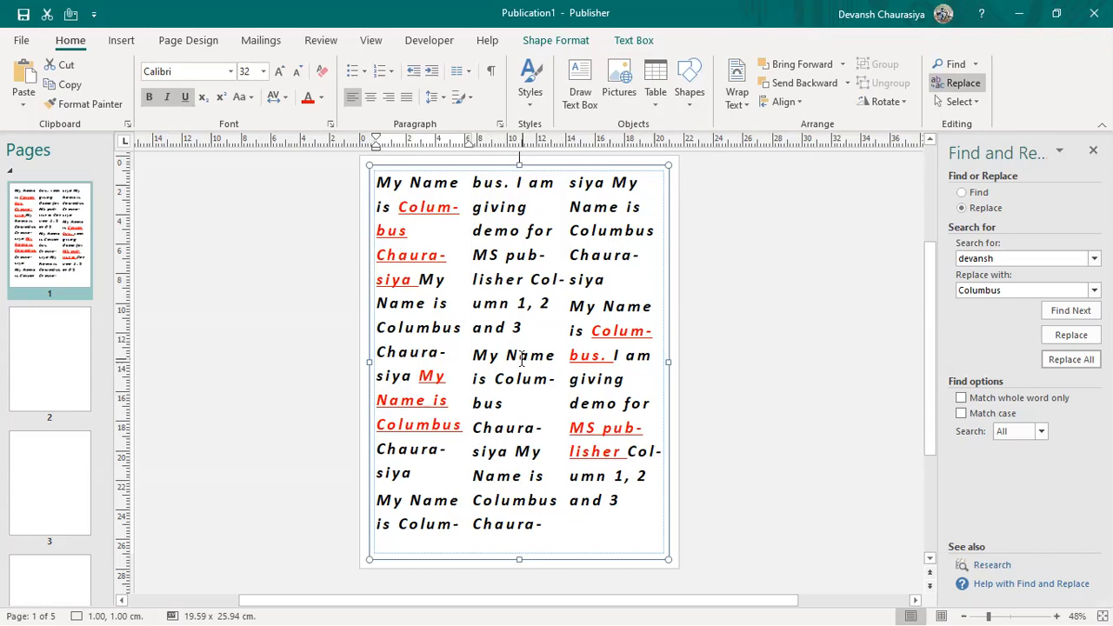
key(alt+Tab)
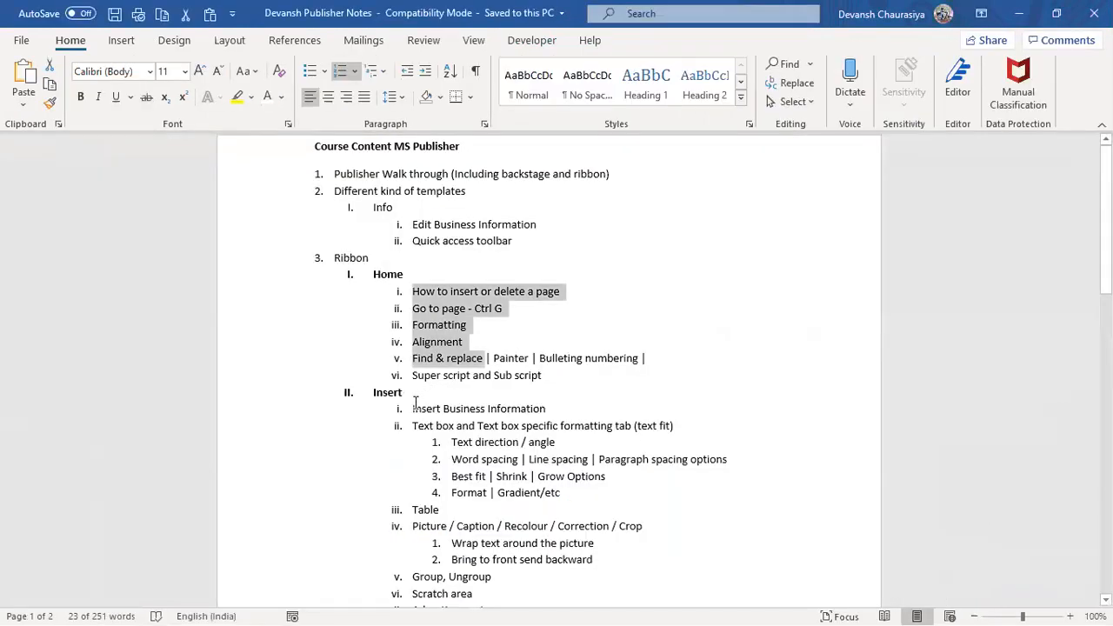
Step: Highlight the Insert section of the Word notes and briefly glance back at the publication
scroll(424, 400, down, 5)
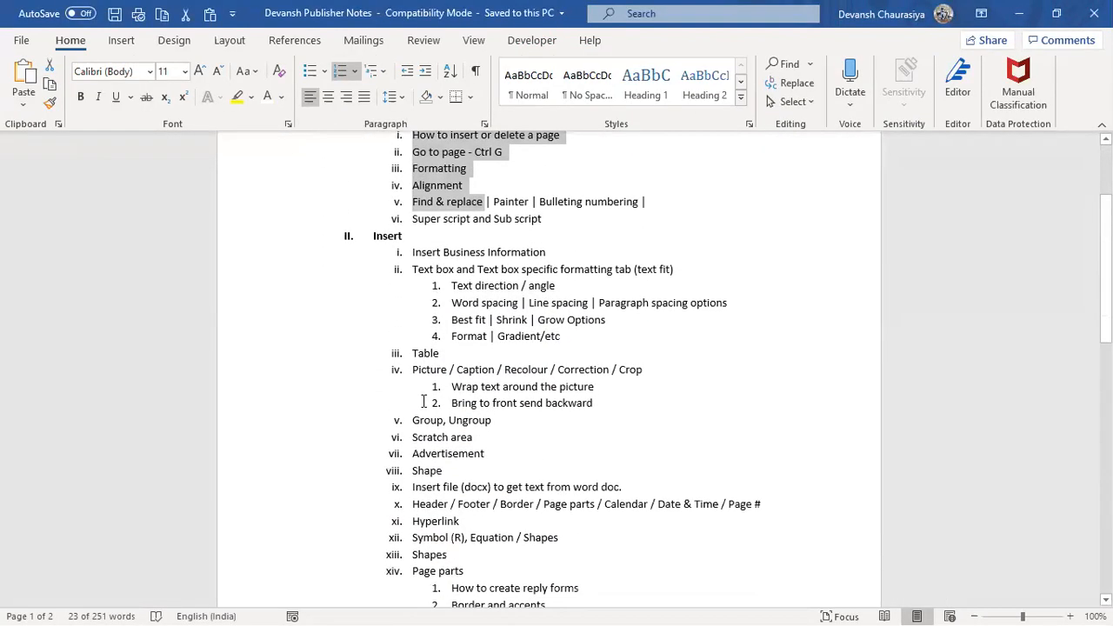
scroll(424, 402, up, 2)
drag(373, 231, 525, 602)
key(alt+Tab)
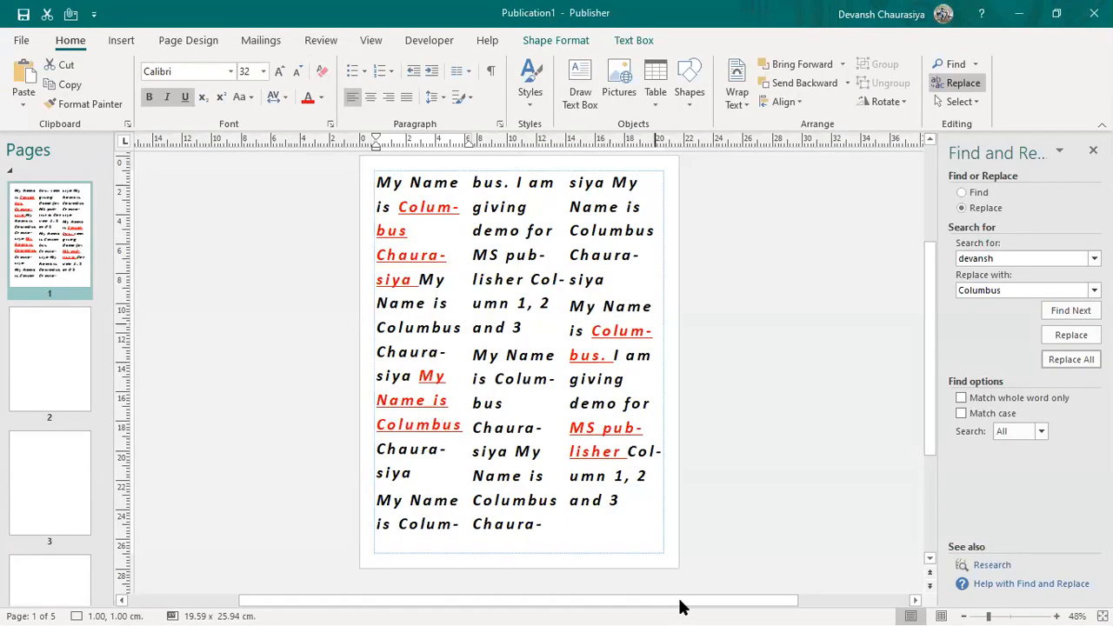
key(alt+Tab)
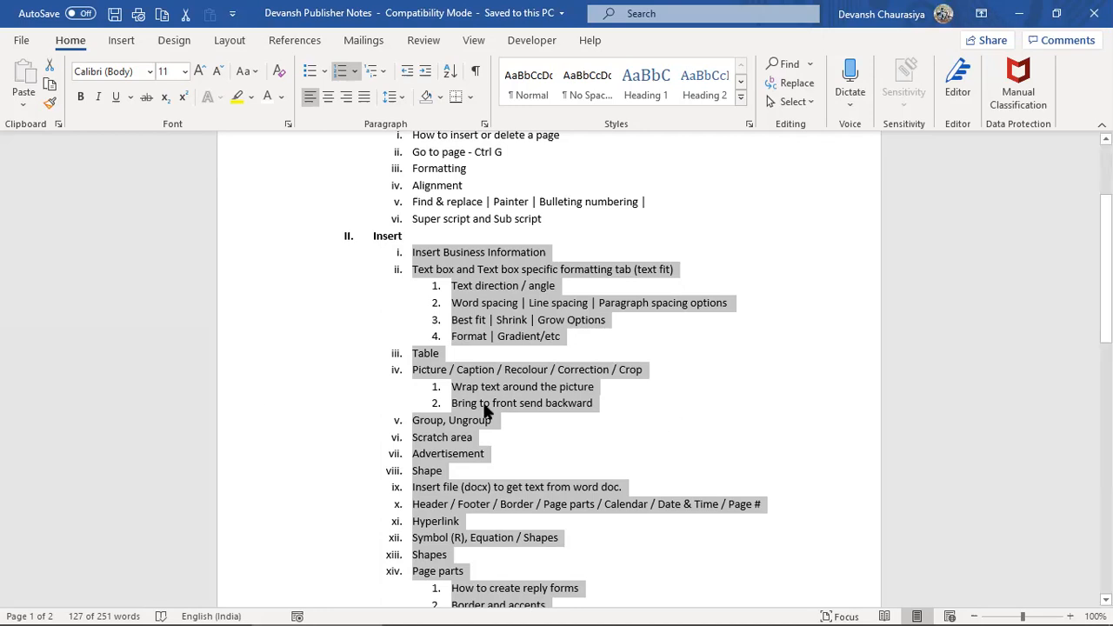
Step: Highlight the Course Content title through Ribbon, then the Home items through Find & replace
scroll(271, 396, up, 3)
click(330, 201)
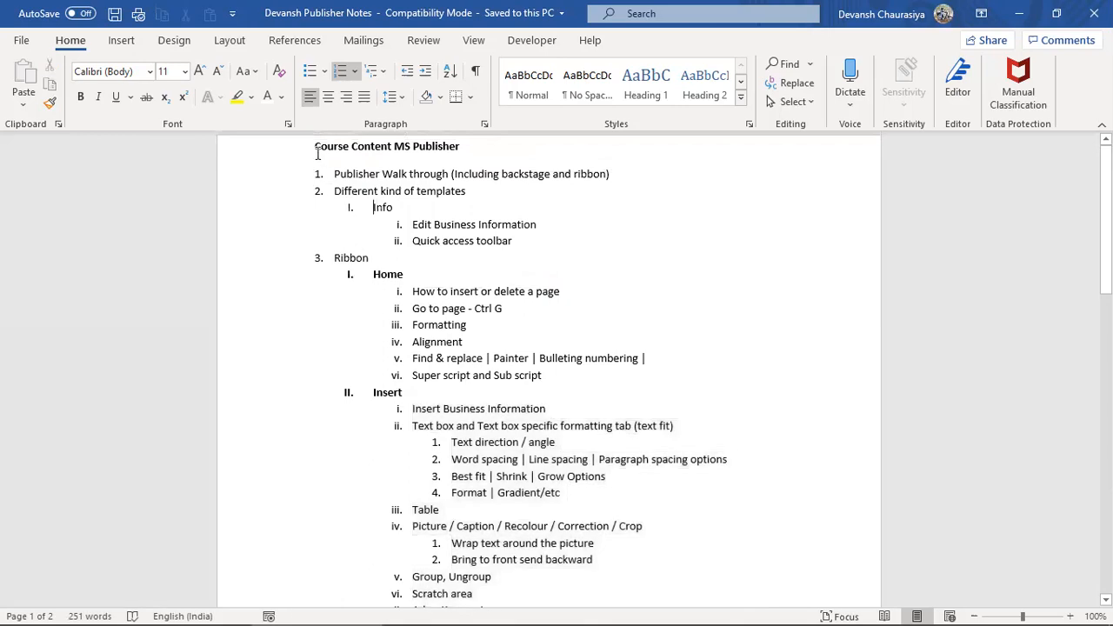
drag(315, 146, 629, 169)
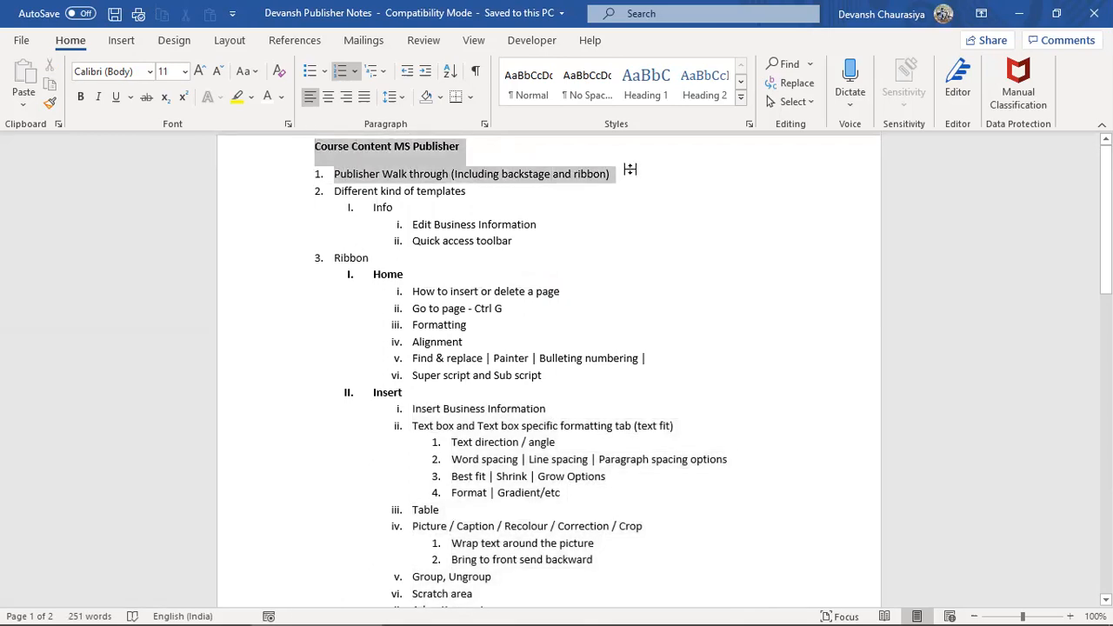
drag(630, 169, 602, 262)
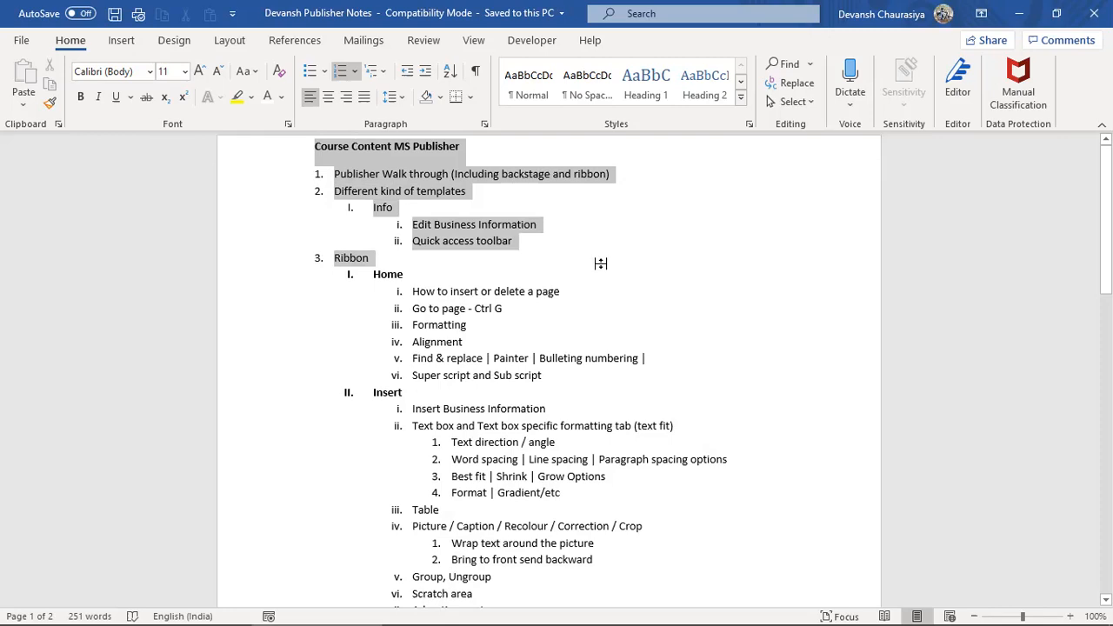
click(480, 292)
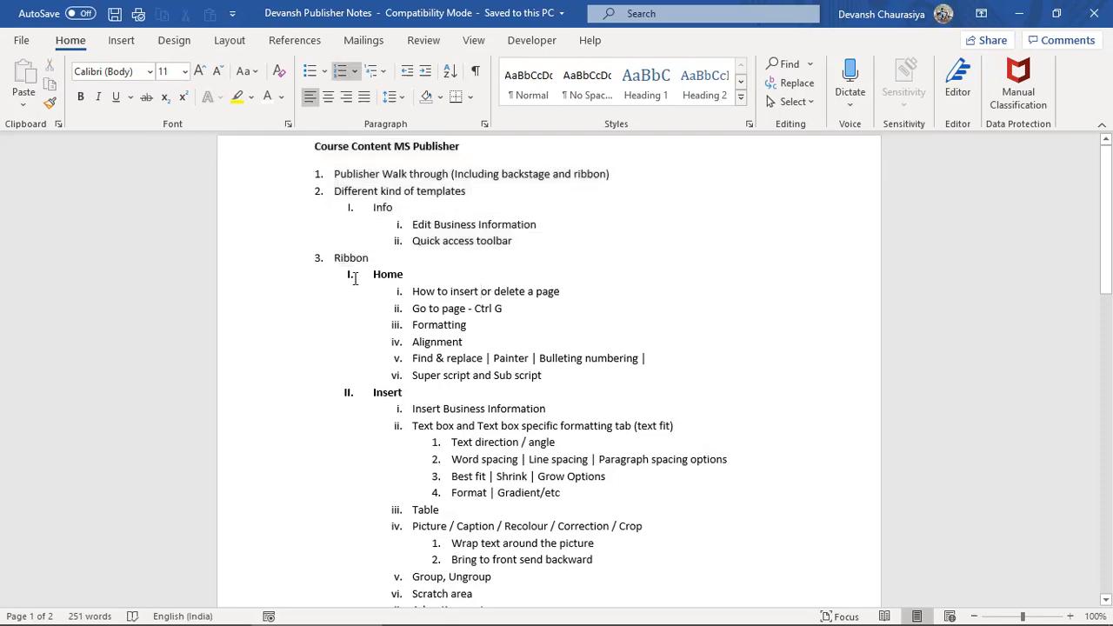
drag(366, 277, 463, 304)
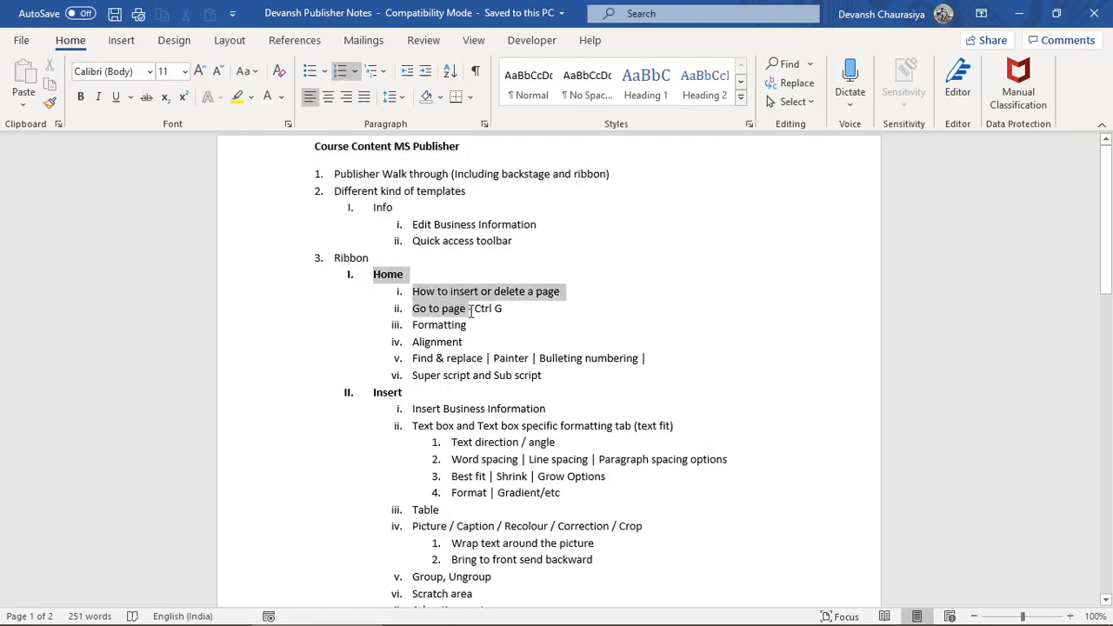
drag(470, 311, 474, 338)
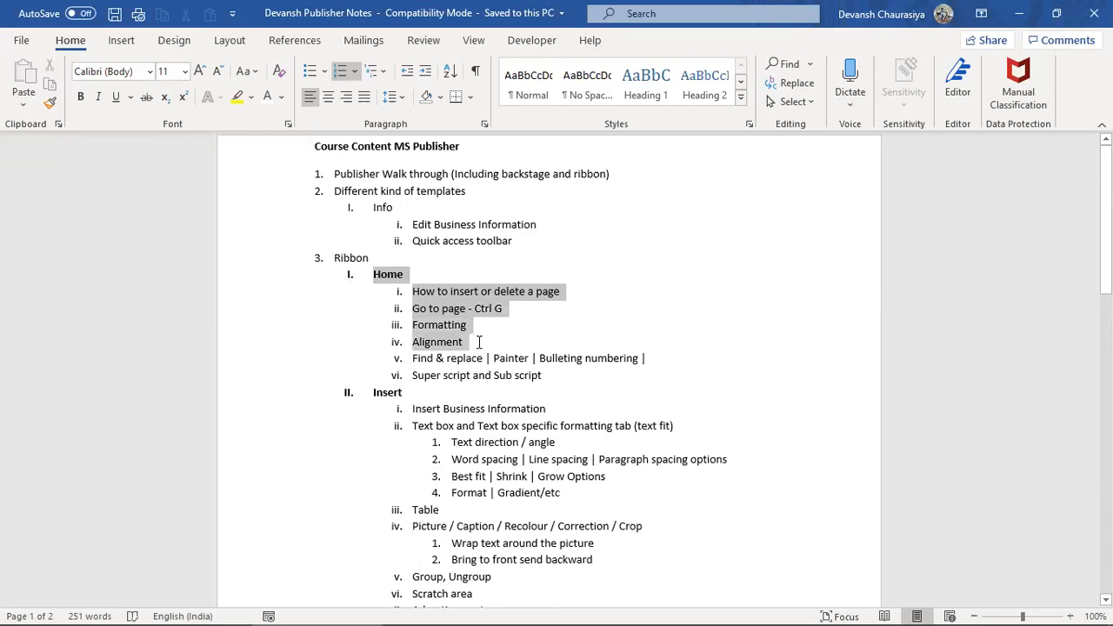
mouse_move(545, 353)
mouse_down()
mouse_move(661, 358)
mouse_move(666, 375)
mouse_up()
Step: Delete the duplicate Shape item viii from the Insert list and return to Publisher
scroll(561, 433, down, 2)
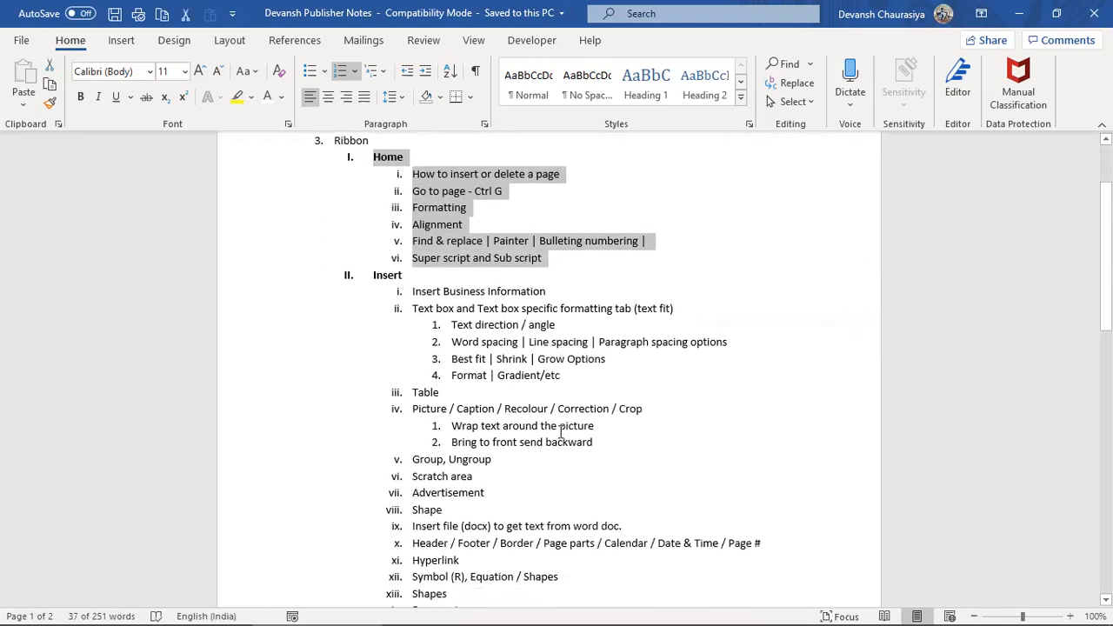
scroll(537, 393, down, 2)
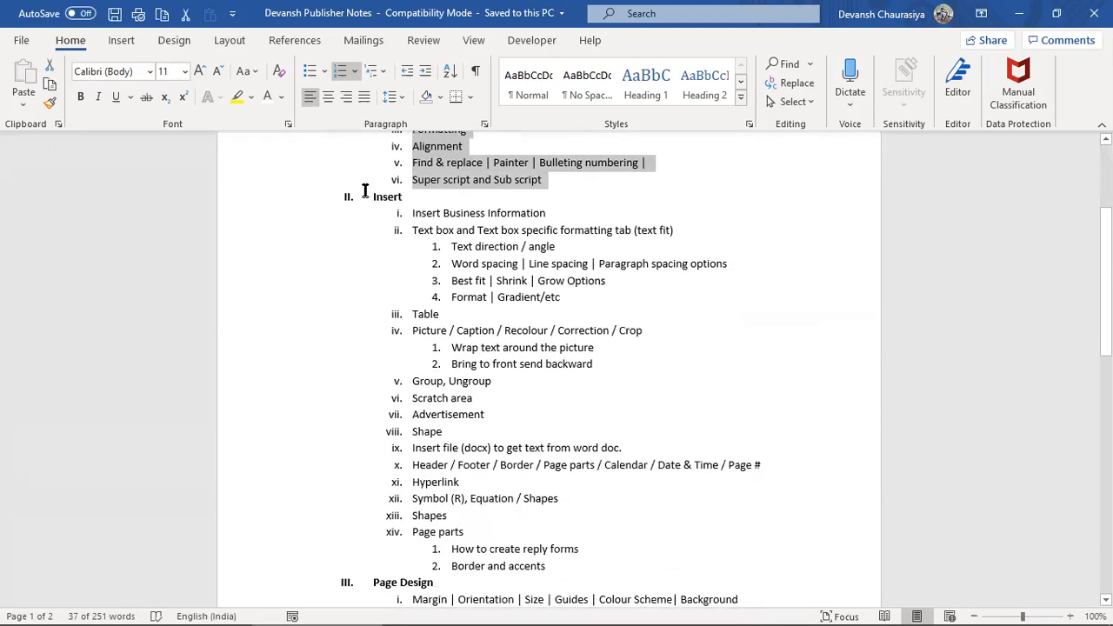
click(365, 192)
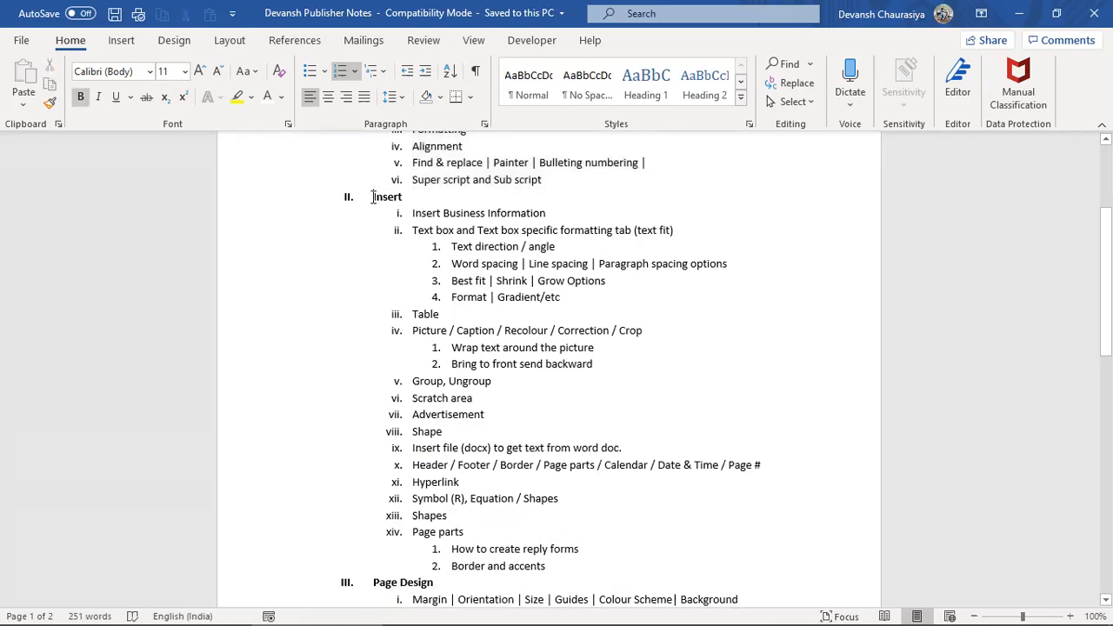
drag(371, 196, 554, 569)
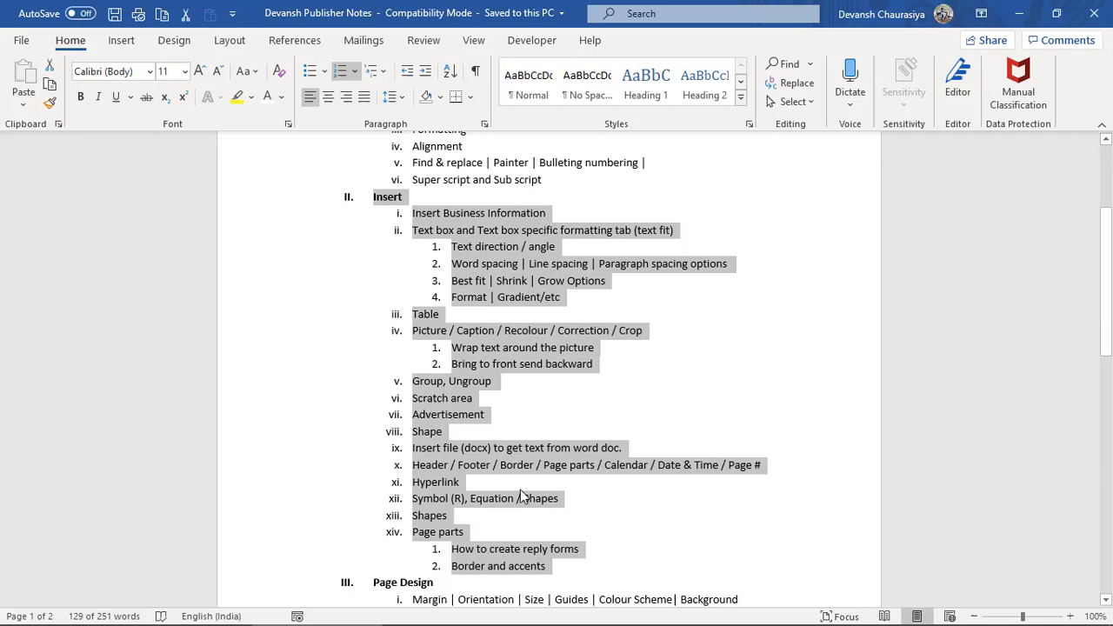
key(alt)
double_click(425, 434)
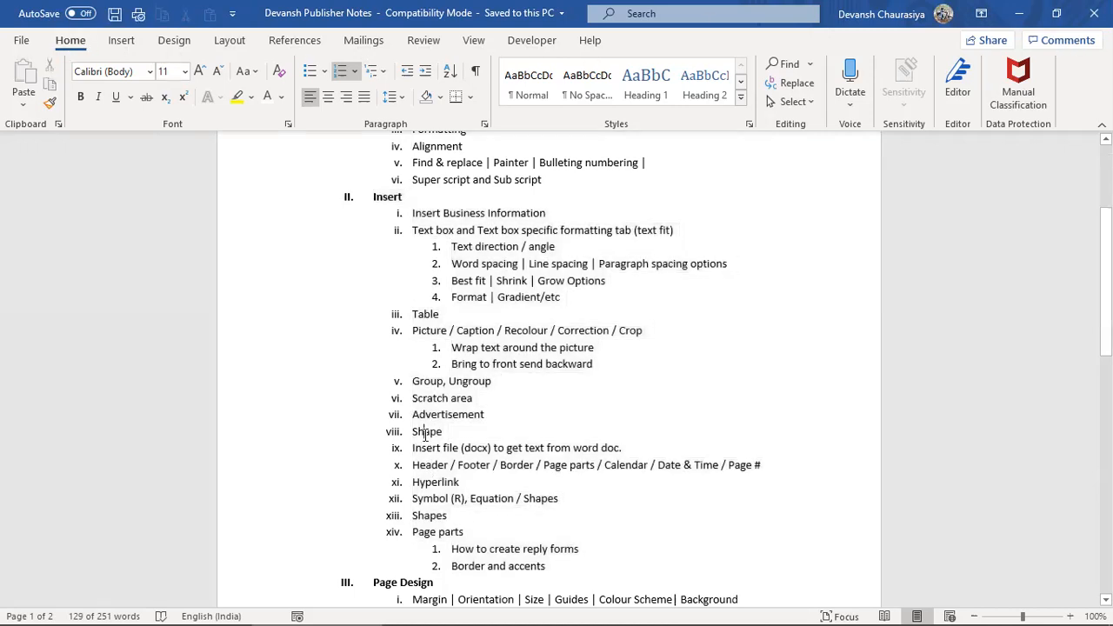
double_click(425, 516)
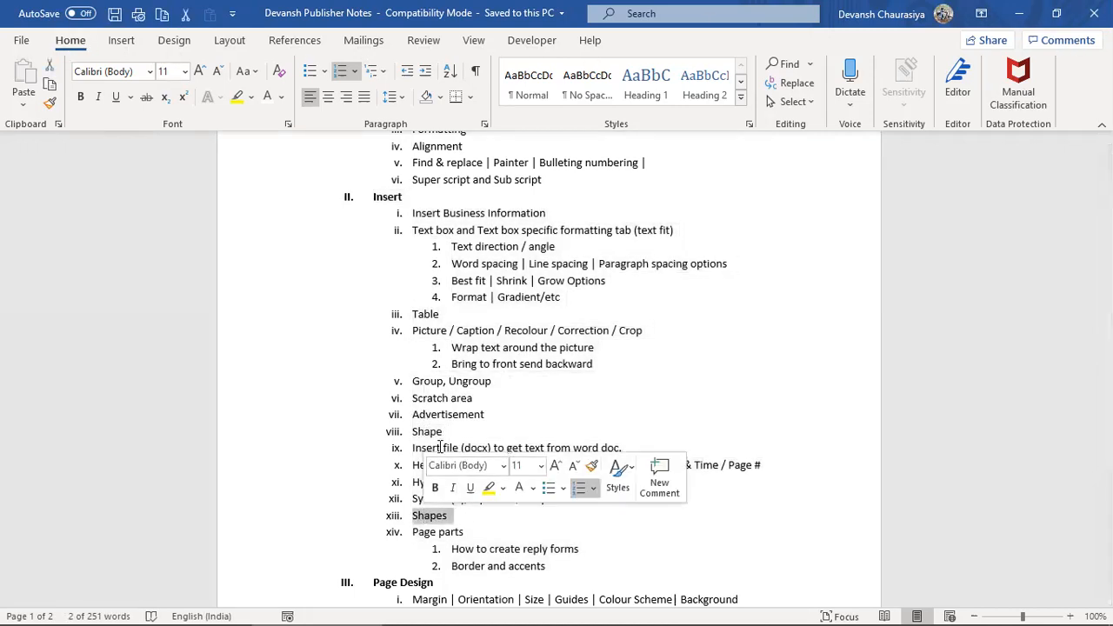
double_click(433, 434)
key(Delete)
key(Delete)
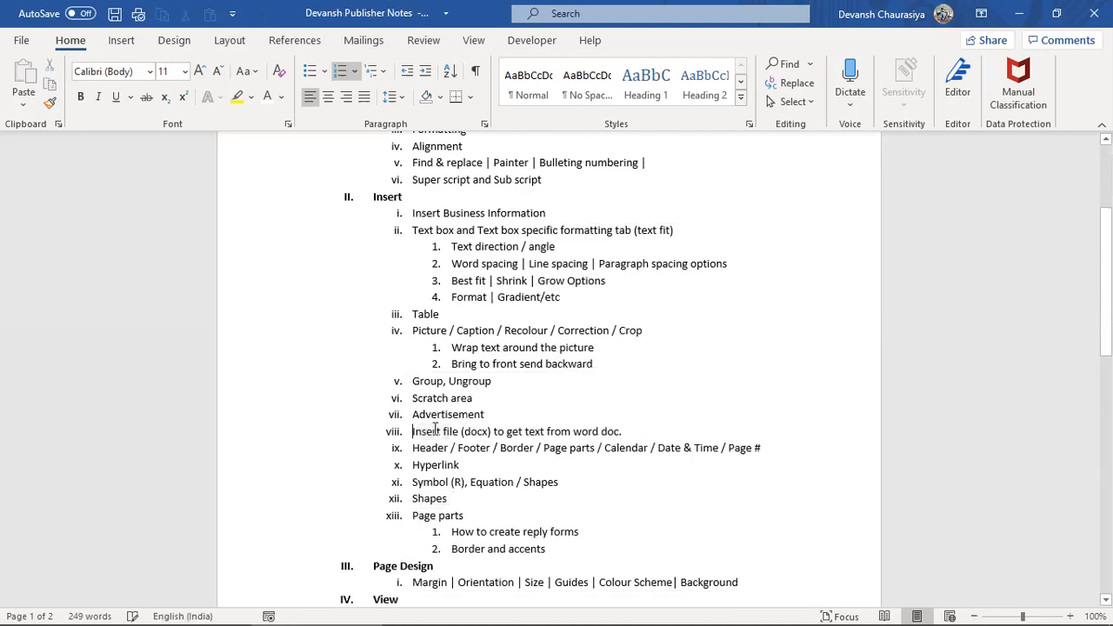
key(alt+Tab)
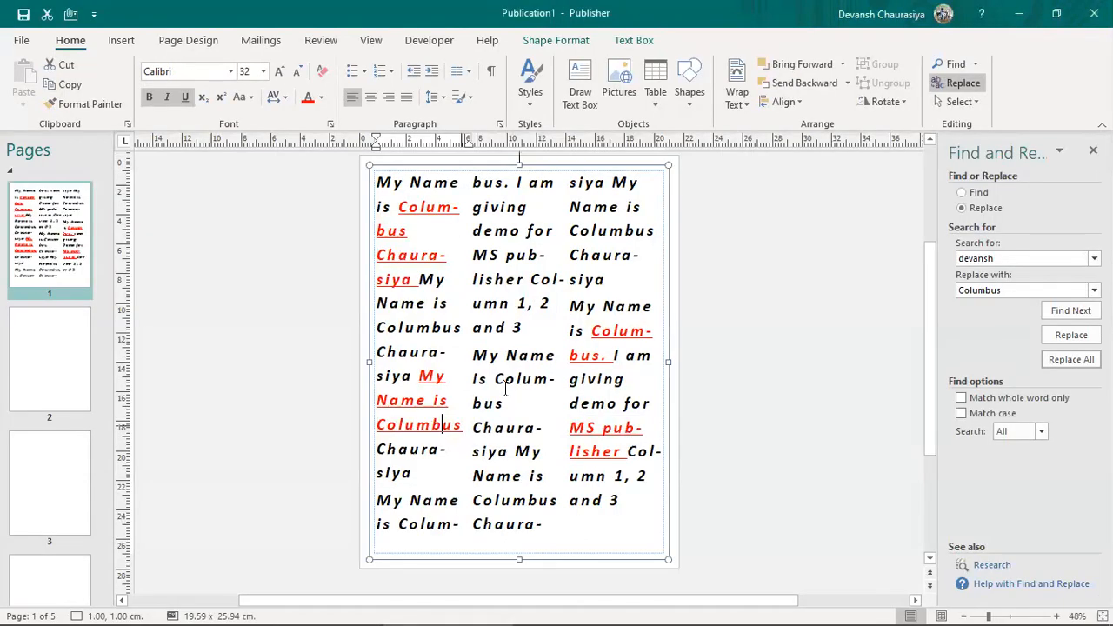
Step: Go to blank page 2, close the Find and Replace pane and show the Insert ribbon
click(49, 382)
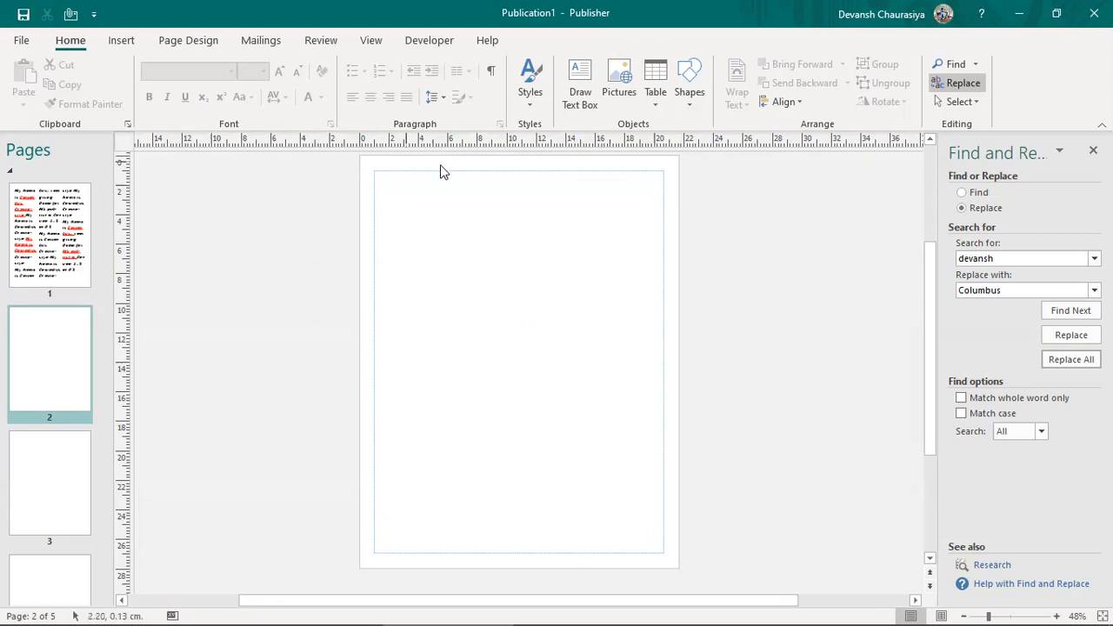
click(1094, 150)
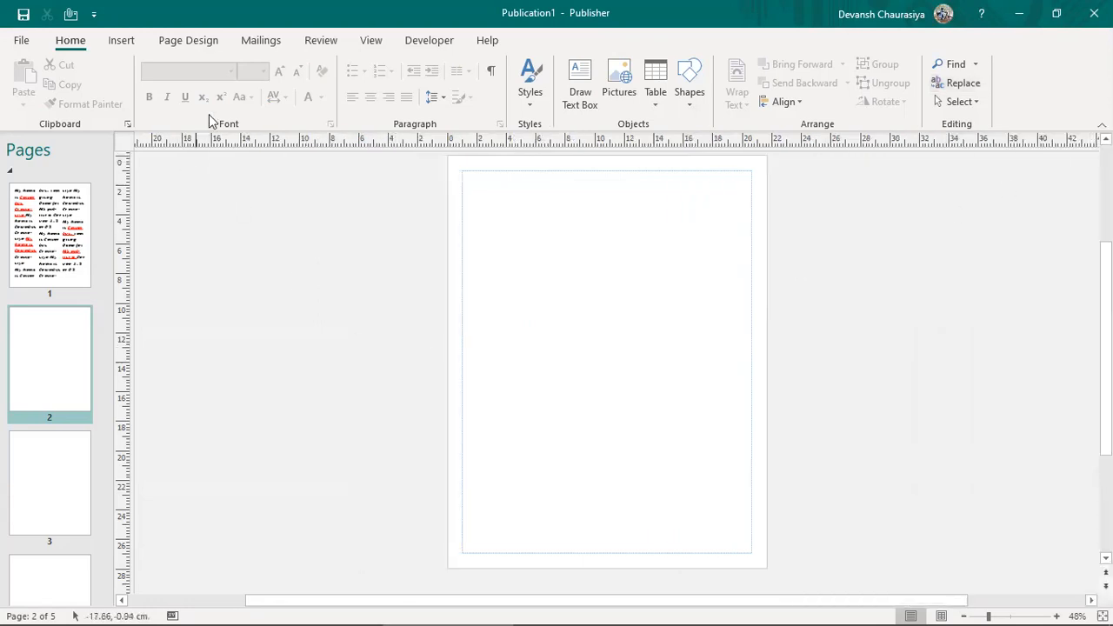
click(120, 41)
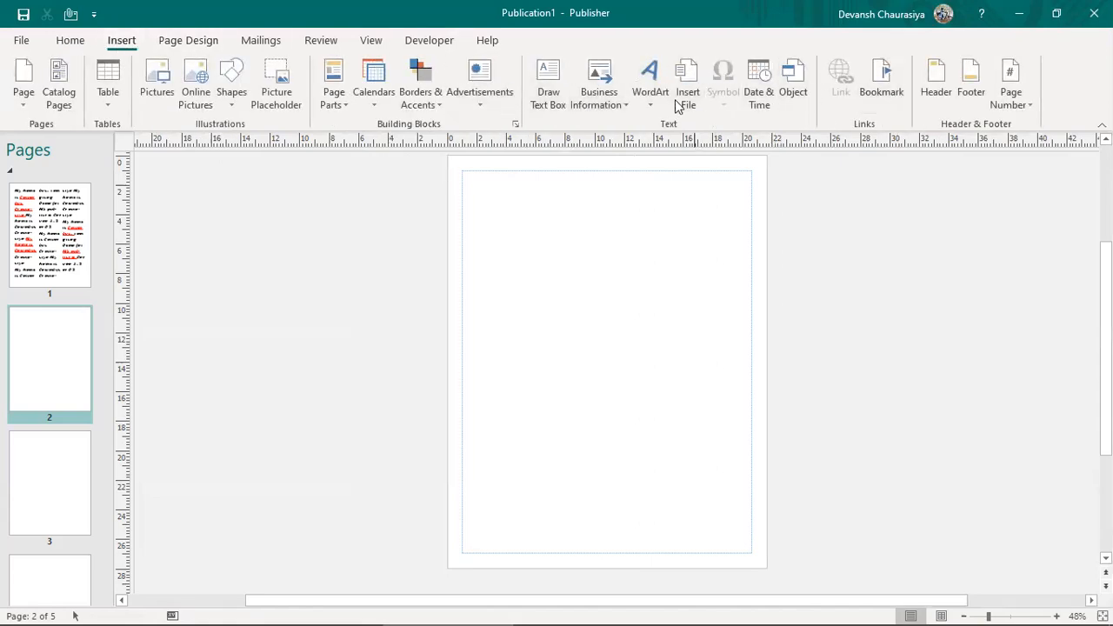
Step: Draw a text box covering nearly all of page 2 and adjust its size and position
click(548, 87)
mouse_move(463, 171)
mouse_down()
mouse_move(467, 199)
mouse_move(694, 552)
mouse_move(749, 554)
mouse_up()
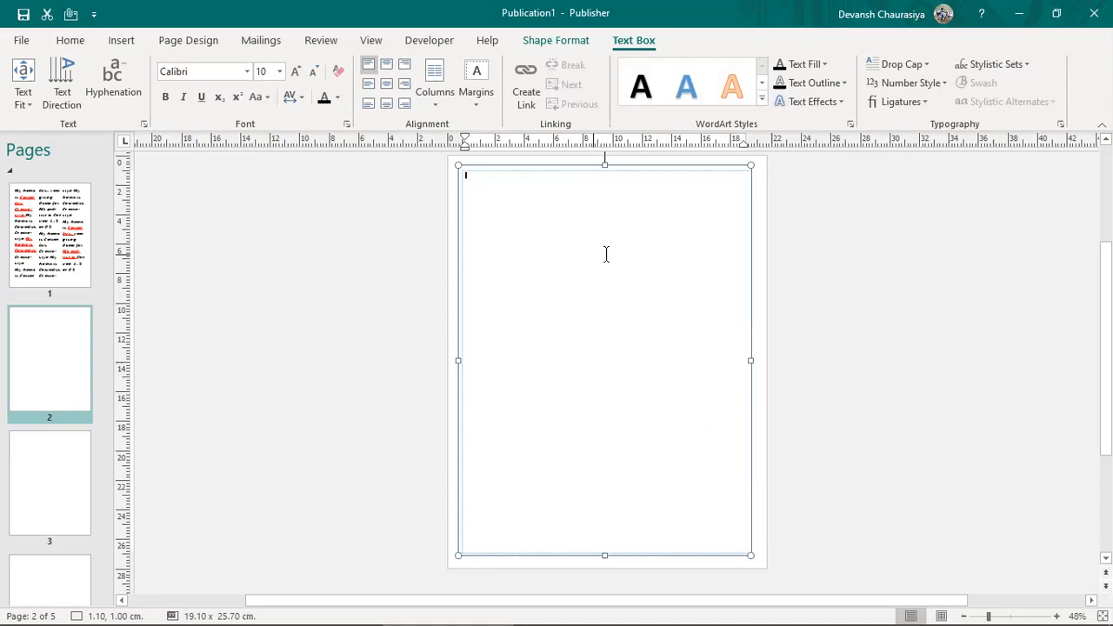
drag(751, 166, 731, 181)
key(Escape)
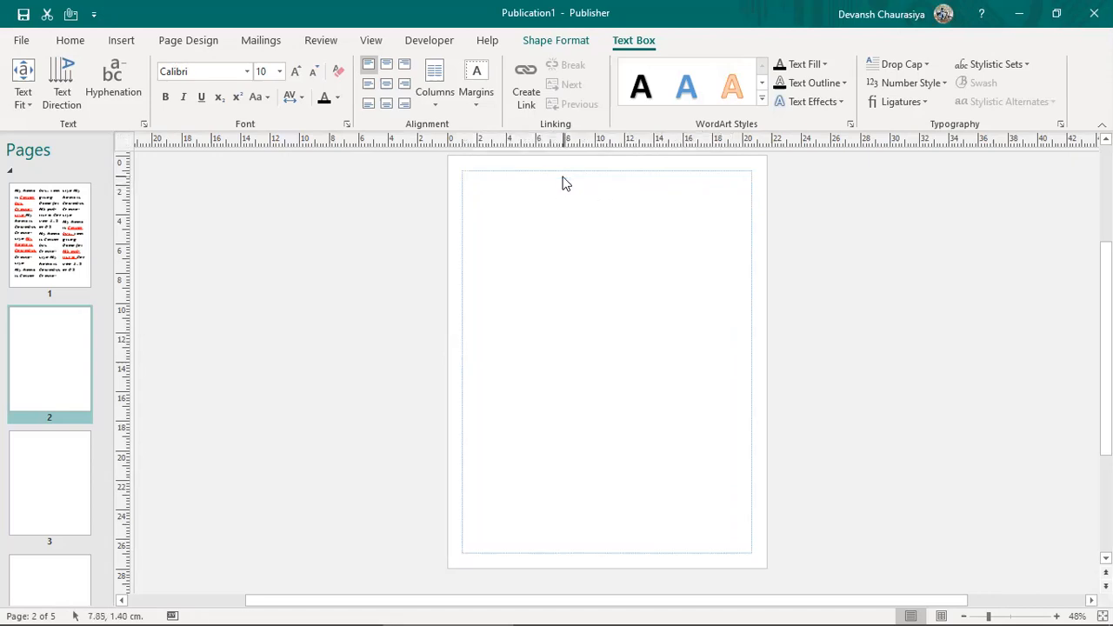
click(547, 193)
drag(547, 187, 551, 182)
click(827, 356)
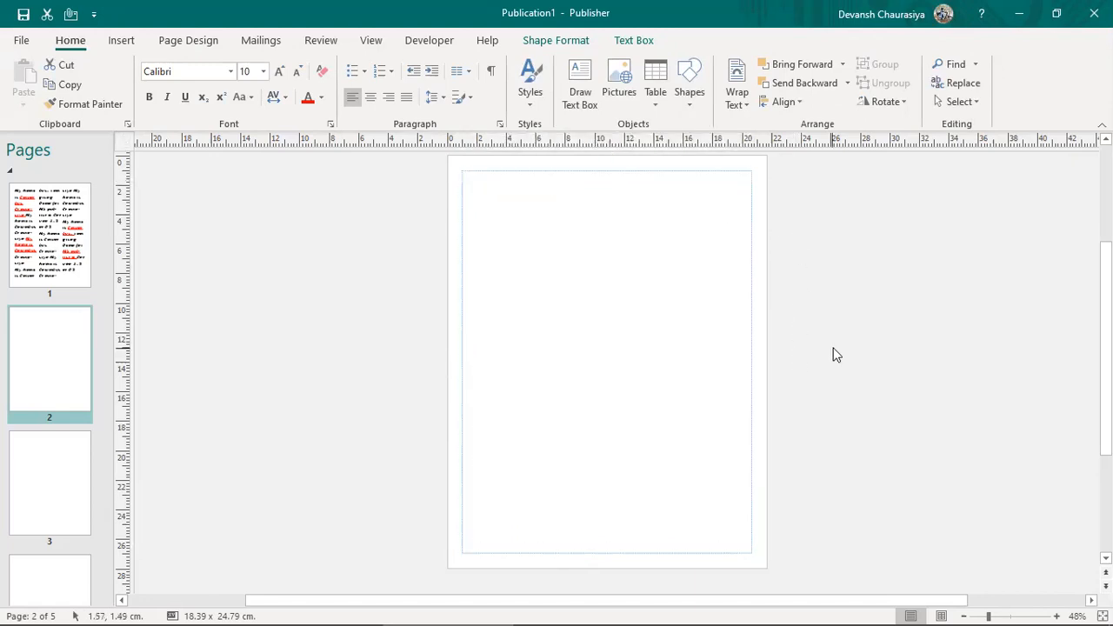
click(596, 364)
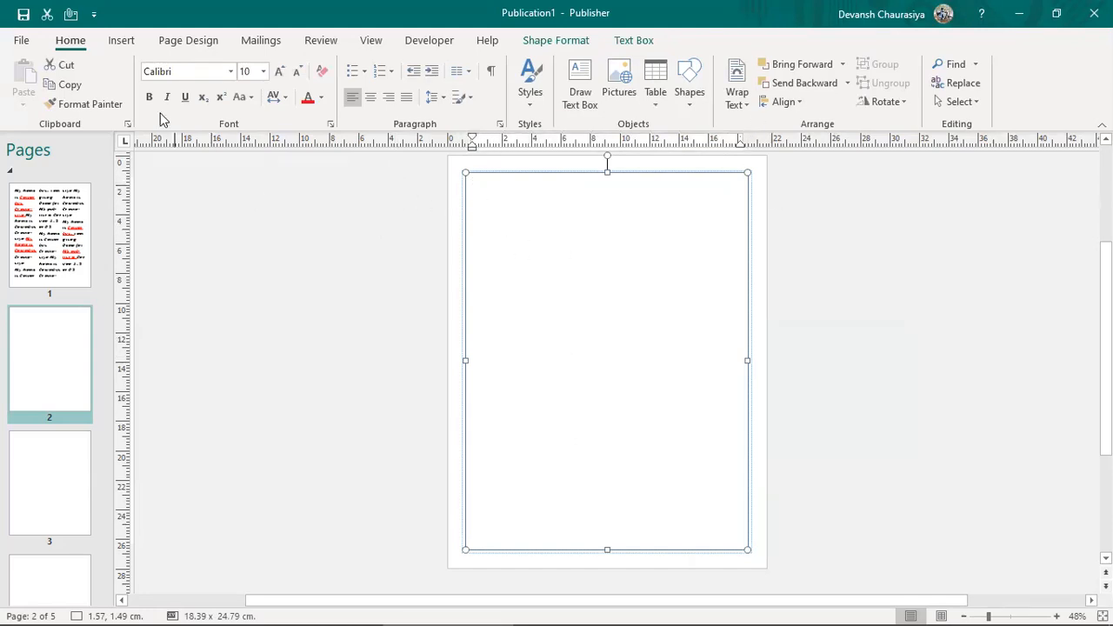
click(321, 300)
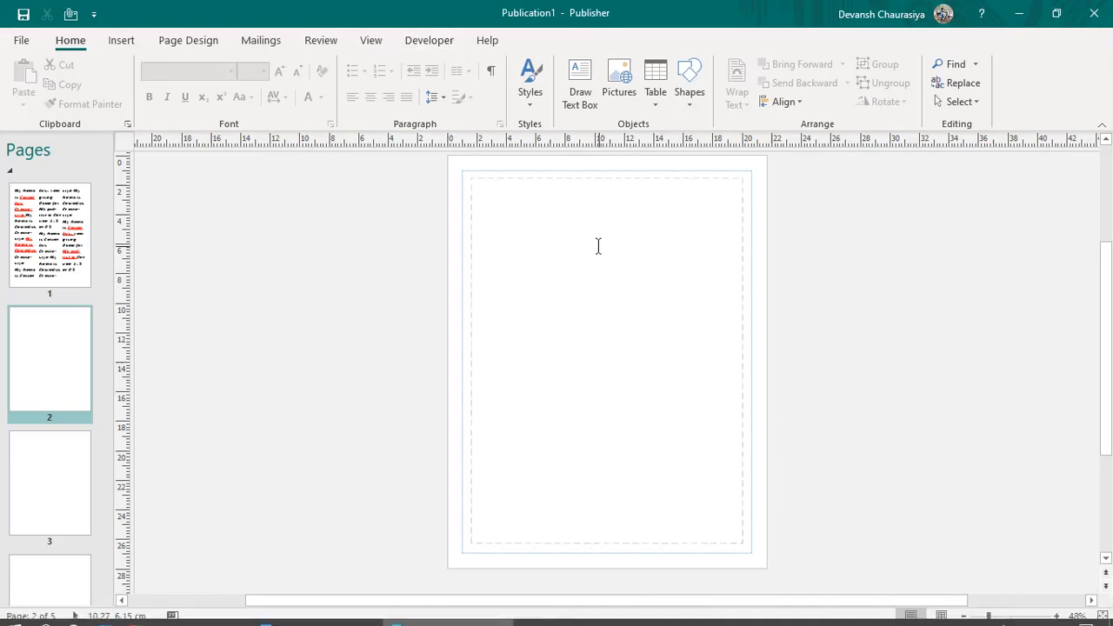
click(596, 310)
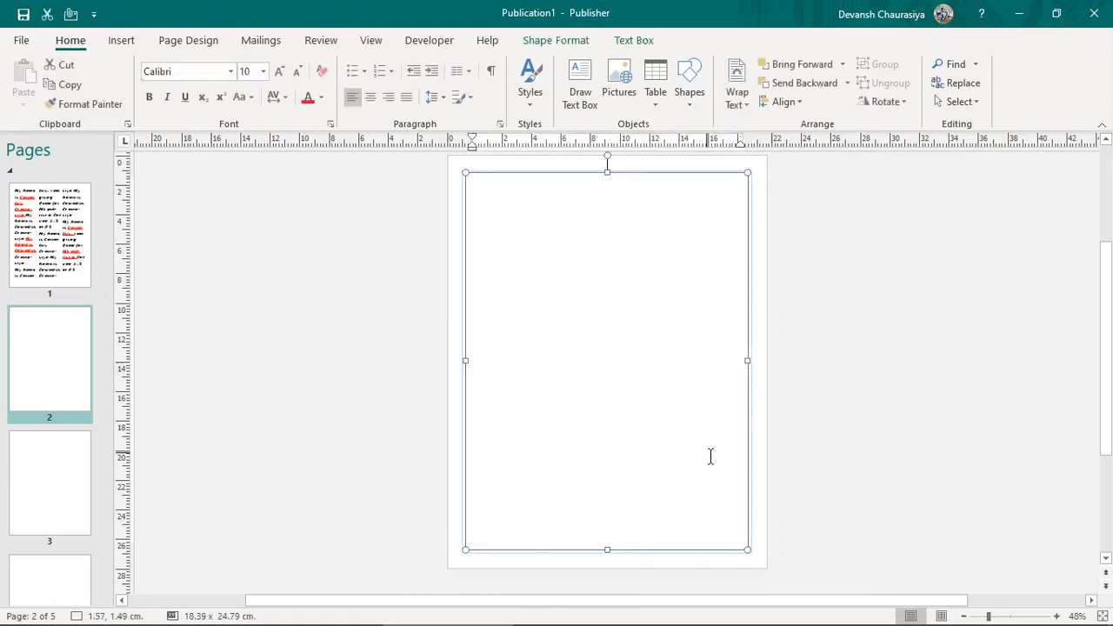
click(778, 558)
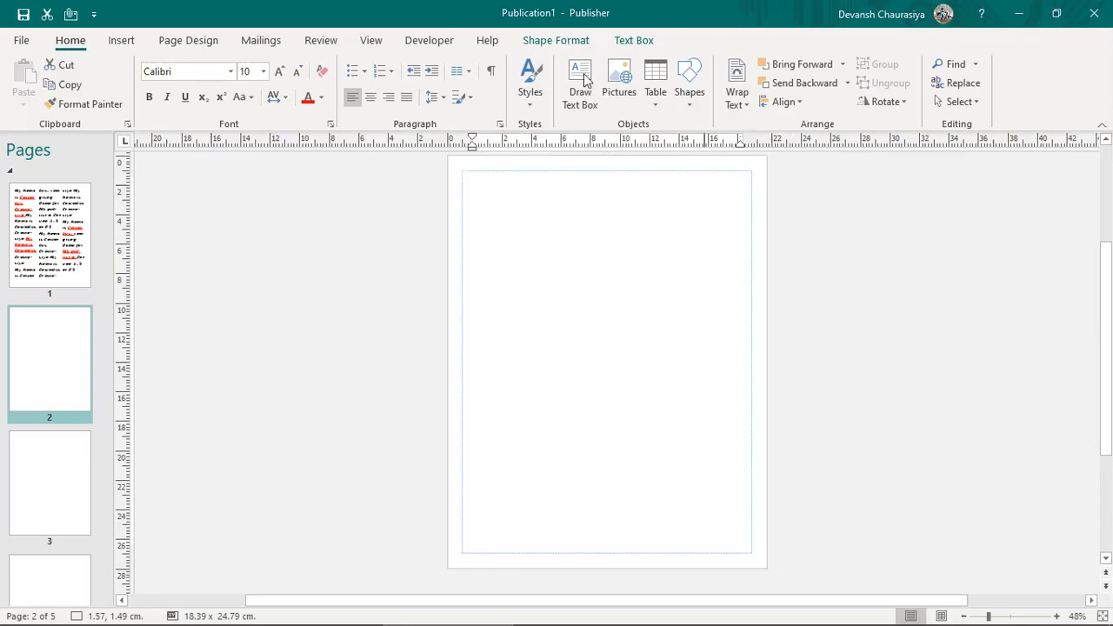
Step: Type 'I am typing for Demo' in the box at 27 pt, fixing the 'tping' typo
mouse_move(718, 598)
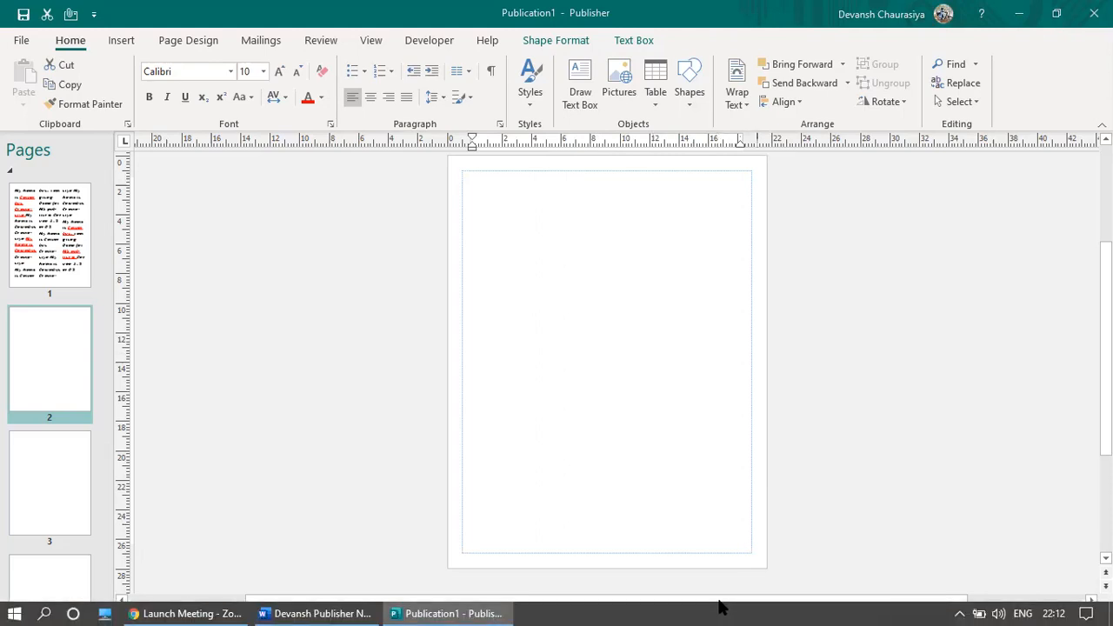
click(649, 360)
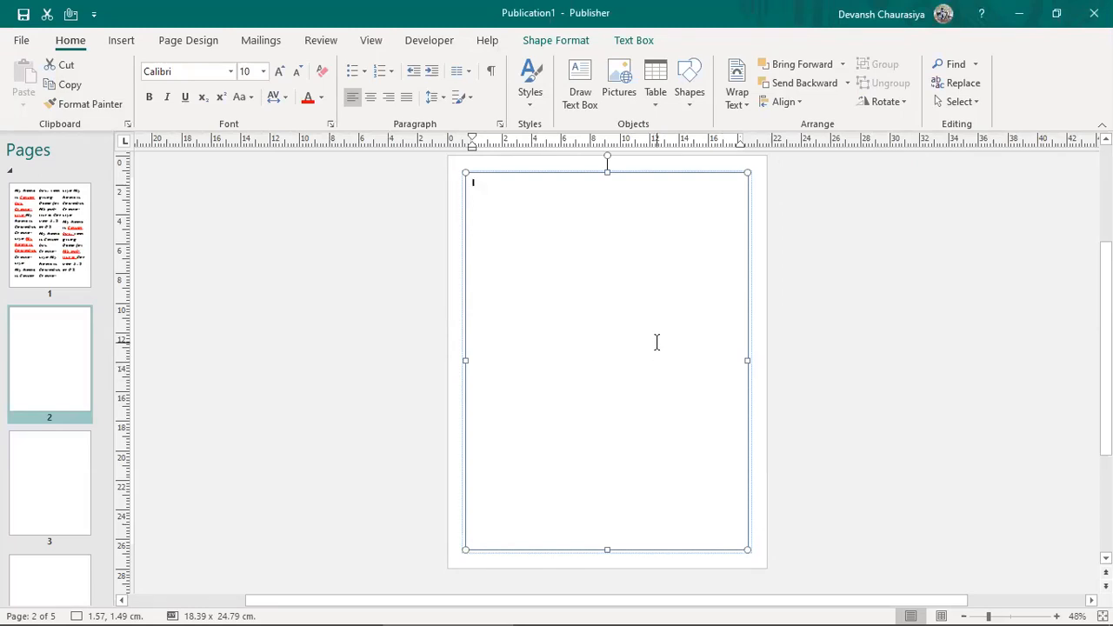
text(I am)
key(ctrl+a)
key(ctrl+bracketright)
key(ctrl+bracketright)
key(ctrl+bracketright)
key(ctrl+bracketright)
key(ctrl+bracketright)
key(ctrl+bracketright)
key(ctrl+bracketright)
key(ctrl+bracketright)
key(ctrl+bracketright)
key(ctrl+bracketright)
key(ctrl+bracketright)
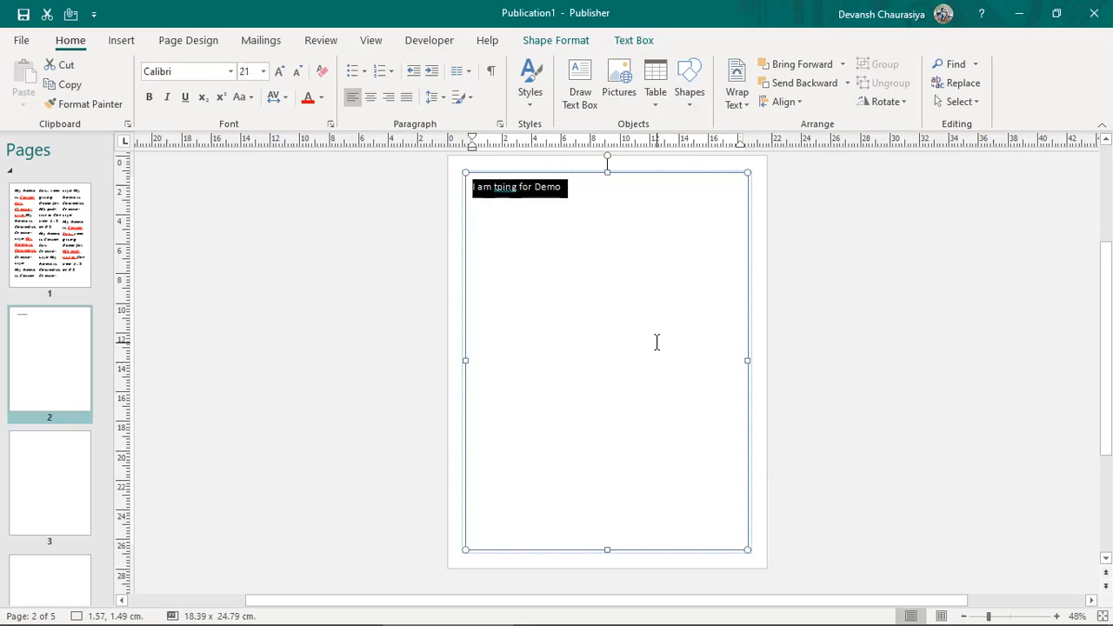
key(ctrl+bracketright)
key(ctrl+bracketright)
key(ctrl+bracketright)
key(ctrl+bracketright)
key(ctrl+bracketright)
key(ctrl+bracketright)
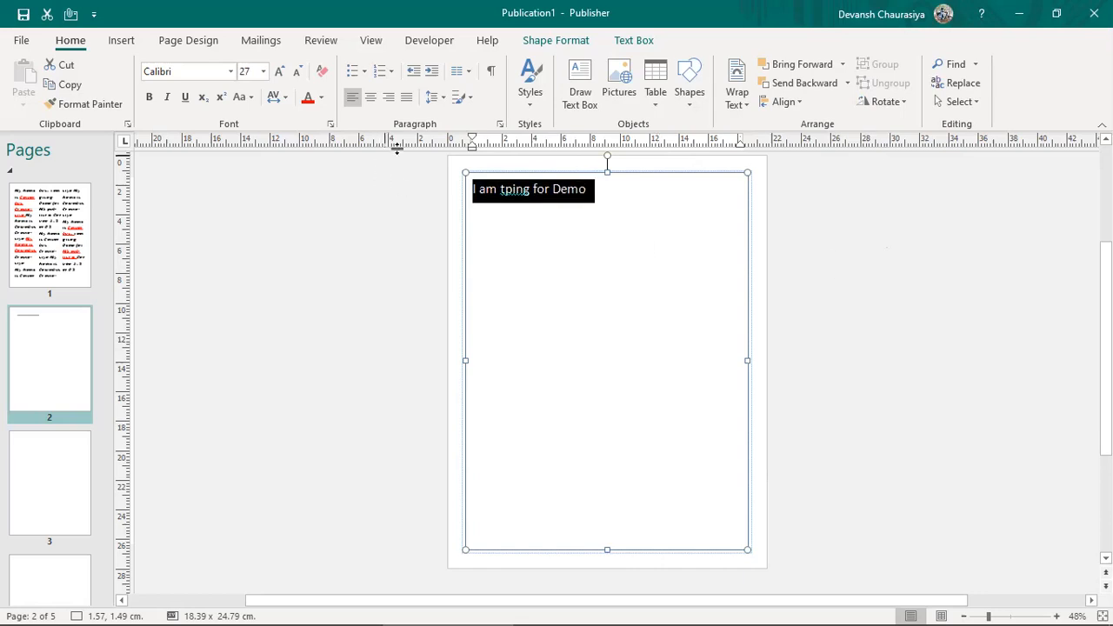
click(504, 190)
text(y)
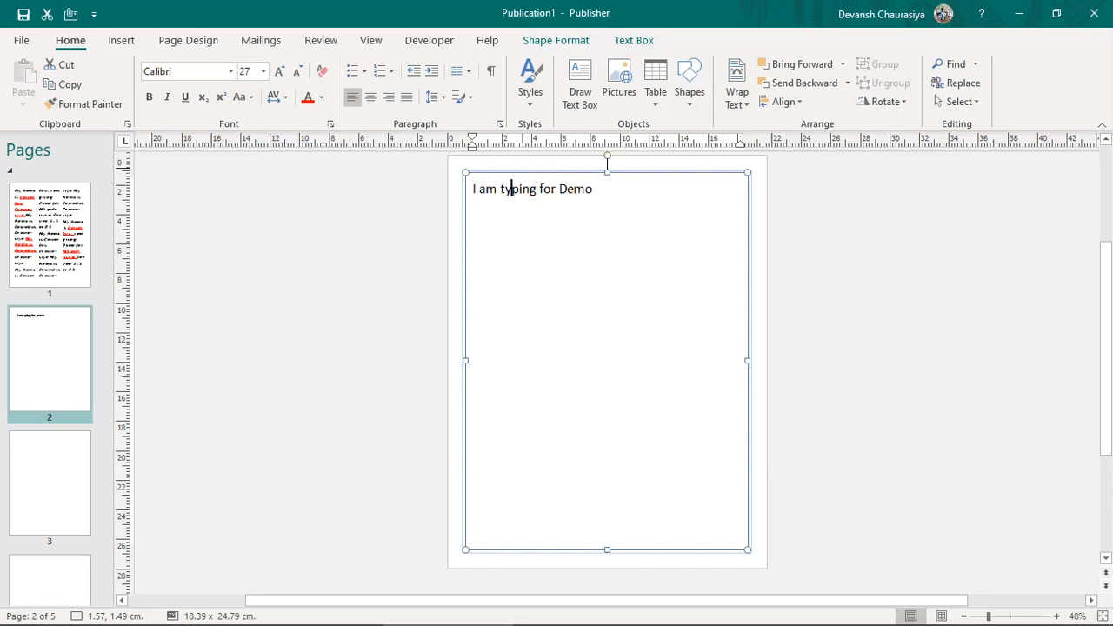
click(607, 193)
Step: Copy the text-fit line from the Word notes and return to the publication
key(alt+Tab)
key(alt+Tab)
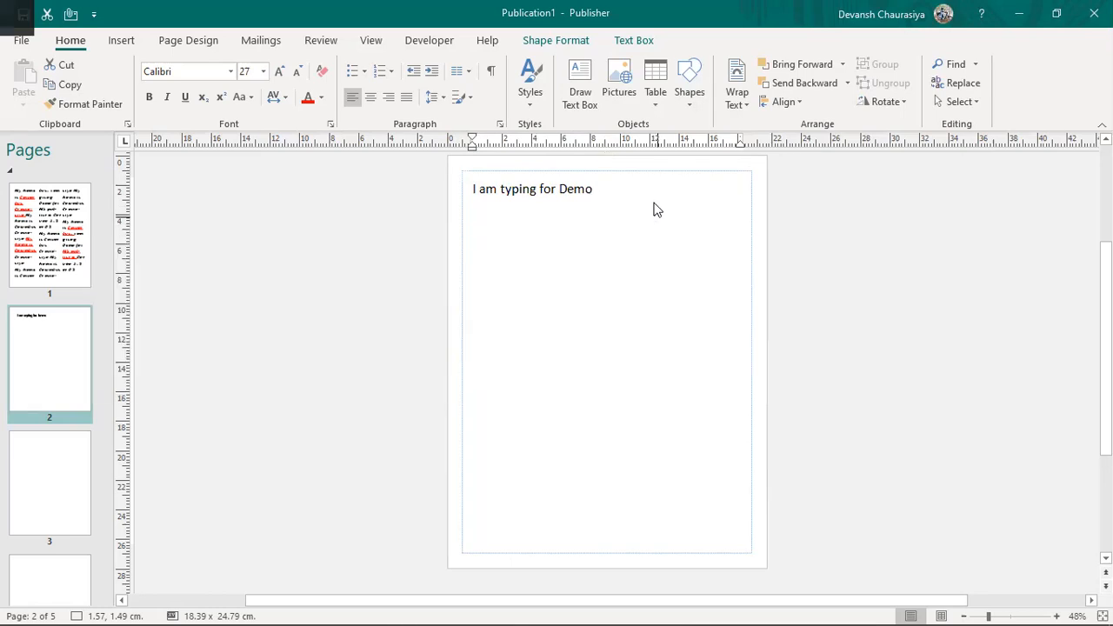
drag(412, 230, 683, 225)
key(ctrl+c)
key(alt+Tab)
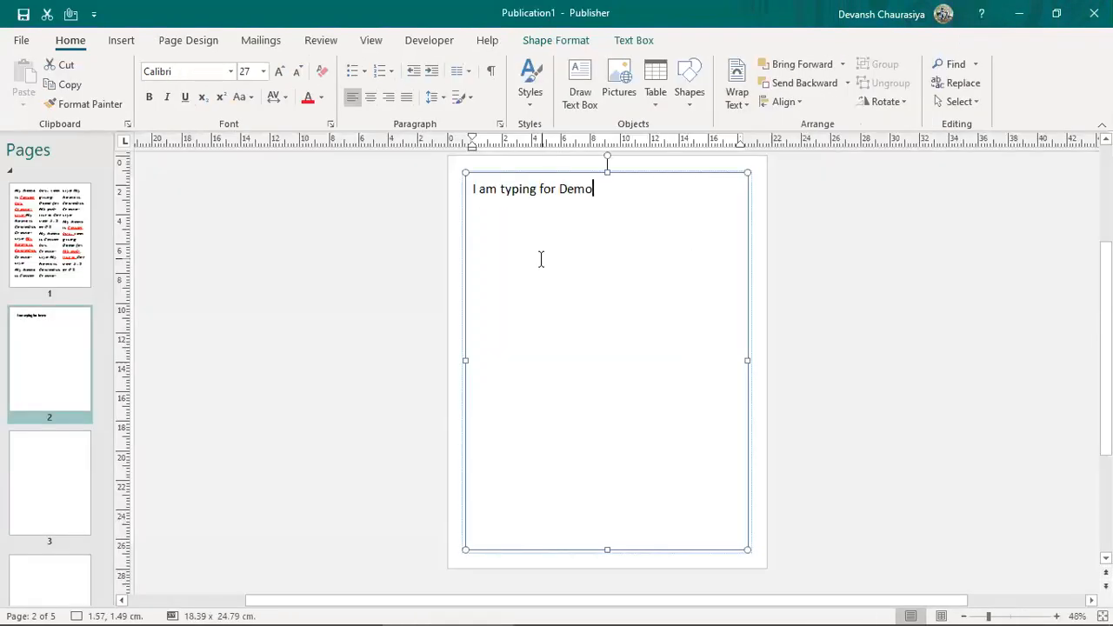
Step: Paste the 'I am typing for Demo' line repeatedly until it fills most of the box
triple_click(629, 196)
key(ctrl+c)
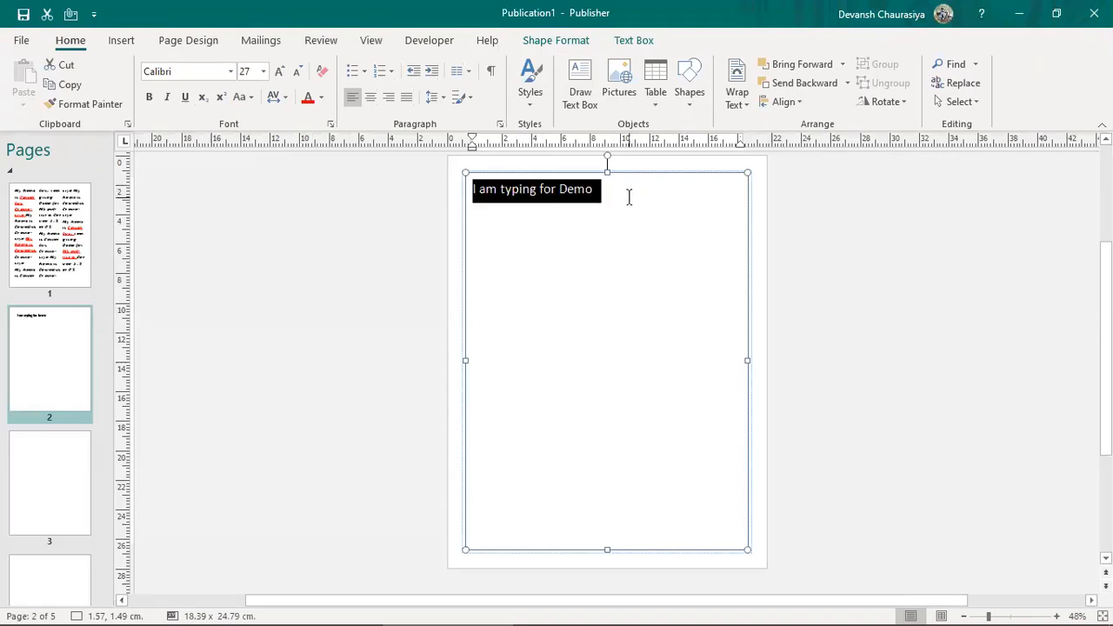
click(629, 196)
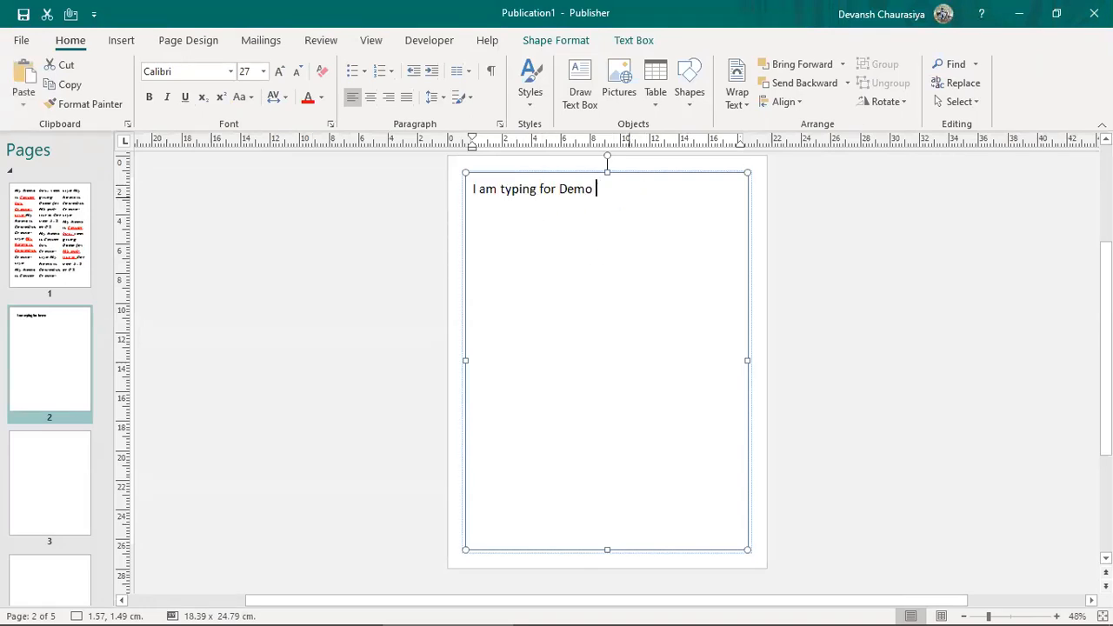
key(ctrl+v)
key(ctrl+v)
key(ctrl+v)
key(ctrl+v)
key(ctrl+v)
key(ctrl+v)
key(ctrl+v)
key(ctrl+v)
key(ctrl+v)
key(ctrl+v)
key(ctrl+v)
key(ctrl+v)
key(ctrl+v)
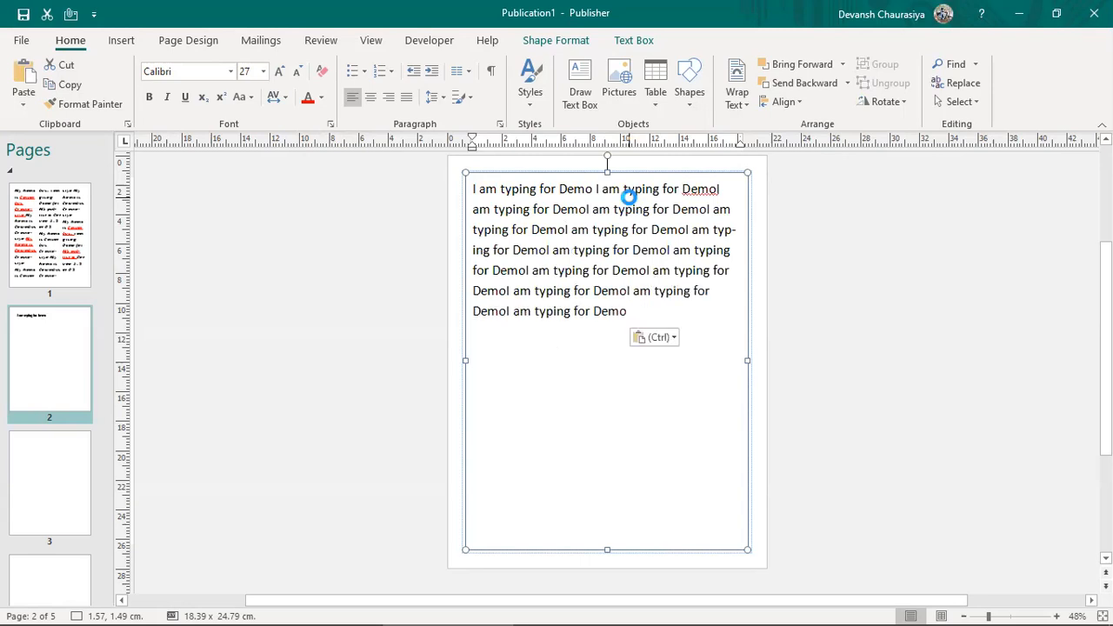
key(ctrl+v)
key(ctrl+v)
key(ctrl+v)
key(ctrl+v)
key(ctrl+v)
key(ctrl+v)
key(ctrl+v)
key(ctrl+v)
key(ctrl+v)
key(ctrl+v)
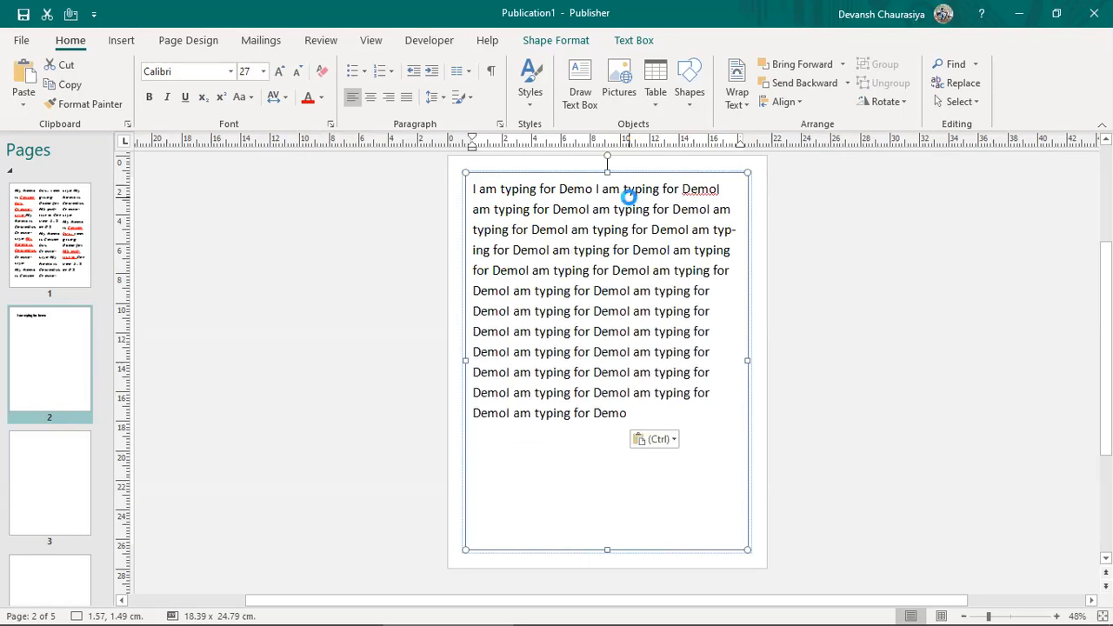
key(ctrl+v)
key(ctrl+v)
key(ctrl+v)
key(ctrl+v)
key(ctrl+v)
key(ctrl+v)
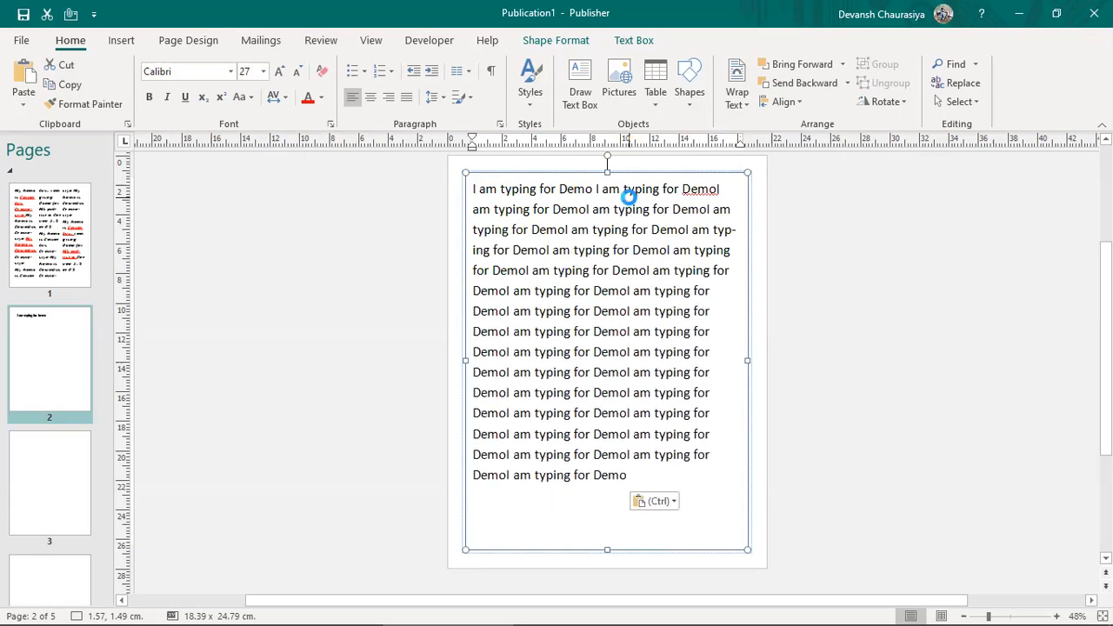
key(ctrl+v)
key(ctrl+v)
key(ctrl+v)
key(ctrl+v)
key(ctrl+v)
key(ctrl+v)
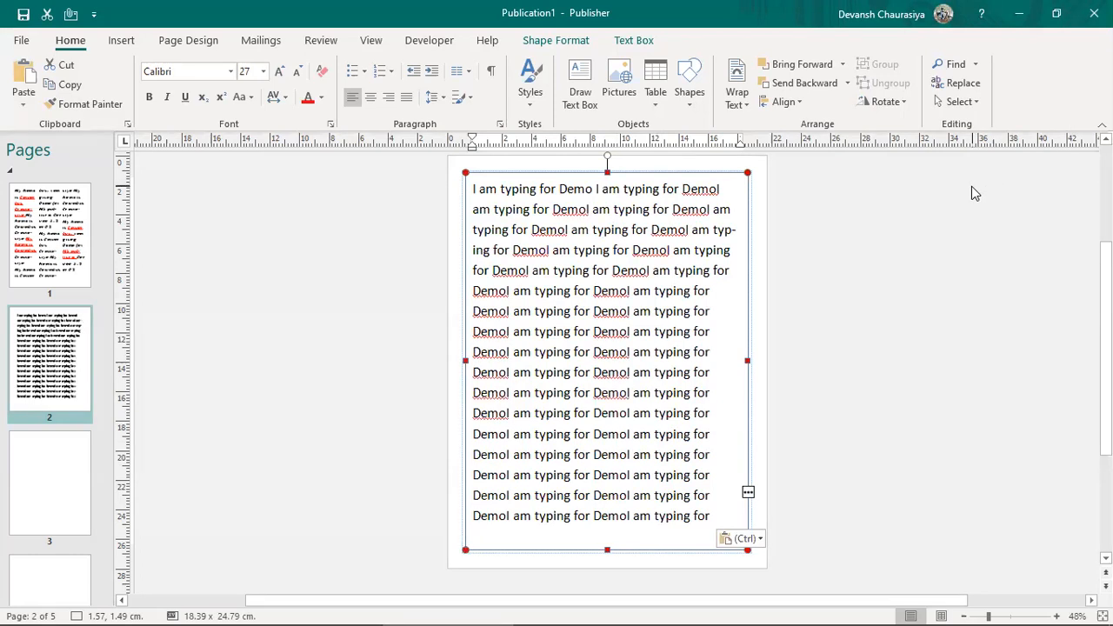
Step: Set the page 2 text box's Text Fit to Best Fit, shrinking the text to 20.9 pt
click(104, 44)
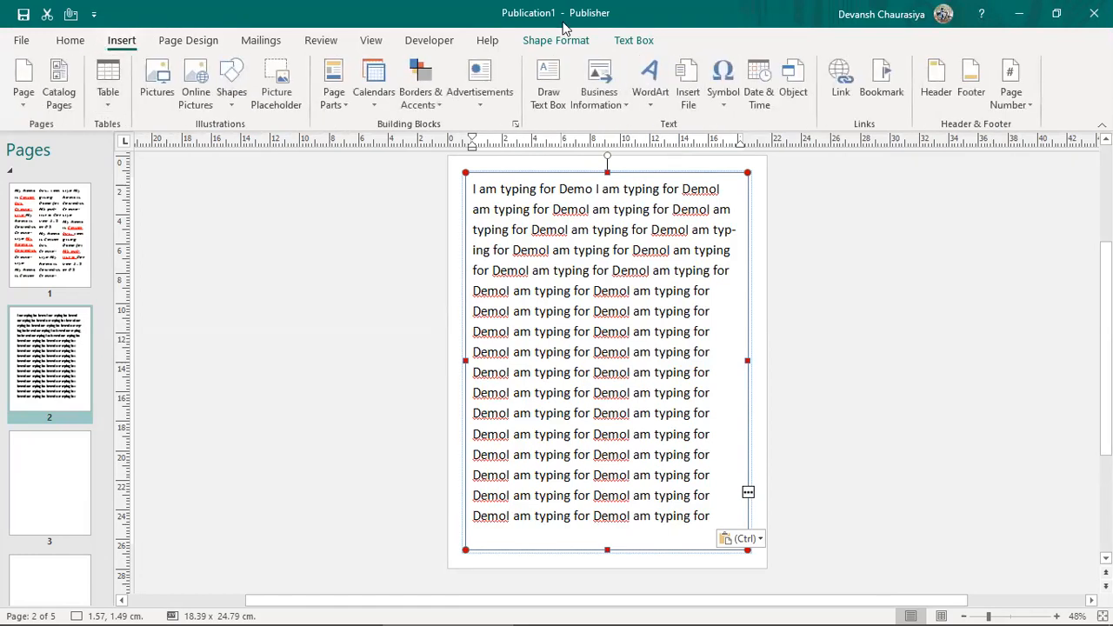
click(634, 40)
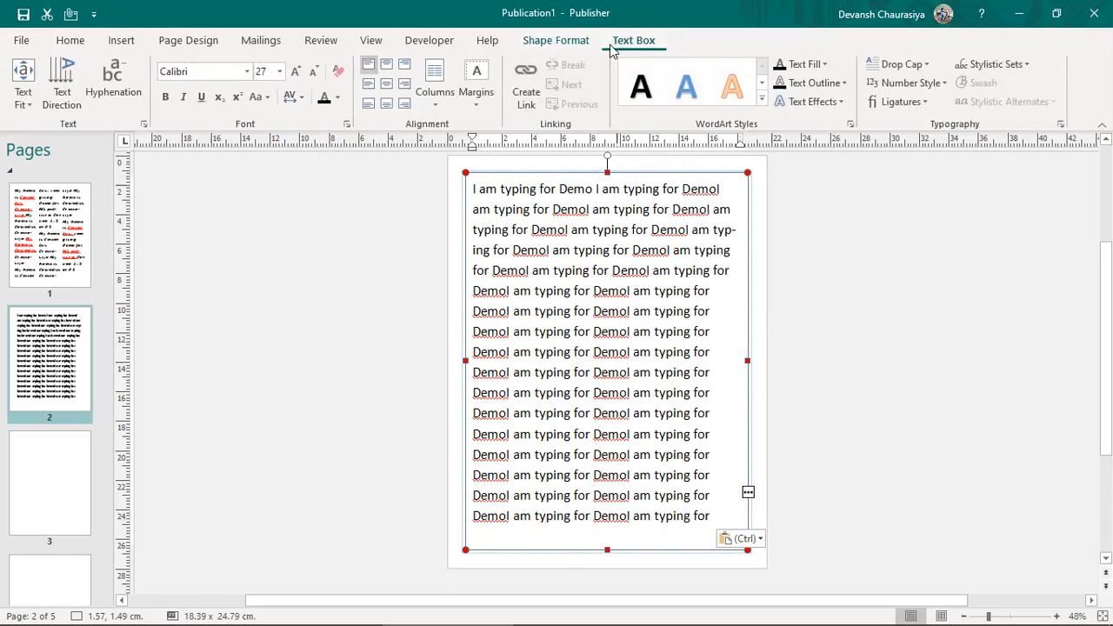
click(558, 43)
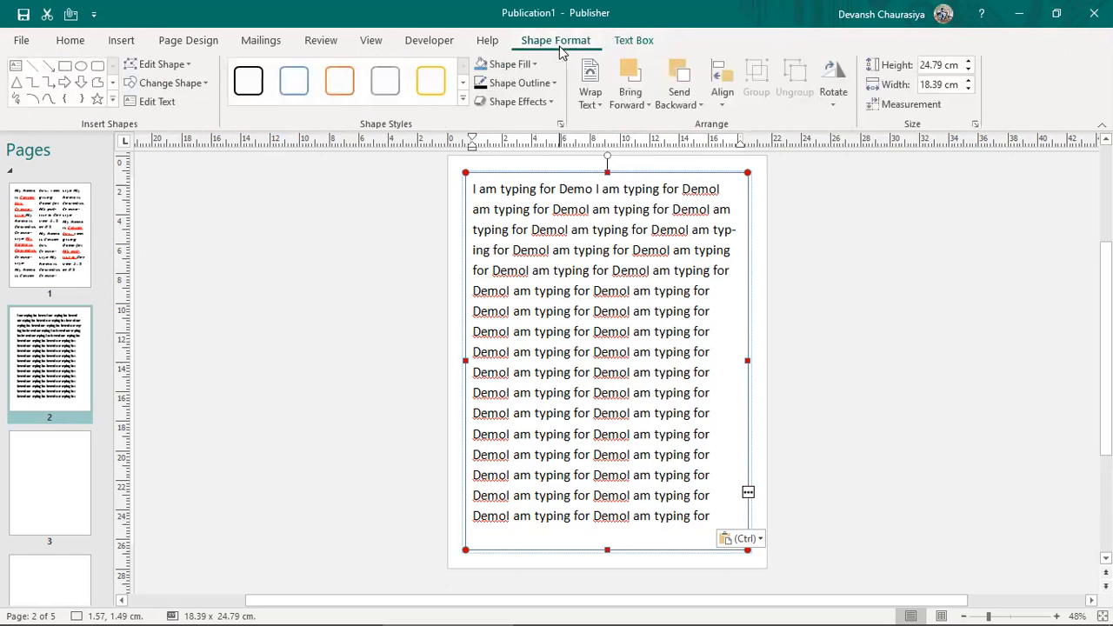
click(633, 41)
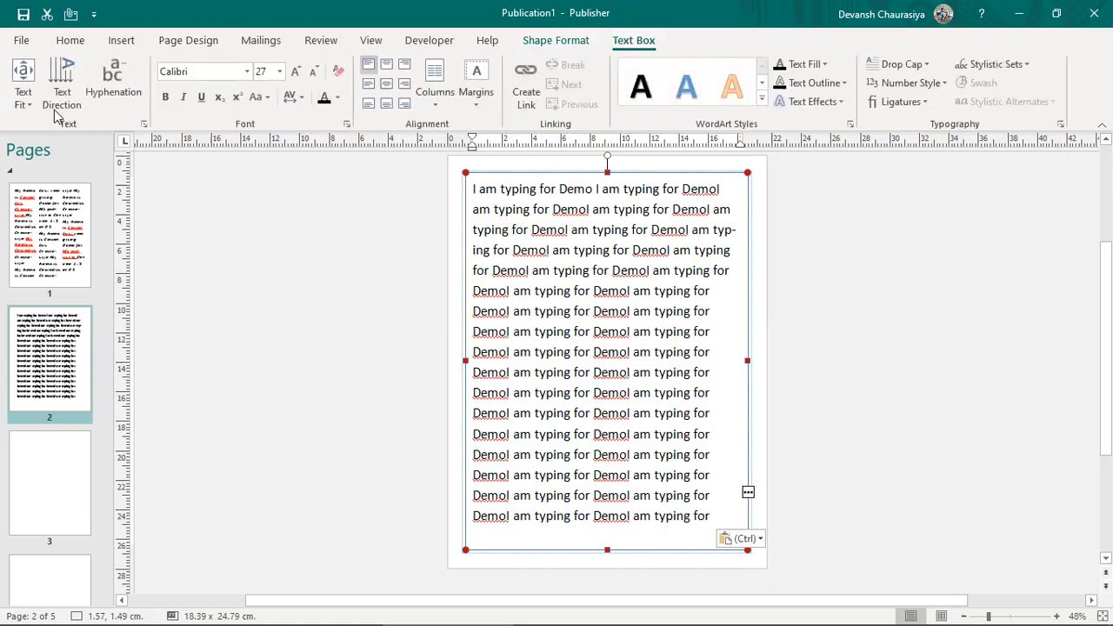
click(25, 104)
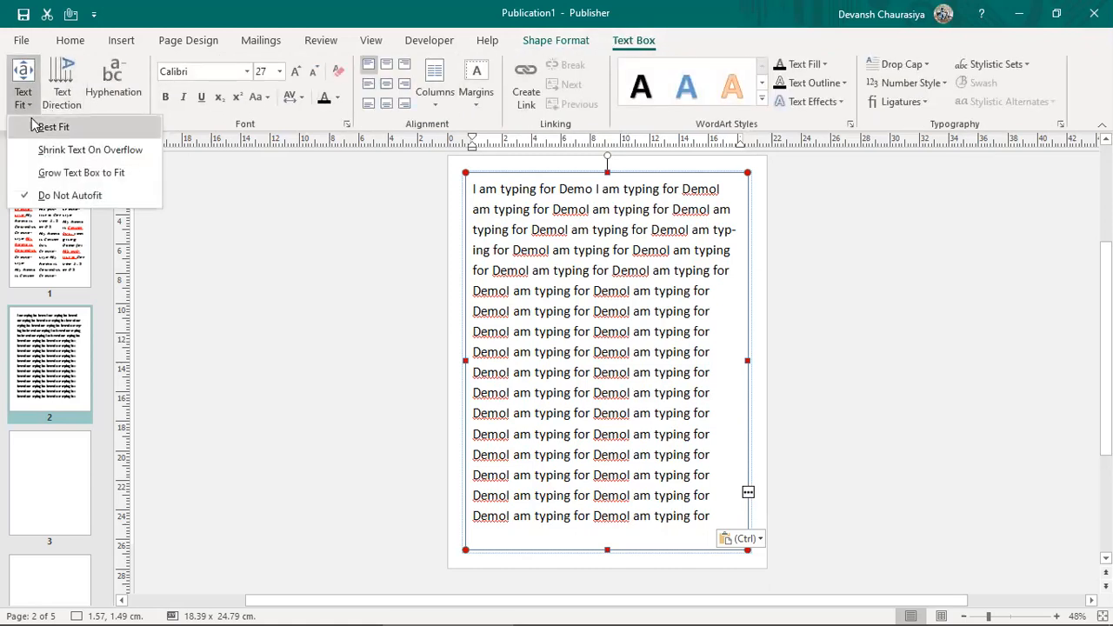
click(48, 128)
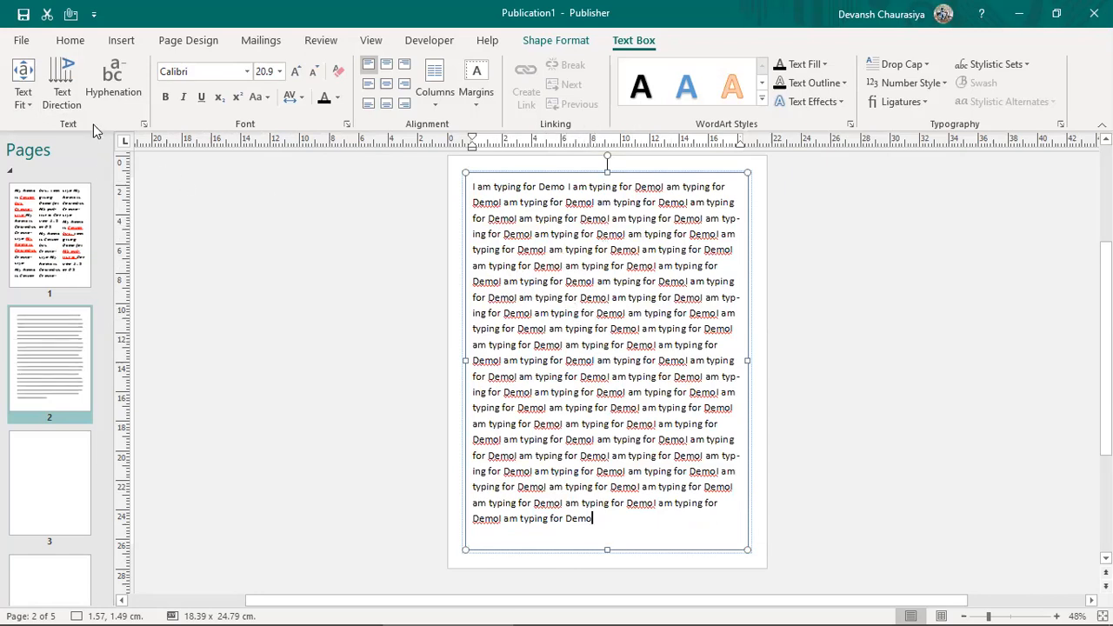
click(32, 100)
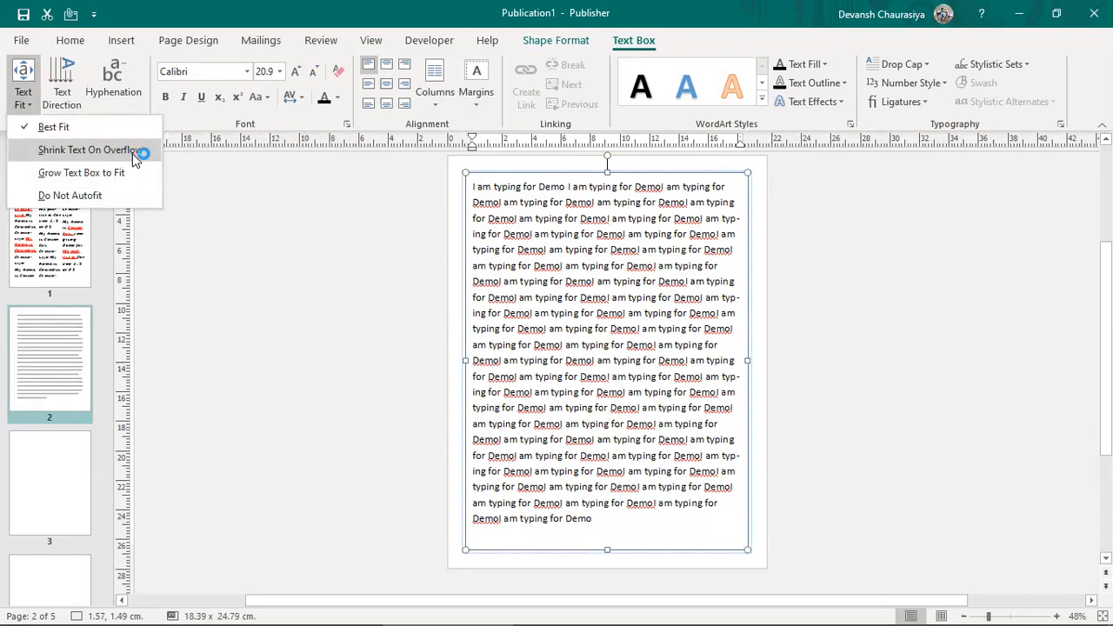
Step: Switch to Shrink Text On Overflow and paste six more copies, shrinking the text to 17.8 pt
click(135, 152)
click(603, 521)
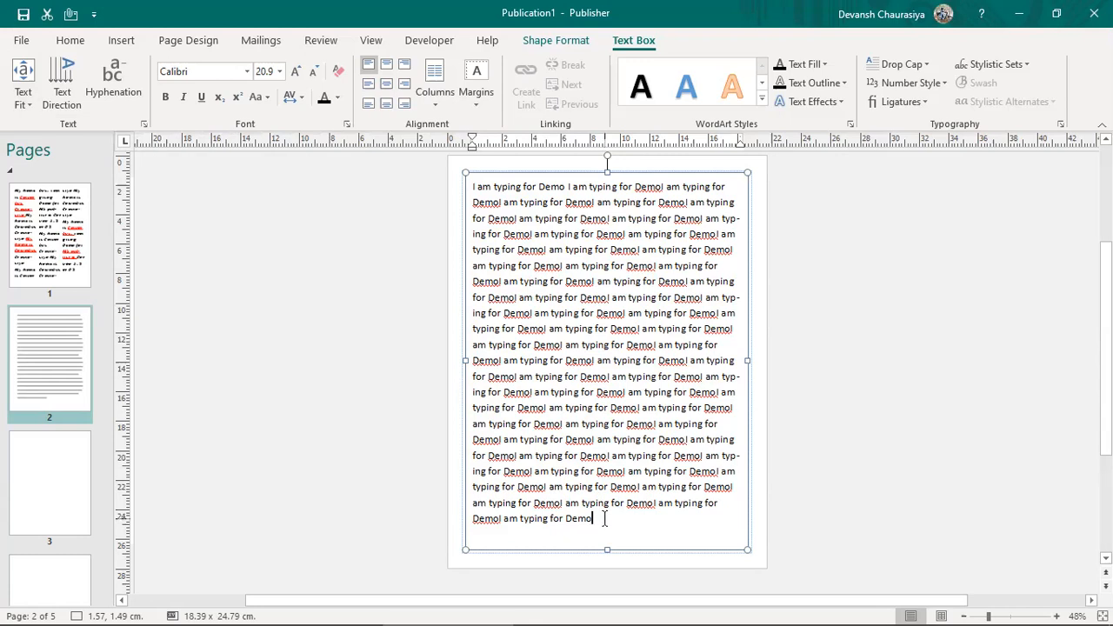
key(ctrl+v)
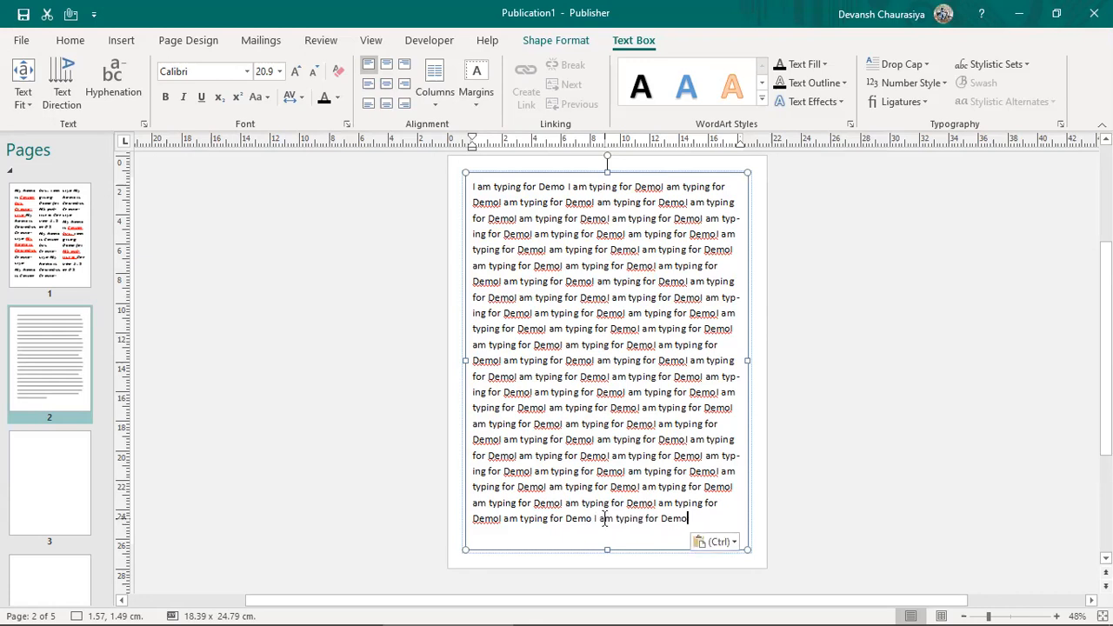
key(ctrl+v)
key(ctrl+v)
key(ctrl+v)
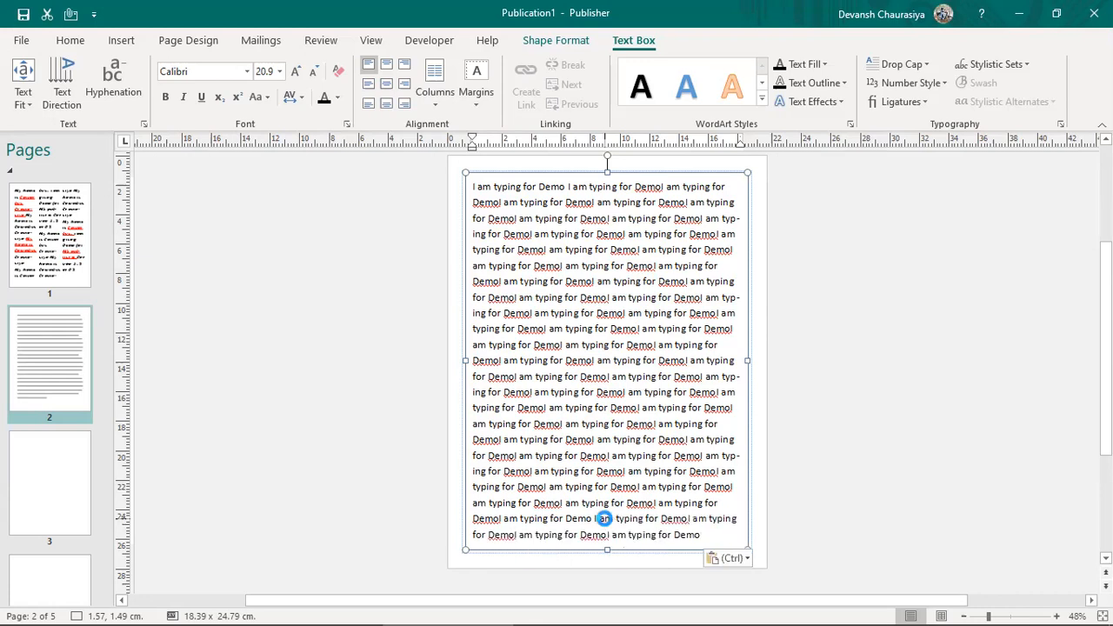
key(ctrl+v)
key(ctrl+v)
key(ctrl+v)
key(ctrl+v)
key(ctrl+v)
key(ctrl+v)
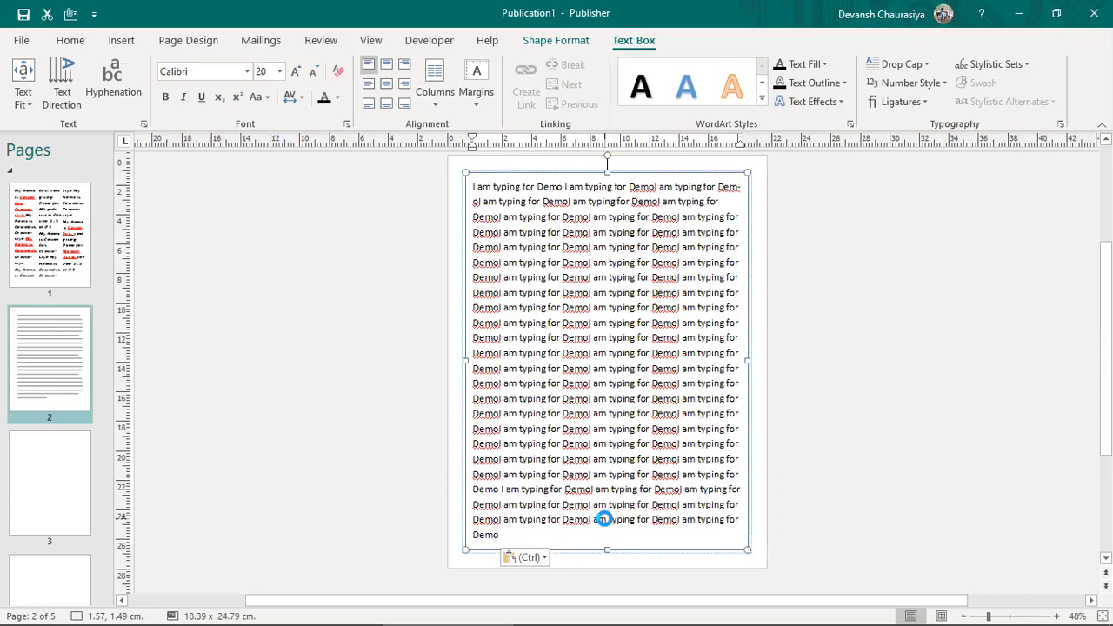
key(ctrl+v)
key(ctrl+v)
key(ctrl+v)
key(ctrl+v)
key(ctrl+v)
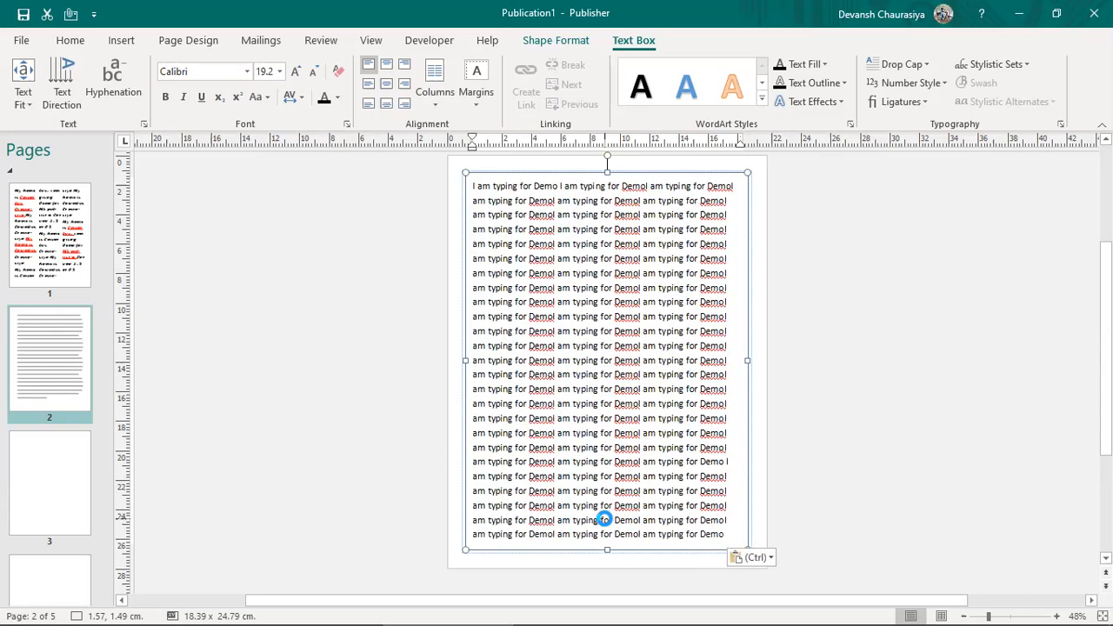
key(ctrl+v)
key(ctrl+v)
key(ctrl+v)
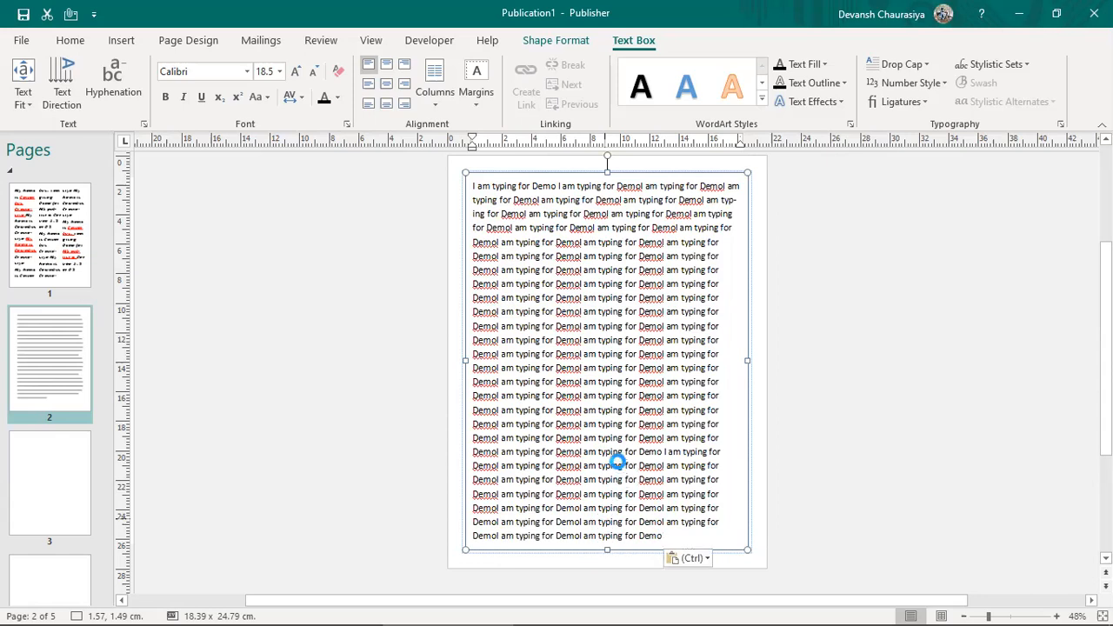
key(ctrl+v)
key(ctrl+v)
key(ctrl+v)
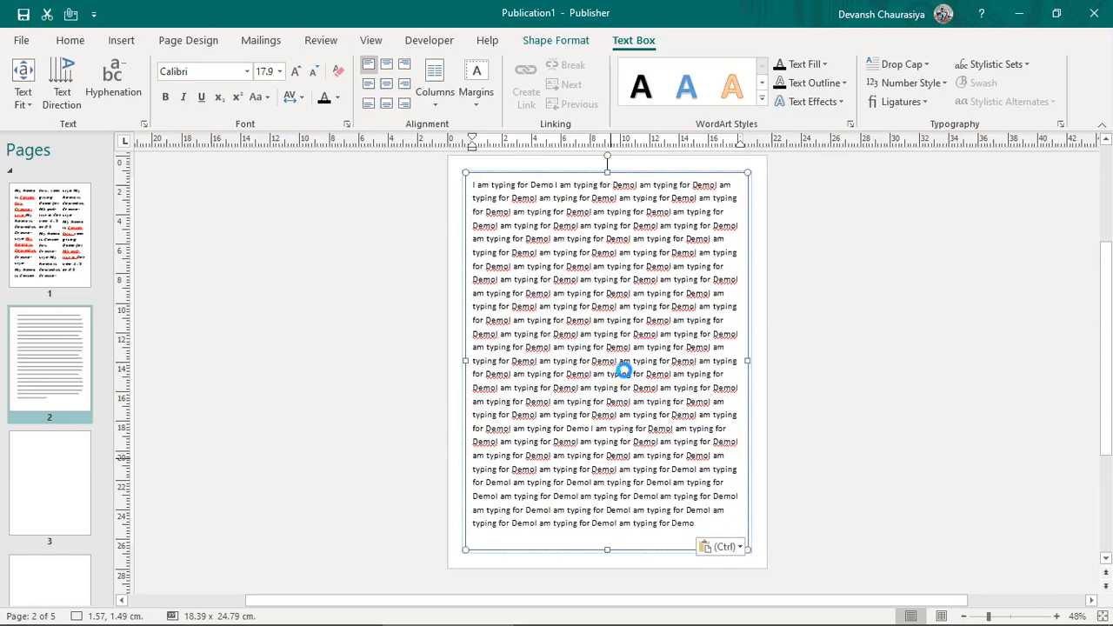
click(23, 100)
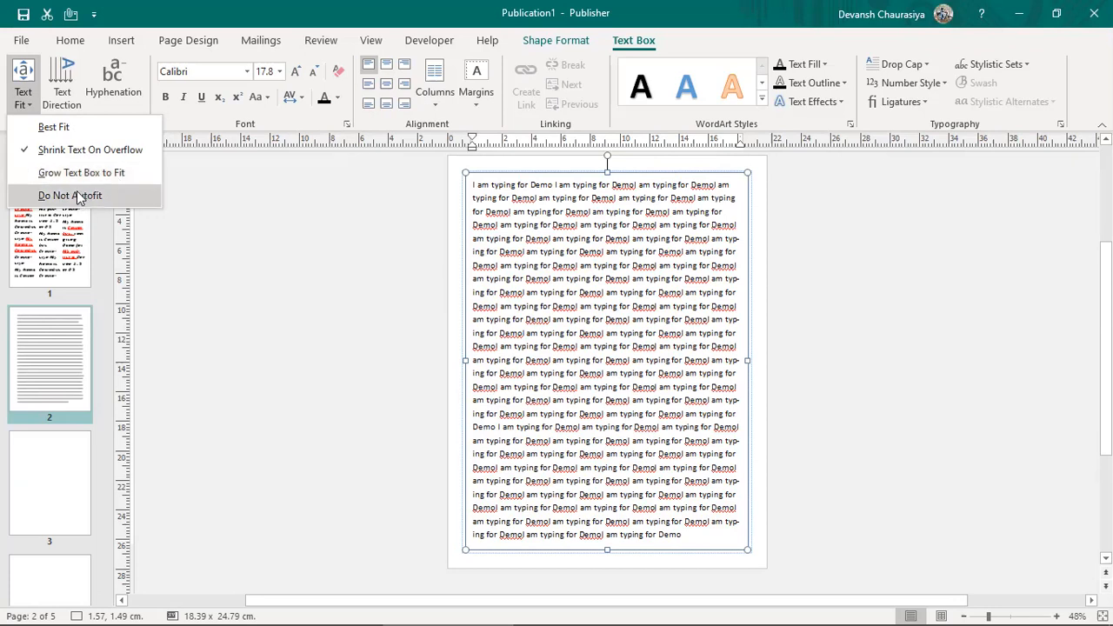
Step: Reapply Best Fit, delete the lower half so text grows to 24.2 pt, and select 'DemoI'
click(52, 127)
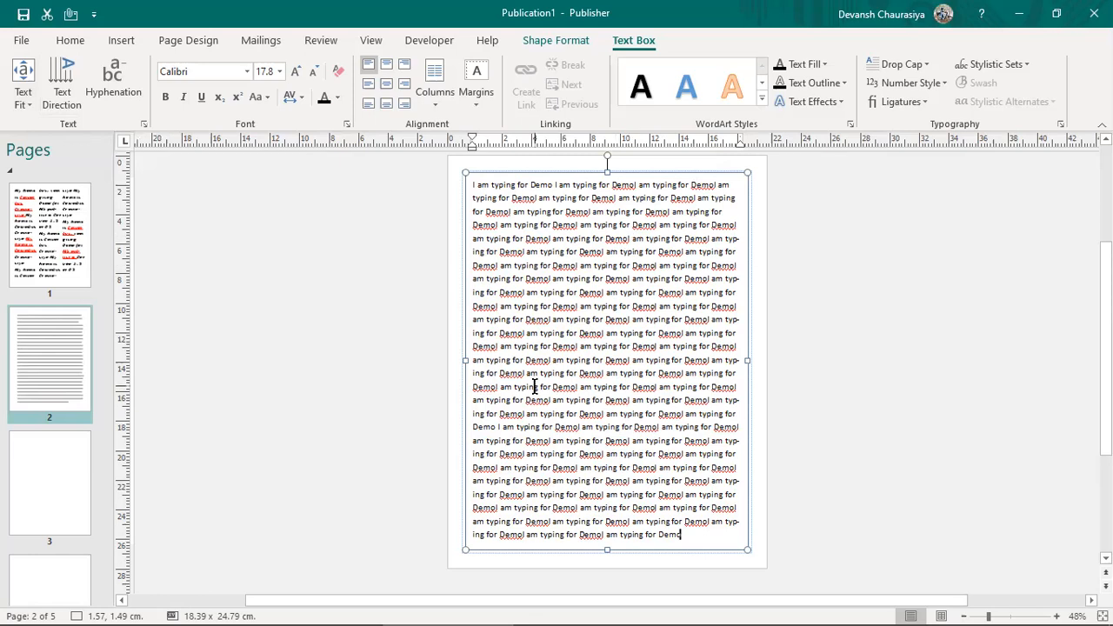
drag(478, 374, 706, 537)
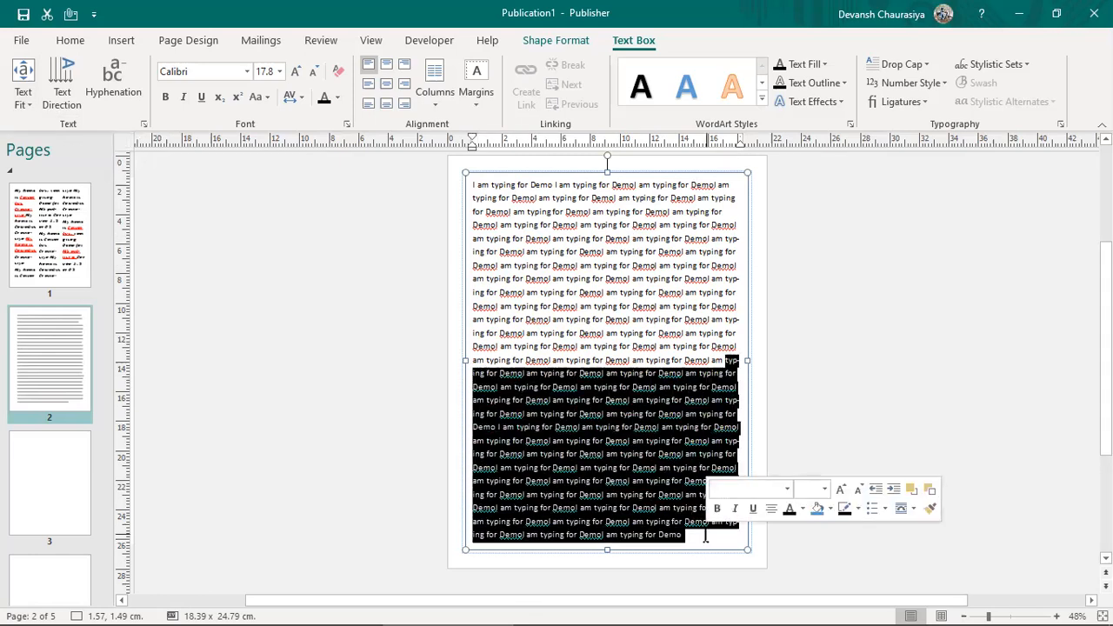
key(BackSpace)
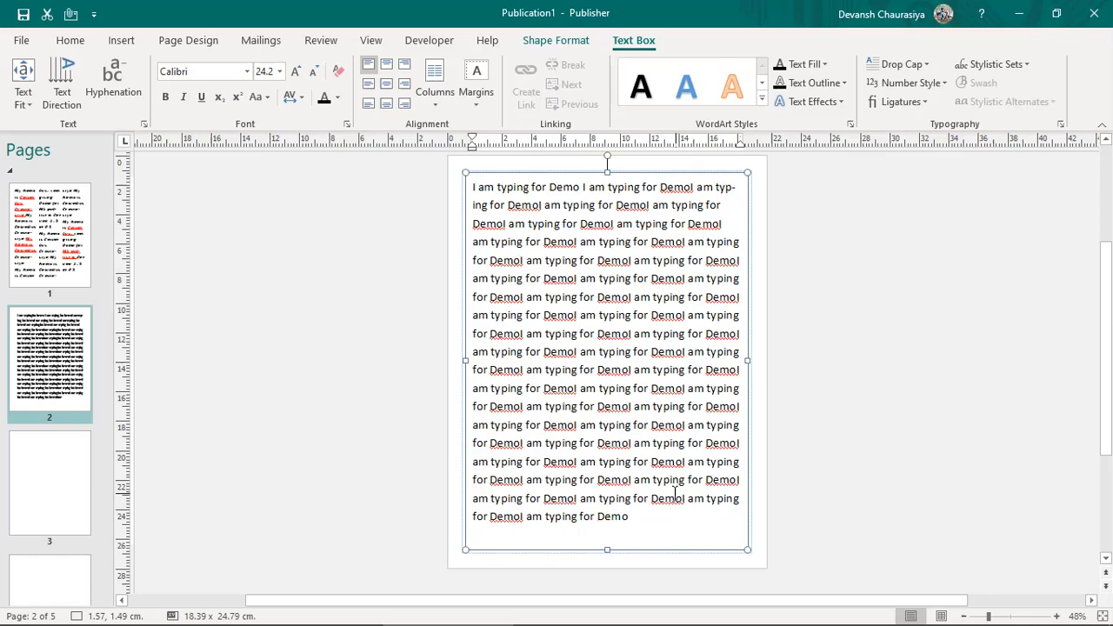
double_click(626, 259)
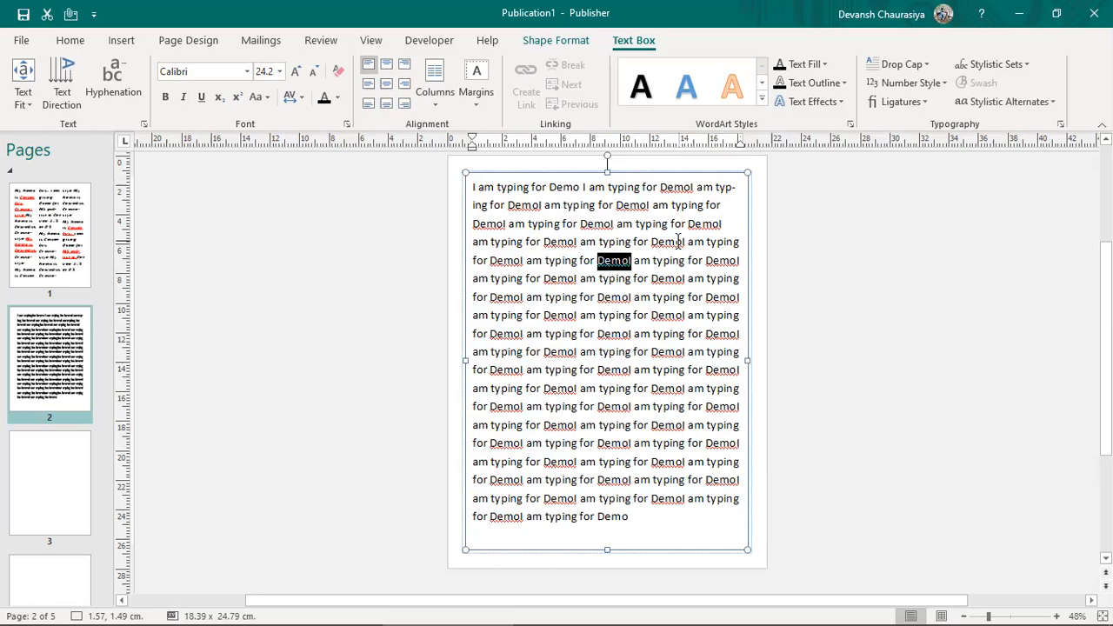
key(ctrl+h)
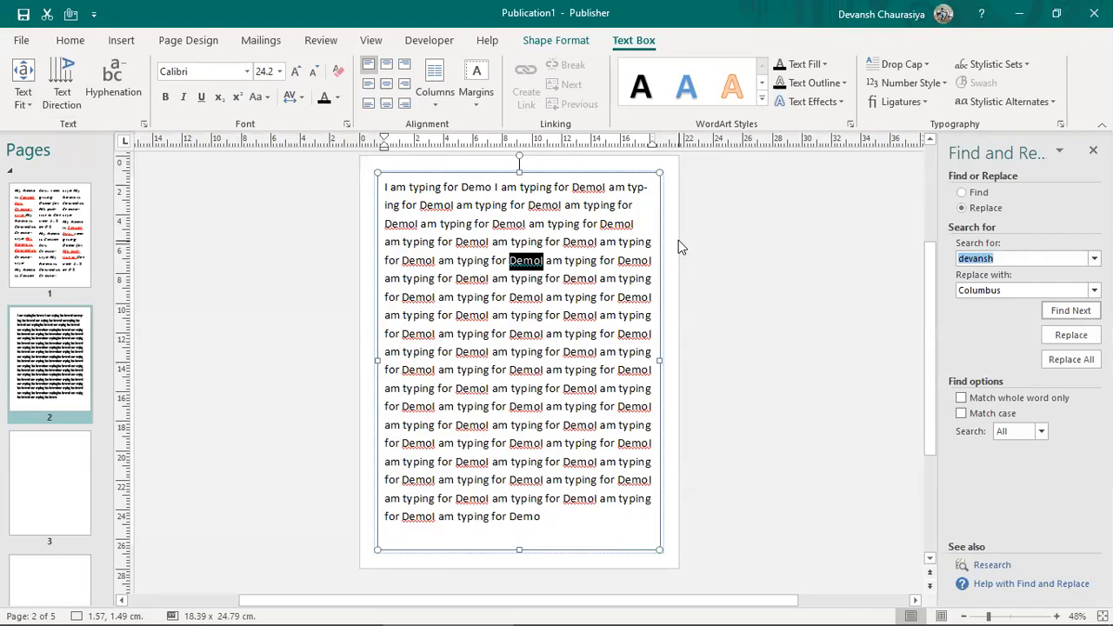
Step: Replace every 'DemoI' with 'Demo I' and close the Find and Replace pane
text(DemoI)
key(Tab)
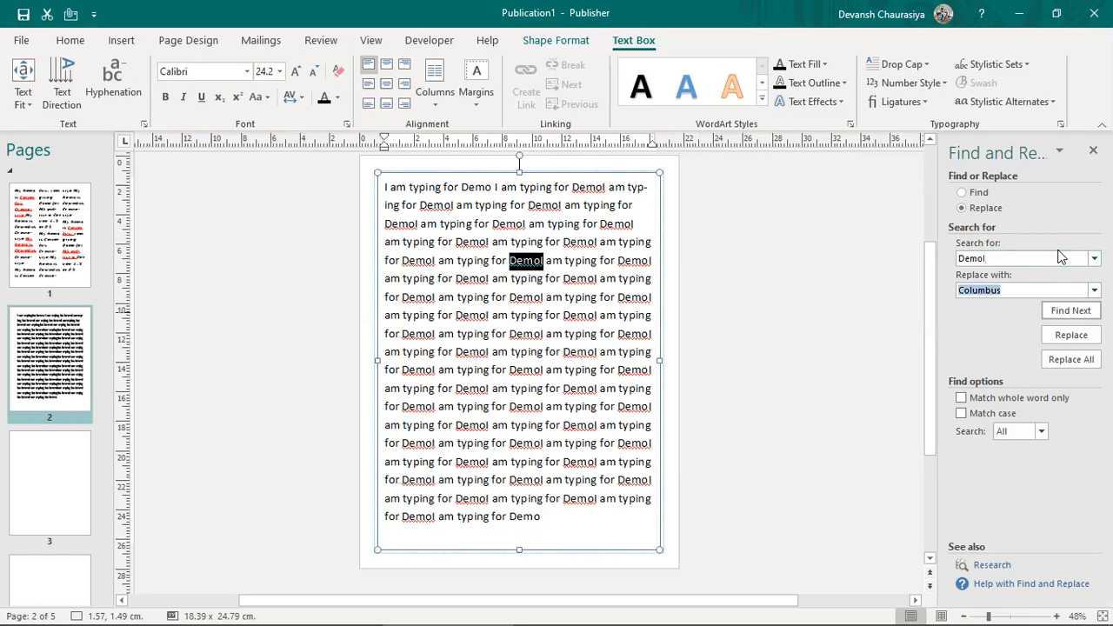
text(DemoI)
click(1084, 361)
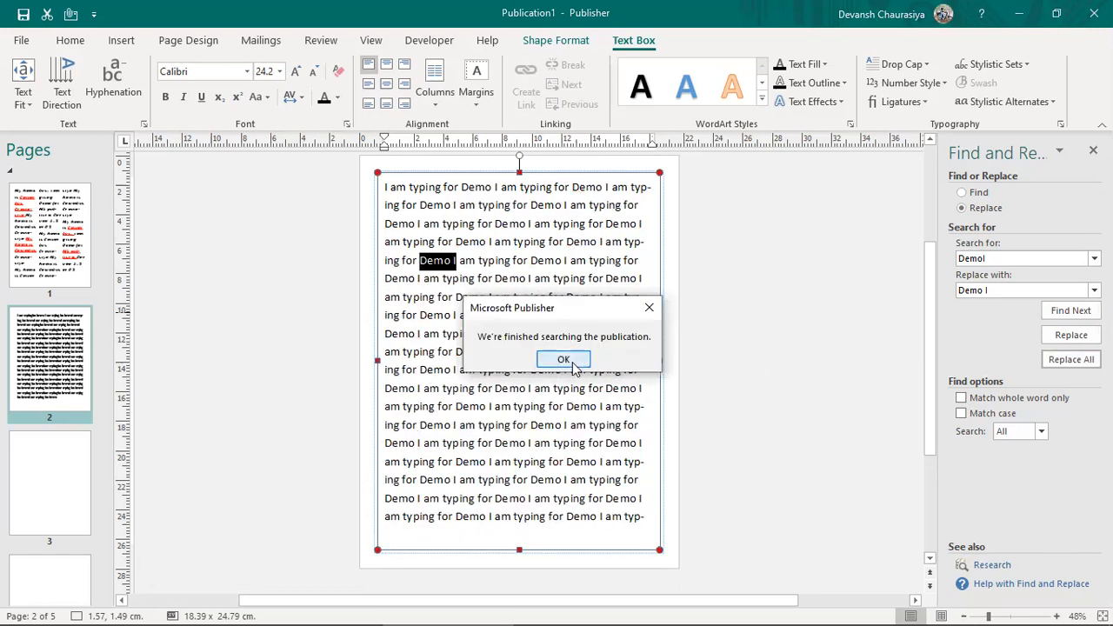
click(567, 360)
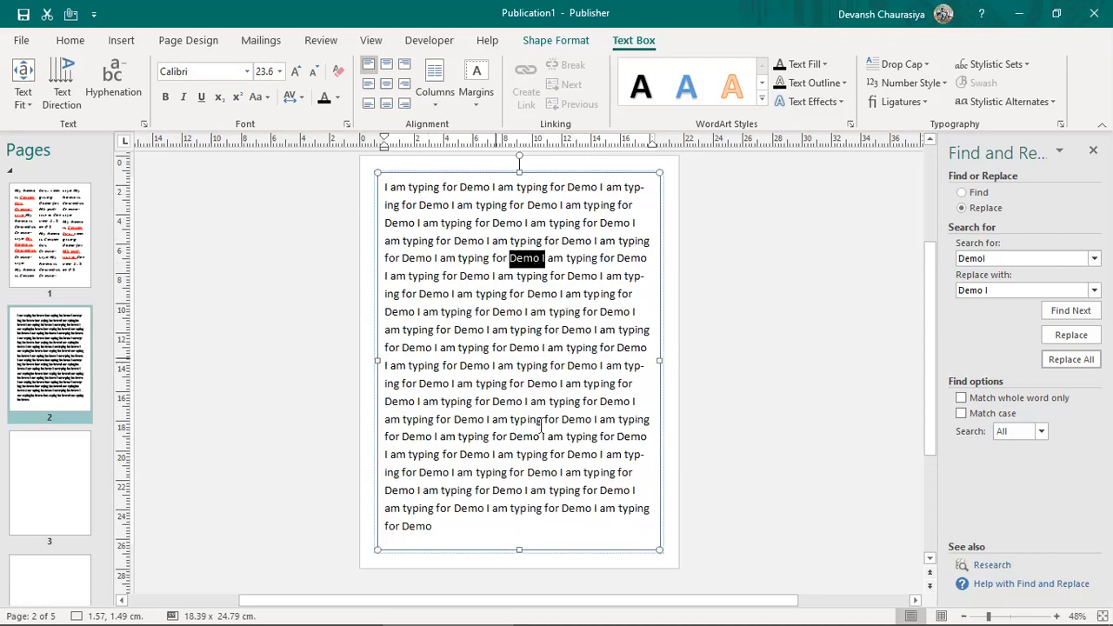
click(1092, 153)
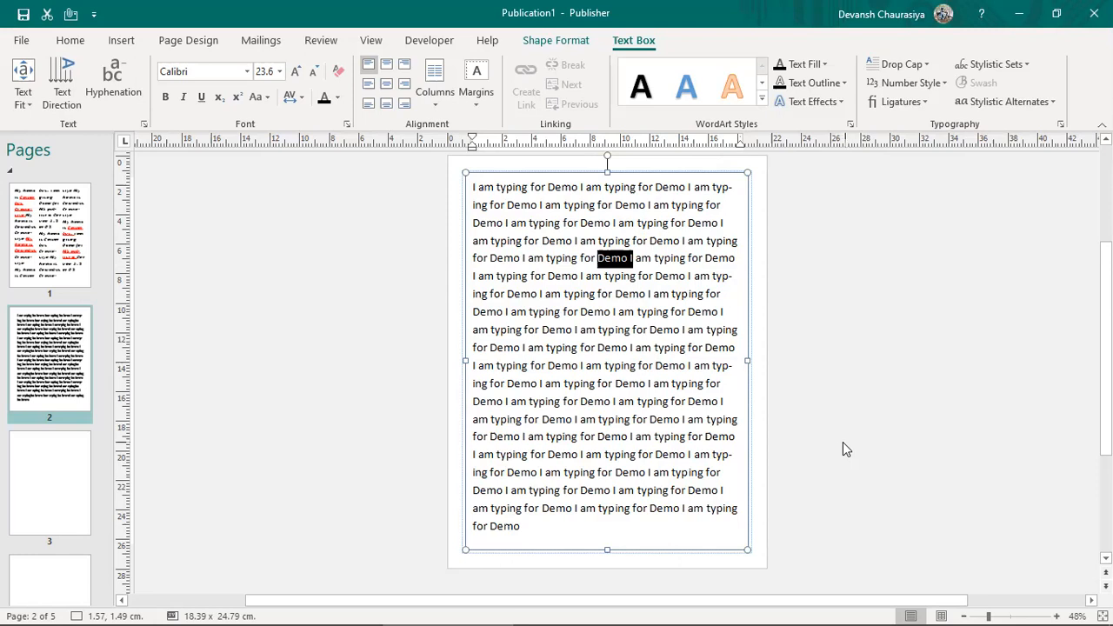
Step: Mark the next topic, Text direction / angle, in the Word notes
key(alt+Tab)
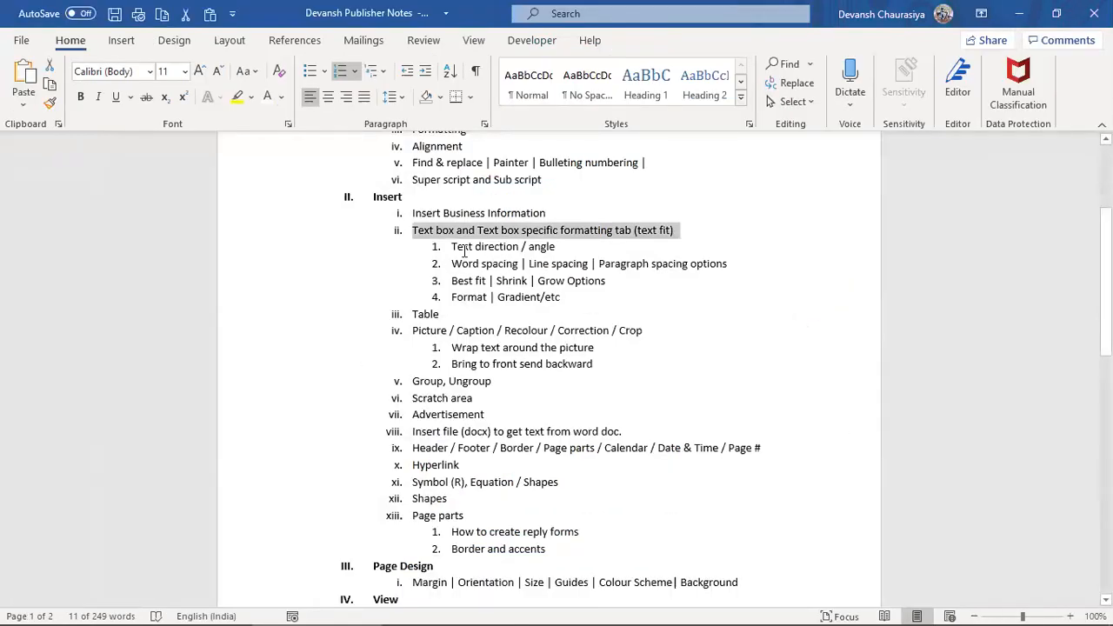
click(450, 248)
shift+click(571, 243)
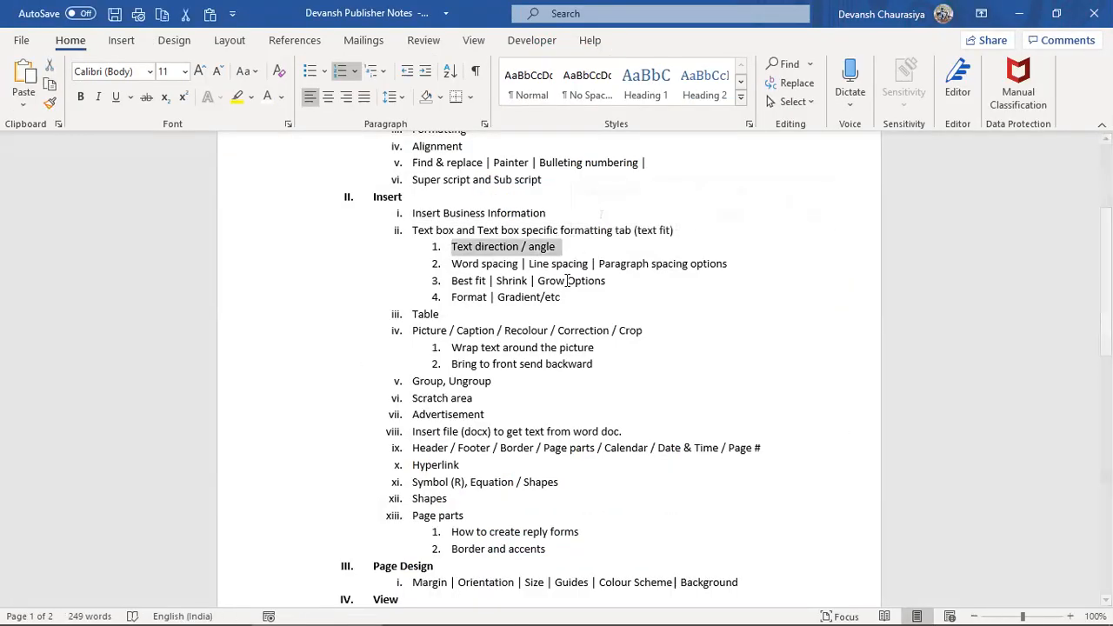
key(alt+Tab)
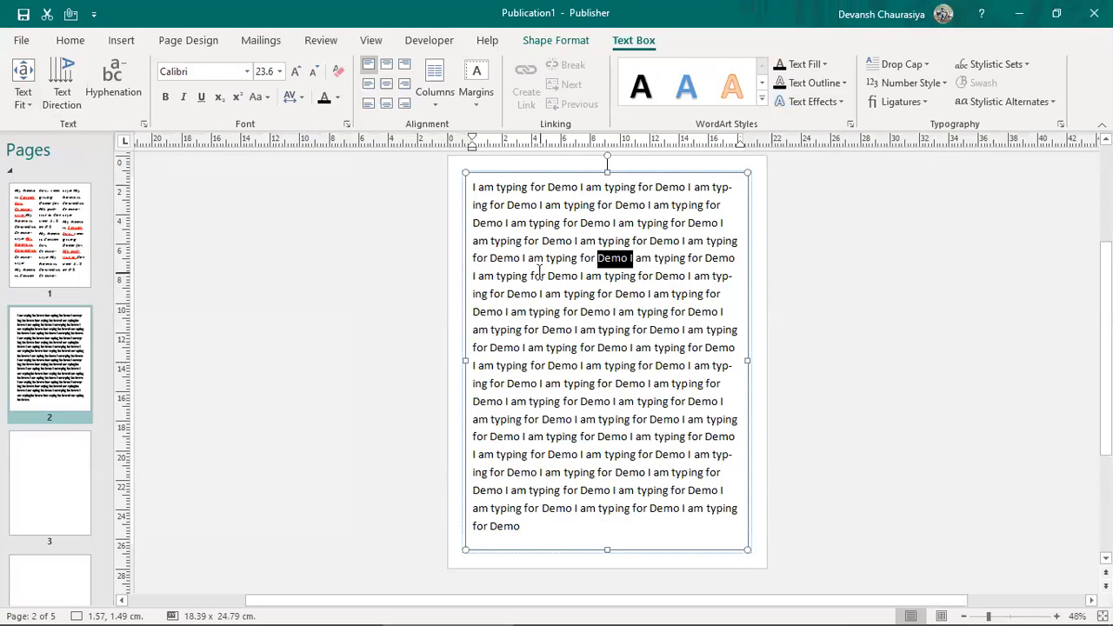
click(540, 275)
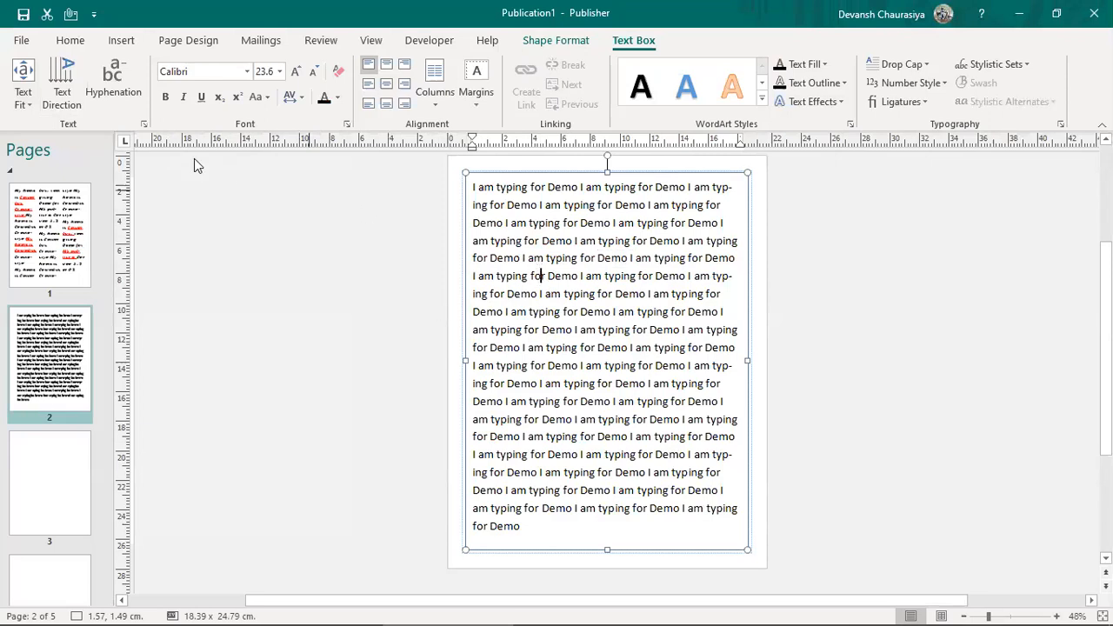
click(51, 78)
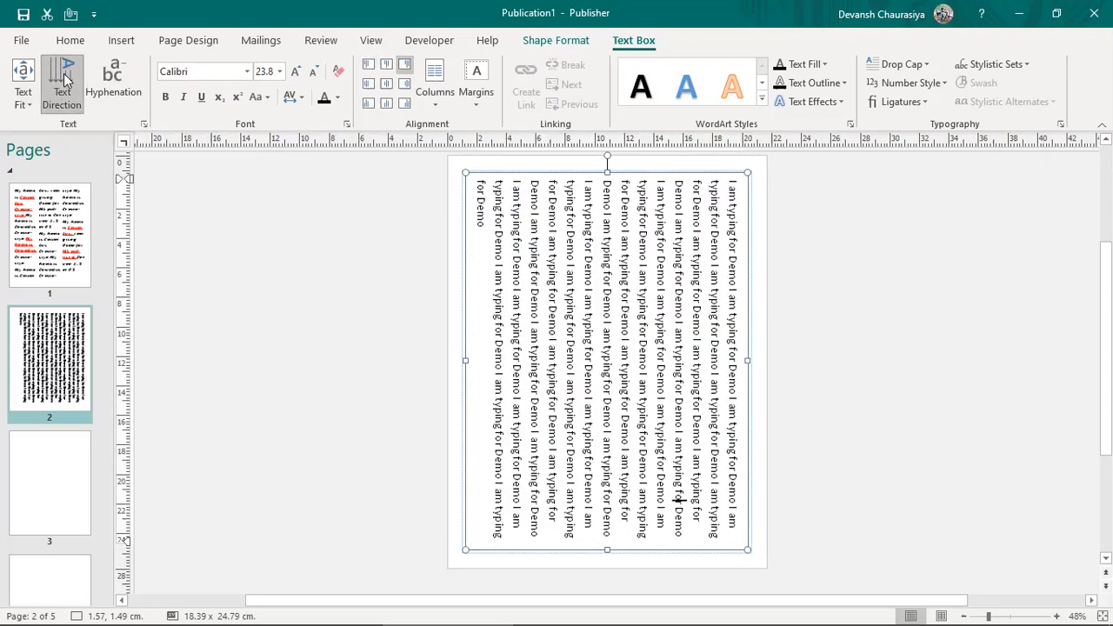
click(58, 84)
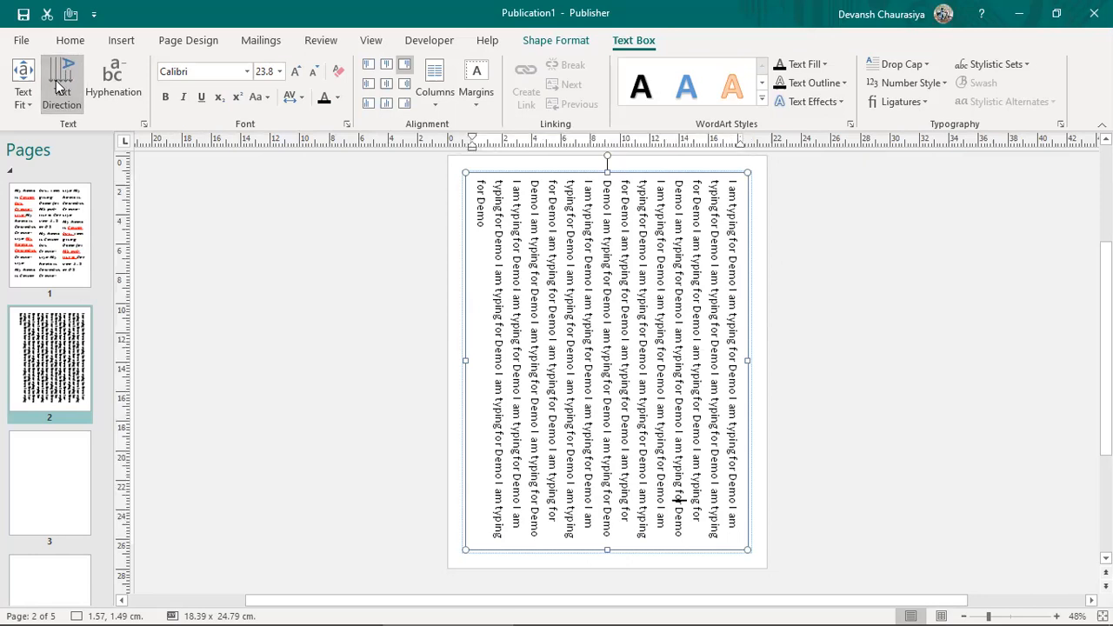
click(59, 85)
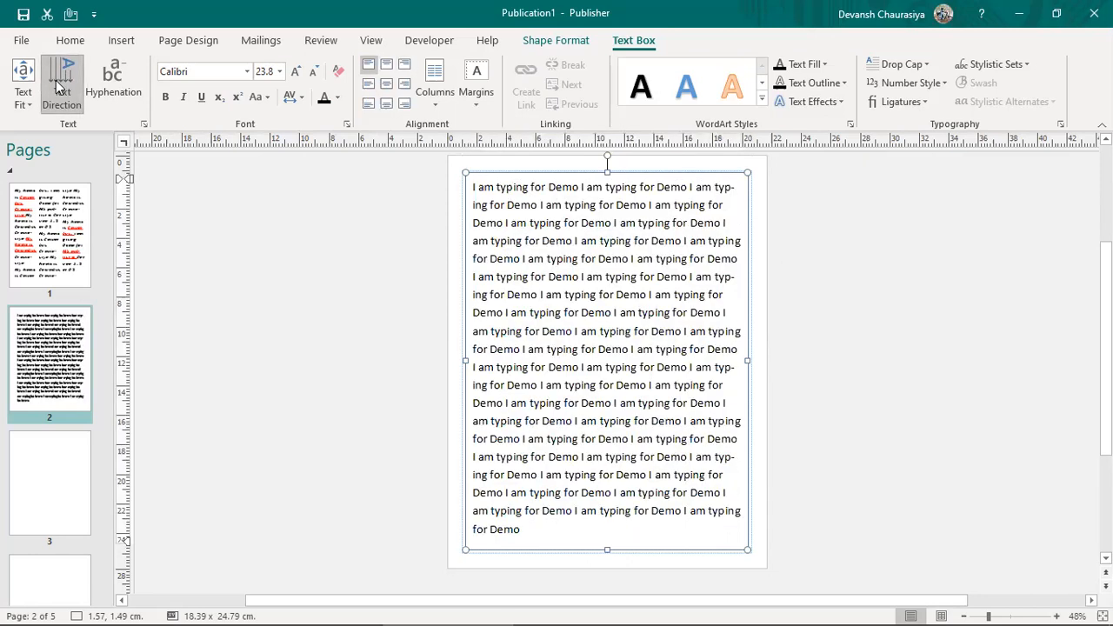
click(58, 84)
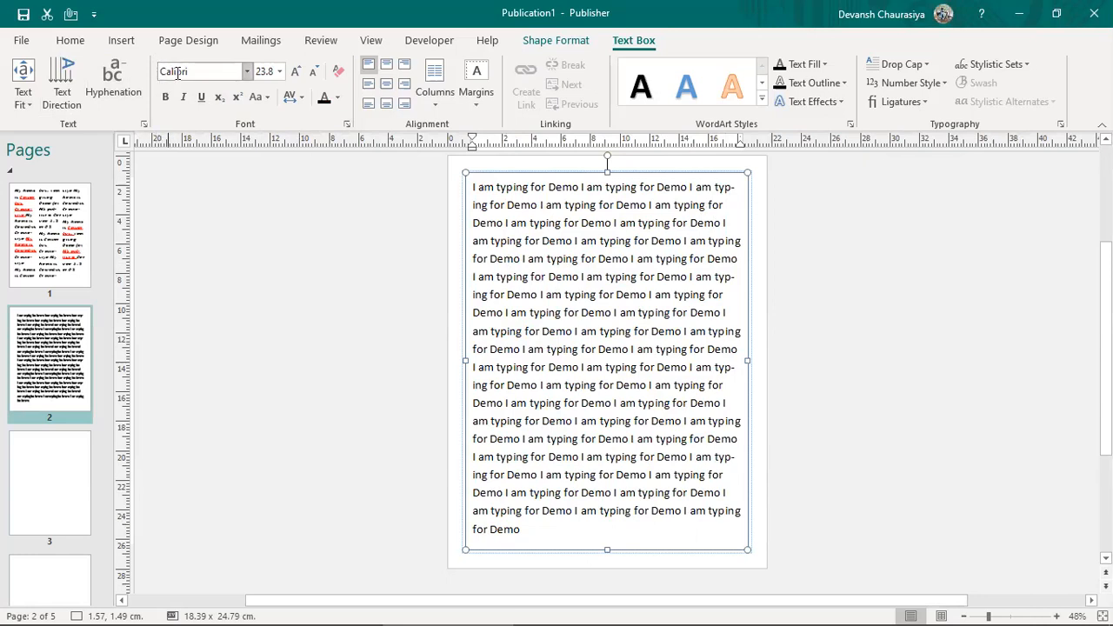
click(214, 71)
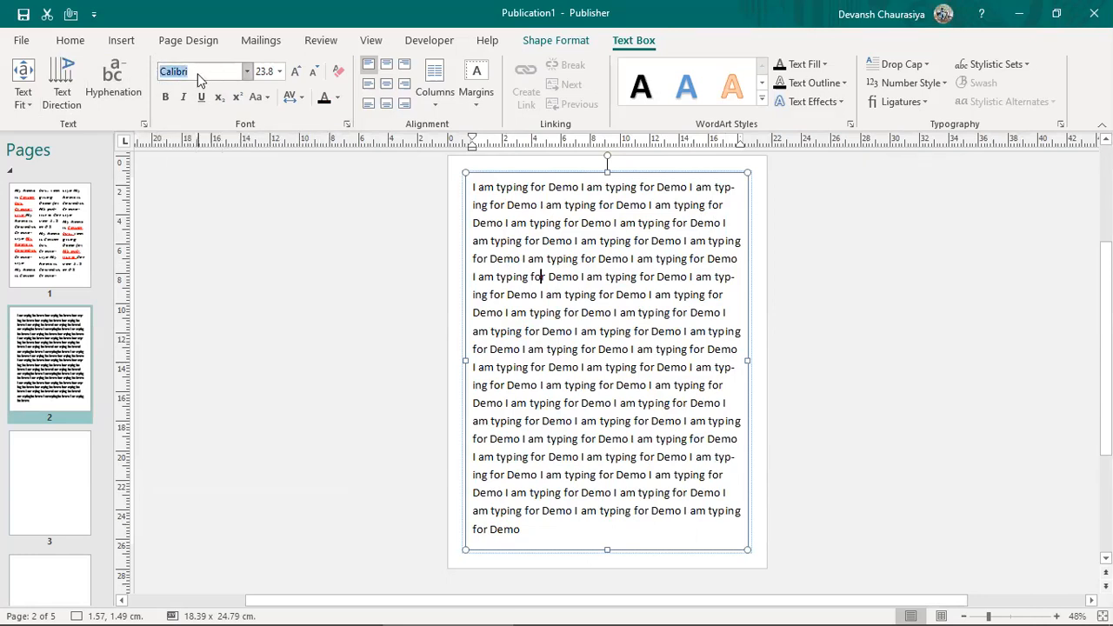
click(264, 72)
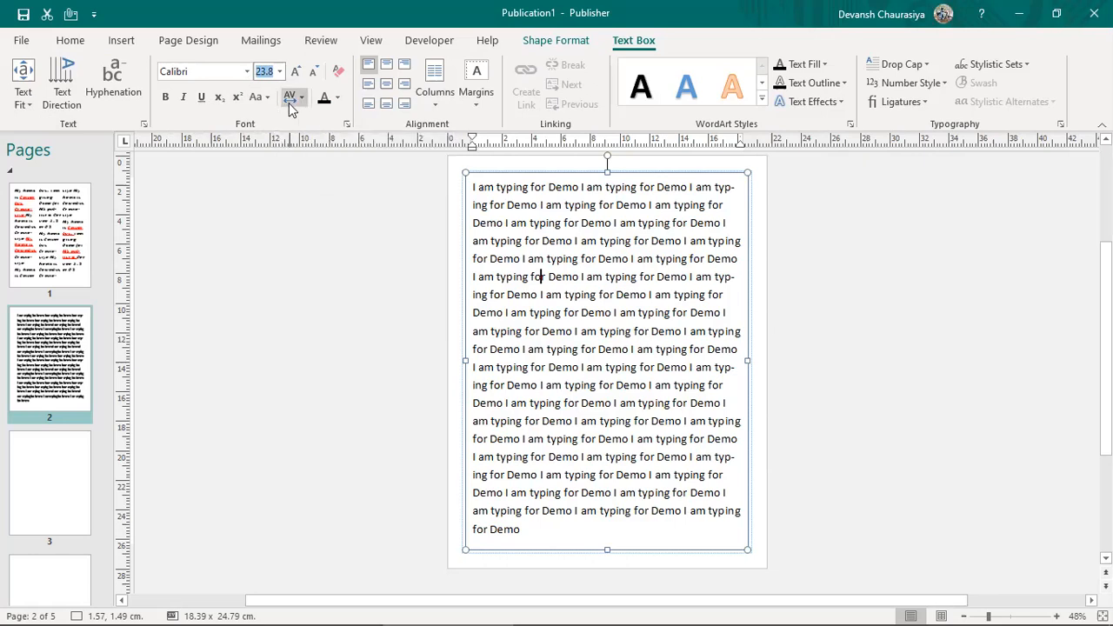
click(336, 103)
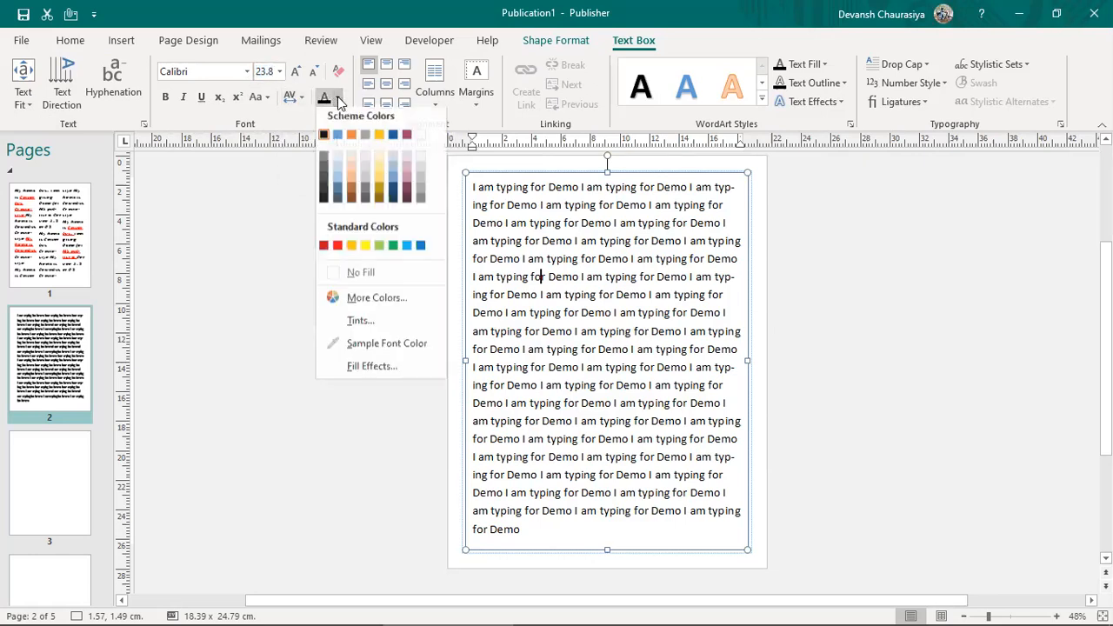
click(619, 250)
key(ctrl+a)
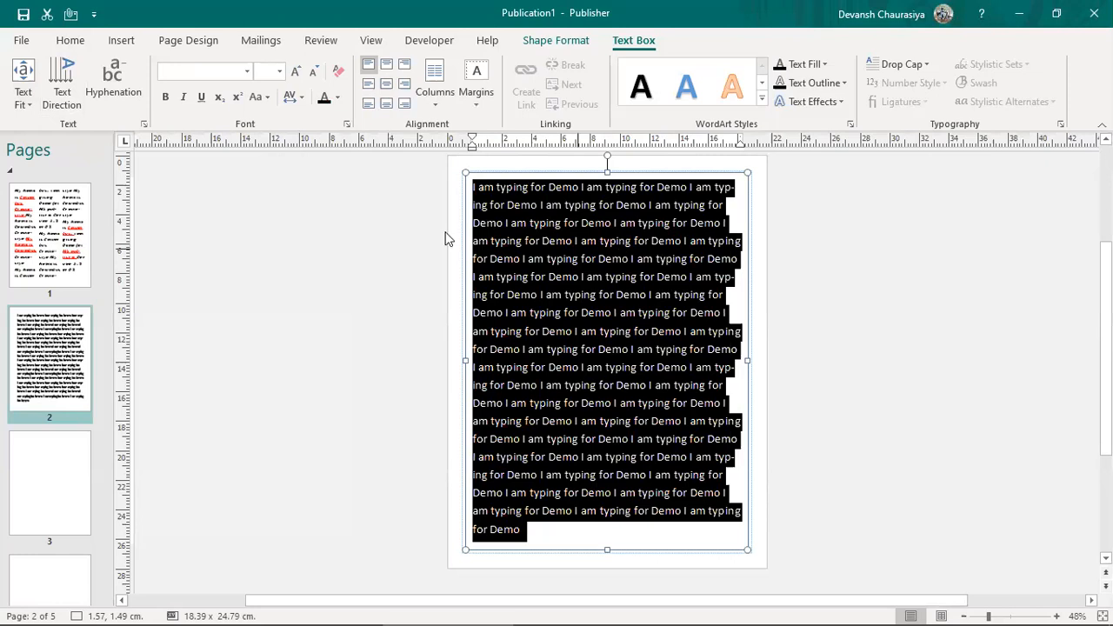
click(337, 98)
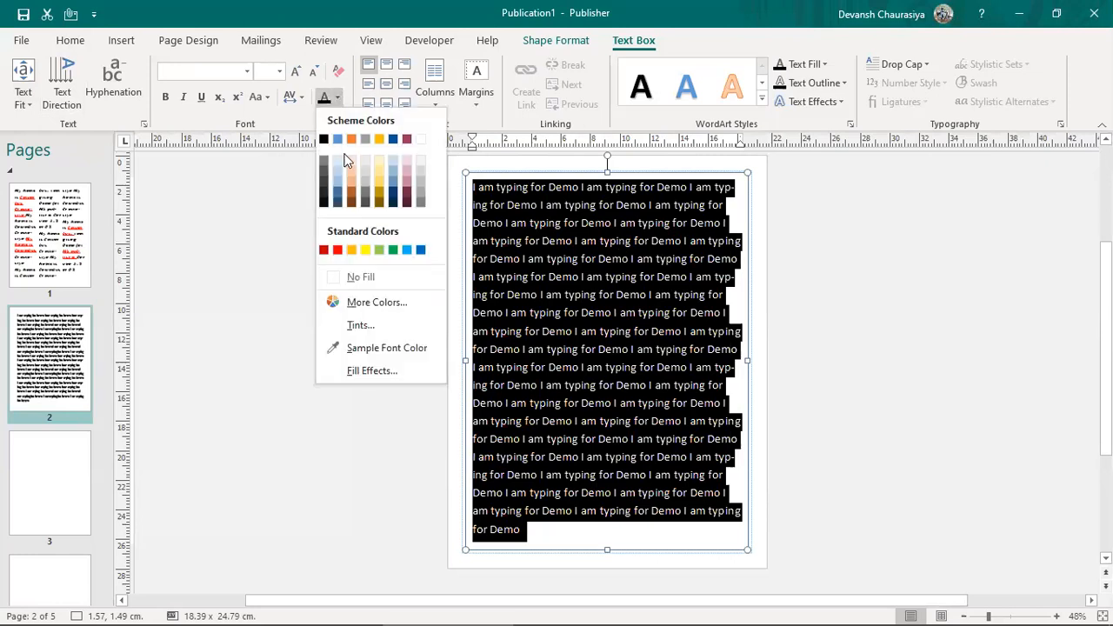
click(337, 251)
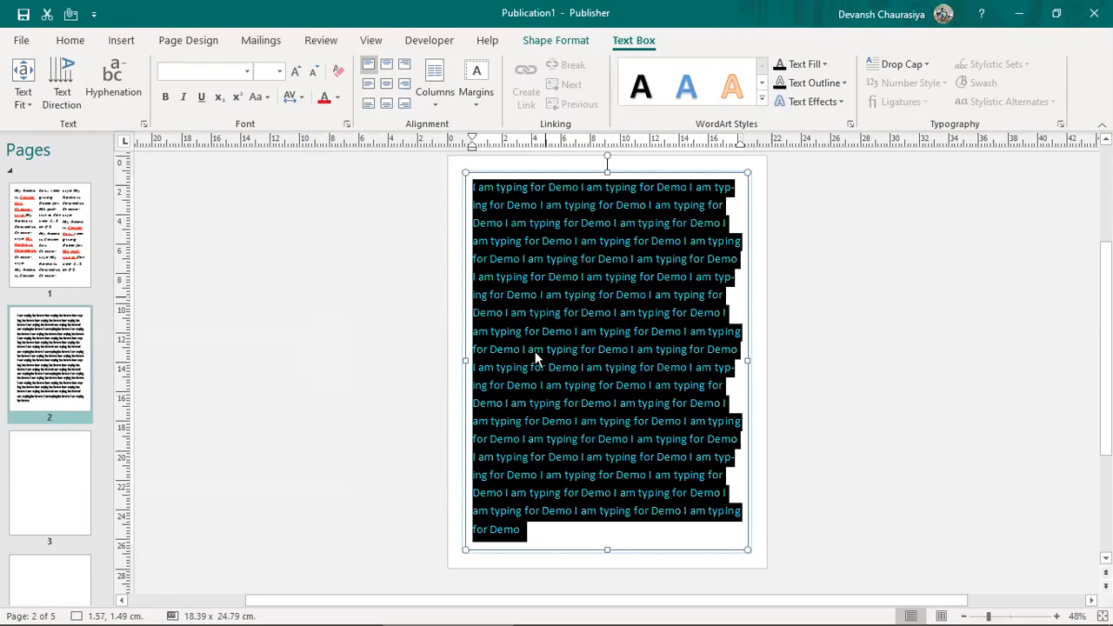
click(543, 294)
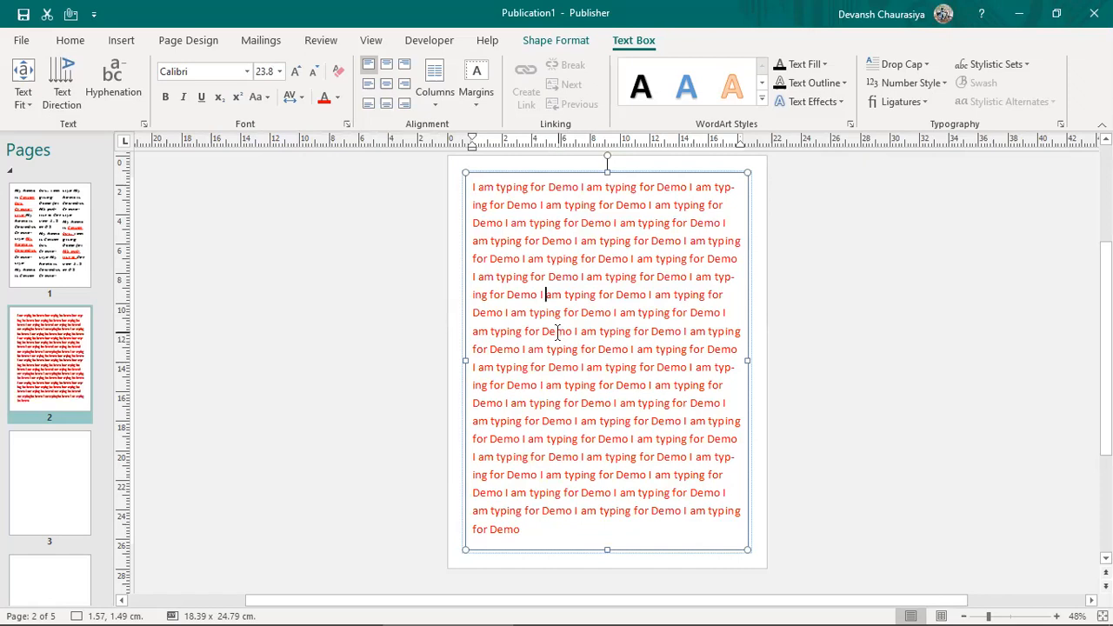
key(ctrl+a)
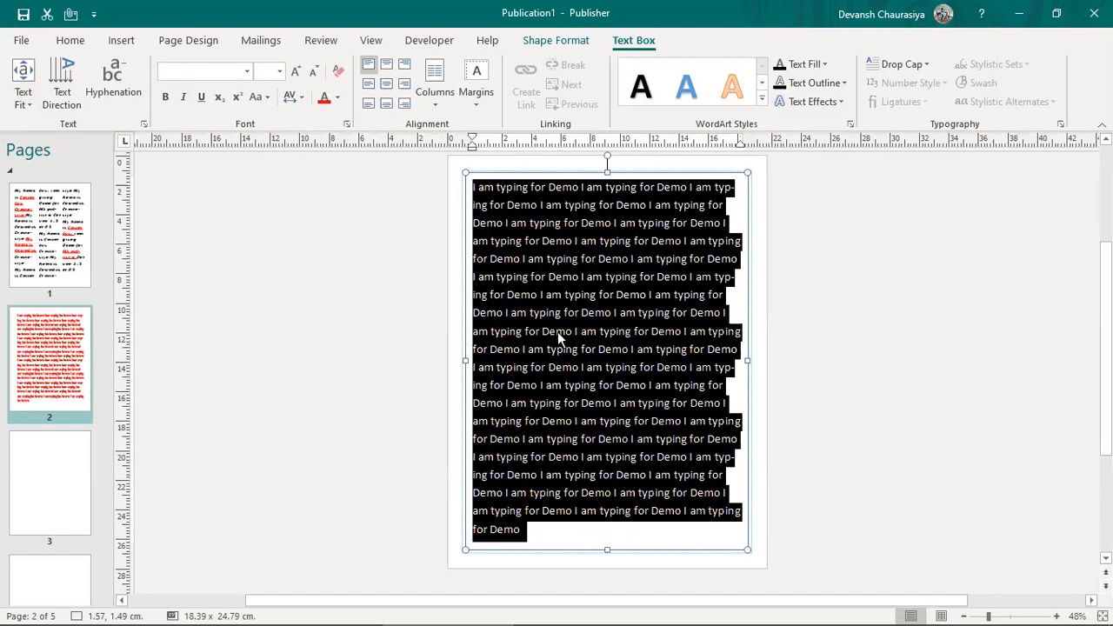
click(550, 253)
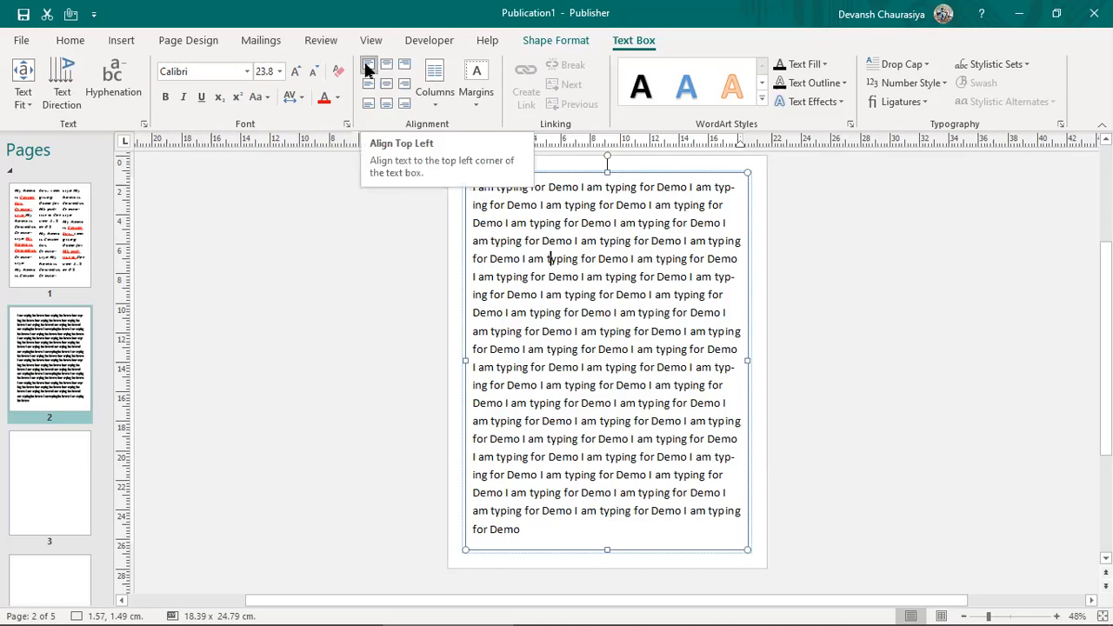
Step: Set Text Fit to Do Not Autofit and delete the text after the first seven lines
click(366, 70)
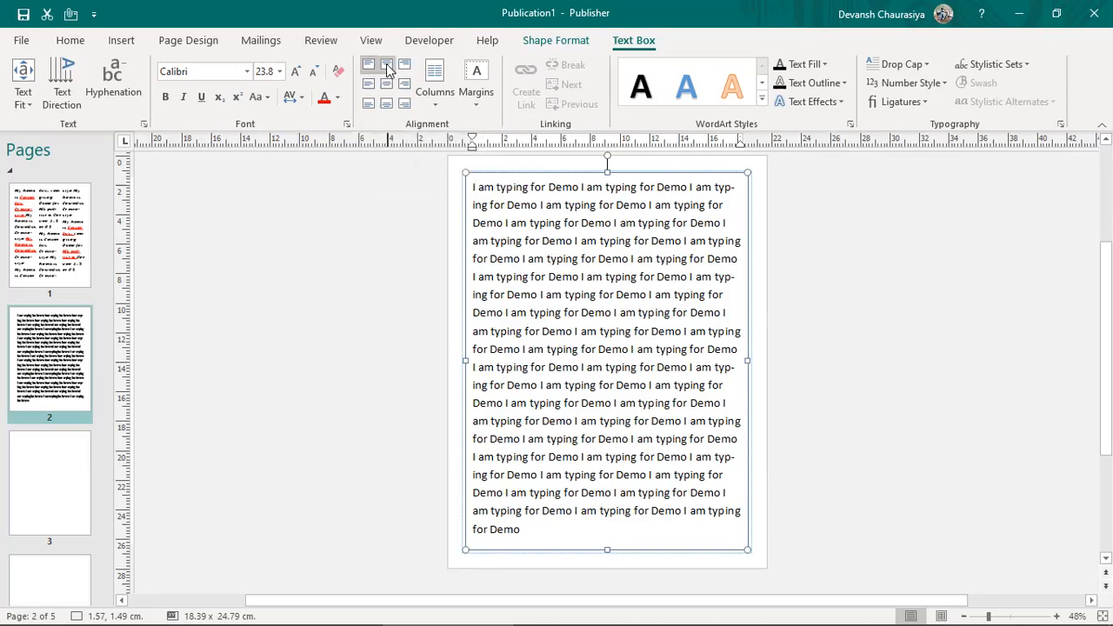
click(388, 70)
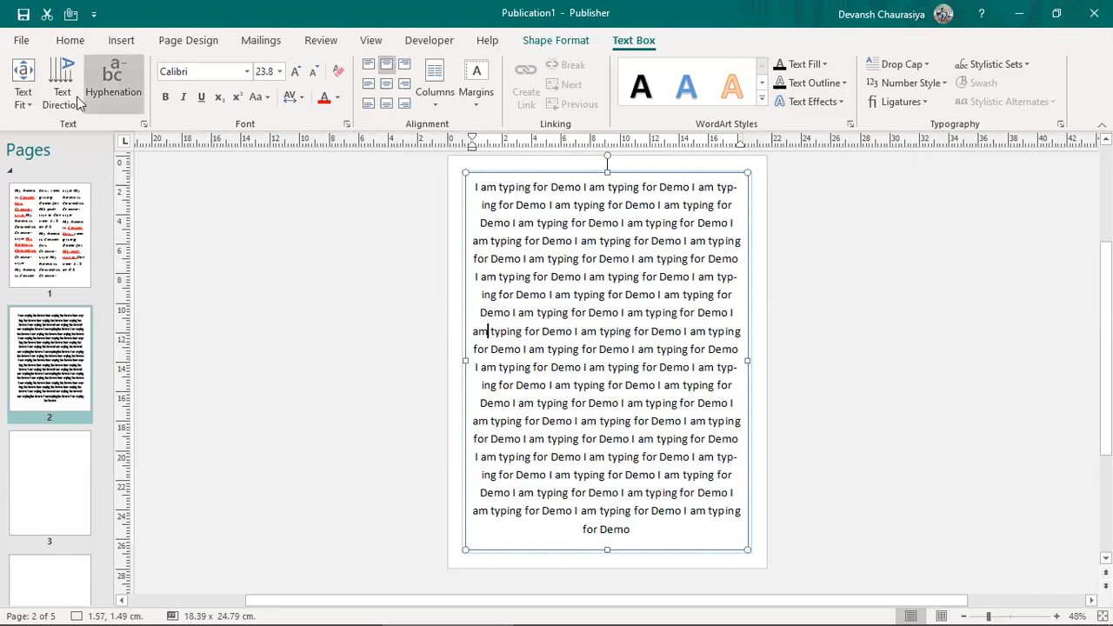
click(26, 105)
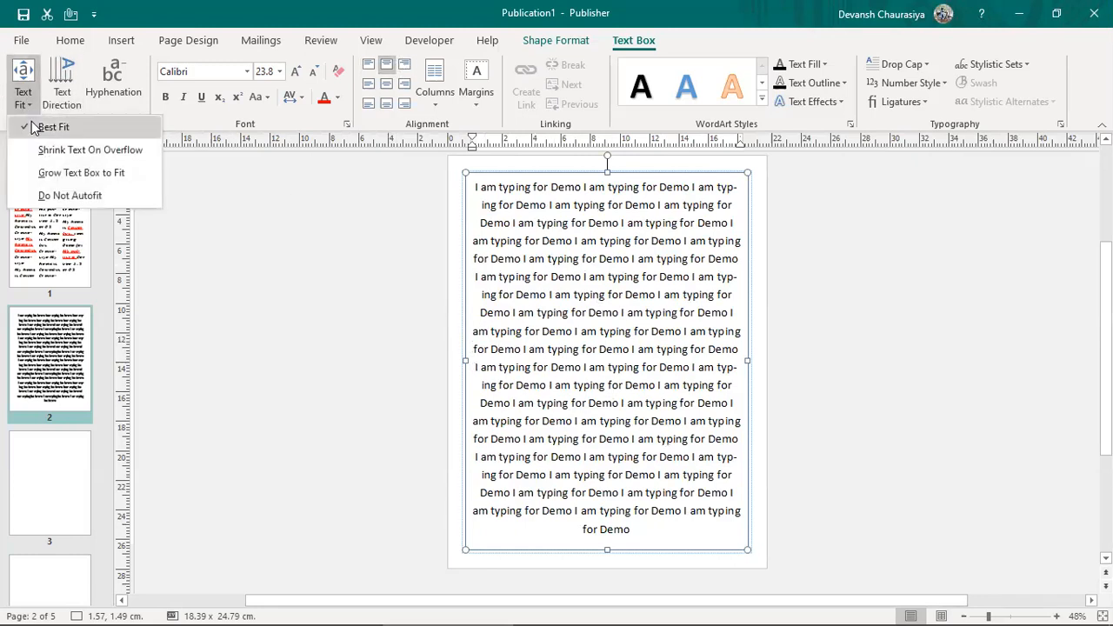
click(61, 197)
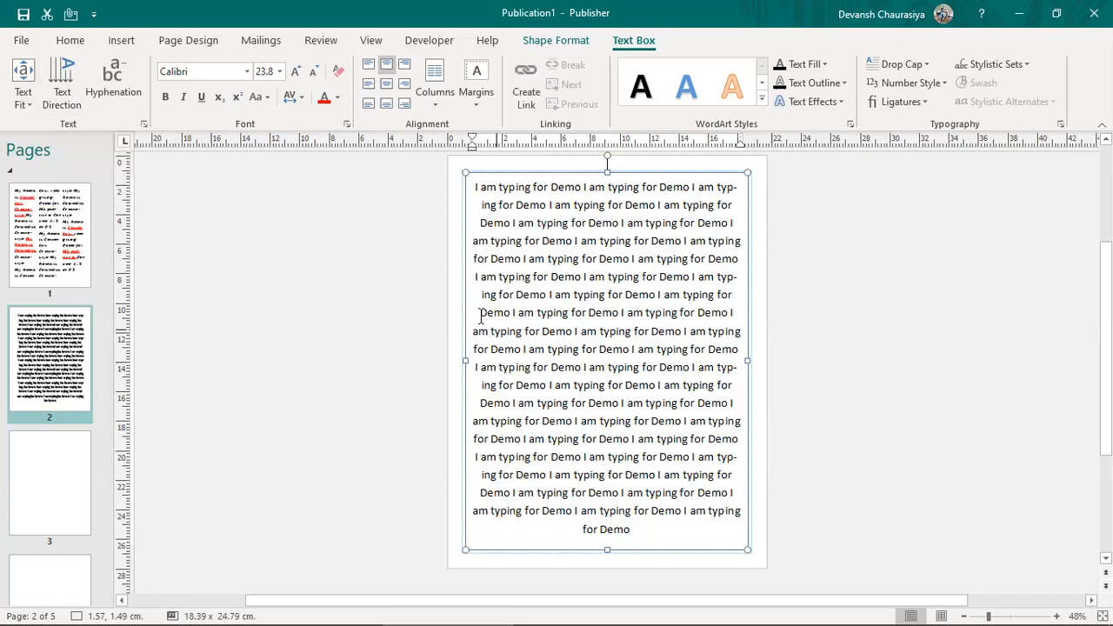
key(shift+Down)
key(shift+Down)
key(shift+Down)
key(shift+Down)
key(shift+Down)
key(shift+Down)
key(shift+Down)
key(shift+Down)
key(shift+Down)
key(shift+Down)
key(shift+Down)
key(shift+Down)
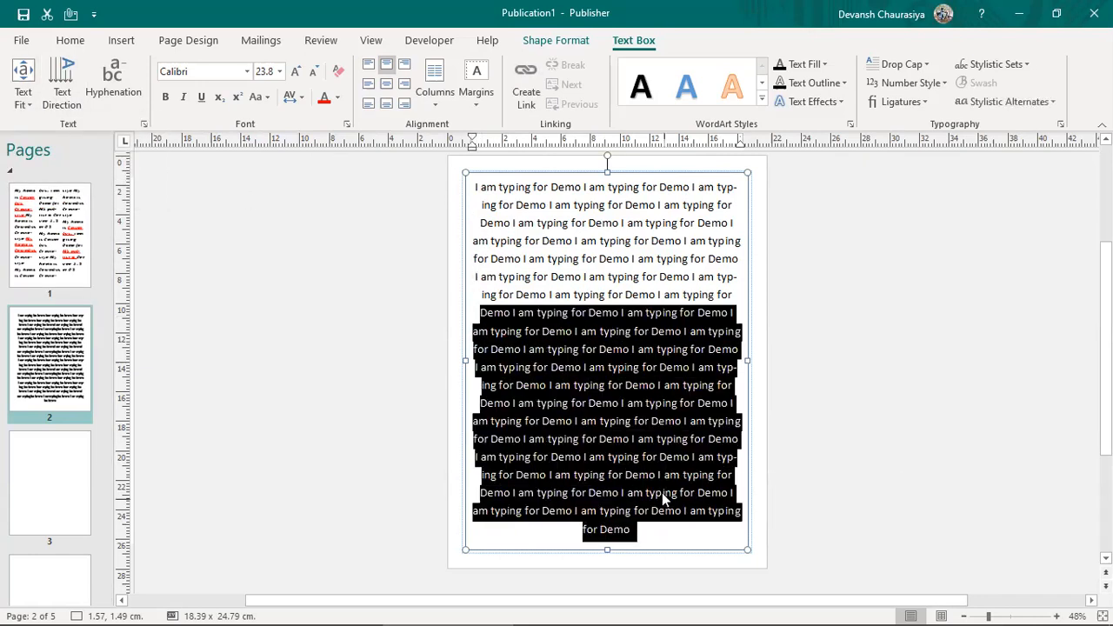
key(BackSpace)
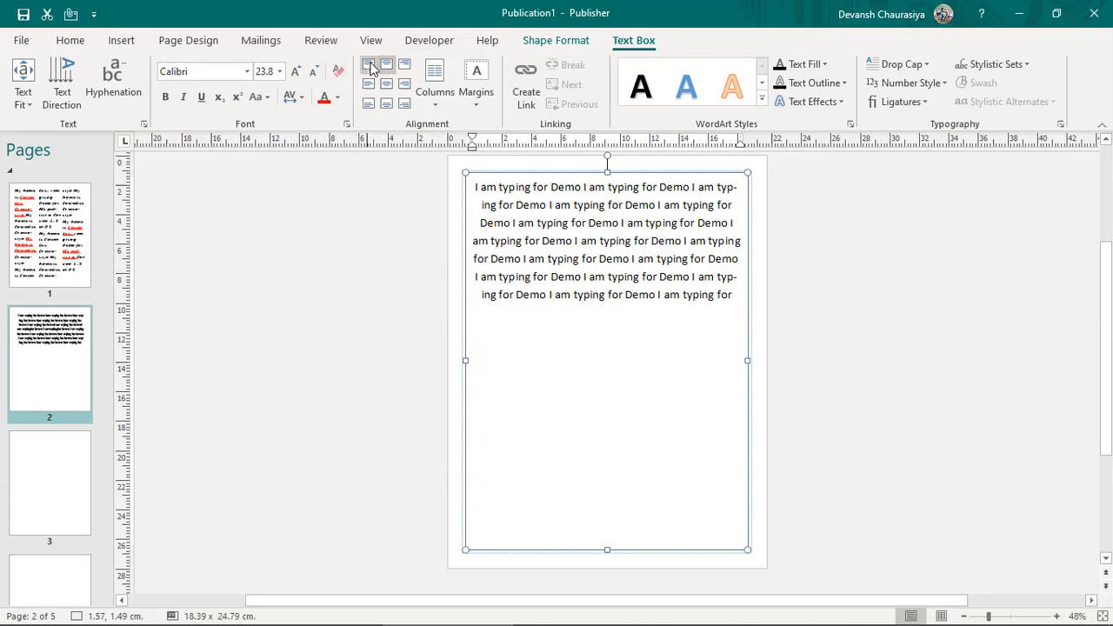
Step: Try the alignment positions in turn, ending with the text at bottom centre
click(405, 65)
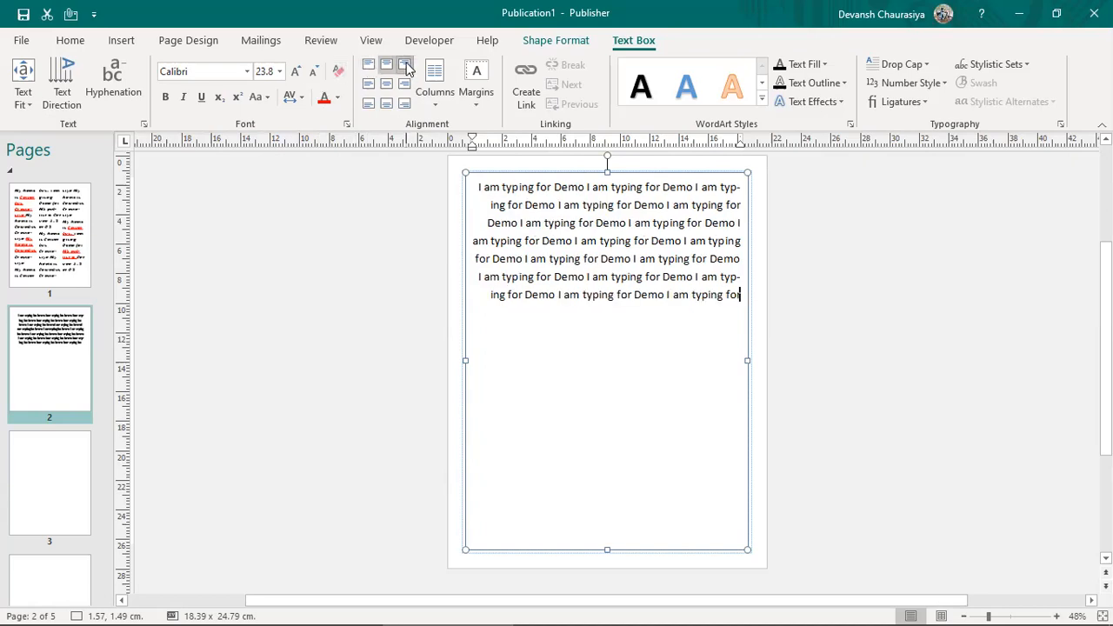
click(367, 86)
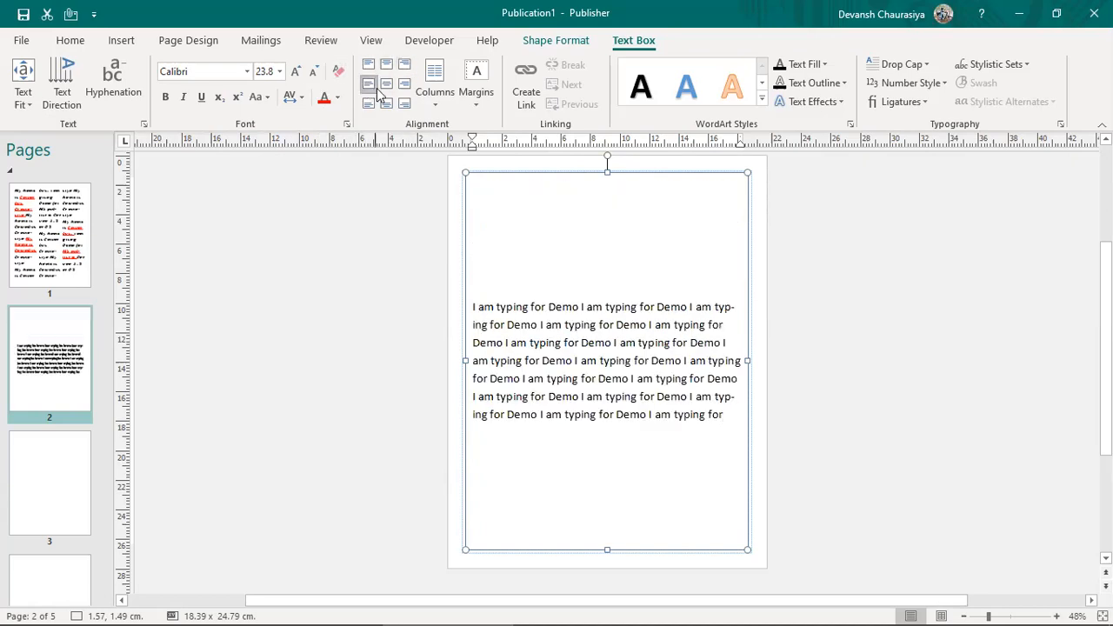
click(386, 85)
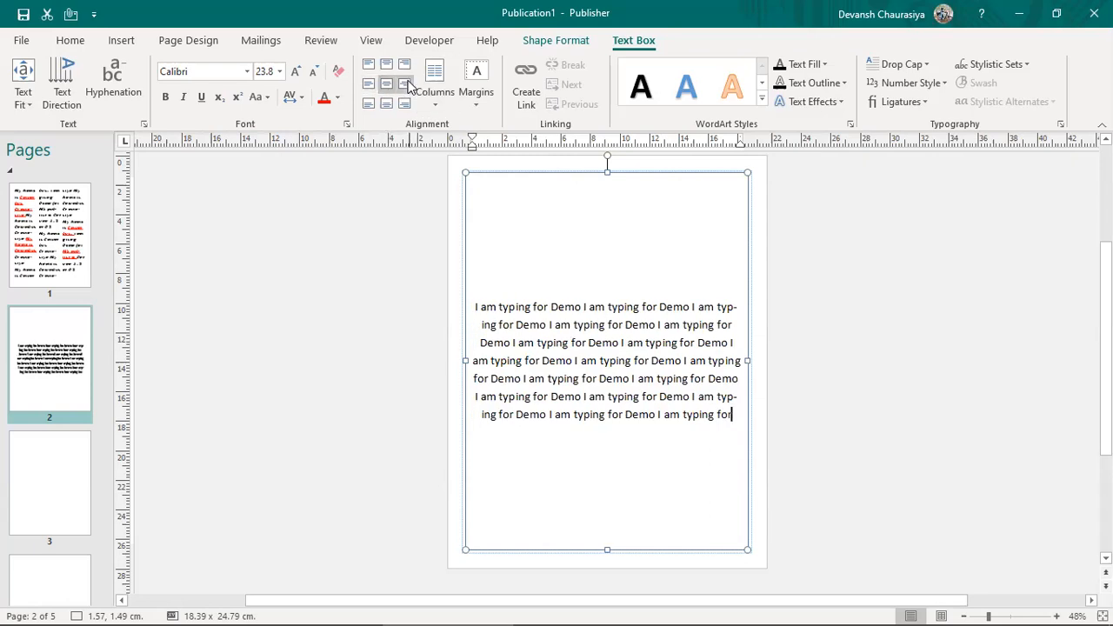
click(405, 85)
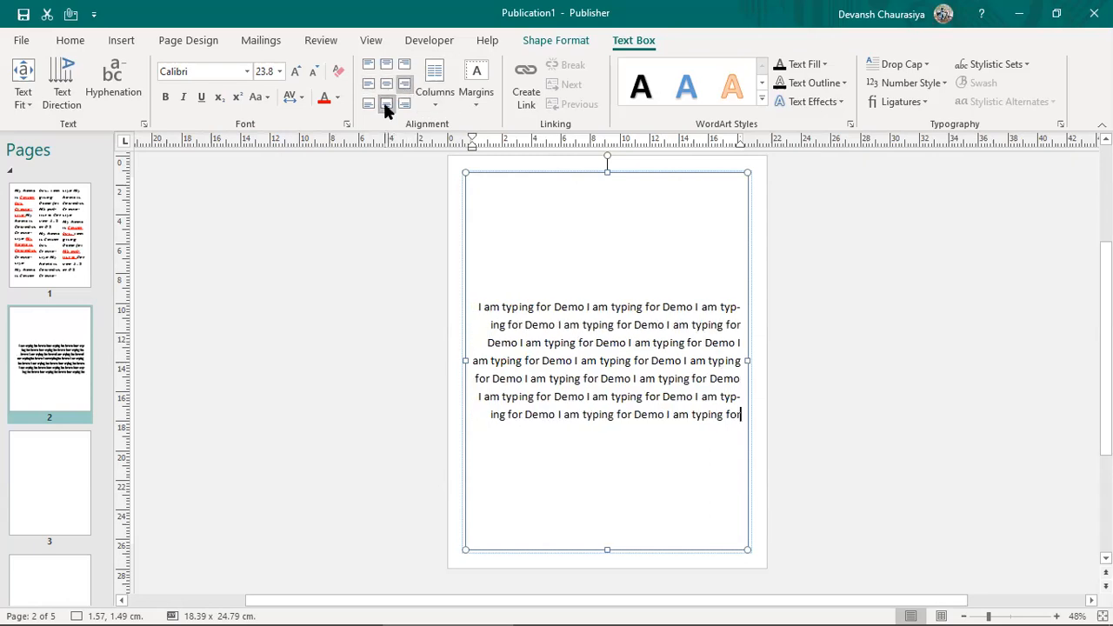
click(386, 104)
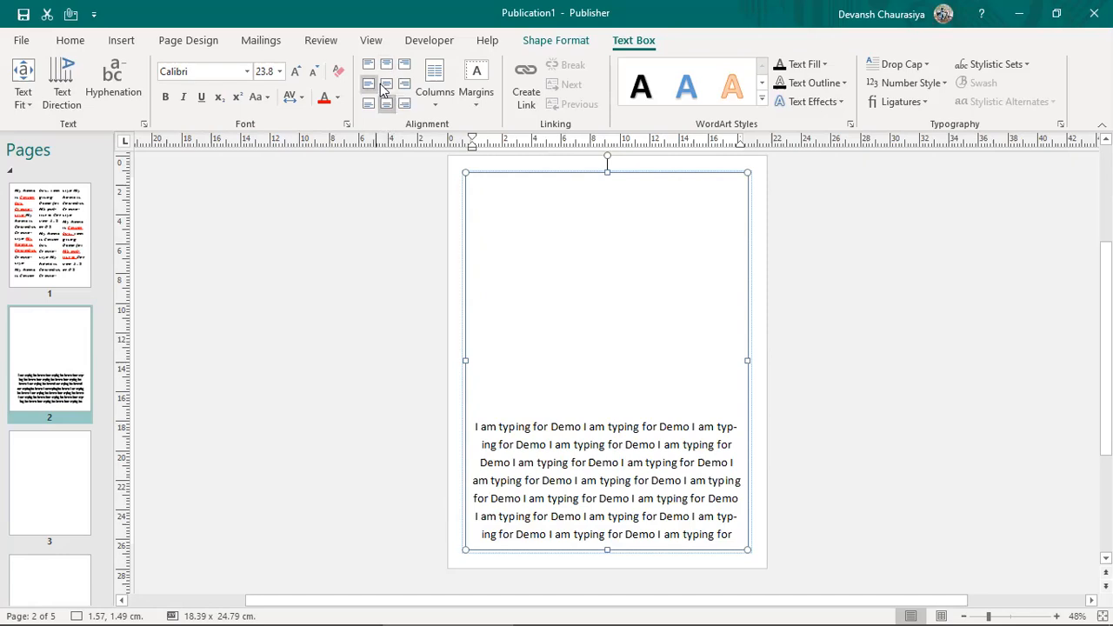
click(436, 96)
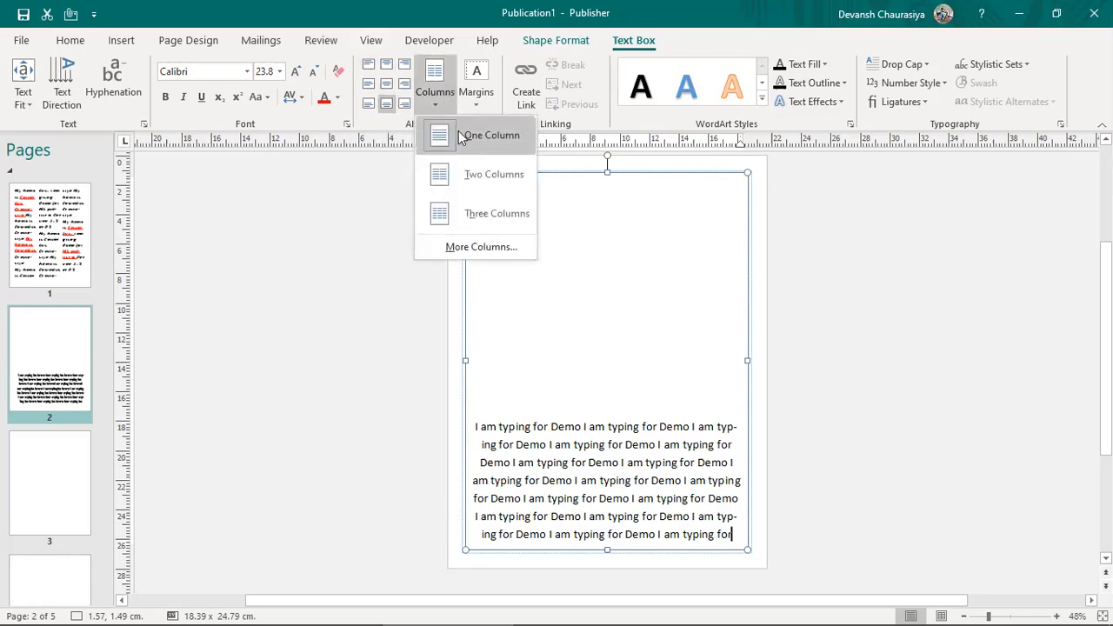
Step: Try a Two Columns layout on the text box, then undo it
click(476, 184)
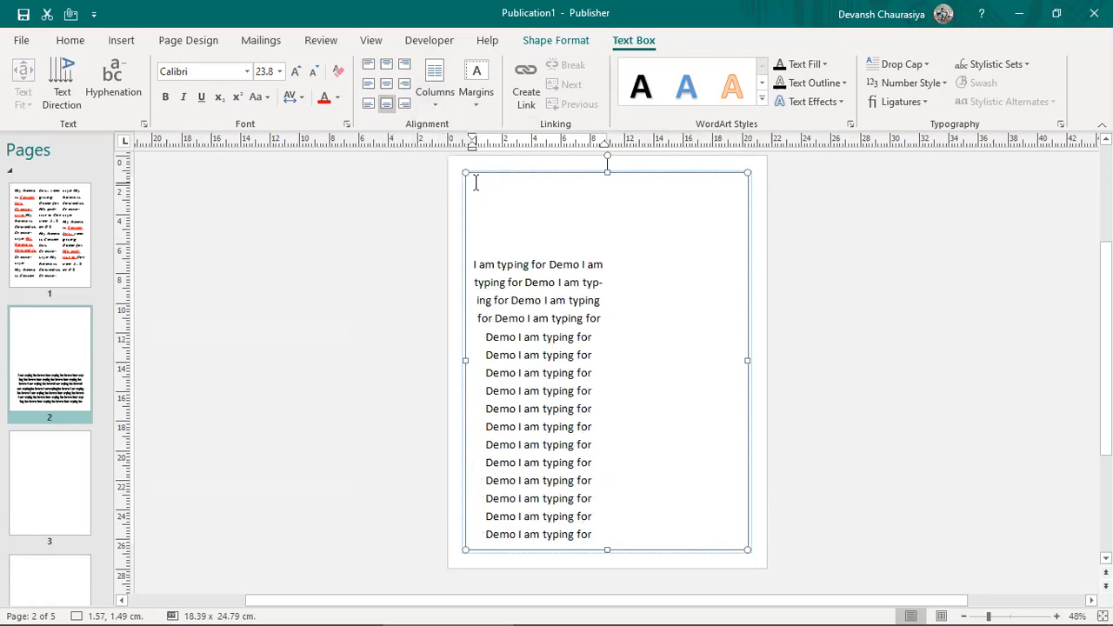
click(429, 104)
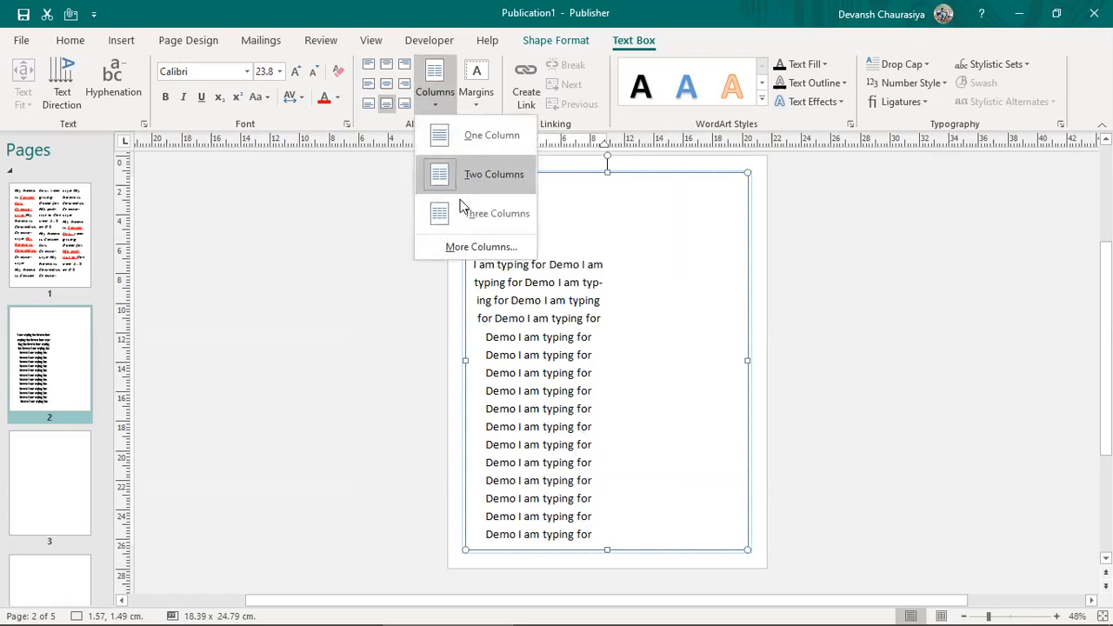
click(438, 97)
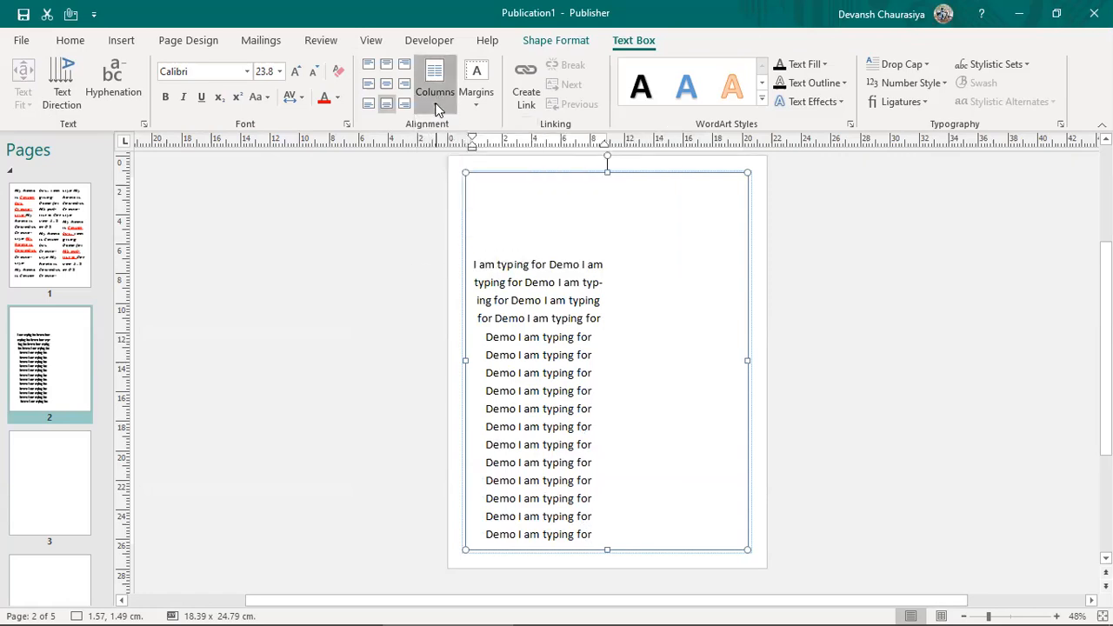
click(436, 101)
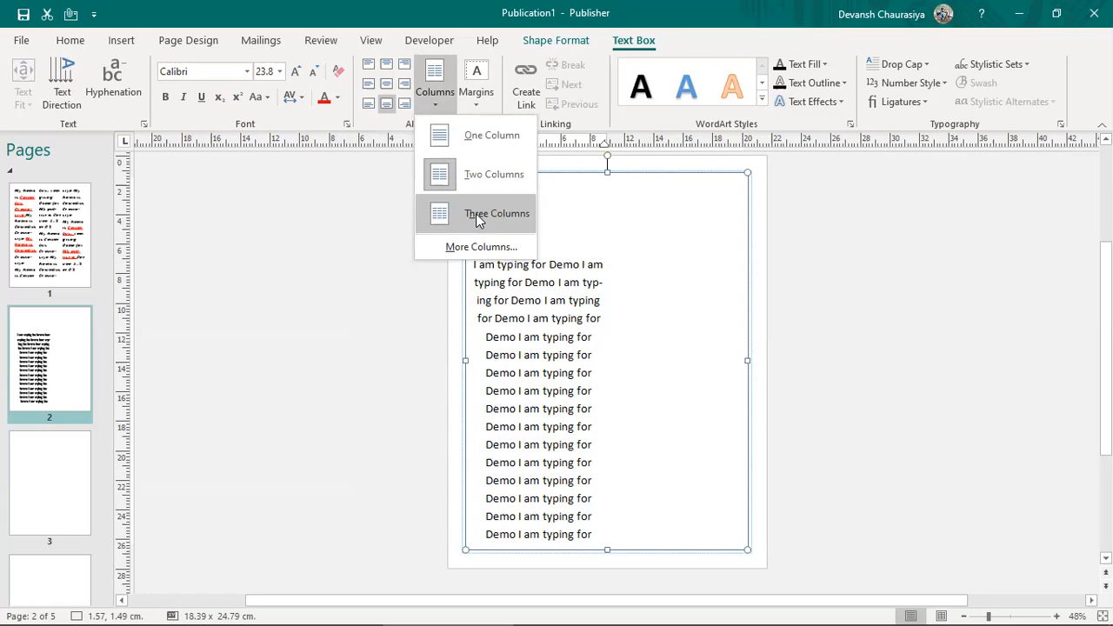
click(530, 323)
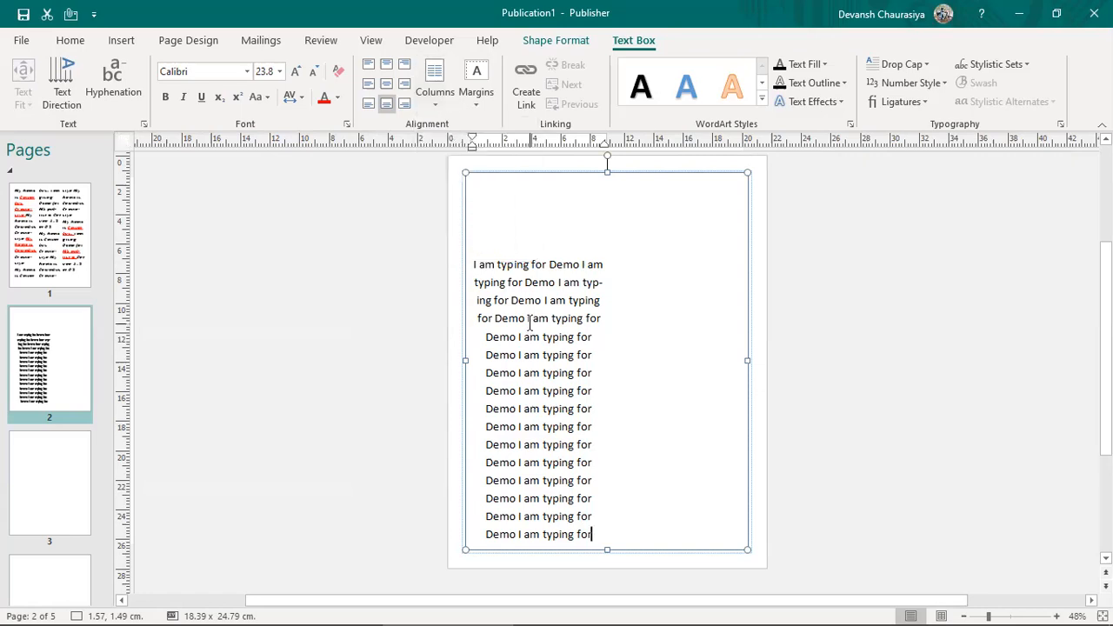
click(481, 263)
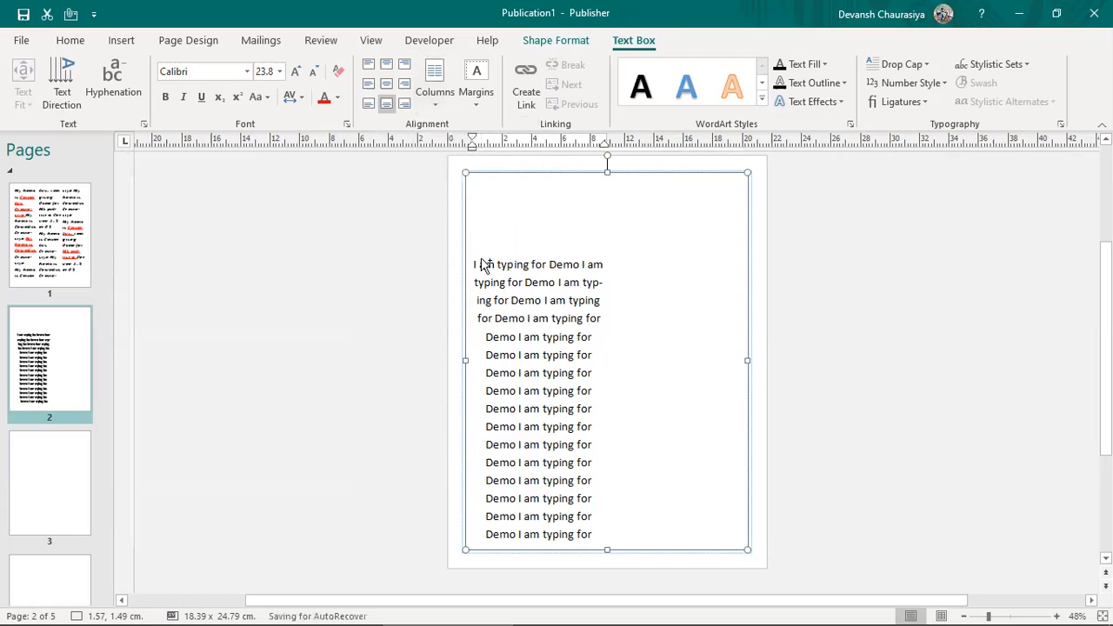
key(ctrl+z)
Step: Copy all the text, paste a second copy at the end, and apply Two Columns
key(ctrl+a)
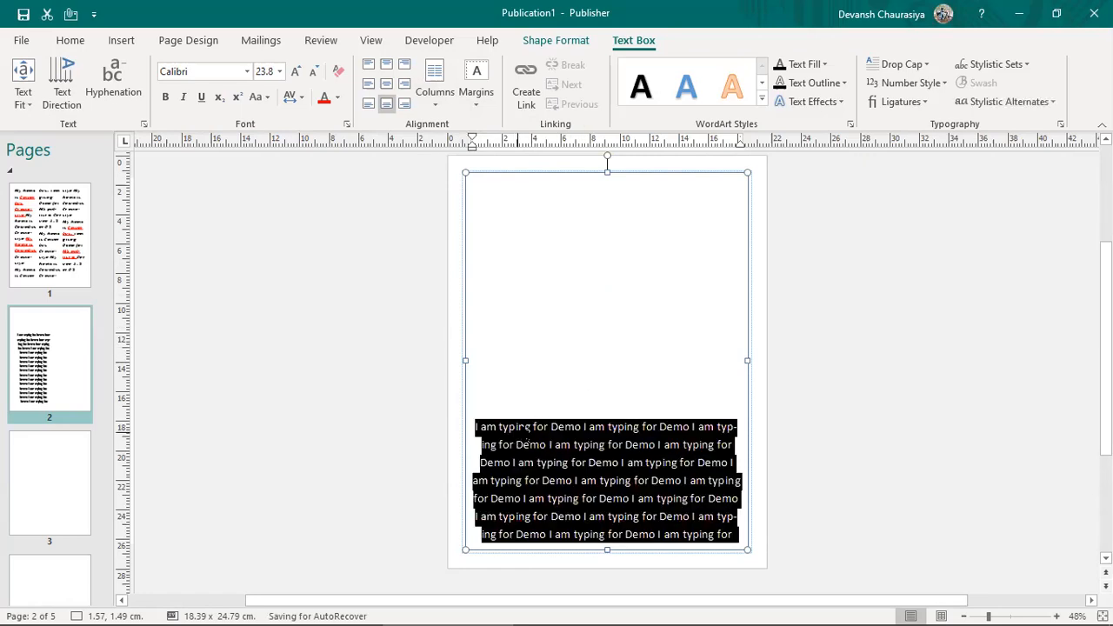
key(ctrl+c)
click(736, 540)
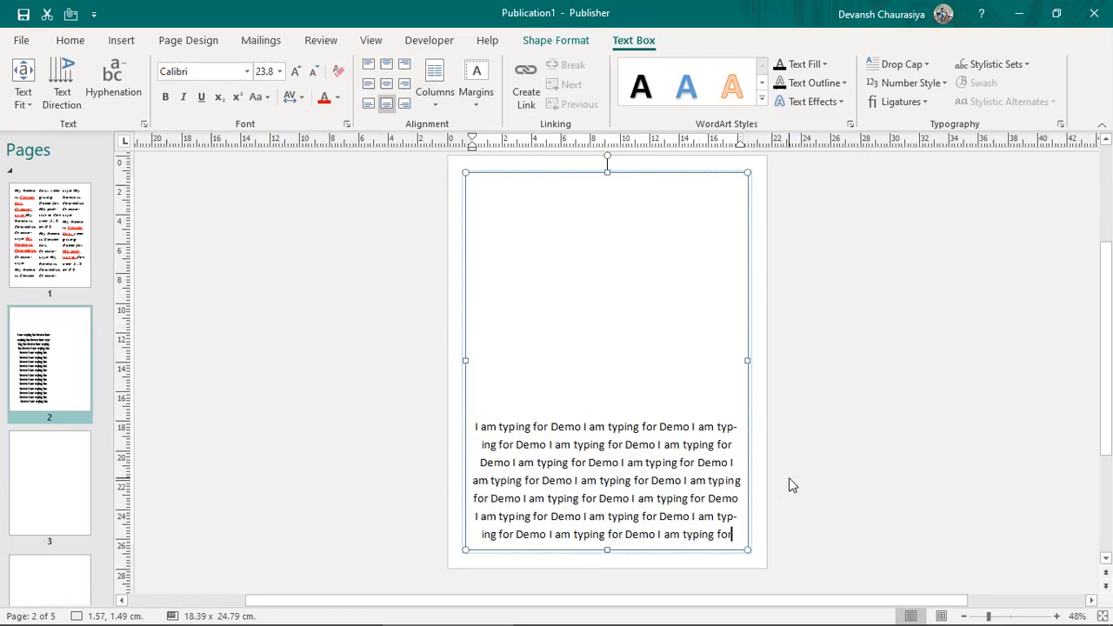
key(ctrl+v)
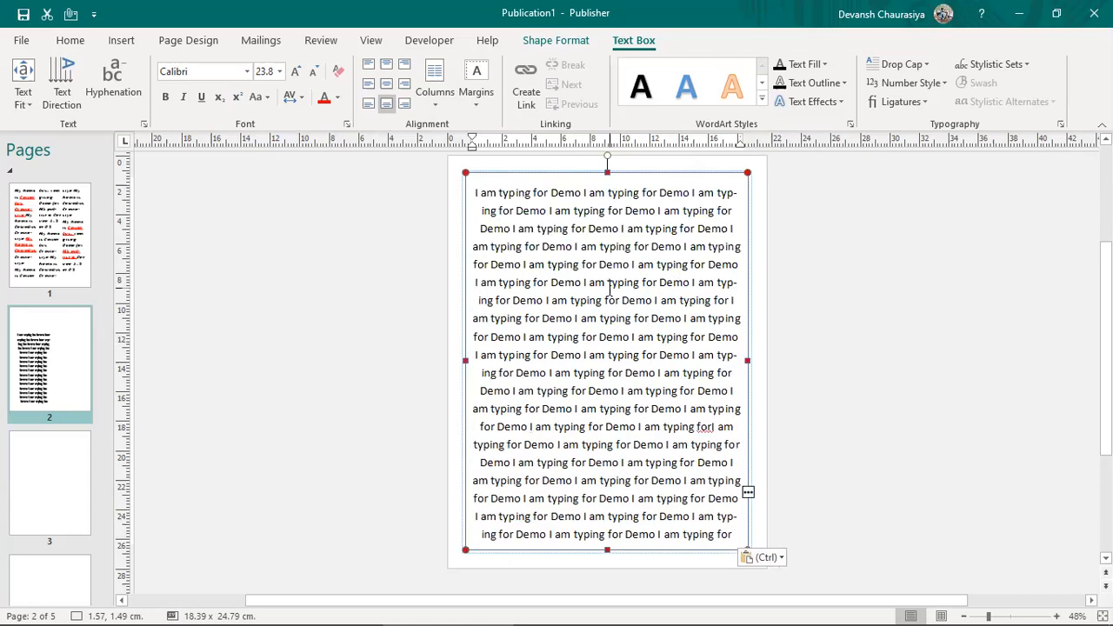
key(ctrl+z)
click(436, 97)
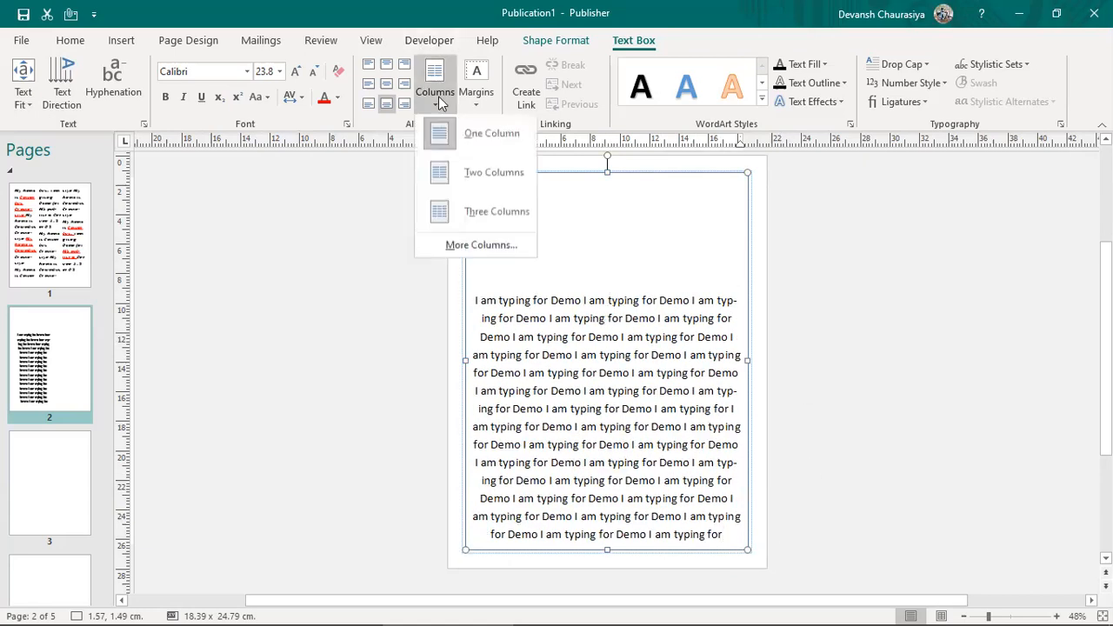
click(474, 173)
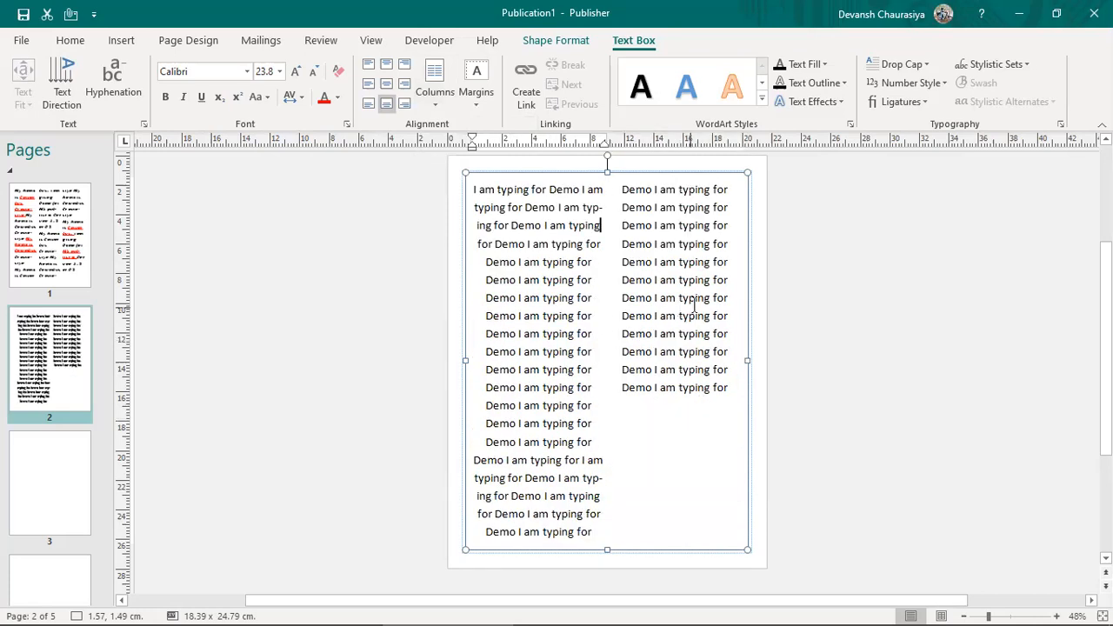
Step: Give the text an orange outline and add a reflection effect
click(833, 84)
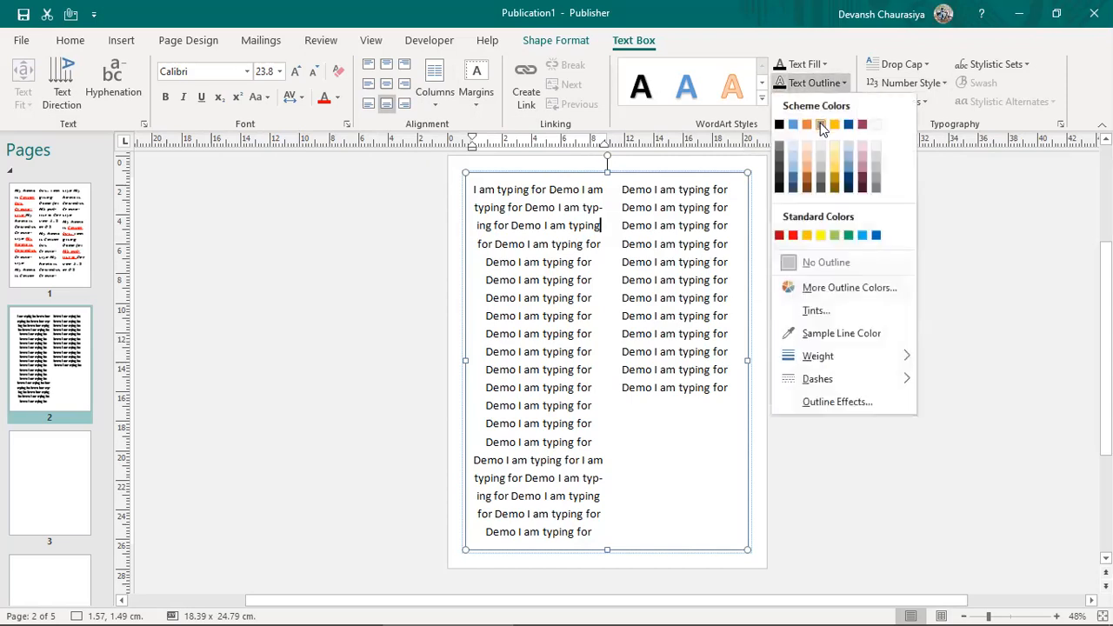
click(806, 124)
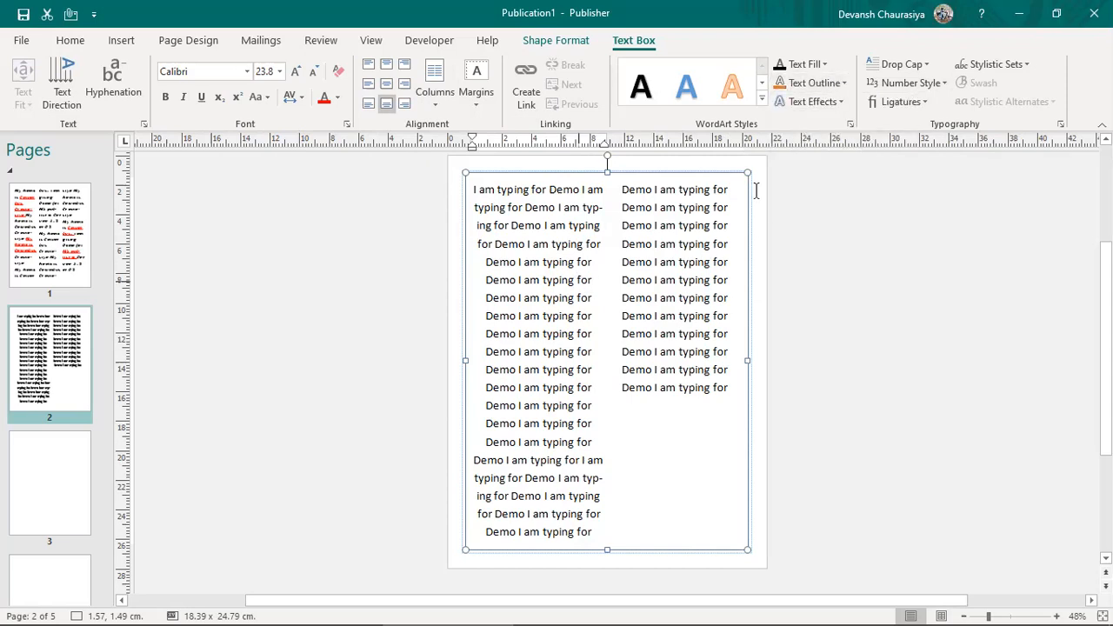
key(ctrl+a)
click(814, 102)
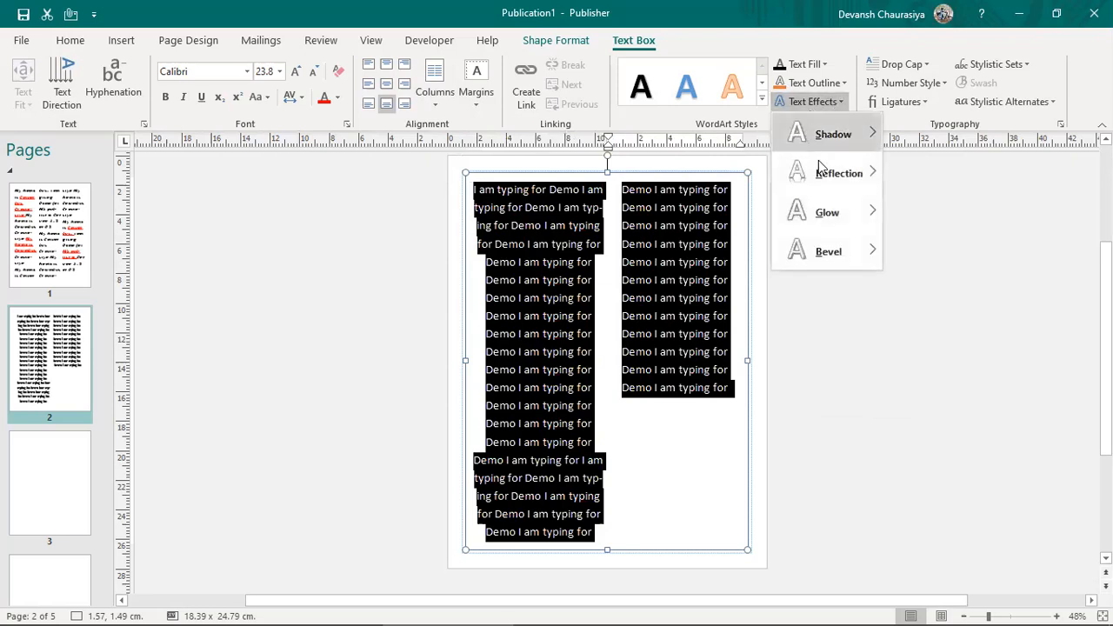
mouse_move(850, 173)
click(914, 276)
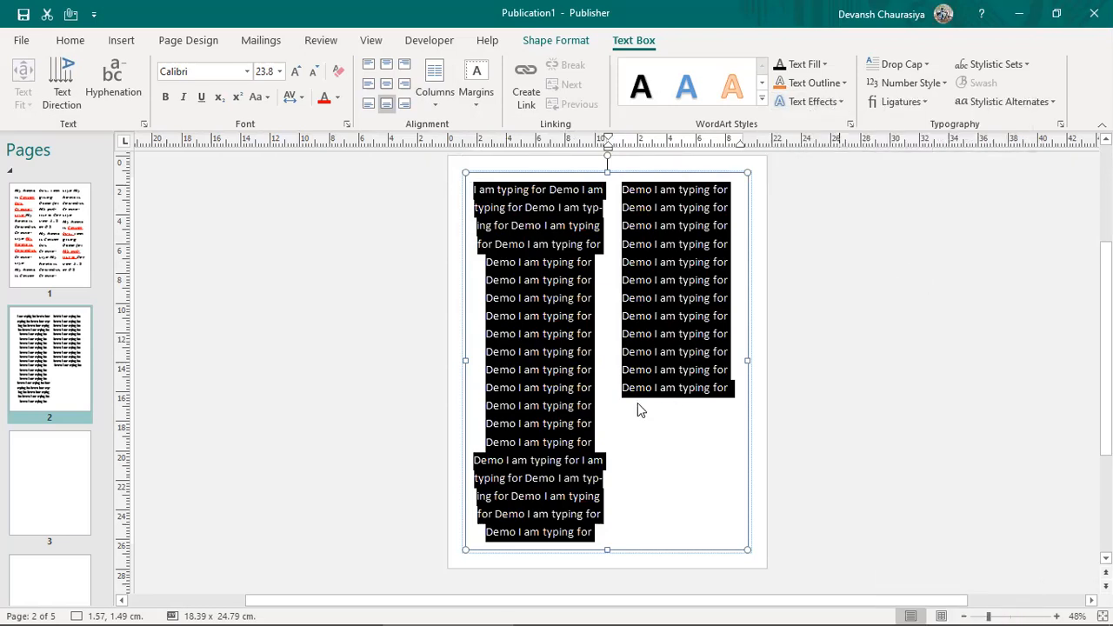
click(646, 498)
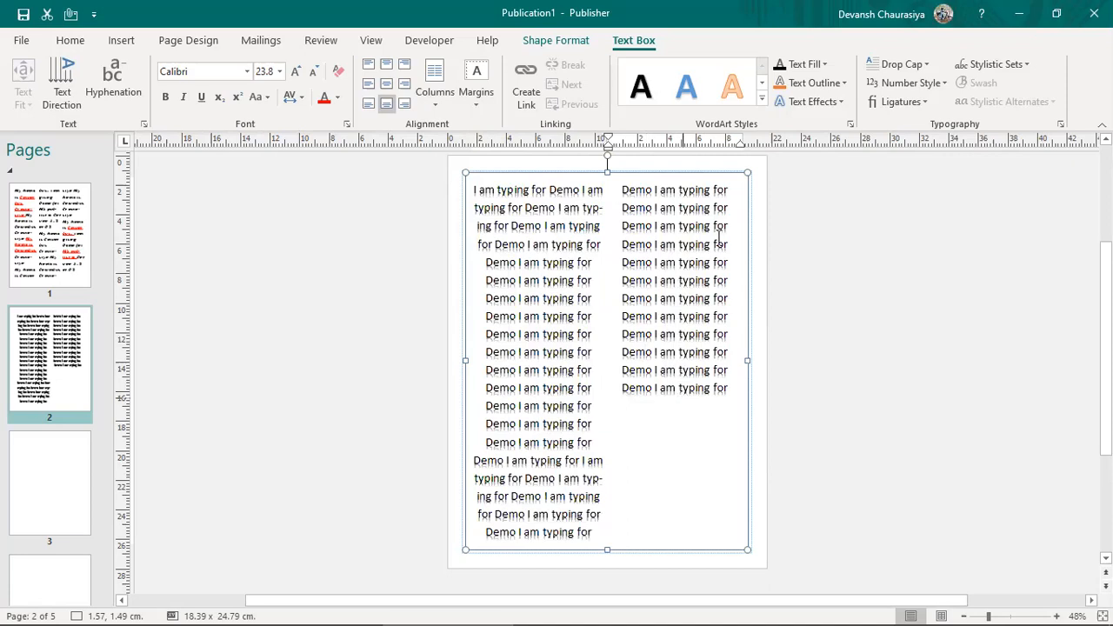
Step: Apply a bevel effect to all the text, then undo it
key(ctrl+a)
click(839, 102)
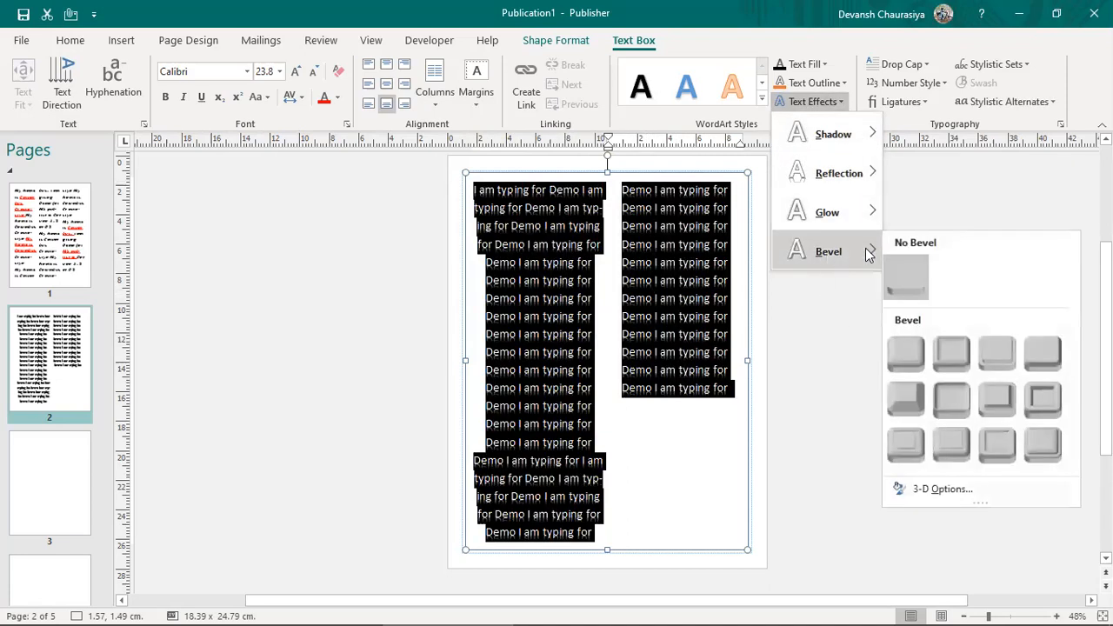
click(954, 356)
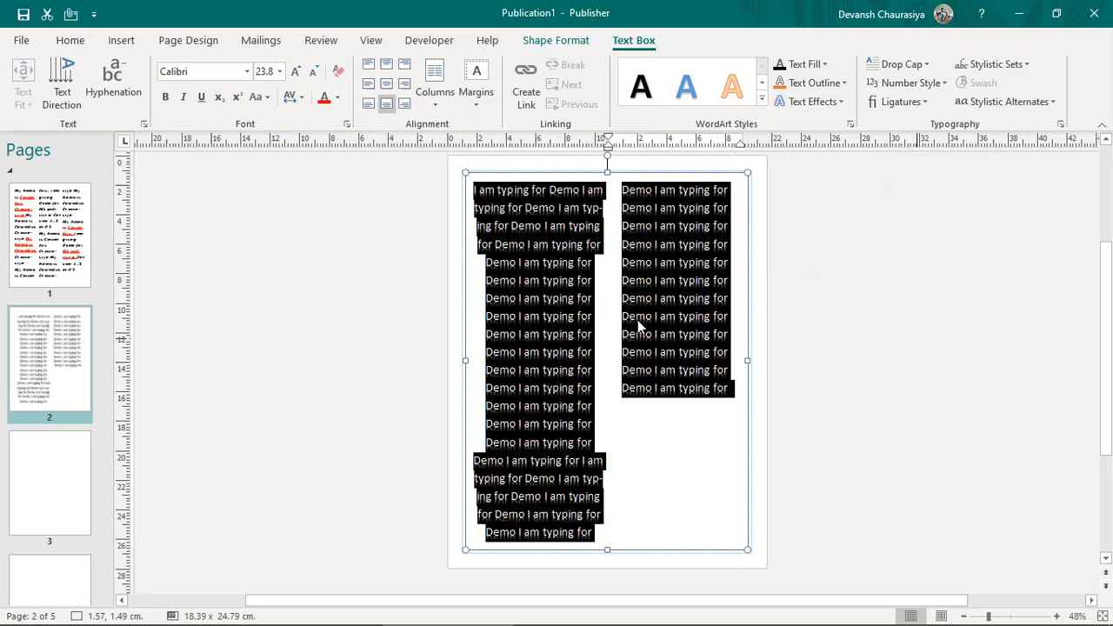
click(603, 253)
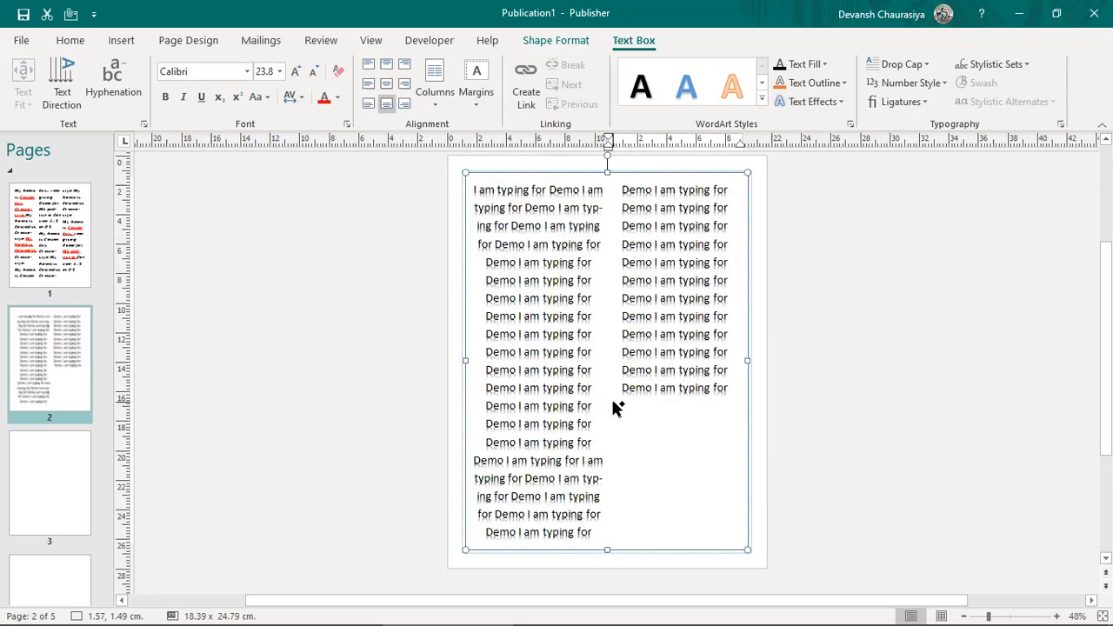
key(ctrl+a)
key(ctrl+z)
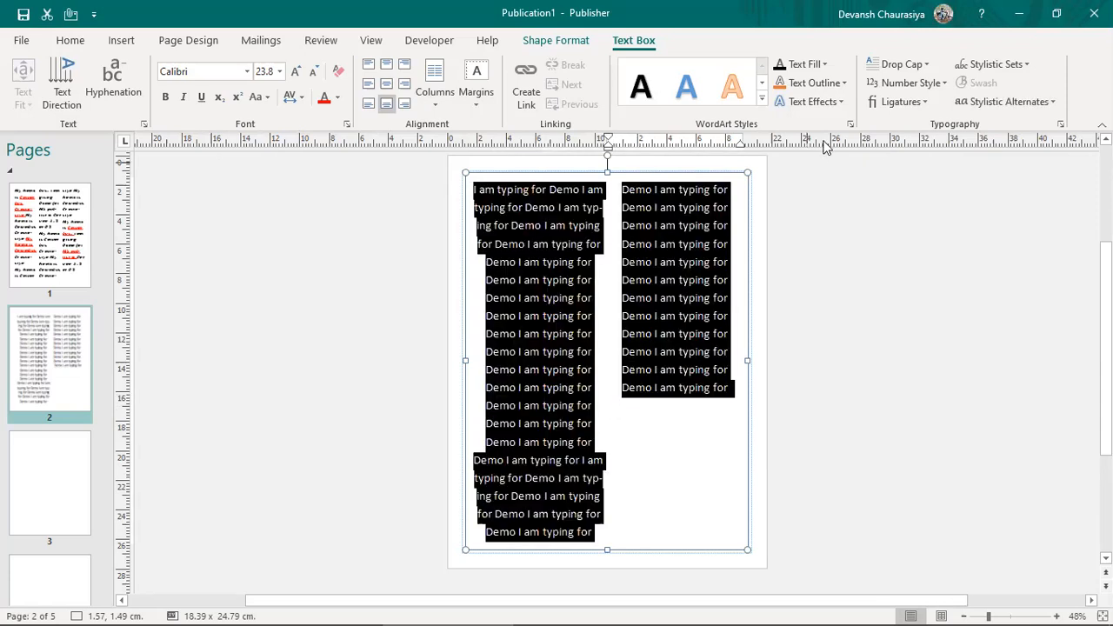
click(528, 315)
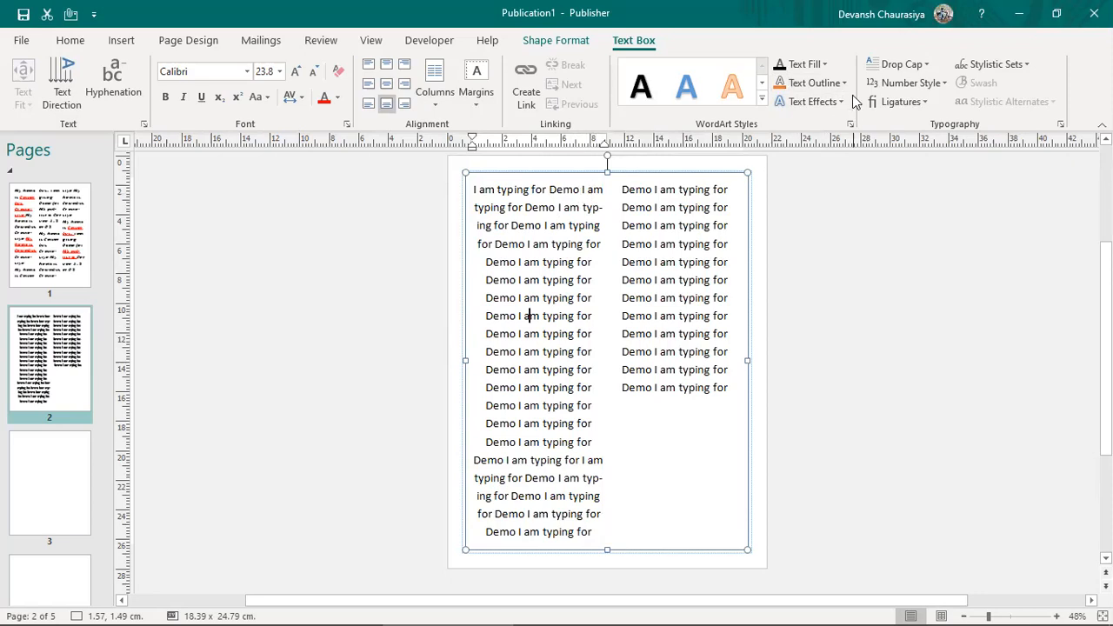
Step: Colour the word 'am' light blue
click(805, 63)
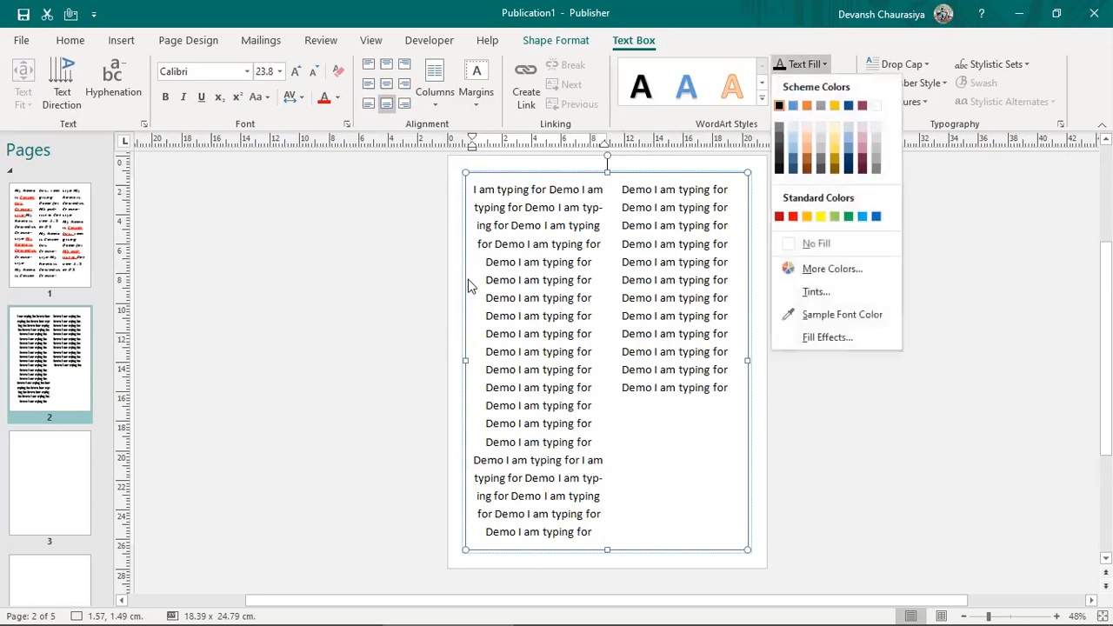
click(509, 298)
click(805, 65)
click(792, 147)
click(577, 315)
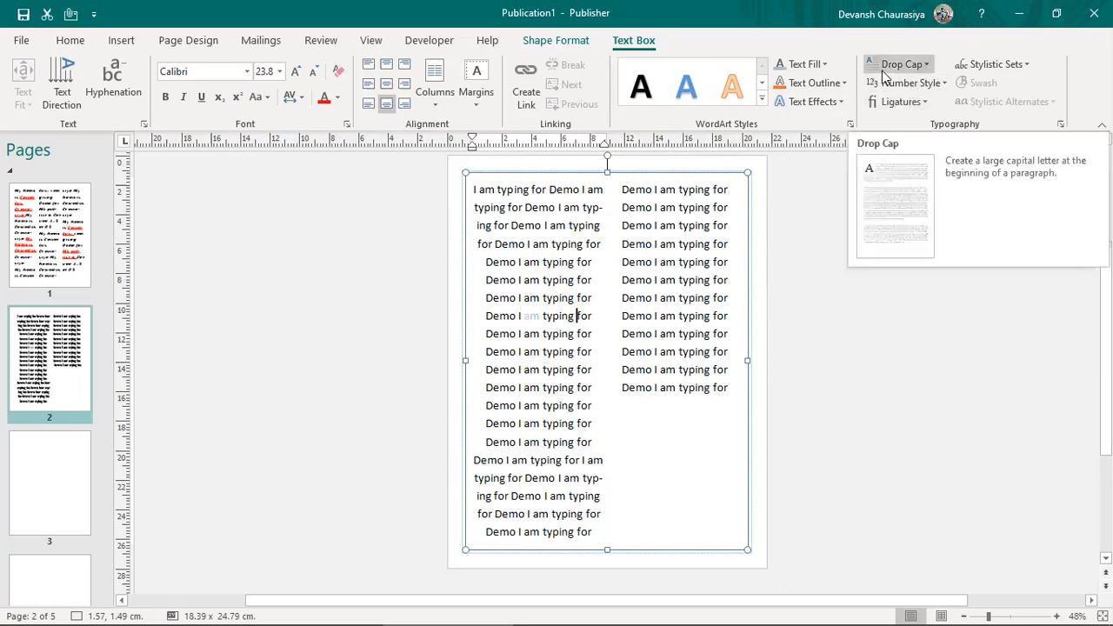
Step: Mark the Word spacing | Line spacing item in the Word notes, then return to Publisher
key(alt+Tab)
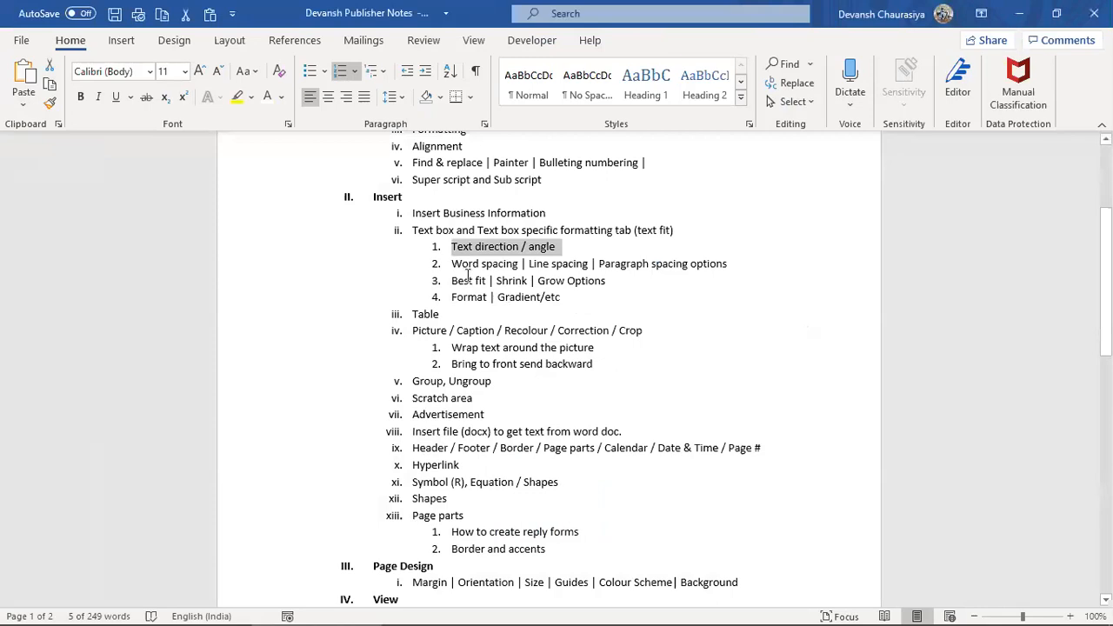
drag(459, 262, 590, 264)
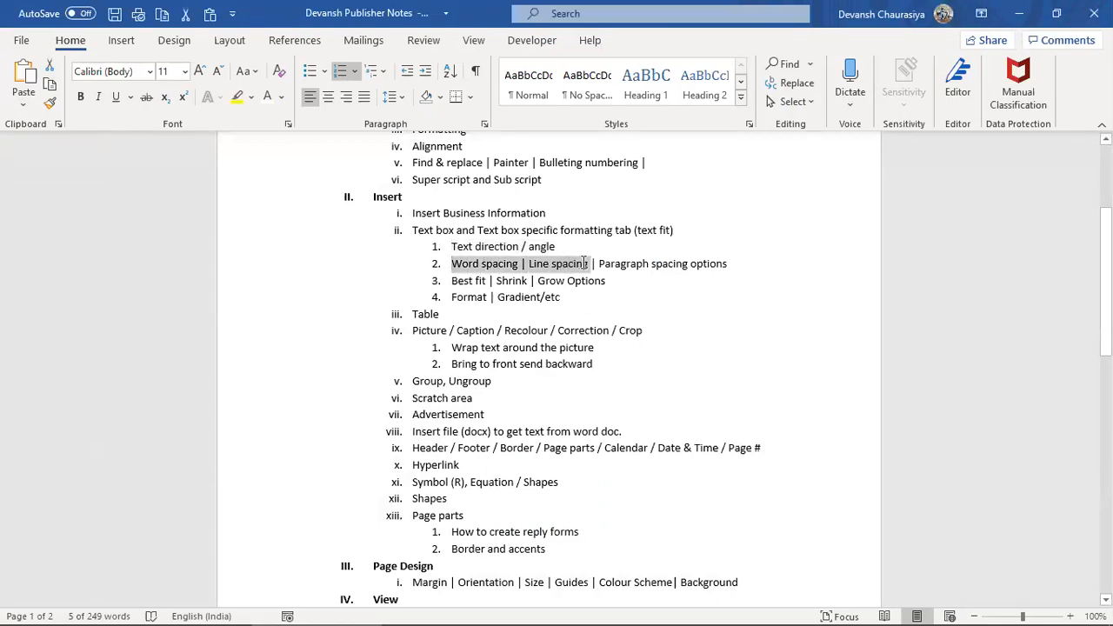
key(alt+Tab)
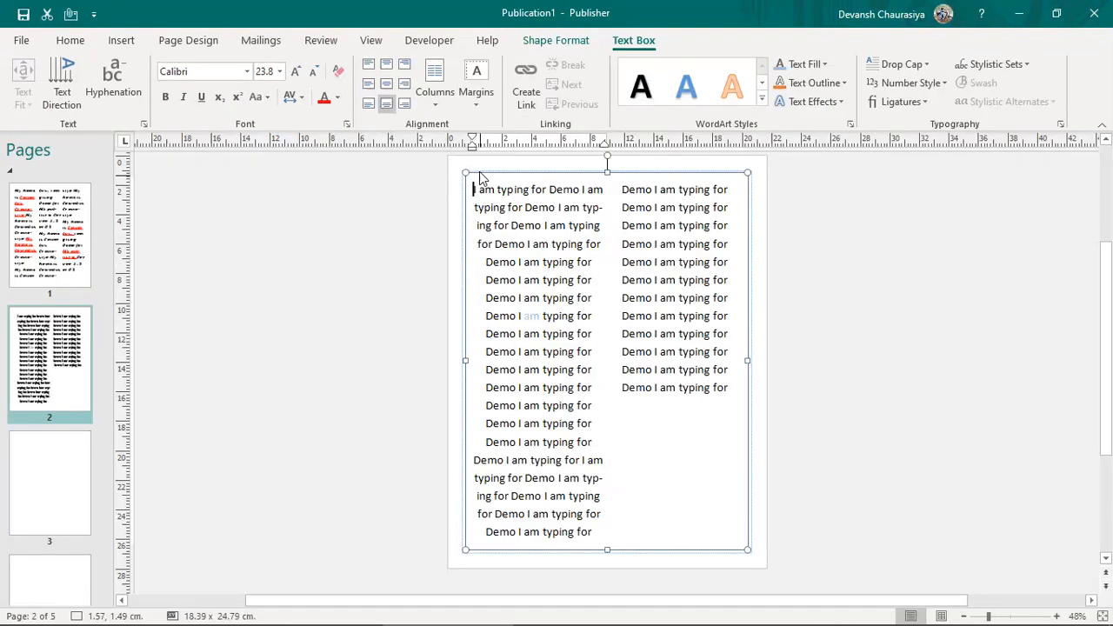
Step: Preview the Character, Line and Paragraph Spacing options for all the text, then turn on Show/Hide ¶
key(ctrl+a)
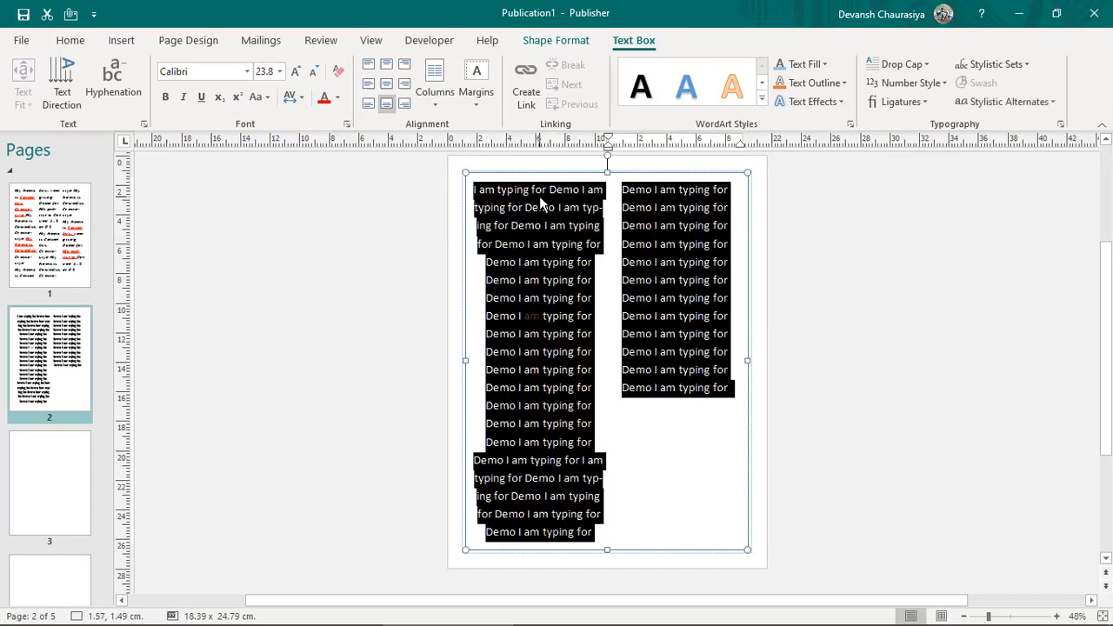
click(70, 40)
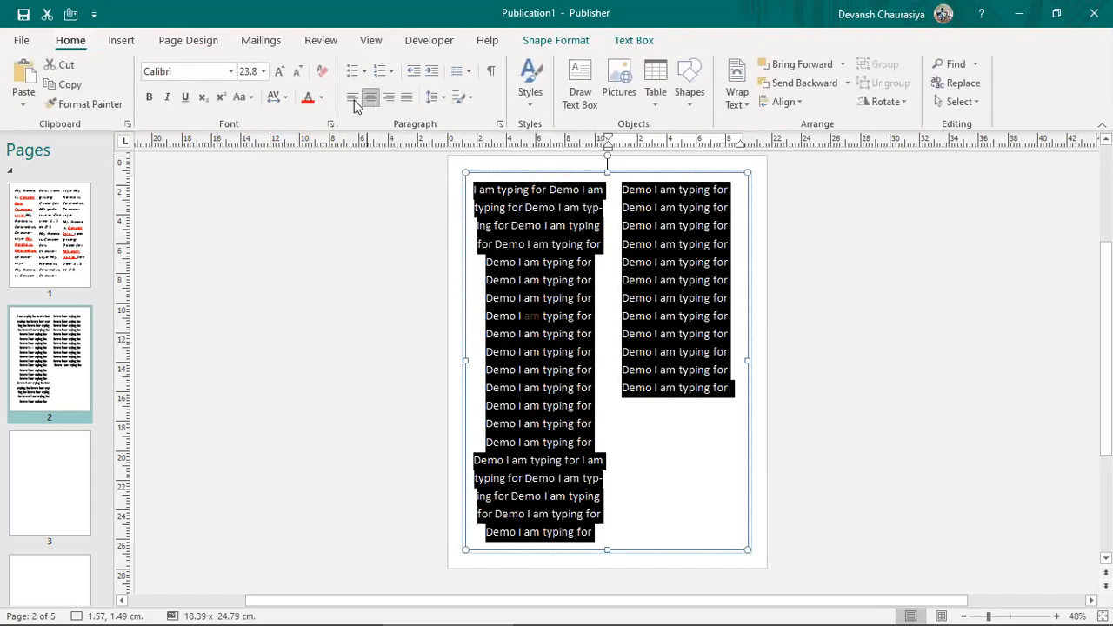
click(277, 98)
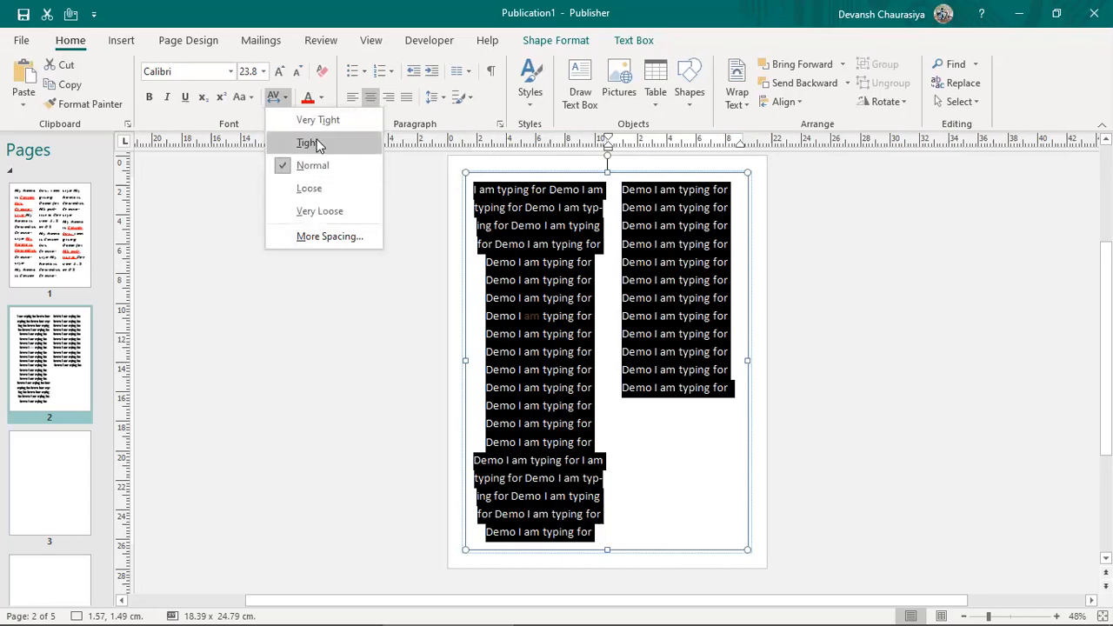
click(438, 98)
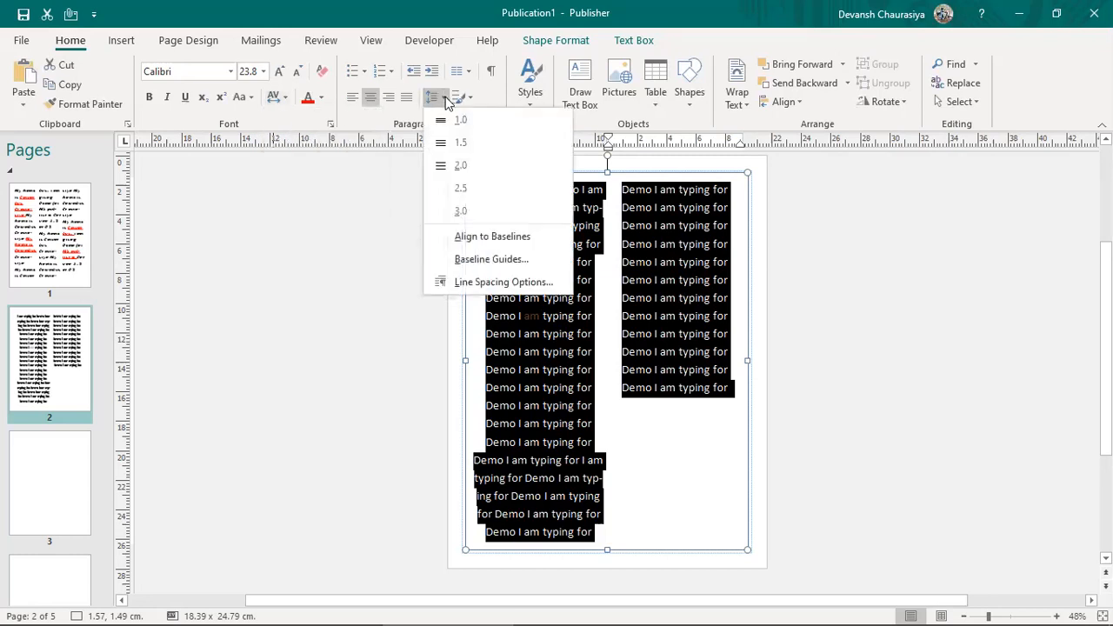
click(469, 99)
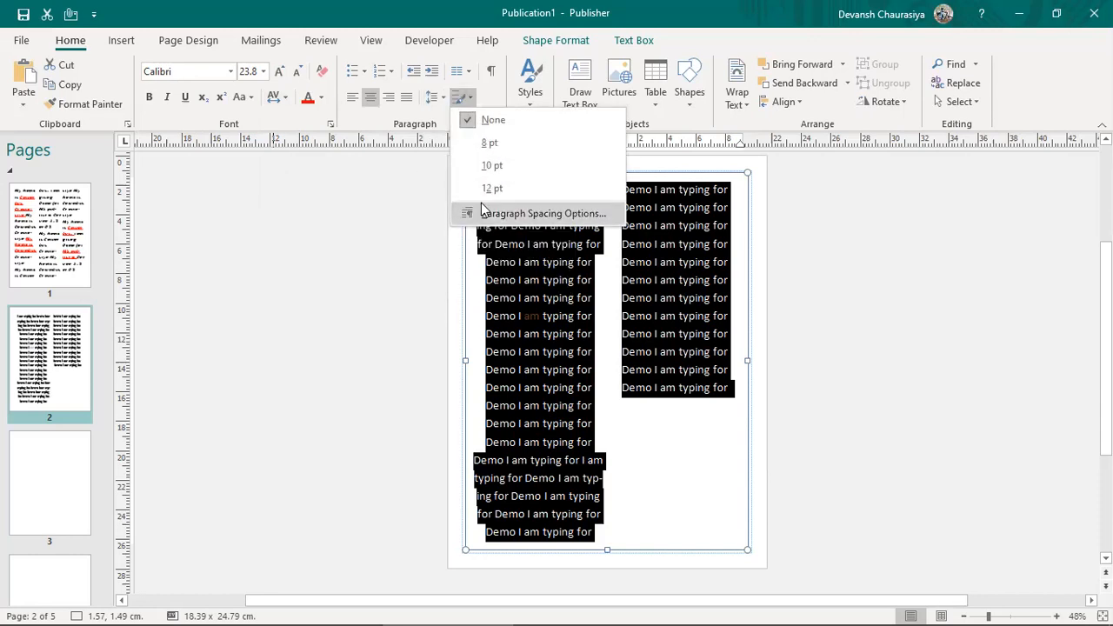
click(492, 71)
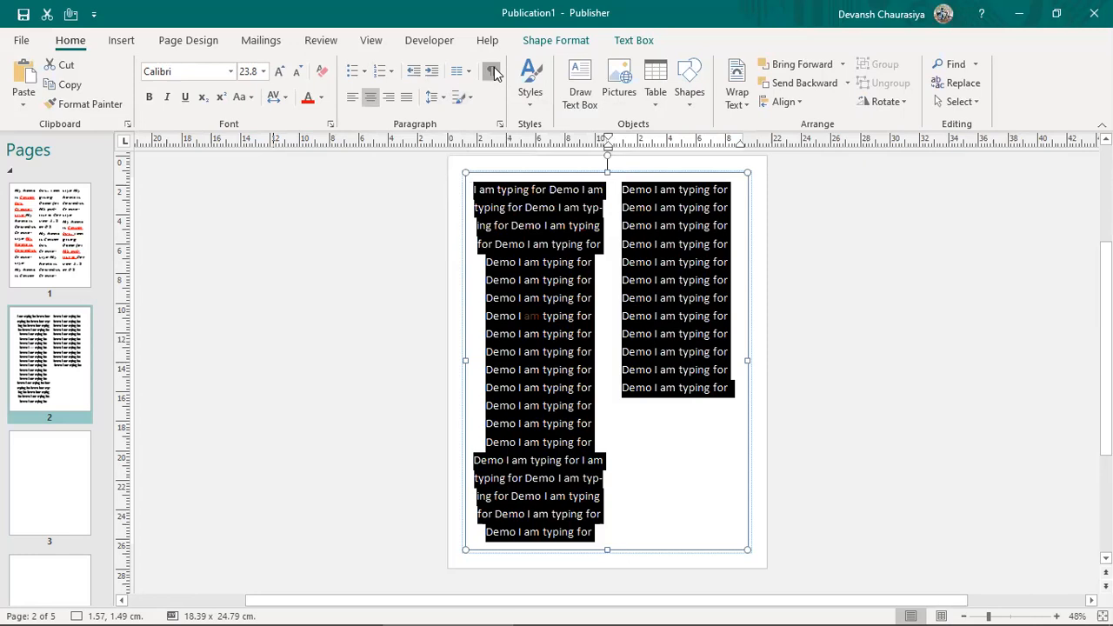
Step: Undo back to a single column with the lower text removed, and left-align it
click(631, 465)
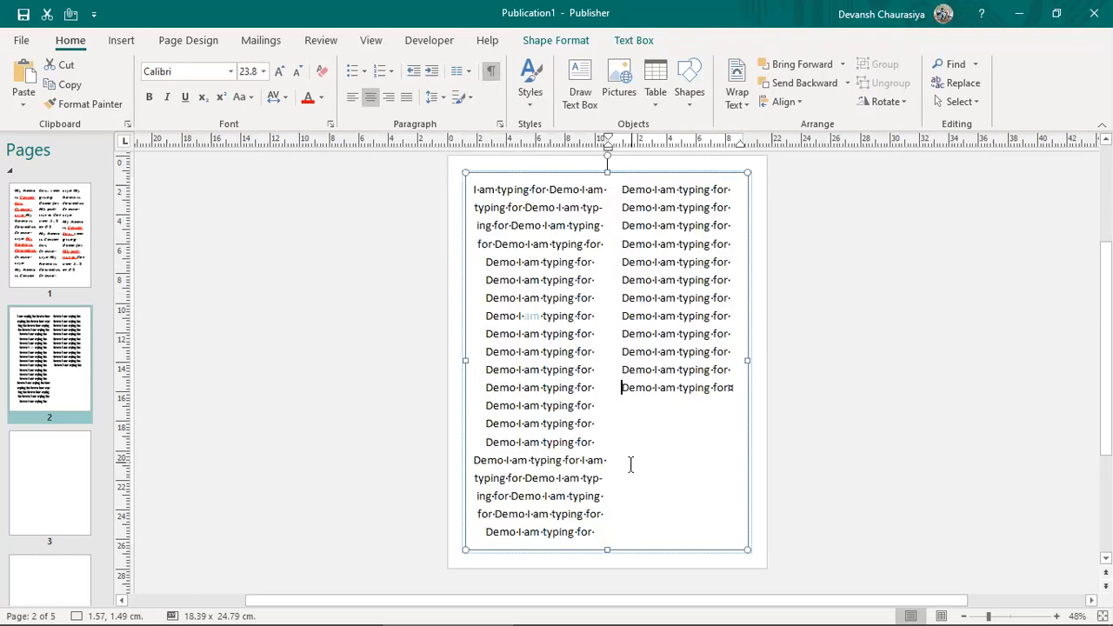
key(ctrl+a)
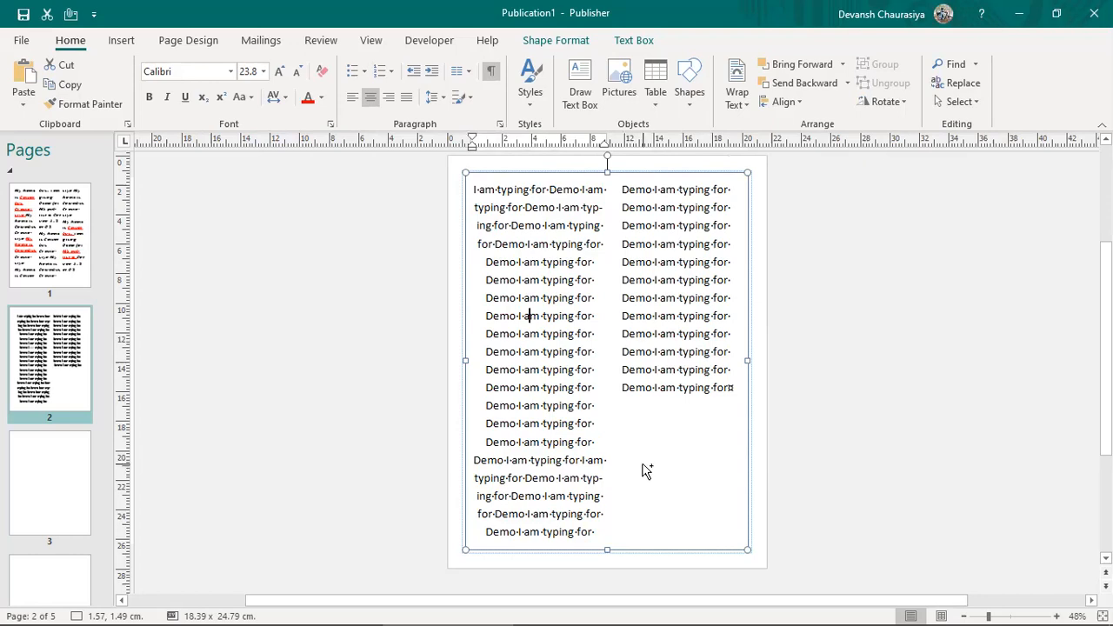
key(ctrl+z)
key(ctrl+z)
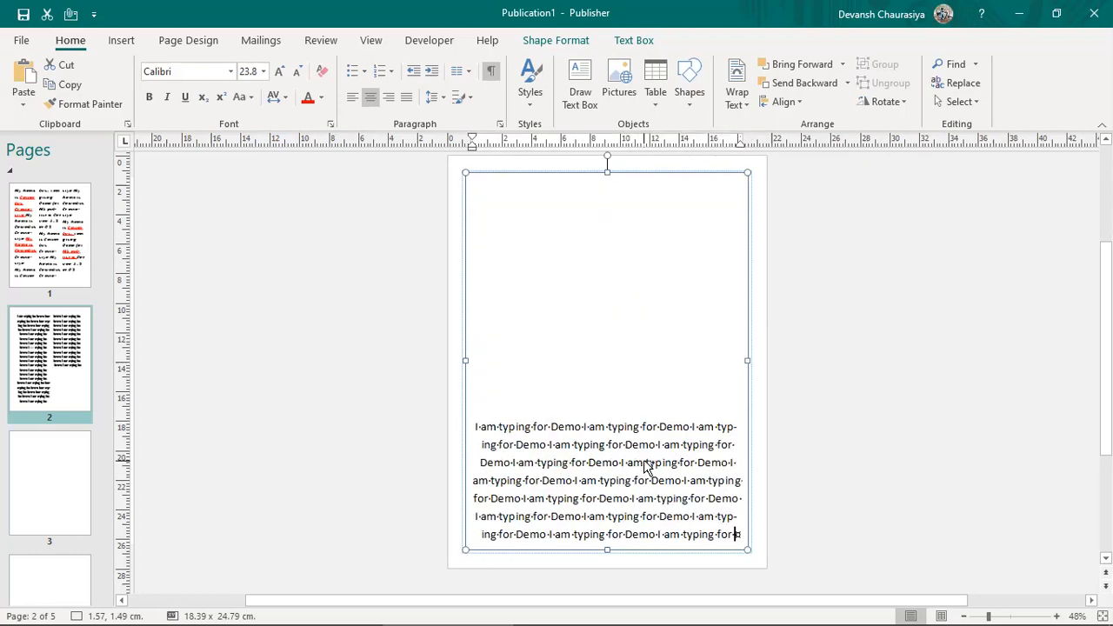
key(ctrl+z)
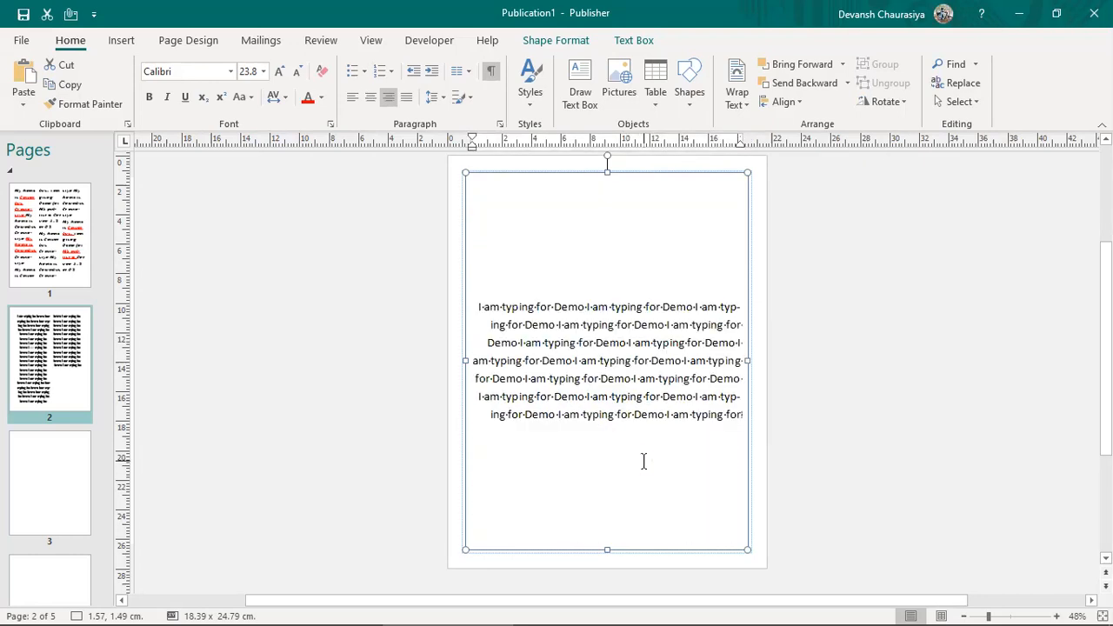
key(ctrl+z)
key(ctrl+z)
key(ctrl+z)
key(ctrl+z)
key(ctrl+z)
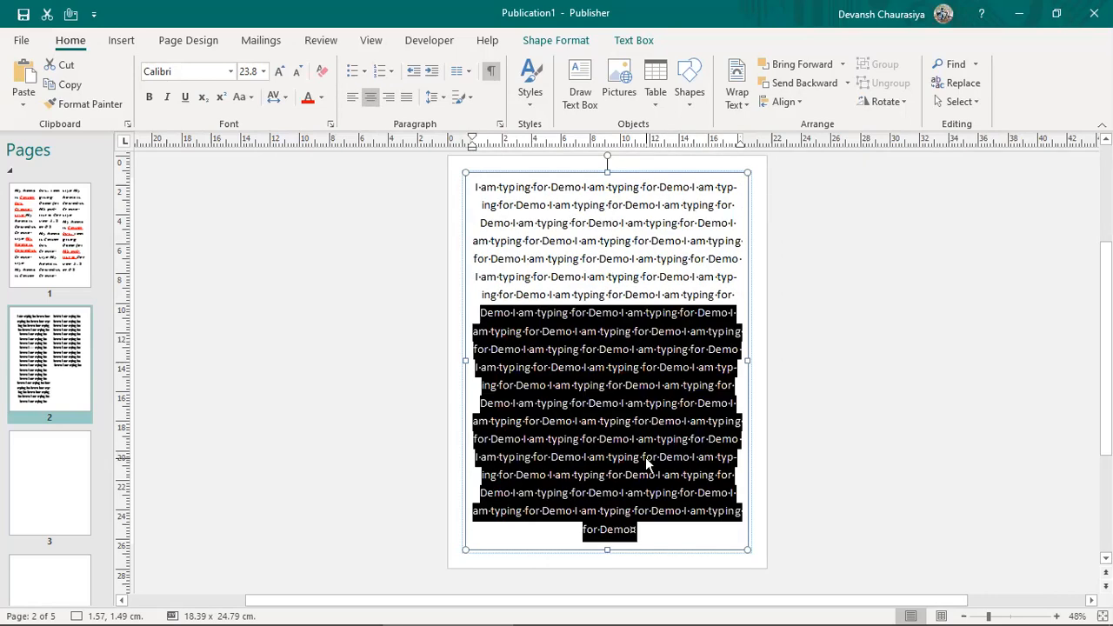
key(ctrl+z)
key(ctrl+a)
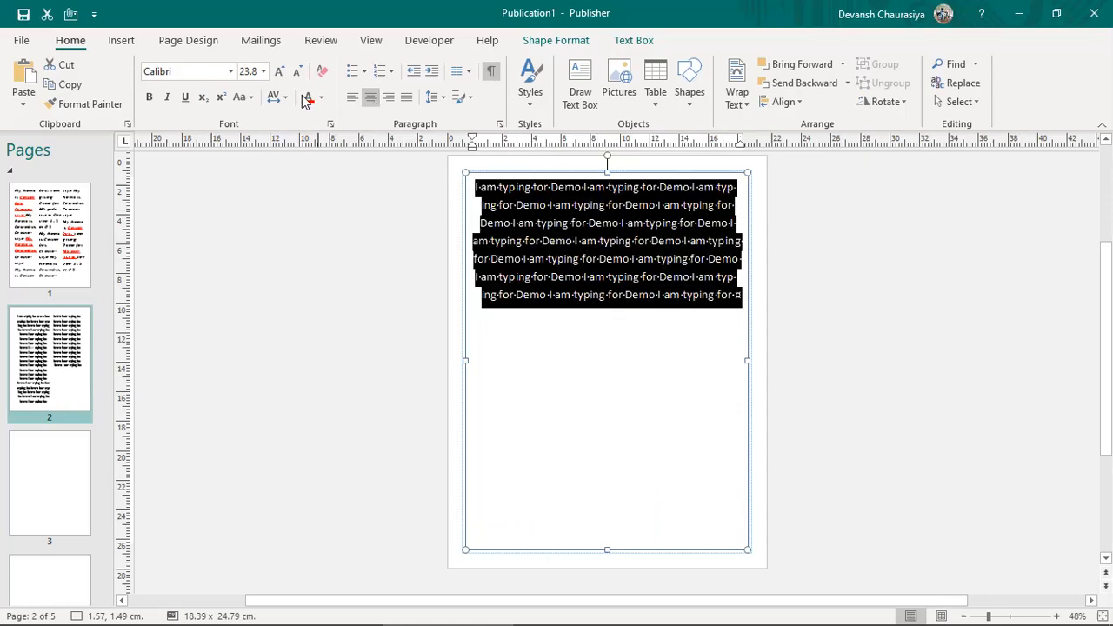
click(353, 98)
click(563, 270)
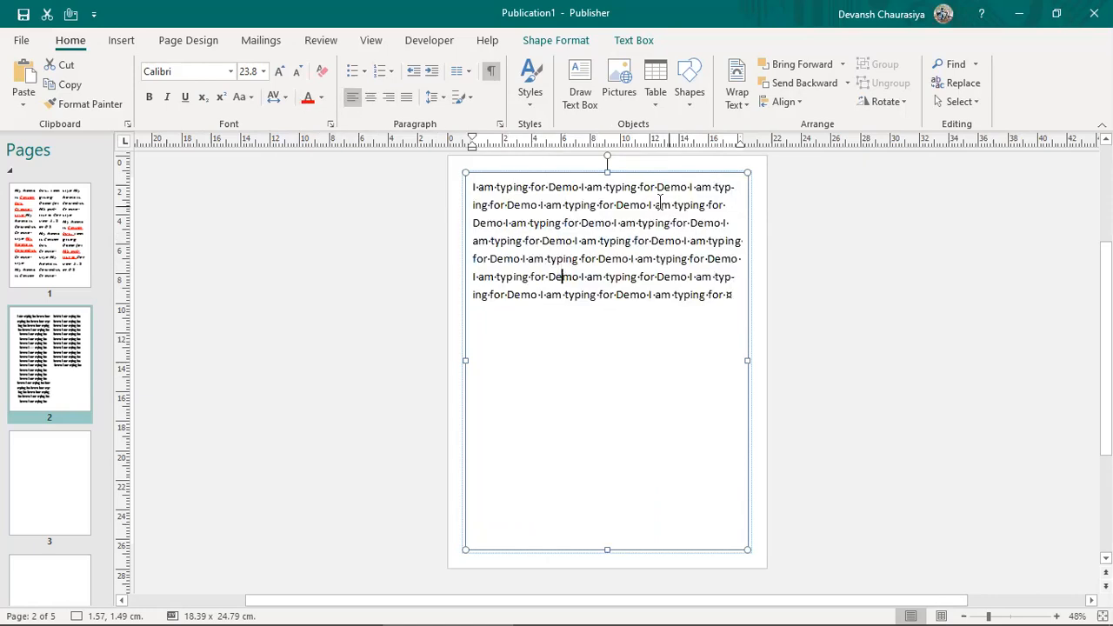
Step: Select the Best fit | Shrink | Grow Options line in the Word notes
key(alt+Tab)
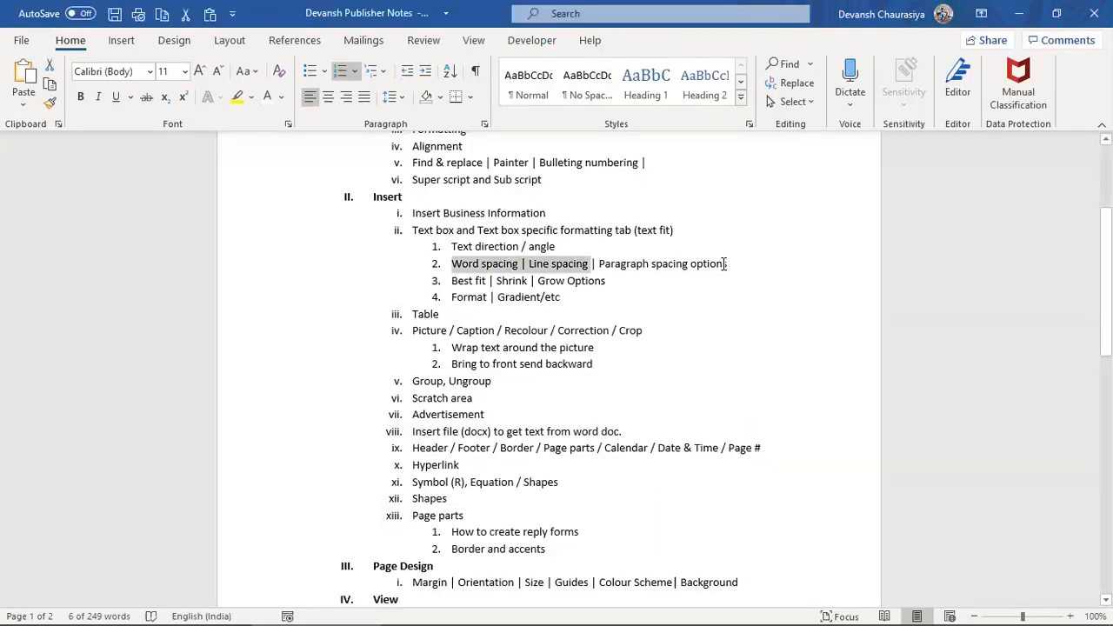
drag(714, 272, 732, 269)
shift+click(606, 280)
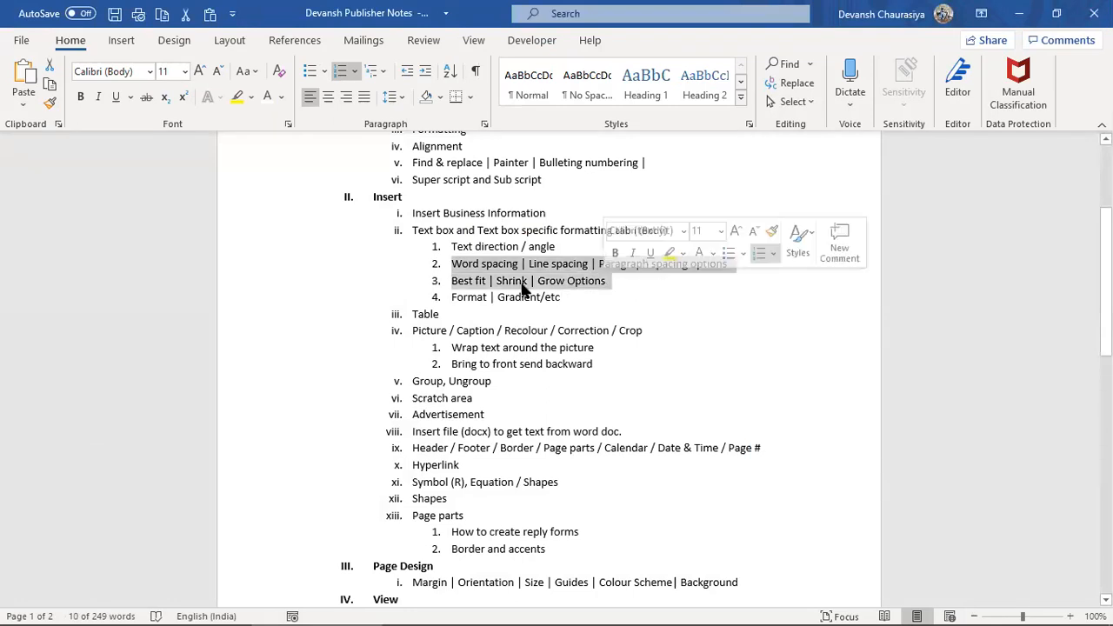
click(452, 283)
shift+click(606, 280)
key(alt+Tab)
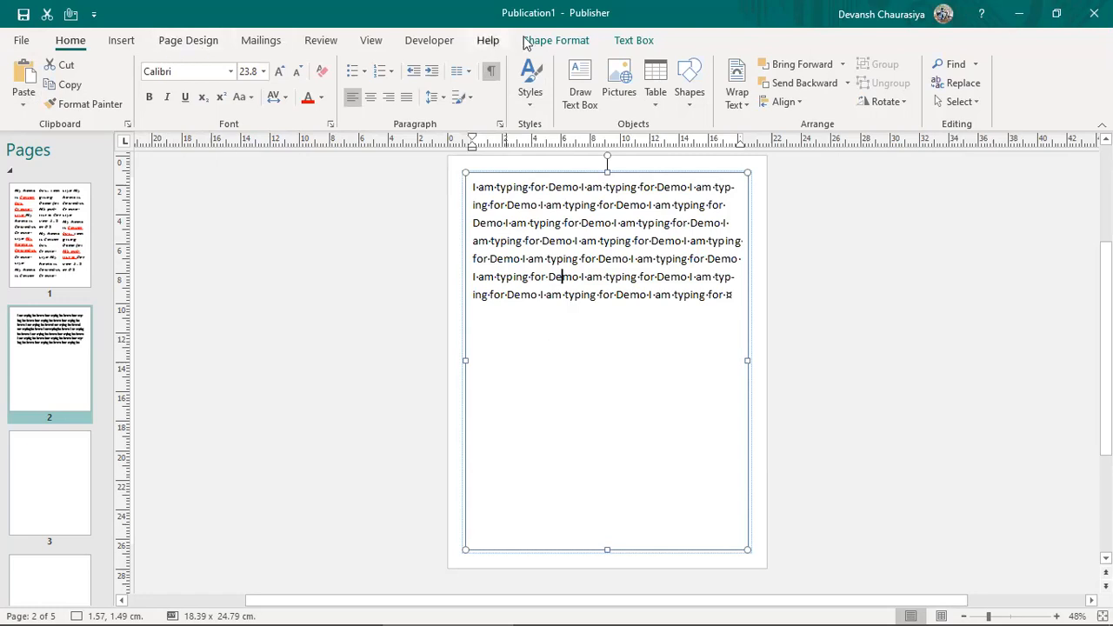
Step: Check the Text Fit choices unchanged, then mark the Format | Gradient item in the Word notes
click(622, 40)
click(27, 100)
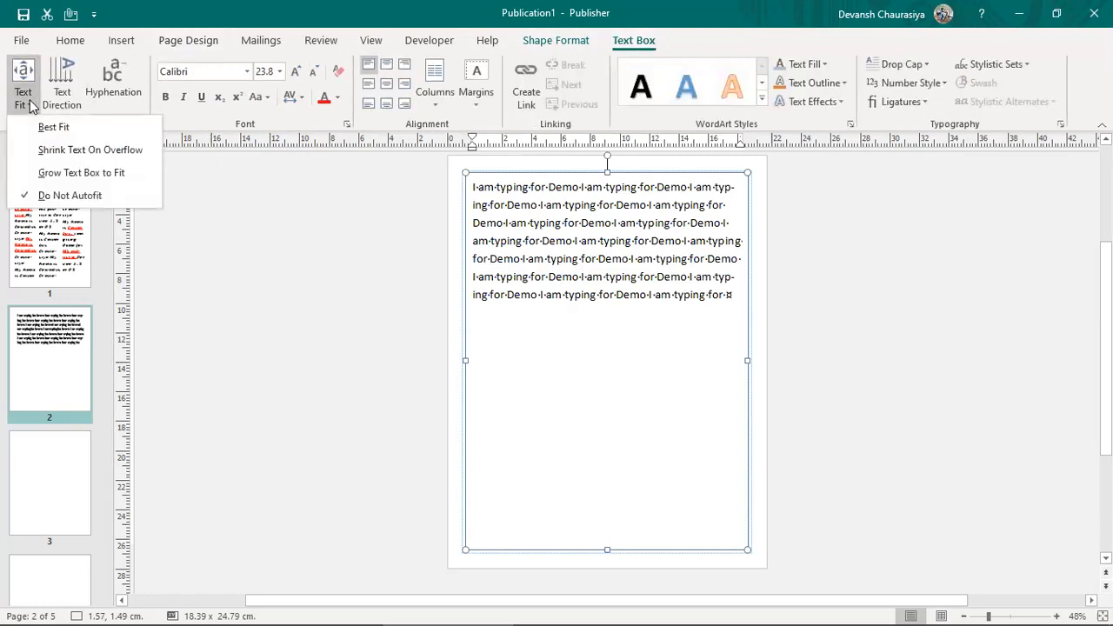
click(52, 150)
key(alt+Tab)
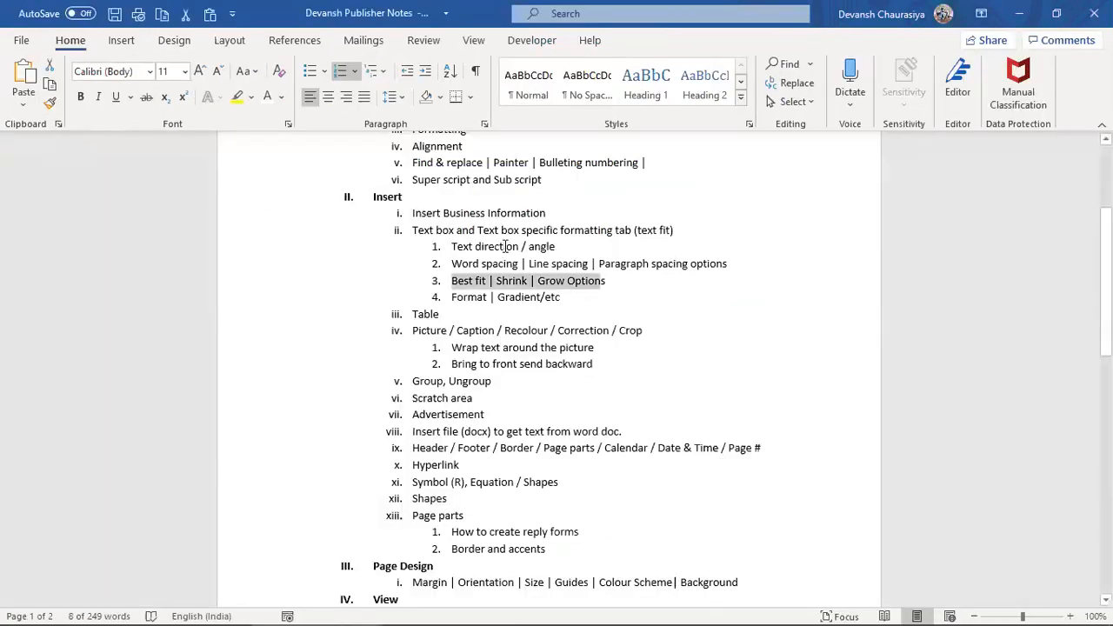
drag(448, 297, 562, 297)
Step: Open Format Text Box from the text box's right-click menu
key(alt+Tab)
right_click(590, 259)
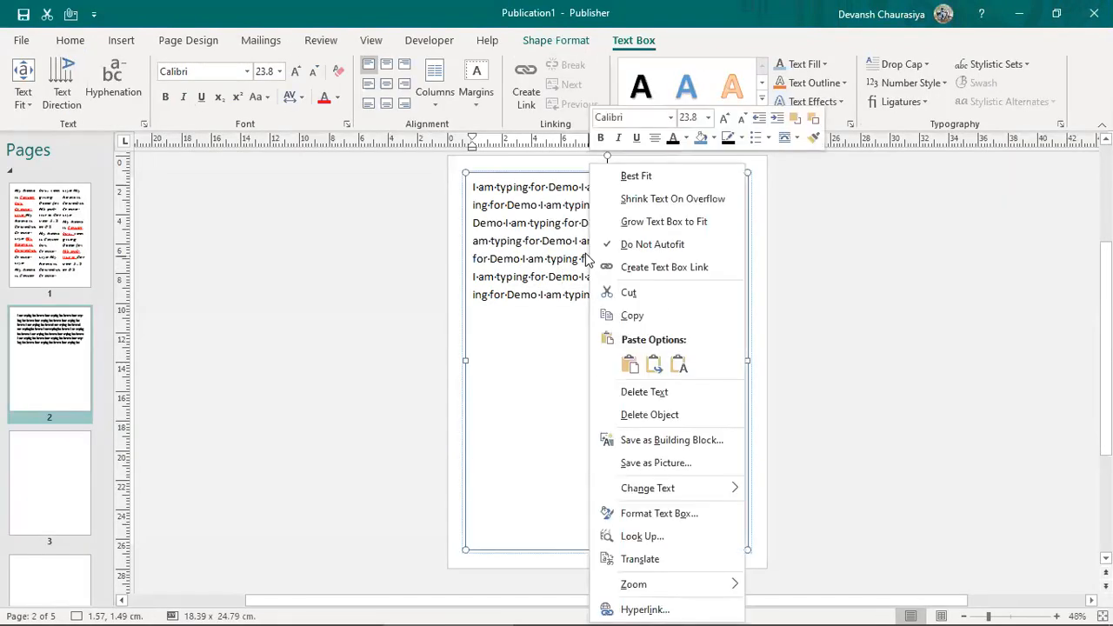
right_click(552, 240)
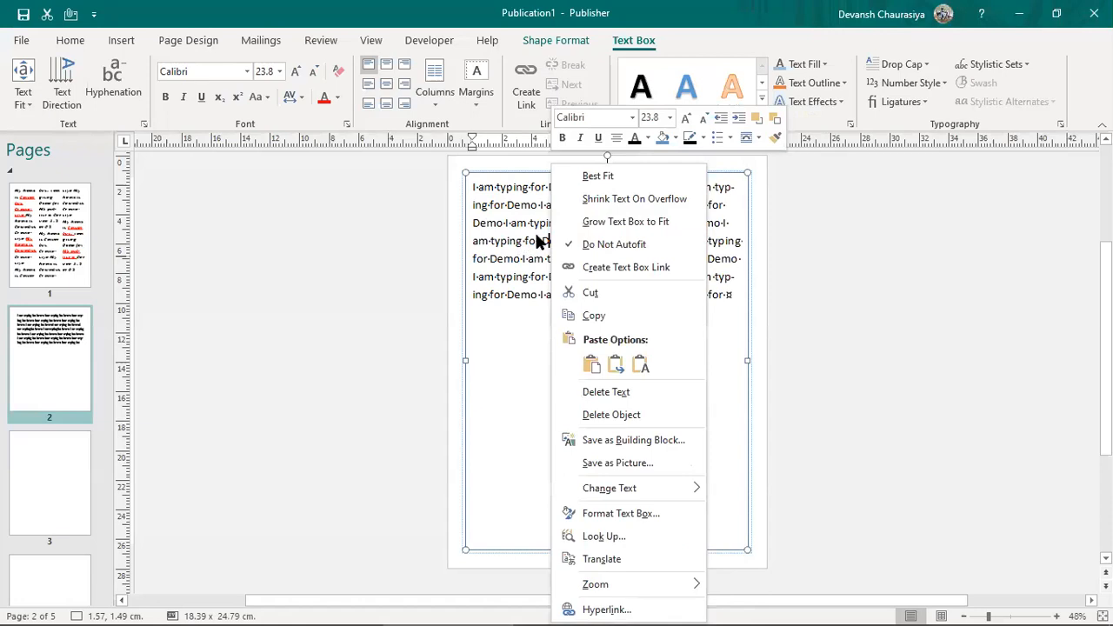
click(598, 513)
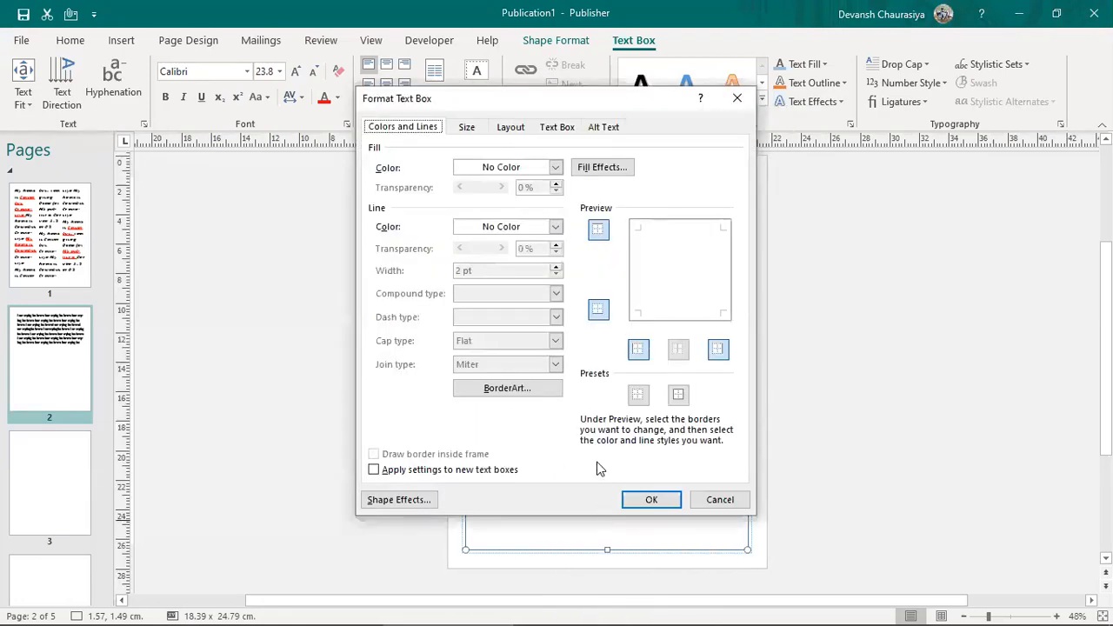
Step: Browse the Size, Layout and Text Box tabs, leaving vertical alignment at Middle
click(466, 130)
click(513, 129)
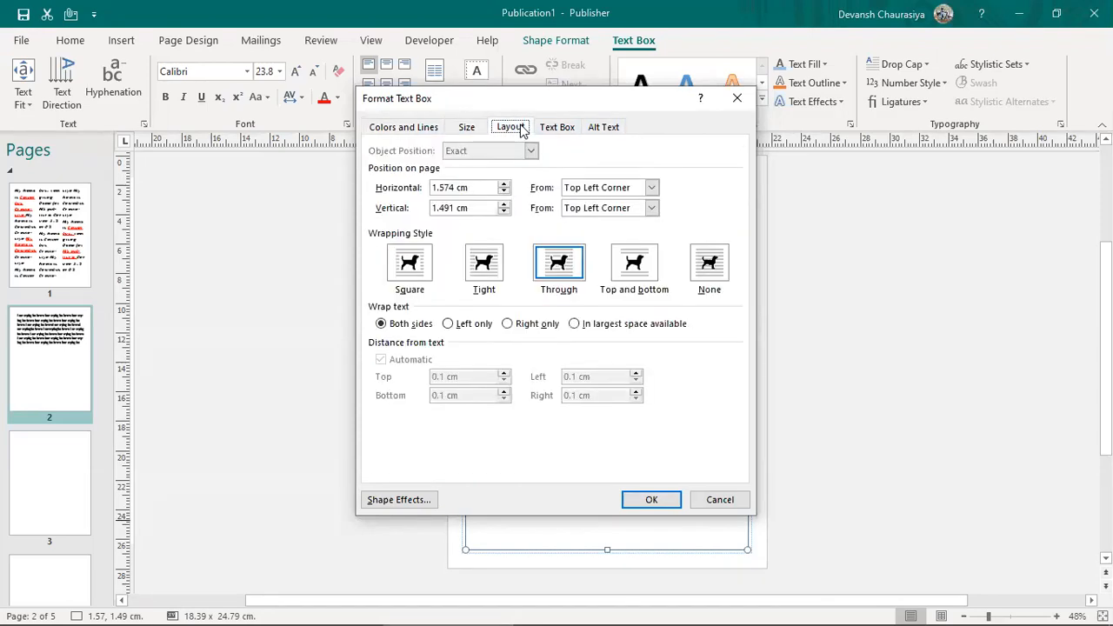
click(560, 130)
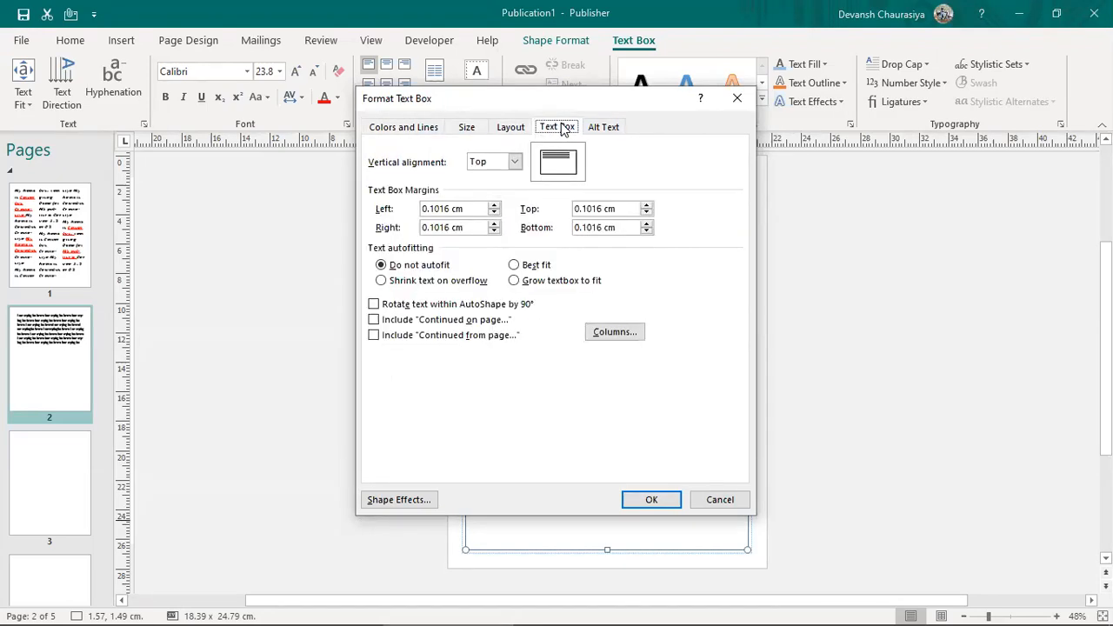
click(515, 162)
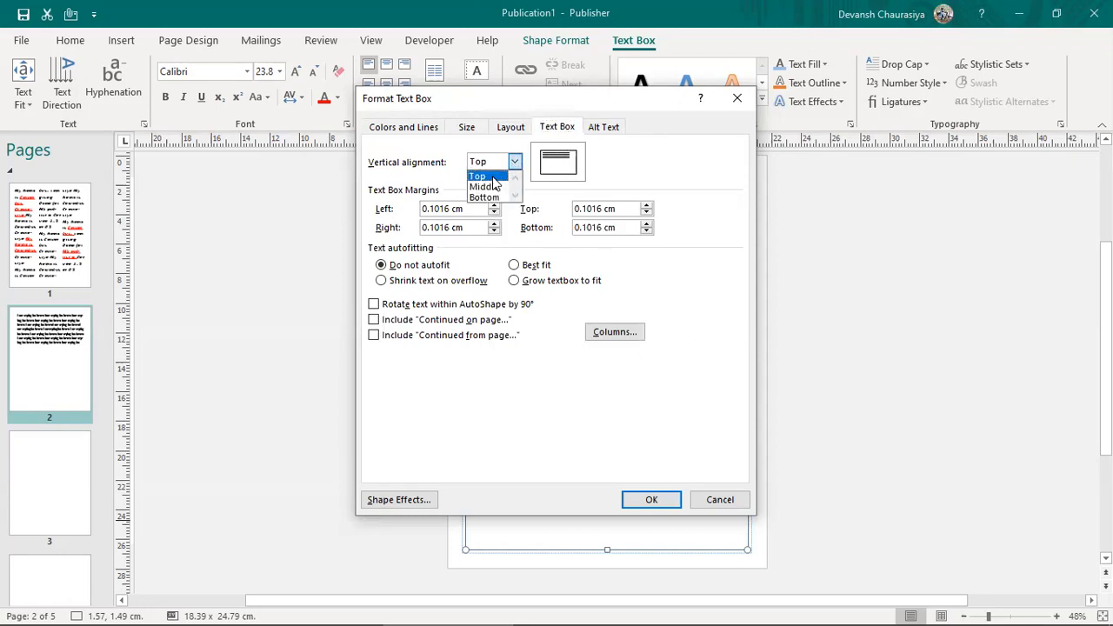
click(490, 187)
click(506, 164)
click(491, 198)
click(504, 162)
click(489, 188)
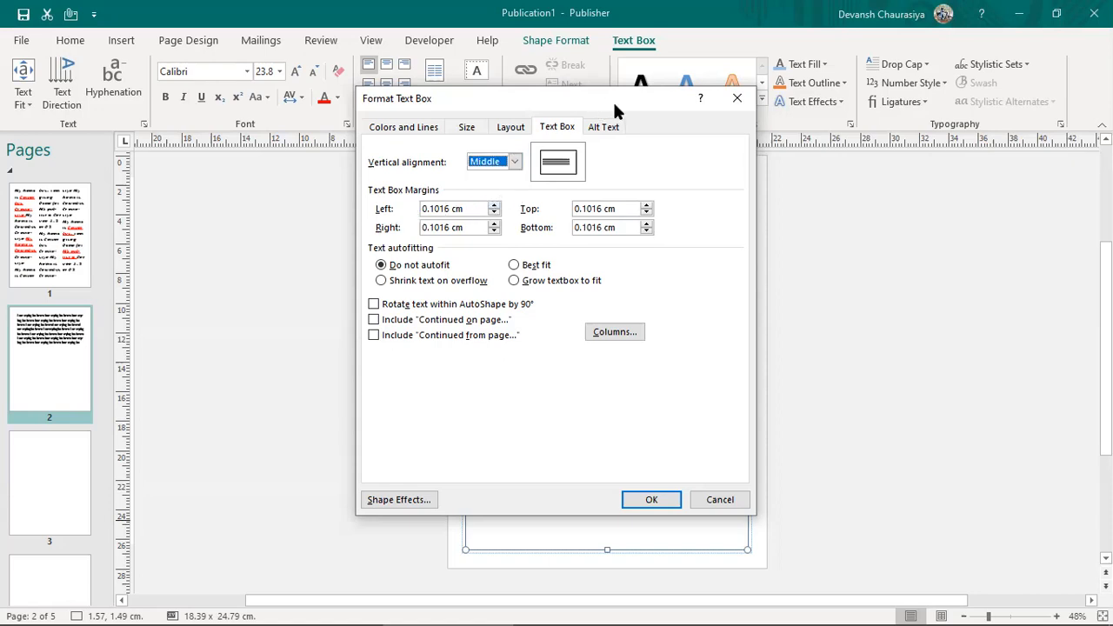
Step: Review the Line Color and Fill Color options on the Colors and Lines tab
drag(613, 100, 1073, 114)
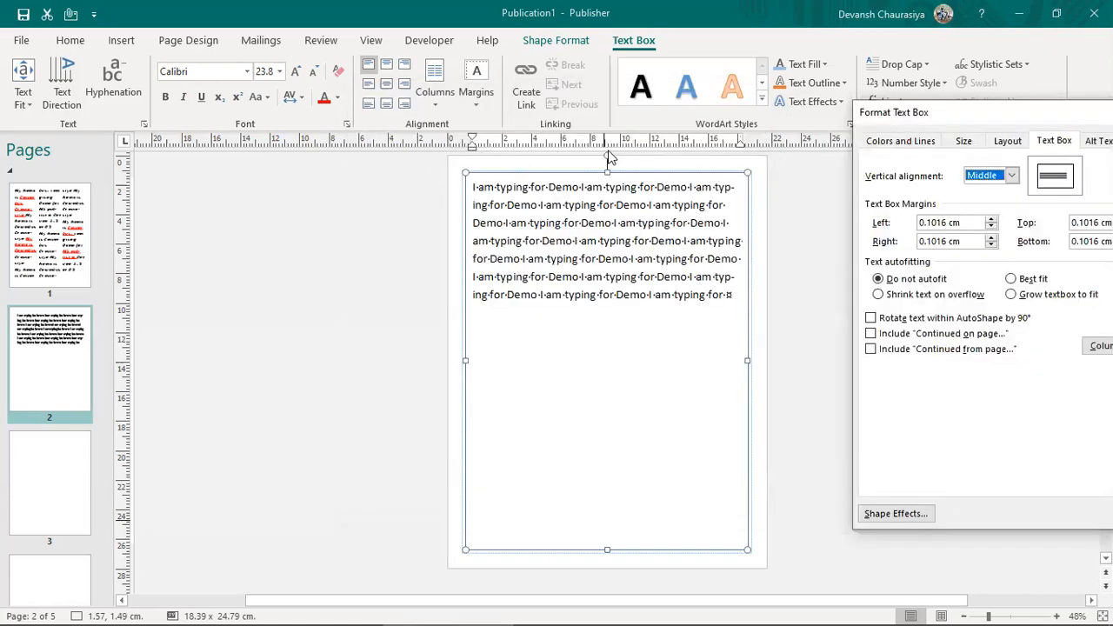
click(935, 223)
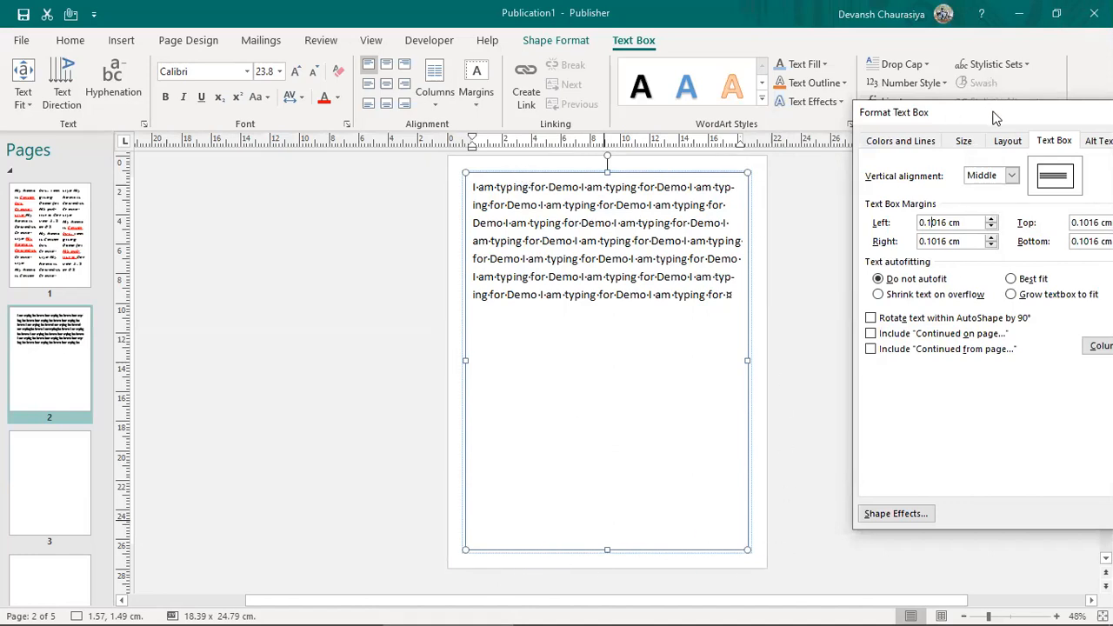
drag(988, 119, 786, 135)
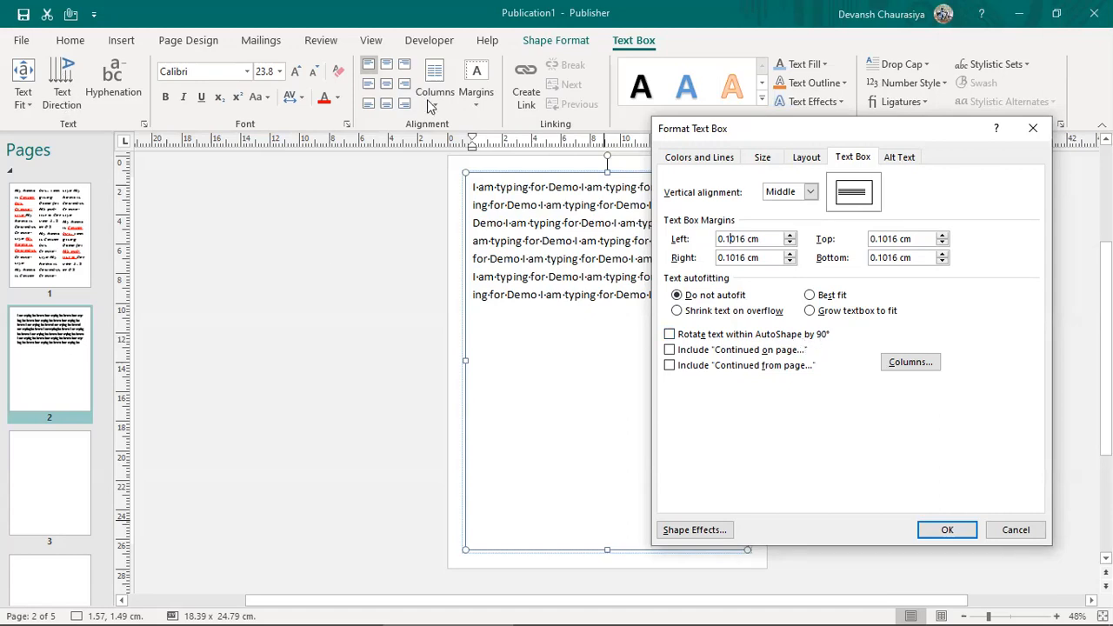
click(681, 162)
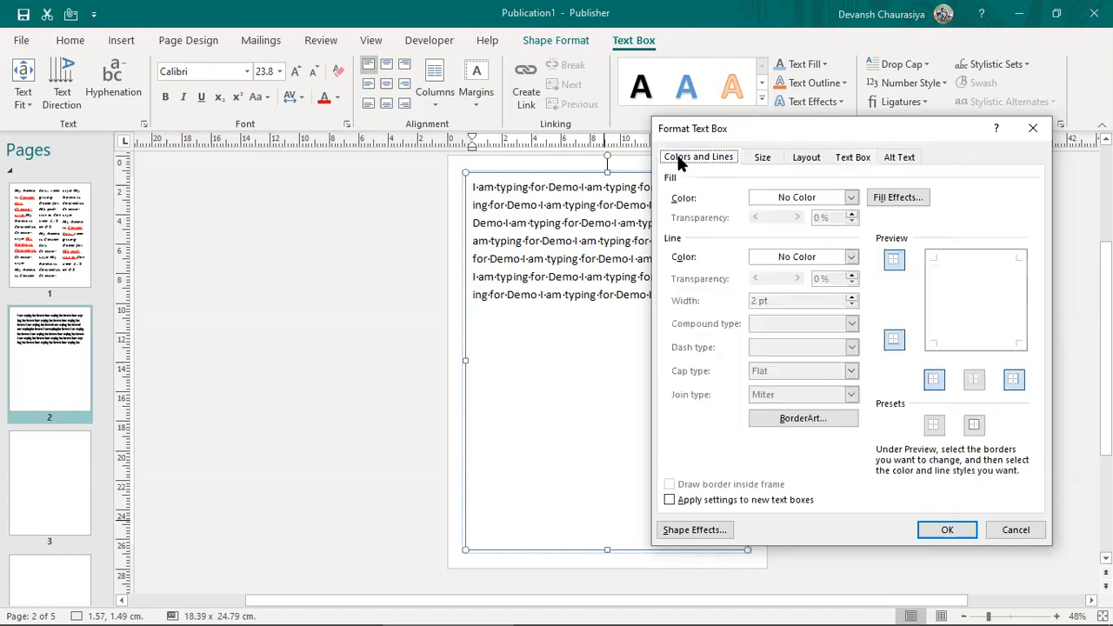
click(852, 256)
click(851, 257)
click(814, 200)
click(813, 200)
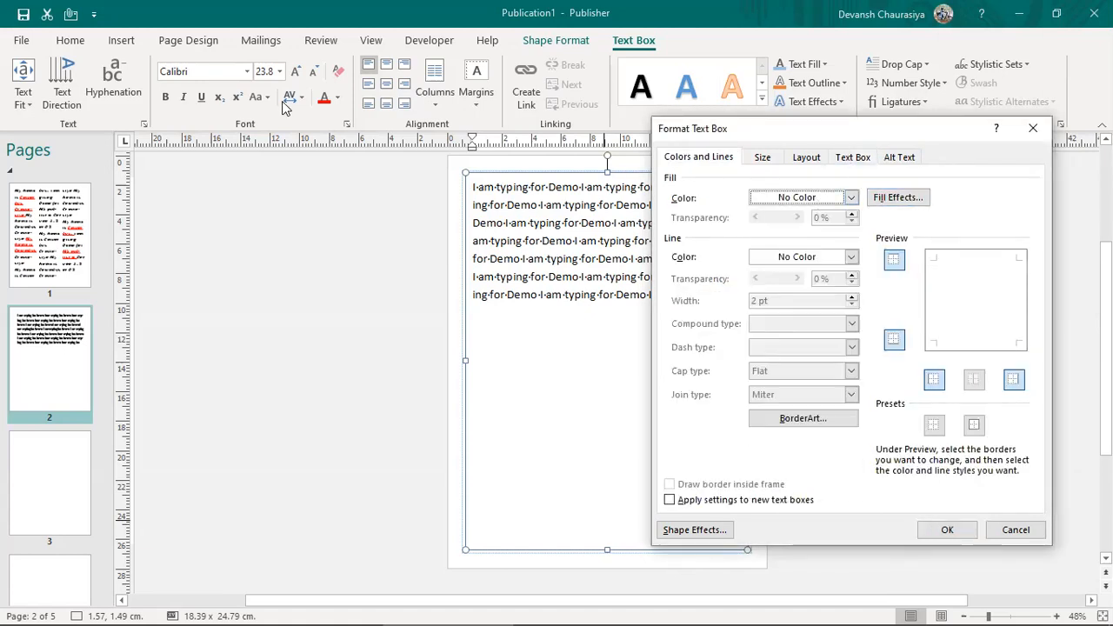
click(896, 197)
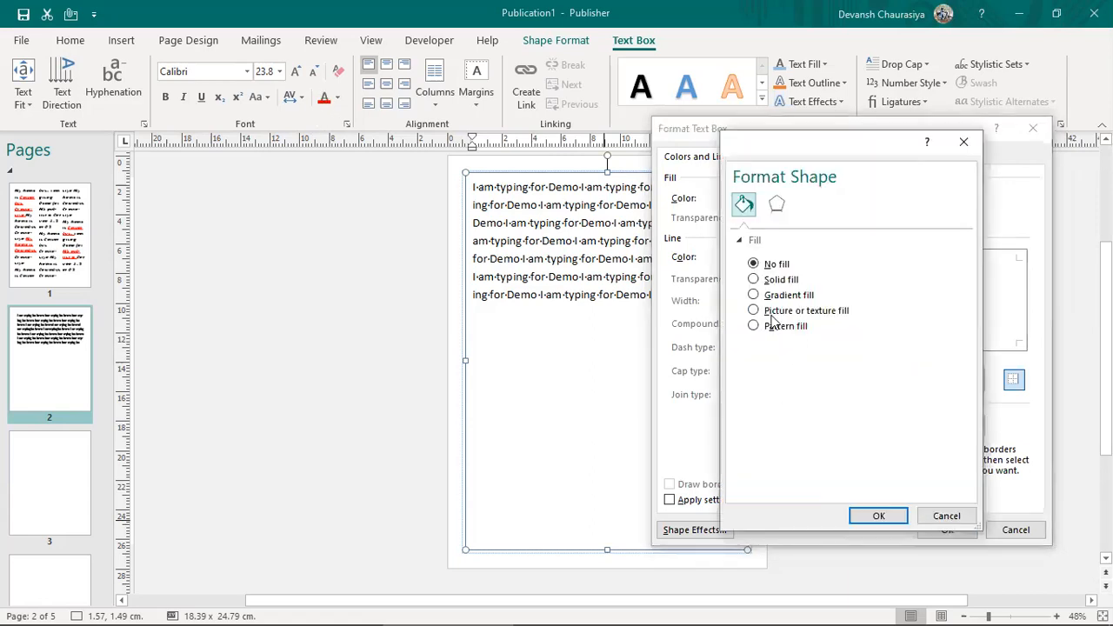
Step: Preview gradient fills, then fill the text box with the white paper texture
click(757, 296)
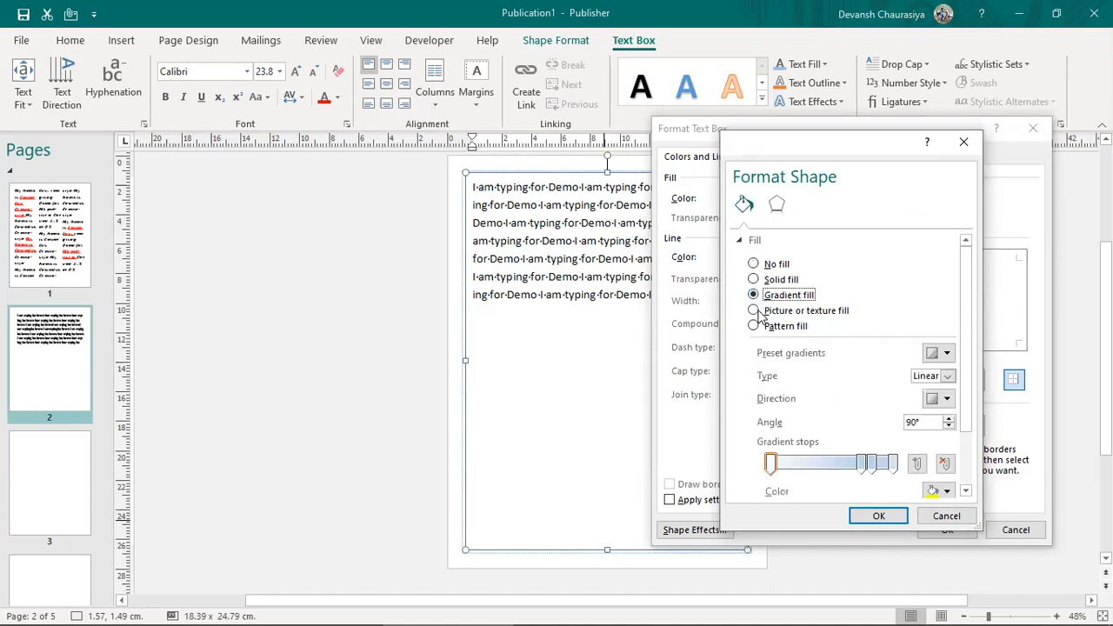
click(944, 398)
click(946, 398)
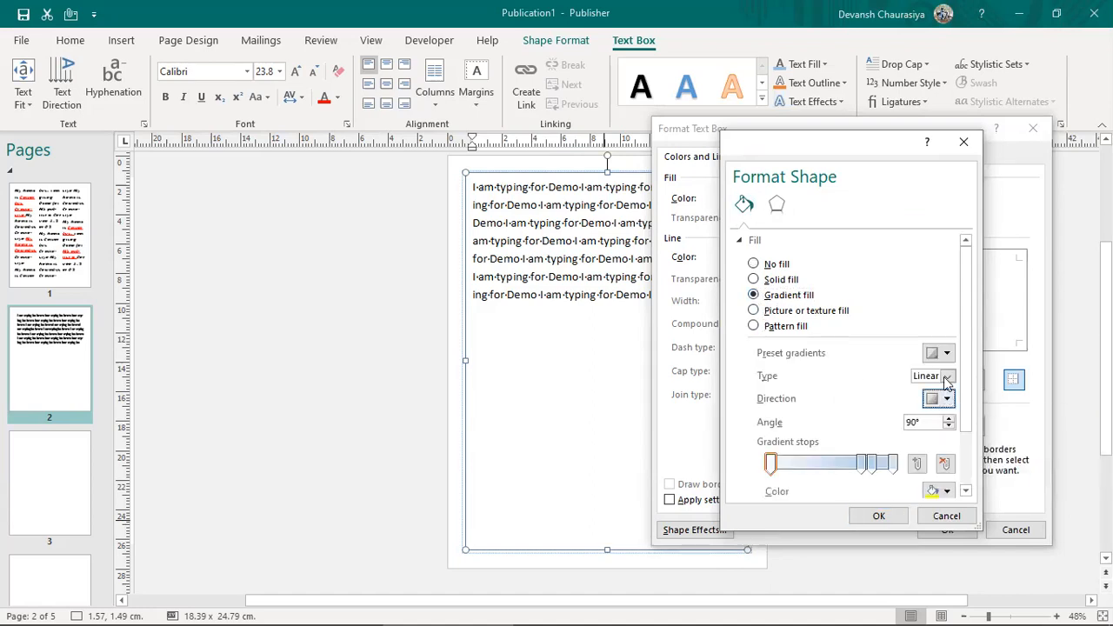
click(946, 352)
click(946, 353)
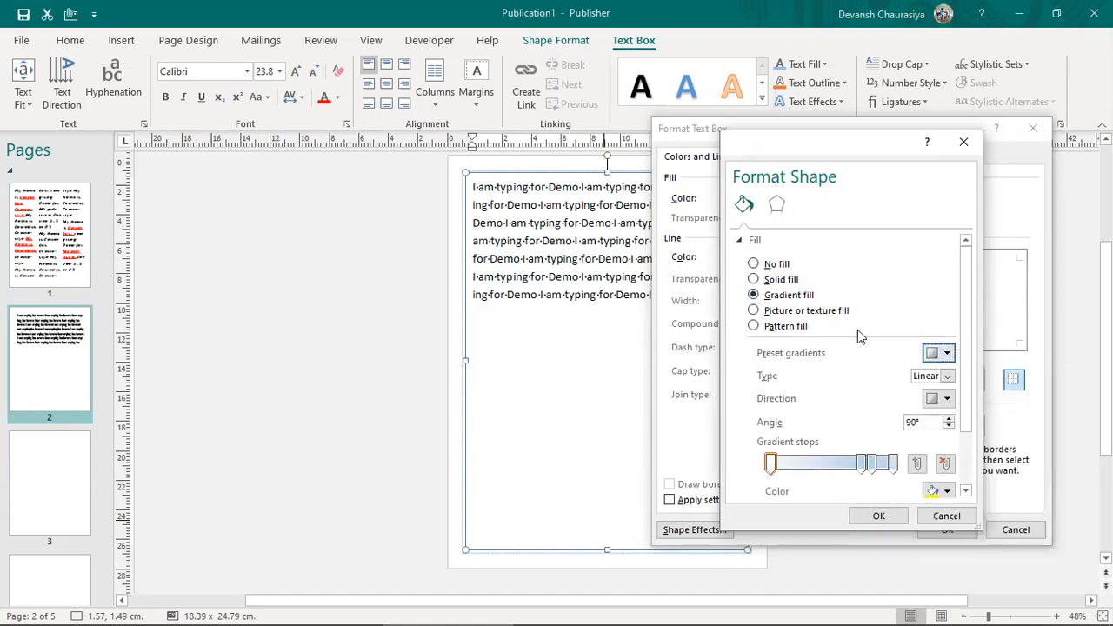
click(754, 313)
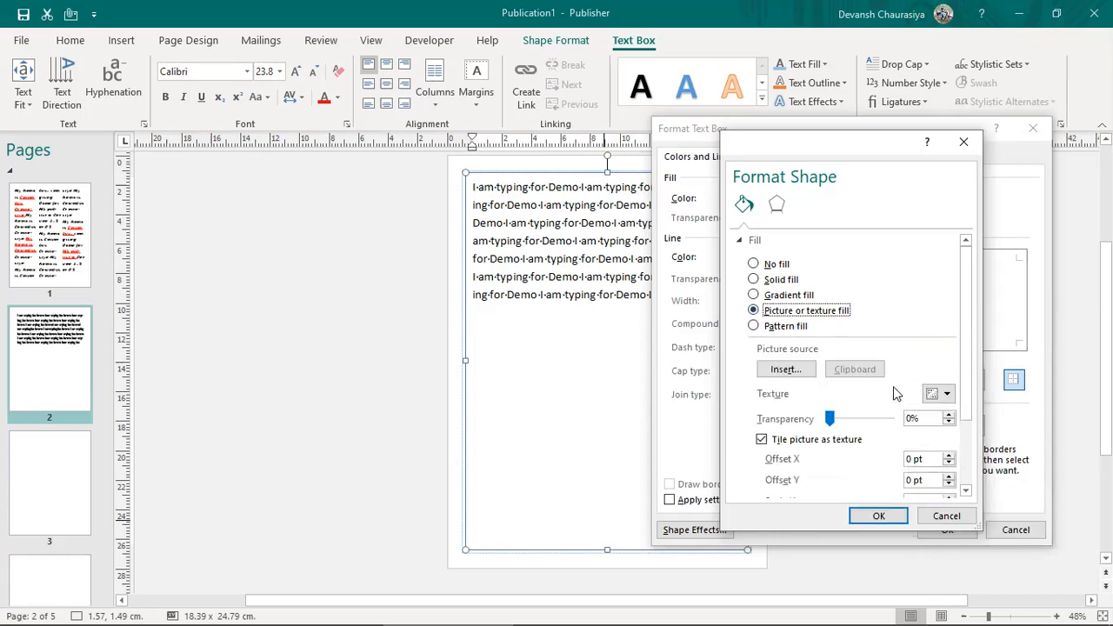
click(948, 394)
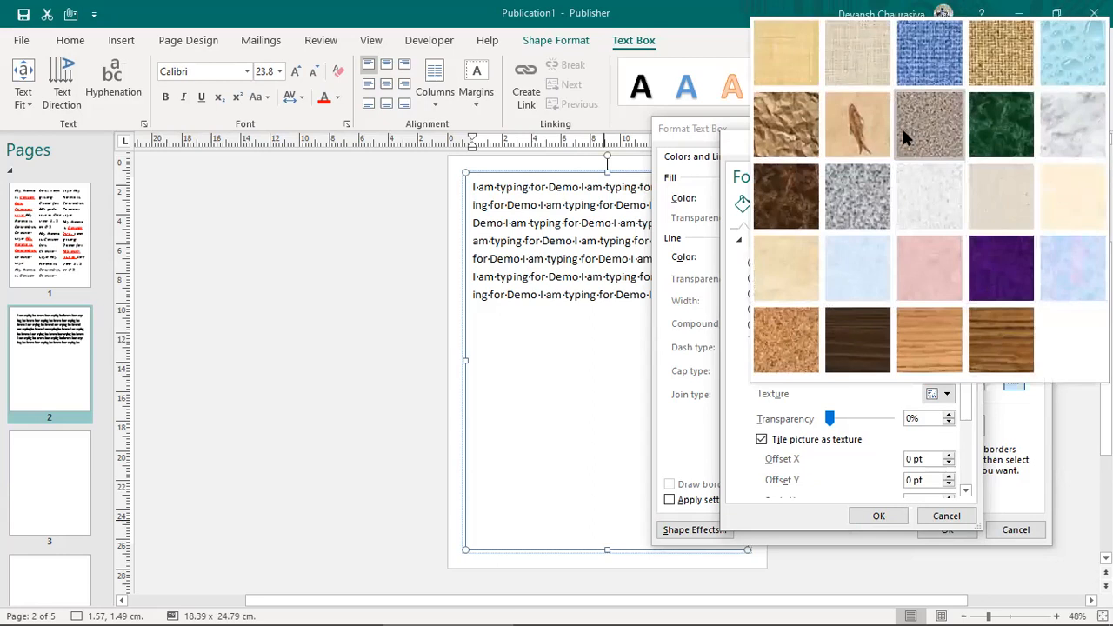
click(931, 198)
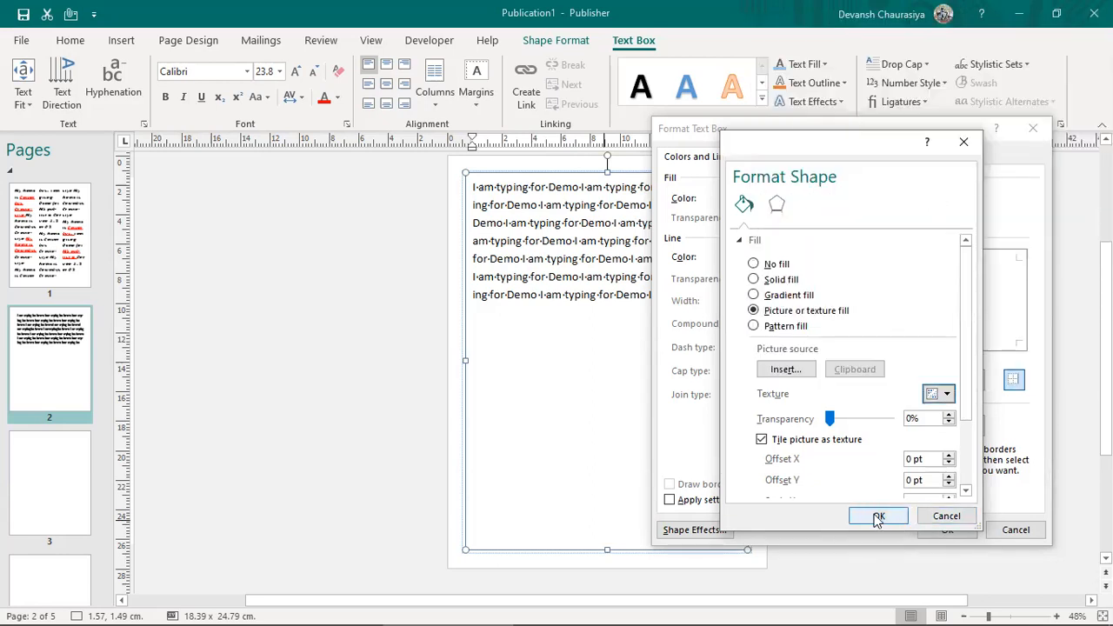
click(878, 517)
click(947, 528)
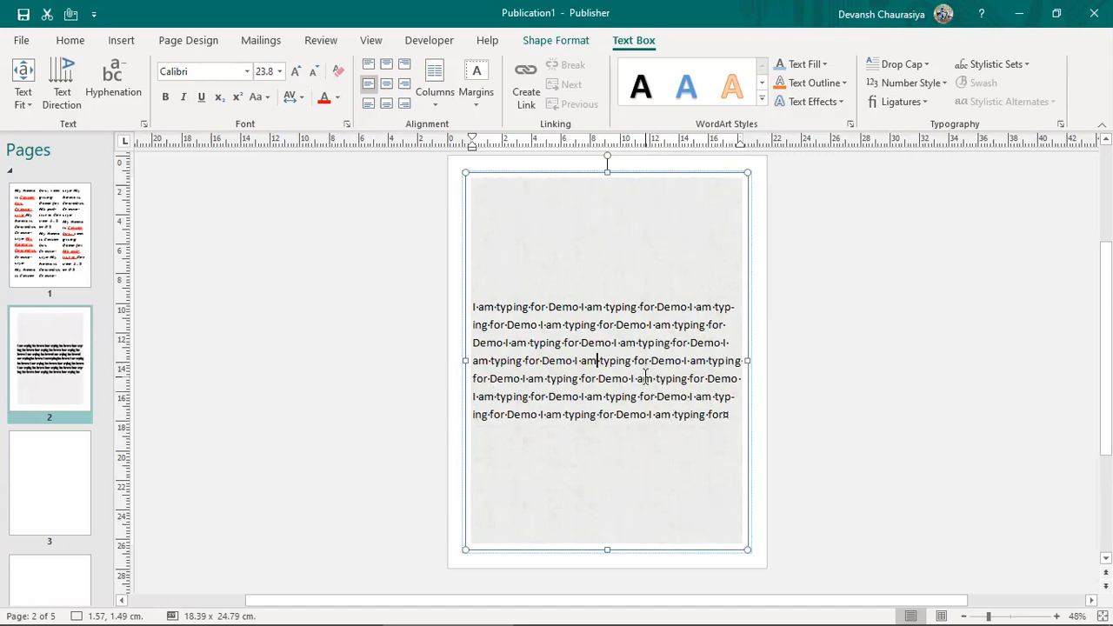
Step: Open the text box's shortcut menu, then visit the Word notes and come back
right_click(612, 246)
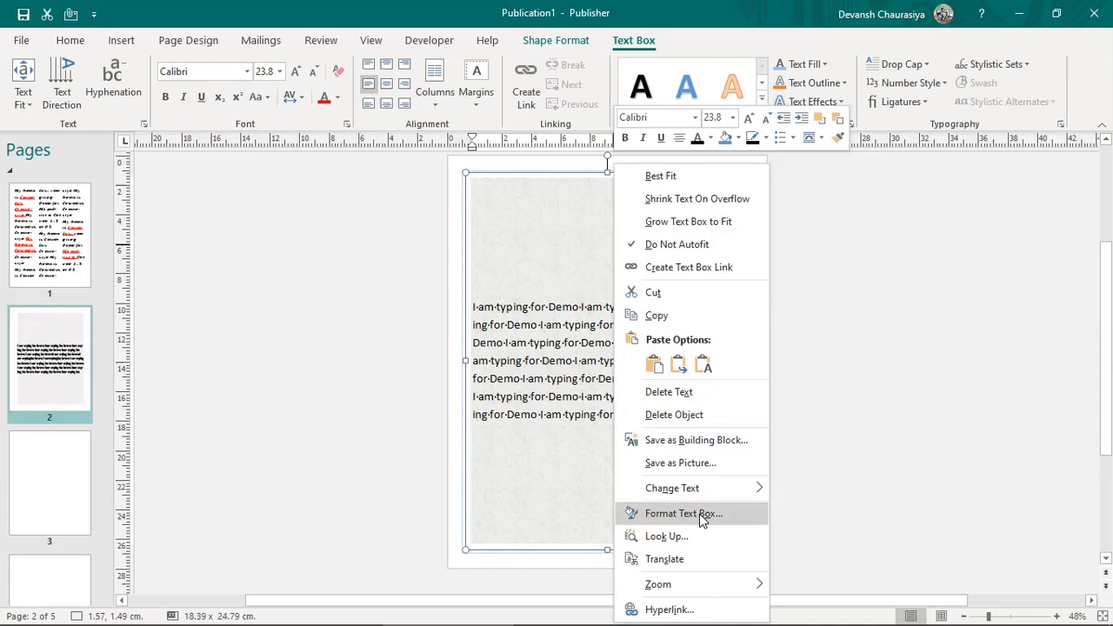
click(876, 362)
key(alt+Tab)
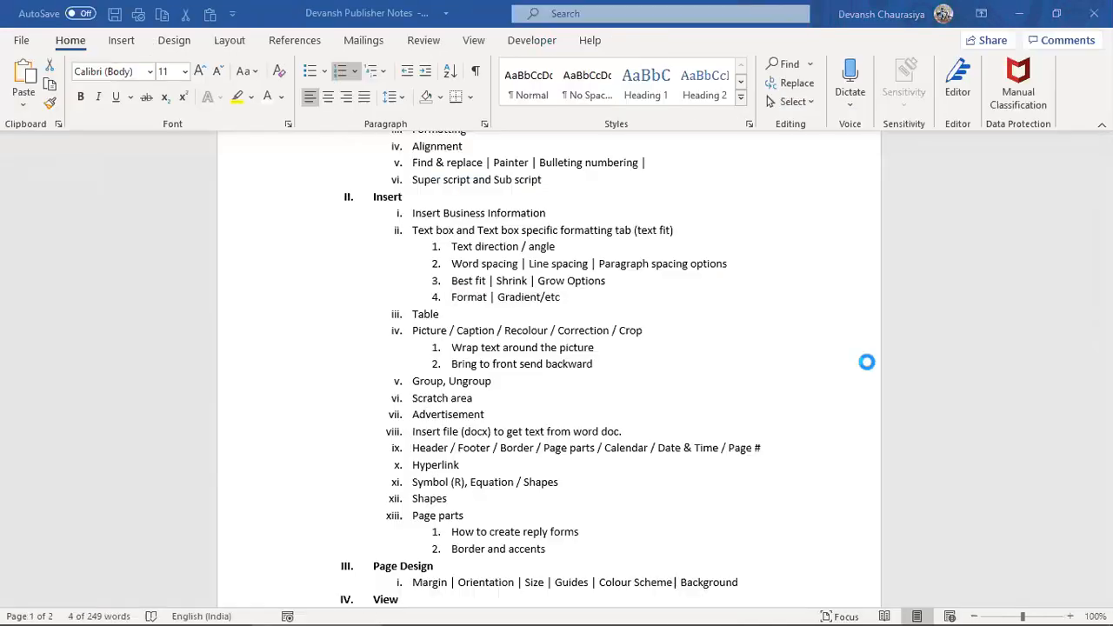
click(414, 313)
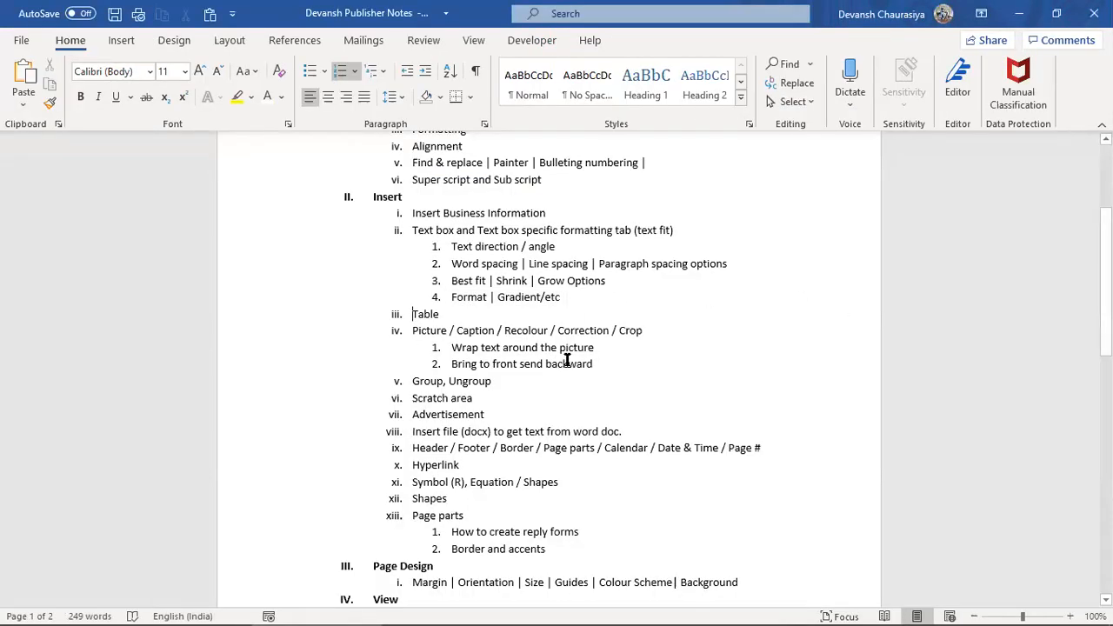
key(alt+Tab)
Step: Go to page 3, deselect its text box, and open the Insert Table size grid
click(24, 500)
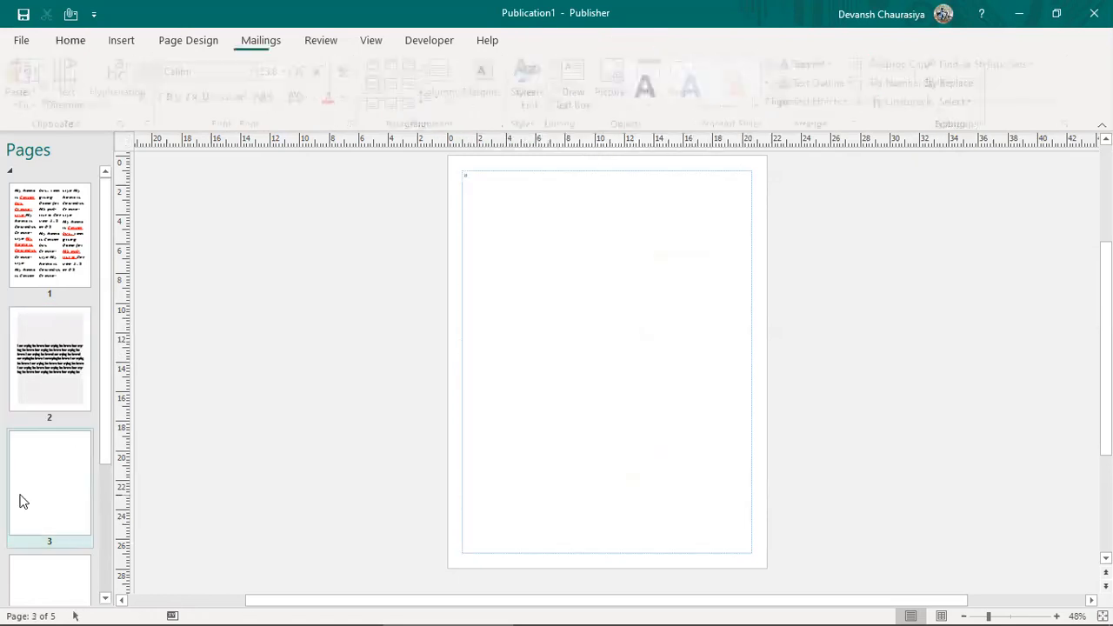
click(592, 306)
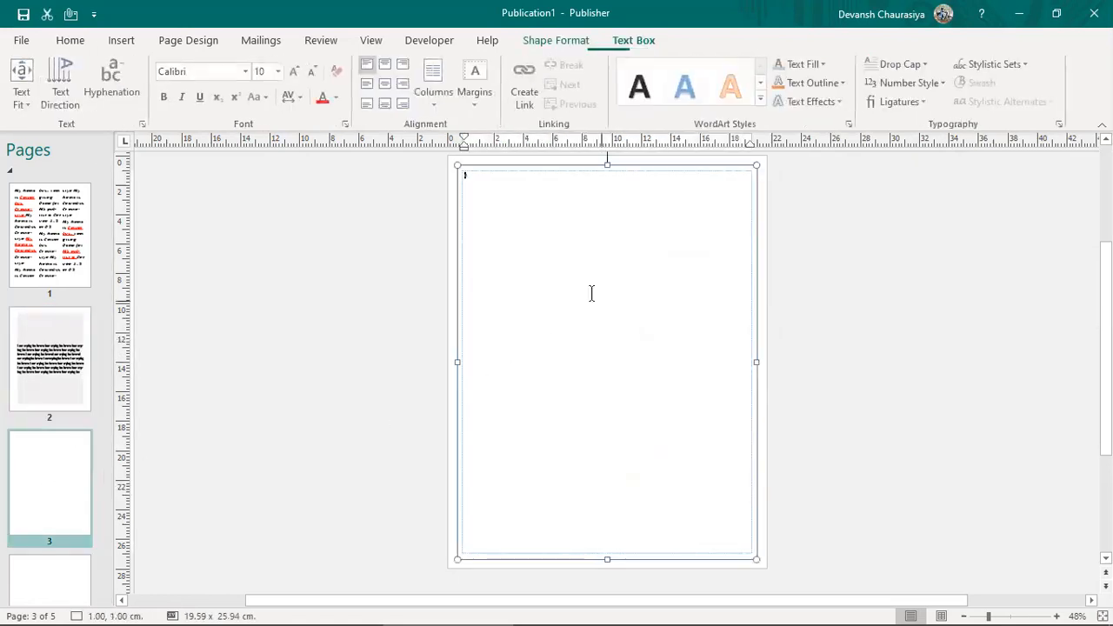
click(121, 40)
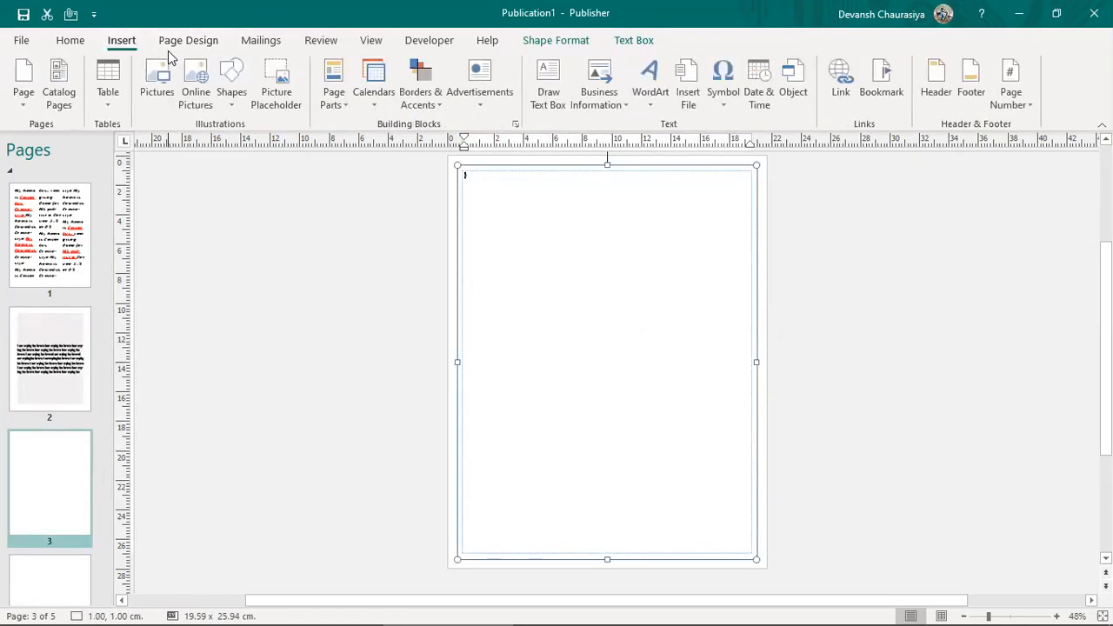
click(496, 170)
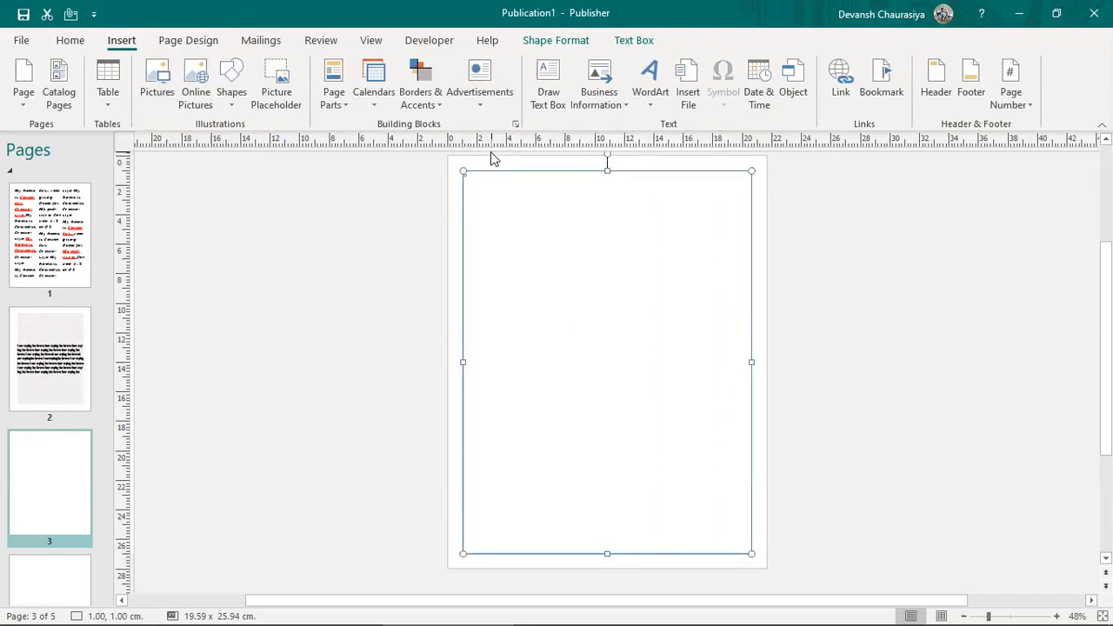
click(492, 158)
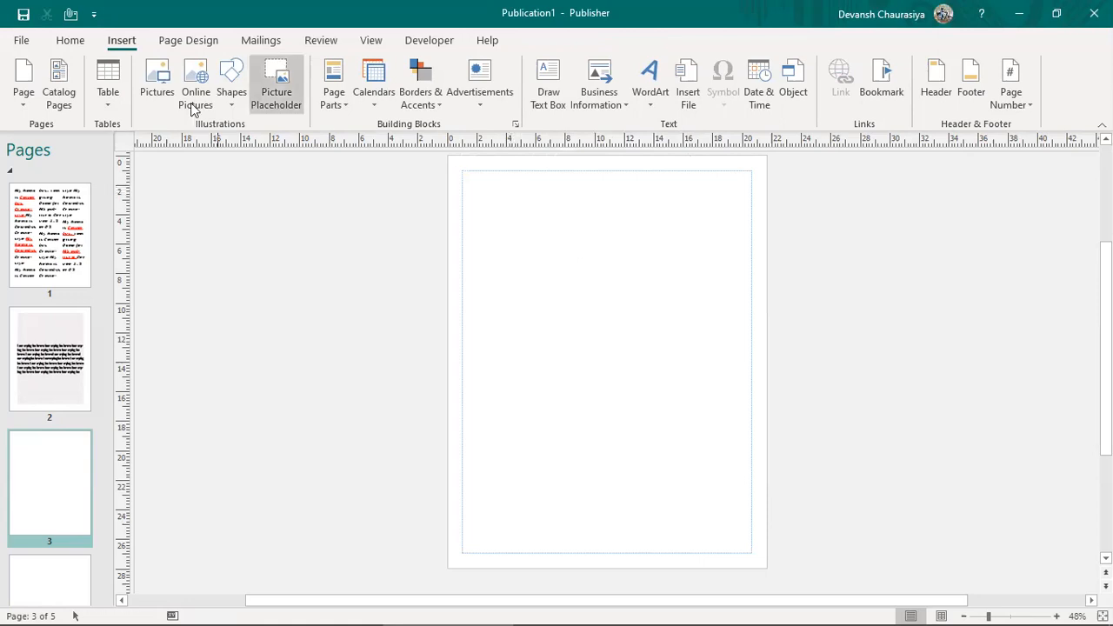
mouse_move(633, 608)
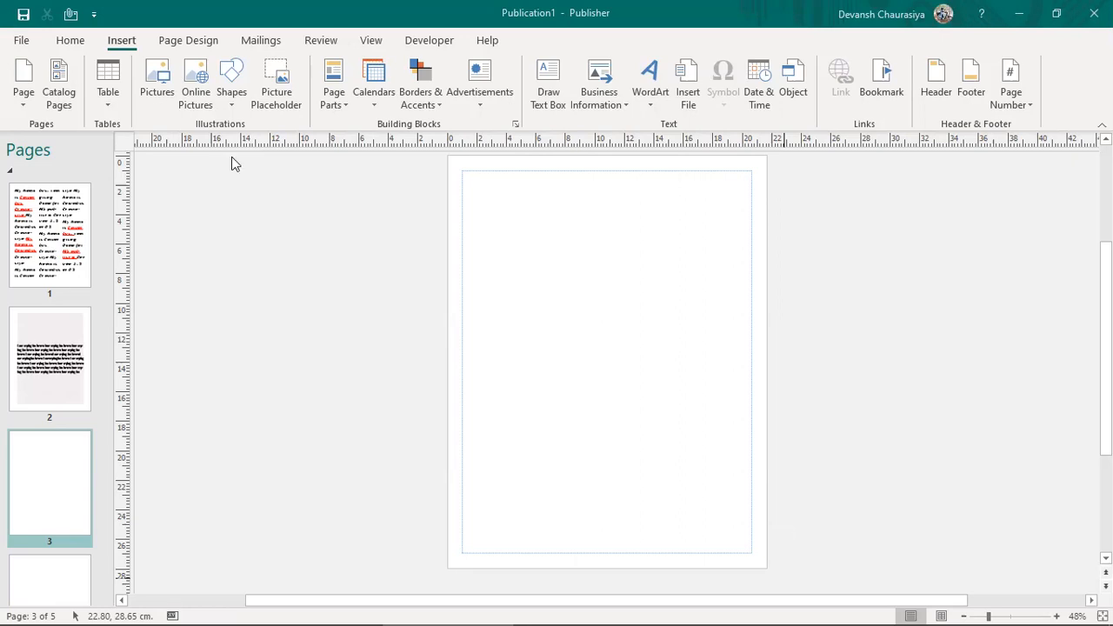
click(111, 98)
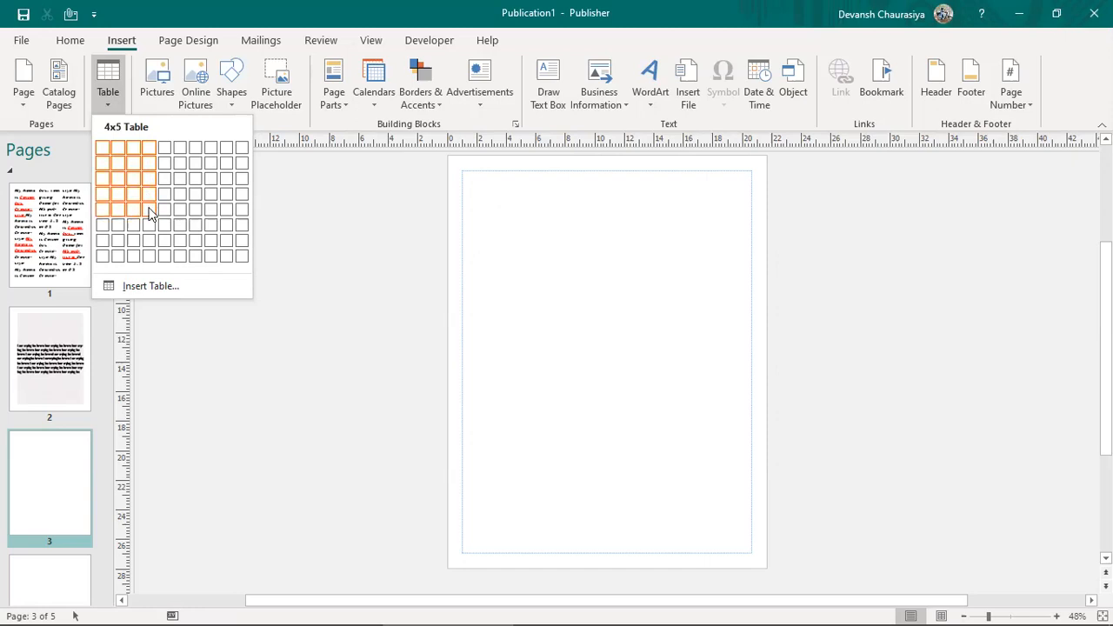
click(149, 213)
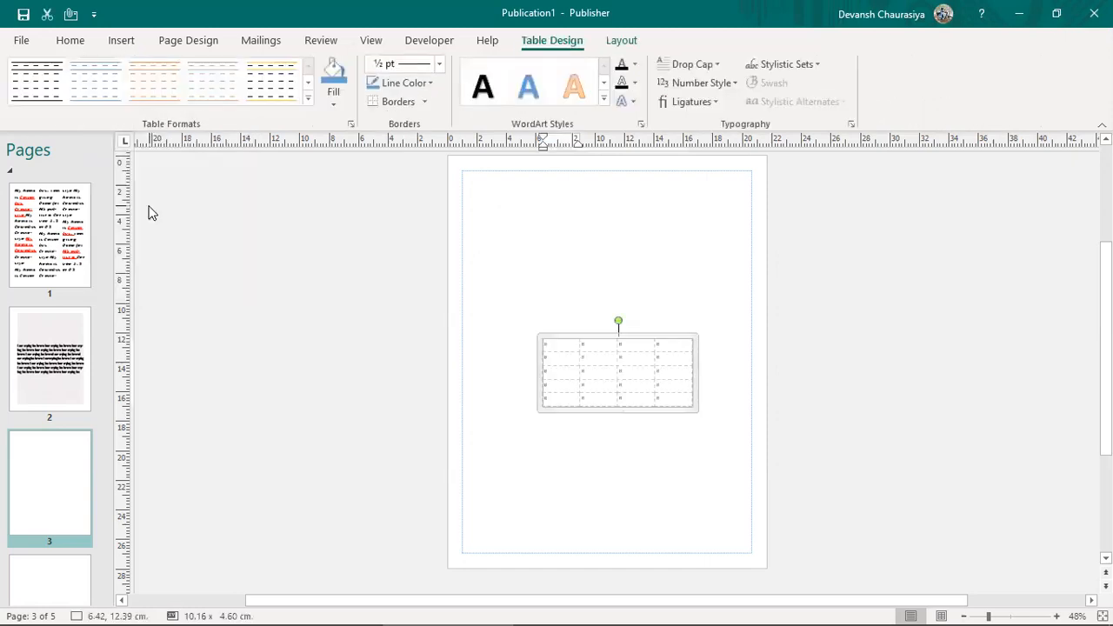
drag(587, 333, 531, 212)
drag(639, 291, 754, 351)
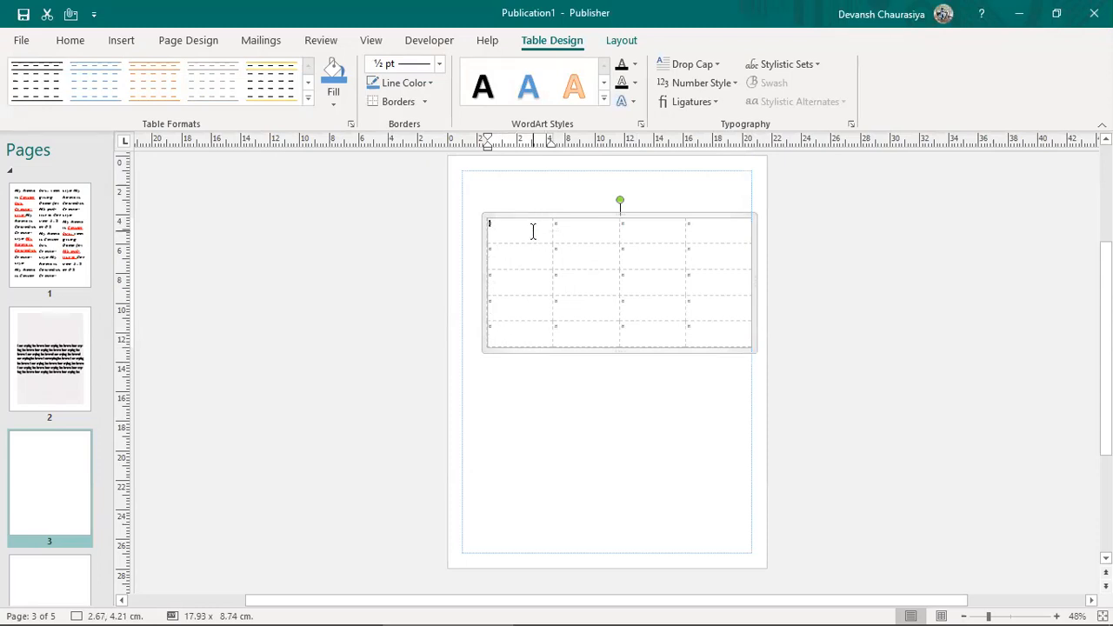
click(628, 233)
click(713, 237)
click(513, 228)
click(508, 275)
click(546, 216)
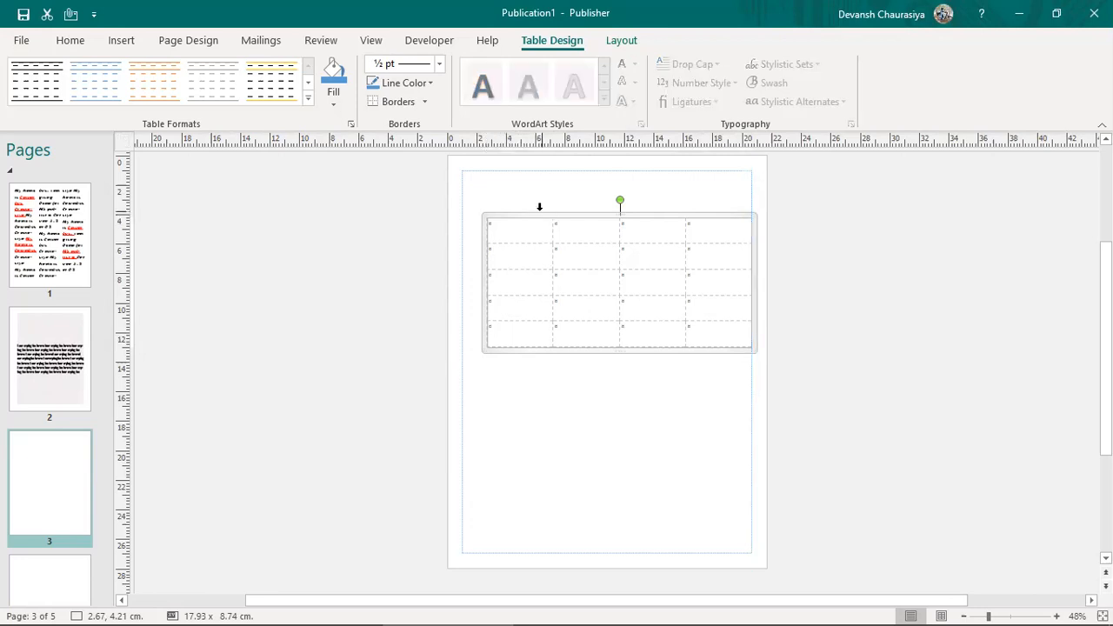
key(Delete)
Step: Insert a table with 5 rows and 4 columns through Insert Table
click(120, 44)
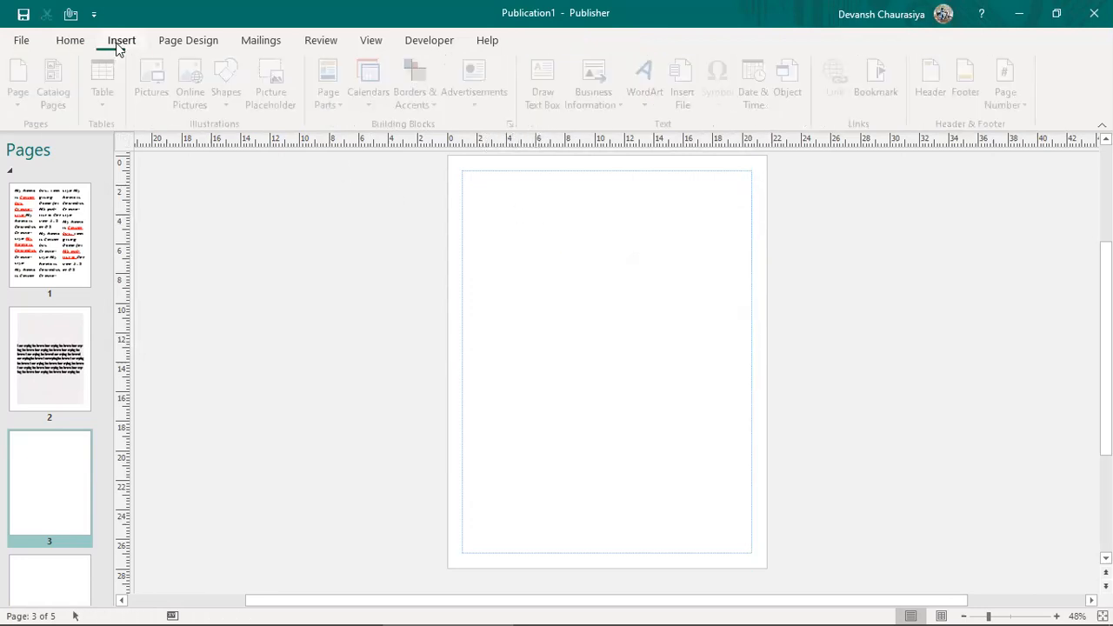
click(108, 87)
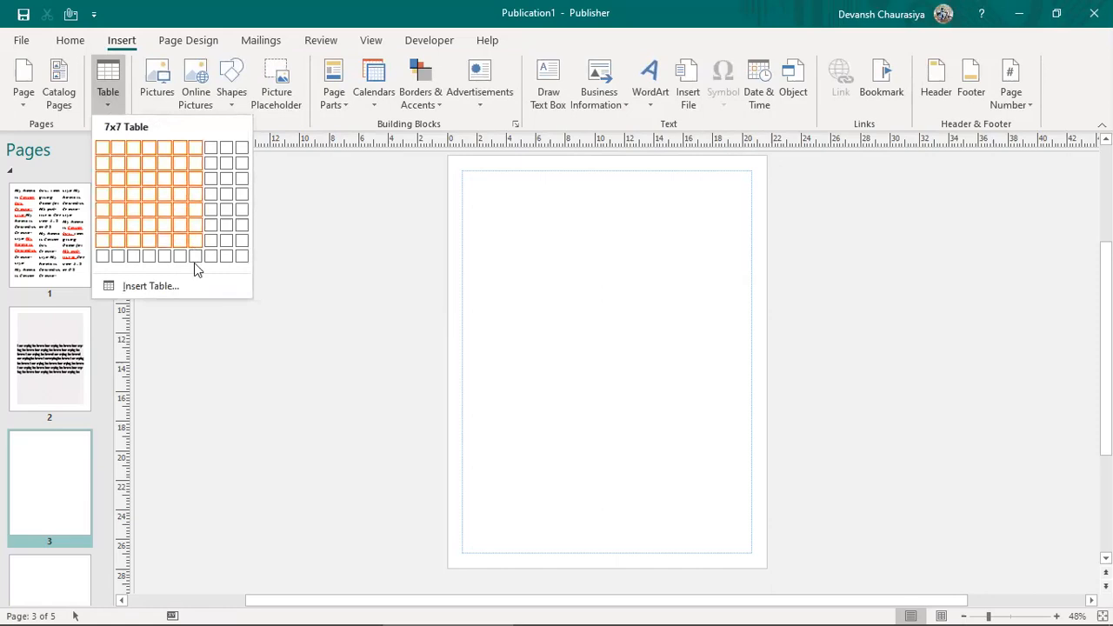
click(145, 288)
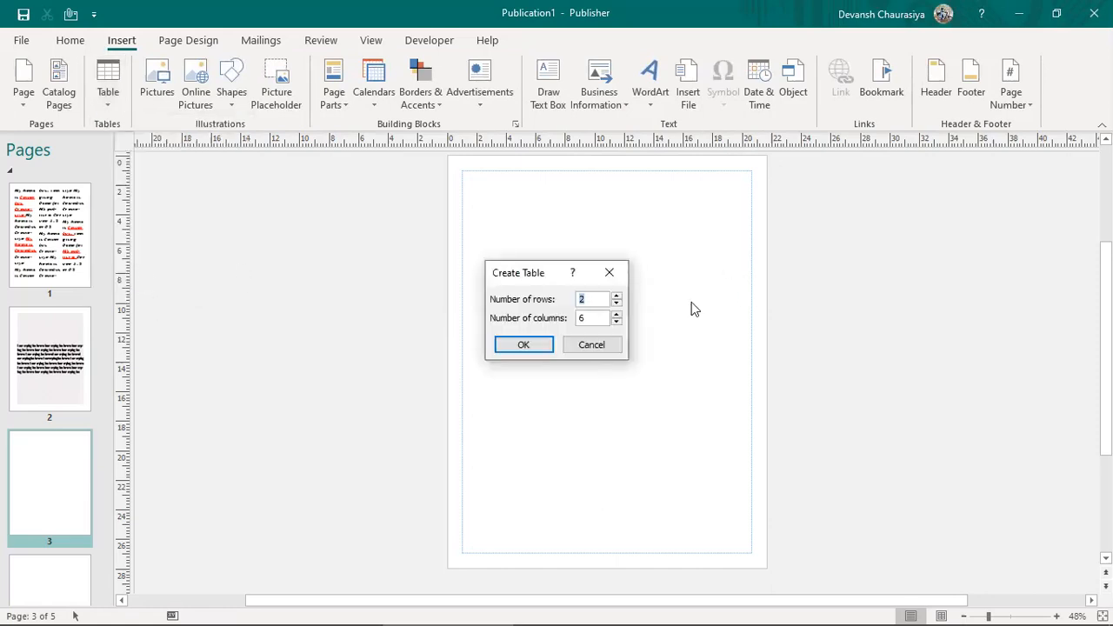
text(5)
text(4)
click(525, 345)
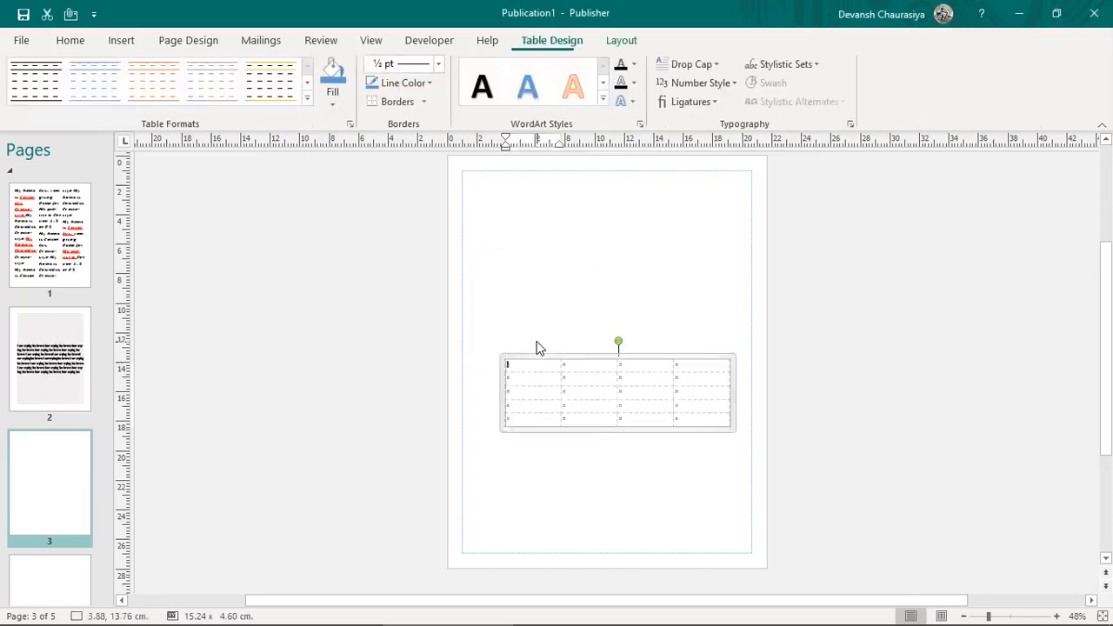
Step: Move the table to the top of page 3 and stretch it to about 18.39 × 7.14 cm
drag(559, 346, 539, 194)
drag(703, 258, 743, 277)
drag(486, 277, 464, 301)
Step: Select the whole table and fill every cell with yellow
key(ctrl+a)
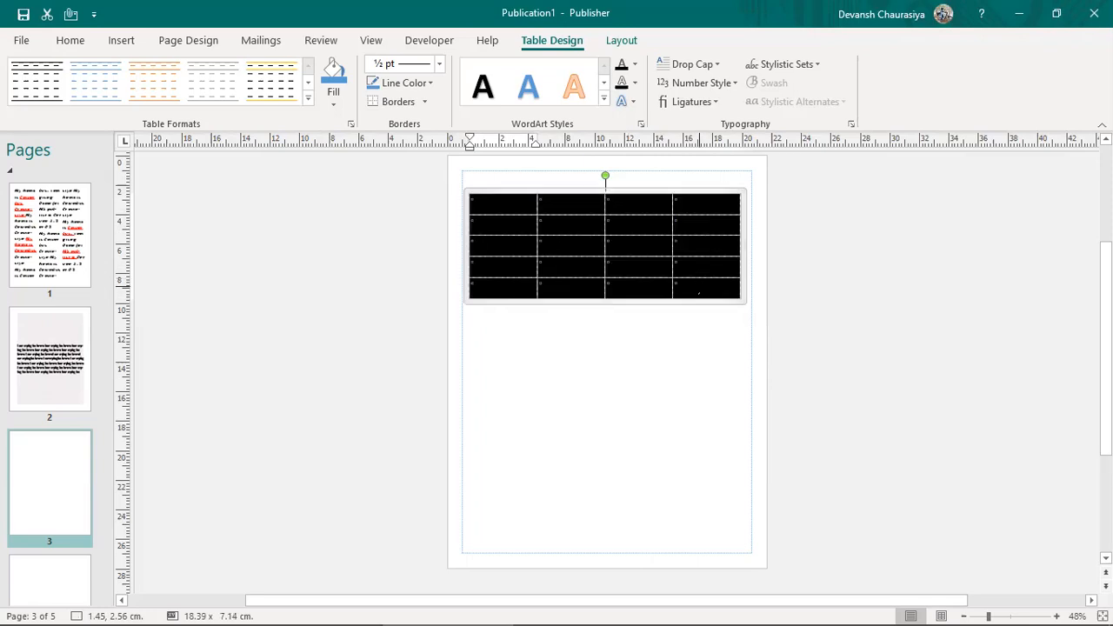
click(588, 192)
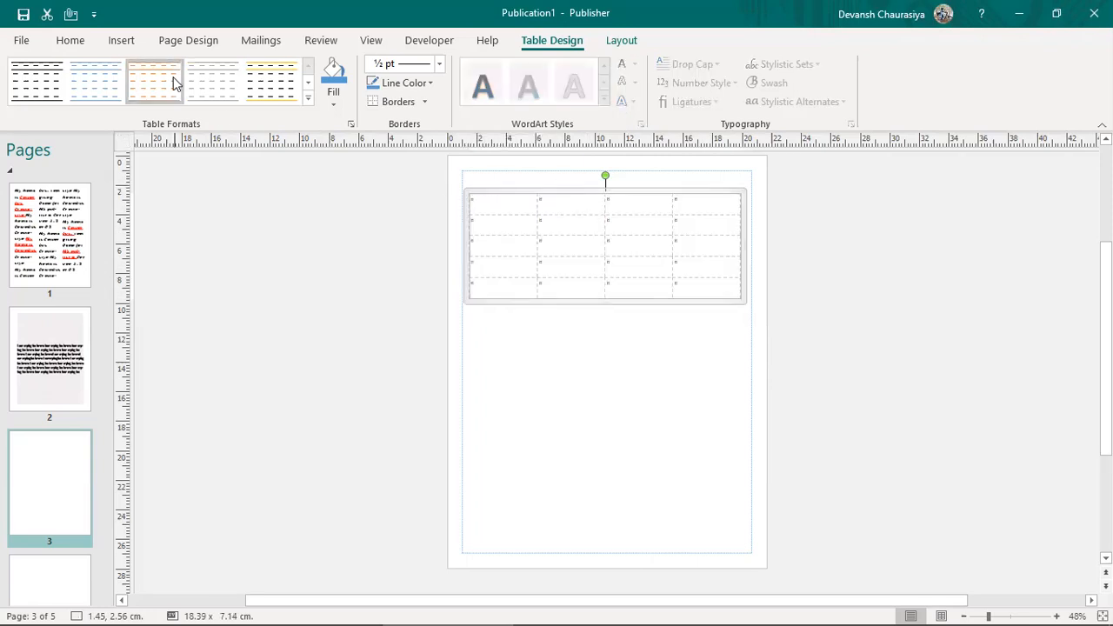
click(341, 100)
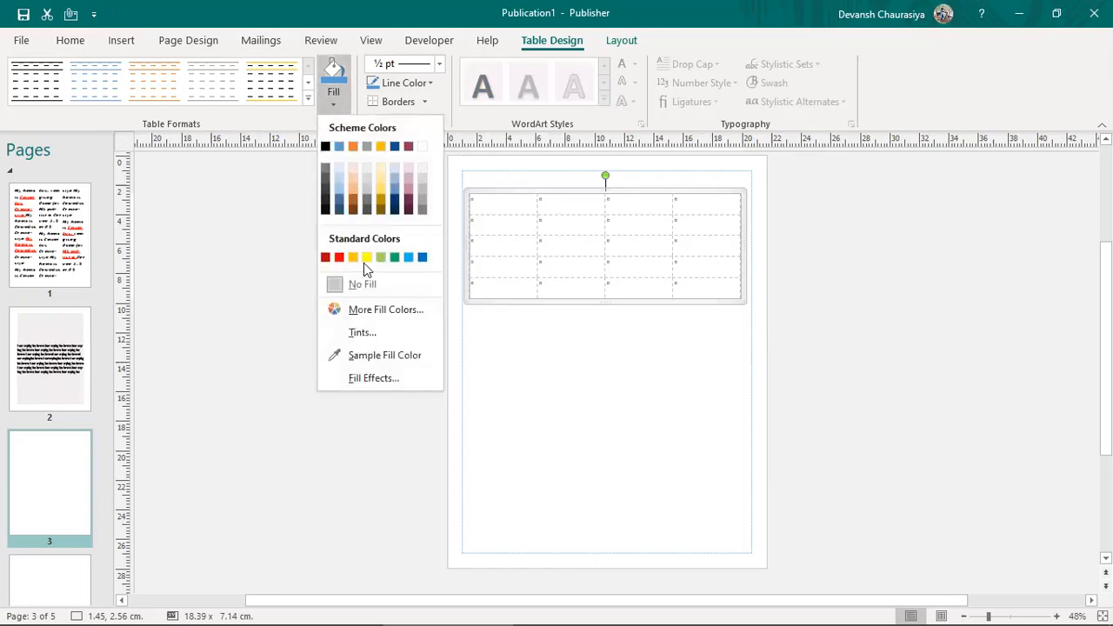
click(366, 258)
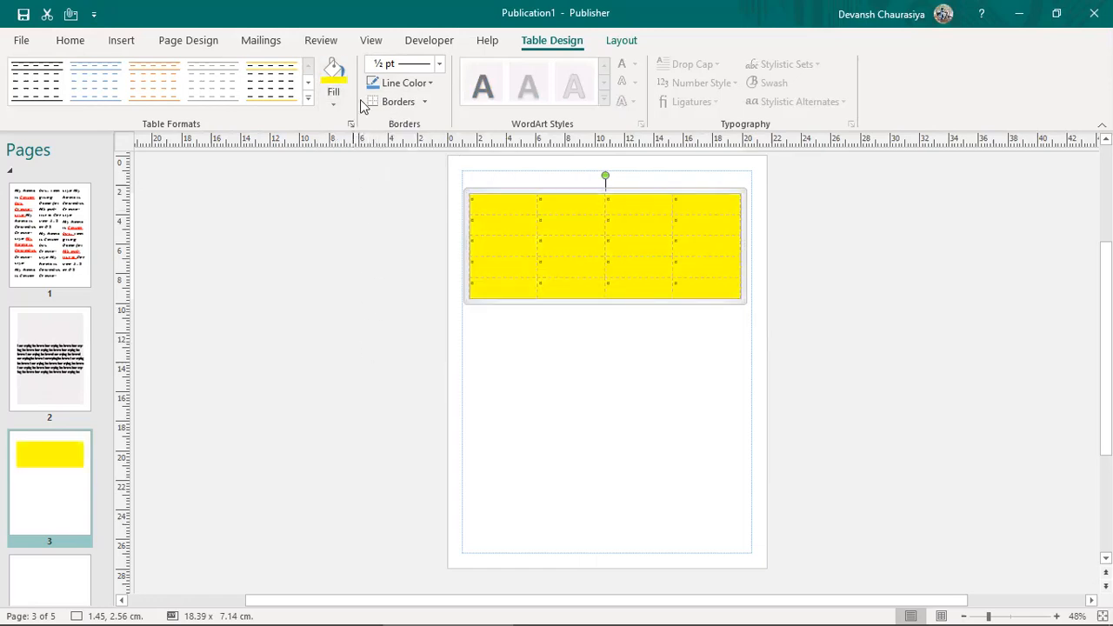
Step: Apply All Borders to every cell, then deselect and reselect the table to check the grid
click(428, 82)
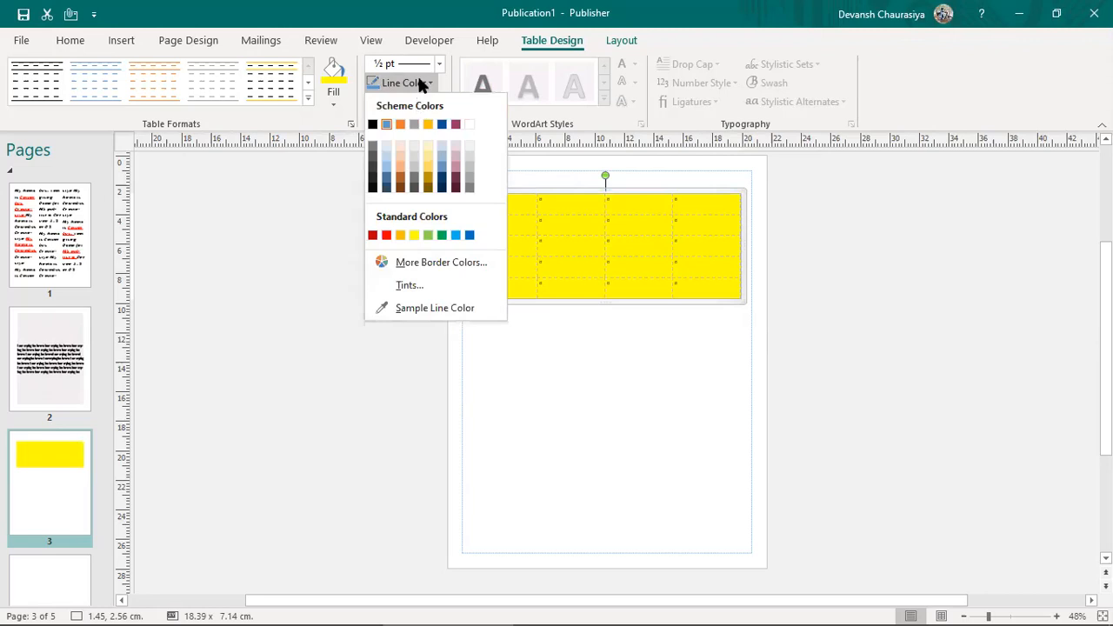
click(424, 82)
click(426, 101)
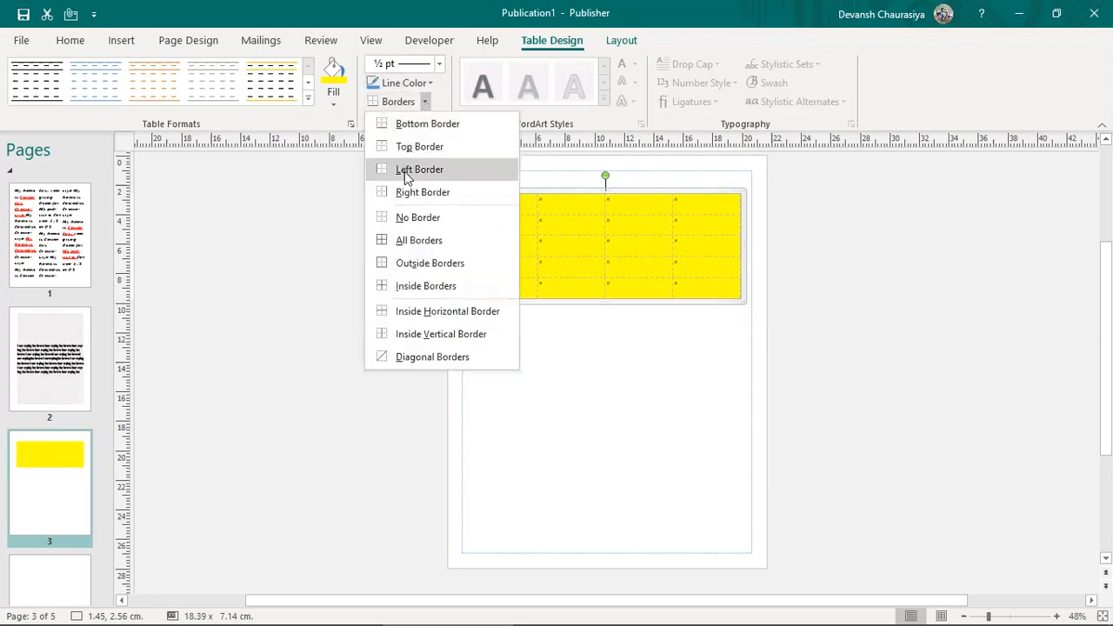
click(387, 243)
click(568, 383)
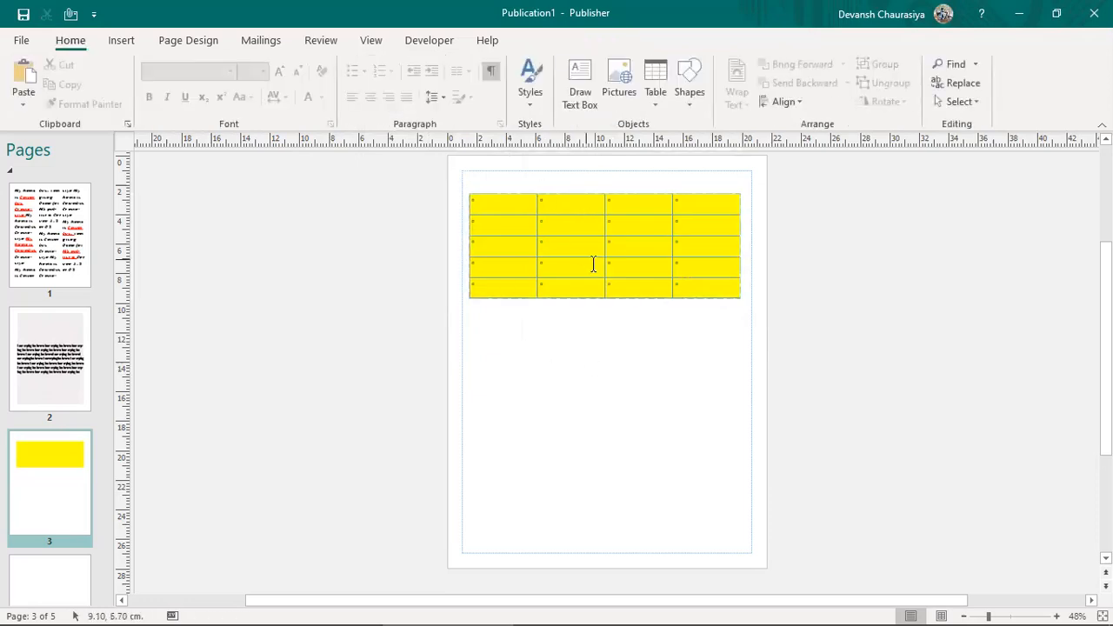
click(600, 210)
click(584, 189)
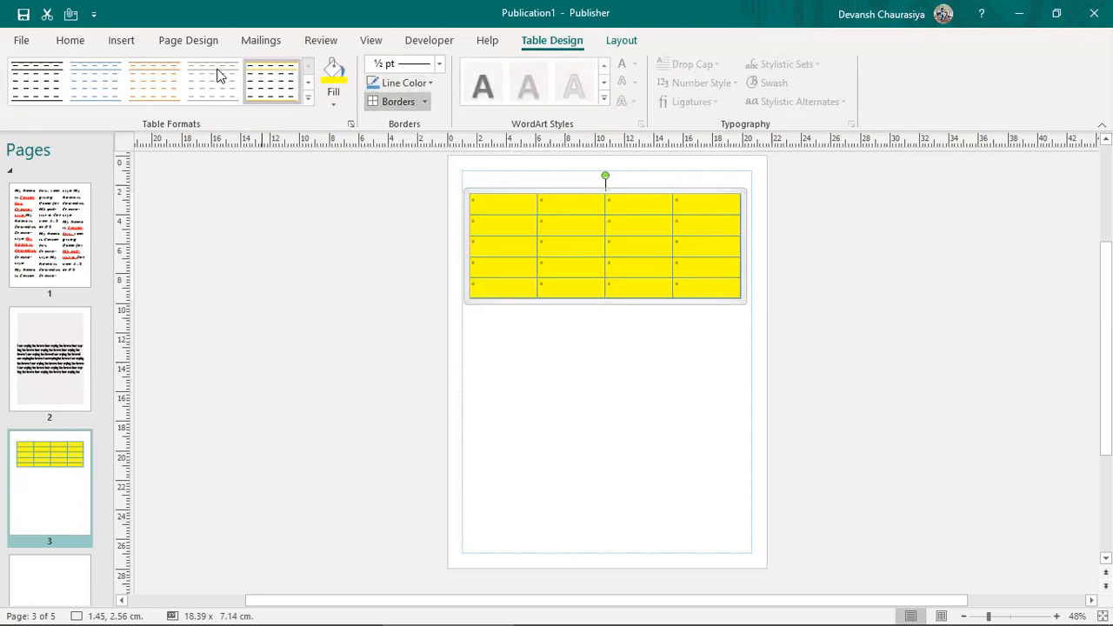
Step: Apply the blue-header style from the Table Formats gallery and bring up the table Layout options
click(309, 98)
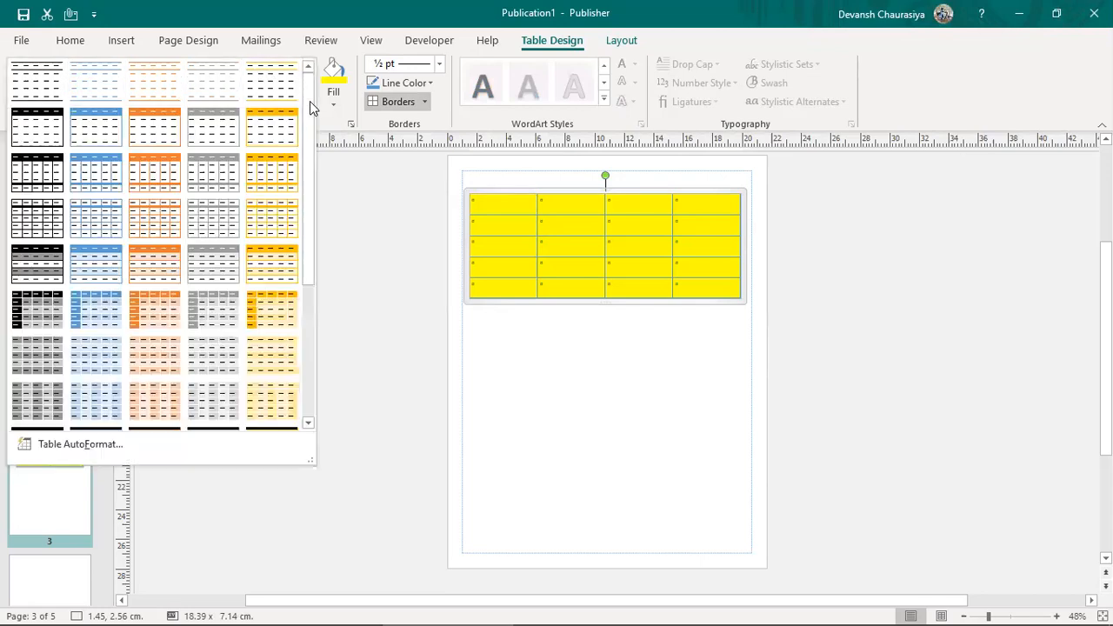
click(96, 136)
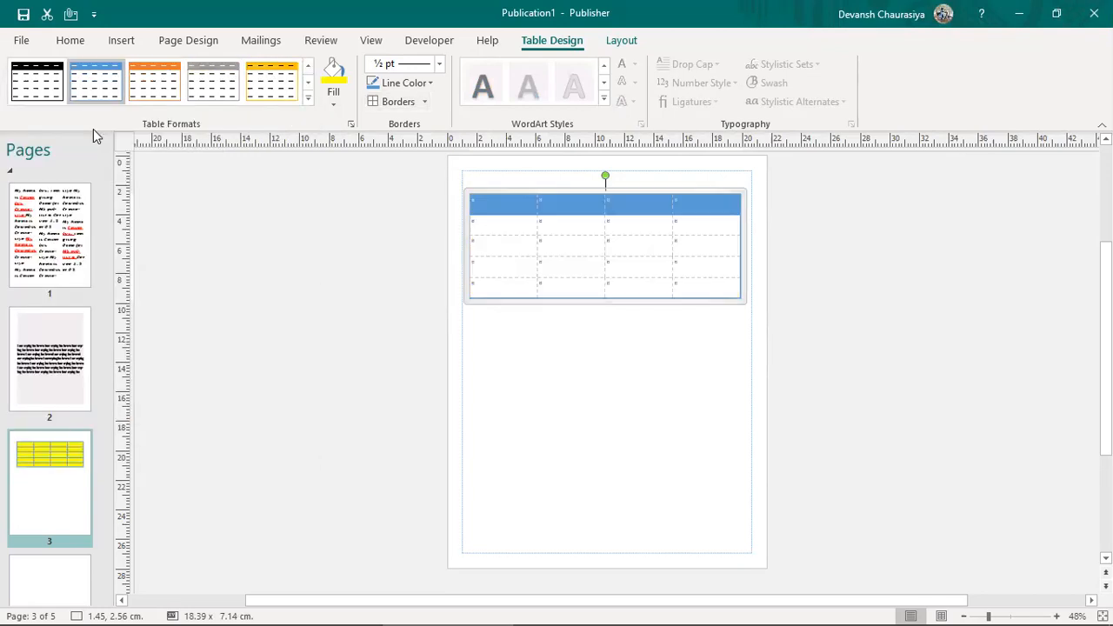
click(508, 226)
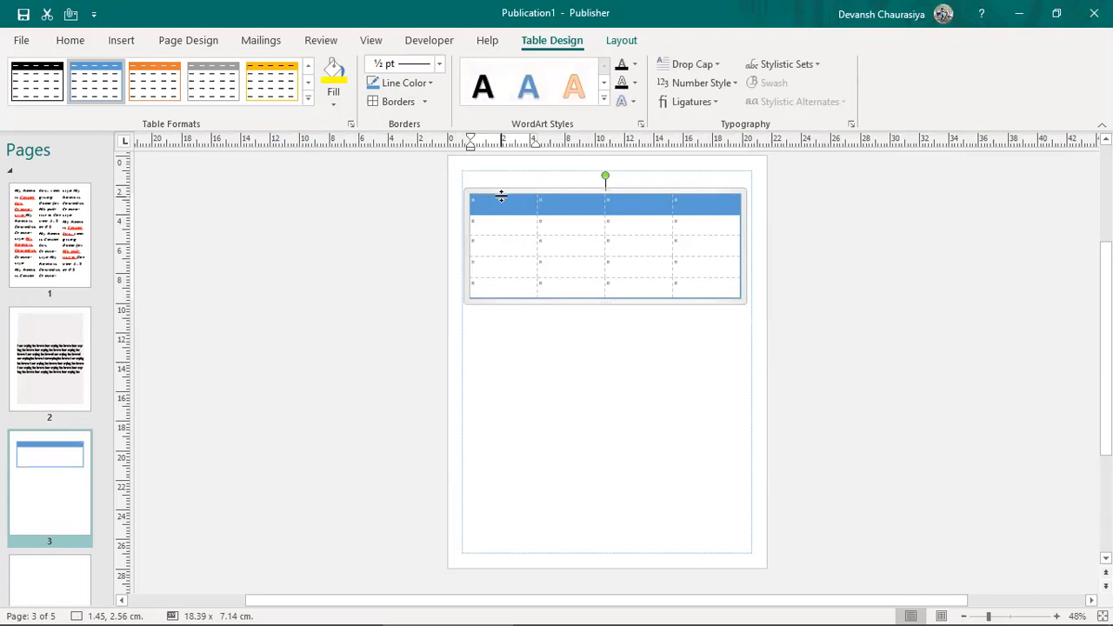
click(501, 194)
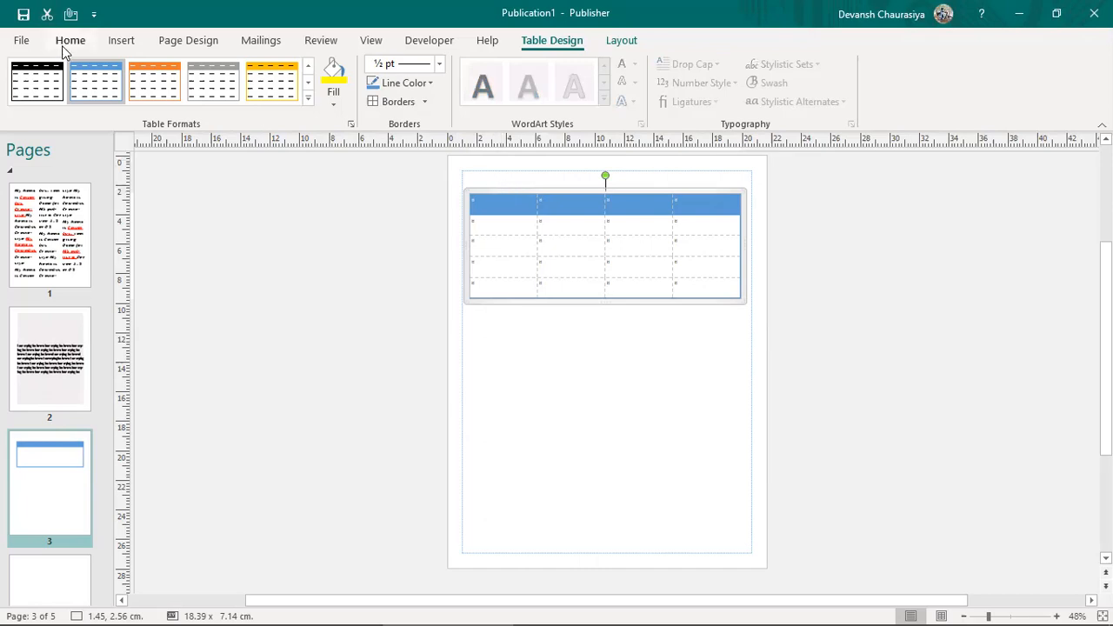
click(621, 39)
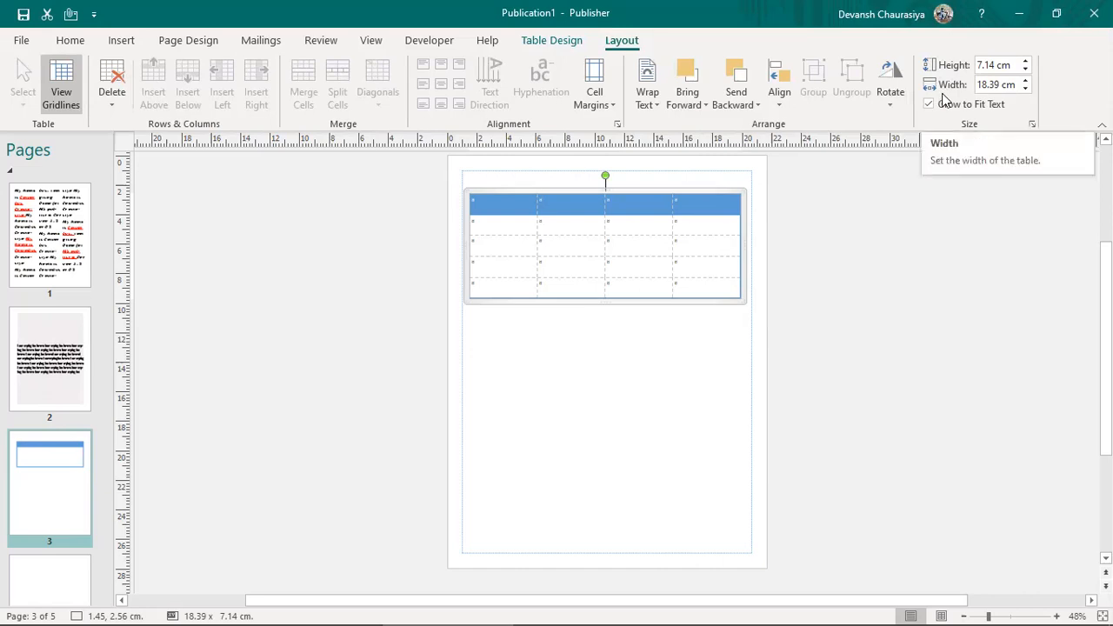
click(889, 101)
click(896, 150)
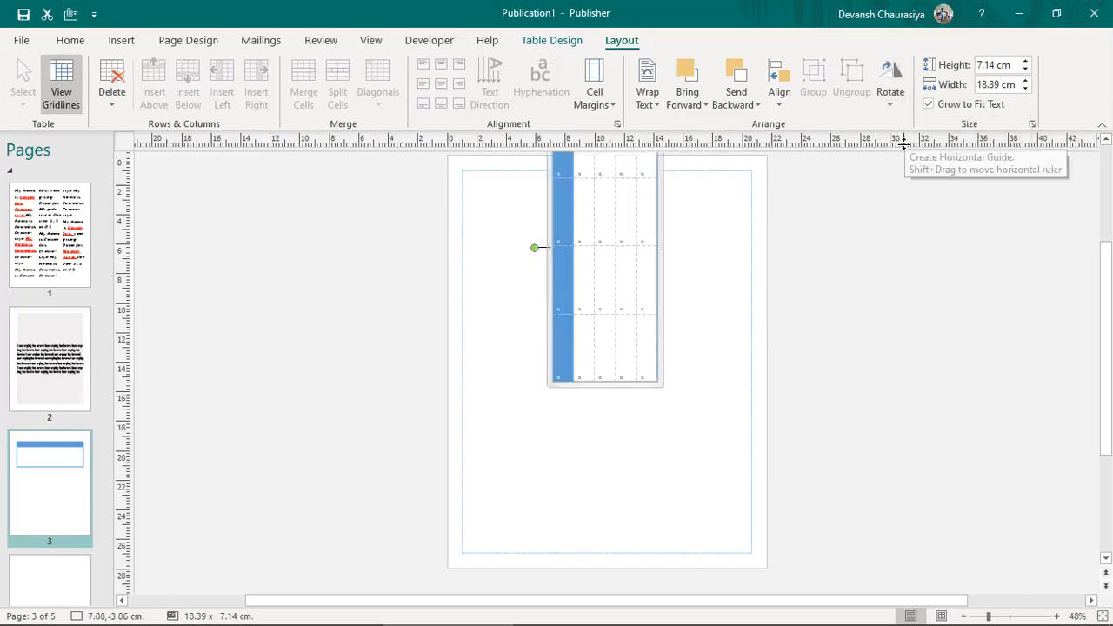
click(891, 96)
click(907, 128)
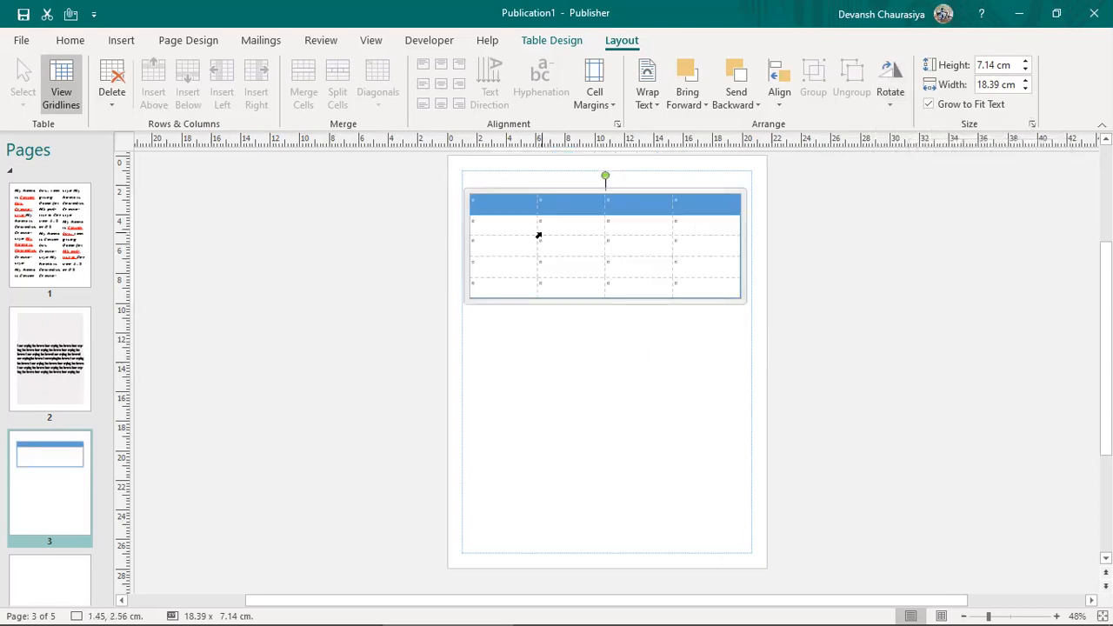
click(504, 199)
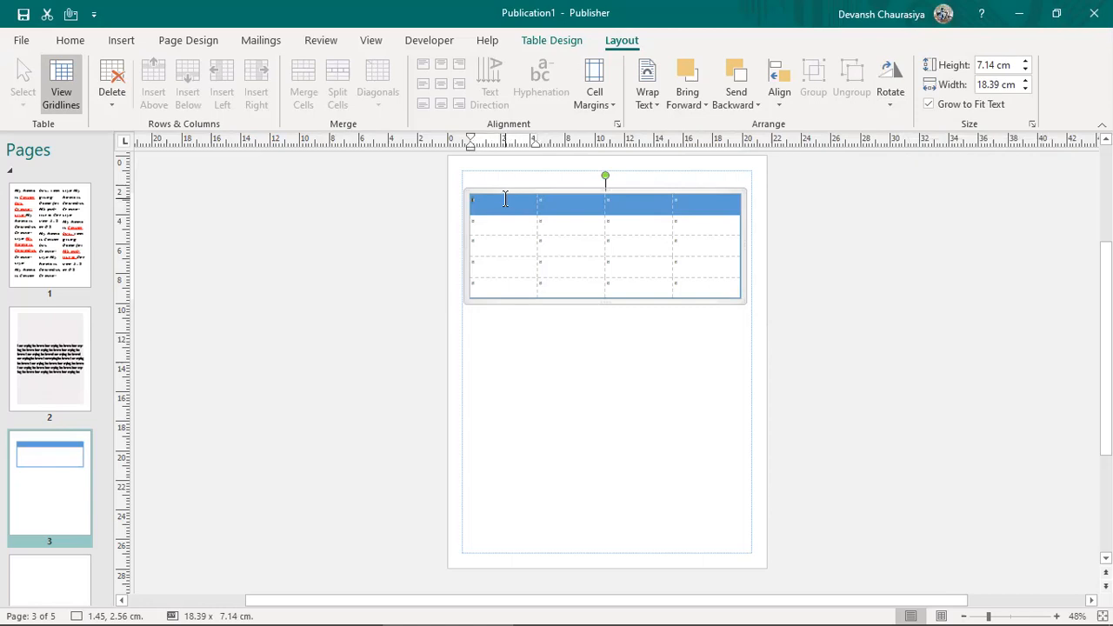
drag(505, 200, 509, 203)
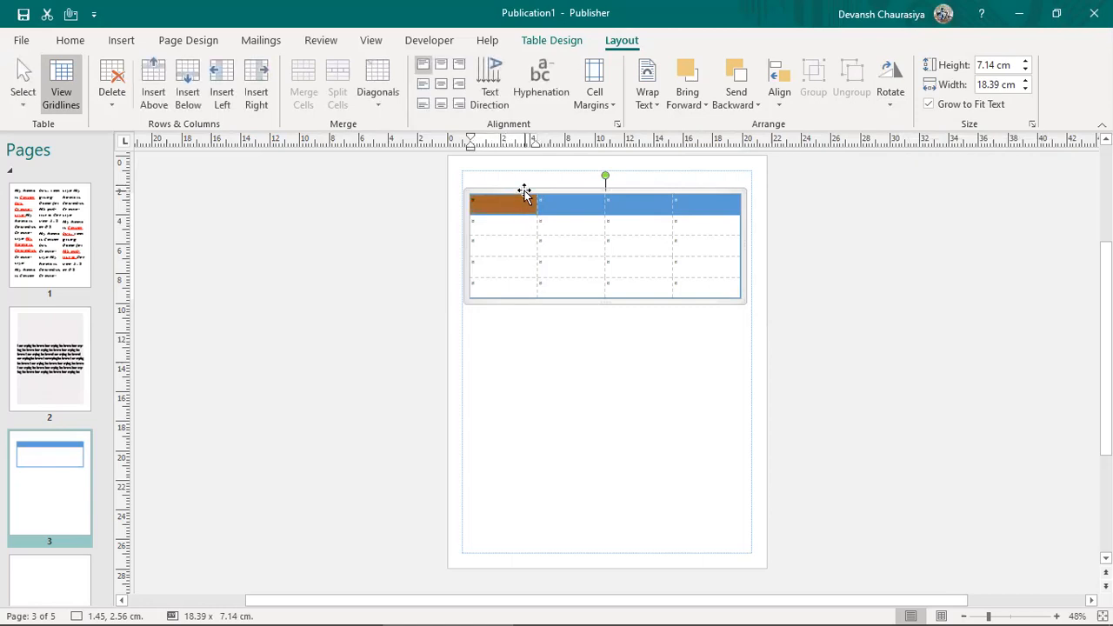
click(524, 190)
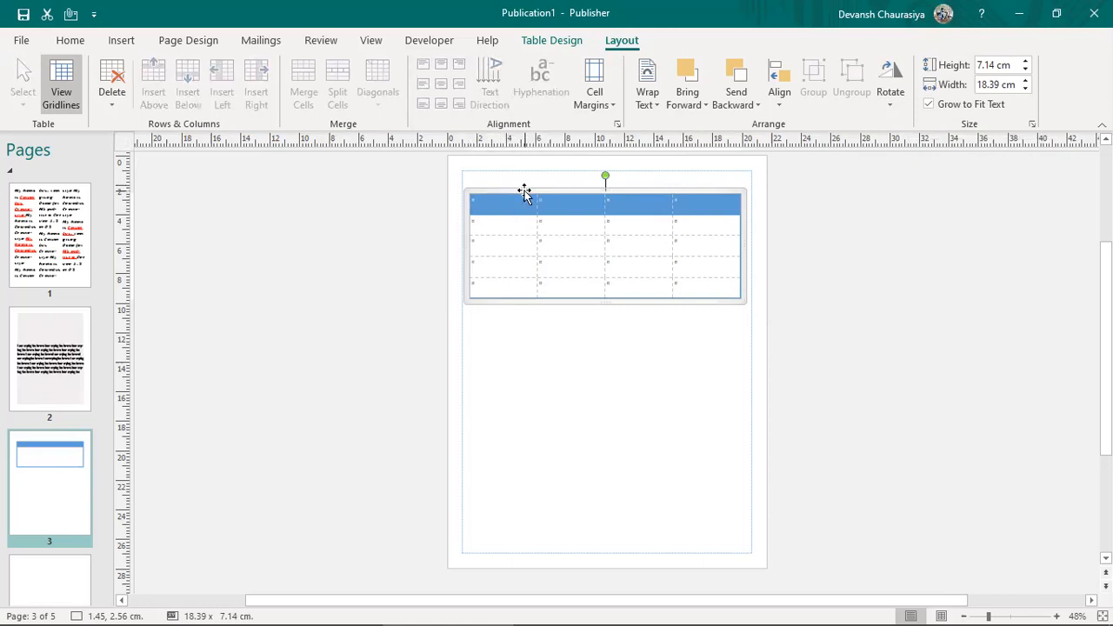
click(71, 41)
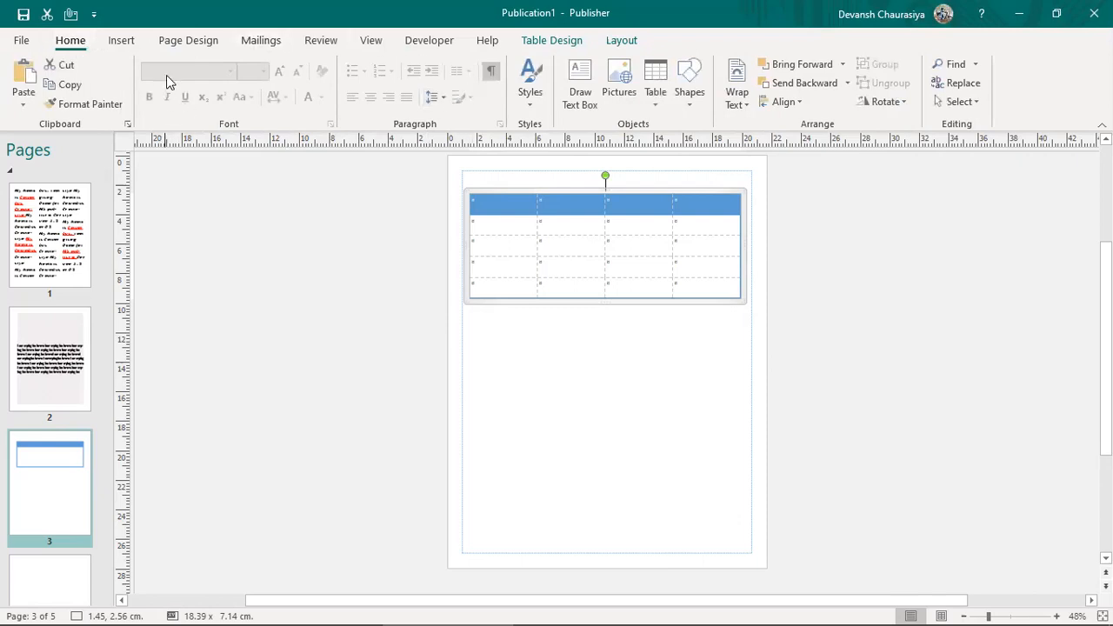
Step: Select all table cells and set their font size to 36 pt, then to 26 pt
click(498, 198)
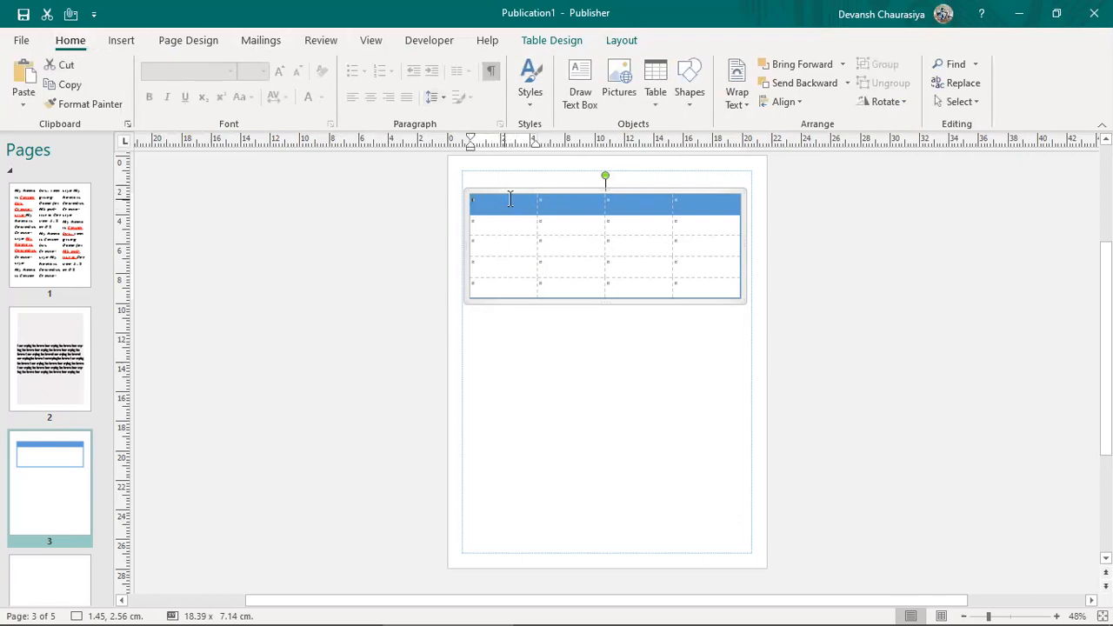
shift+click(696, 284)
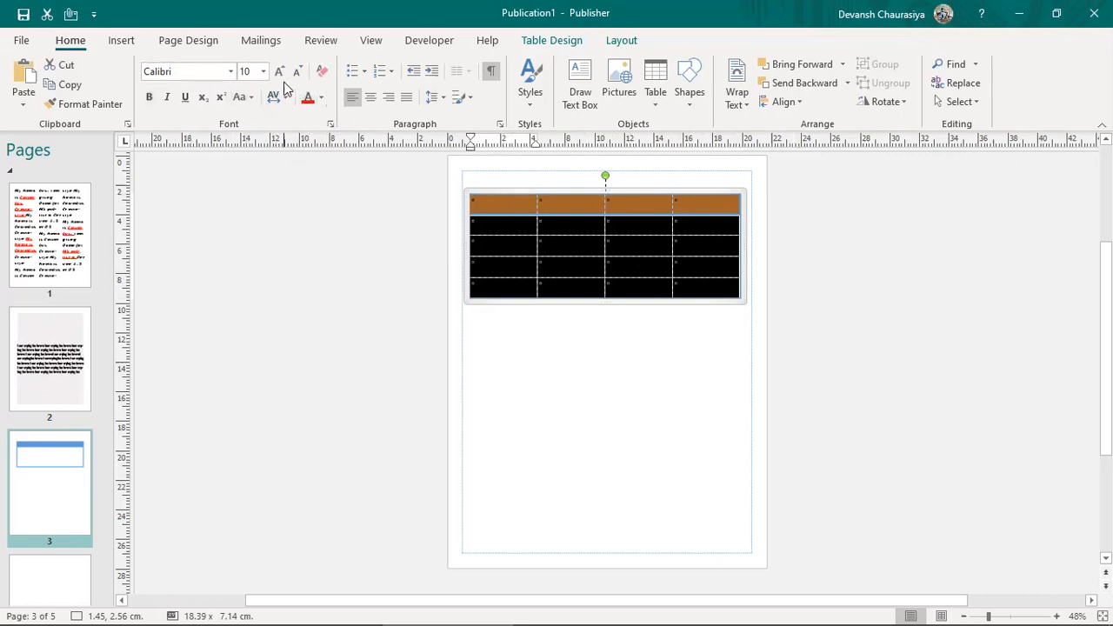
click(263, 71)
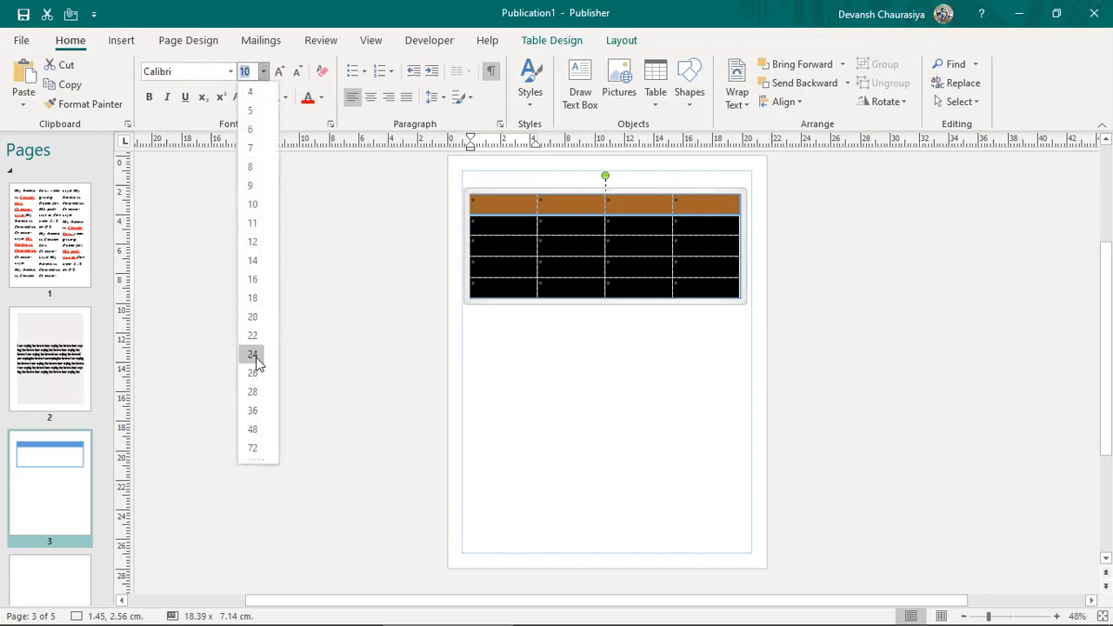
click(252, 412)
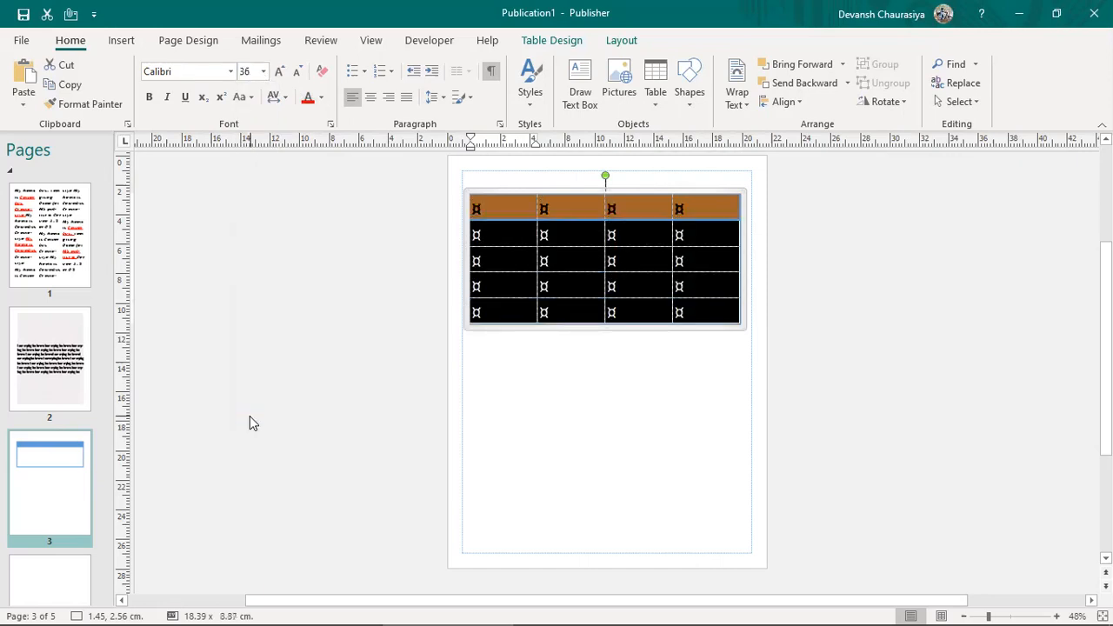
click(263, 71)
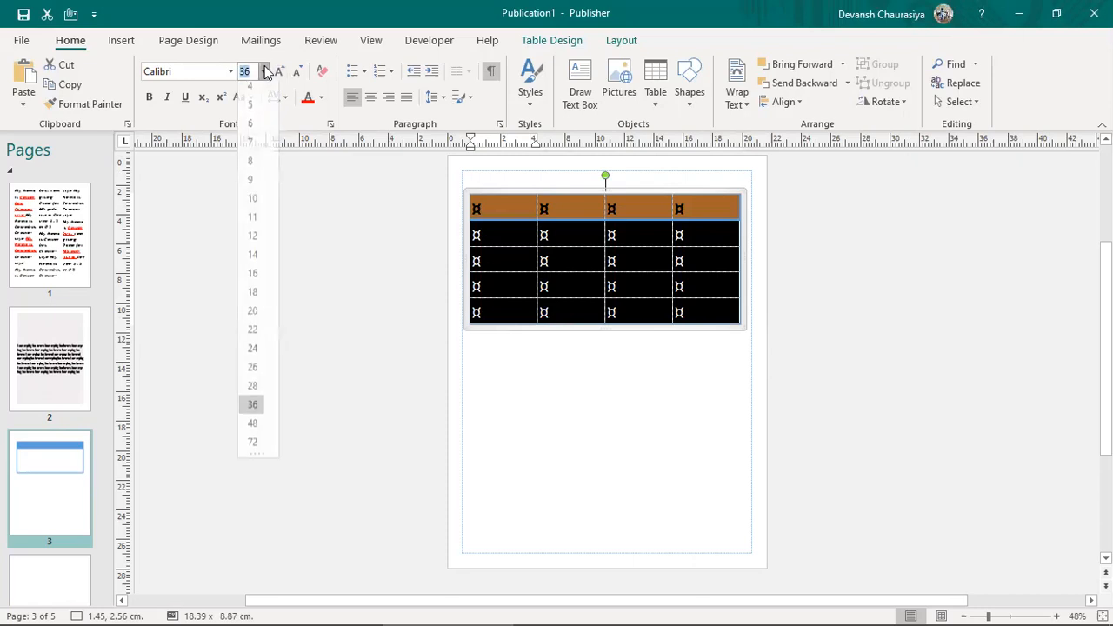
click(252, 373)
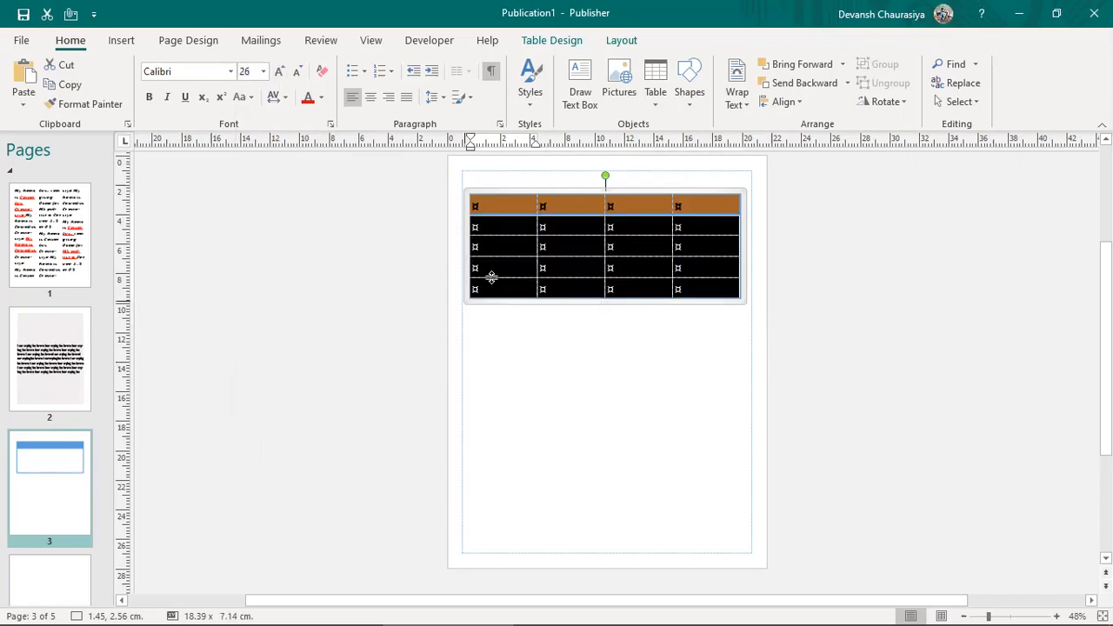
click(497, 206)
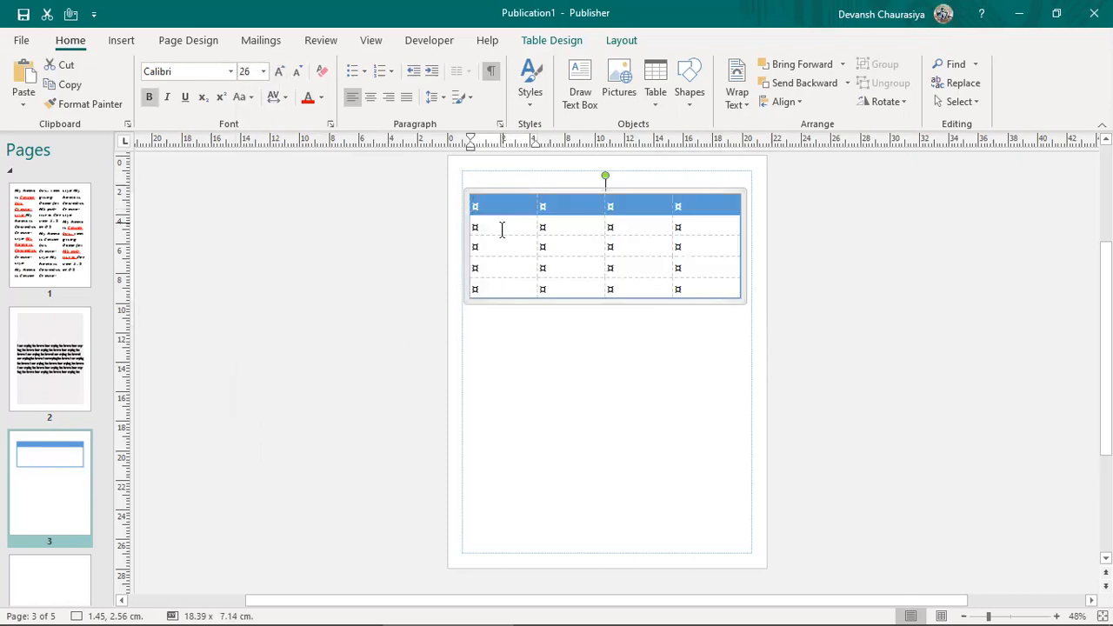
Step: Type a test 1 in the first header cell, then select the cells and delete it
key(ctrl+a)
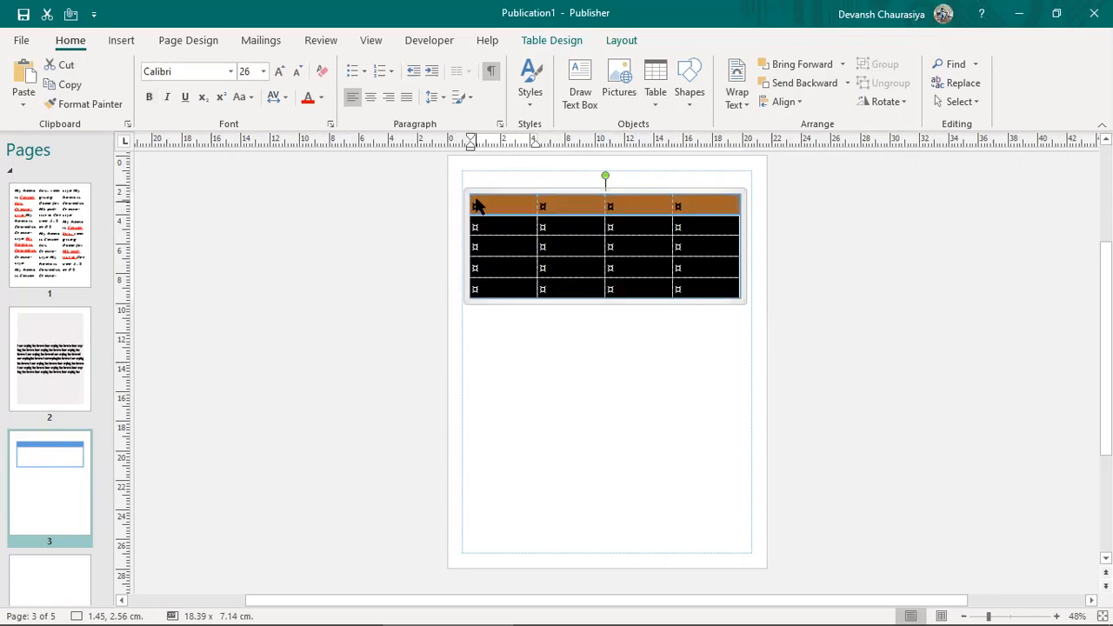
click(504, 199)
click(518, 185)
text(1)
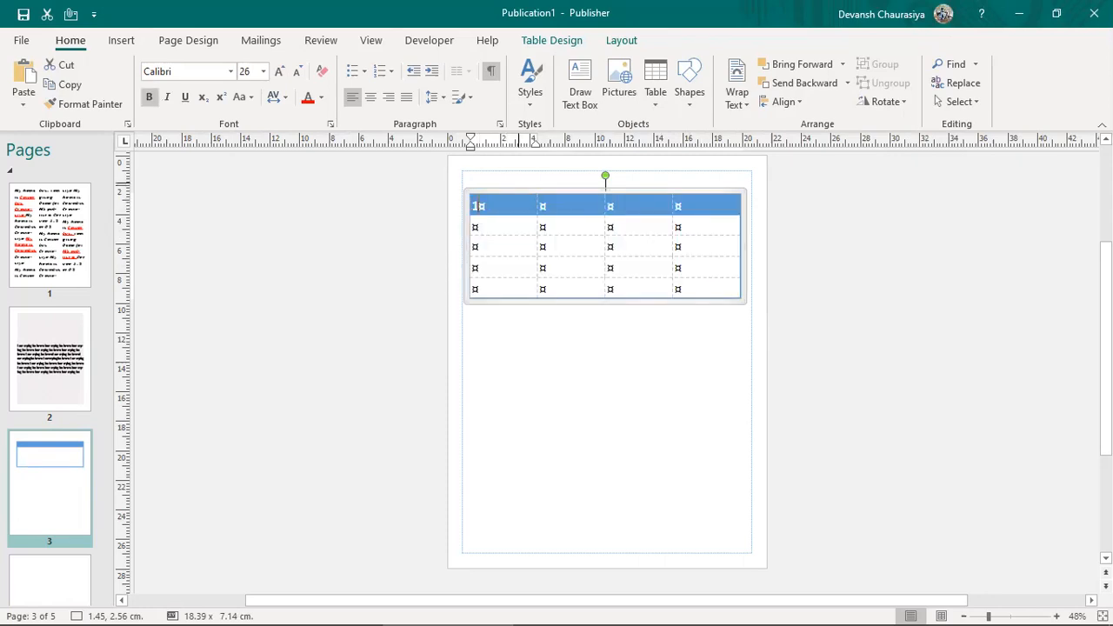
click(519, 190)
key(shift+Down)
key(shift+Down)
key(shift+Down)
key(shift+Down)
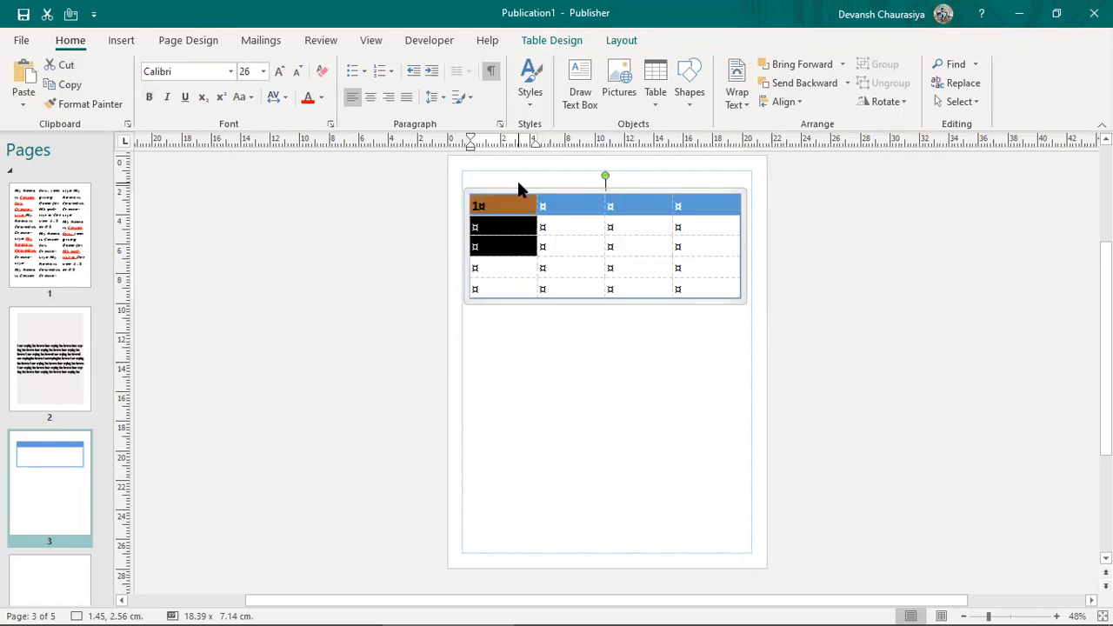
key(shift+Right)
key(shift+Right)
key(shift+Right)
key(Delete)
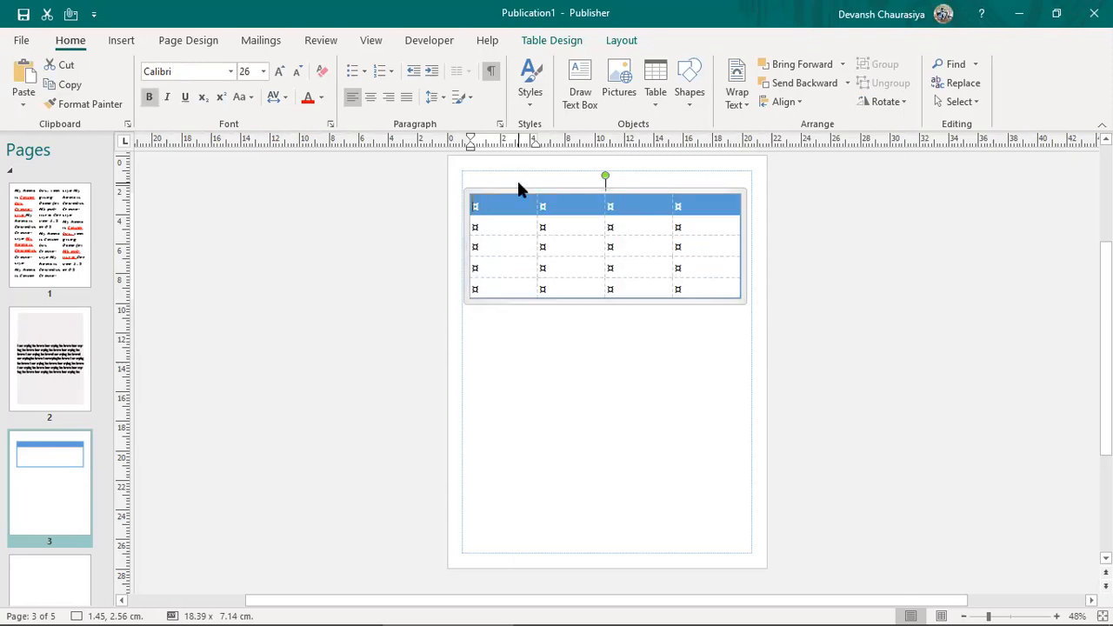
Step: Delete the old table and insert a new 3×4 table on page 3
click(525, 188)
key(Delete)
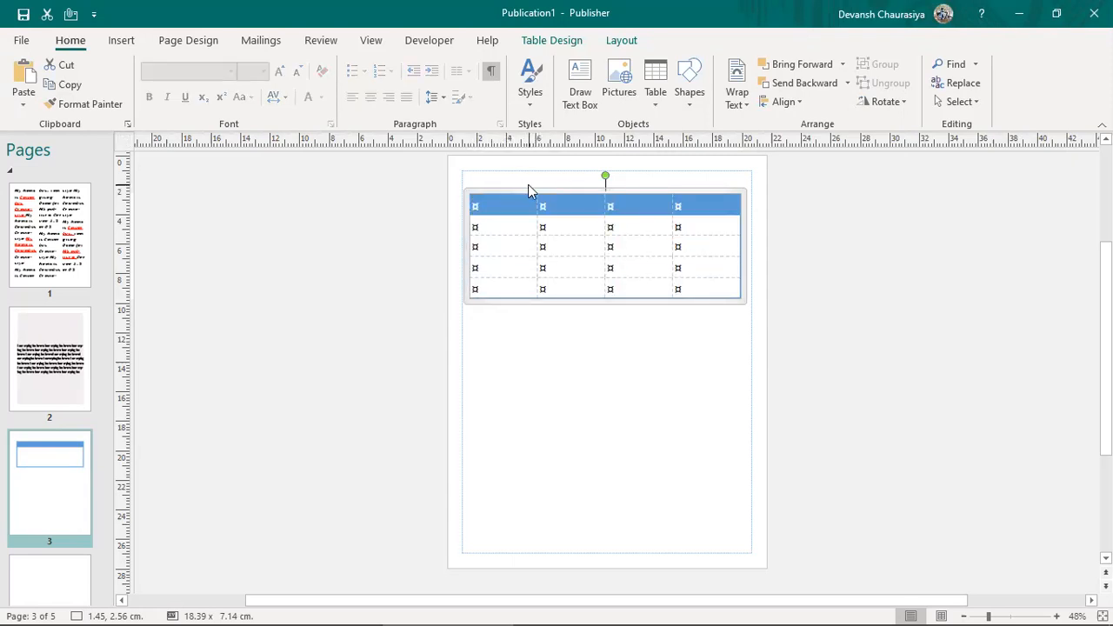
click(121, 41)
click(102, 107)
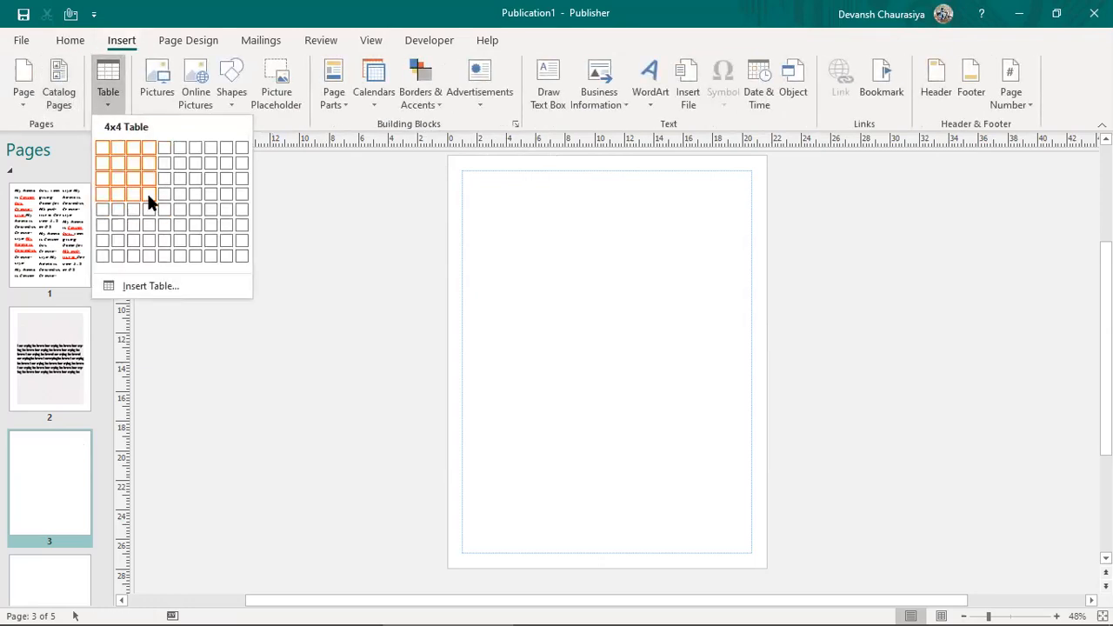
click(147, 194)
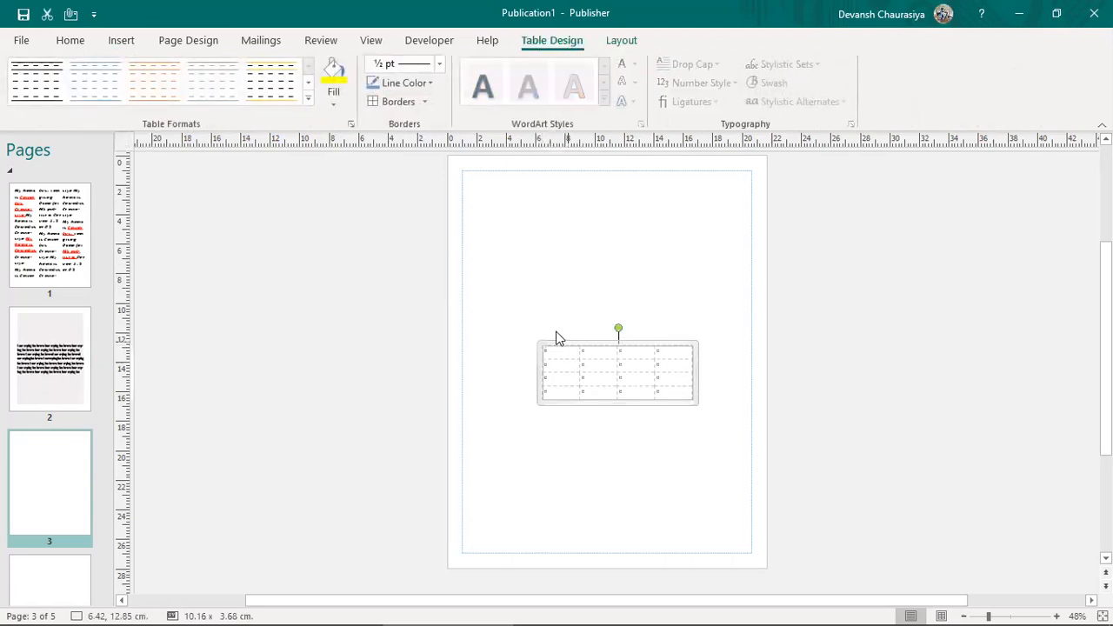
Step: Apply the blue banded table style and place the cursor in the first header cell
click(308, 97)
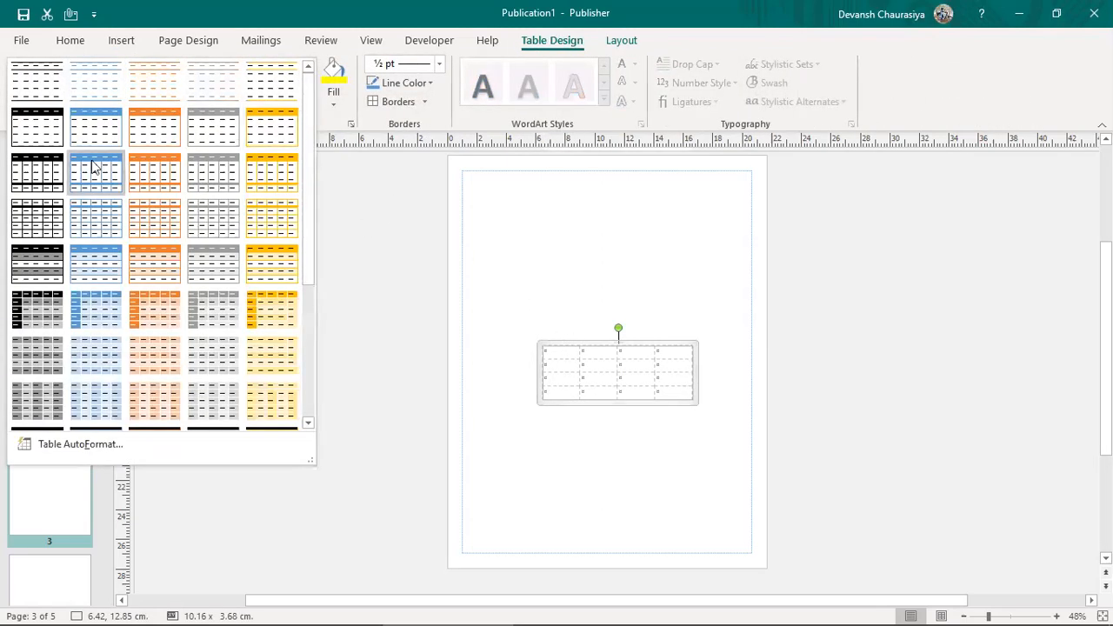
click(96, 264)
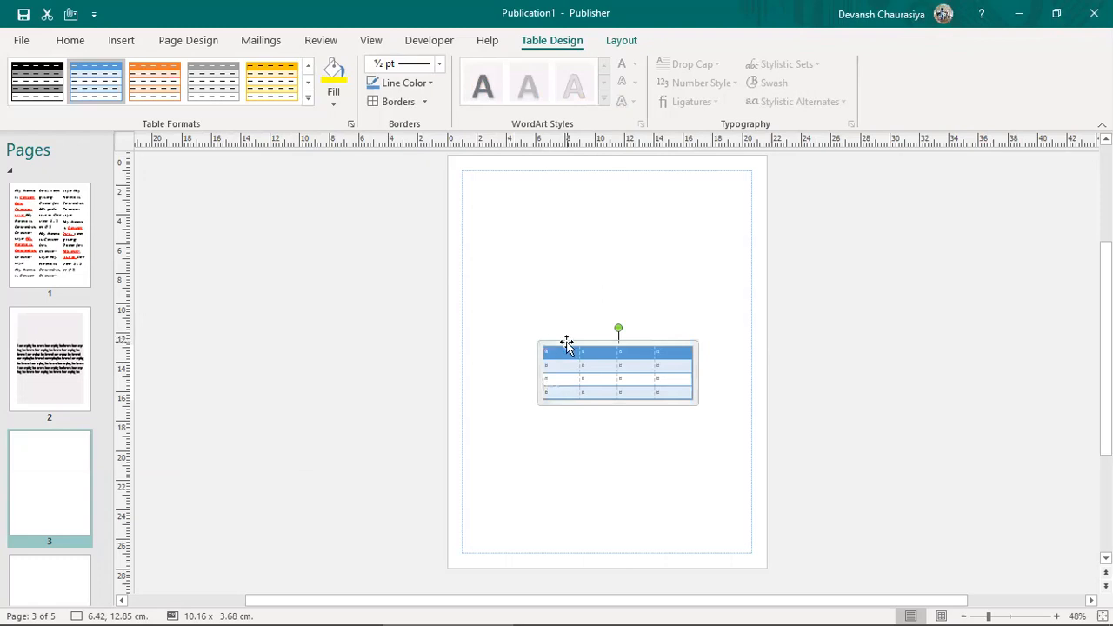
mouse_move(786, 606)
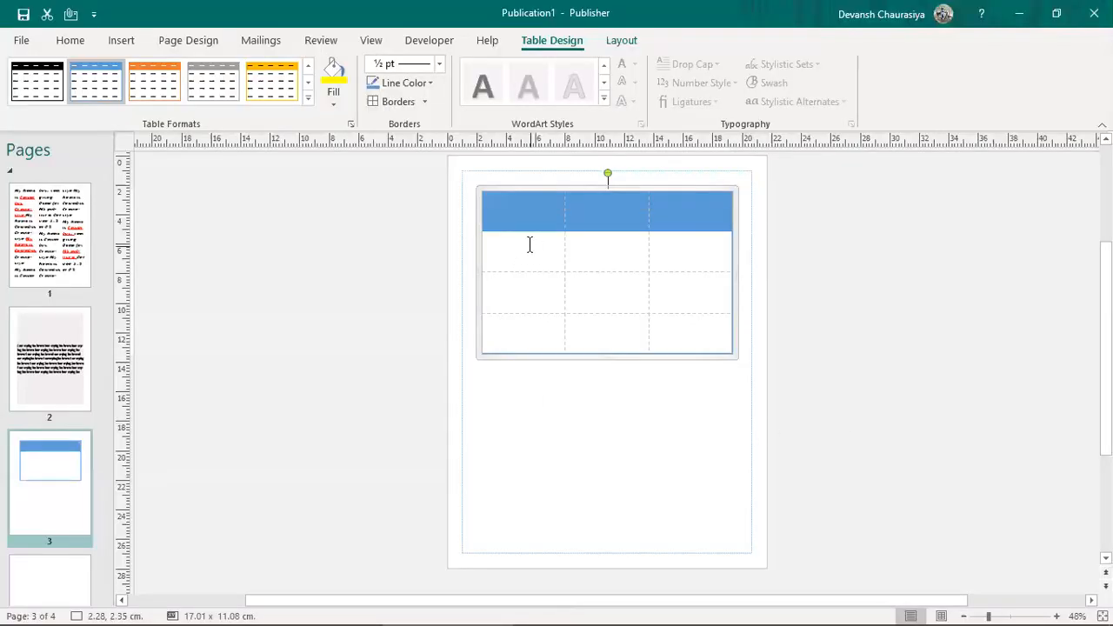
click(510, 212)
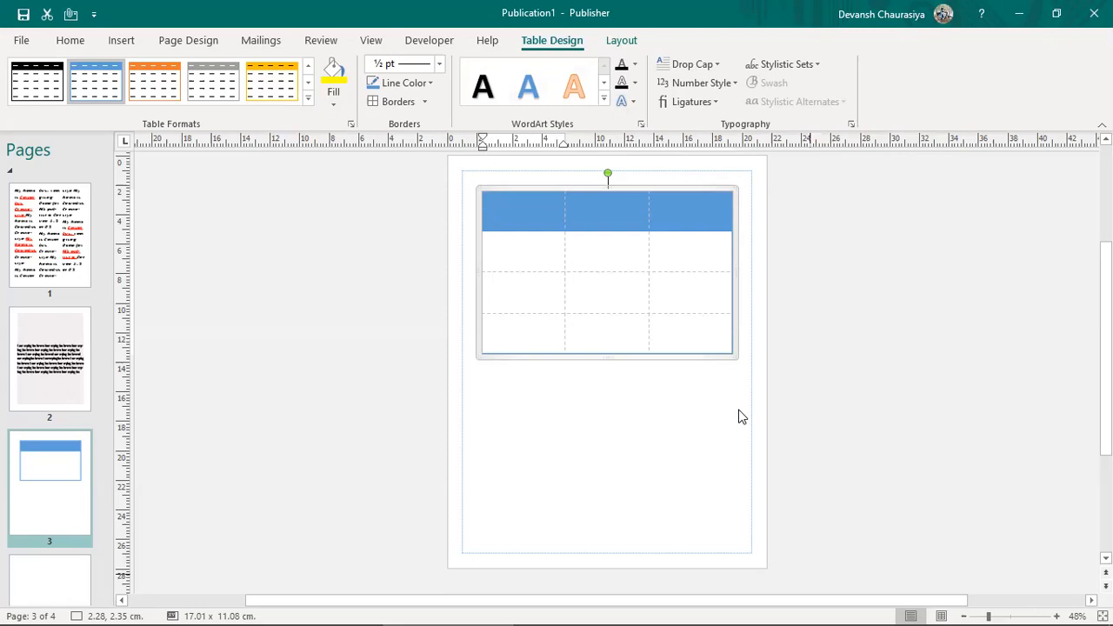
Step: Enter the header row headings Sales, Region and Sales Rep
text(1)
double_click(489, 204)
text(Sales)
key(Tab)
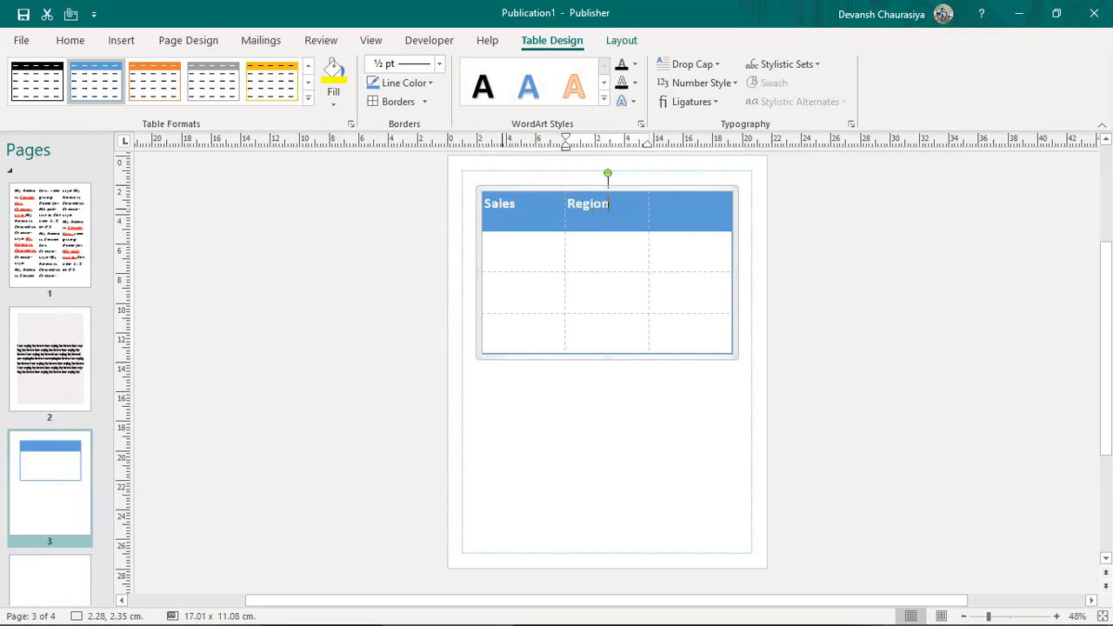
key(Tab)
text(Sales Rep)
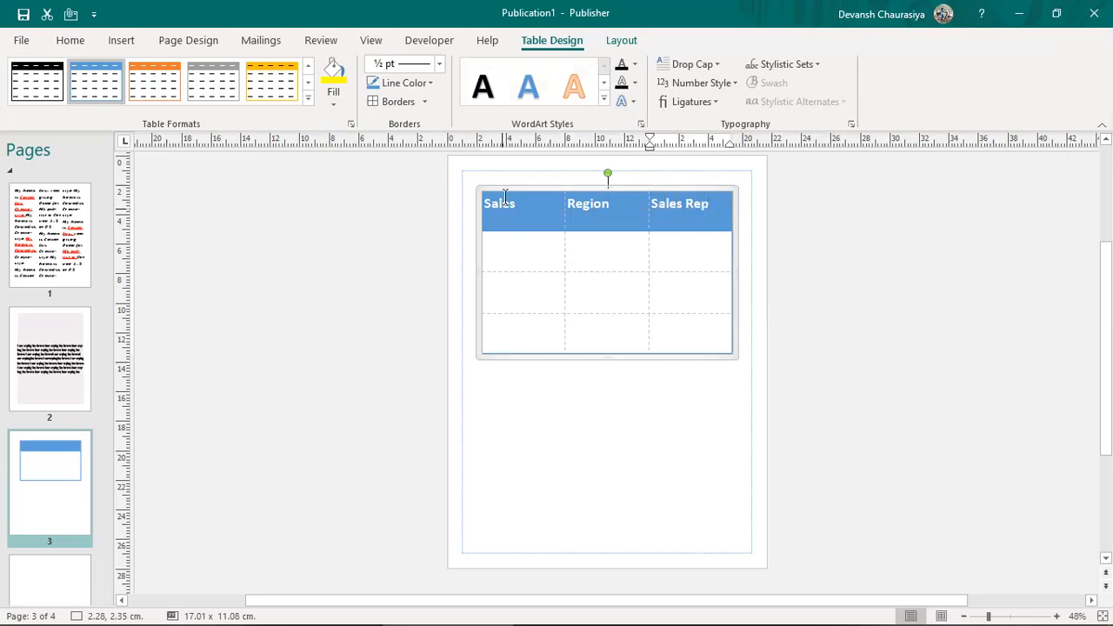
Step: Fill the Sales Rep column with A, B and C
click(681, 264)
text(A)
click(681, 289)
text(B)
key(Down)
text(C)
Step: Fill the Region column with AMS, EMEA and AMS, switching to Whole Page view
click(593, 251)
text(AMS)
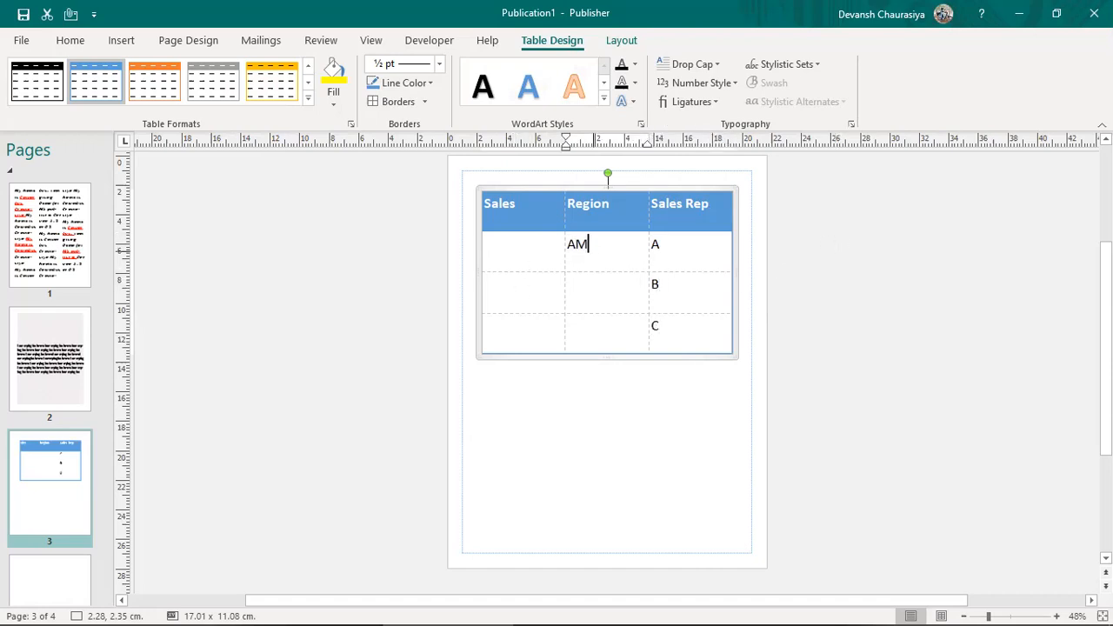
scroll(593, 255, up, 3)
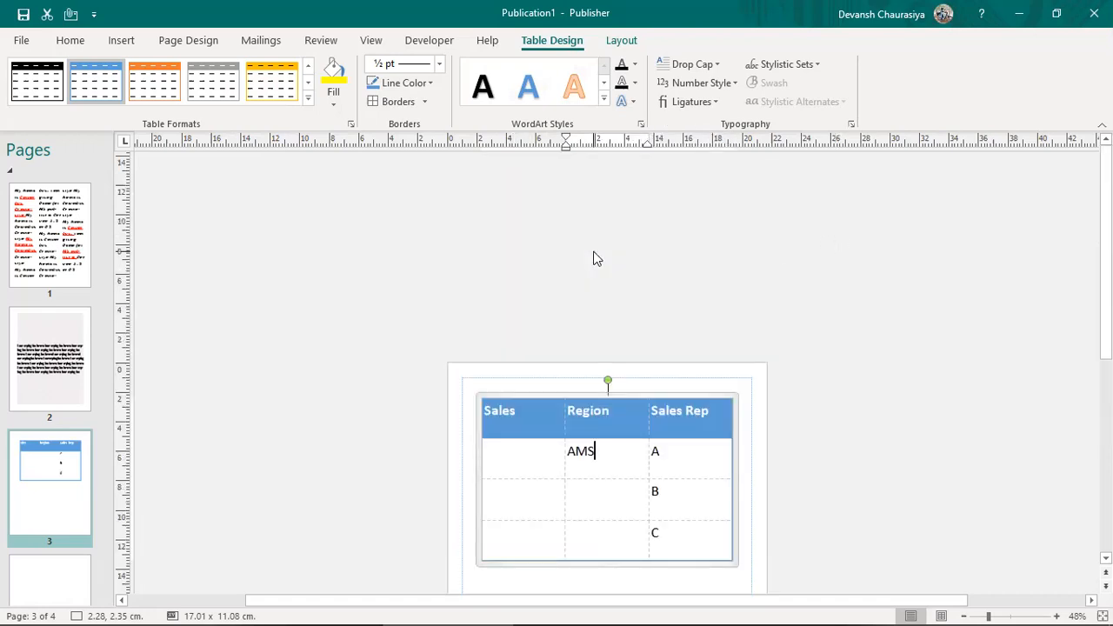
click(380, 40)
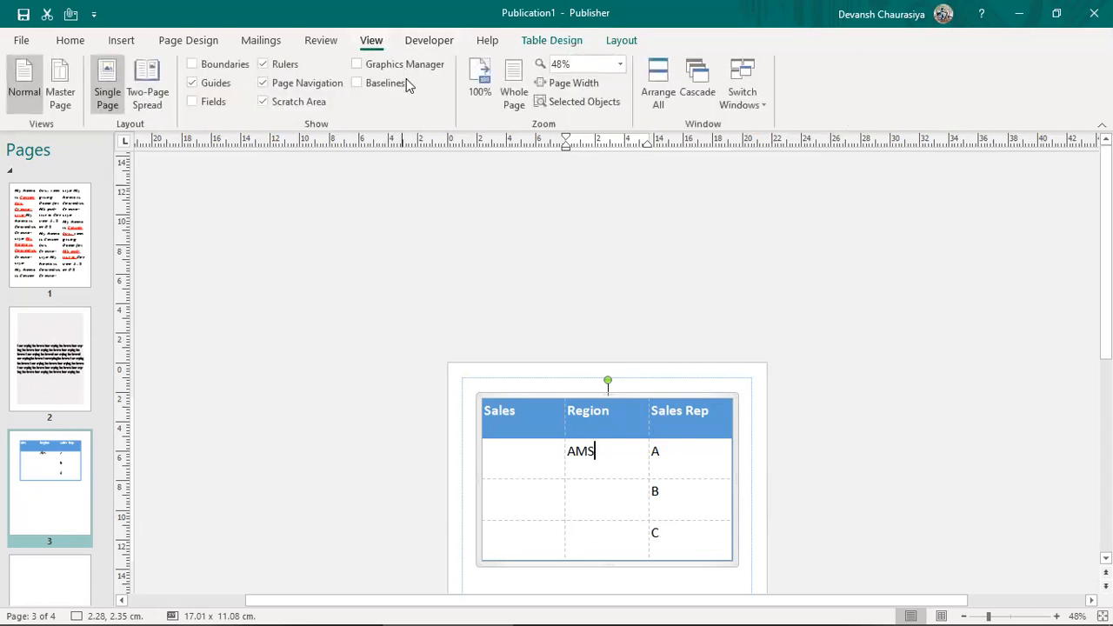
click(513, 94)
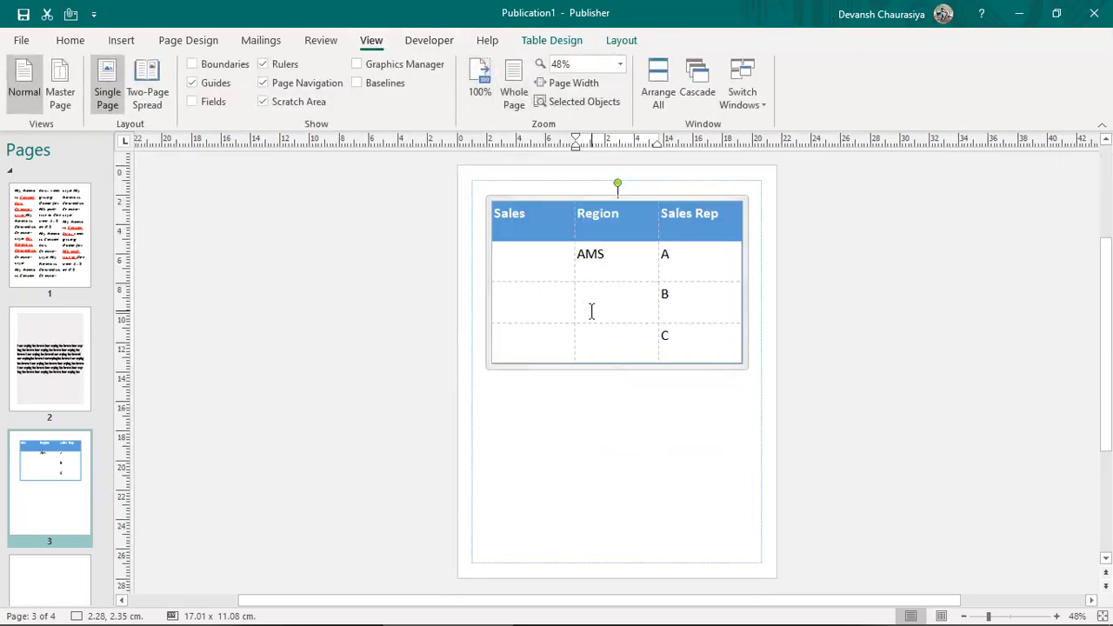
text(EMEA)
click(615, 328)
text(AS)
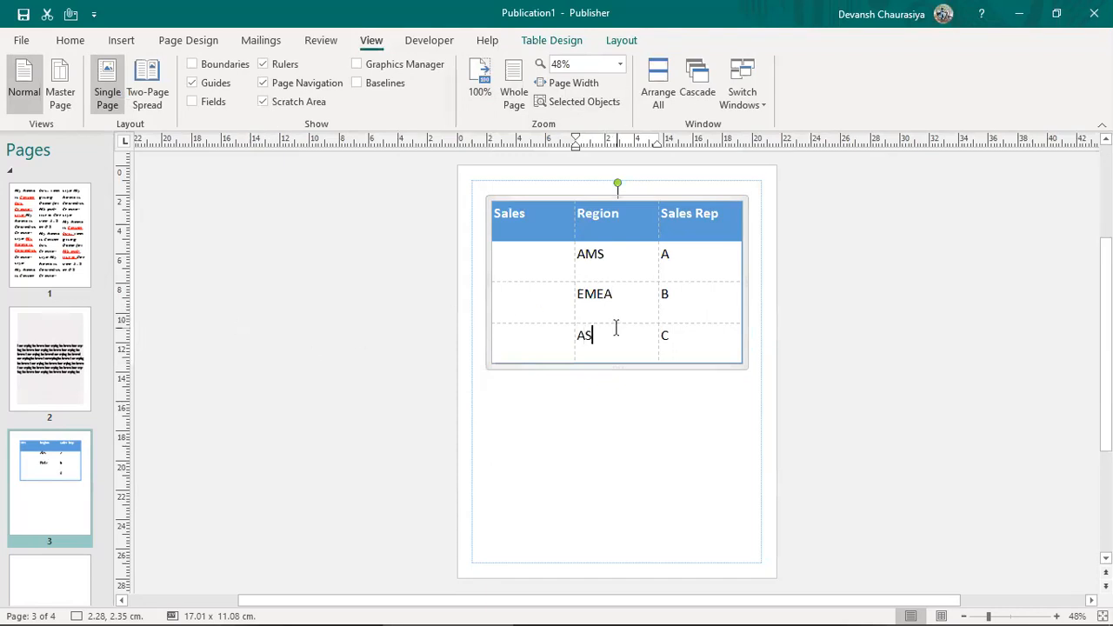
text(MS)
Step: Enter $100, $200 and $300 in the Sales column
click(522, 272)
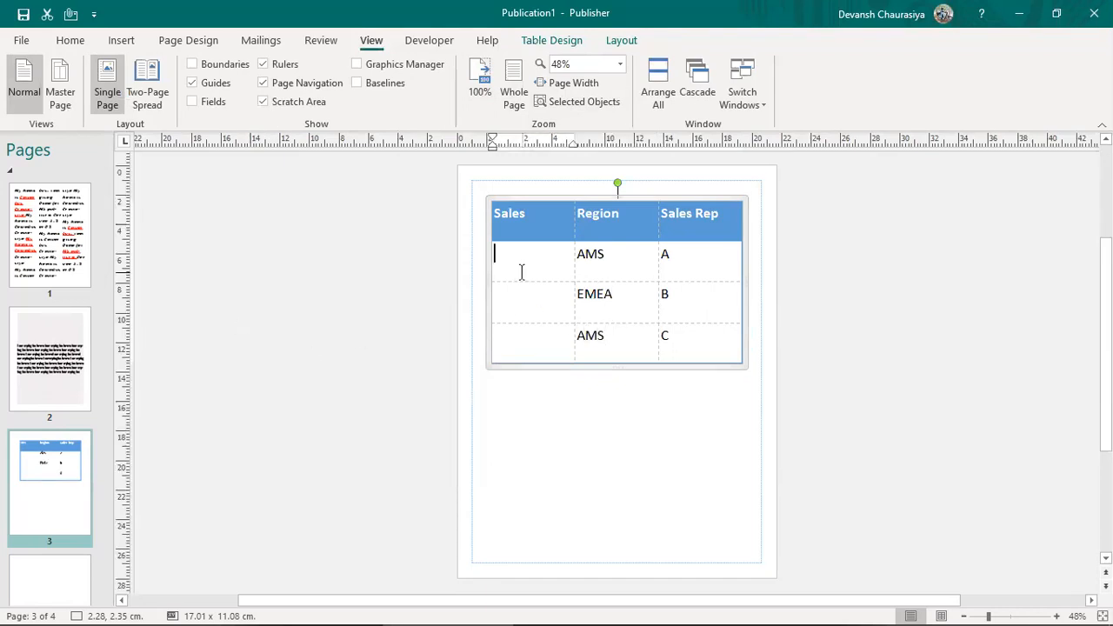
text($100)
text($20)
text(#)
key(BackSpace)
text($300)
drag(509, 218, 676, 334)
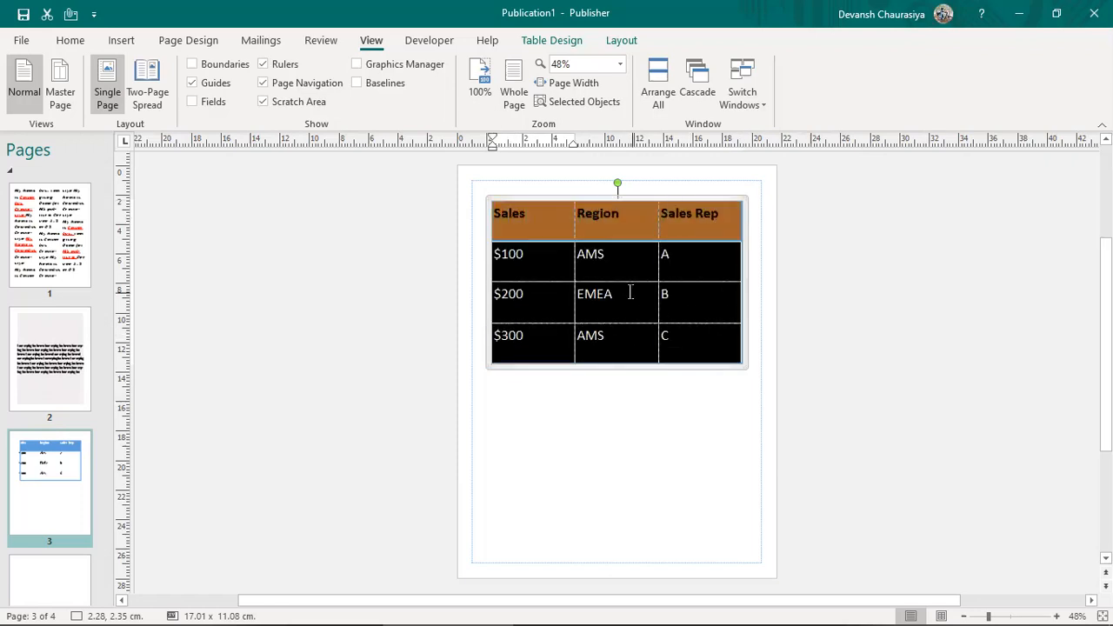
right_click(592, 254)
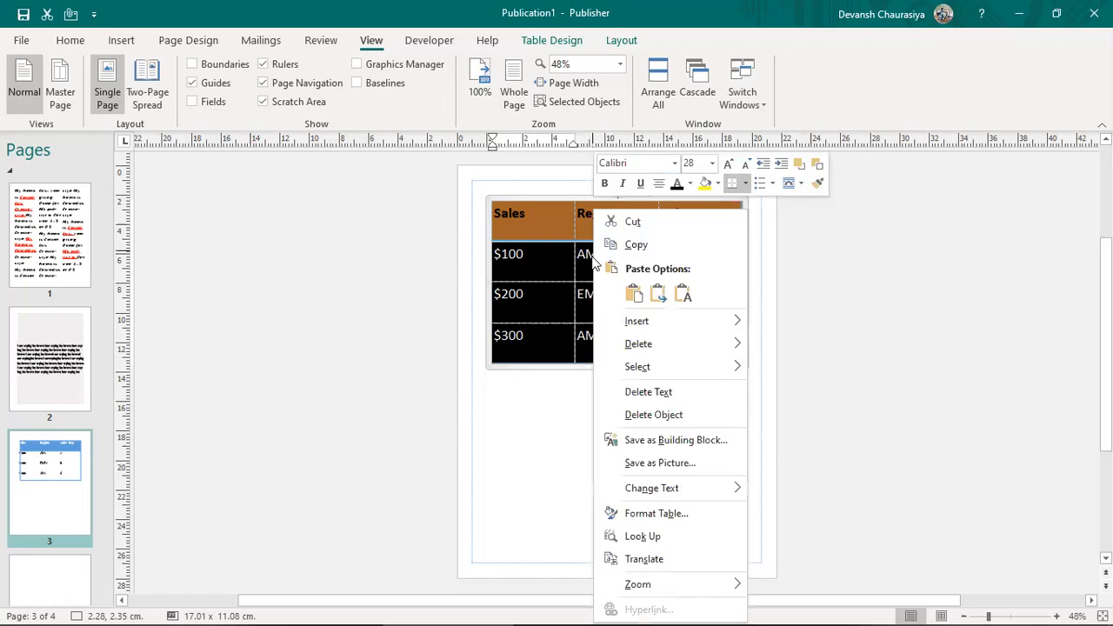
click(633, 515)
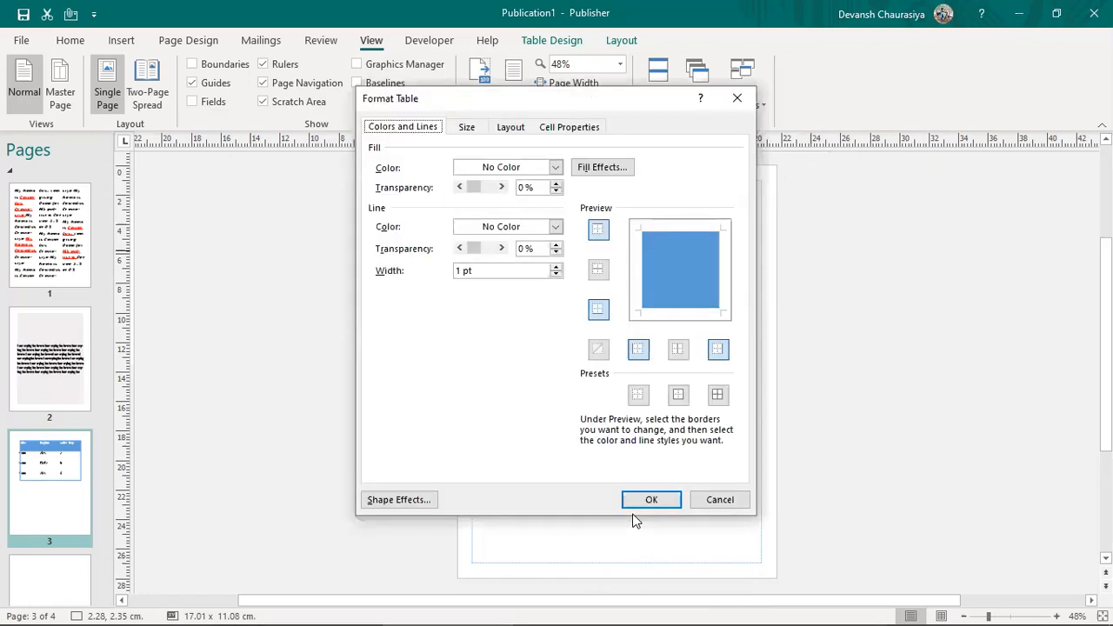
drag(568, 117, 280, 137)
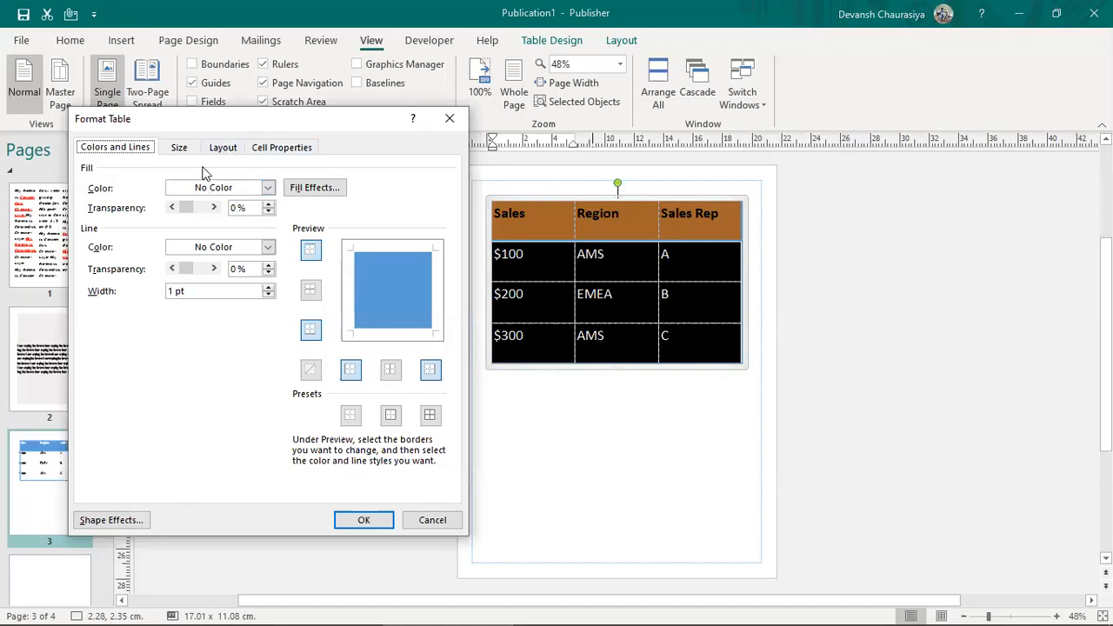
click(318, 189)
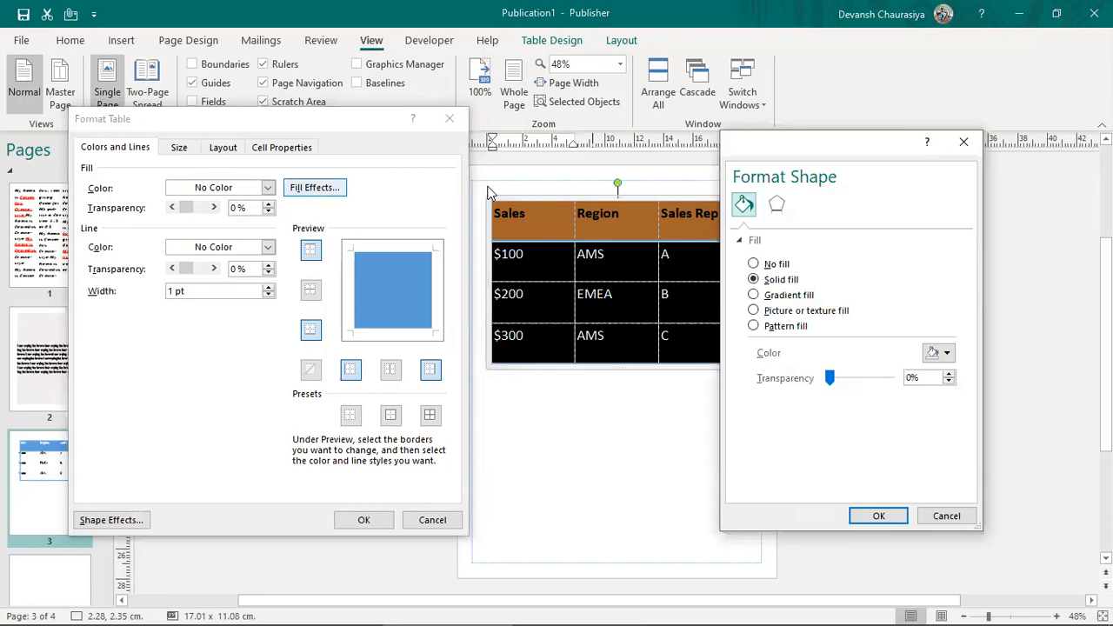
click(753, 295)
click(754, 312)
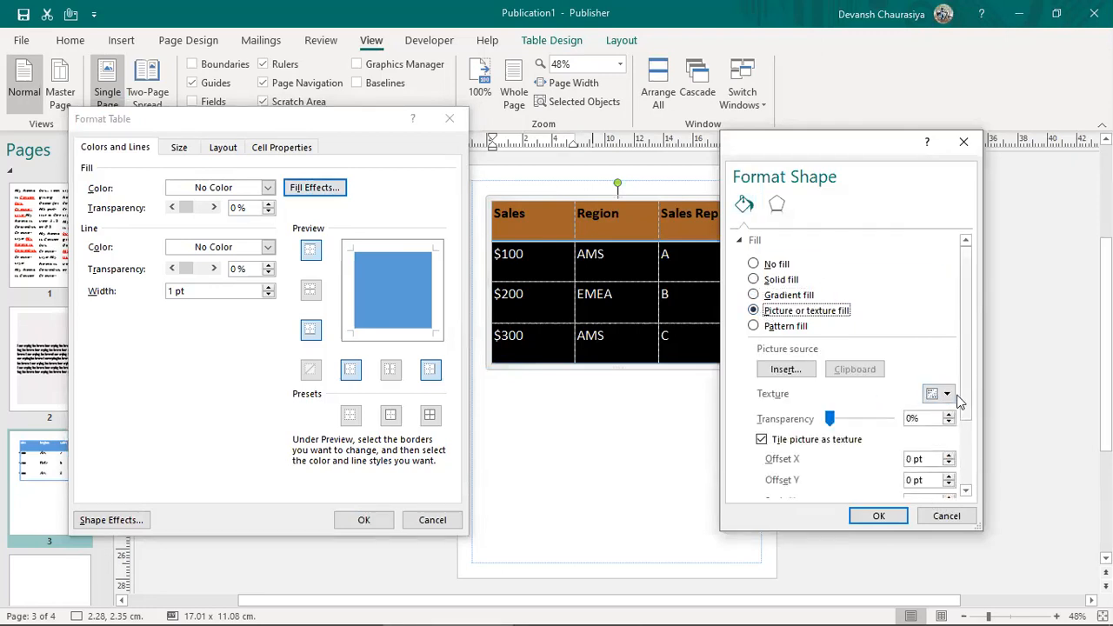
click(947, 395)
click(839, 183)
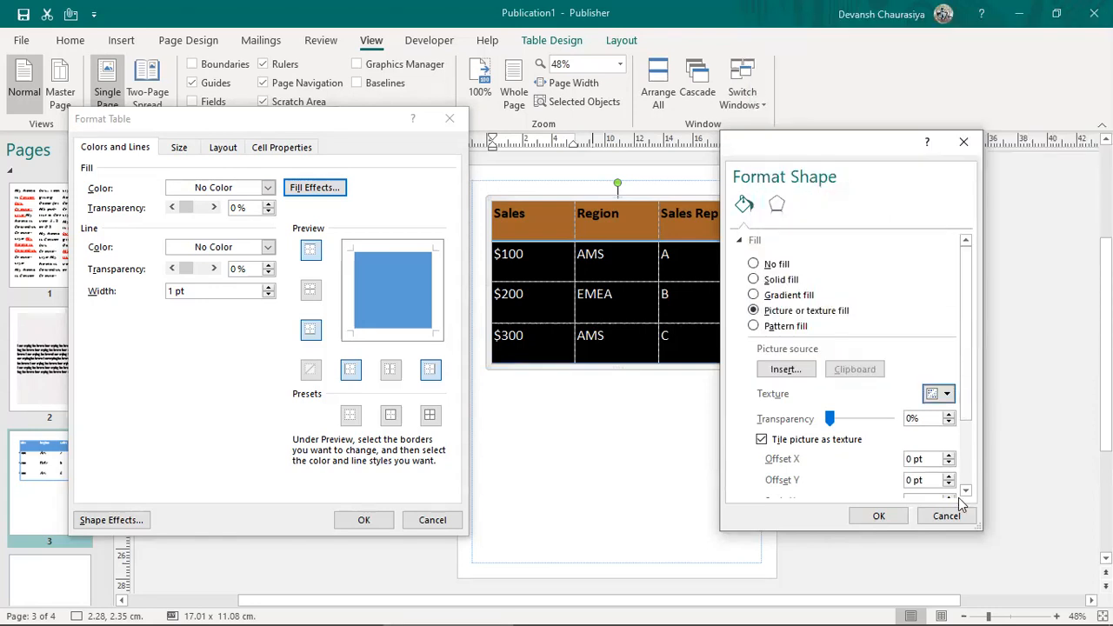
click(878, 517)
click(364, 520)
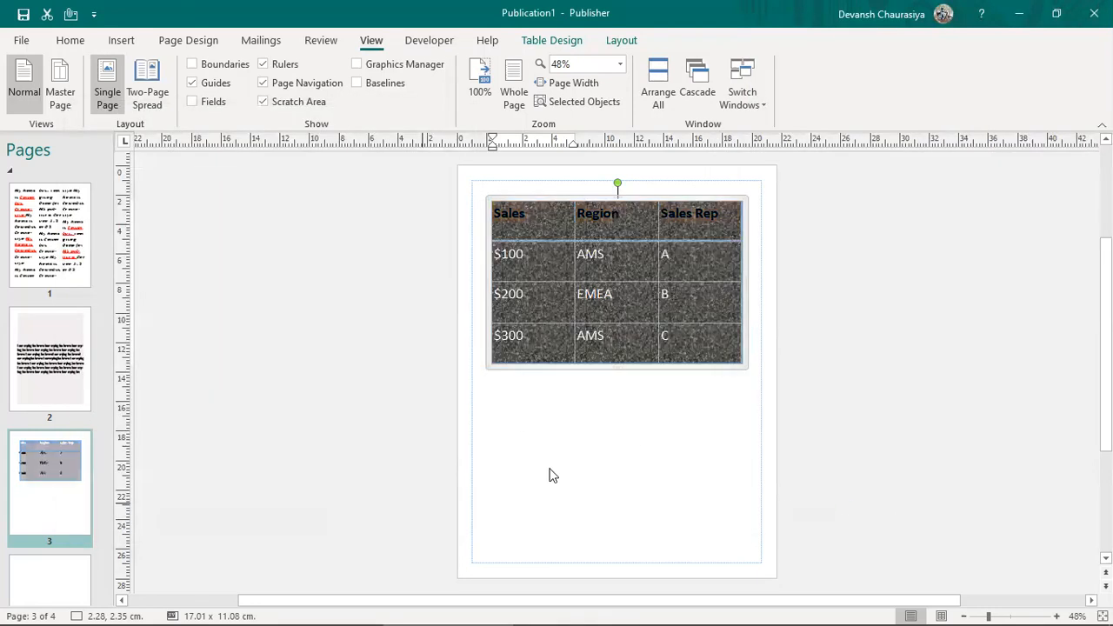
key(ctrl+z)
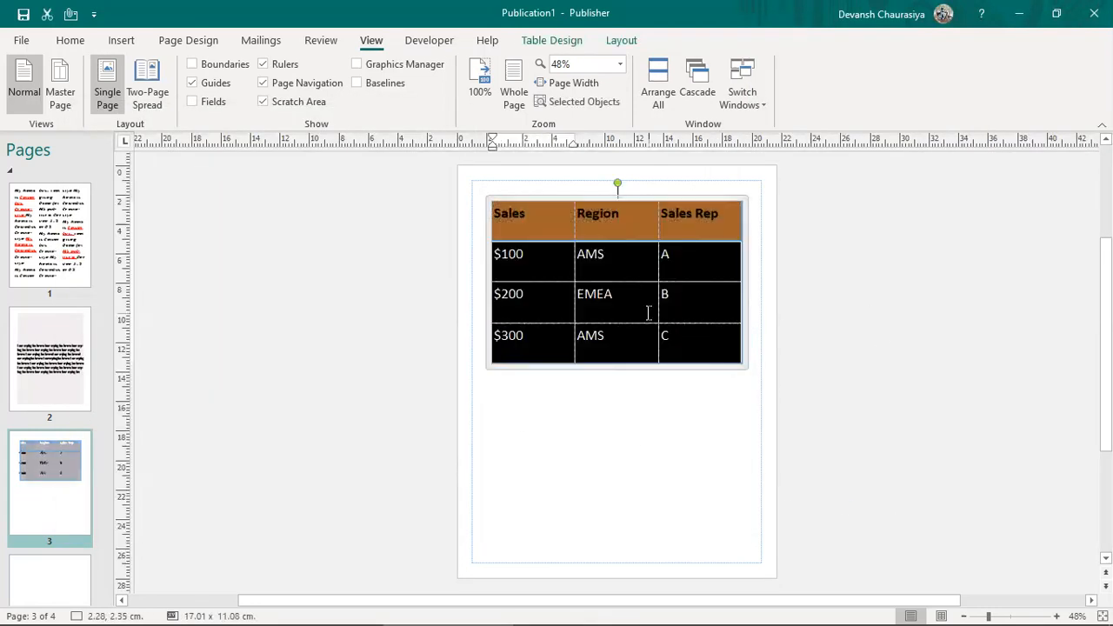
Step: Insert columns to the left of the table, then undo the change
right_click(540, 208)
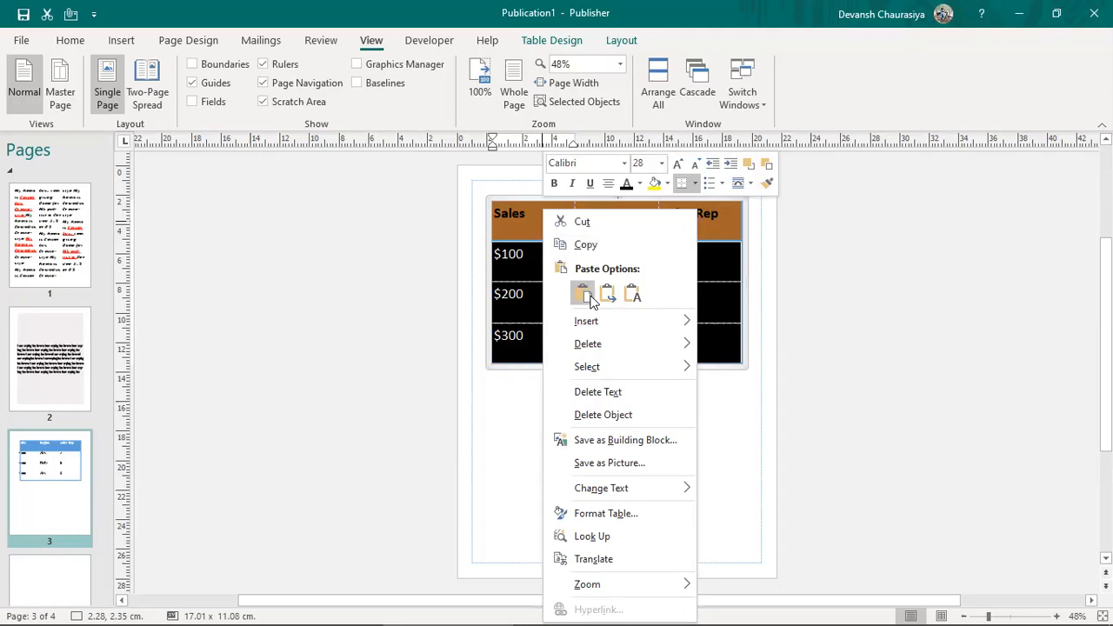
mouse_move(684, 324)
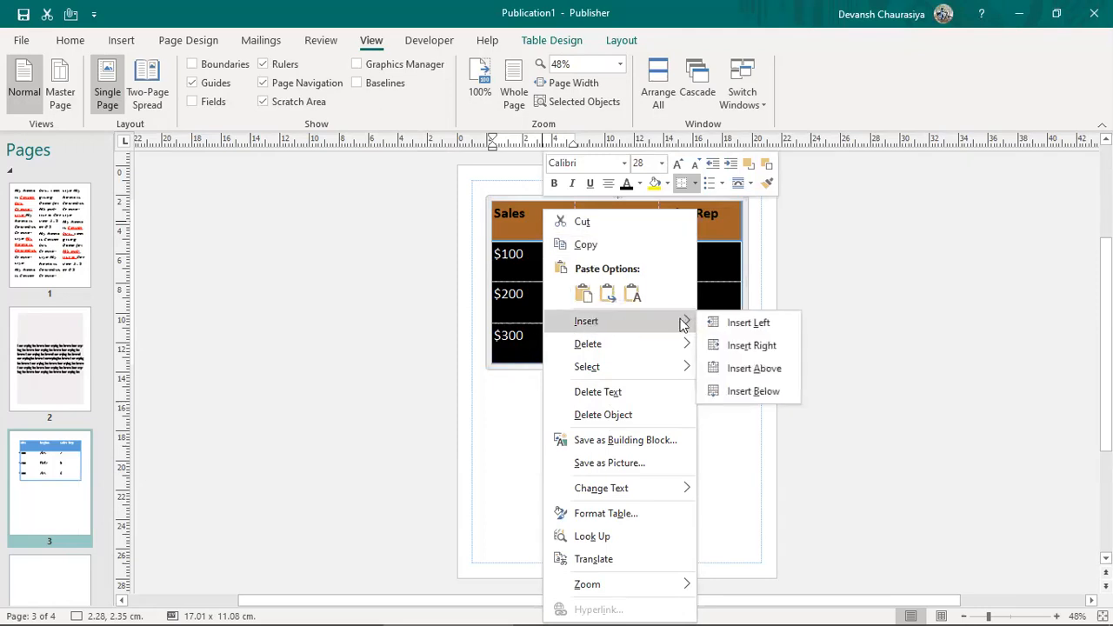
click(756, 330)
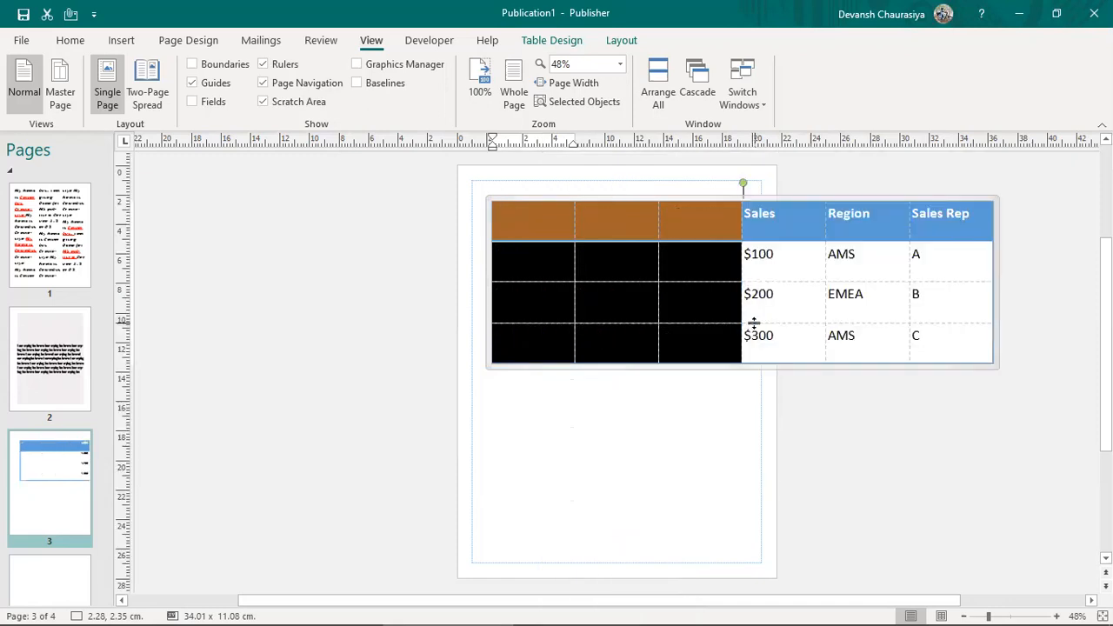
click(757, 337)
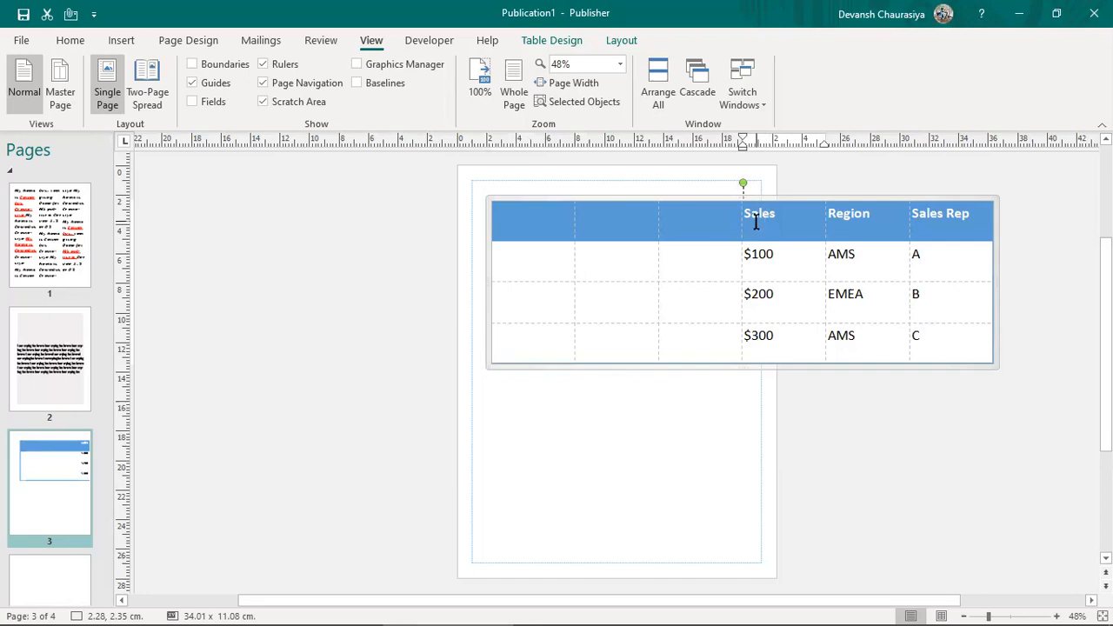
key(ctrl+z)
key(ctrl+z)
key(ctrl+z)
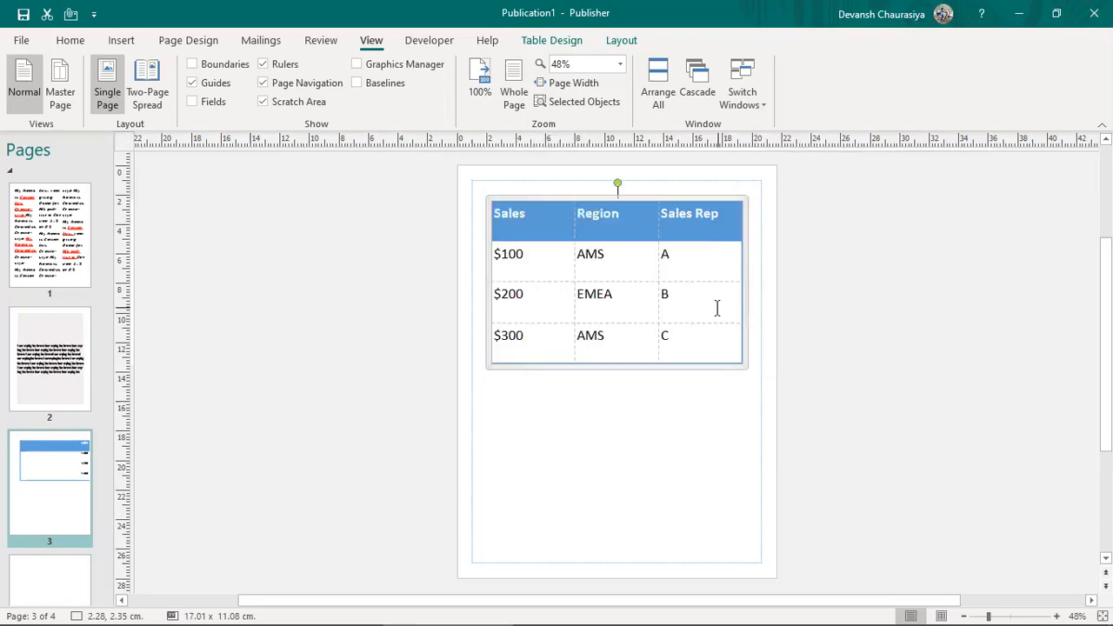
Step: Show the $300 cell's context menu with its Insert and Select submenus
right_click(533, 335)
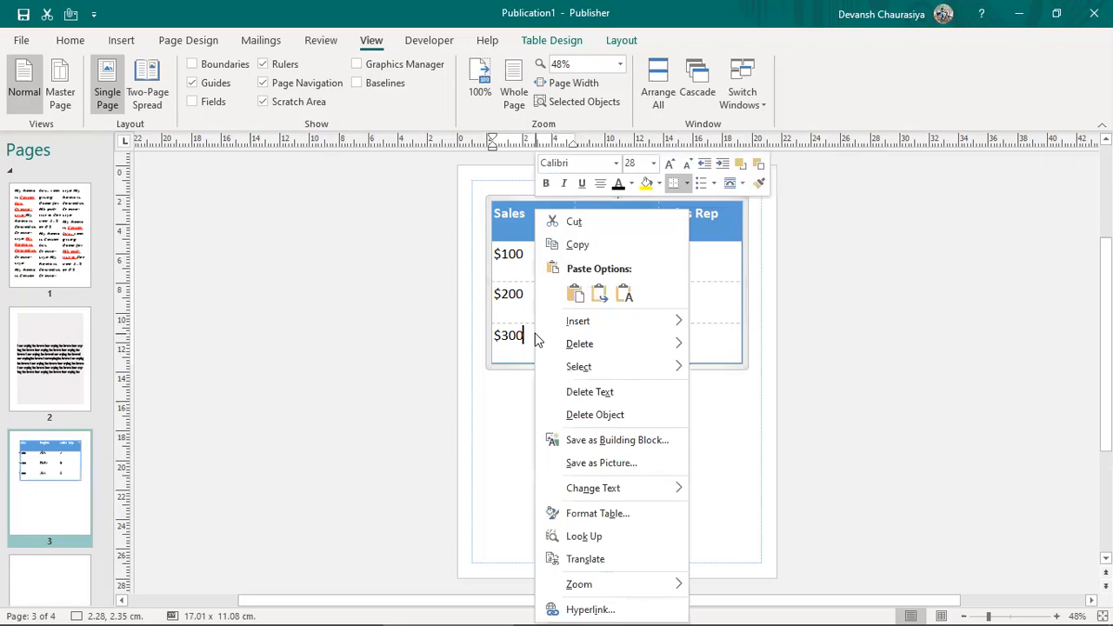
mouse_move(593, 324)
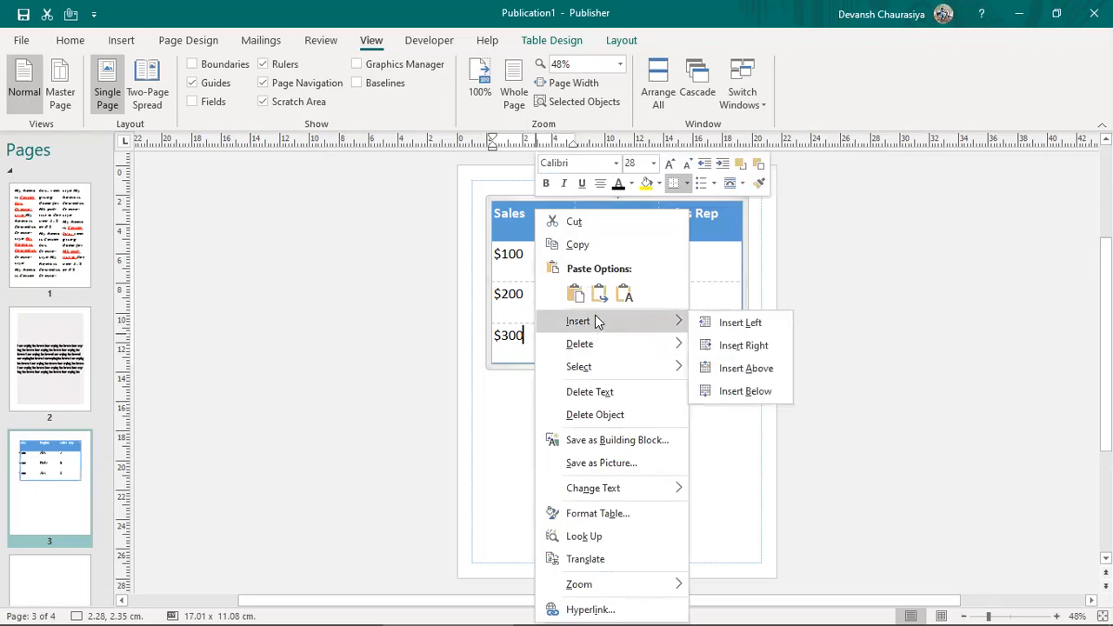
mouse_move(609, 379)
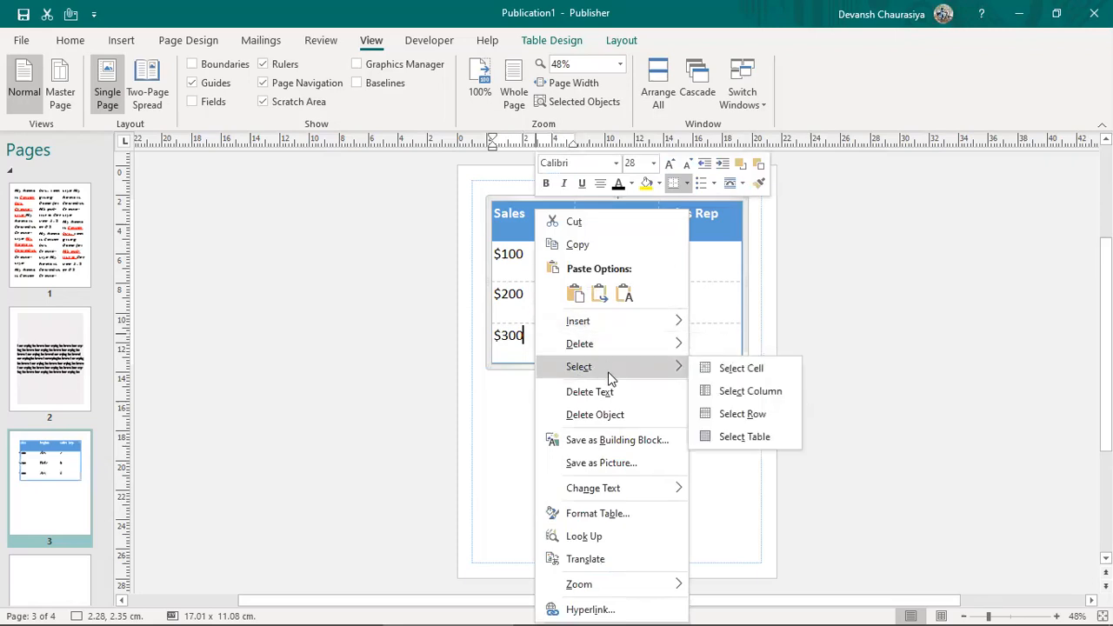
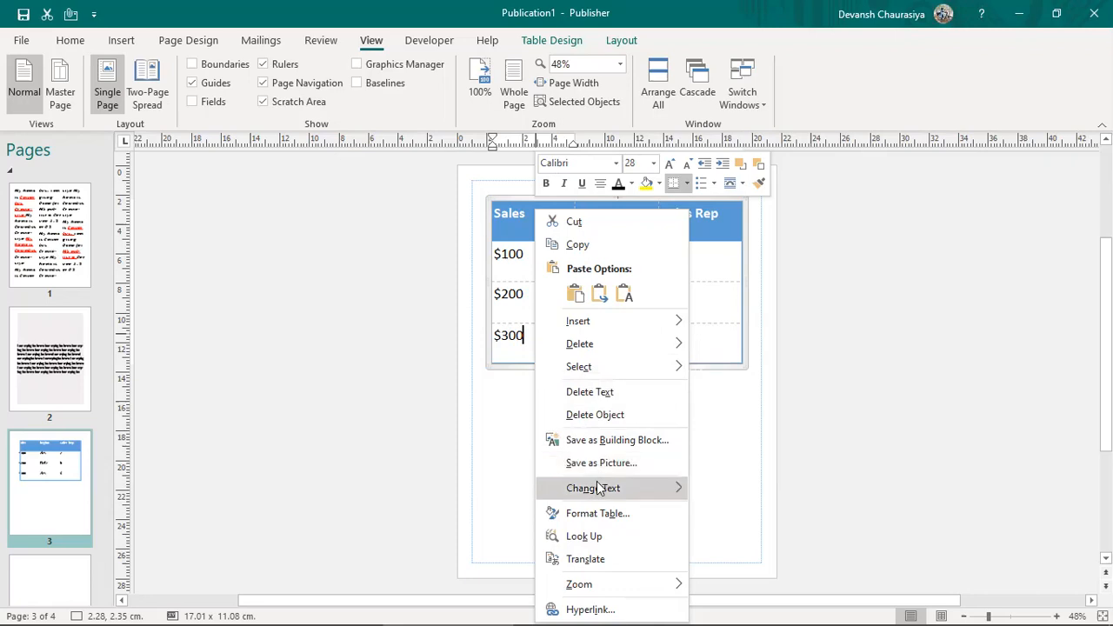
Step: In the table's Cell Properties, set vertical alignment to Middle after briefly trying Bottom
mouse_move(597, 490)
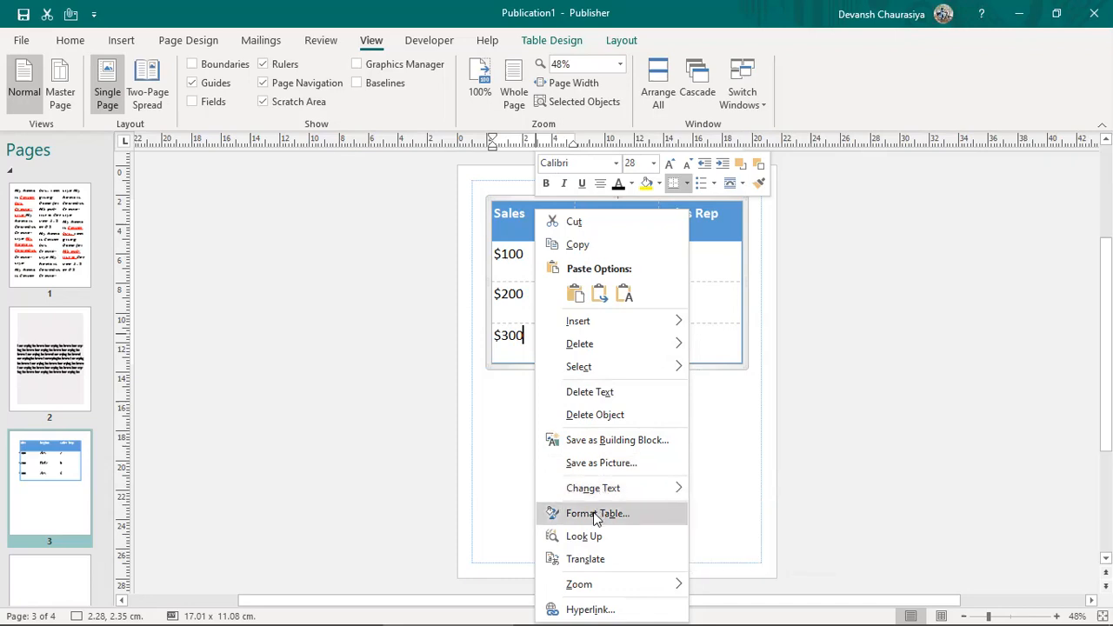
click(596, 515)
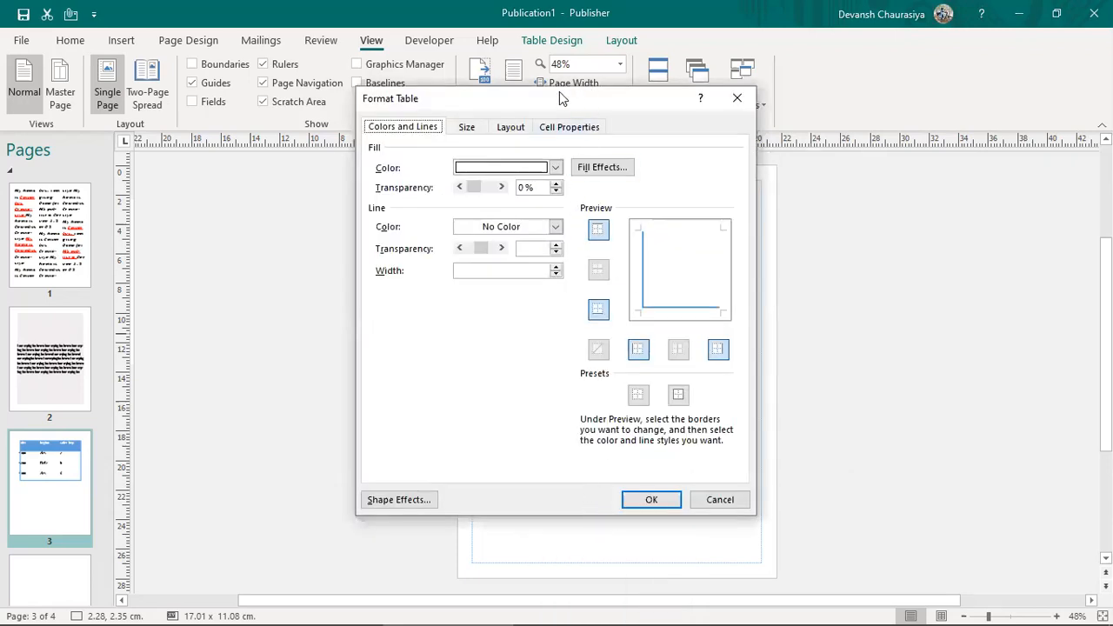
drag(561, 102, 961, 134)
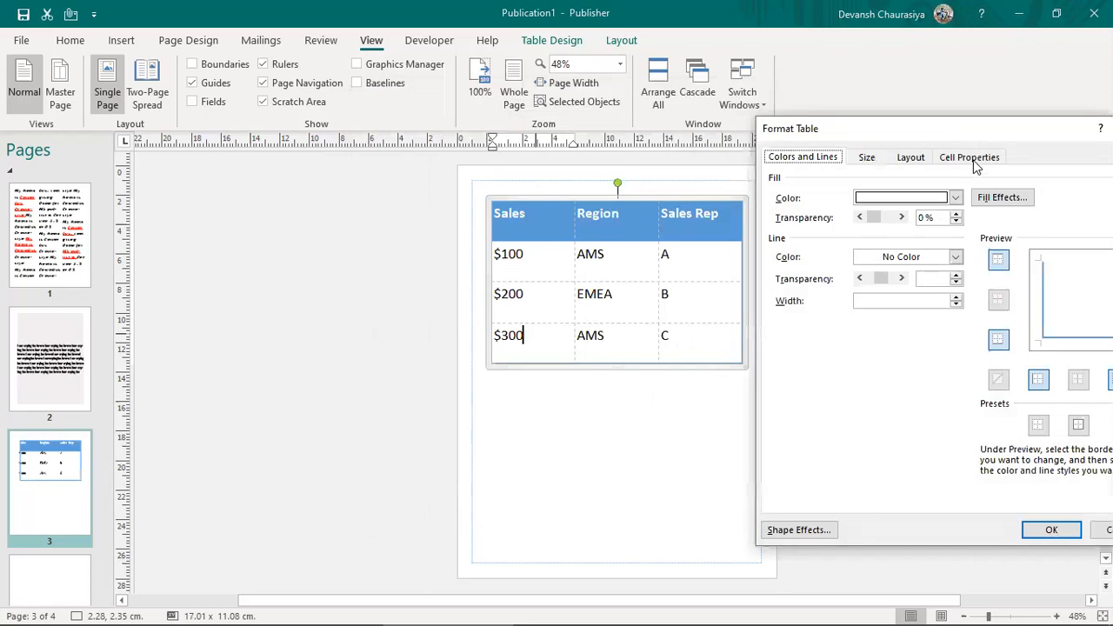
click(970, 158)
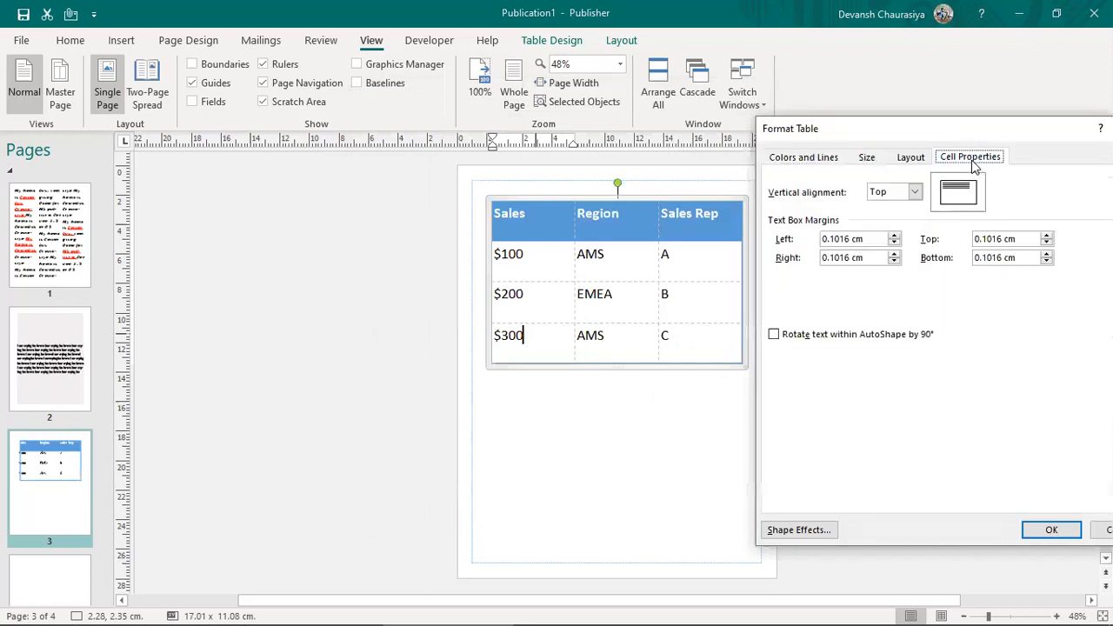
click(917, 193)
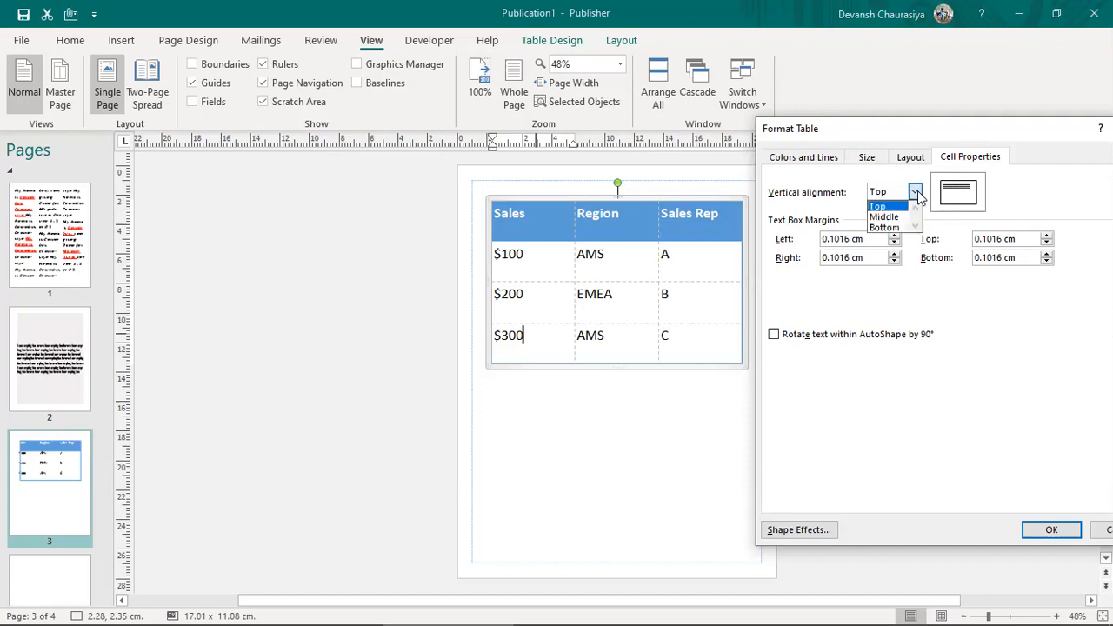
click(896, 217)
click(915, 192)
click(891, 231)
click(915, 194)
click(897, 216)
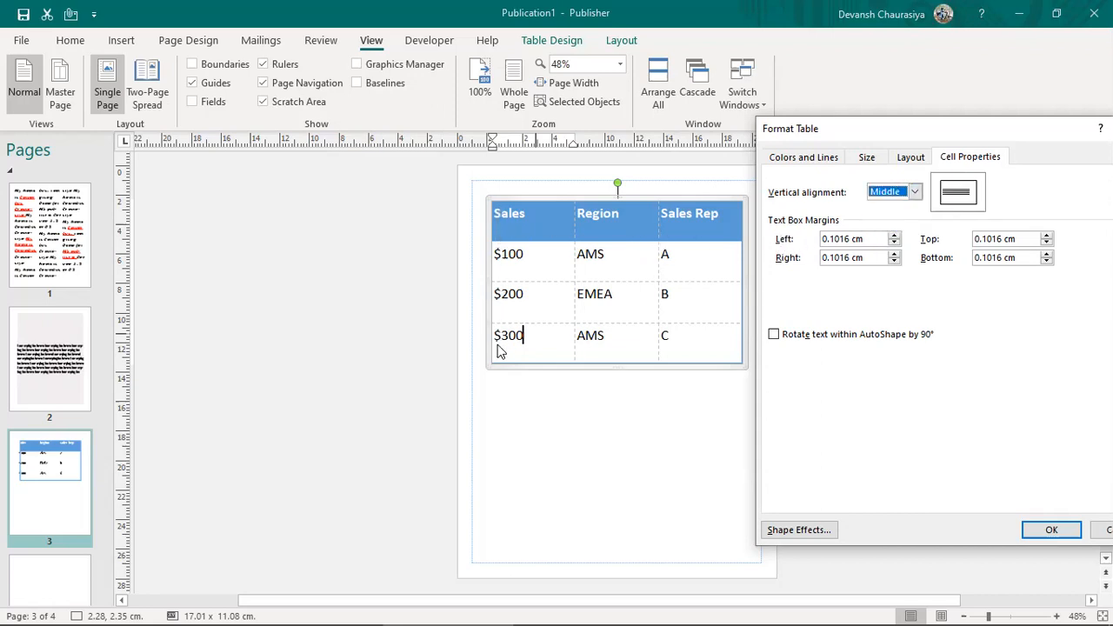
Step: Raise the left, right, top and bottom cell margins to 0.2016 cm and apply
click(894, 234)
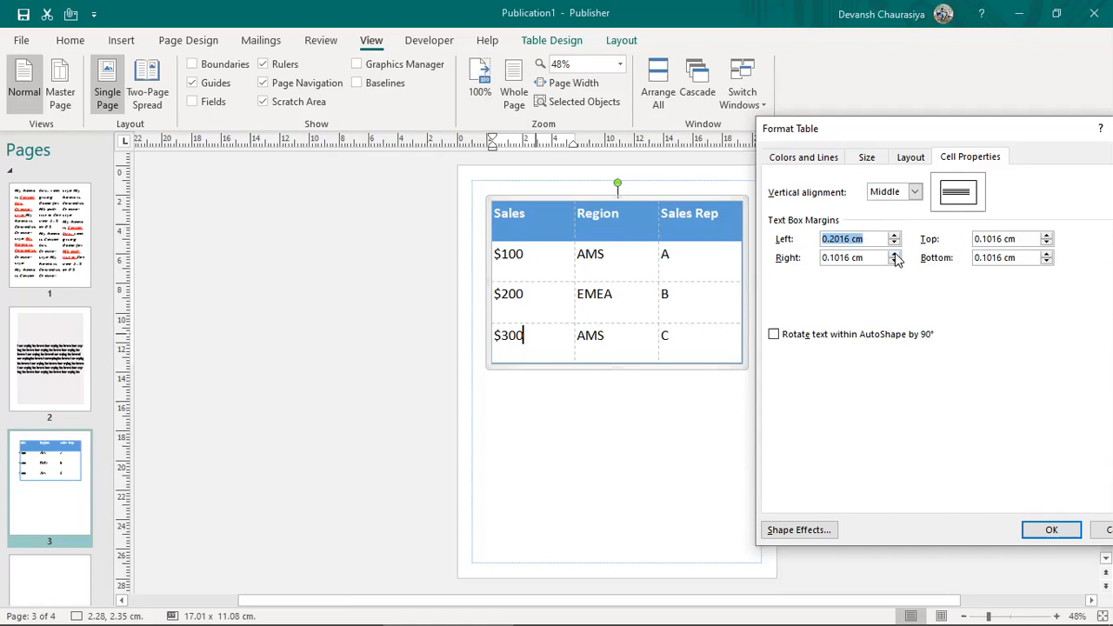
click(894, 254)
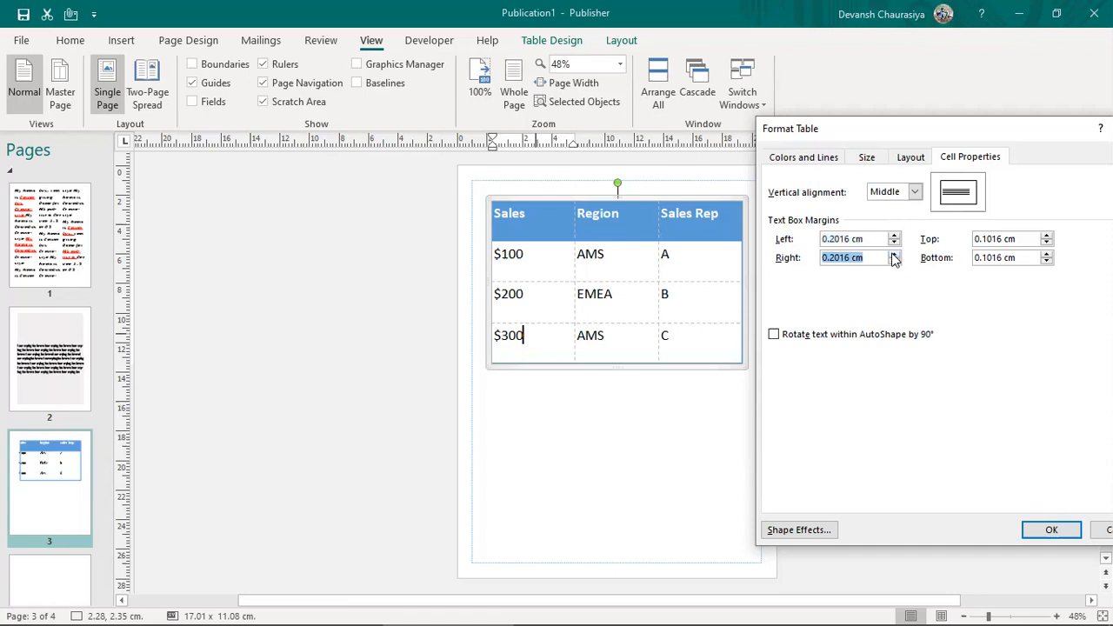
click(1047, 237)
click(1047, 255)
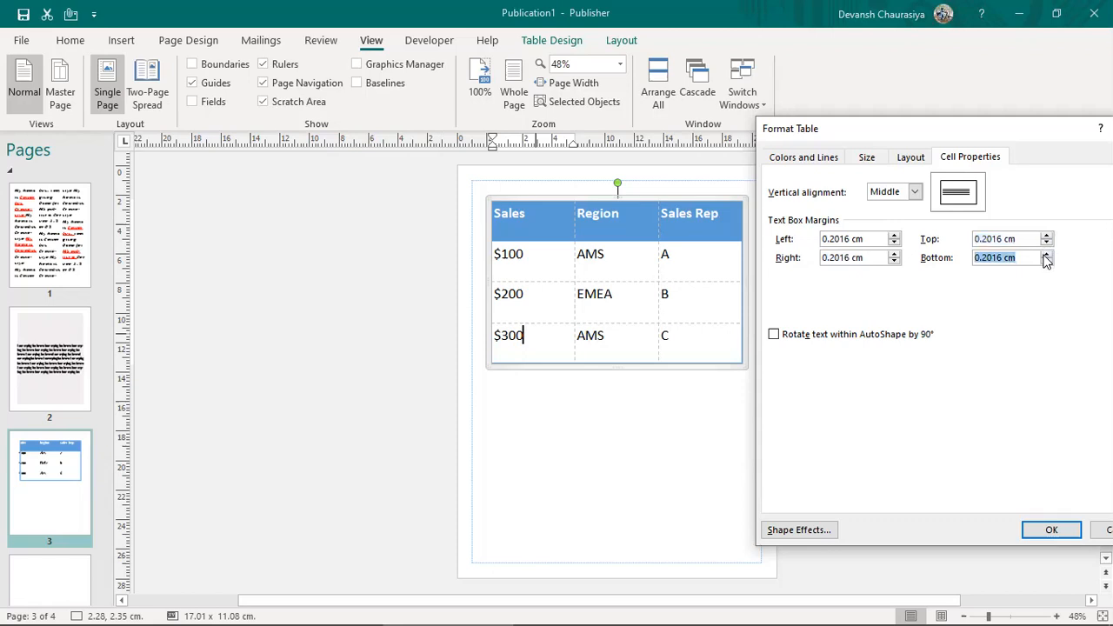
click(1051, 531)
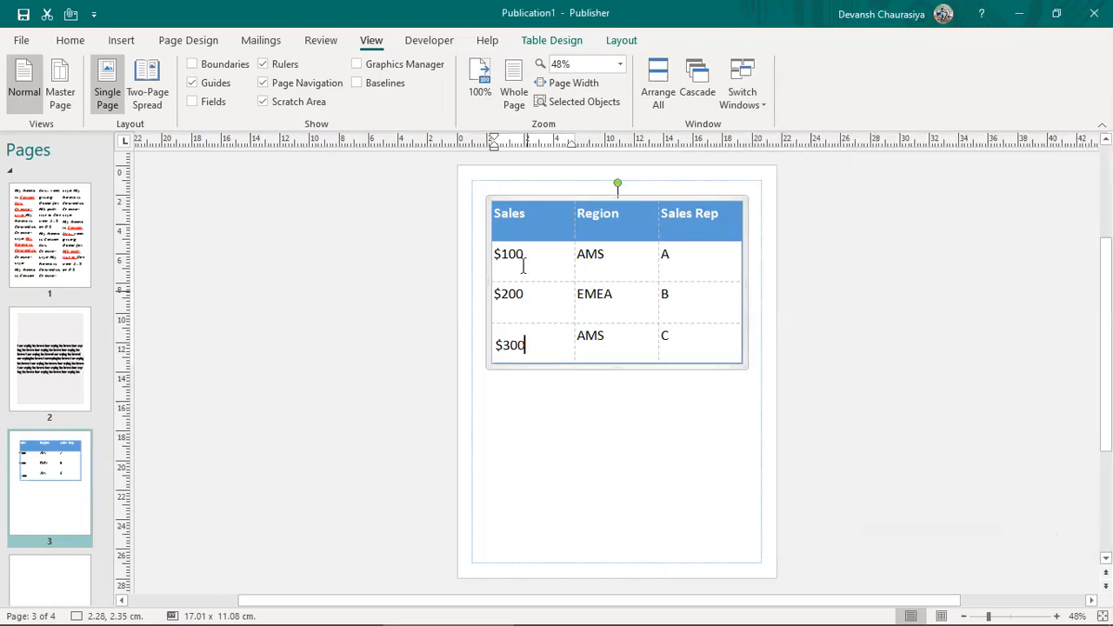
Step: Give all sales table cells Middle vertical alignment and 1 cm margins
mouse_move(503, 215)
mouse_down()
mouse_move(654, 270)
mouse_move(740, 339)
mouse_up()
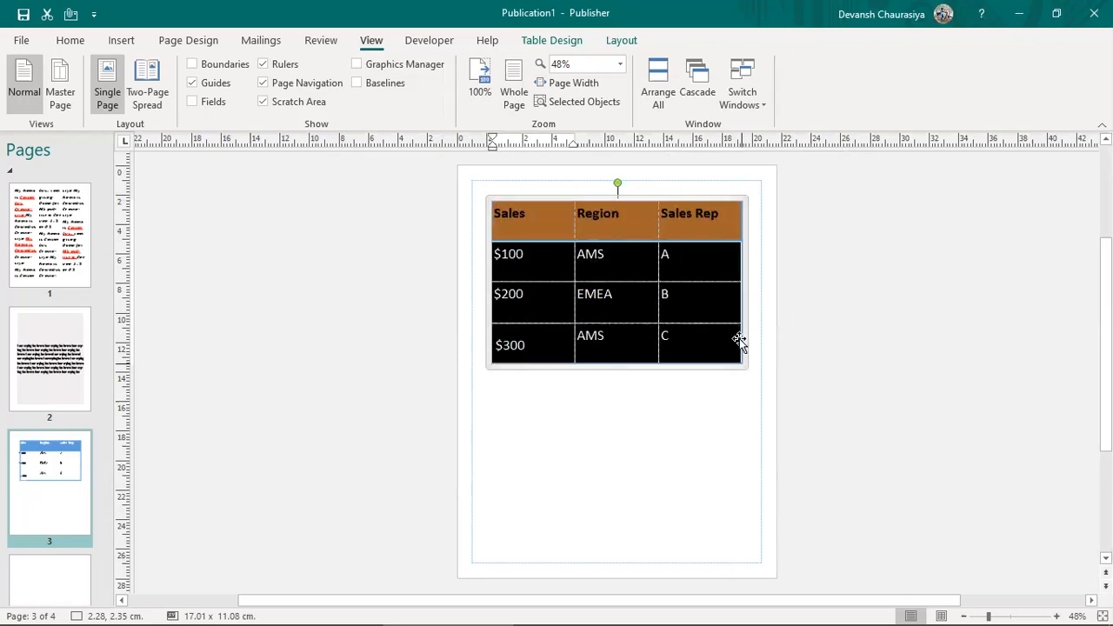
right_click(574, 311)
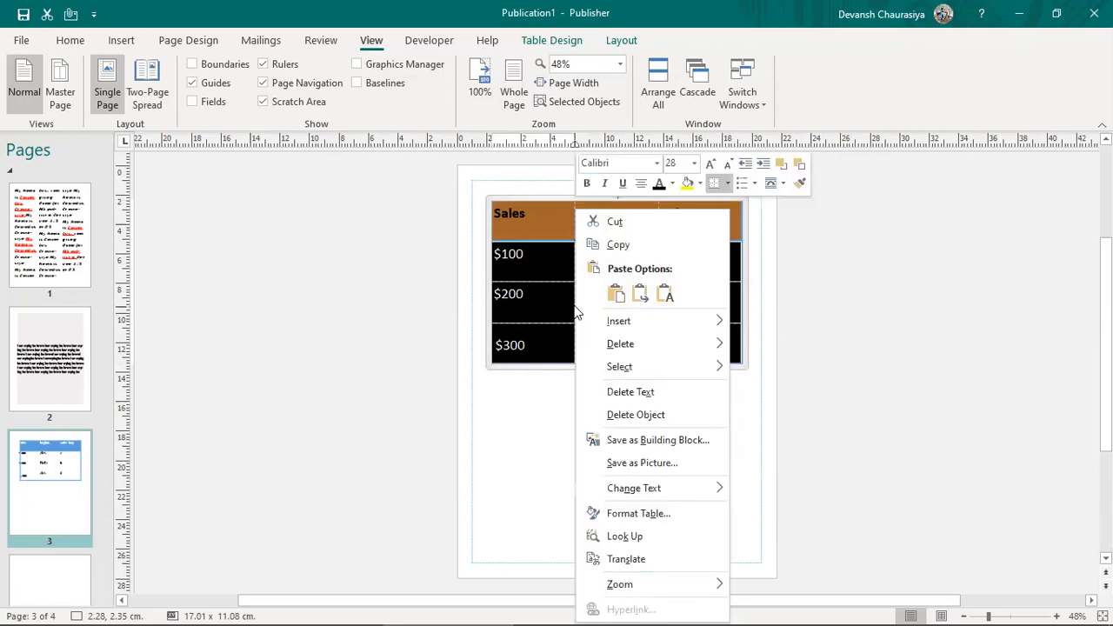
click(642, 513)
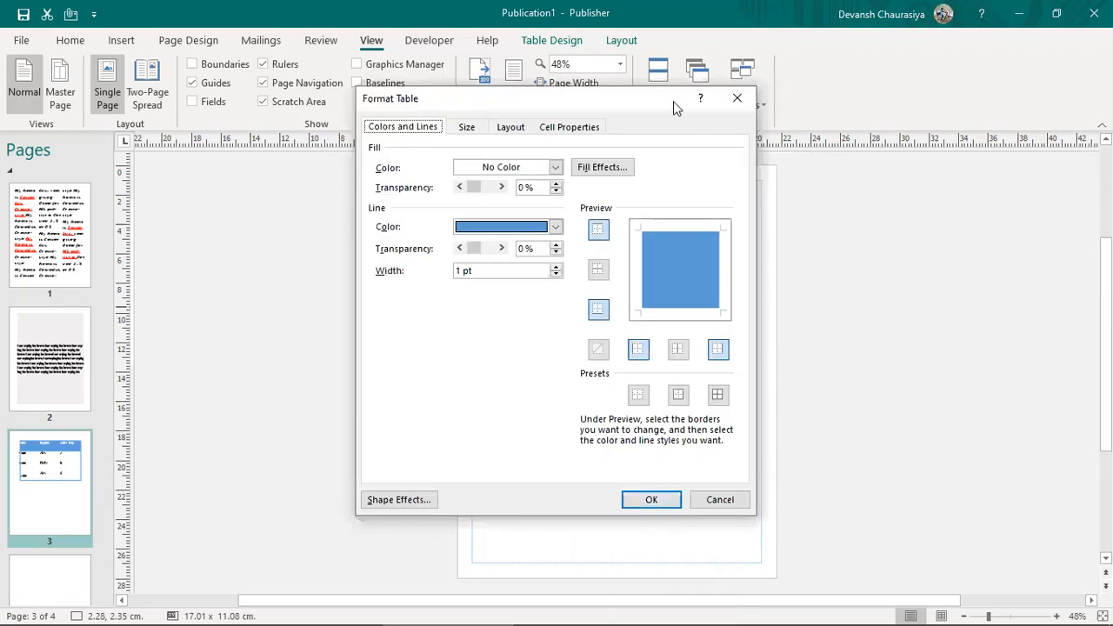
click(563, 129)
drag(598, 102, 949, 109)
click(866, 167)
click(838, 194)
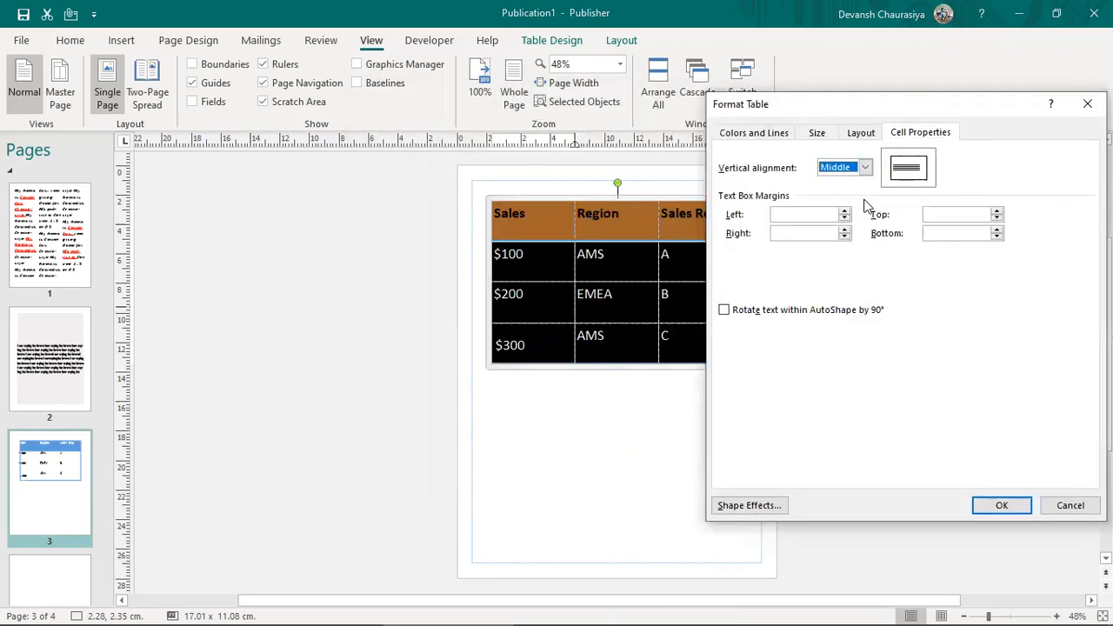
click(795, 214)
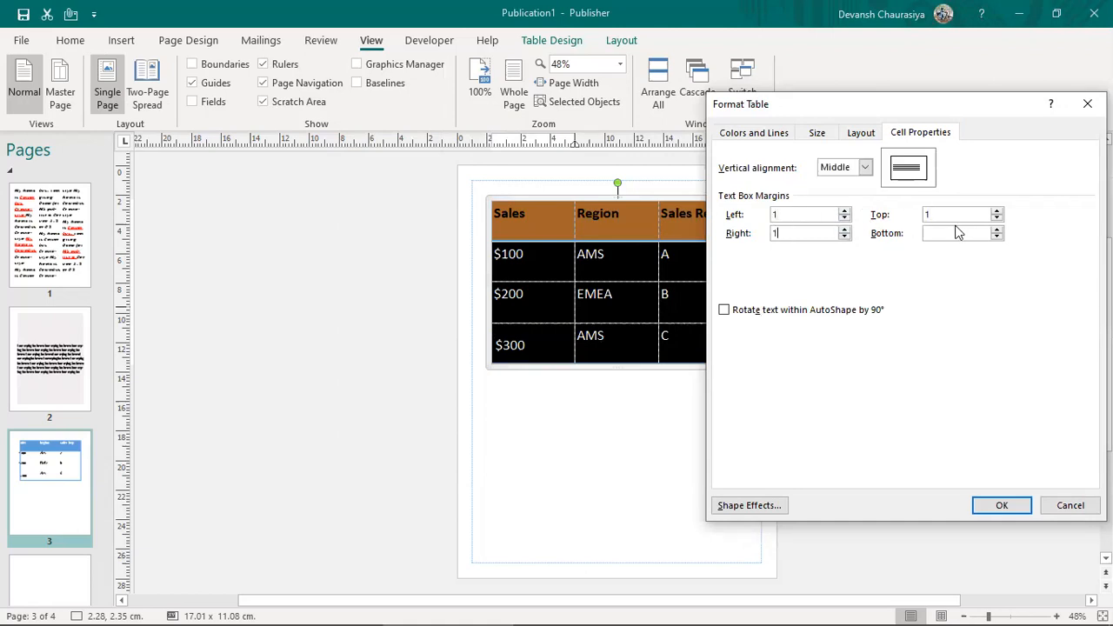
text(1)
click(1002, 505)
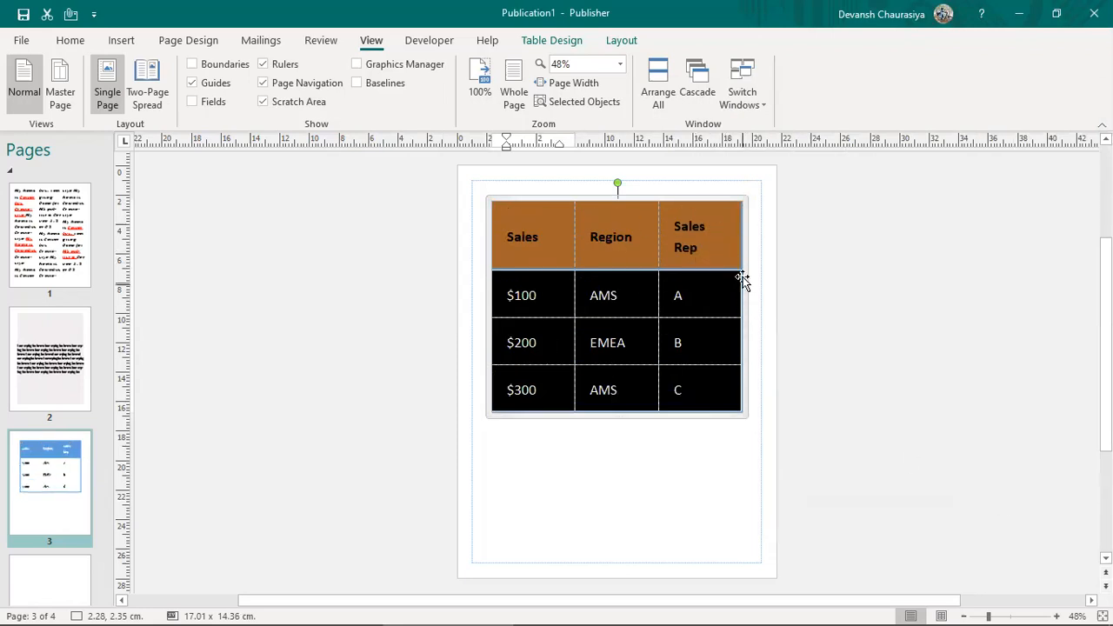
Step: Narrow the Region column, widen the table to 17.72 cm, and select the header row
click(656, 242)
drag(657, 242, 650, 247)
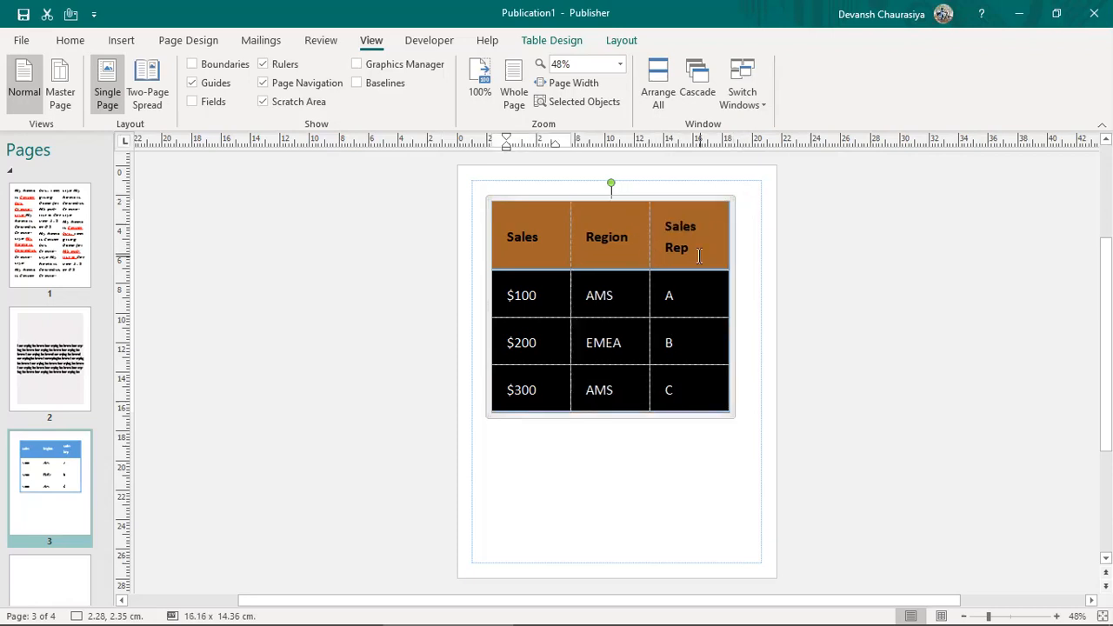
drag(728, 256, 753, 255)
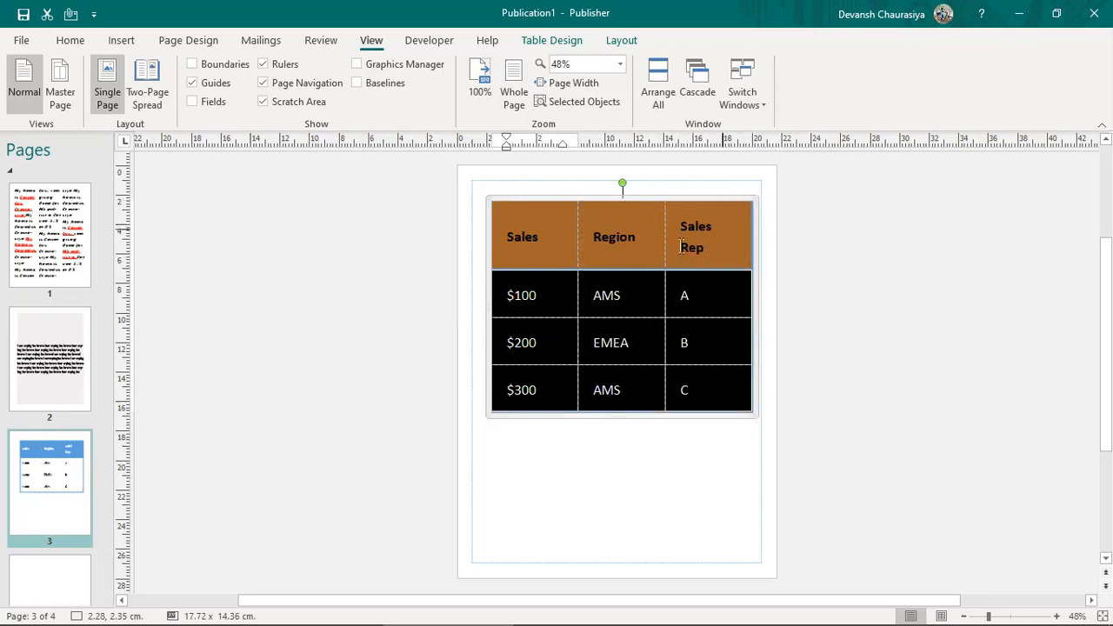
click(796, 316)
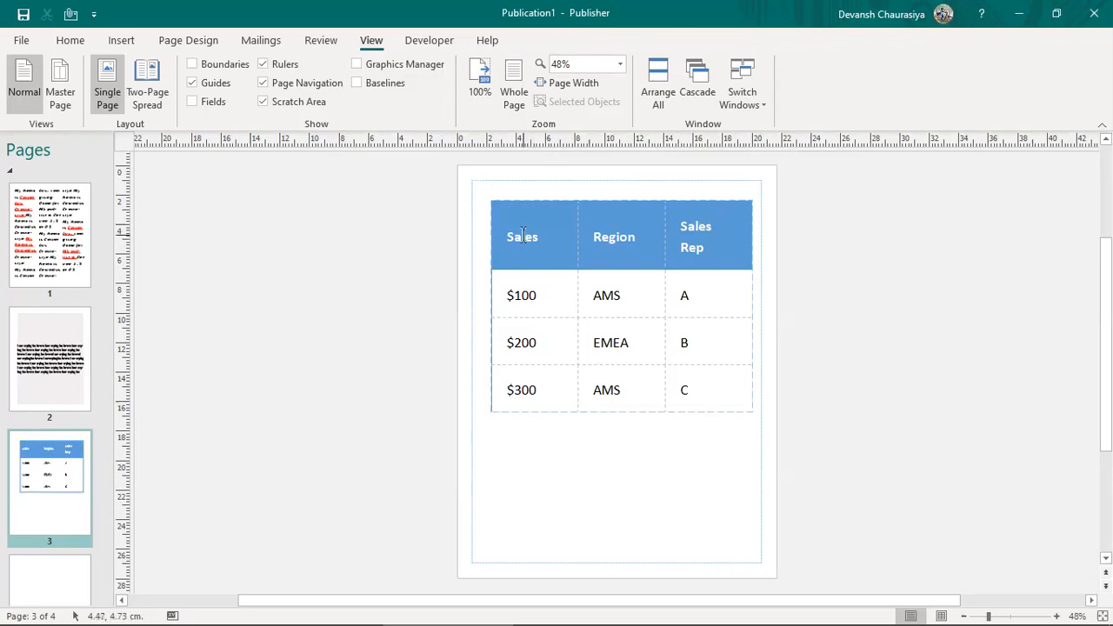
drag(522, 252, 711, 241)
Step: Try rotating the header row text by 90°, then undo to keep it horizontal
right_click(681, 242)
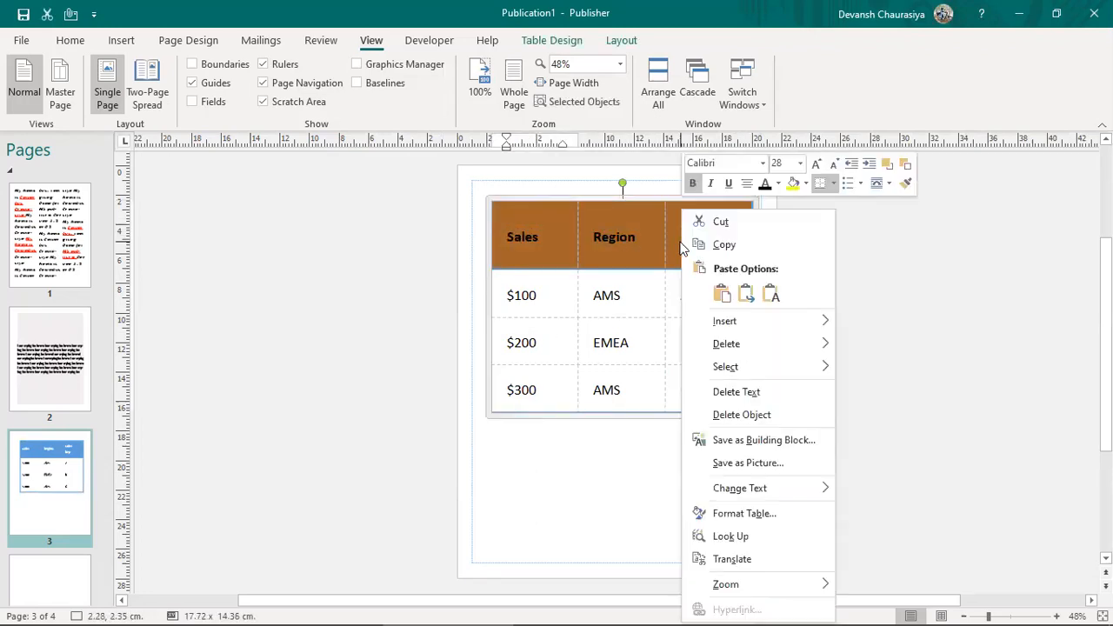
click(726, 518)
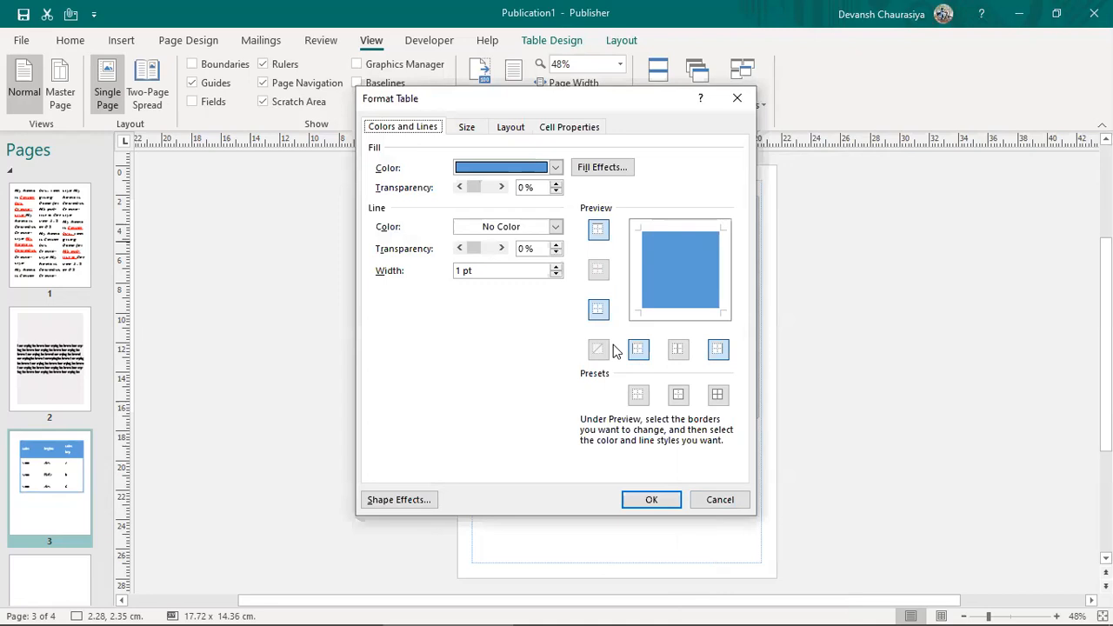
click(579, 127)
click(373, 305)
drag(592, 111, 999, 76)
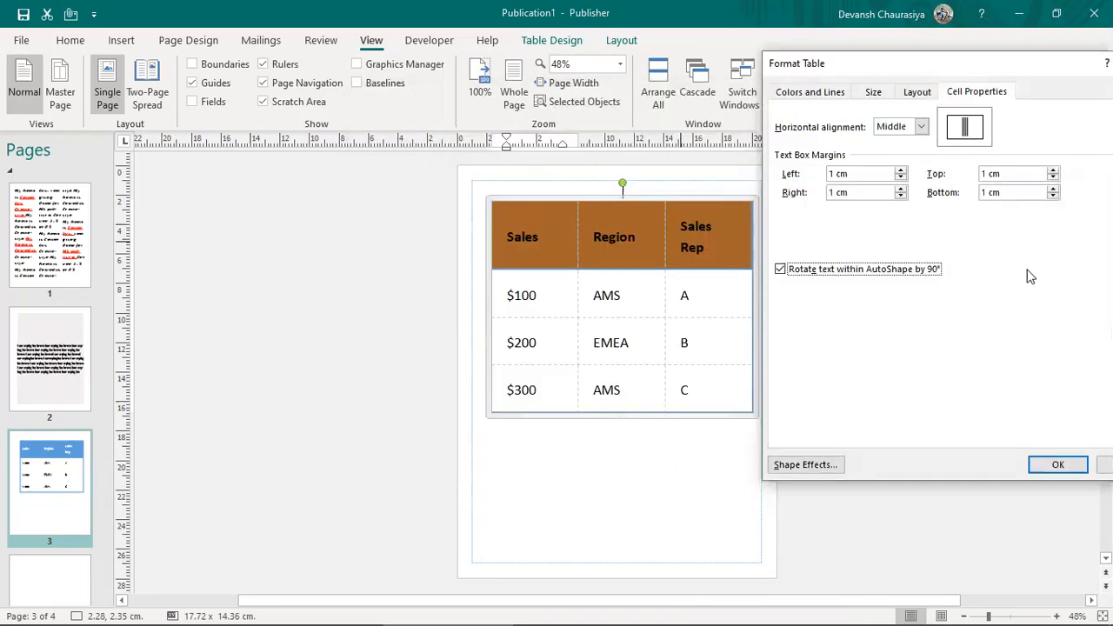
click(1048, 467)
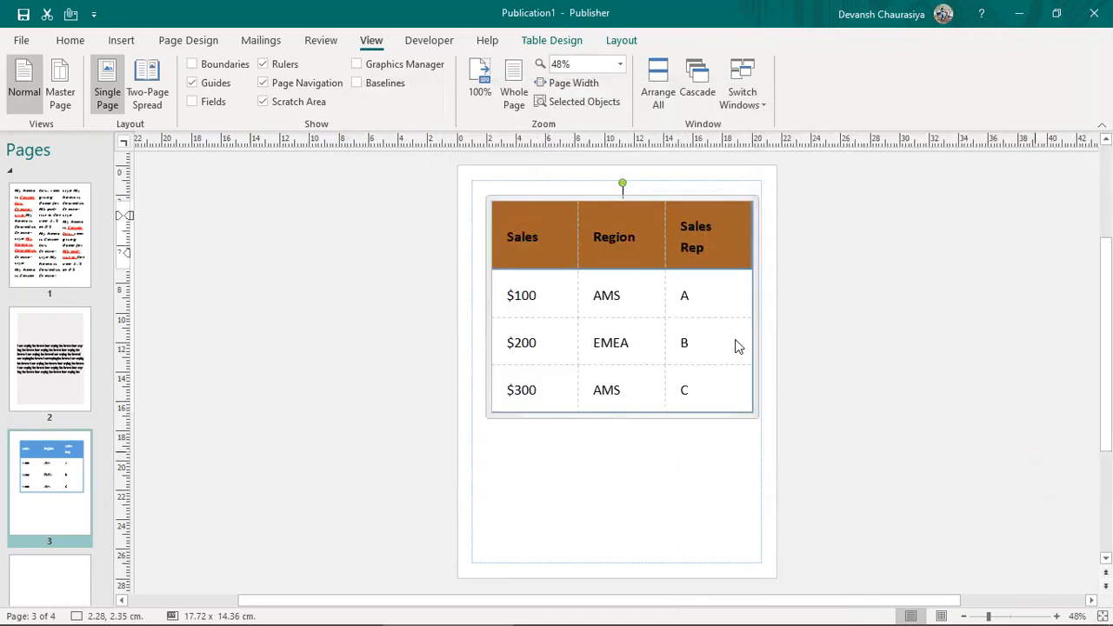
click(537, 235)
drag(573, 228, 570, 228)
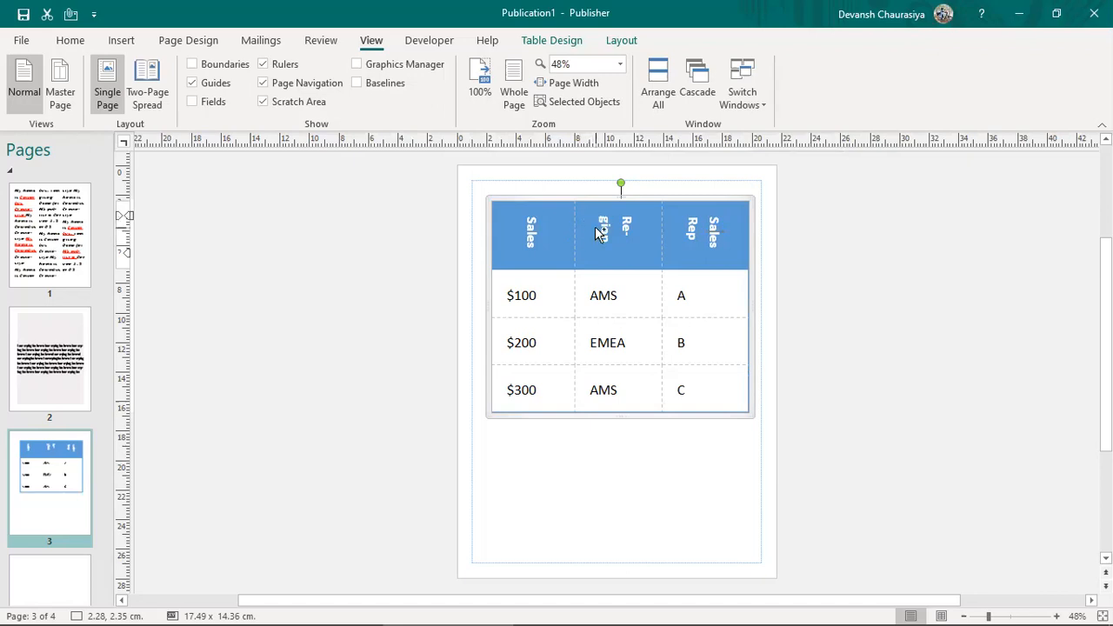
key(ctrl+z)
key(ctrl+z)
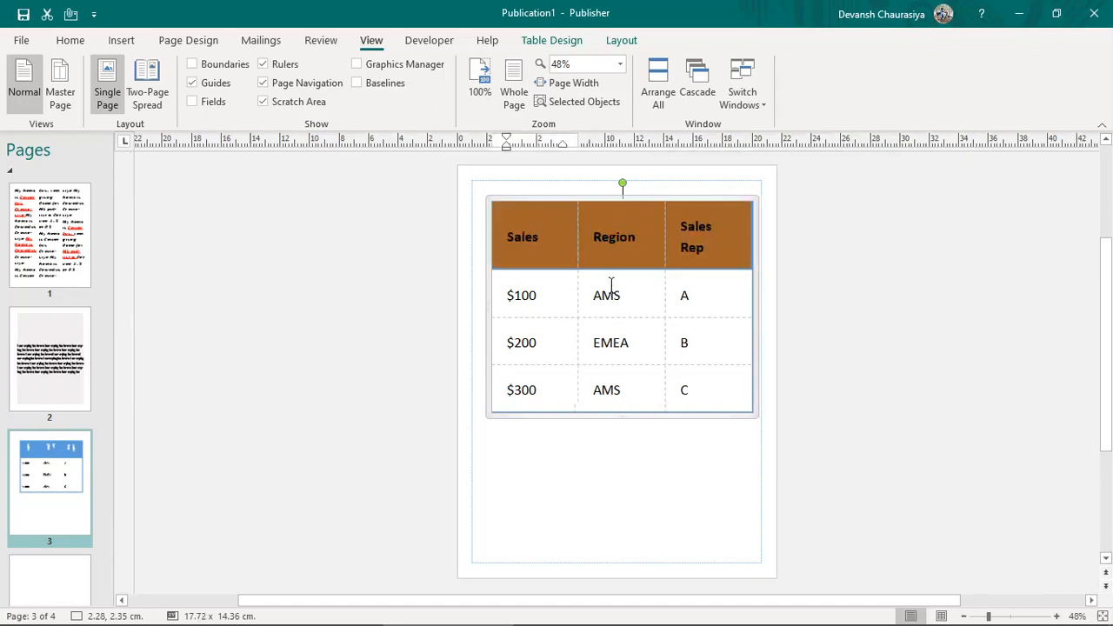
click(847, 365)
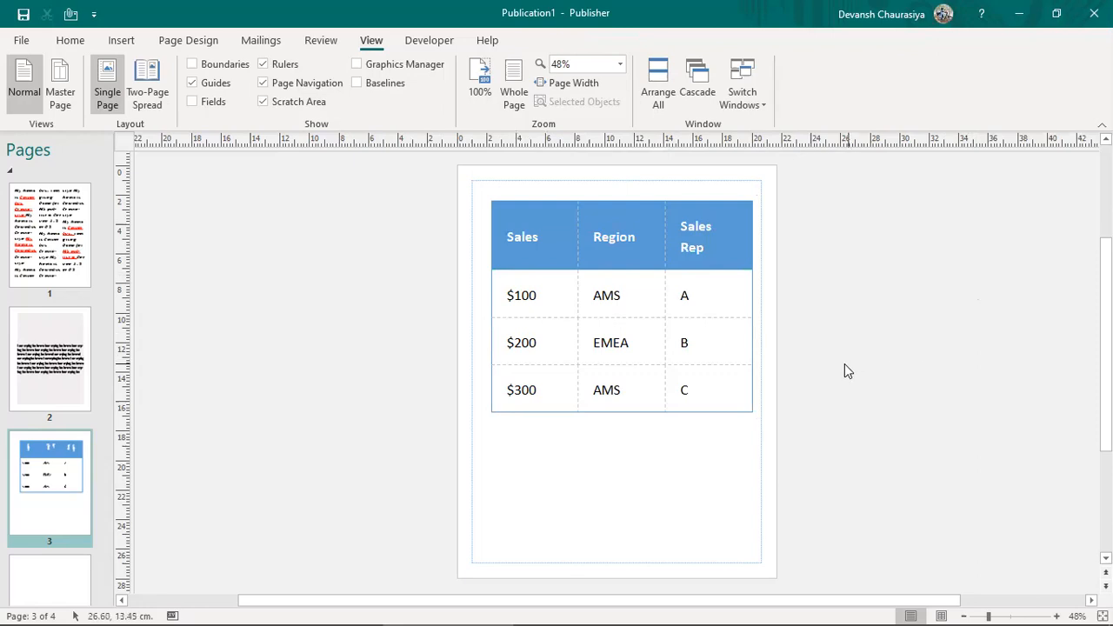
Step: After checking the Word notes, move the table up-left and shorten its frame to 10.83 cm
key(alt+Tab)
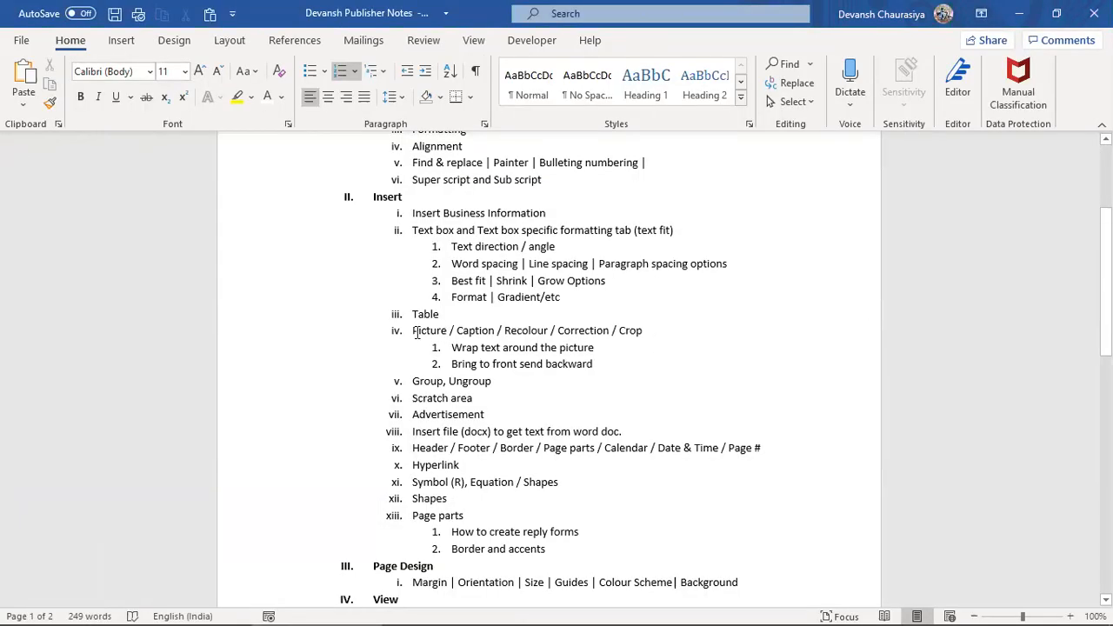
drag(416, 333, 645, 333)
key(alt+Tab)
click(611, 396)
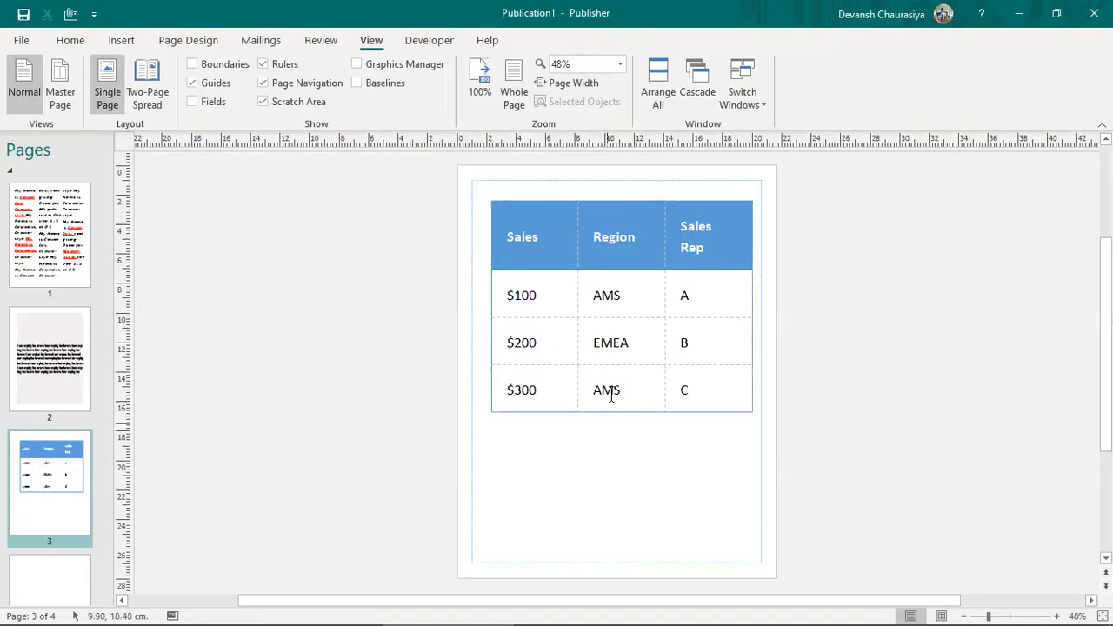
drag(593, 198, 587, 185)
drag(616, 402, 620, 349)
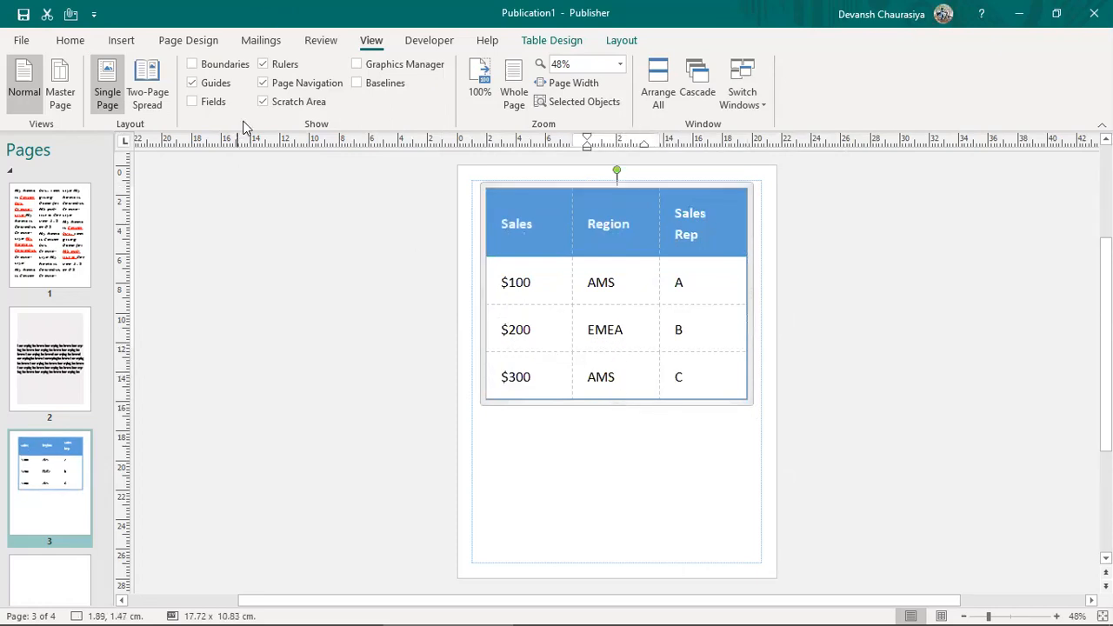
Step: Insert the two-panel office meme image (104726966) from Saved Pictures onto page 3
click(129, 42)
click(155, 87)
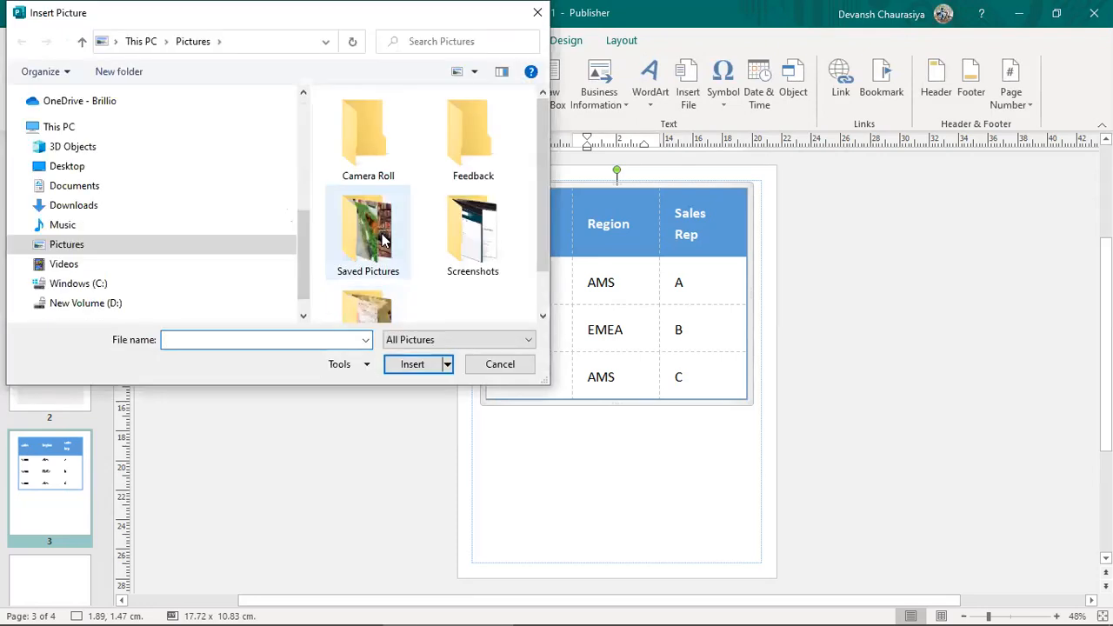
scroll(385, 261, down, 1)
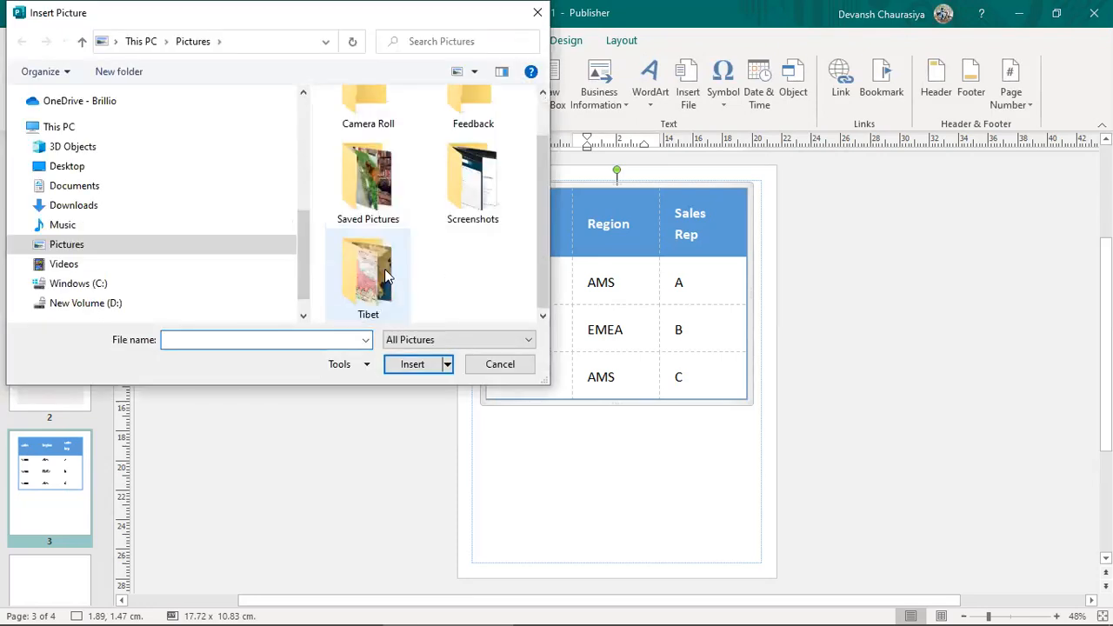
double_click(383, 187)
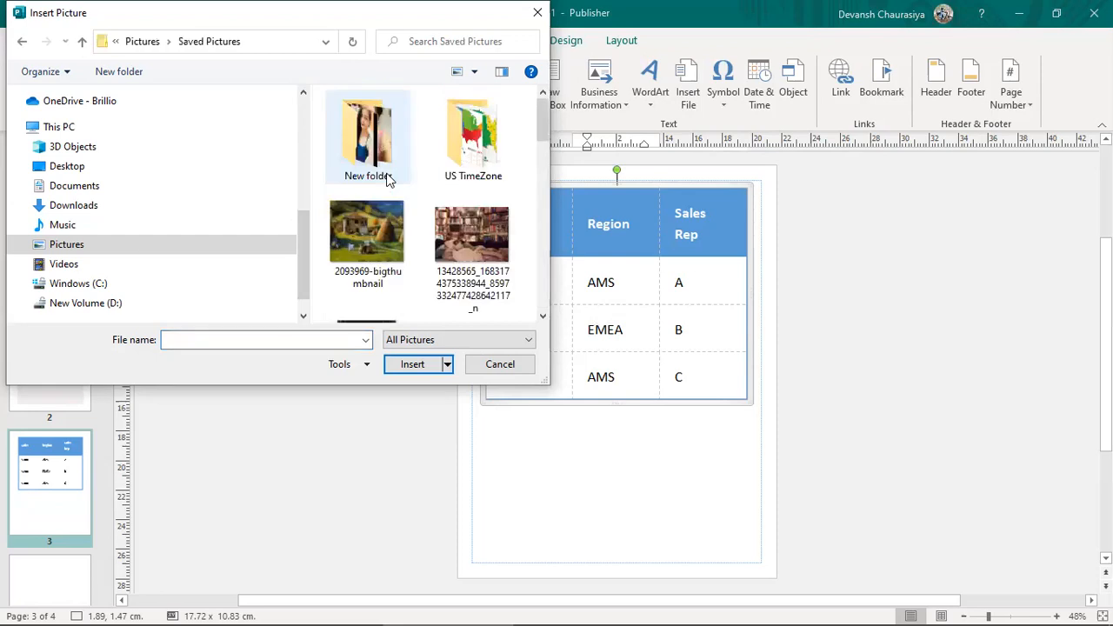
click(461, 248)
scroll(461, 253, down, 5)
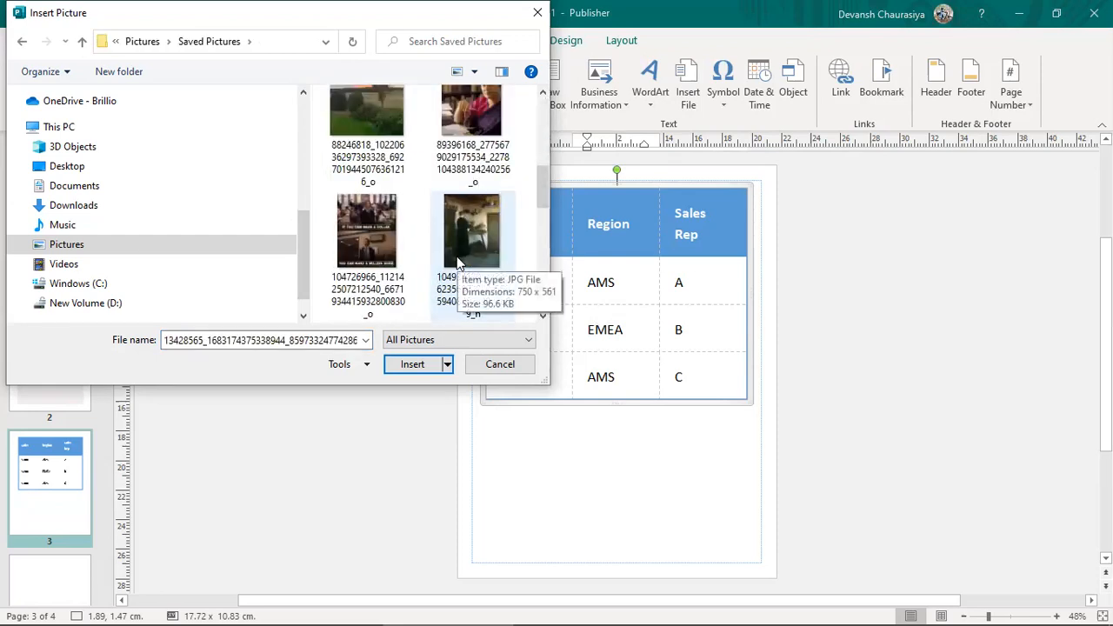
click(386, 245)
double_click(384, 233)
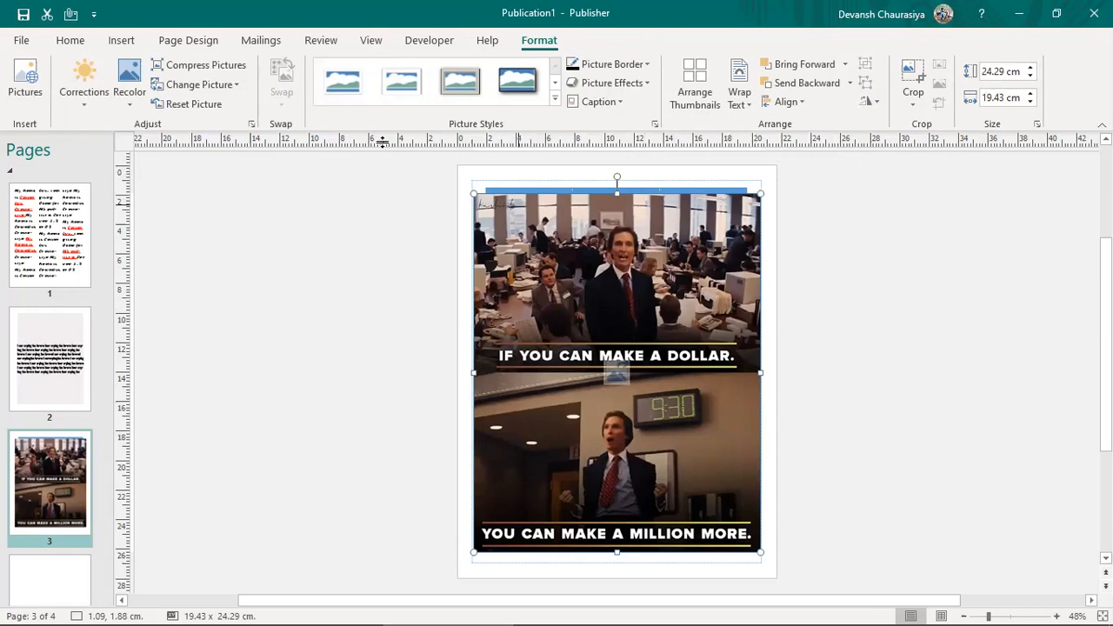
click(122, 41)
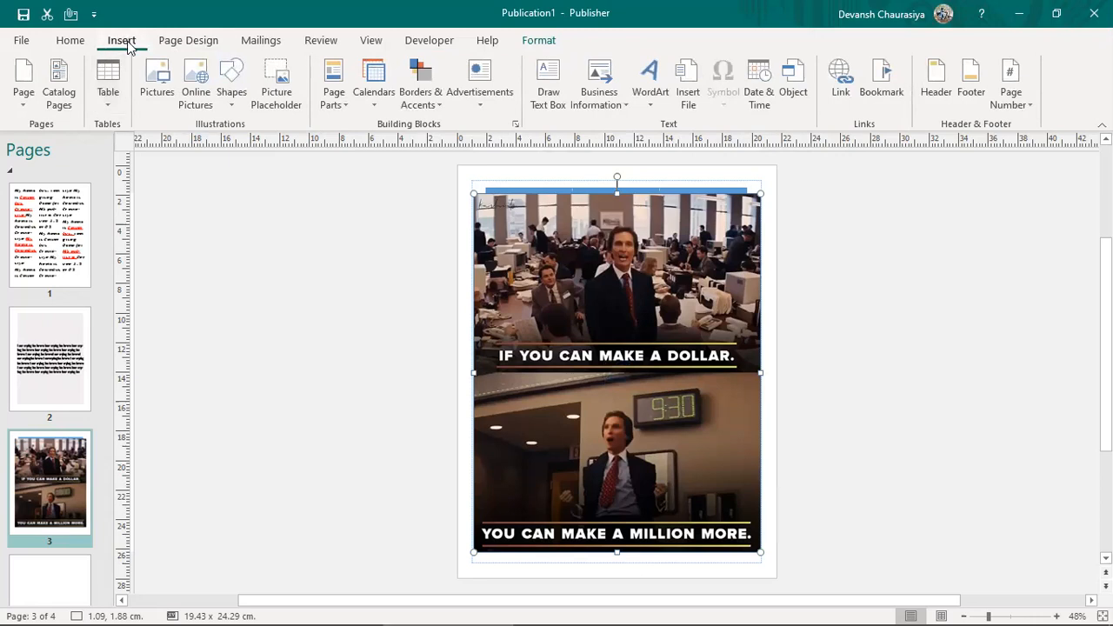
click(161, 80)
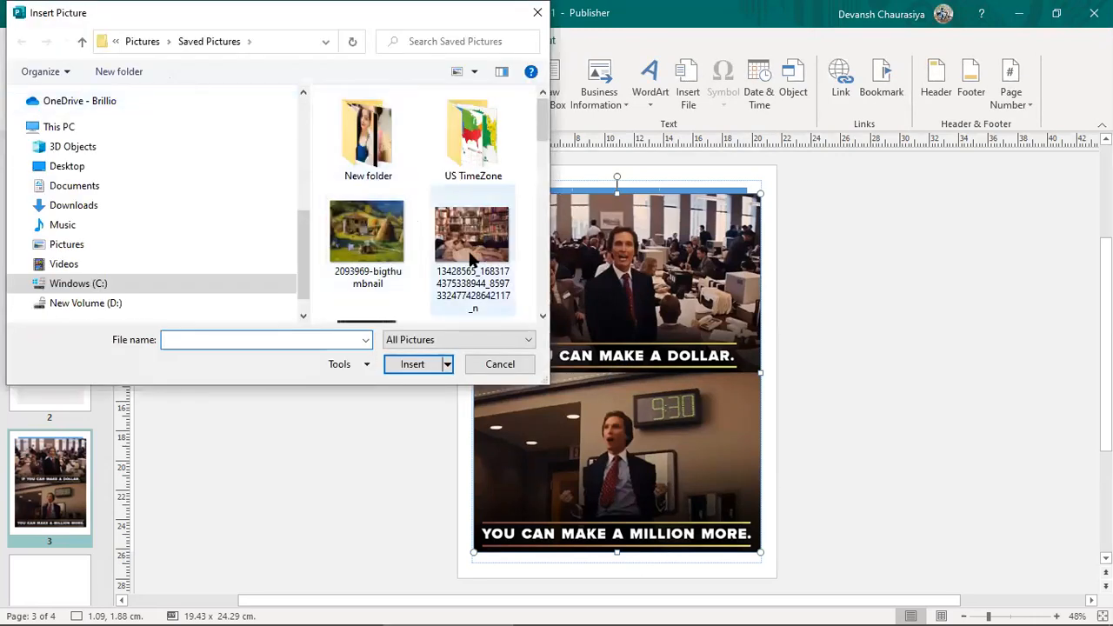
click(500, 365)
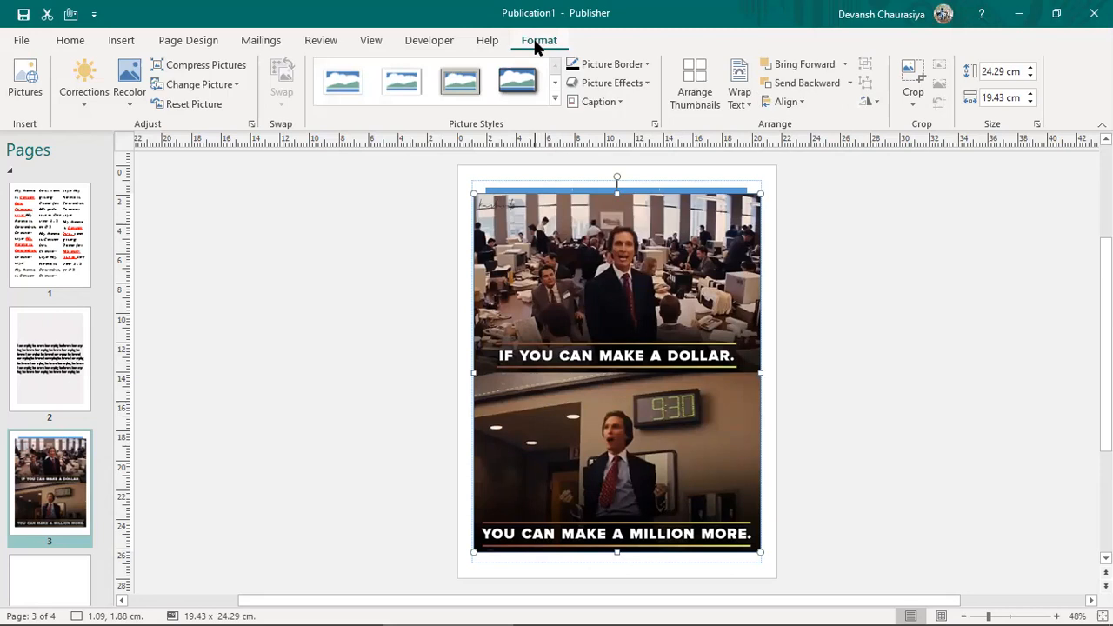
Step: Test sending the picture behind the table and back, and try a brightness correction, undone
click(789, 86)
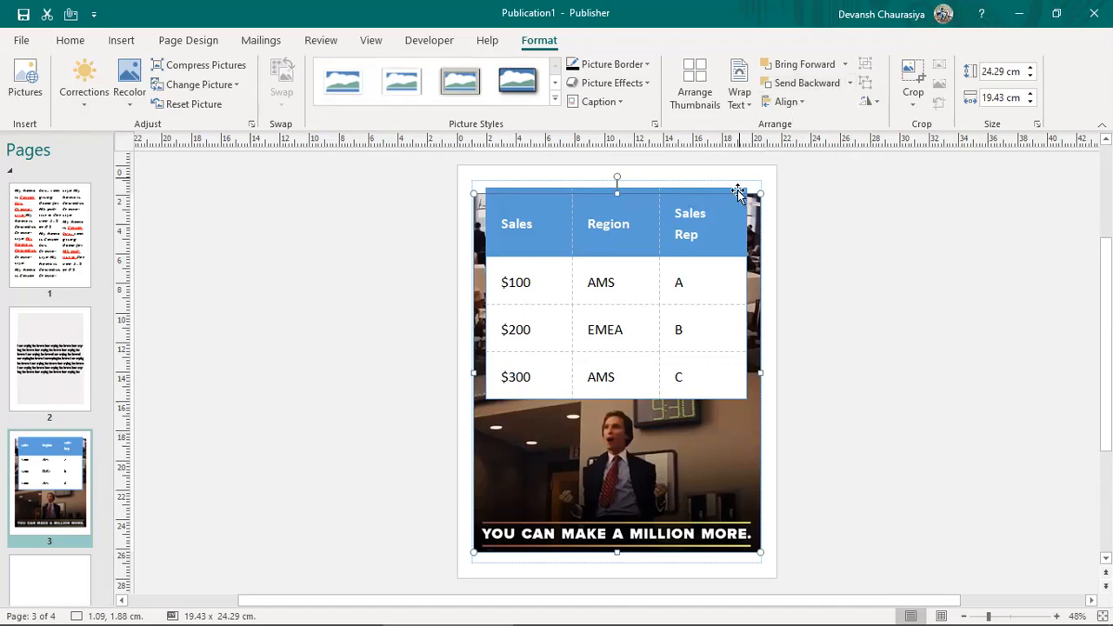
click(803, 66)
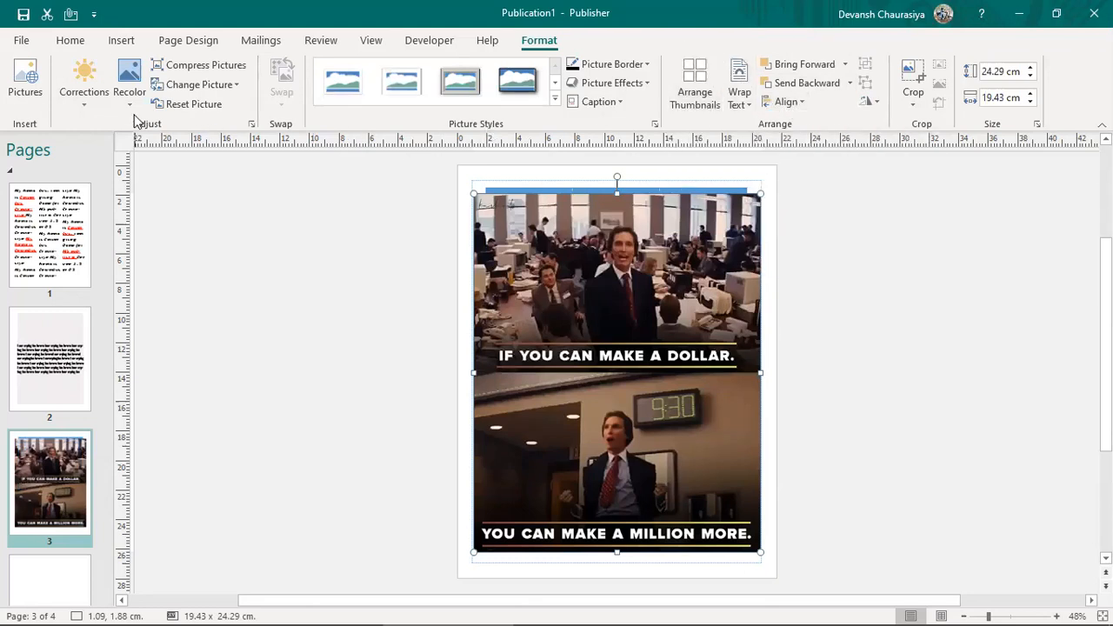
click(84, 107)
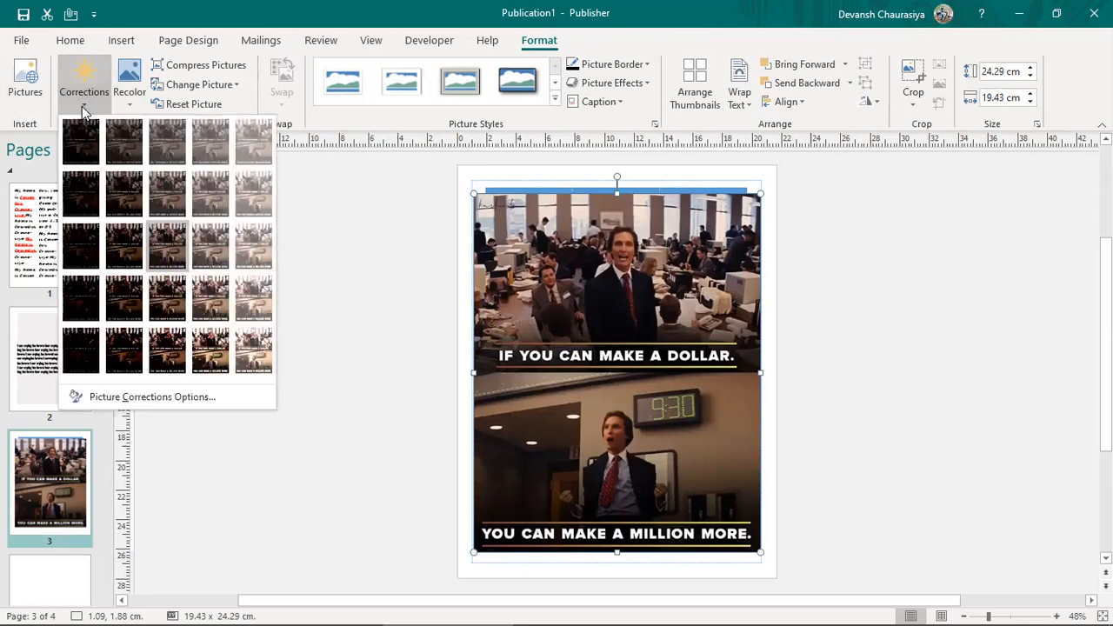
click(256, 157)
click(244, 179)
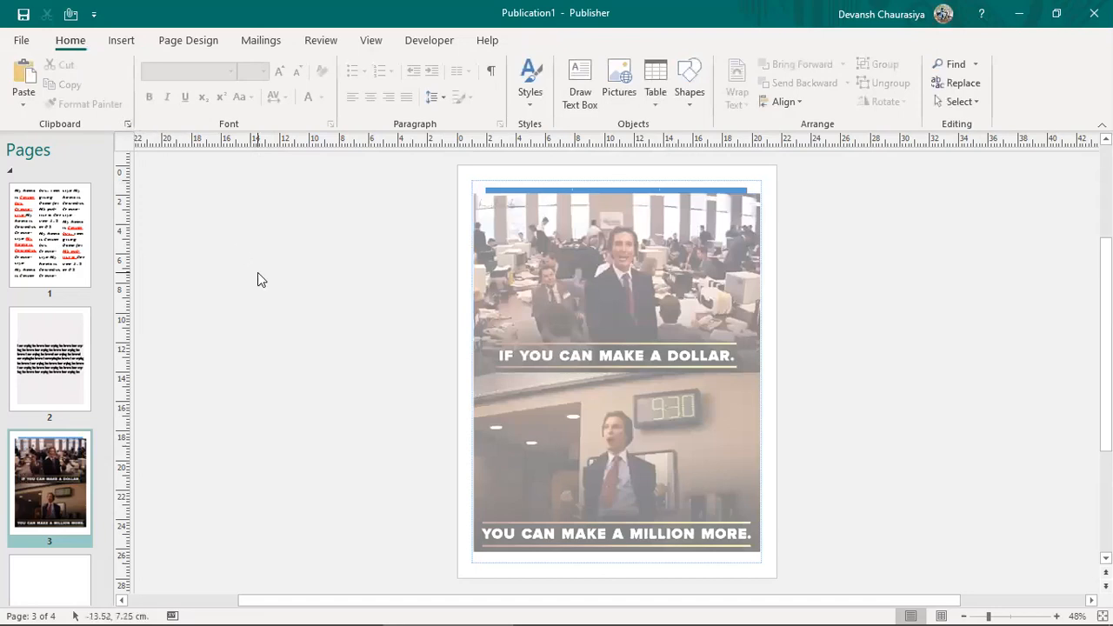
key(ctrl+z)
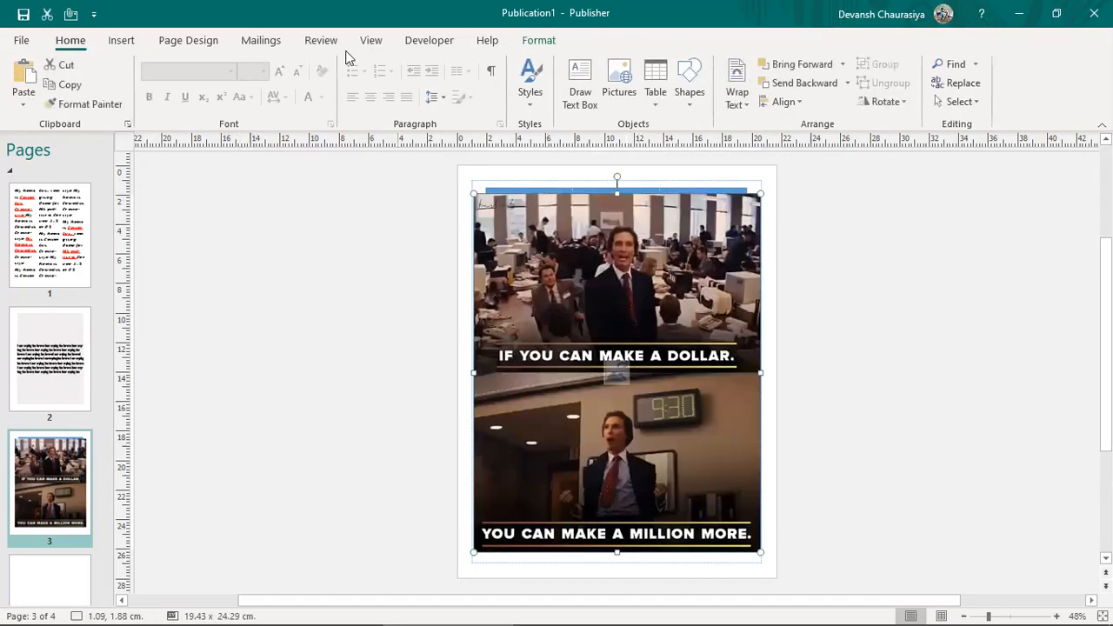
Step: Apply a brighter correction preset, then try and undo a light blue washout recolour
click(539, 41)
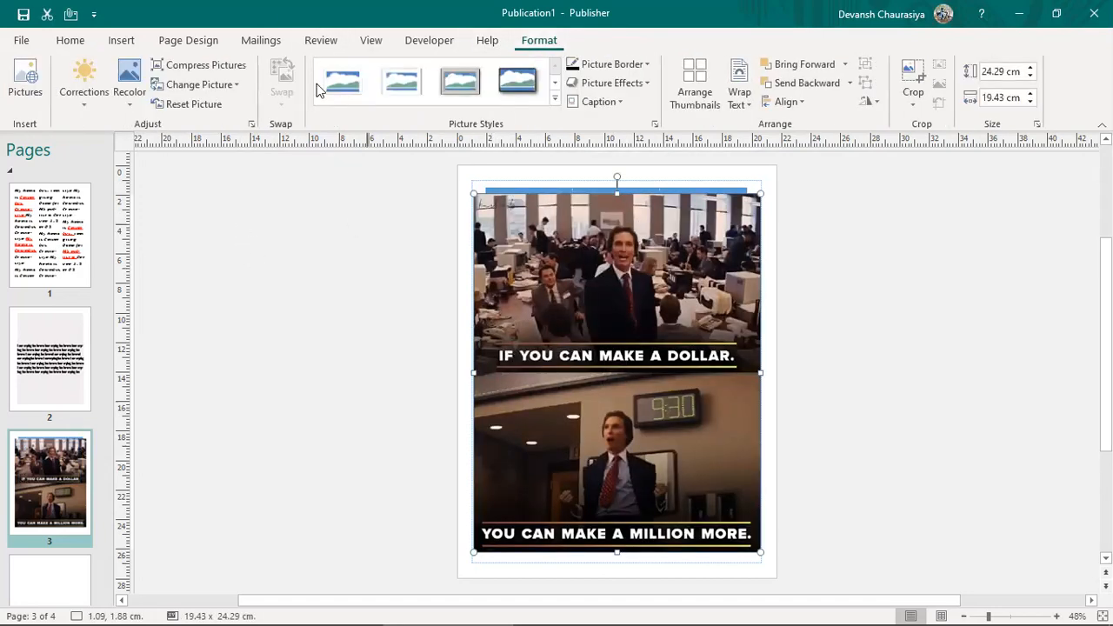
click(83, 97)
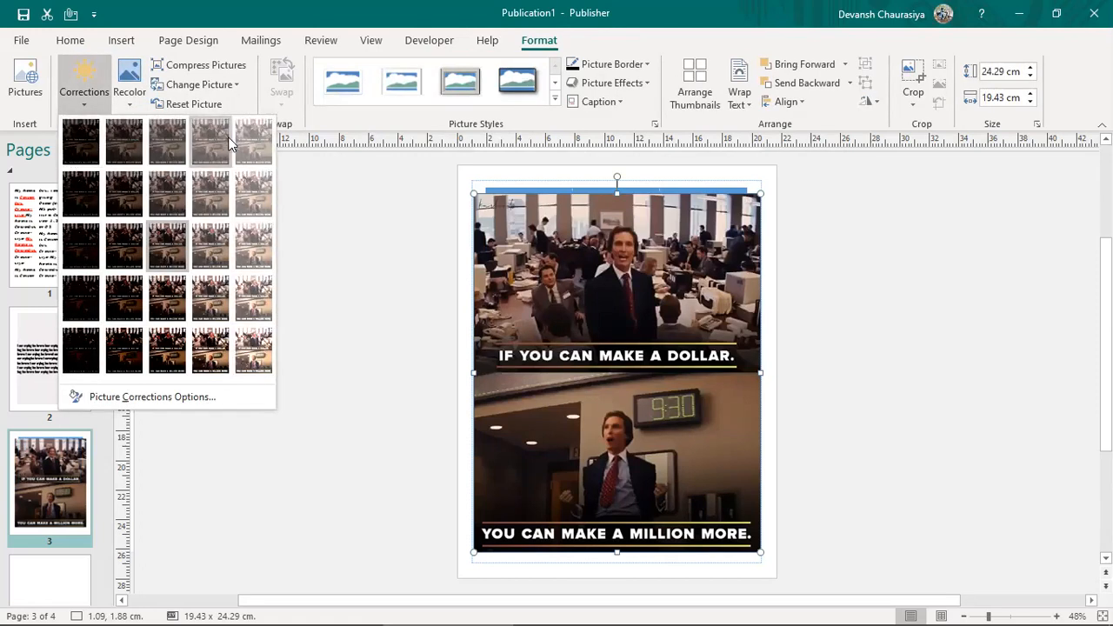
click(218, 297)
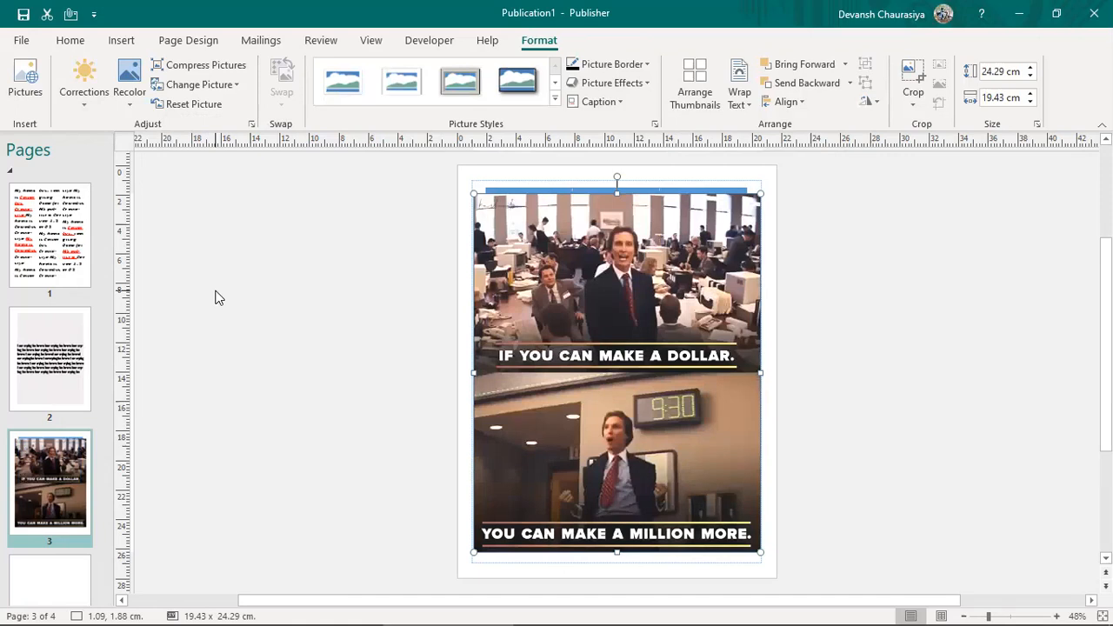
click(129, 94)
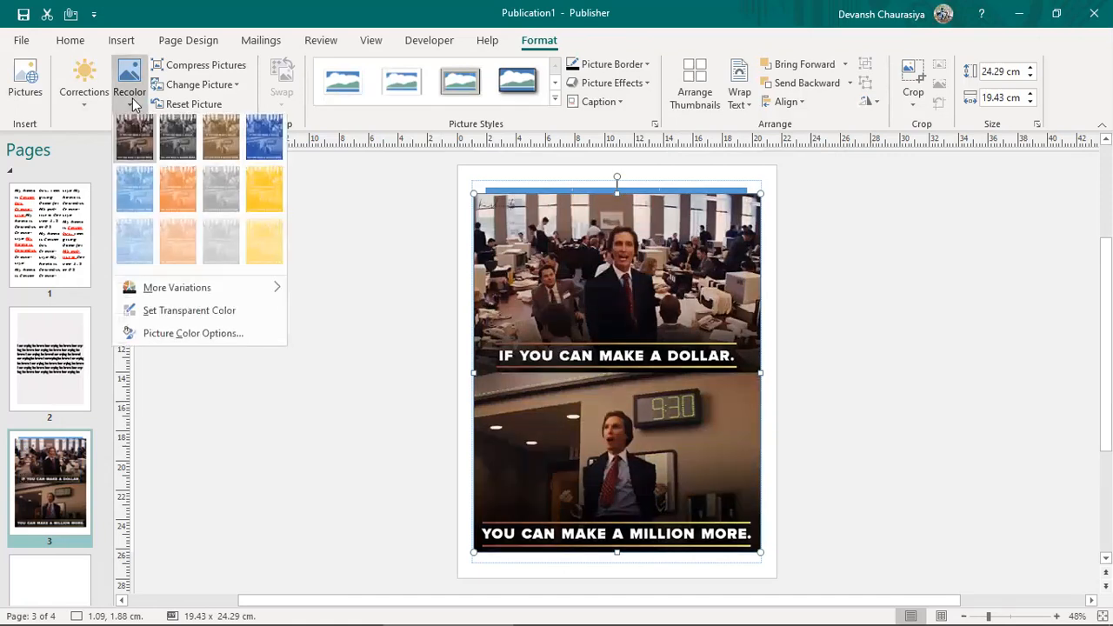
click(138, 253)
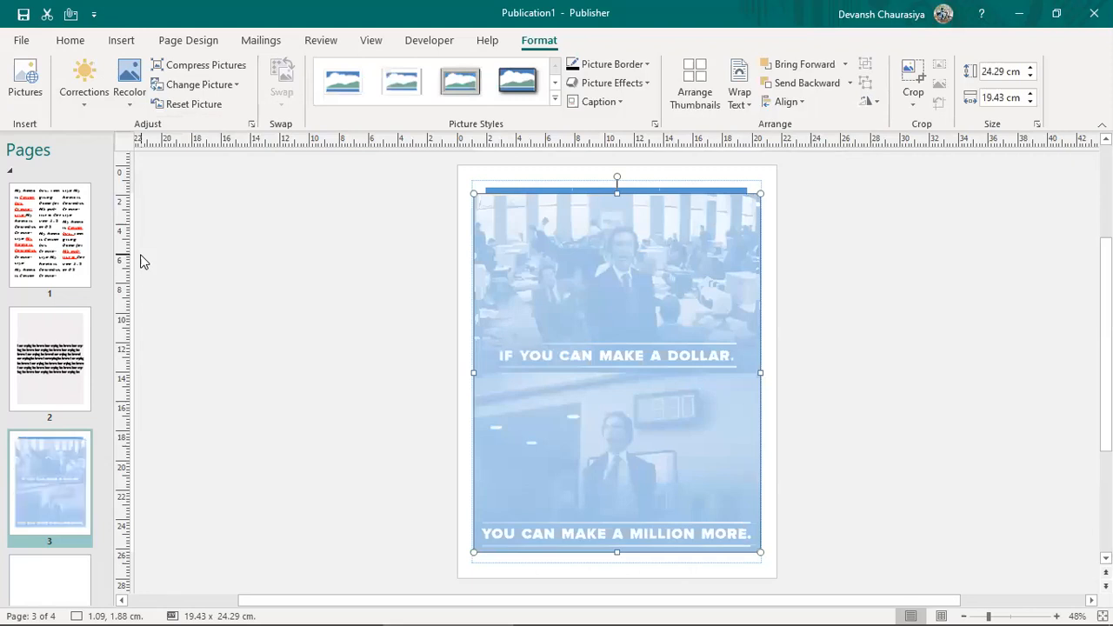
key(ctrl+z)
Step: Test making the picture's dark colour transparent, then undo it and reselect the picture
click(129, 92)
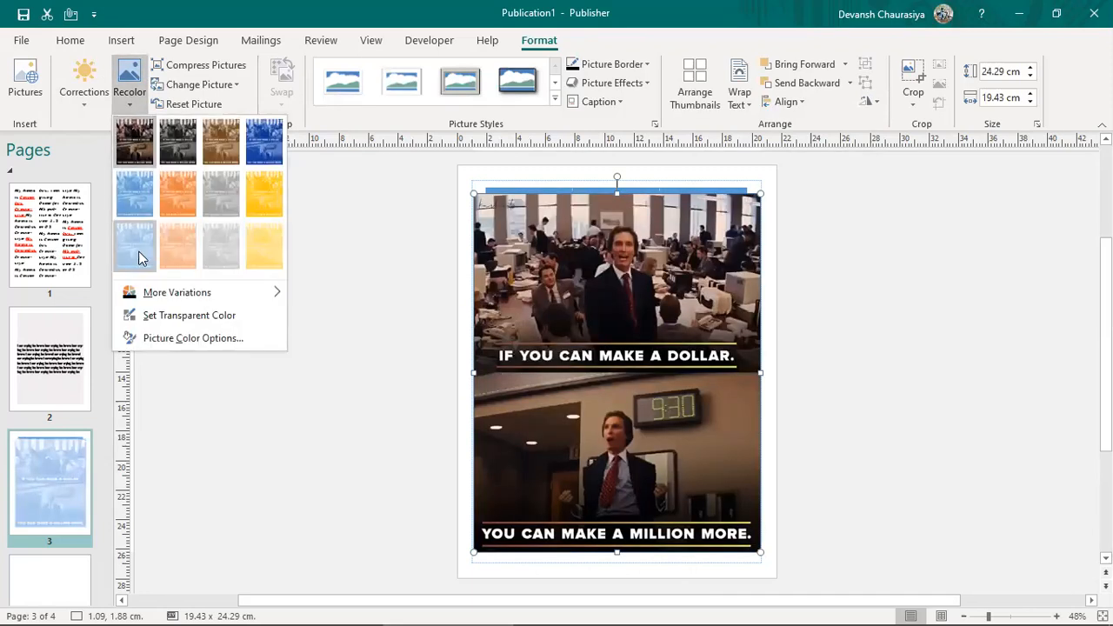
click(191, 317)
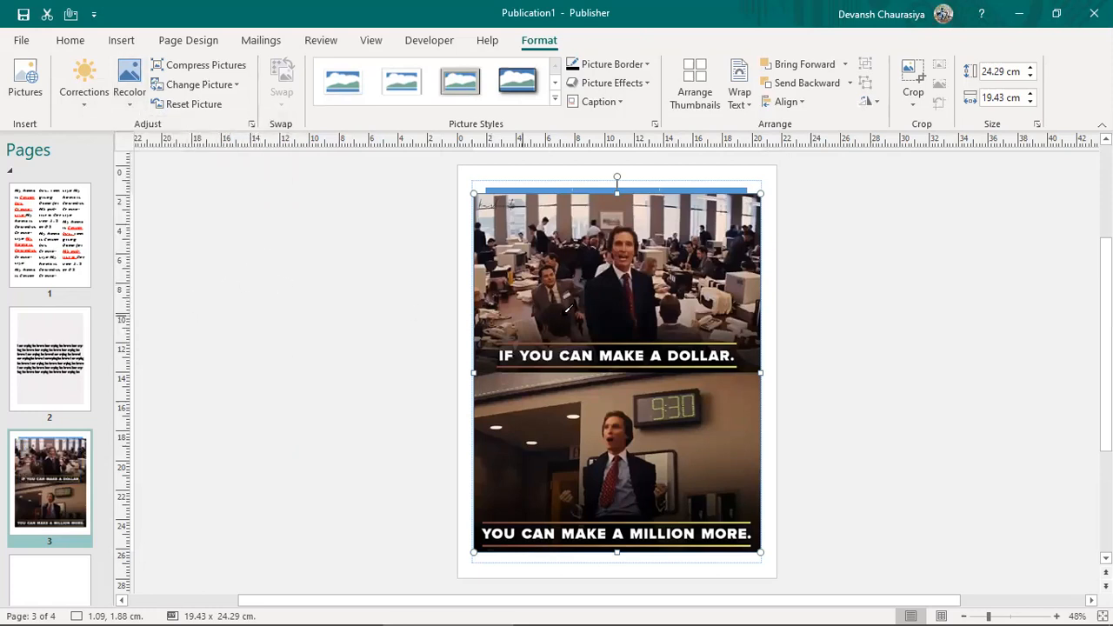
click(607, 288)
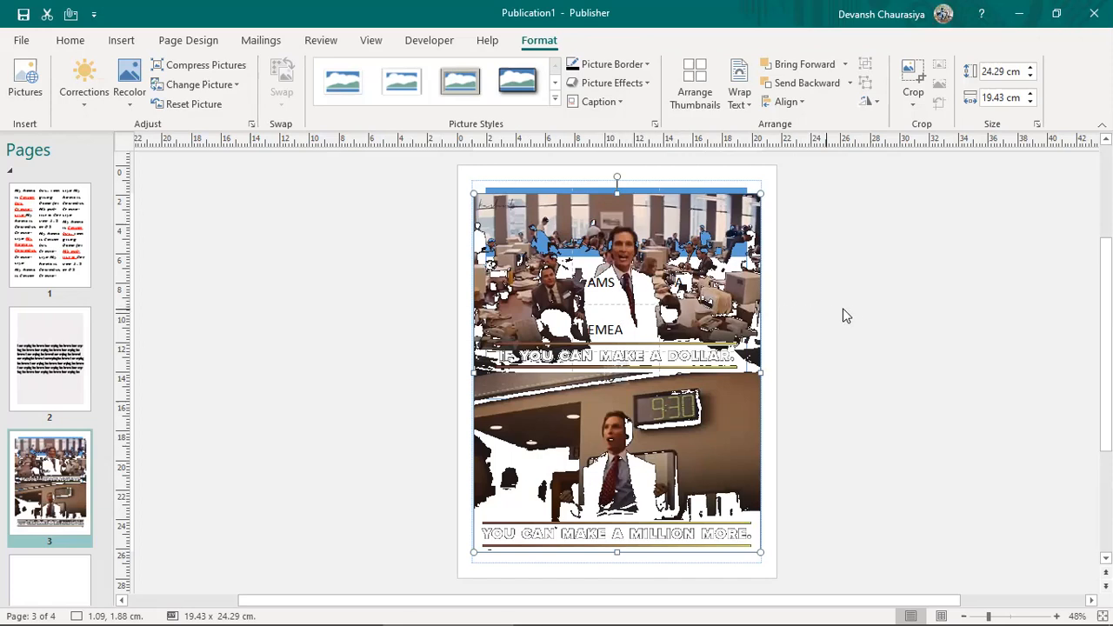
click(852, 376)
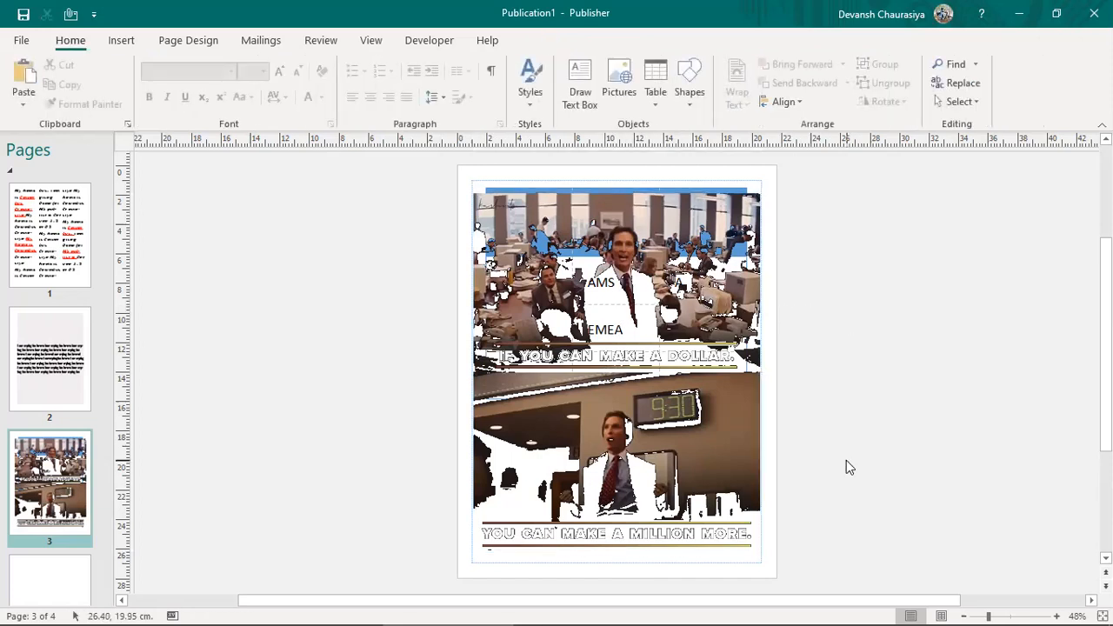
key(ctrl+z)
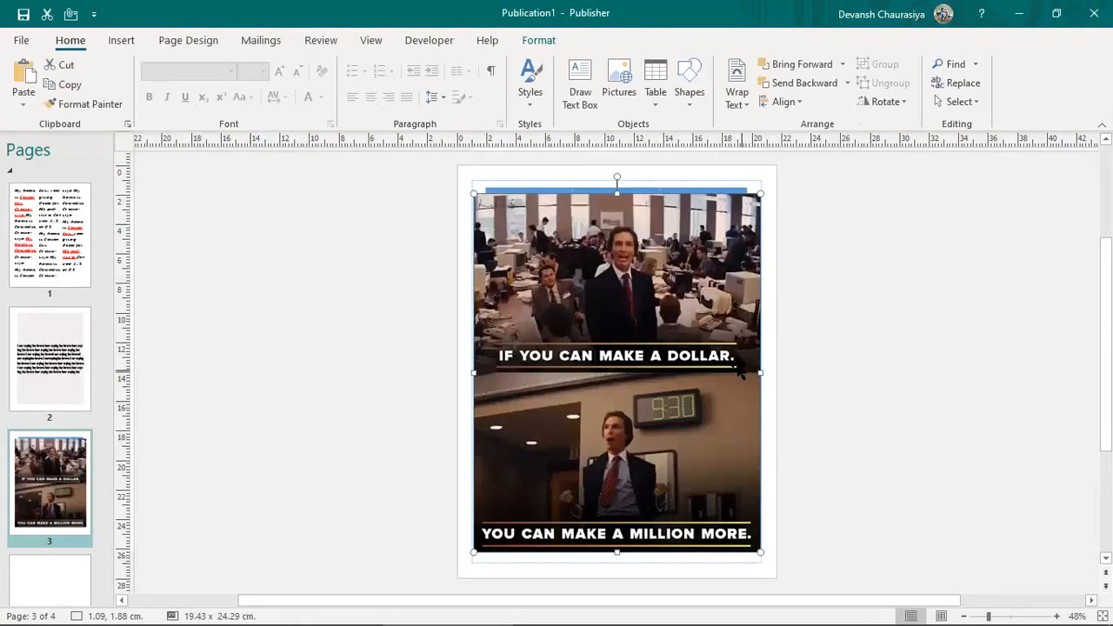
double_click(671, 327)
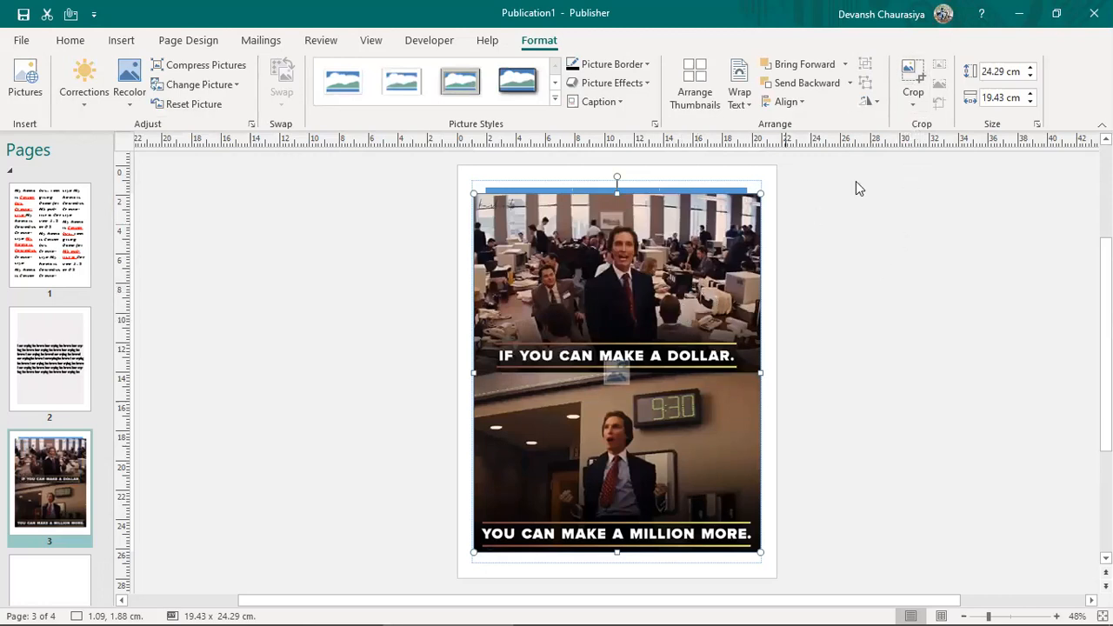
Step: Crop the meme to its top panel at 20.15 × 11.87 cm and drag it under the table
click(913, 77)
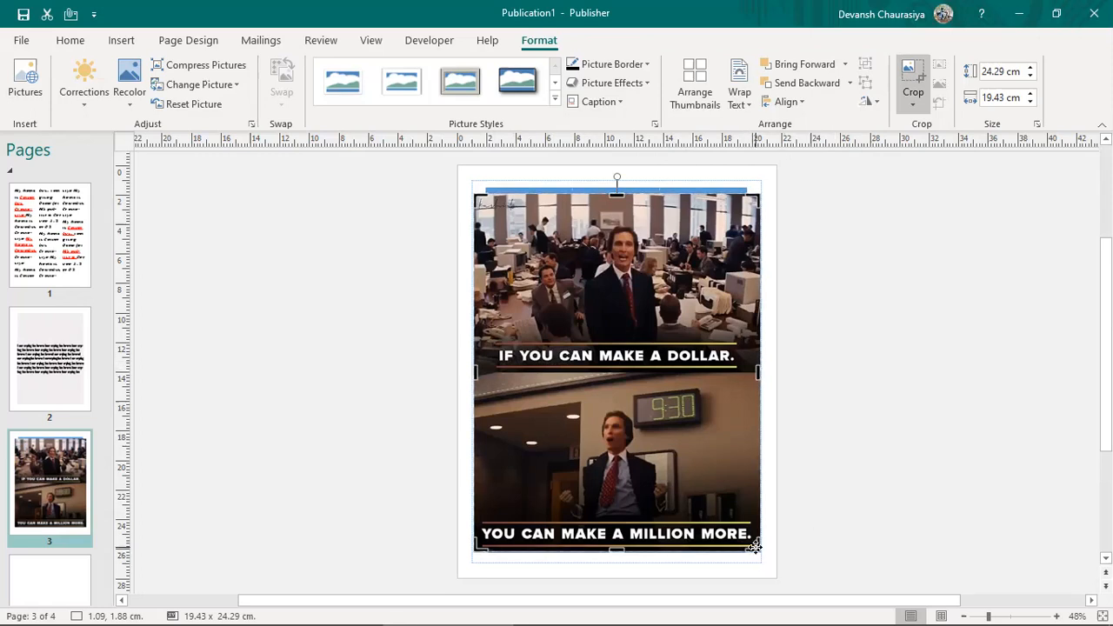
drag(753, 537, 764, 357)
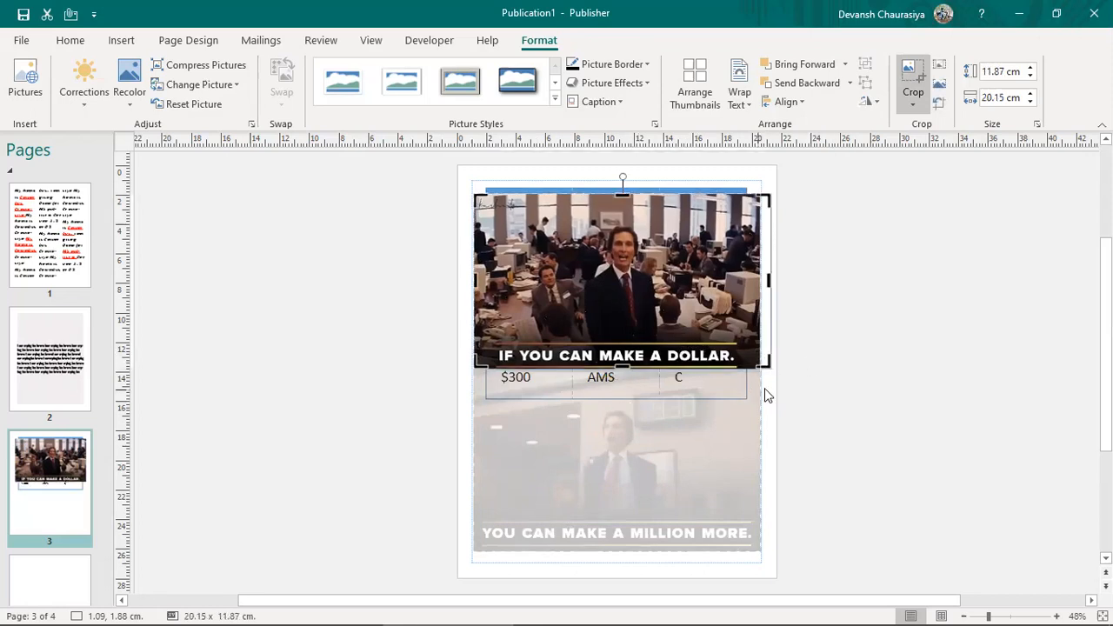
click(817, 376)
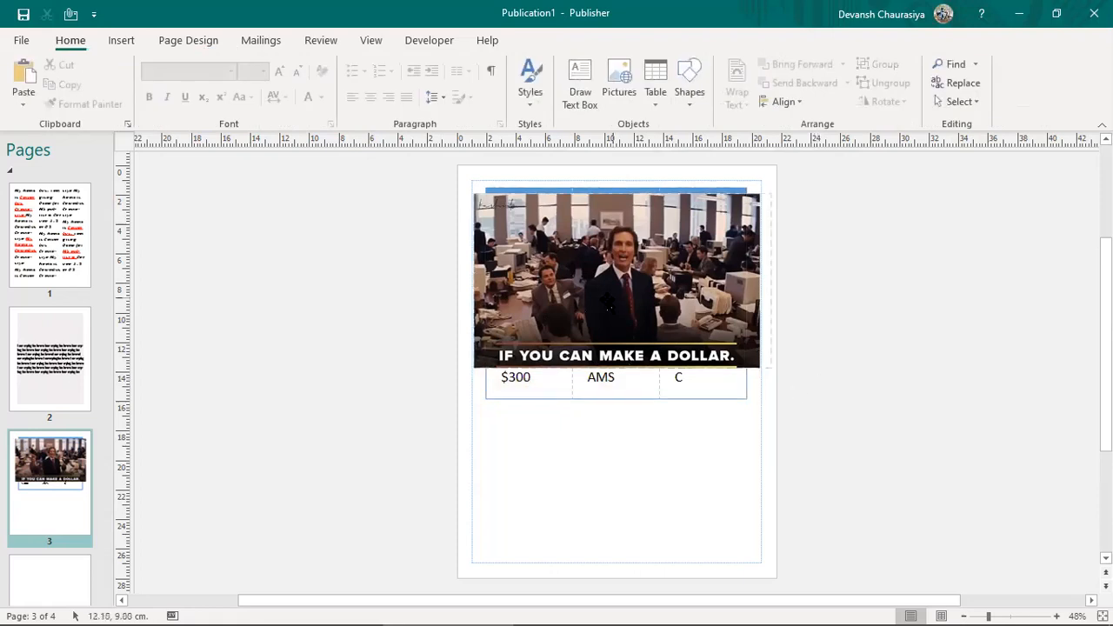
drag(669, 261, 668, 455)
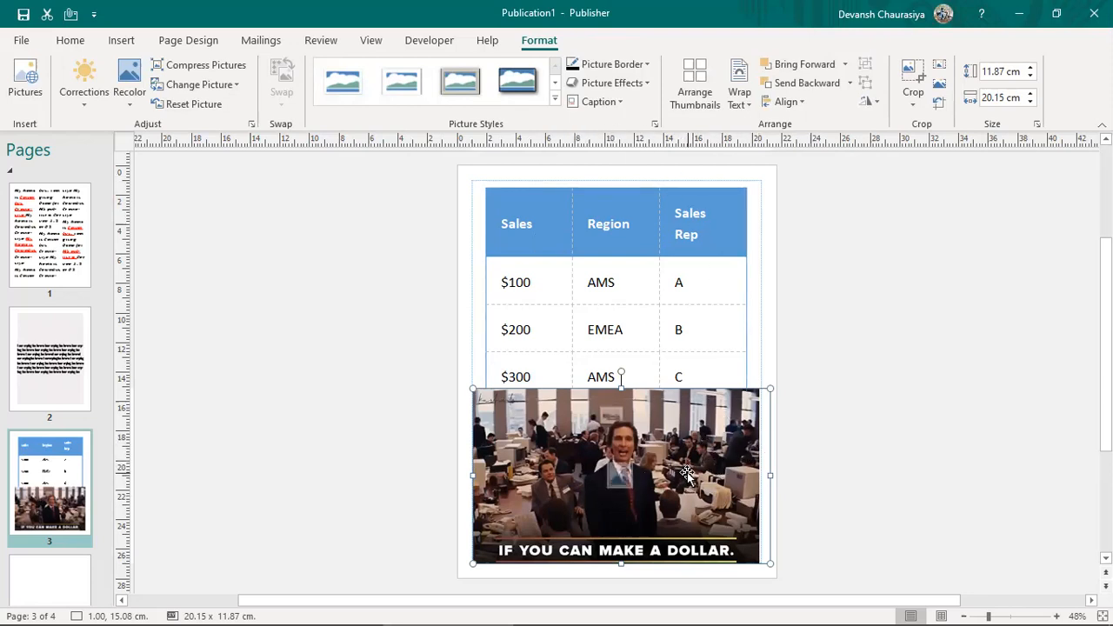
click(554, 99)
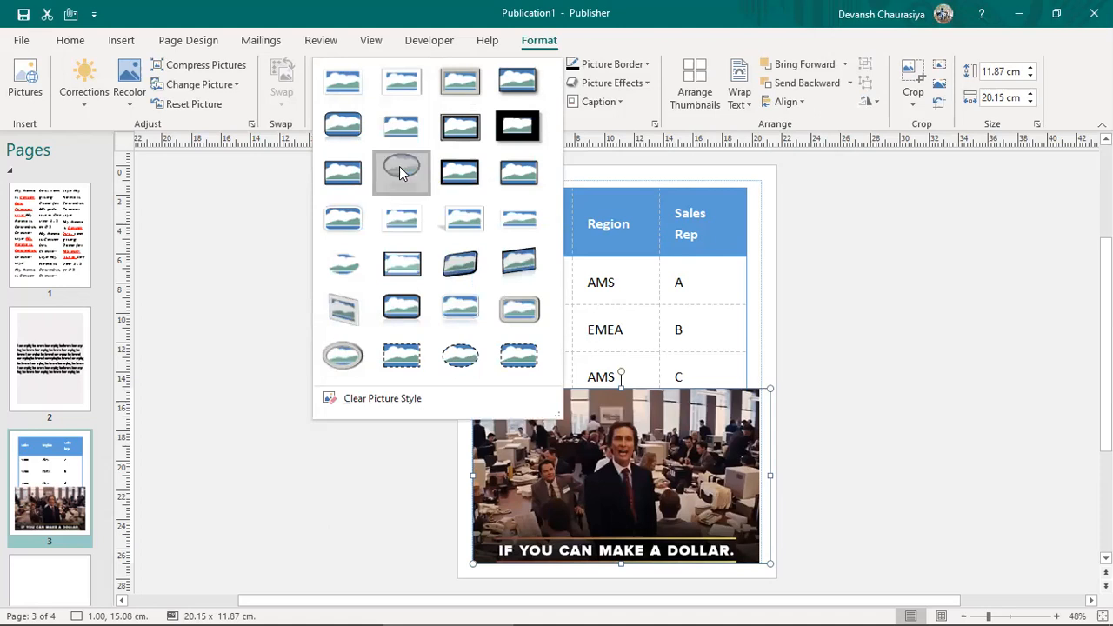
click(401, 168)
click(882, 417)
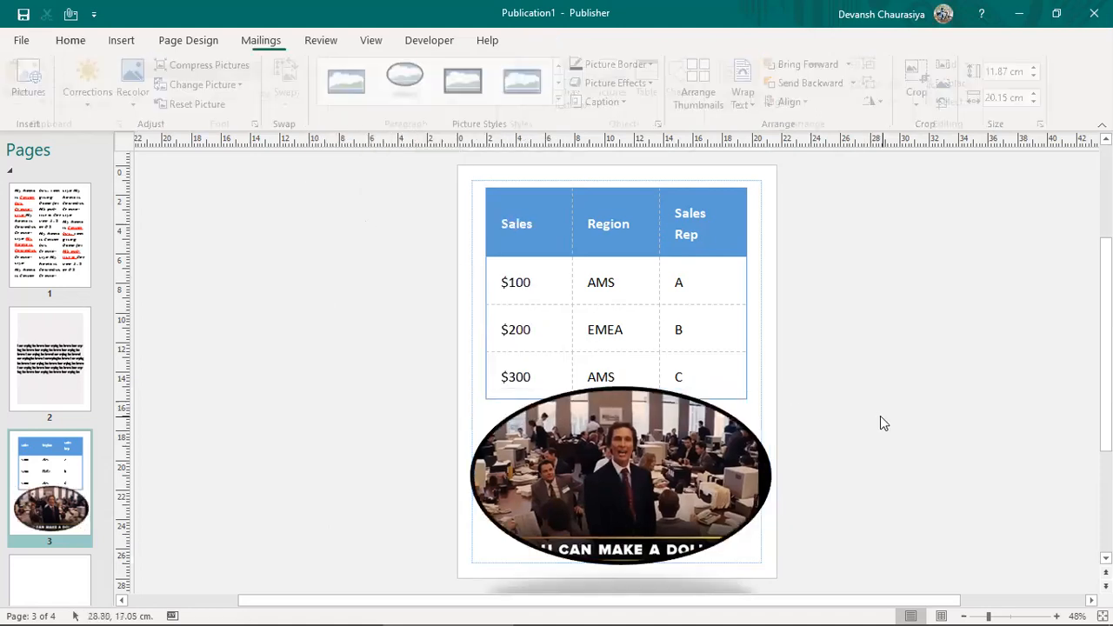
key(ctrl+z)
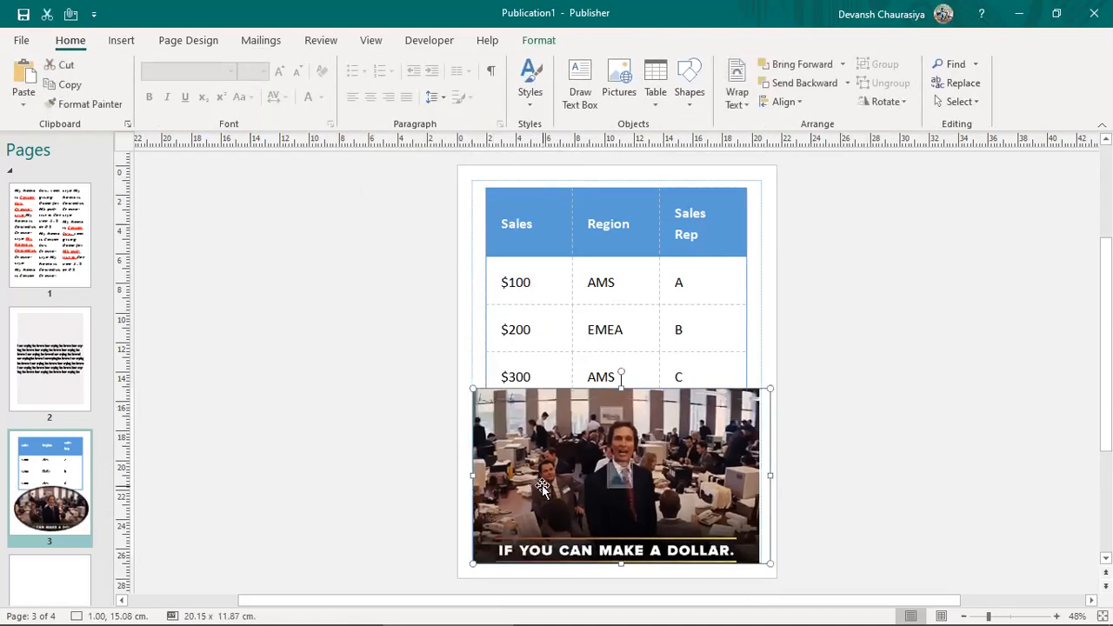
click(541, 483)
click(554, 98)
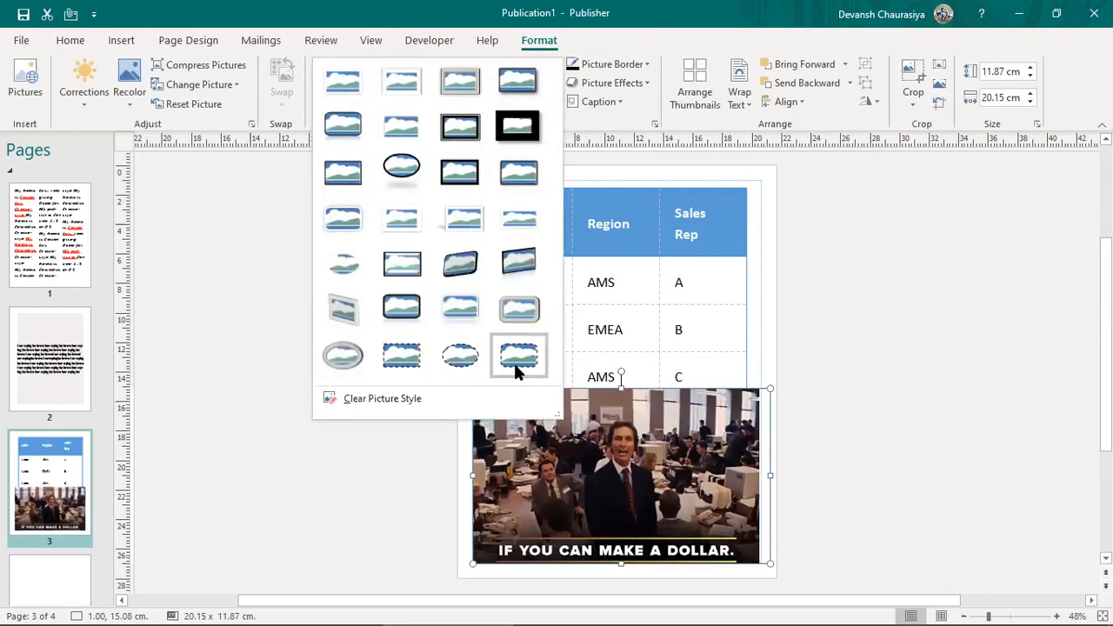
click(512, 270)
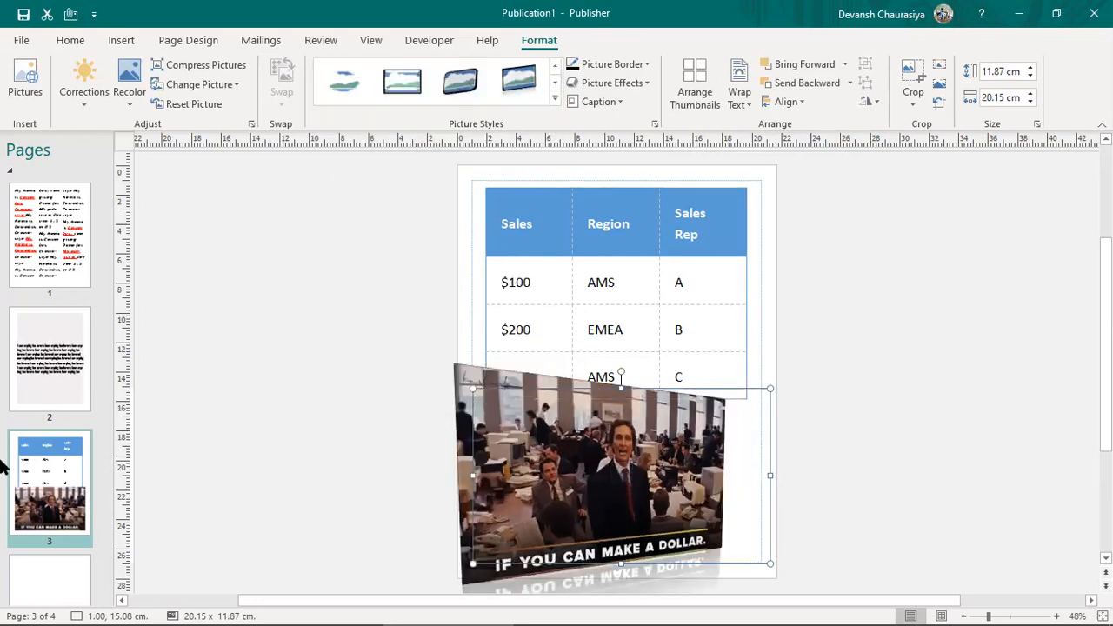
key(ctrl+z)
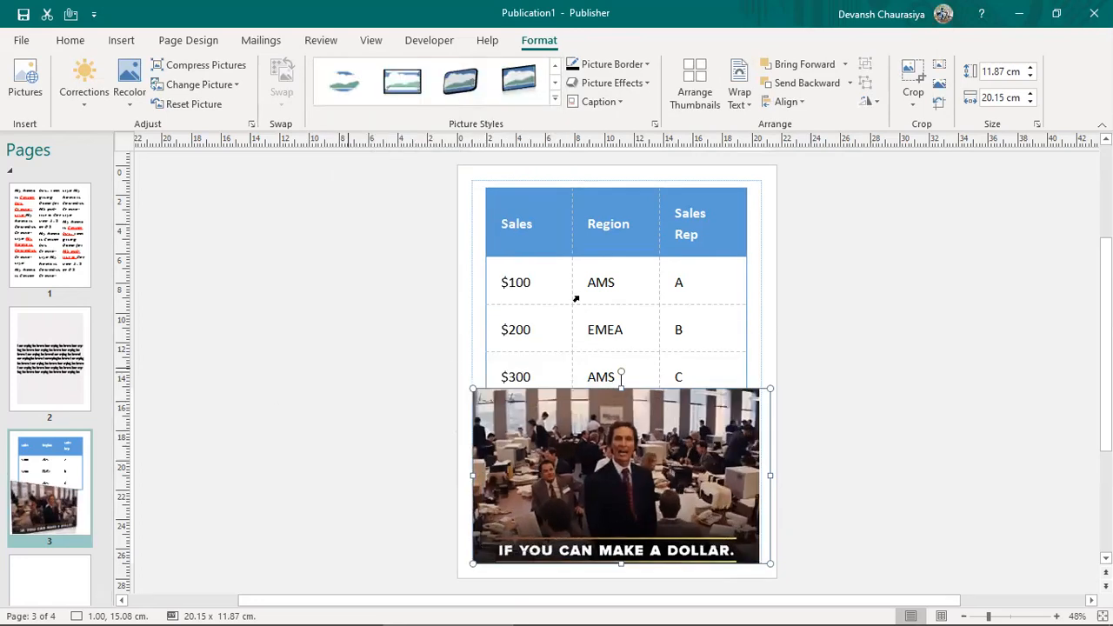
click(877, 101)
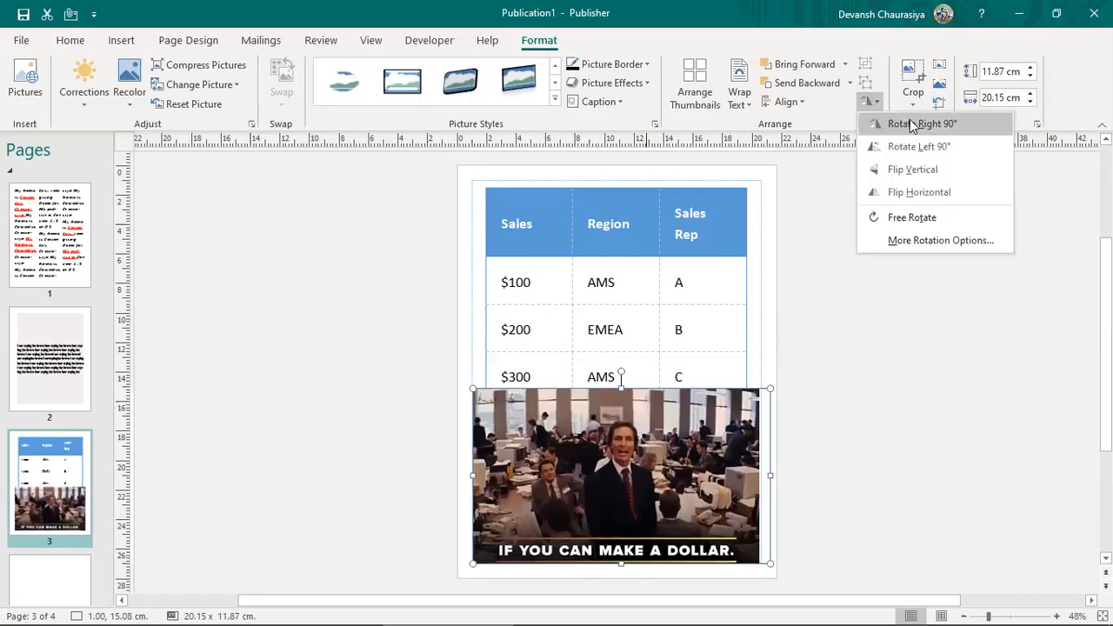
click(910, 153)
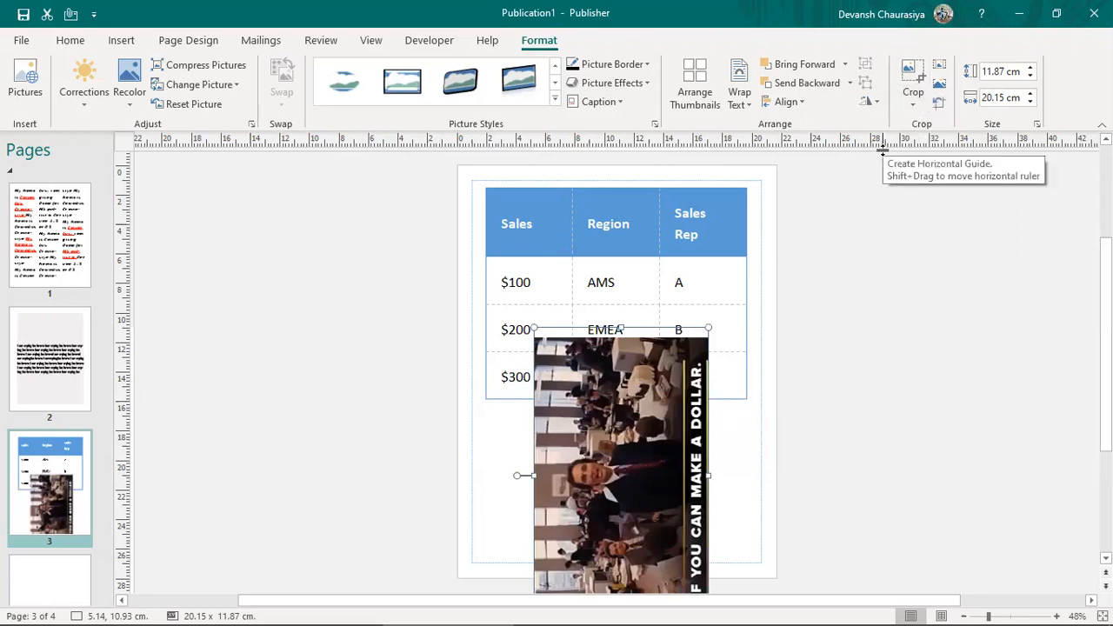
key(ctrl+z)
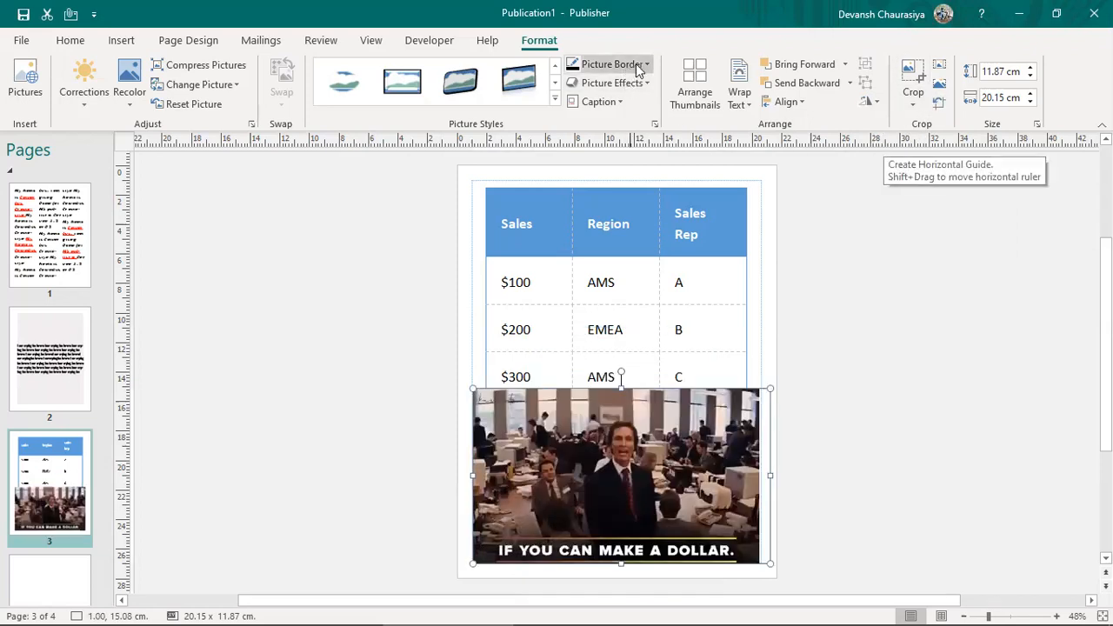
Step: Try a red-orange outline on the picture and undo an accidental move
click(636, 65)
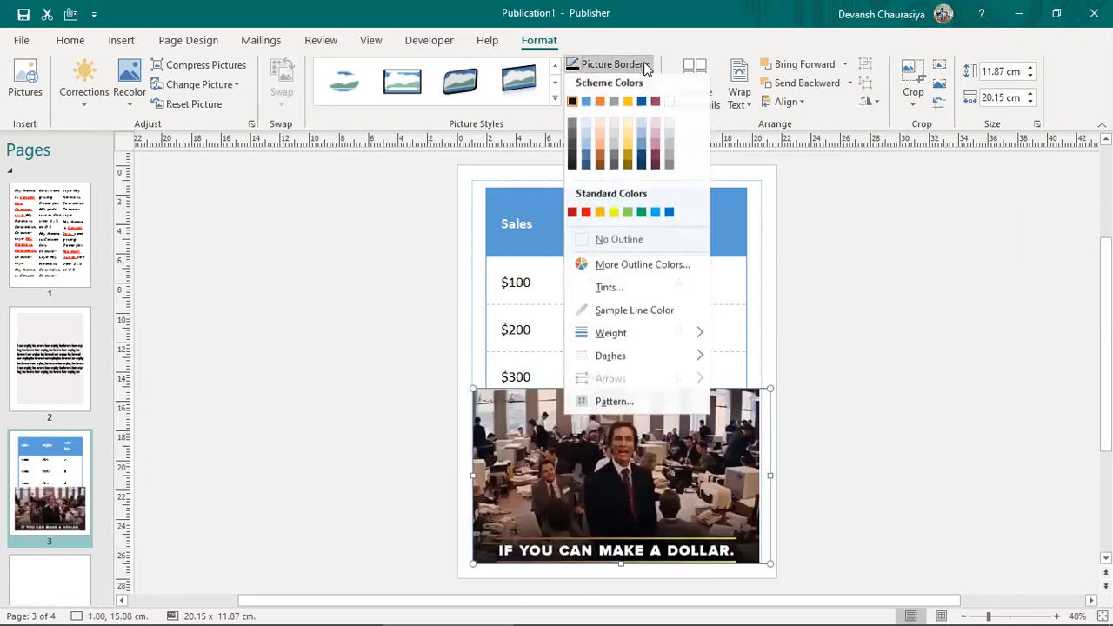
click(587, 217)
drag(670, 445, 647, 438)
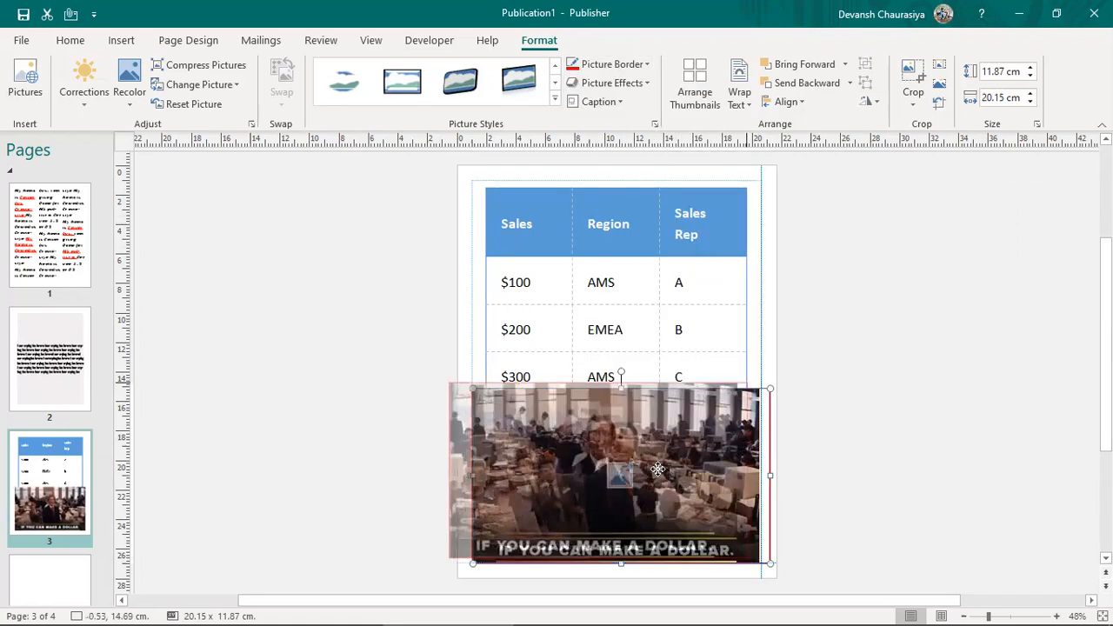
key(ctrl+z)
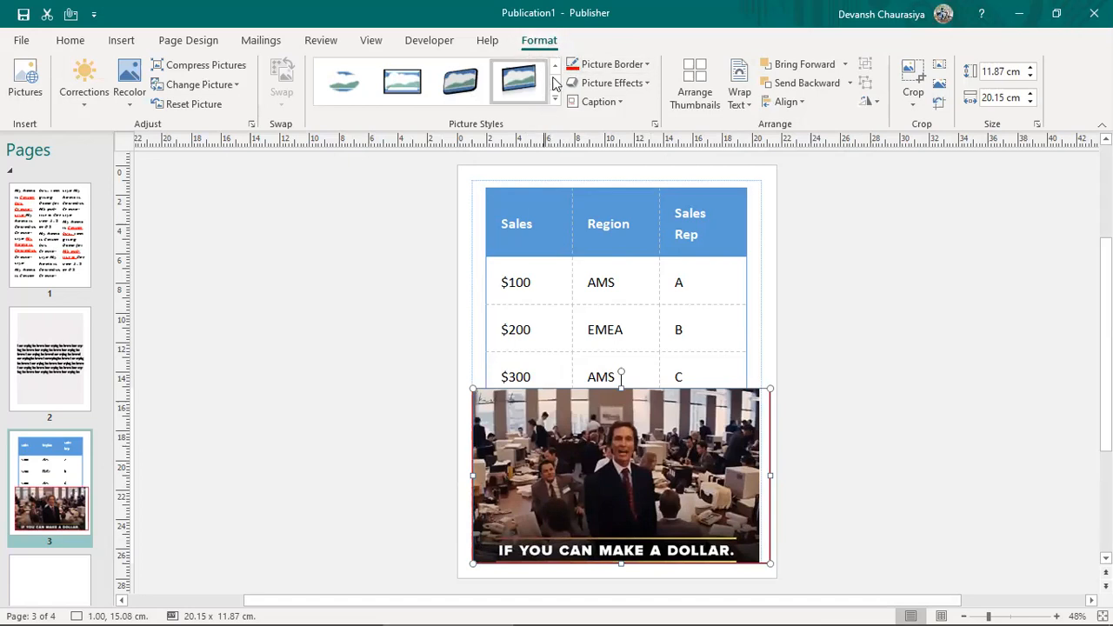
click(402, 363)
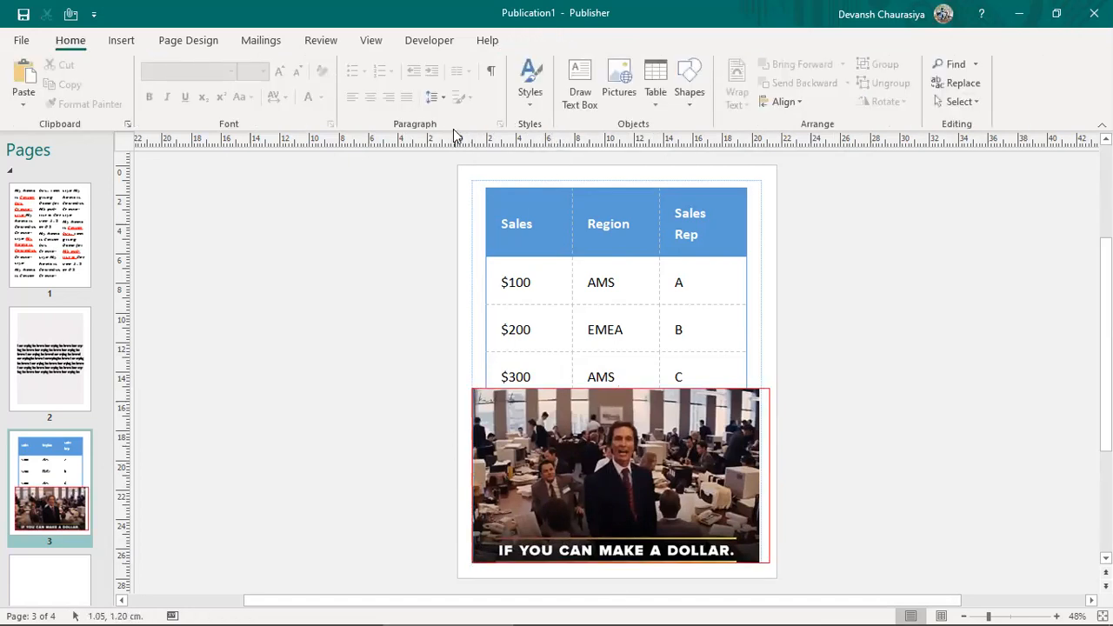
click(595, 439)
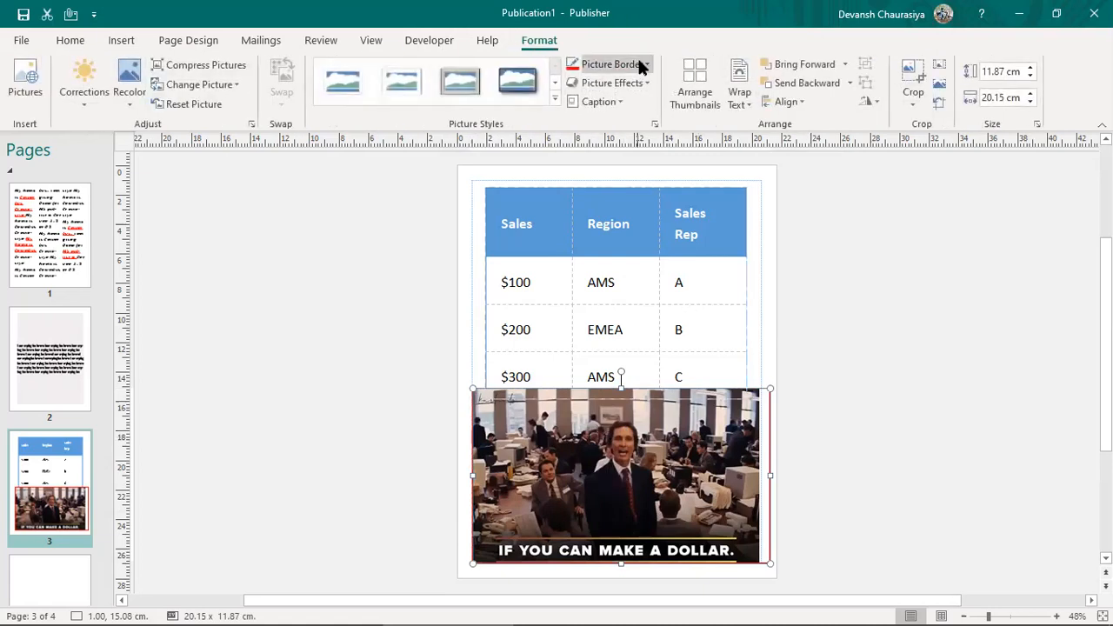
Step: Remove the picture's outline, then try a thick 6 pt border
click(644, 65)
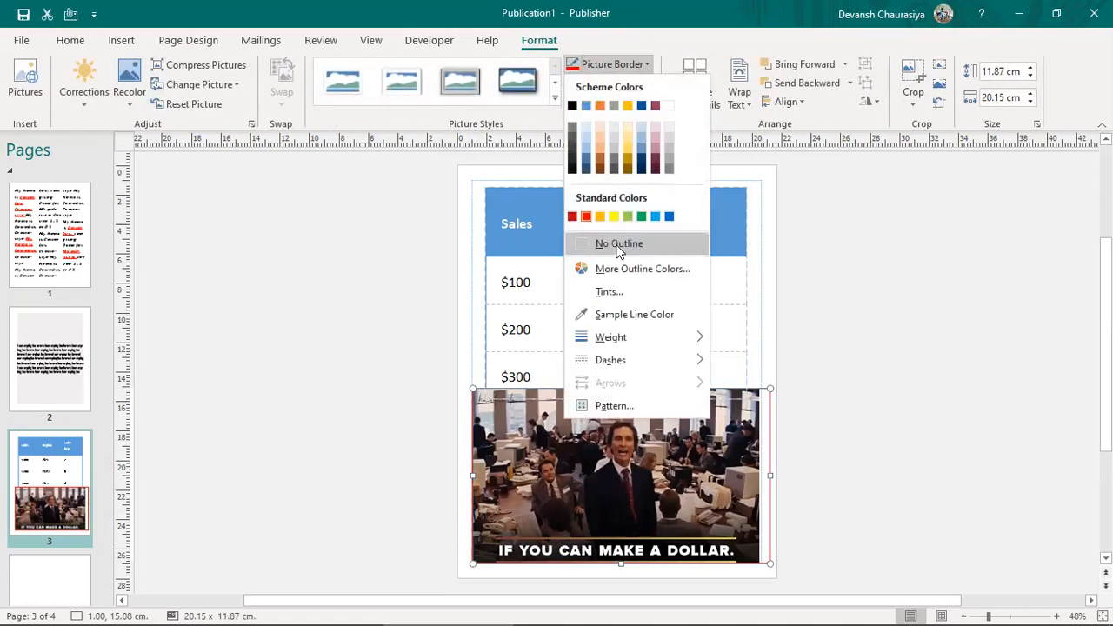
click(620, 243)
click(612, 65)
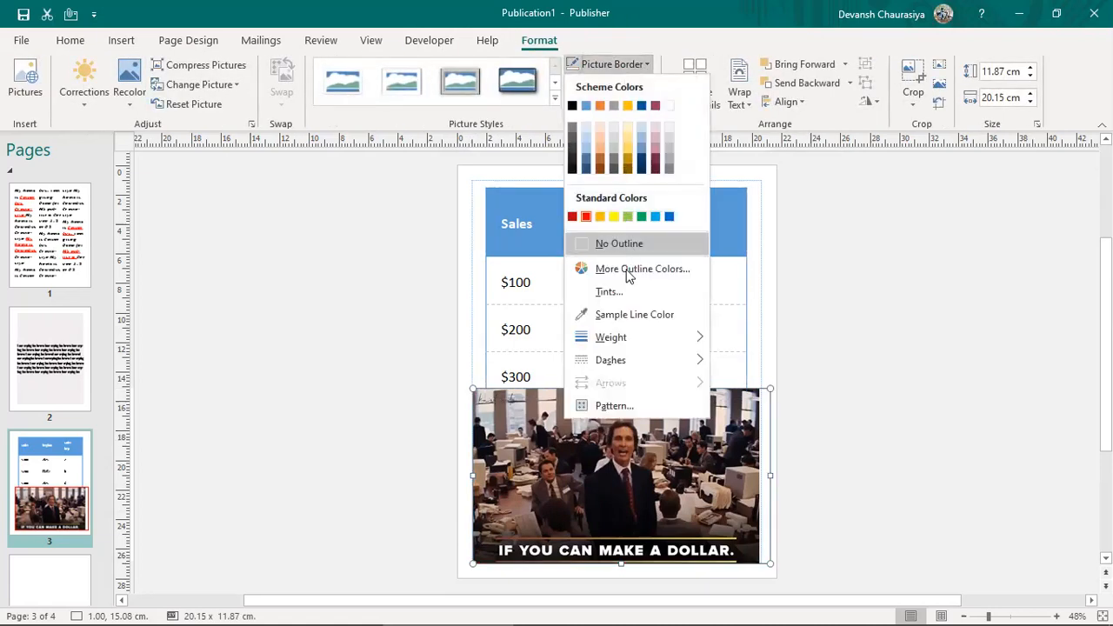
mouse_move(620, 352)
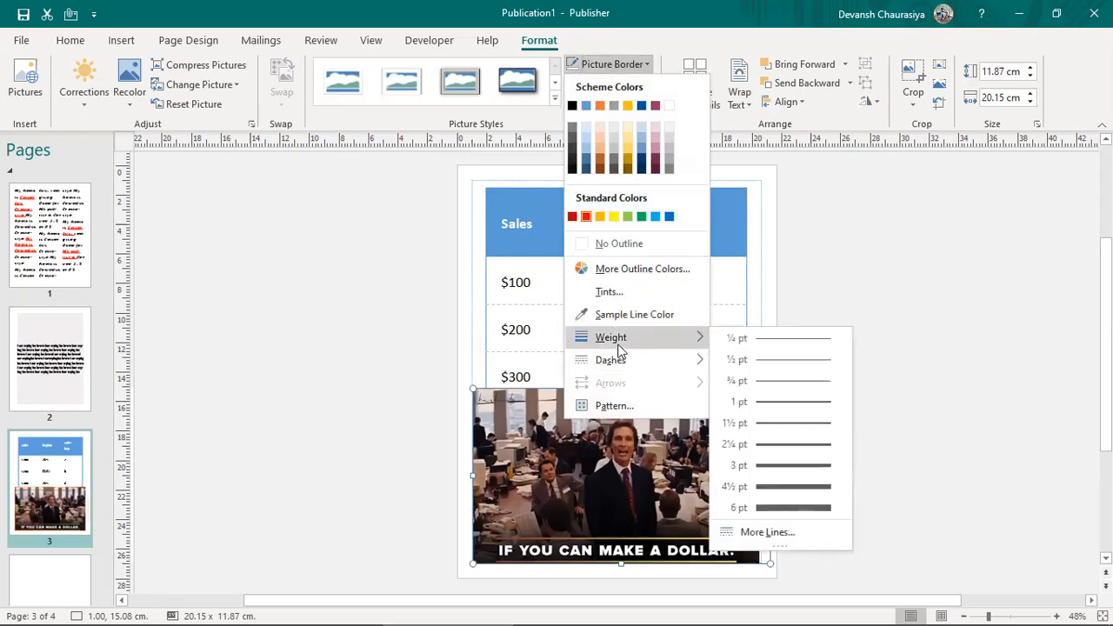
click(771, 509)
click(892, 464)
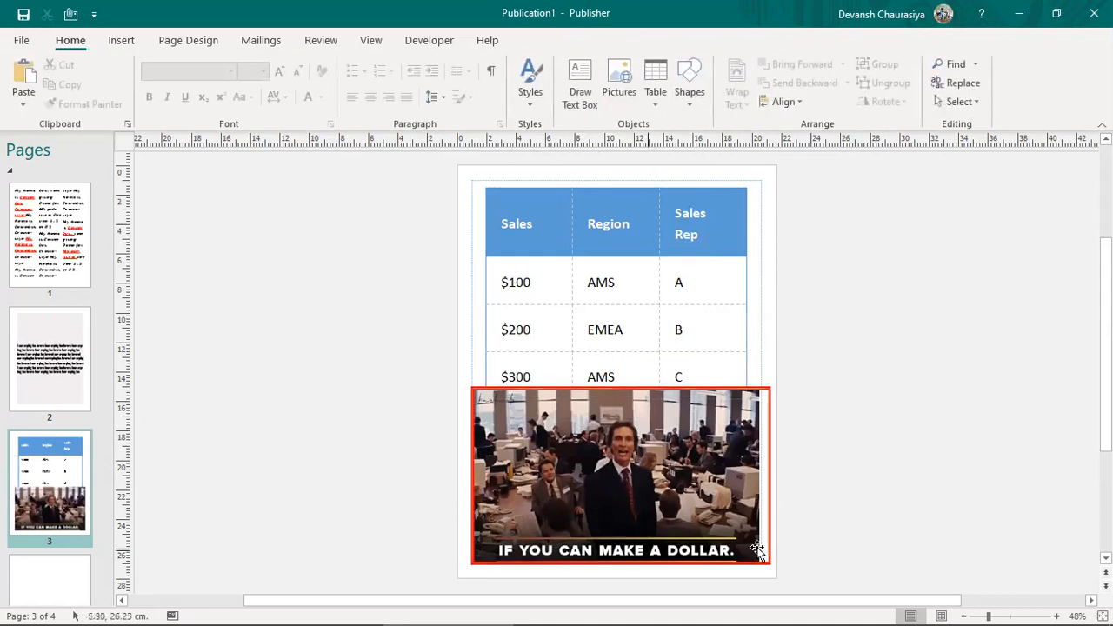
Step: Reselect the office picture and bring up its Caption style gallery
click(665, 476)
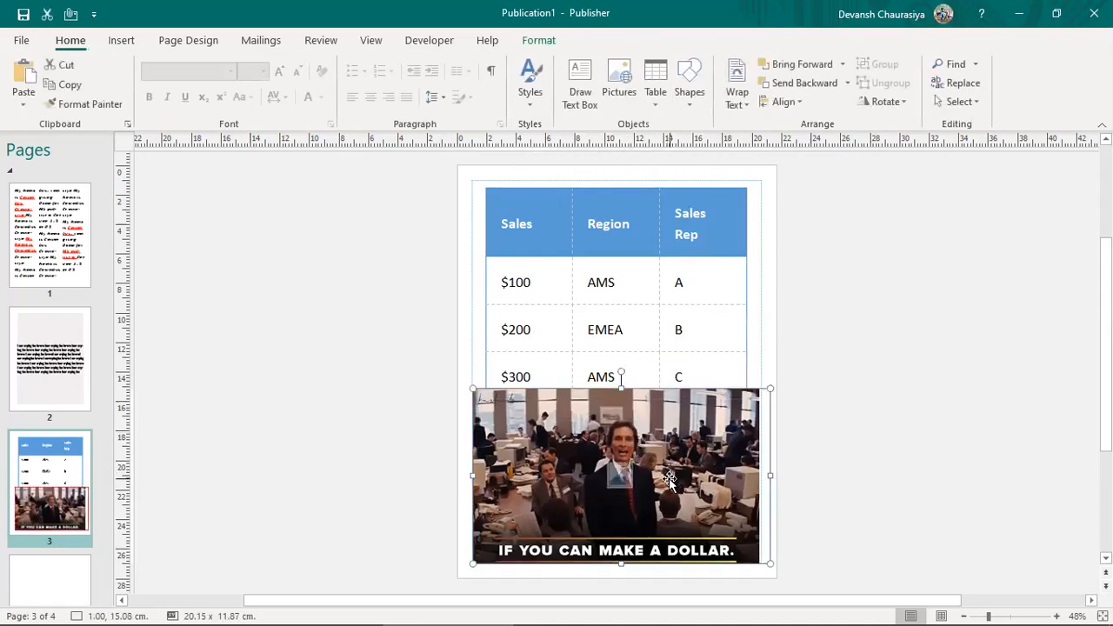
drag(649, 481, 653, 485)
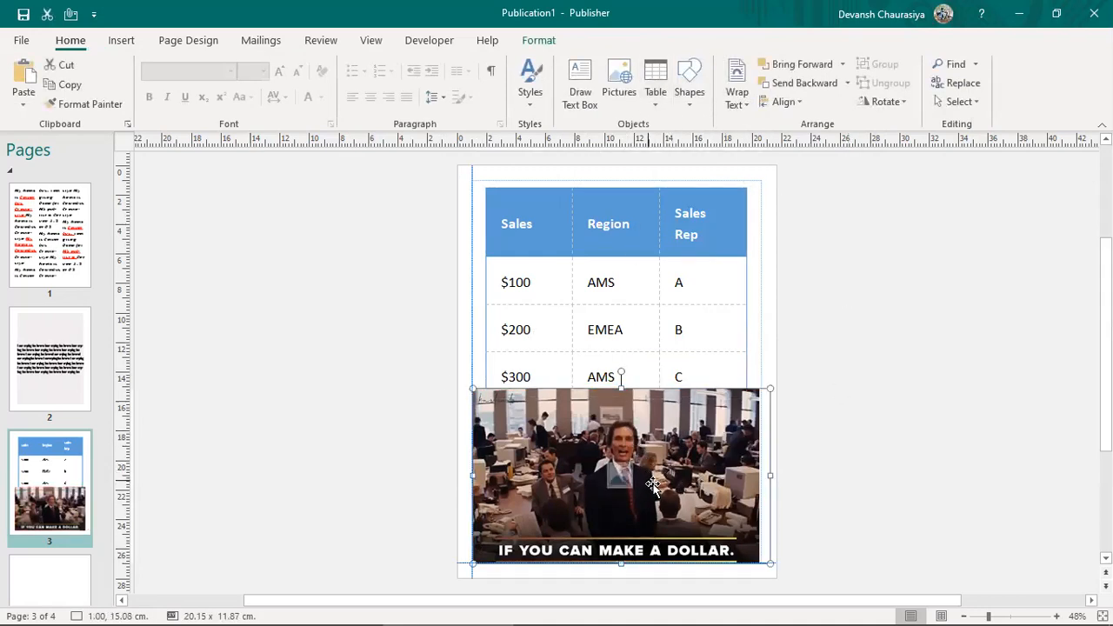
double_click(654, 484)
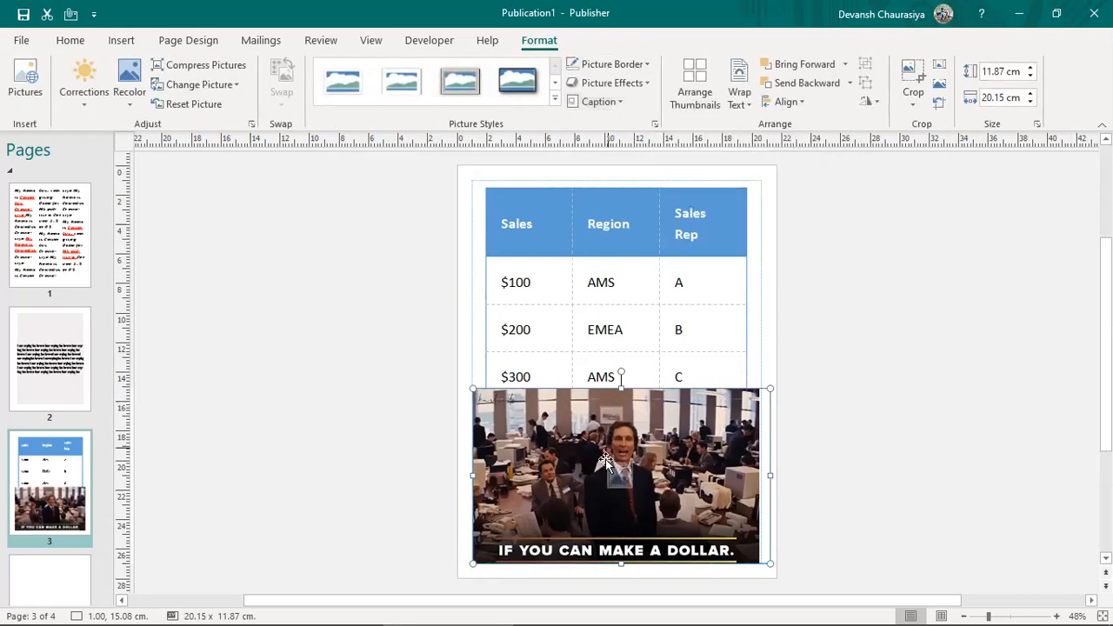
click(621, 103)
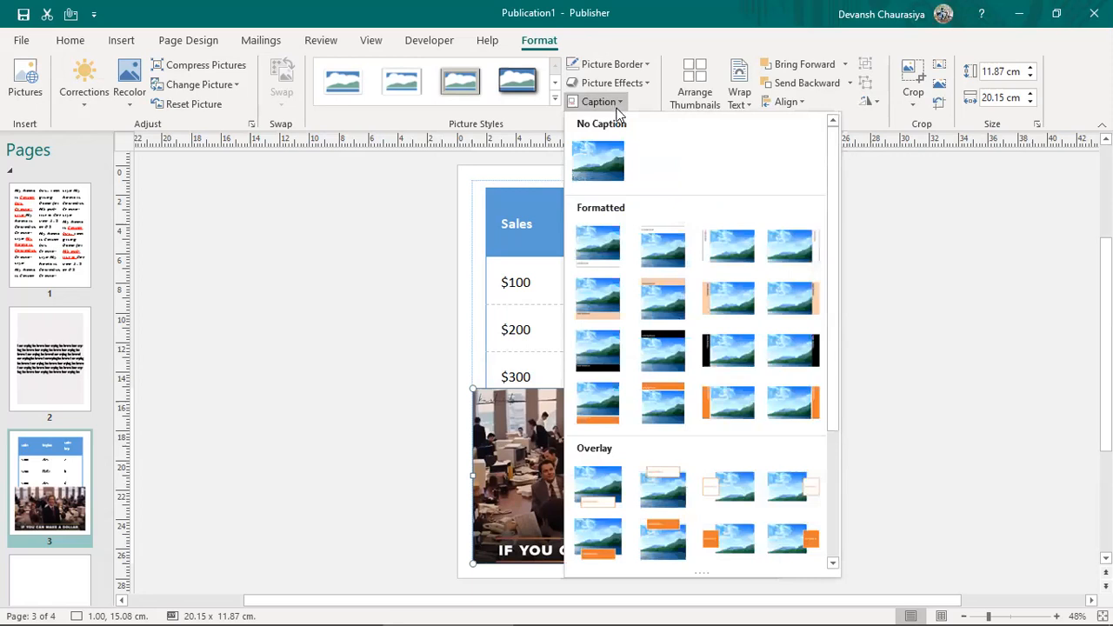
Step: Add an orange formatted caption reading 'go make a million' at 48 pt
click(663, 402)
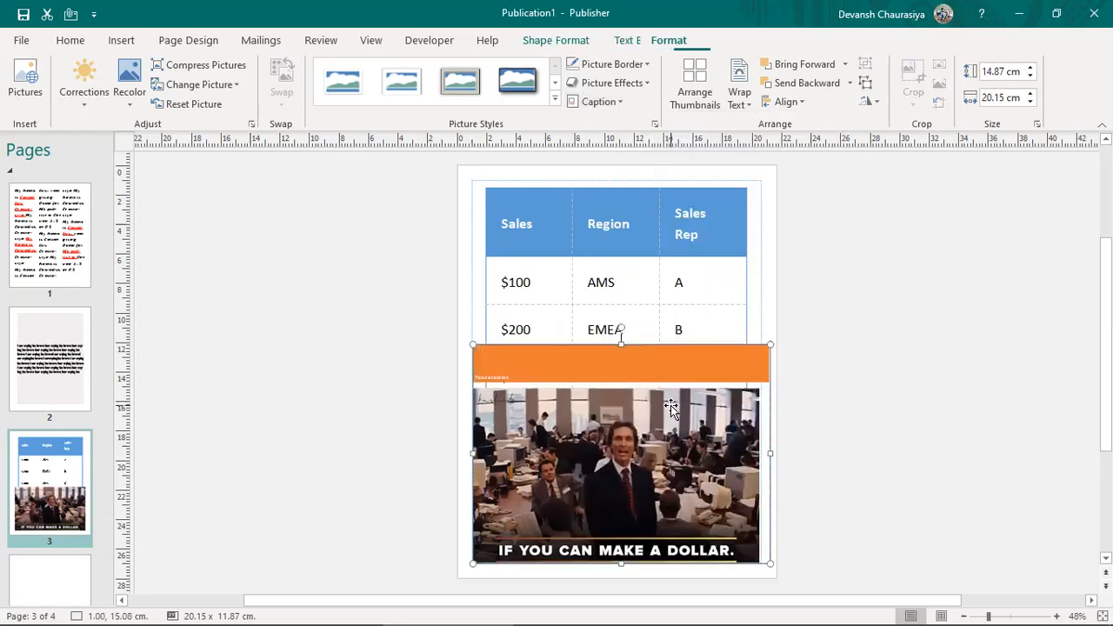
click(498, 360)
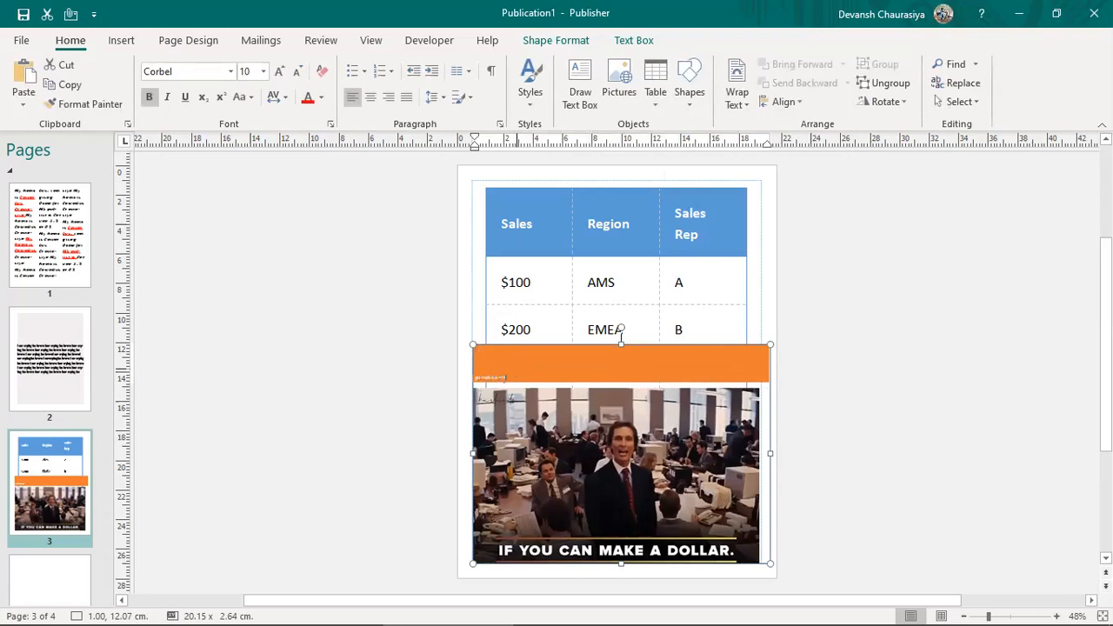
click(263, 71)
click(253, 431)
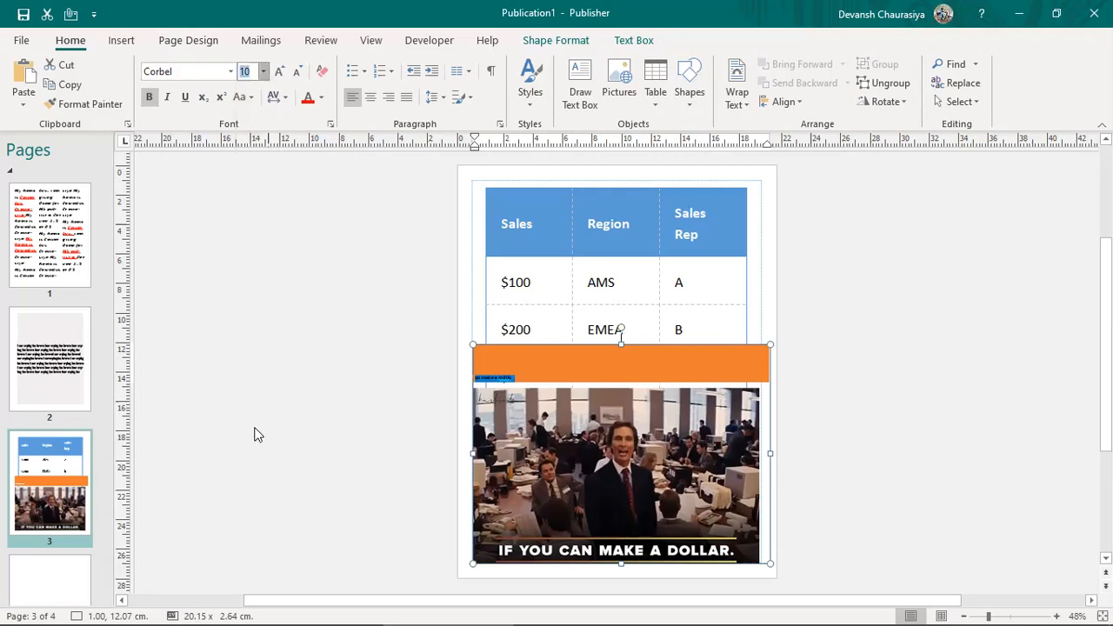
click(638, 368)
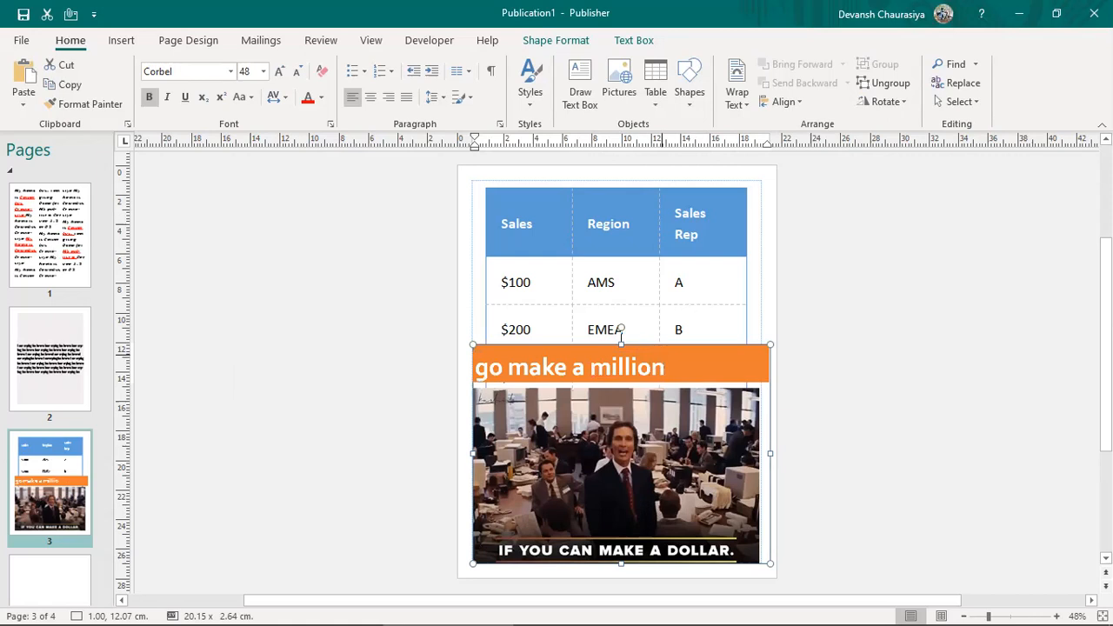
click(653, 366)
Step: Switch to an overlay caption along the picture's bottom with 36 pt text
click(663, 426)
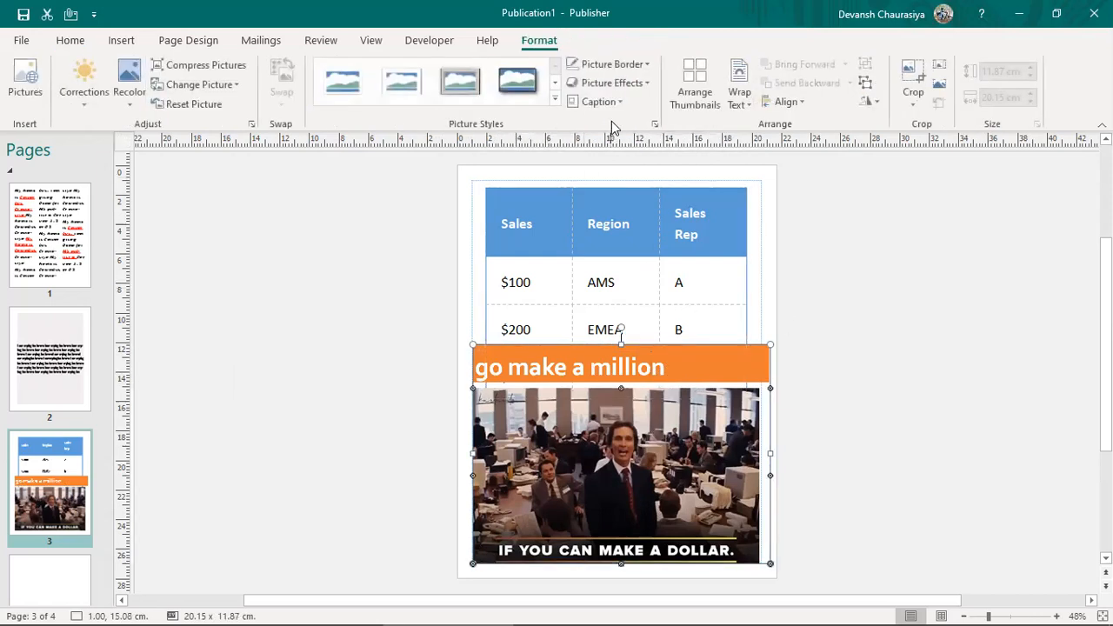
click(599, 101)
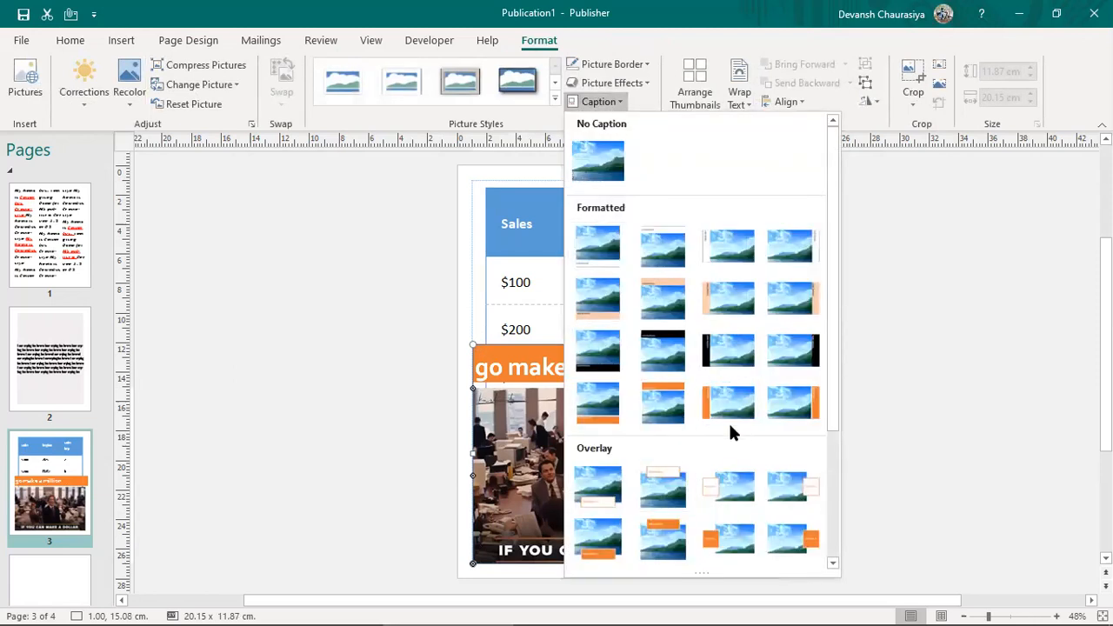
click(595, 553)
click(548, 560)
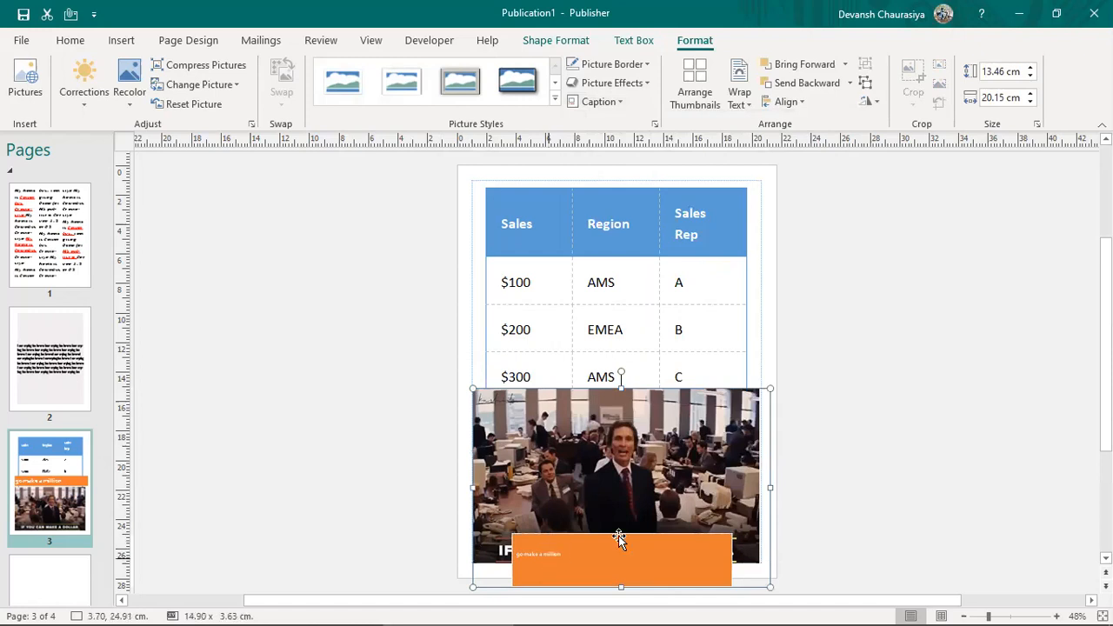
key(ctrl+a)
click(262, 71)
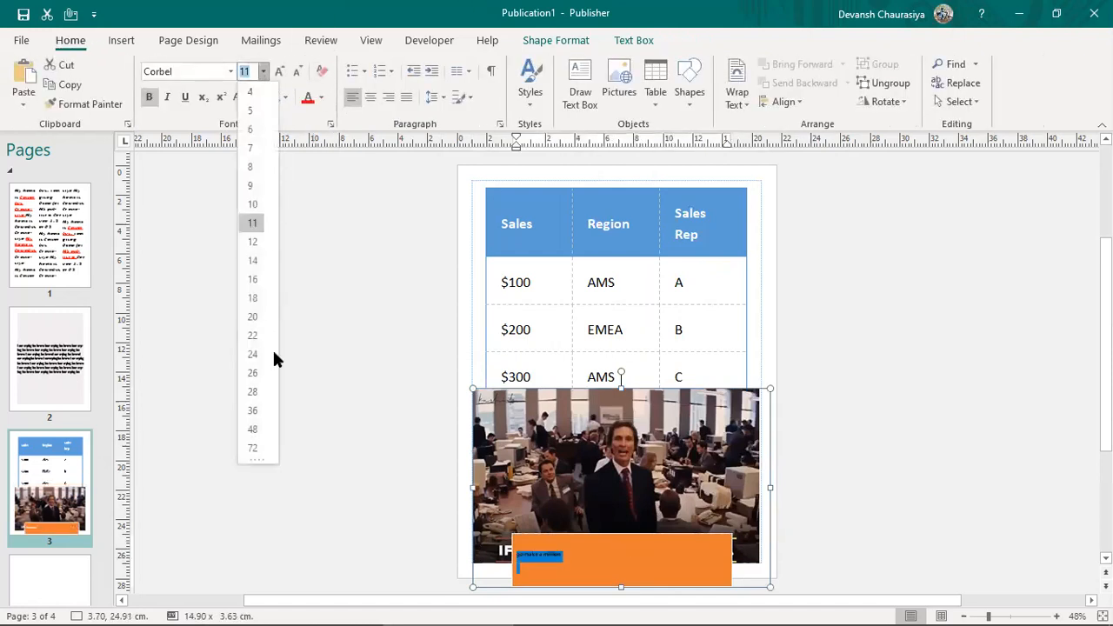
click(252, 409)
click(975, 459)
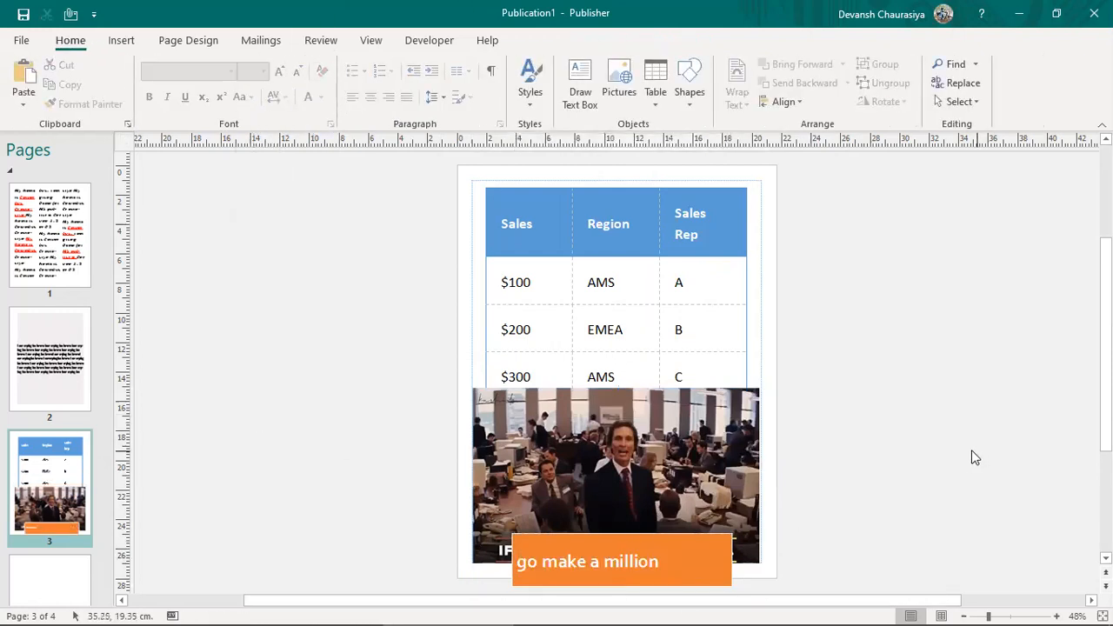
click(685, 544)
mouse_move(683, 539)
mouse_down()
mouse_move(673, 537)
mouse_move(708, 528)
mouse_move(675, 533)
mouse_up()
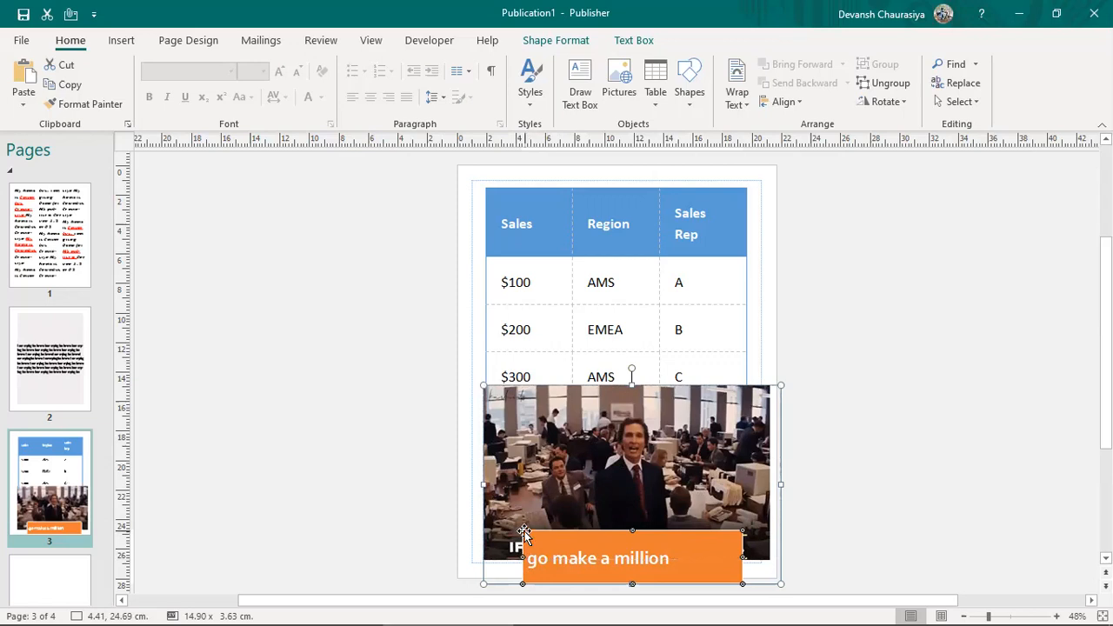
Step: Resize the captioned picture to 17.89 × 8.70 cm under the table, then consult the Word notes
drag(524, 529, 514, 528)
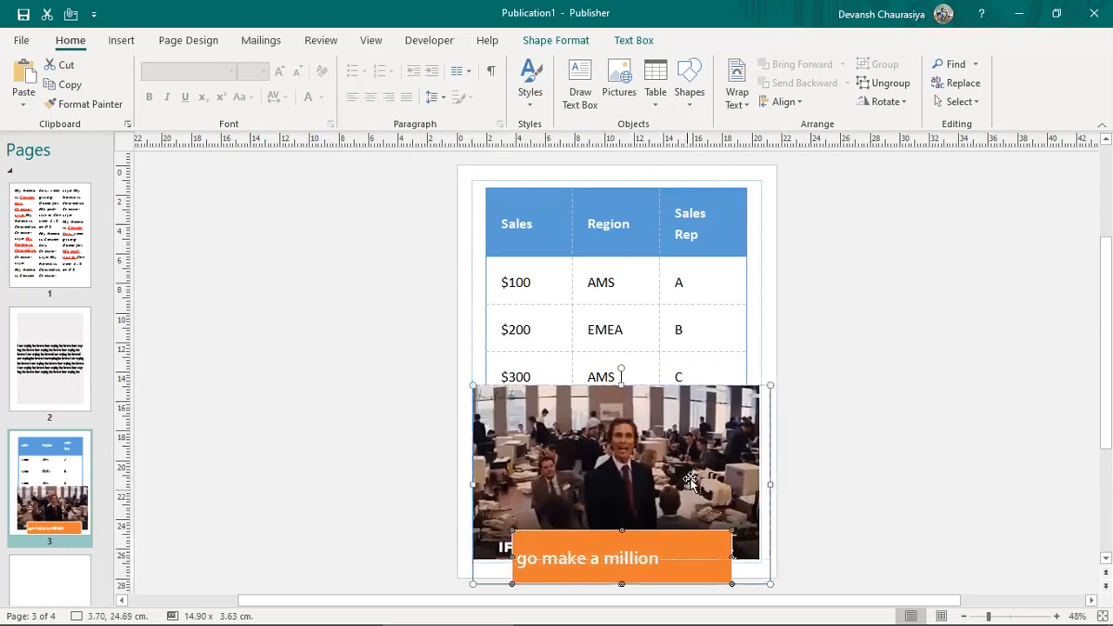
drag(771, 386, 745, 409)
drag(703, 446, 708, 442)
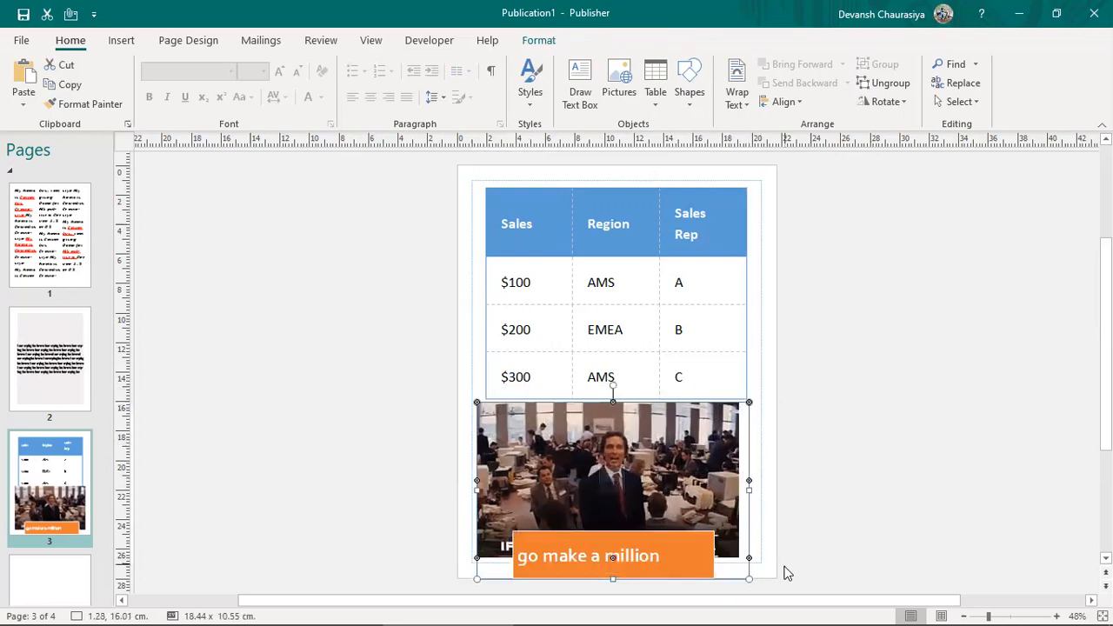
mouse_move(749, 560)
mouse_down()
mouse_move(729, 561)
mouse_move(740, 543)
mouse_up()
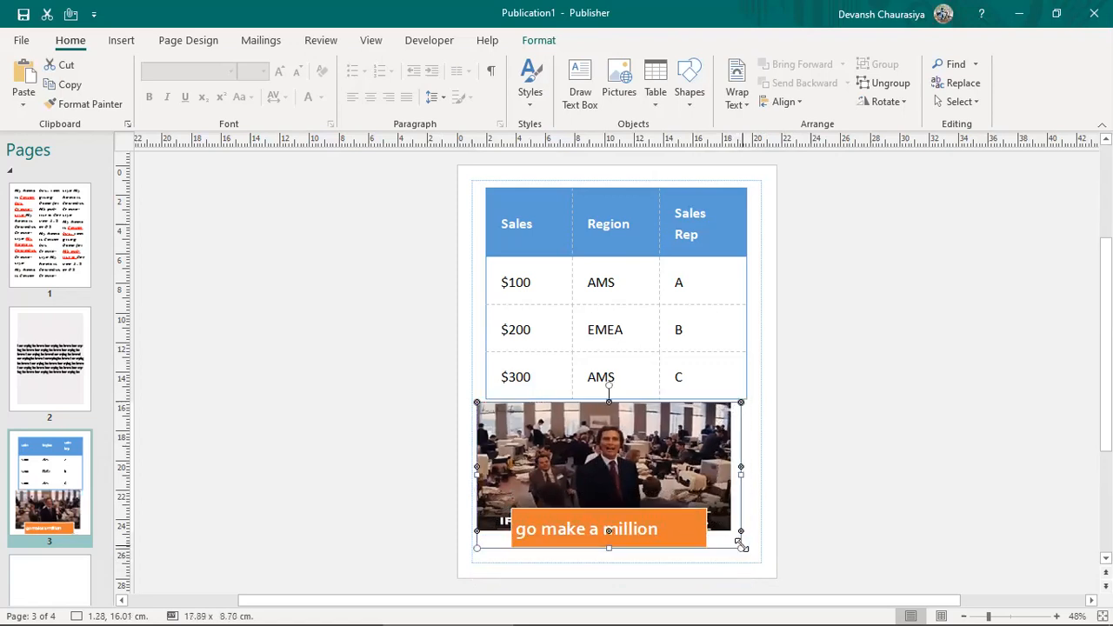
drag(681, 437, 687, 437)
click(905, 368)
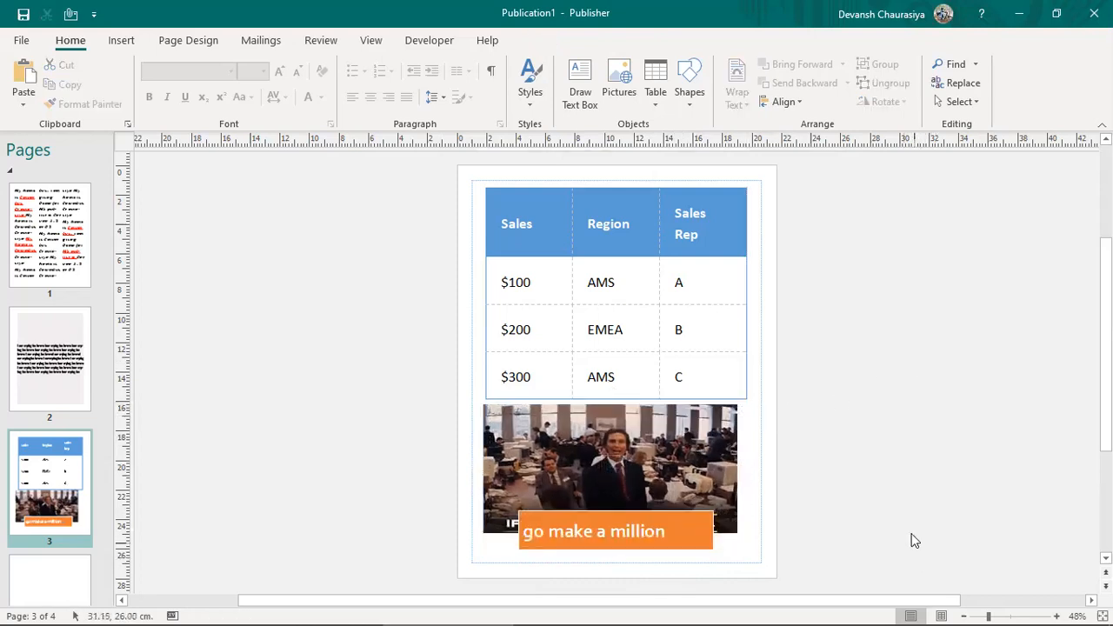
key(alt+Tab)
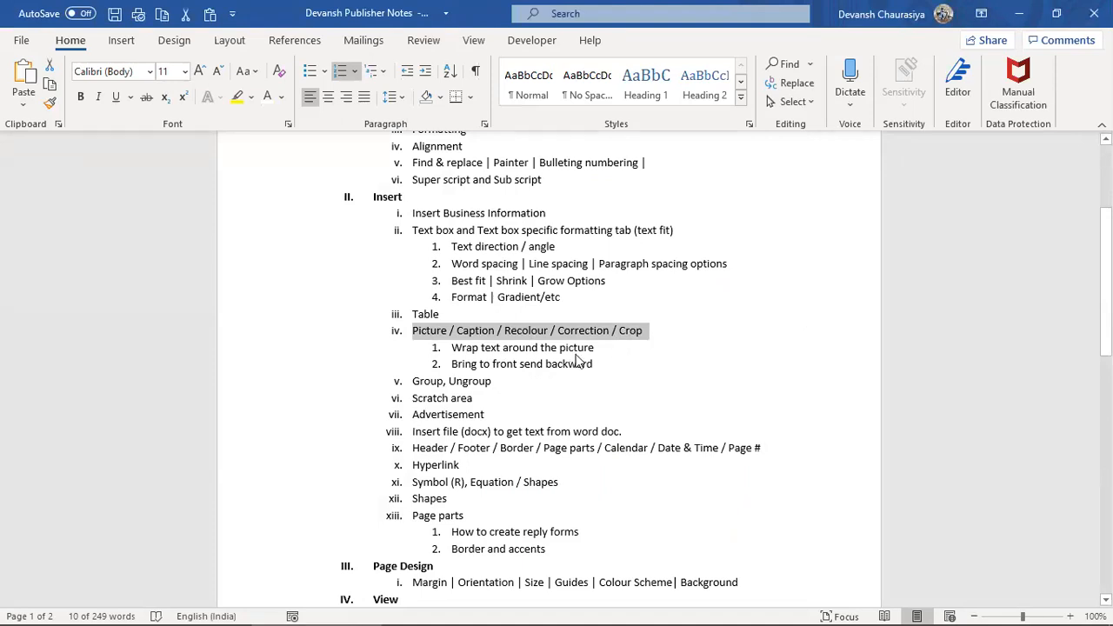
drag(578, 364, 425, 377)
key(alt+Tab)
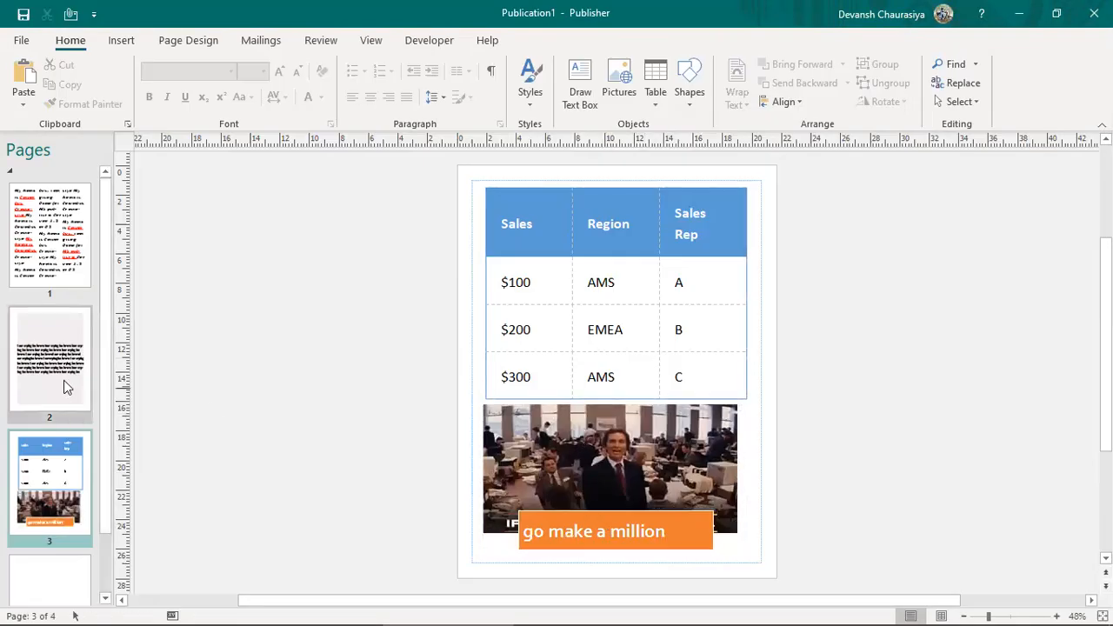
Step: Set the page 3 meme picture to No Caption, then go to page 2
click(63, 370)
click(35, 489)
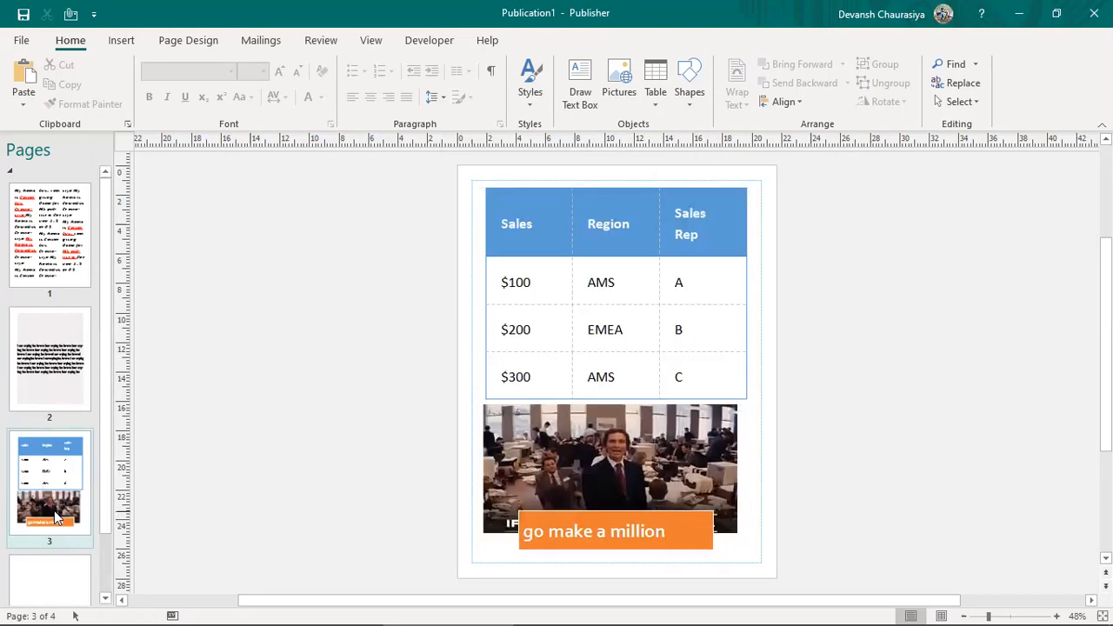
click(559, 460)
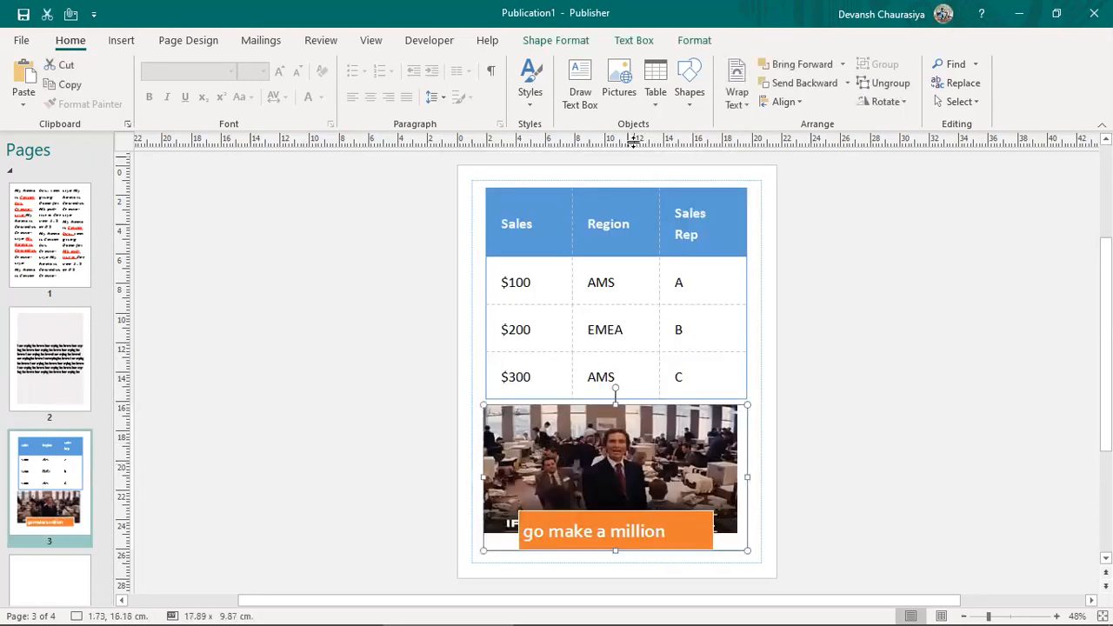
click(122, 40)
click(721, 520)
click(538, 40)
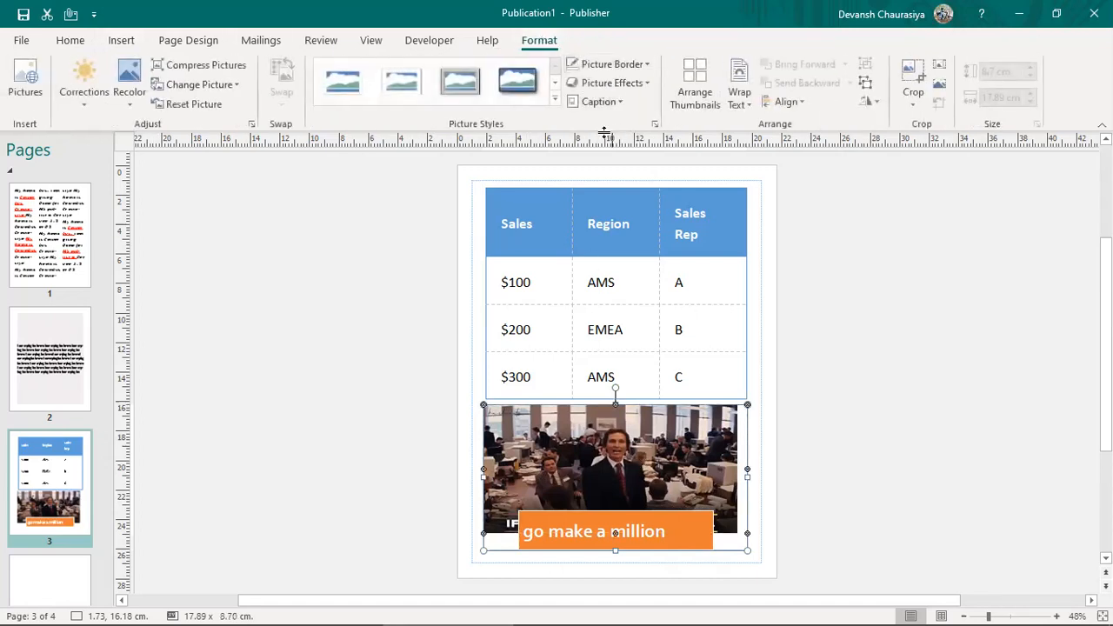
click(609, 102)
click(597, 161)
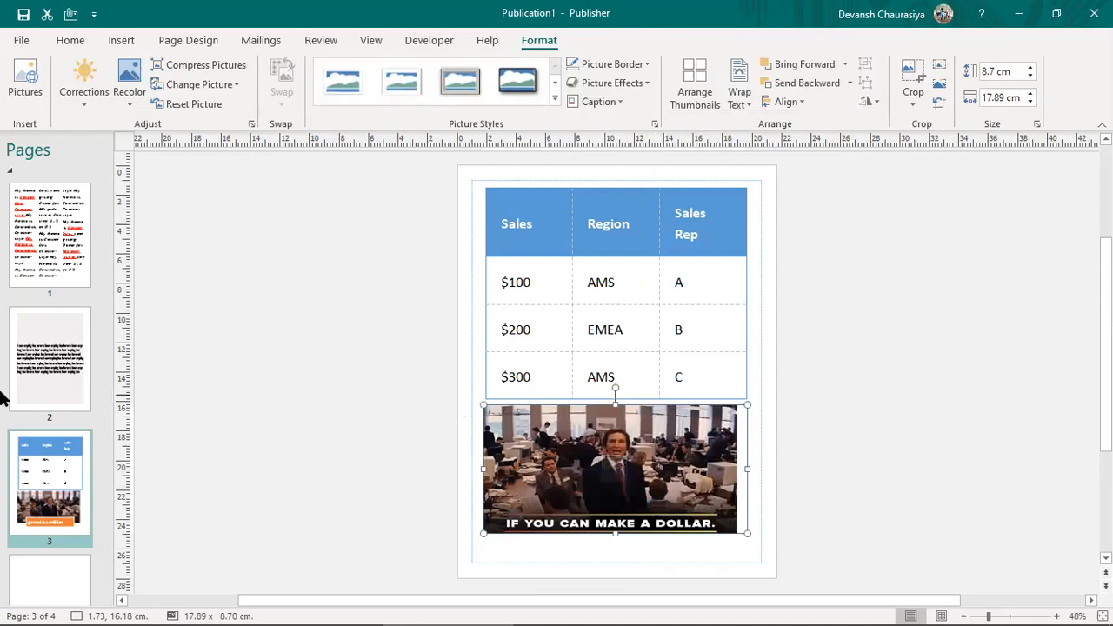
click(50, 361)
Step: Paste the office picture into the page 2 text and try Tight, then Top and Bottom wrapping
click(610, 368)
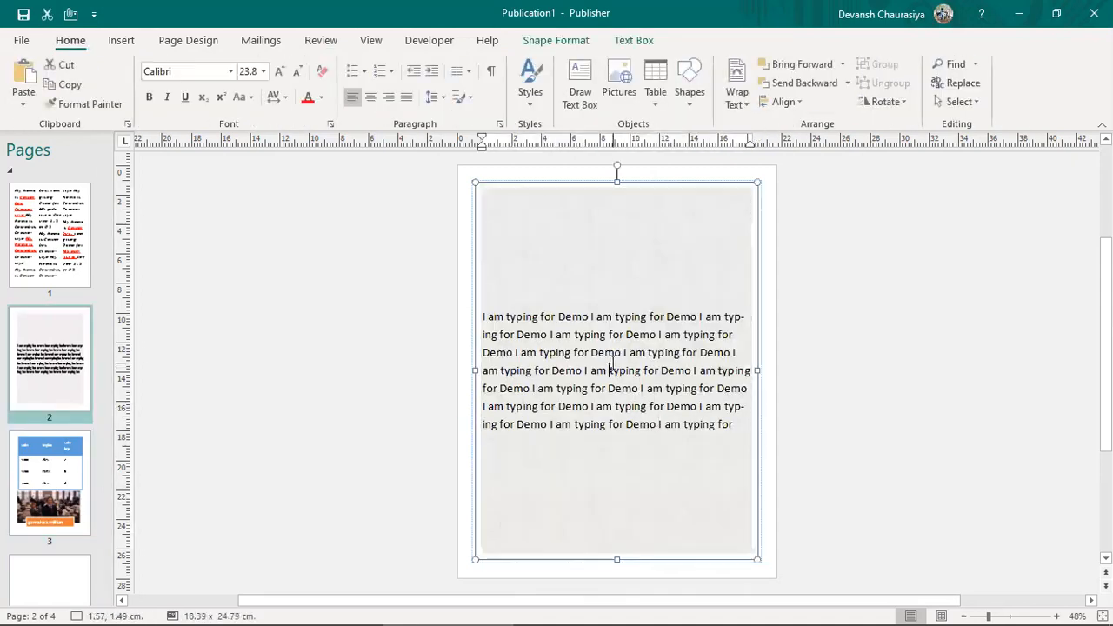
key(ctrl+v)
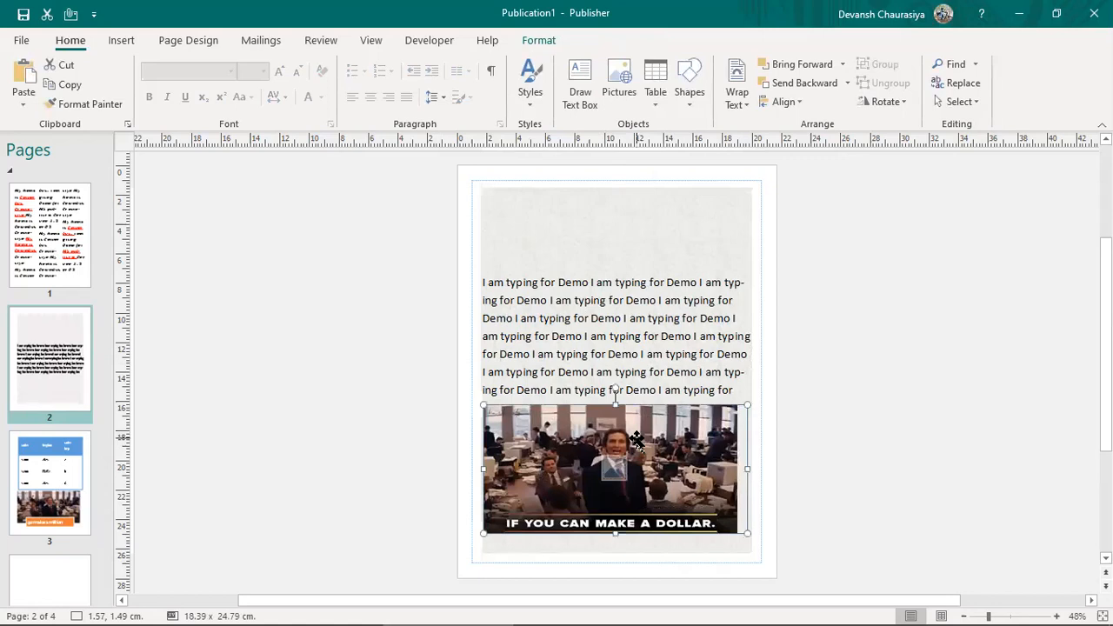
click(736, 93)
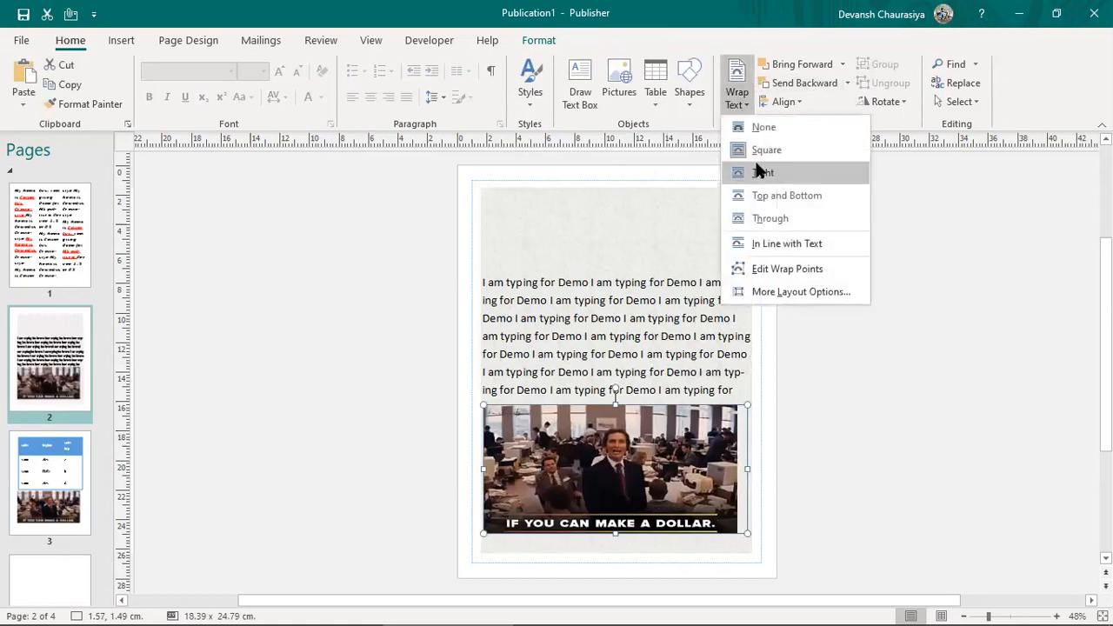
click(774, 172)
click(746, 108)
click(748, 193)
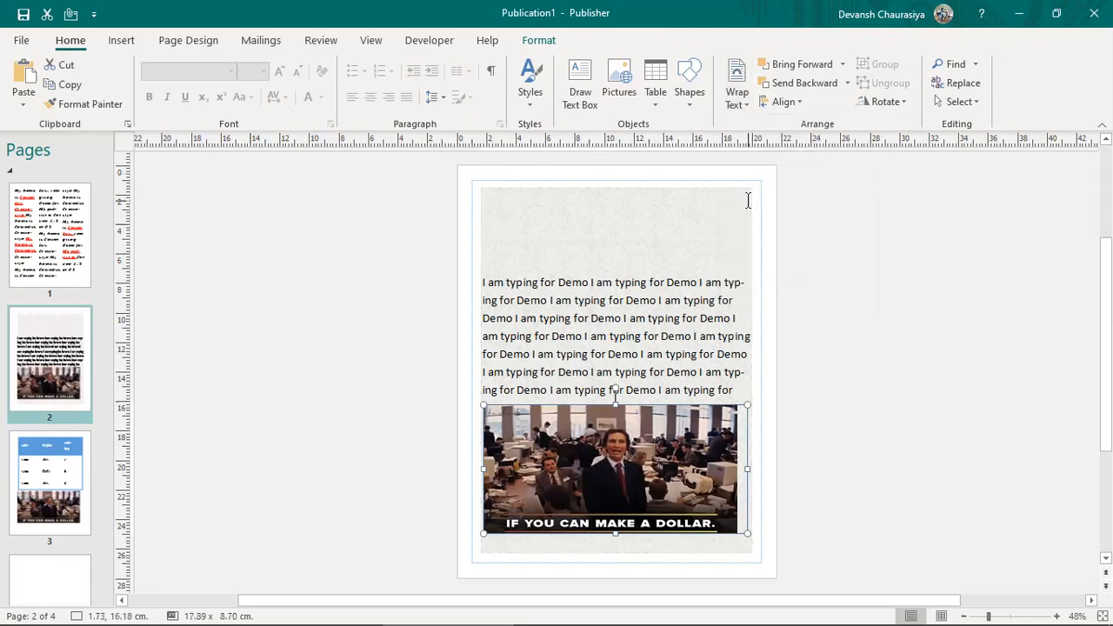
Step: Move the picture up between the text lines; try Square, then set In Line with Text
drag(625, 426, 628, 335)
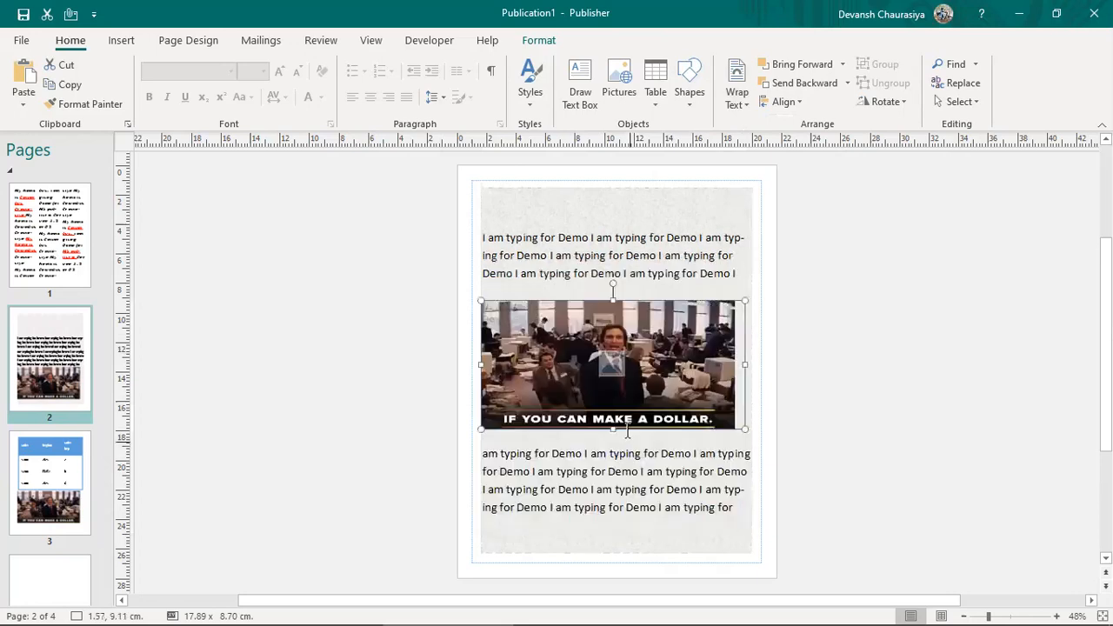
click(737, 94)
click(750, 151)
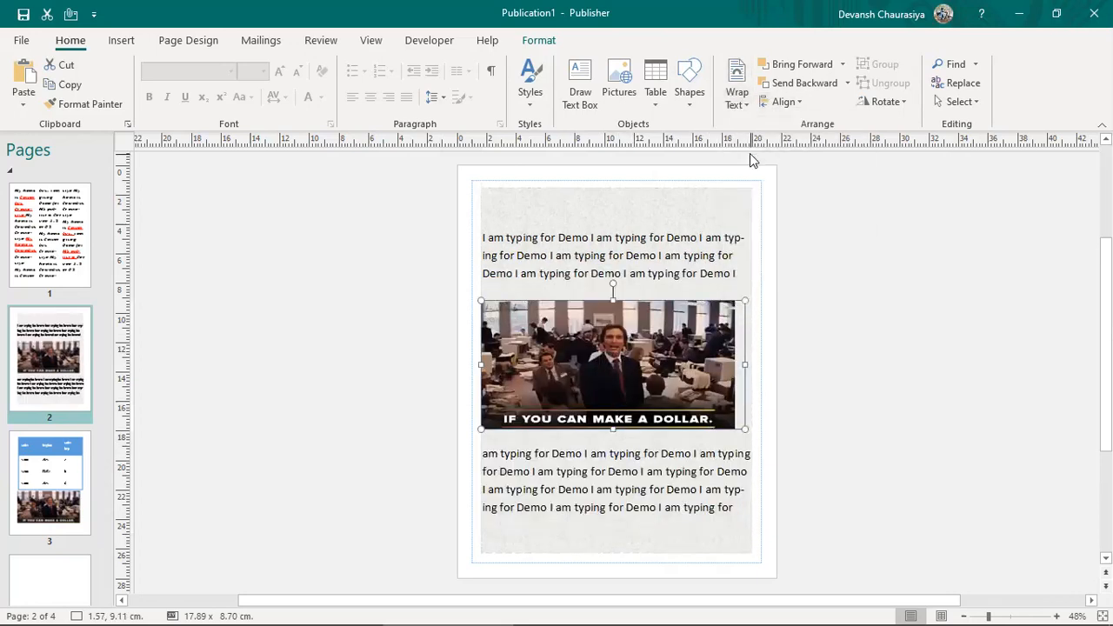
click(737, 93)
click(768, 246)
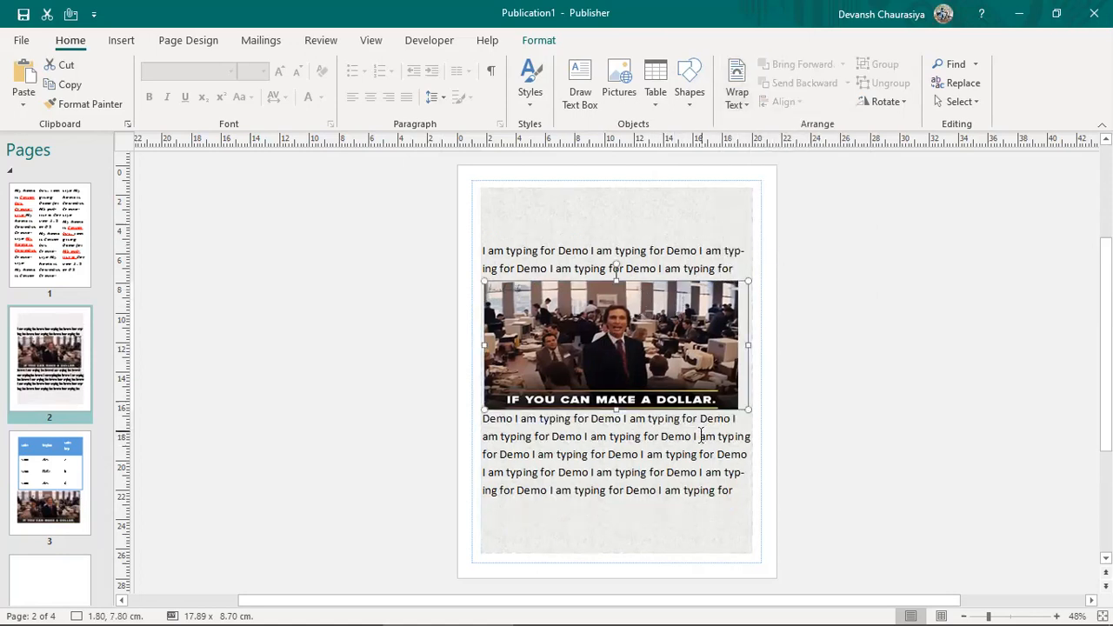
click(736, 96)
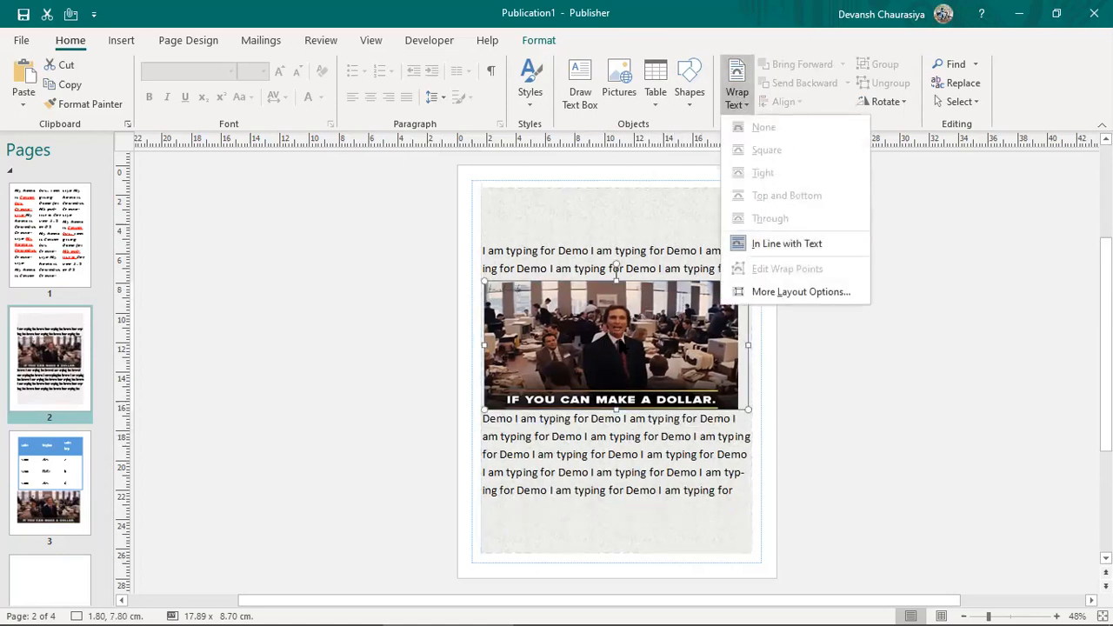
Step: Make the pasted picture narrower, reviewing its wrapping options without changing them
click(628, 336)
click(661, 245)
click(733, 101)
click(770, 149)
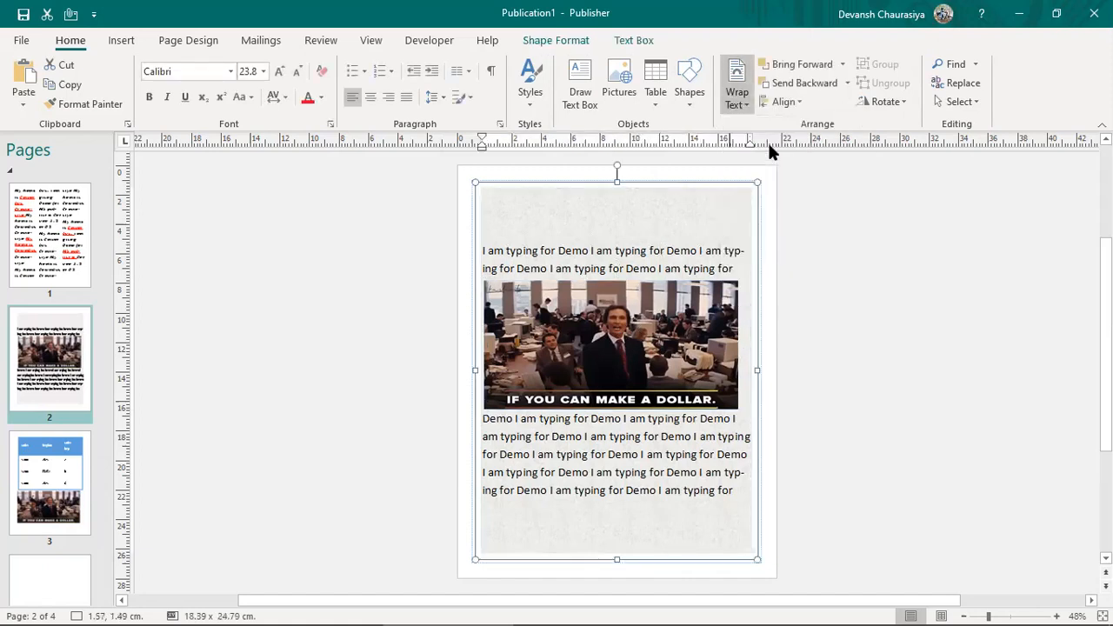
click(736, 354)
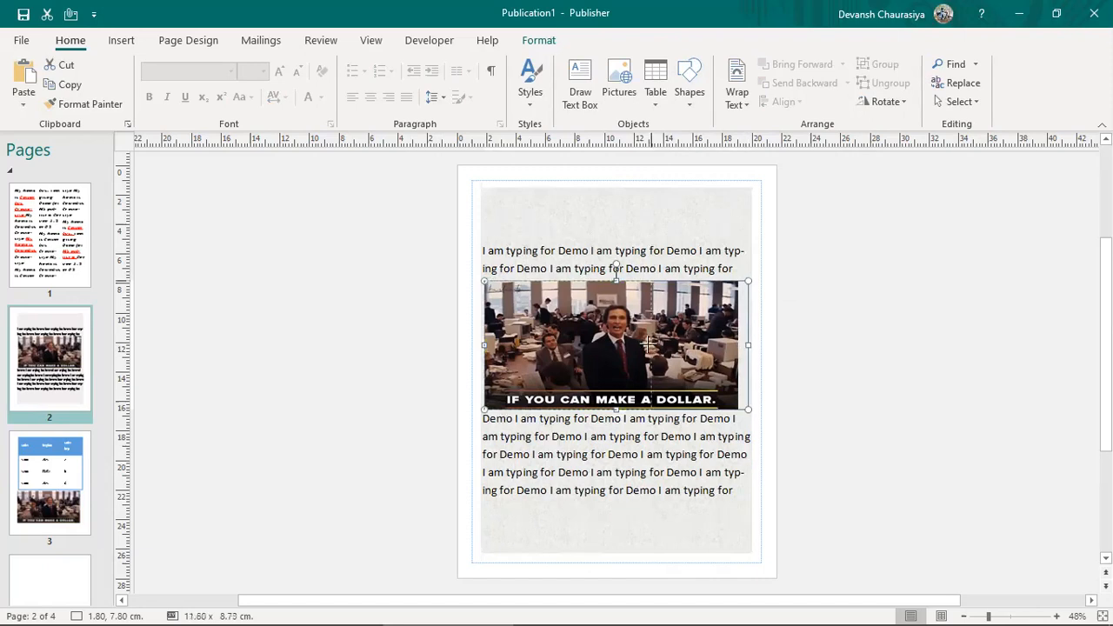
drag(748, 344, 618, 343)
click(737, 94)
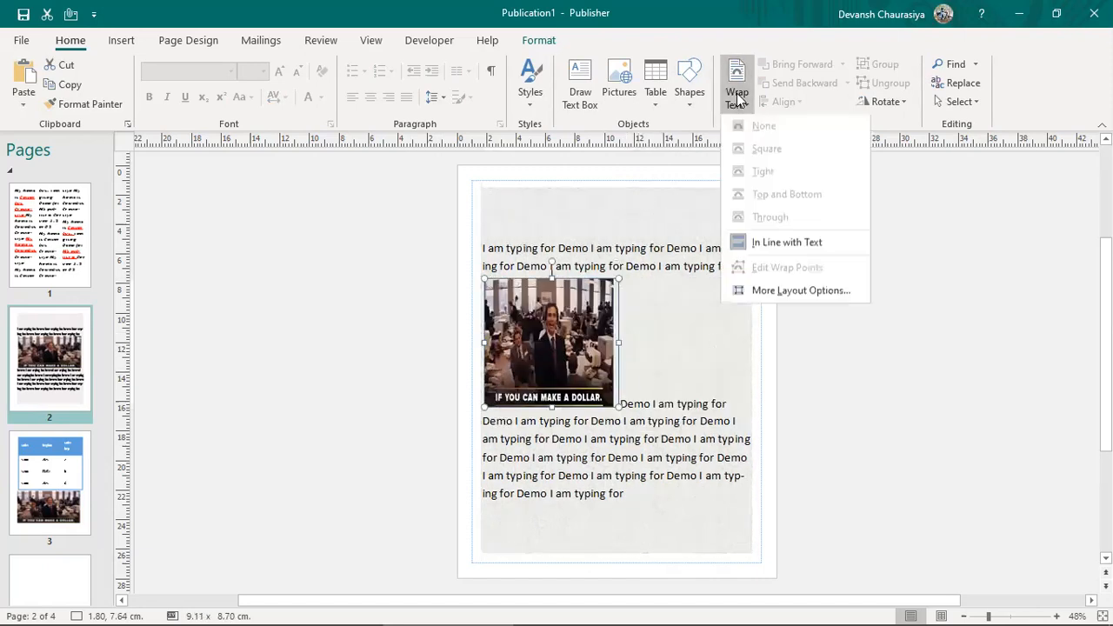
click(771, 241)
Step: Apply Tight wrapping to the text box and briefly try Edit Wrap Points
click(651, 405)
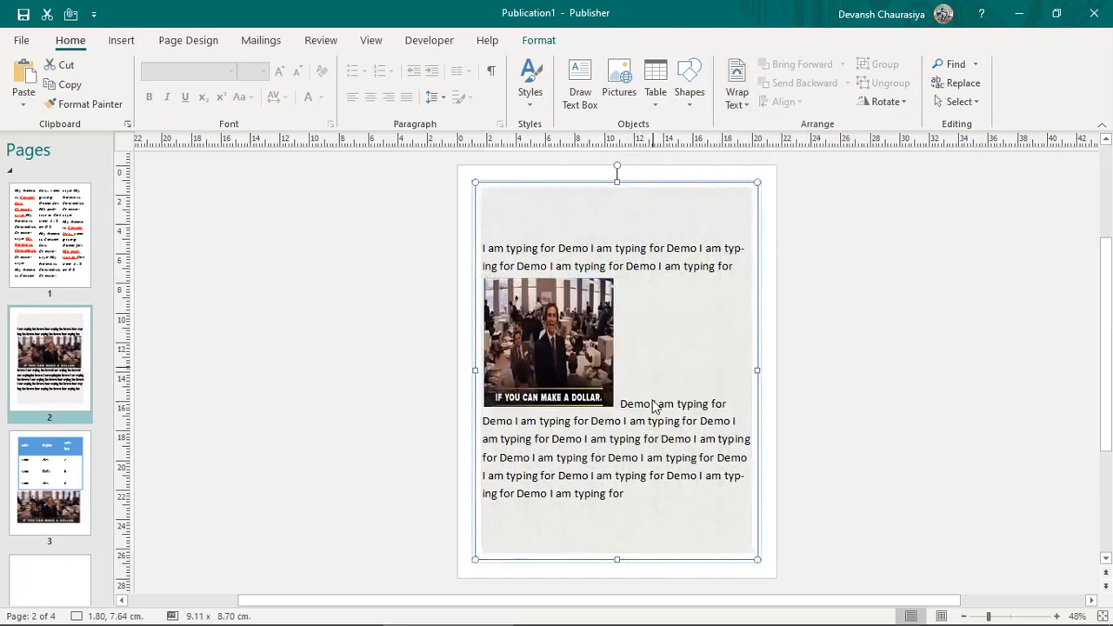
click(737, 96)
click(765, 173)
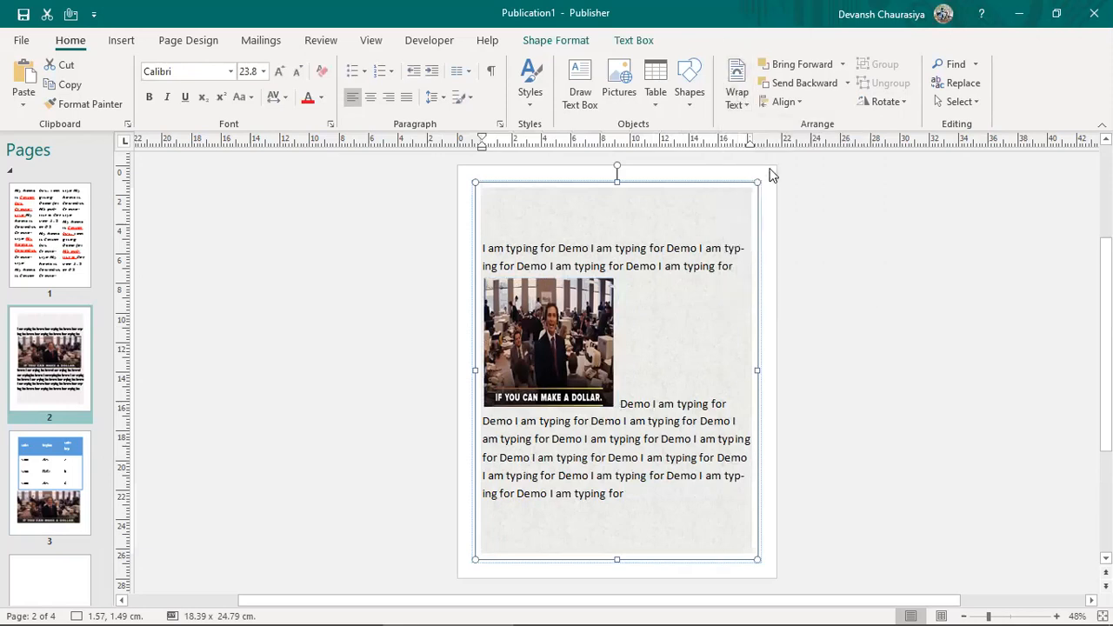
click(736, 94)
click(760, 148)
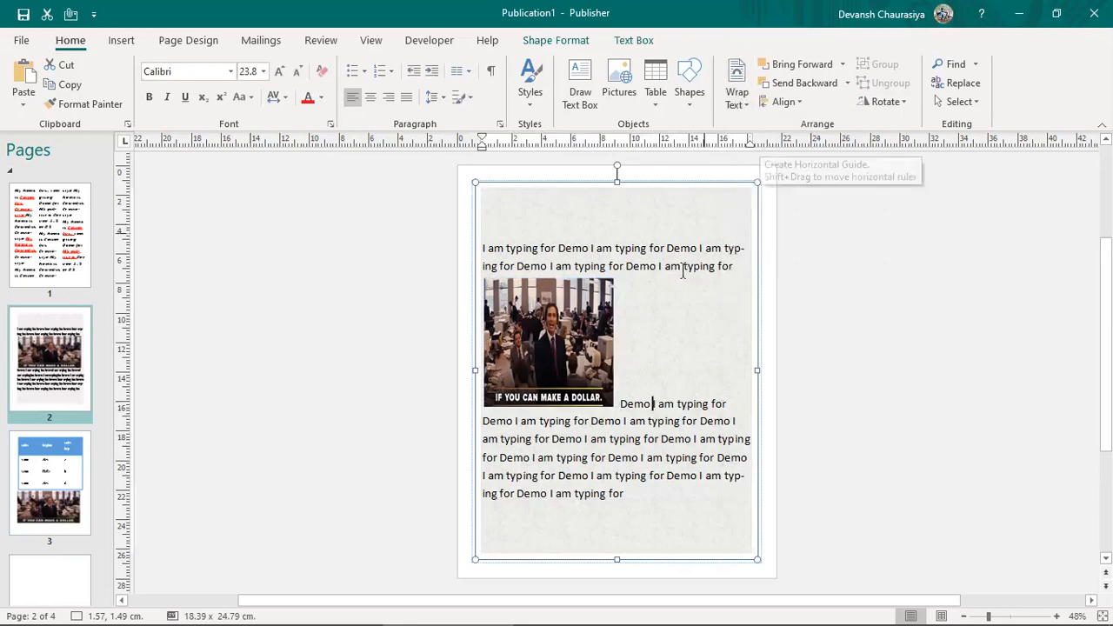
click(737, 87)
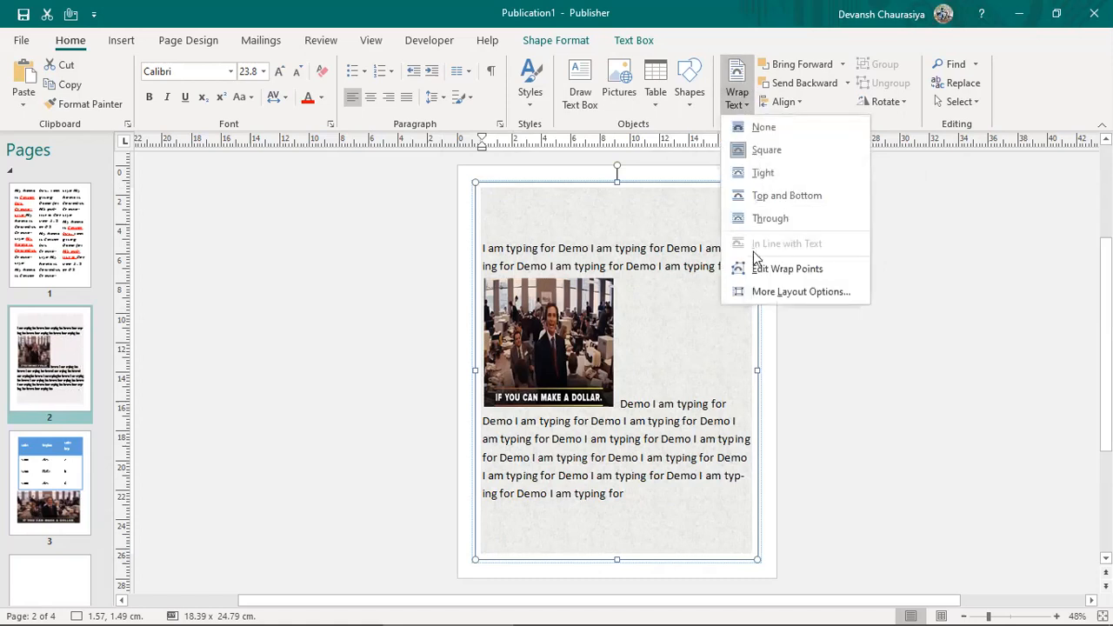
click(761, 271)
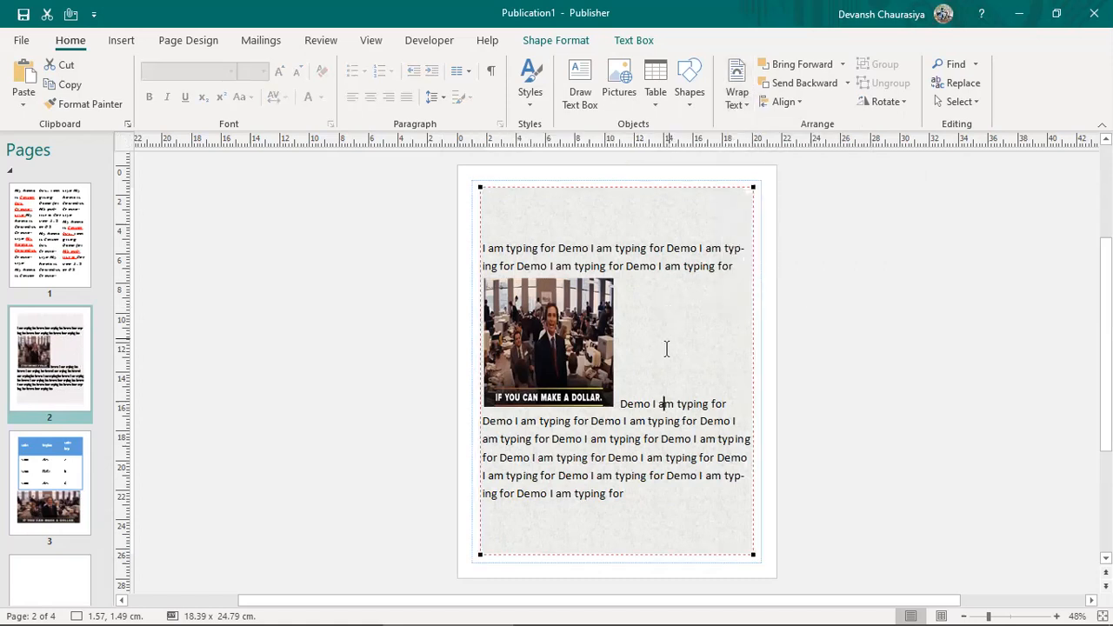
click(574, 358)
Step: Delete the inline picture from the page 2 text with Backspace and glance at the Word notes
click(574, 358)
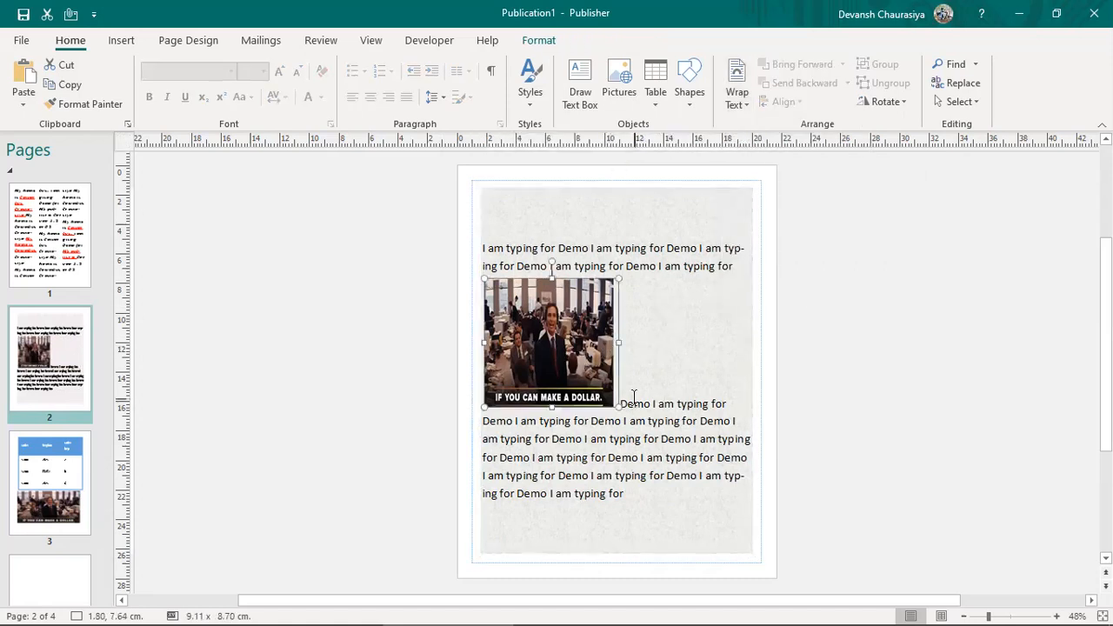
click(634, 398)
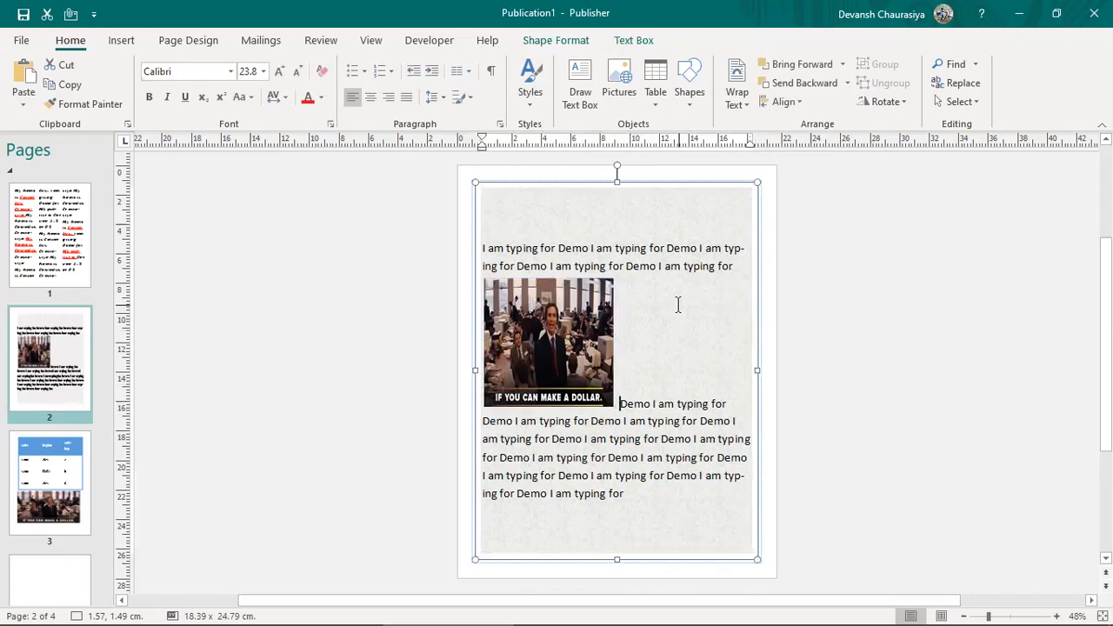
key(BackSpace)
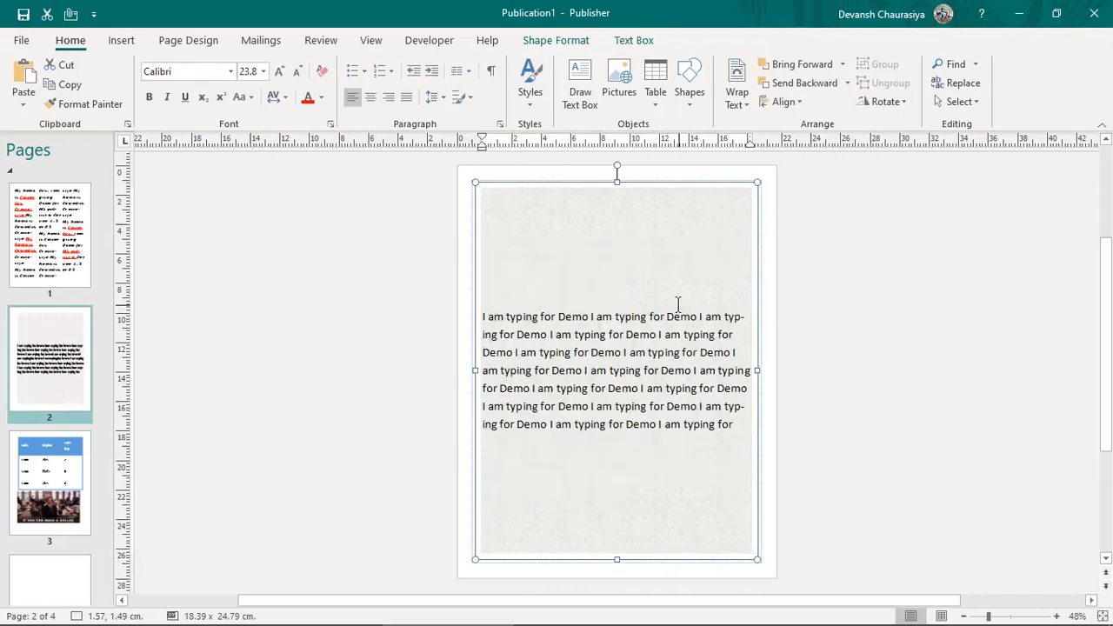
click(557, 253)
key(alt+Tab)
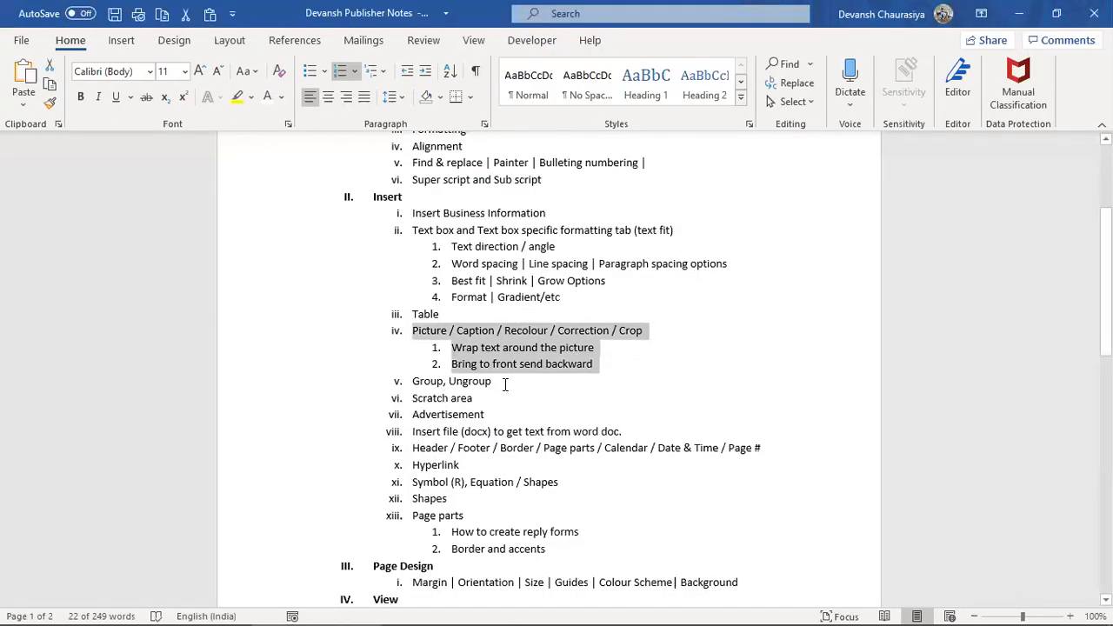
key(alt+Tab)
Step: On page 3, nudge the existing picture and inspect the sales table's cells and shortcut menu
click(74, 513)
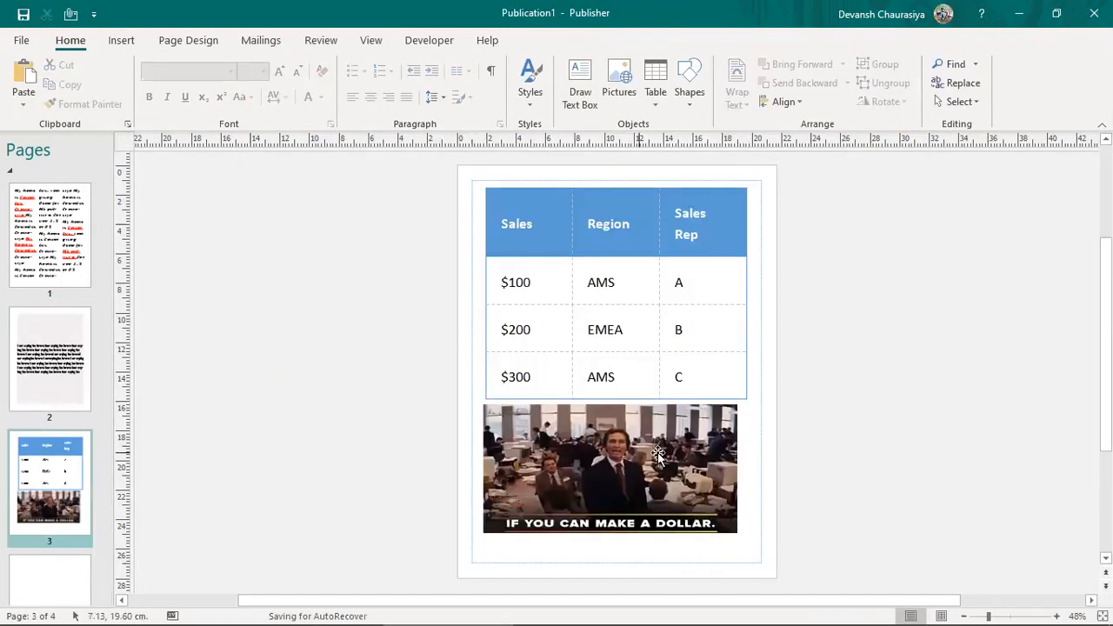
click(625, 448)
drag(625, 448, 613, 448)
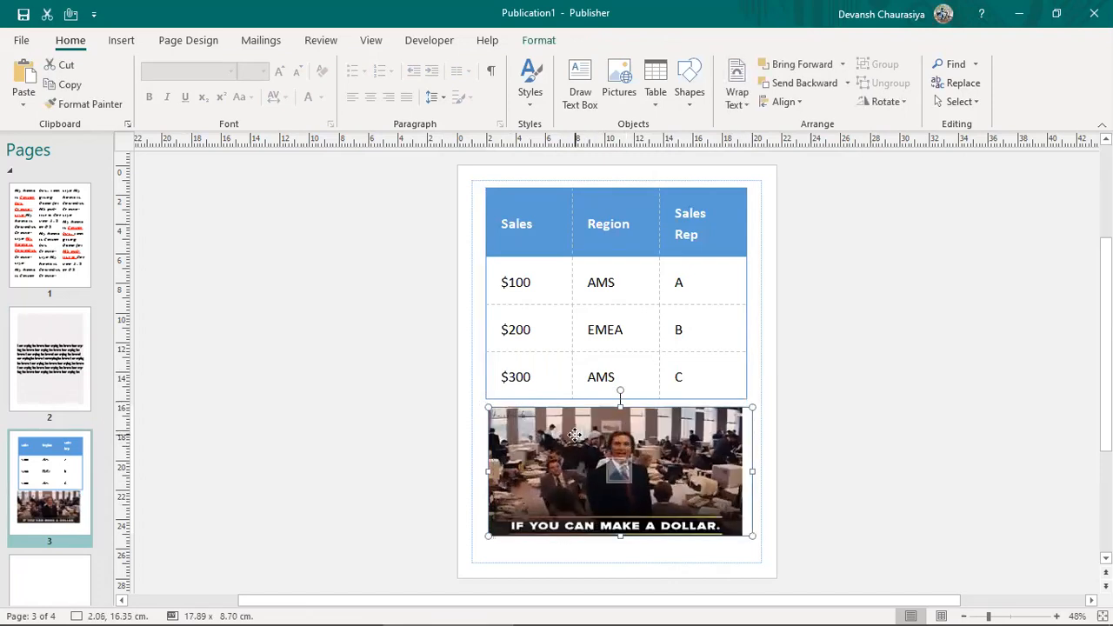
shift+click(654, 222)
drag(526, 228, 592, 277)
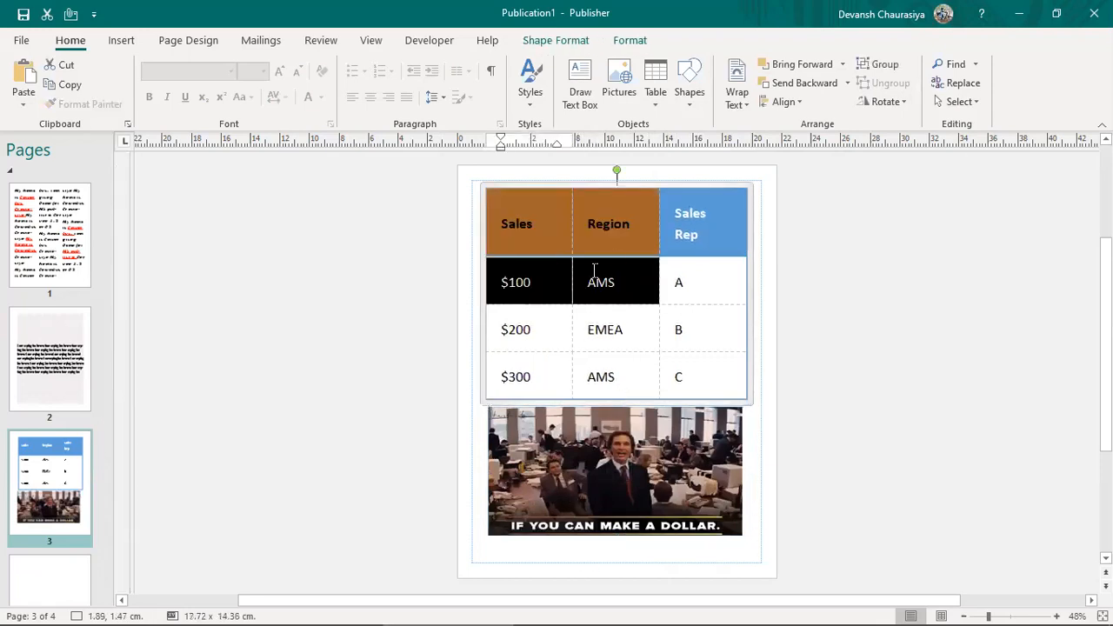
click(727, 249)
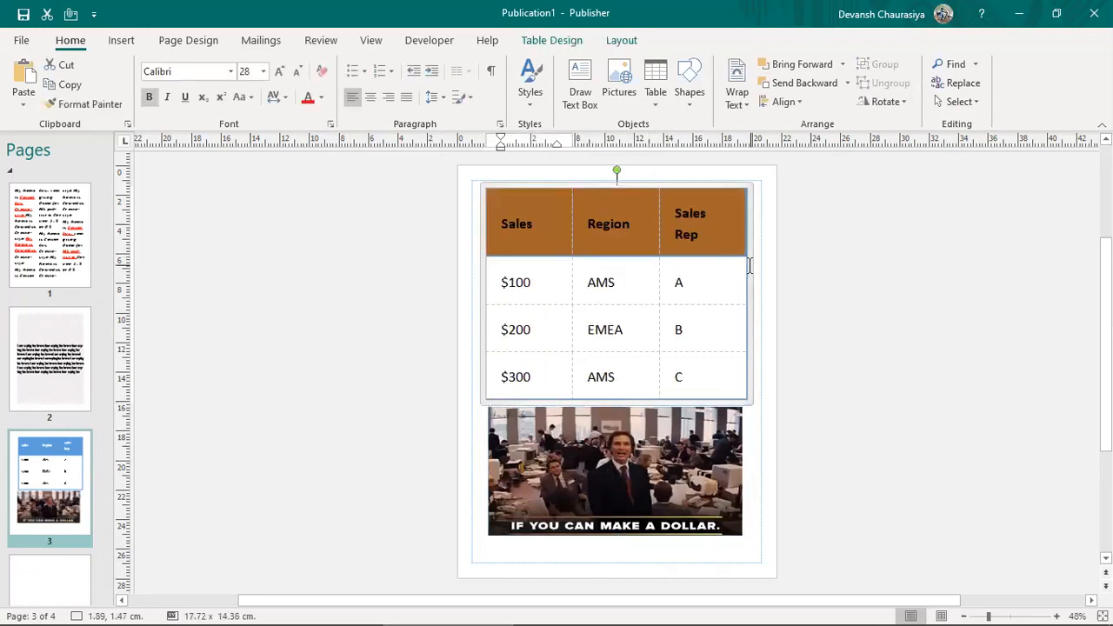
right_click(750, 268)
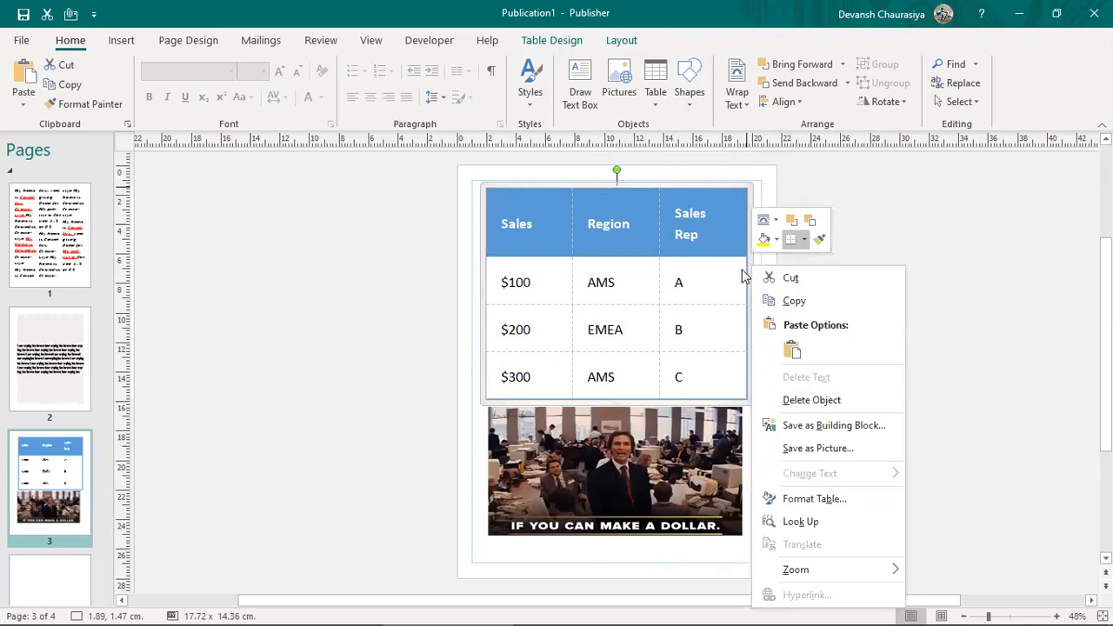
click(556, 491)
click(553, 489)
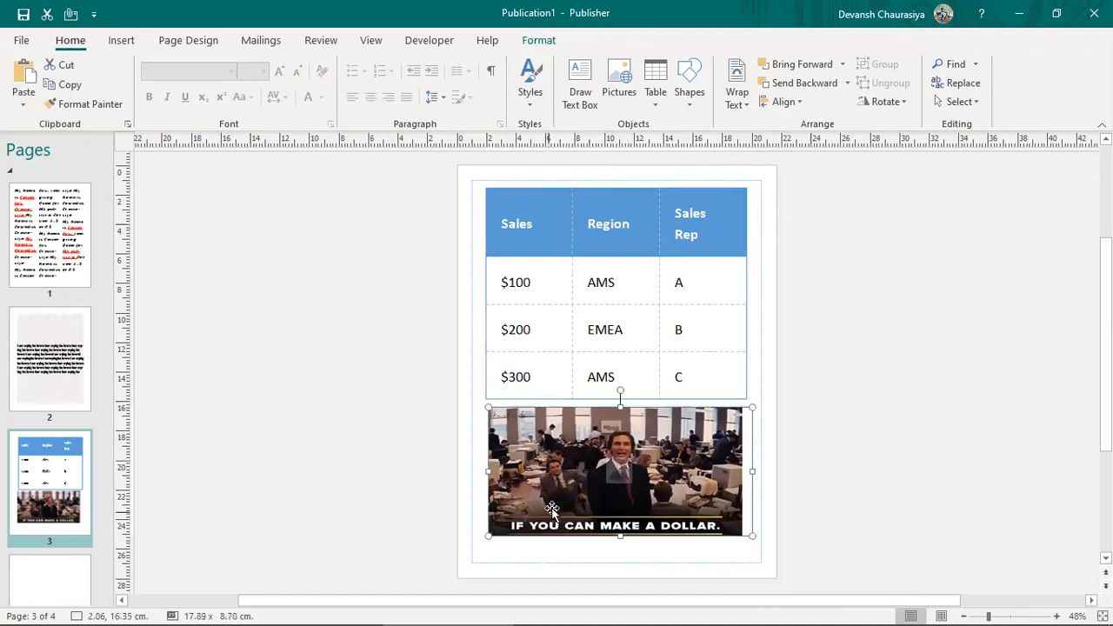
Step: Insert the bookshelf photo from file and shrink it to 9.04 × 6.76 cm over the table
click(122, 41)
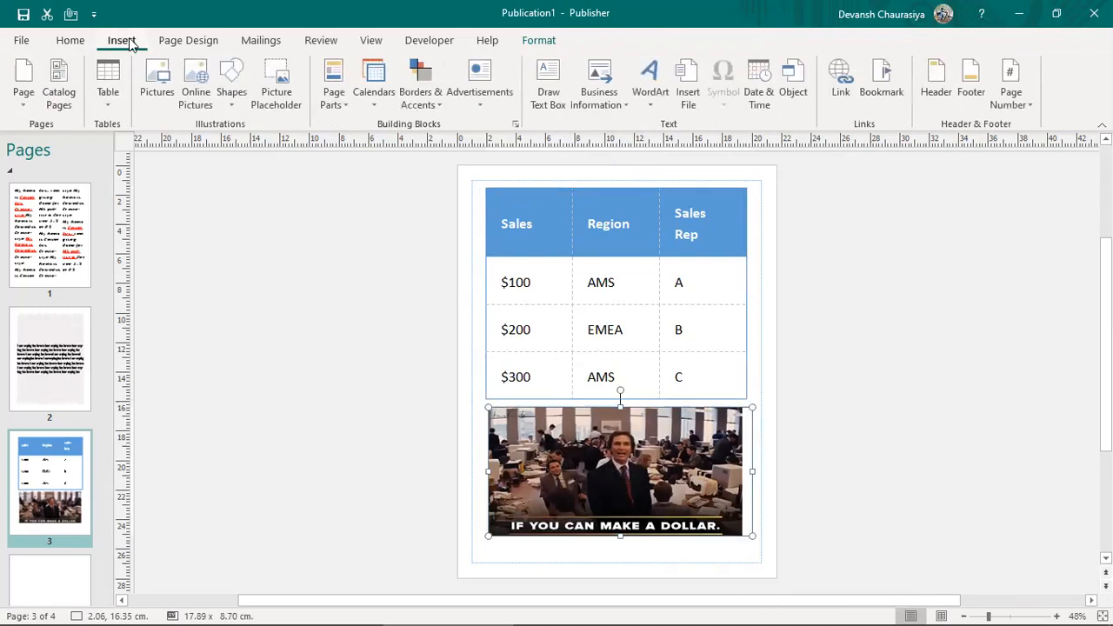
click(158, 87)
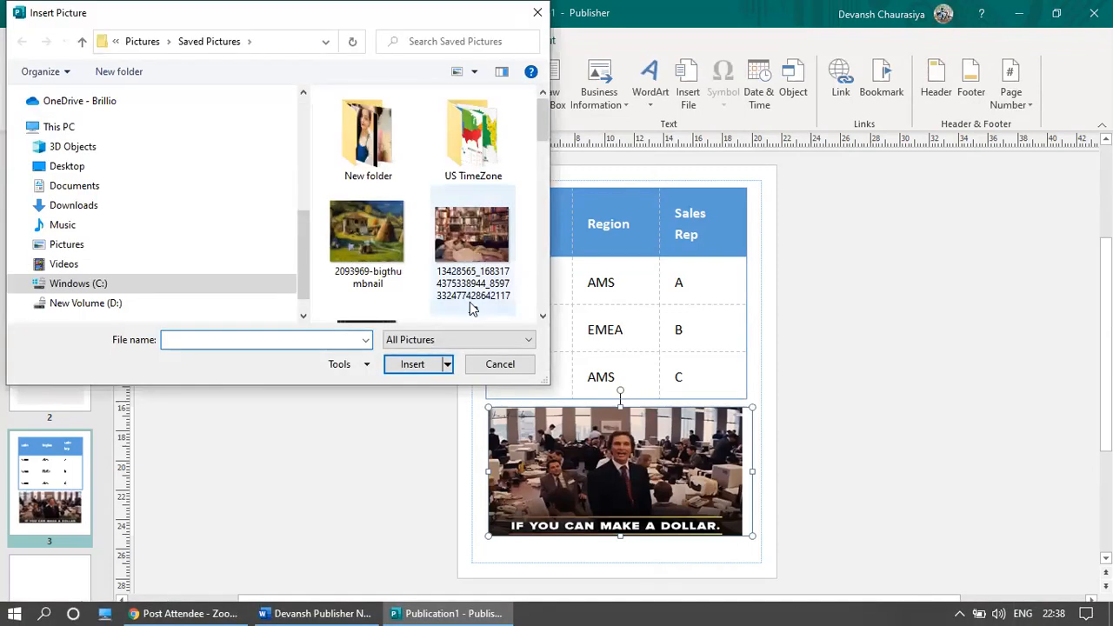
double_click(475, 261)
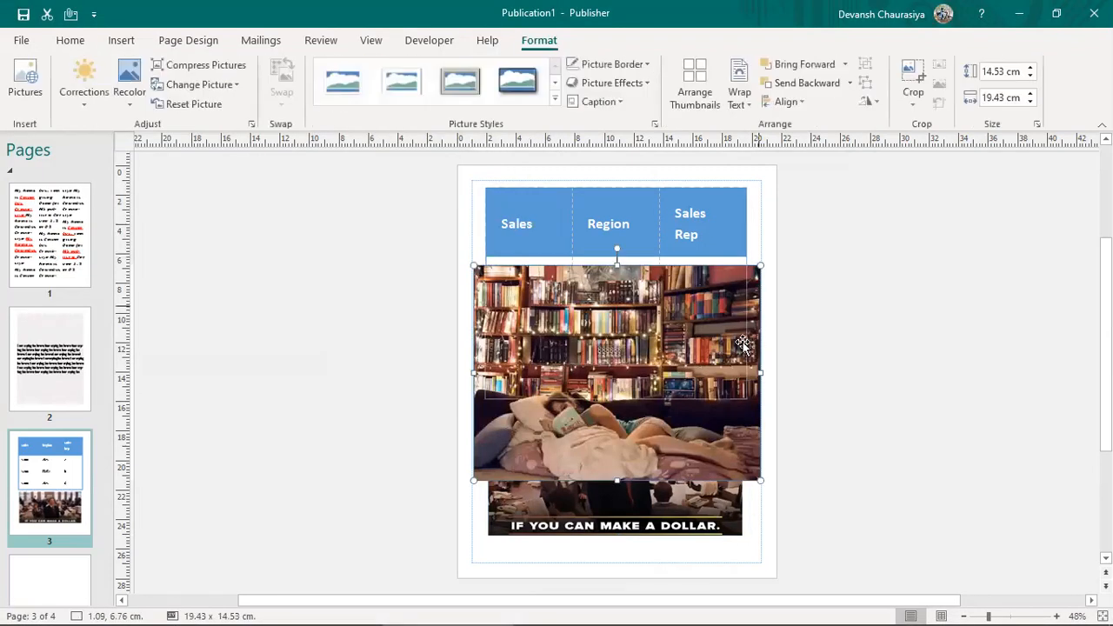
drag(759, 482, 607, 366)
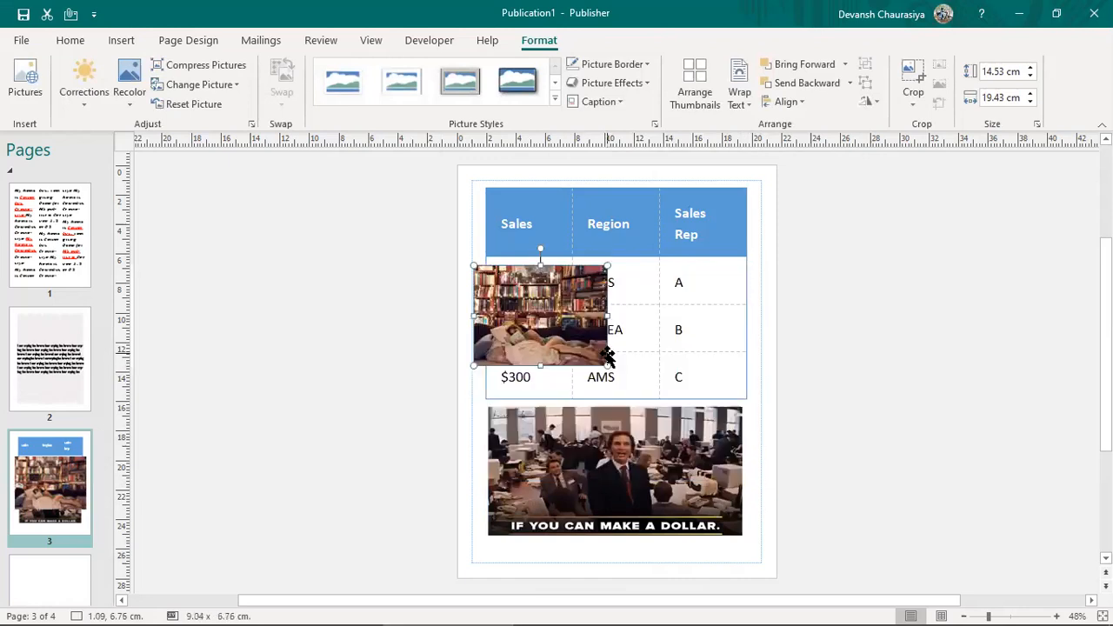
Step: Widen the bookshelf photo and group it with the trading-floor picture
drag(606, 318, 713, 366)
shift+click(621, 454)
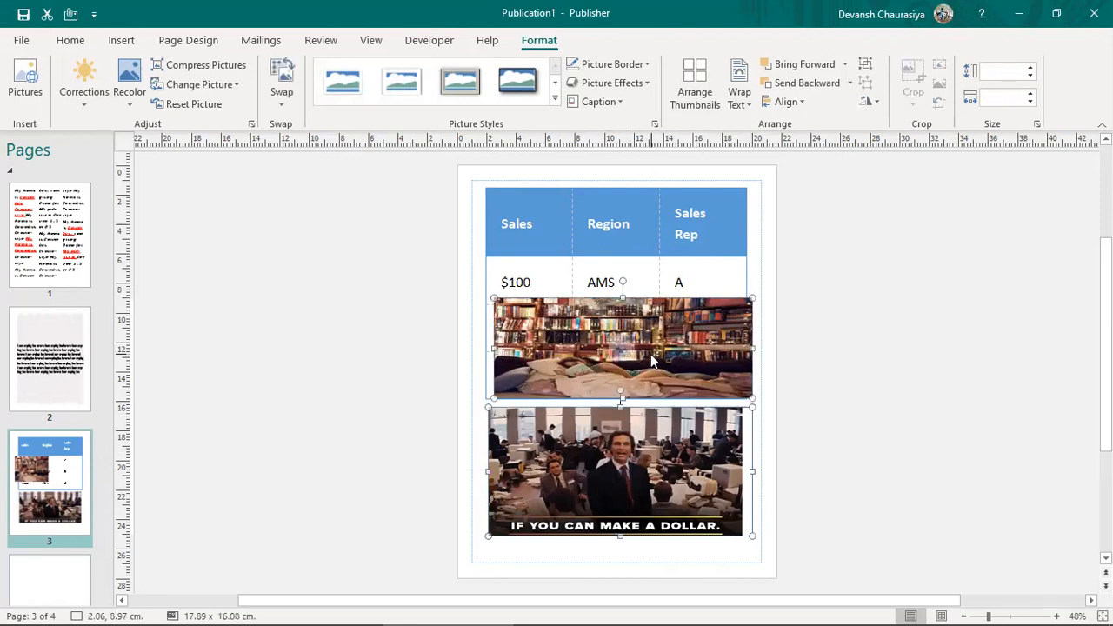
right_click(654, 360)
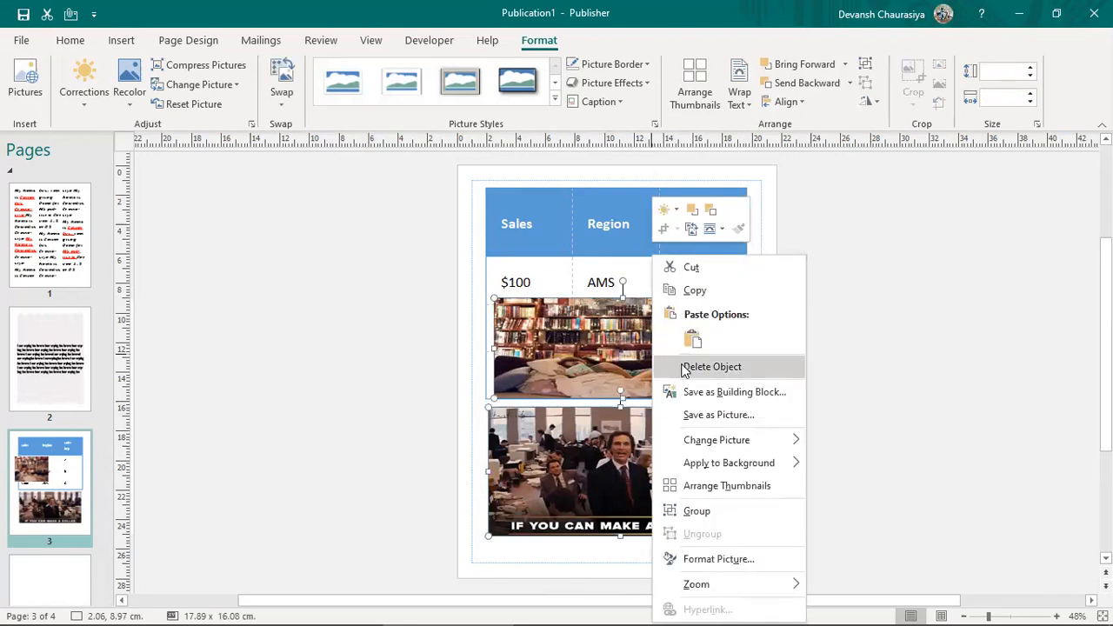
click(697, 511)
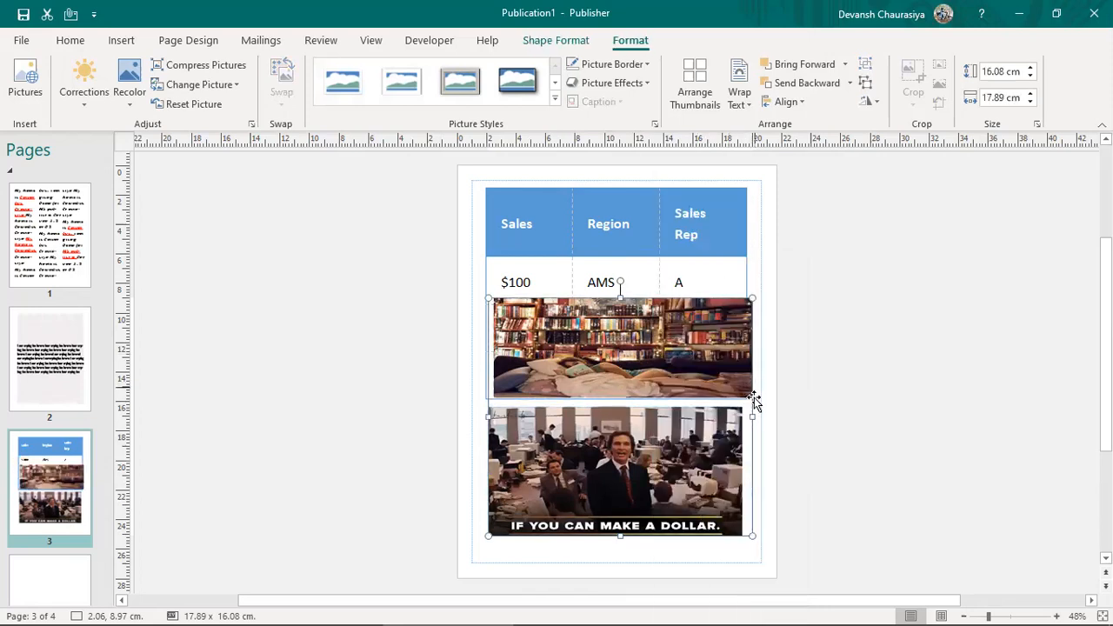
Step: Move the group up, remove it from page 3, and go to blank page 4
drag(750, 447, 737, 397)
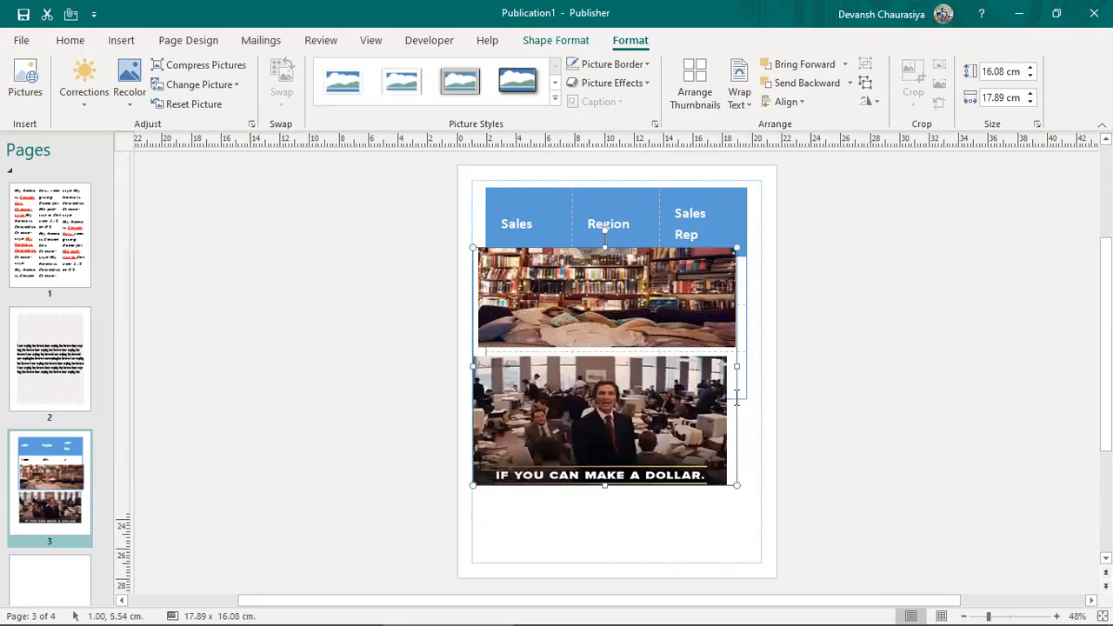
key(Delete)
click(65, 569)
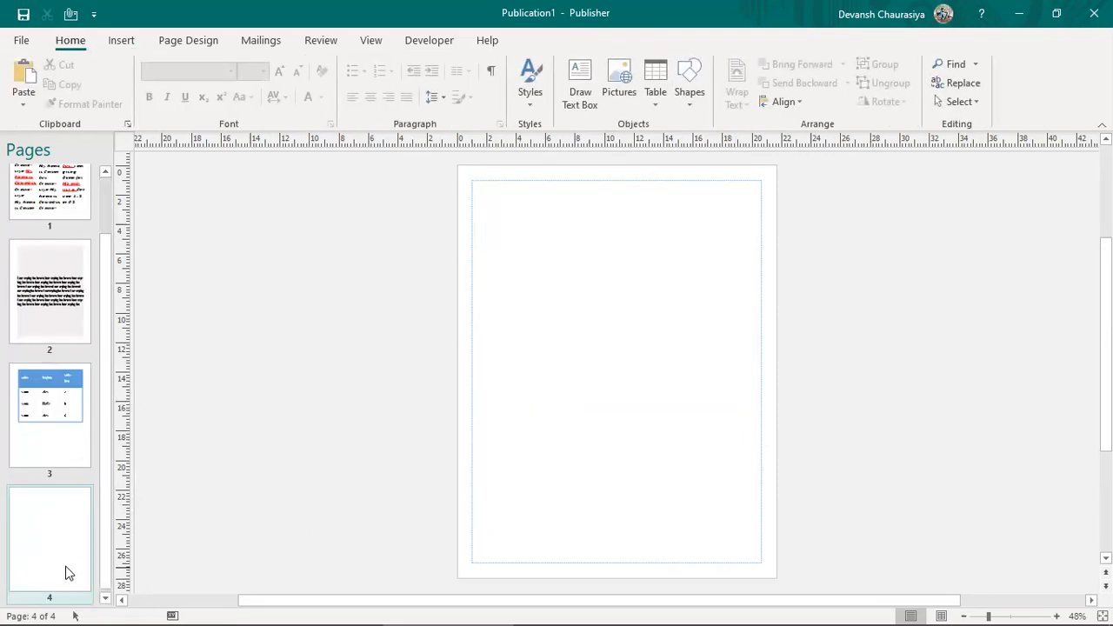
Step: Paste the picture group onto page 4 and position it near the top
click(627, 338)
key(ctrl+v)
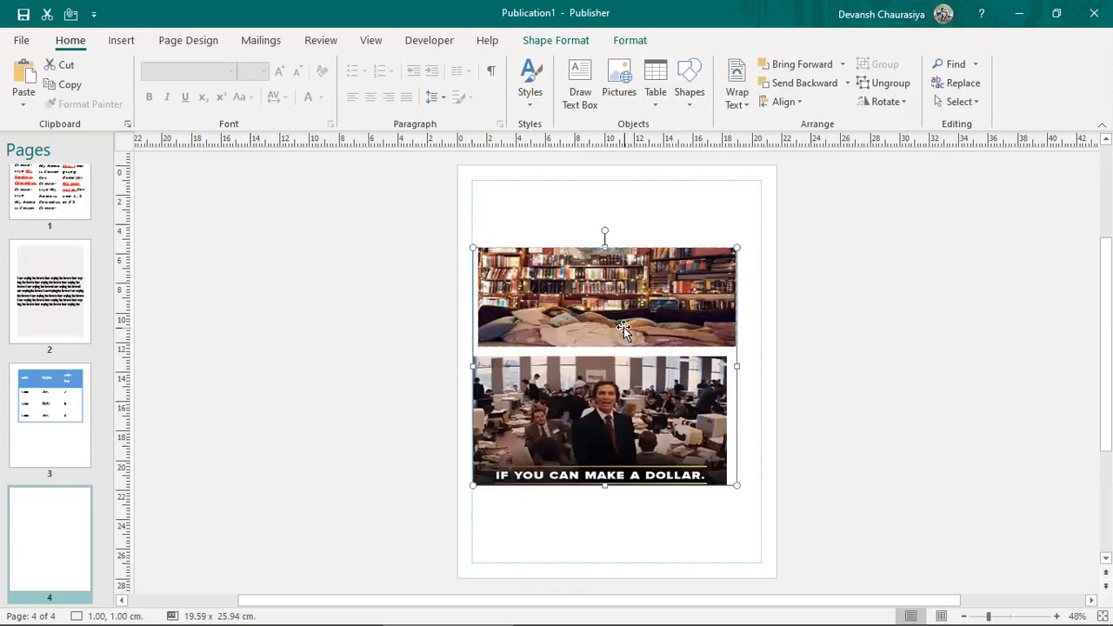
drag(639, 303, 653, 269)
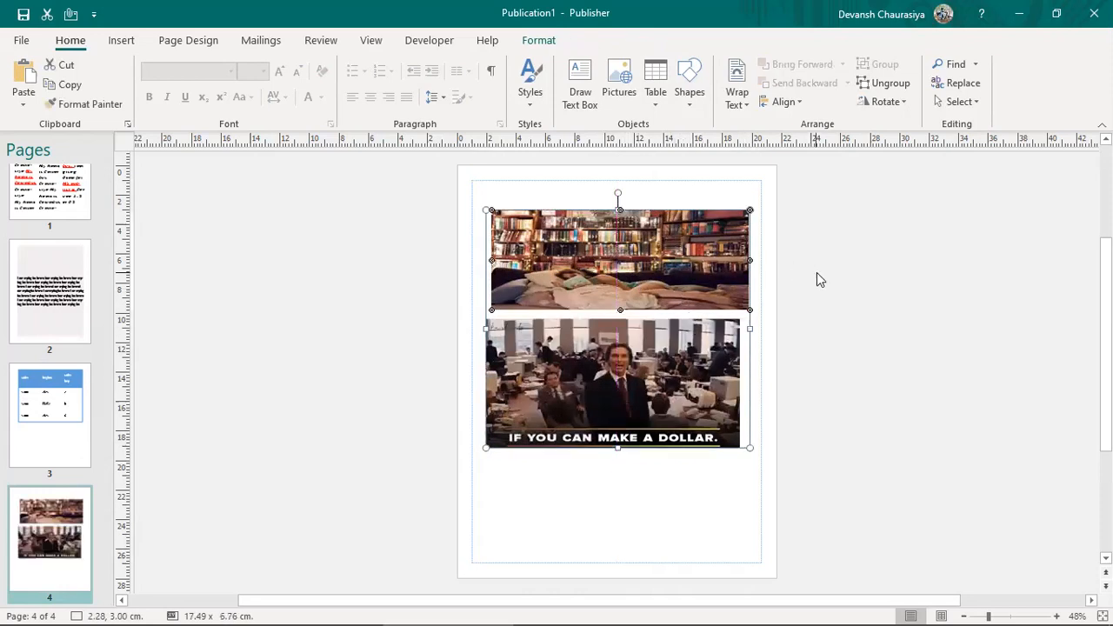
click(816, 273)
click(603, 273)
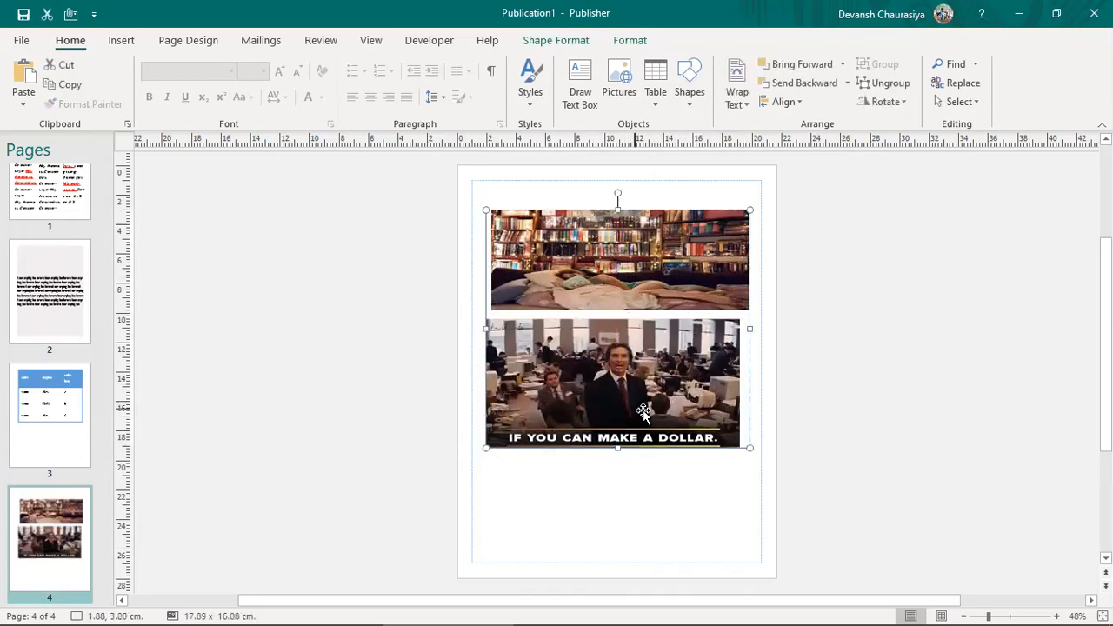
mouse_move(749, 415)
mouse_down()
mouse_move(735, 477)
mouse_move(752, 502)
mouse_move(755, 414)
mouse_up()
Step: Ungroup the two pictures and mark the Scratch area topic in the Word notes
right_click(687, 269)
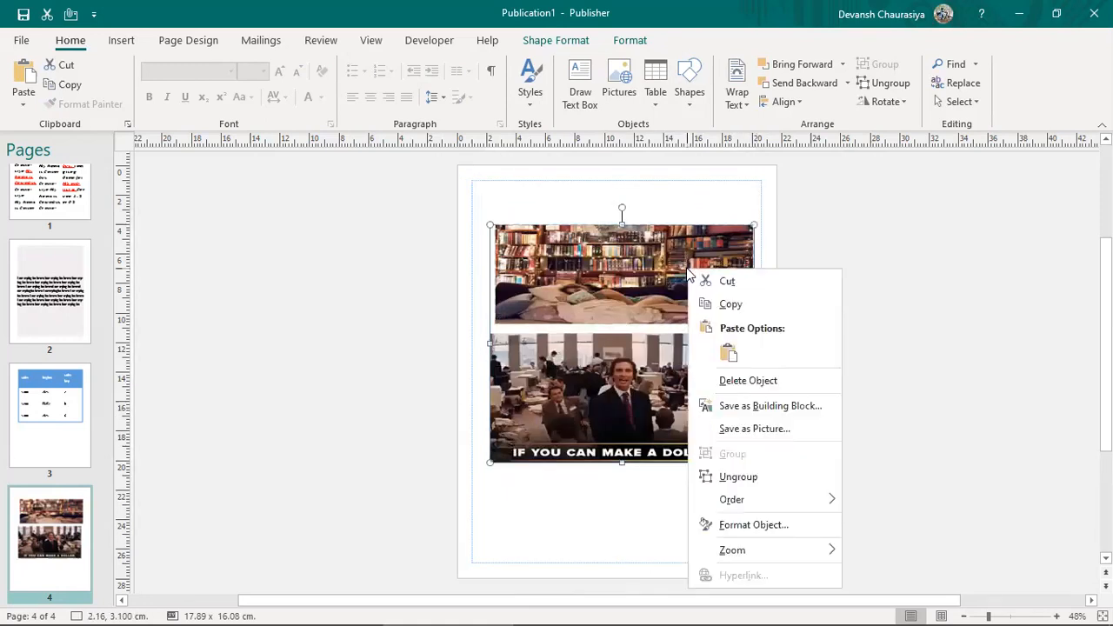
click(742, 477)
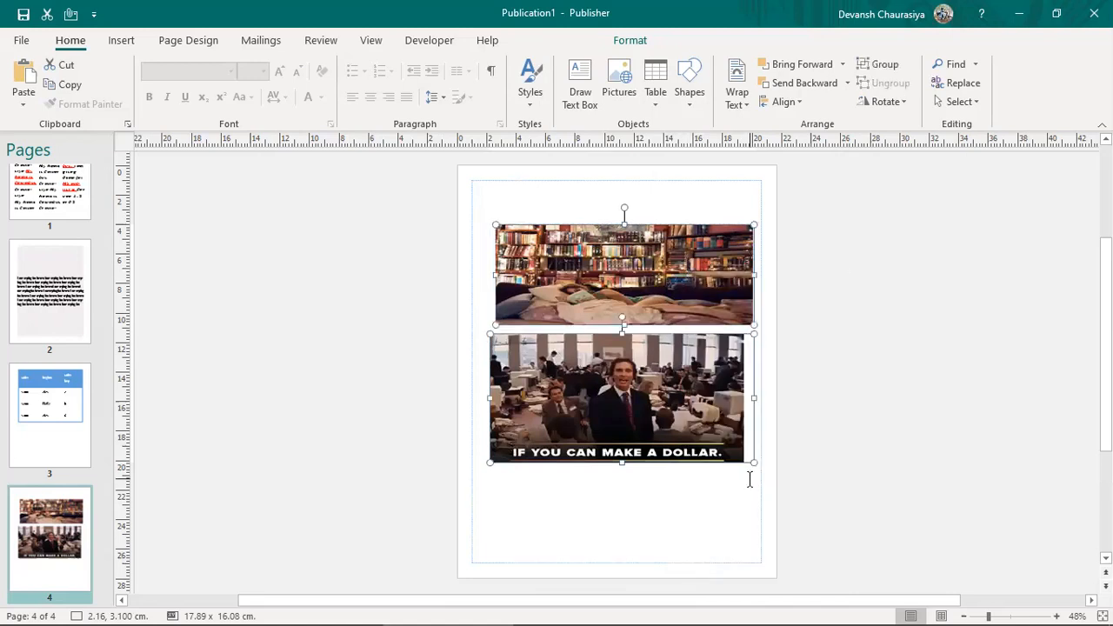
click(887, 338)
click(690, 264)
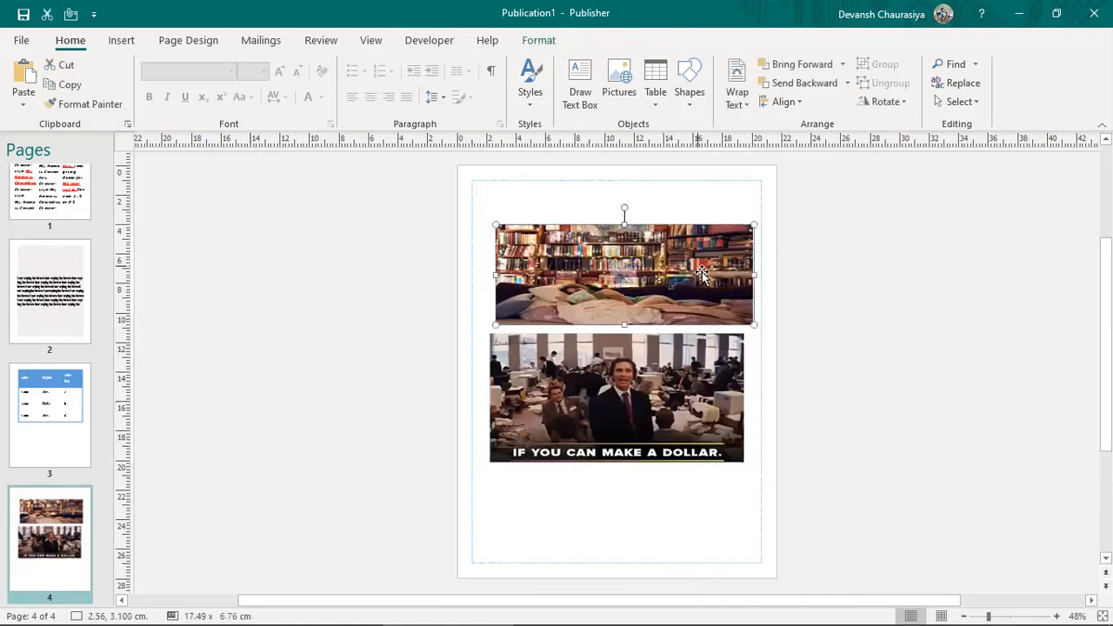
key(alt+Tab)
drag(493, 398, 494, 399)
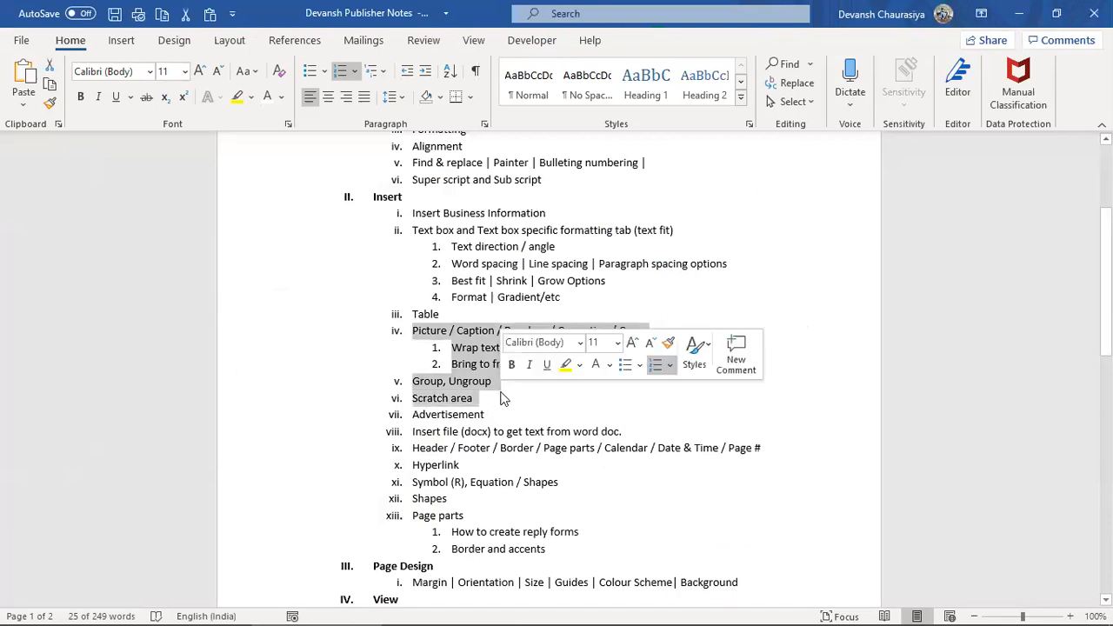
key(alt+Tab)
drag(807, 202, 824, 481)
Step: Shrink the bookshelf and trading-floor pictures by their corner handles
scroll(815, 489, up, 5)
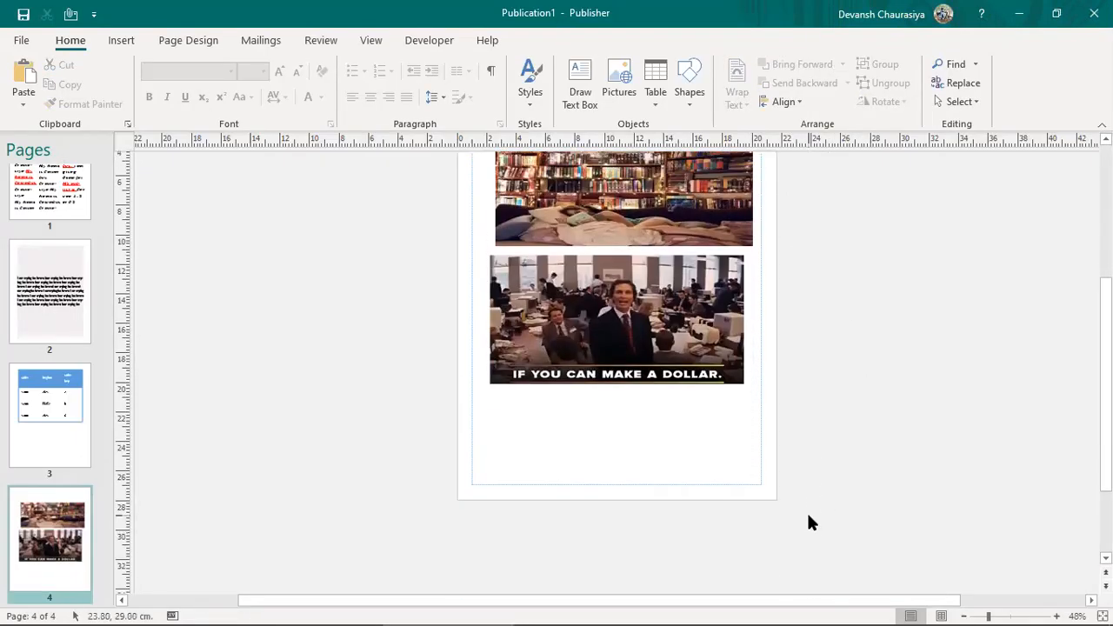
click(640, 215)
click(713, 344)
drag(753, 352, 850, 251)
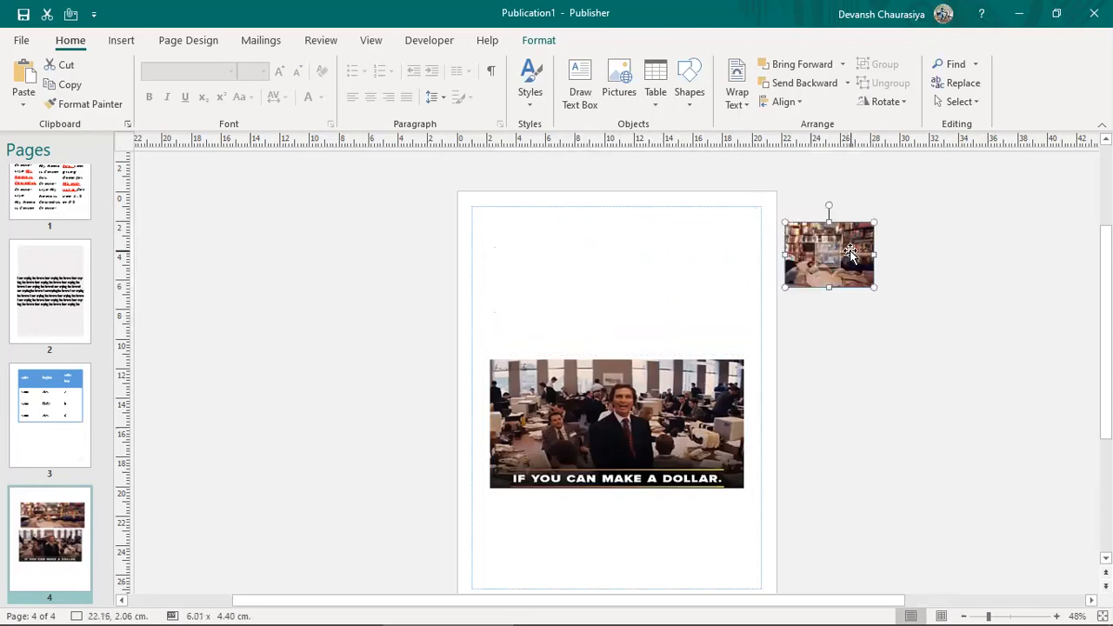
click(619, 424)
drag(744, 494, 628, 398)
Step: Park both pictures in the scratch area beside page 4, undoing a trial move back onto the page
drag(534, 388, 827, 327)
click(727, 228)
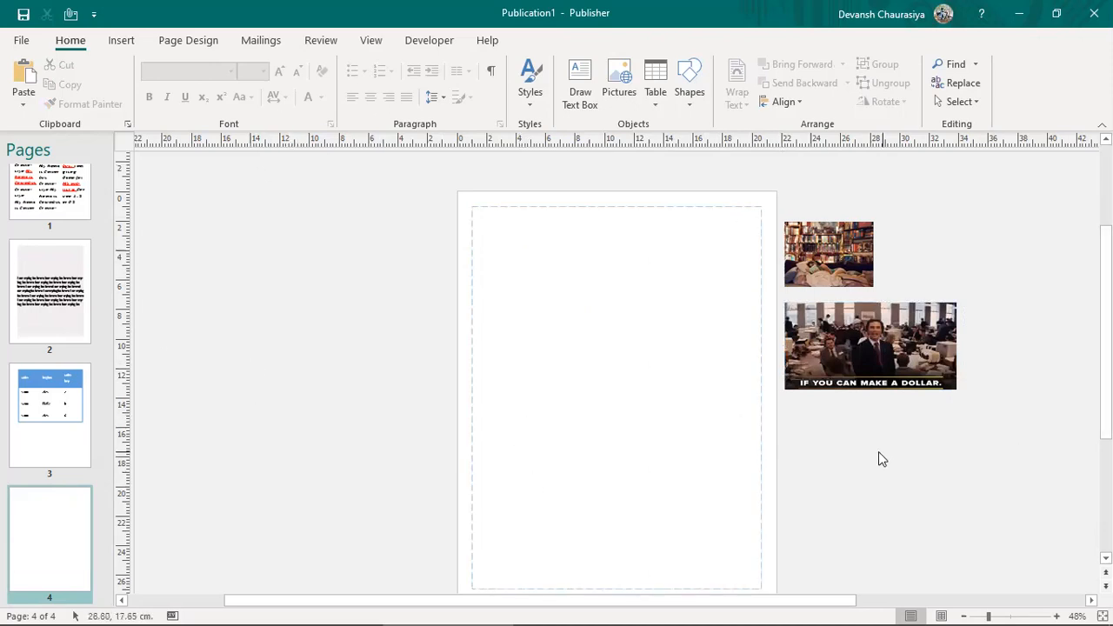
click(849, 240)
drag(858, 235, 637, 264)
key(ctrl+z)
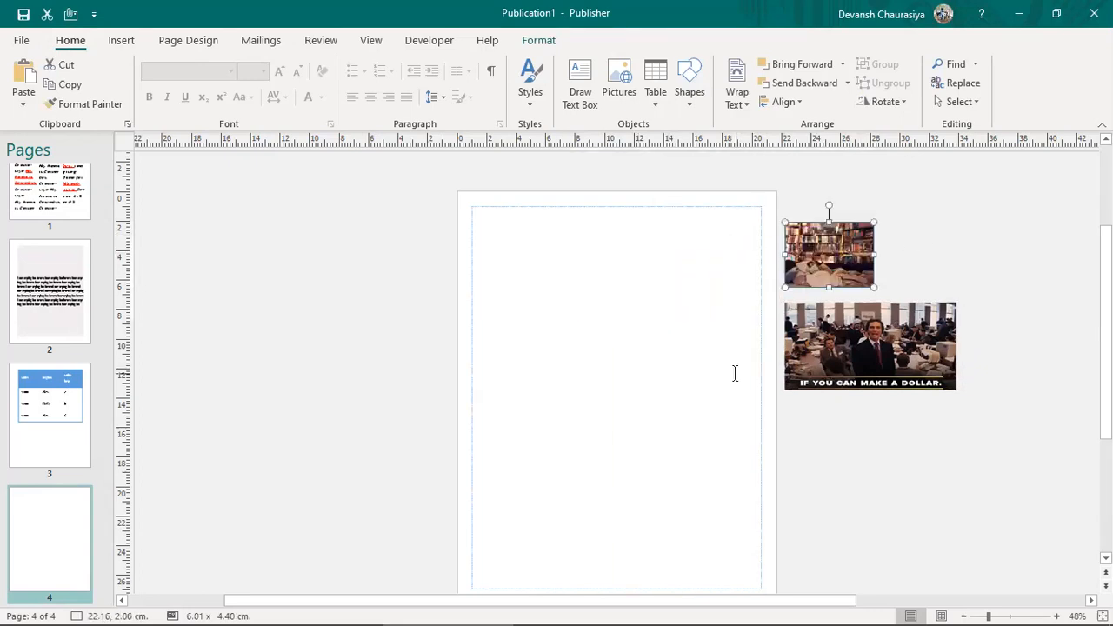
key(alt+Tab)
drag(472, 415, 505, 419)
key(alt+Tab)
click(120, 41)
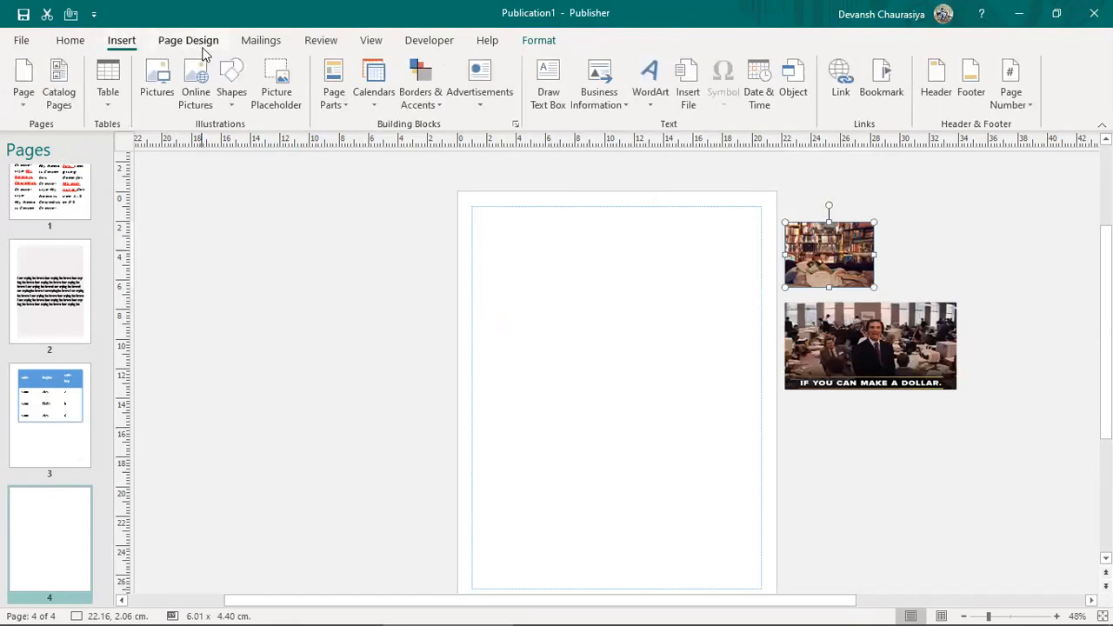
Step: Move the bookshelf photo to the top of page 4 and enlarge it to span the page width
click(479, 109)
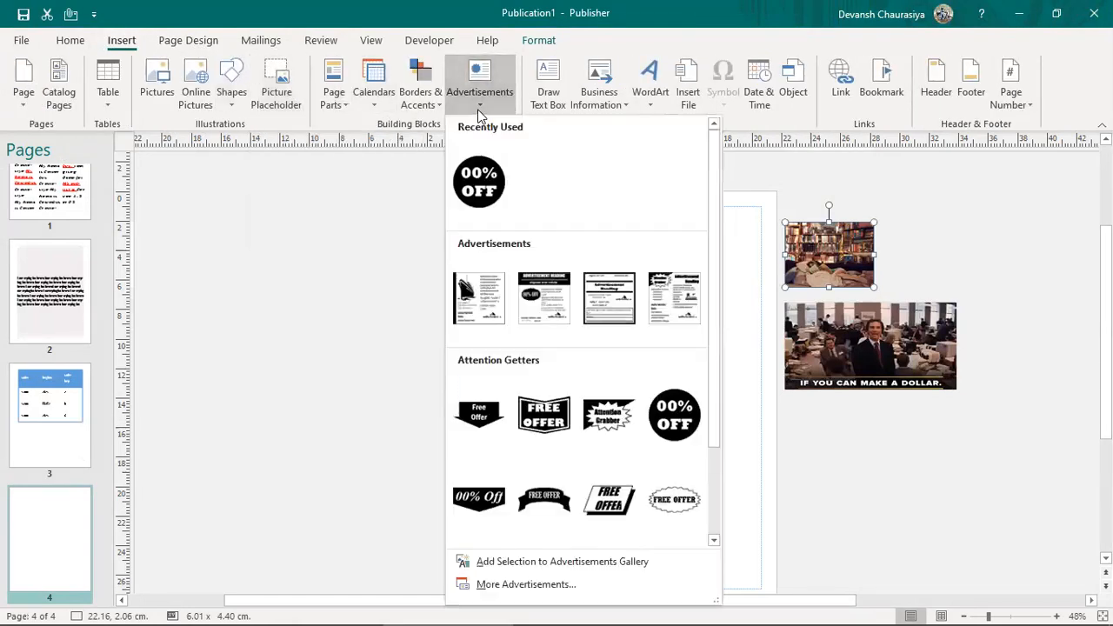
click(829, 250)
drag(781, 253, 546, 219)
drag(562, 272, 760, 348)
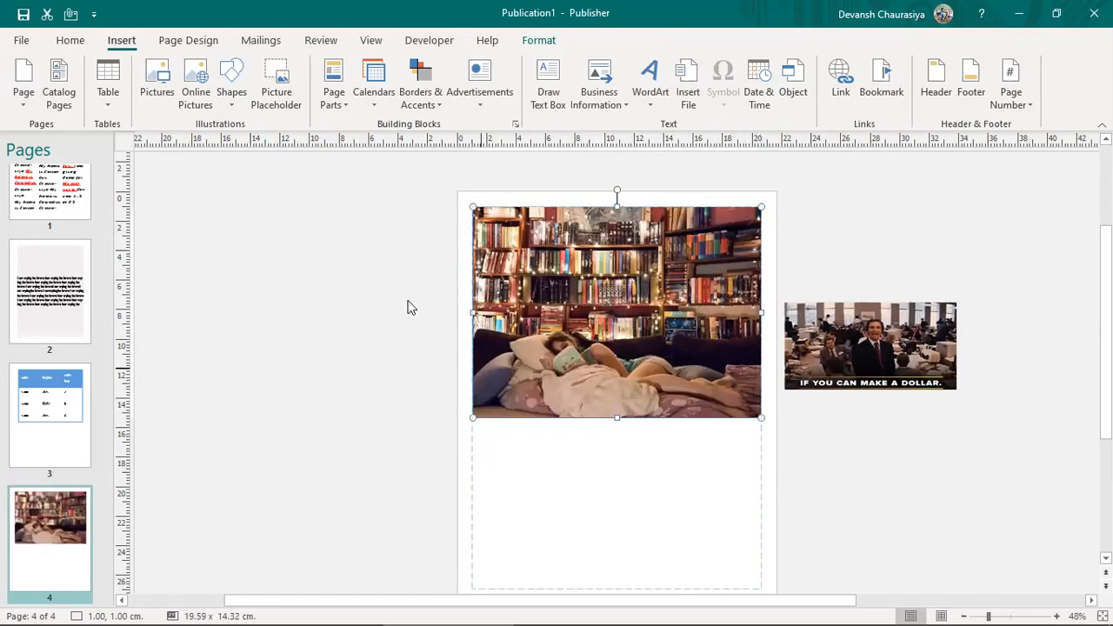
Step: Add a FREE OFFER attention getter, enlarge it to 7.100 × 4.04 cm and shift it left
click(487, 87)
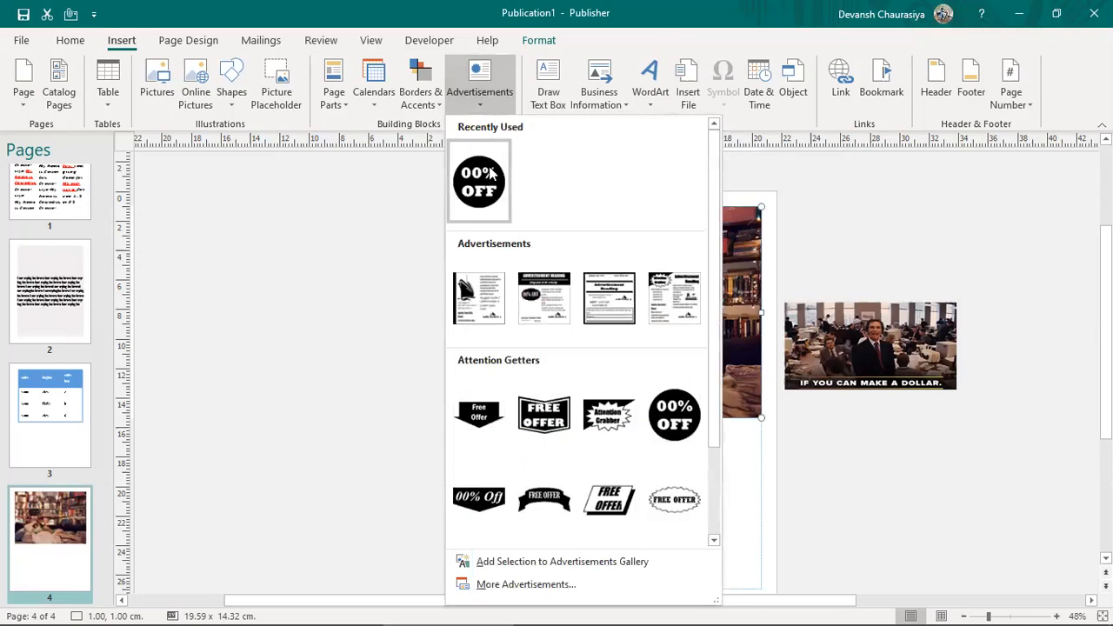
click(543, 416)
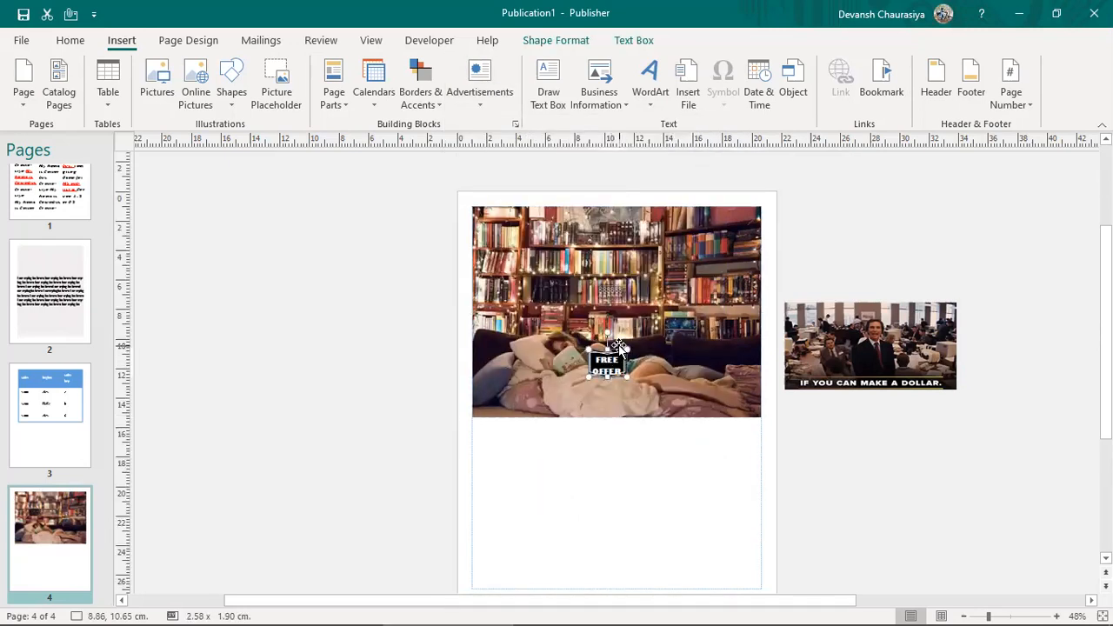
drag(622, 355, 722, 305)
click(602, 330)
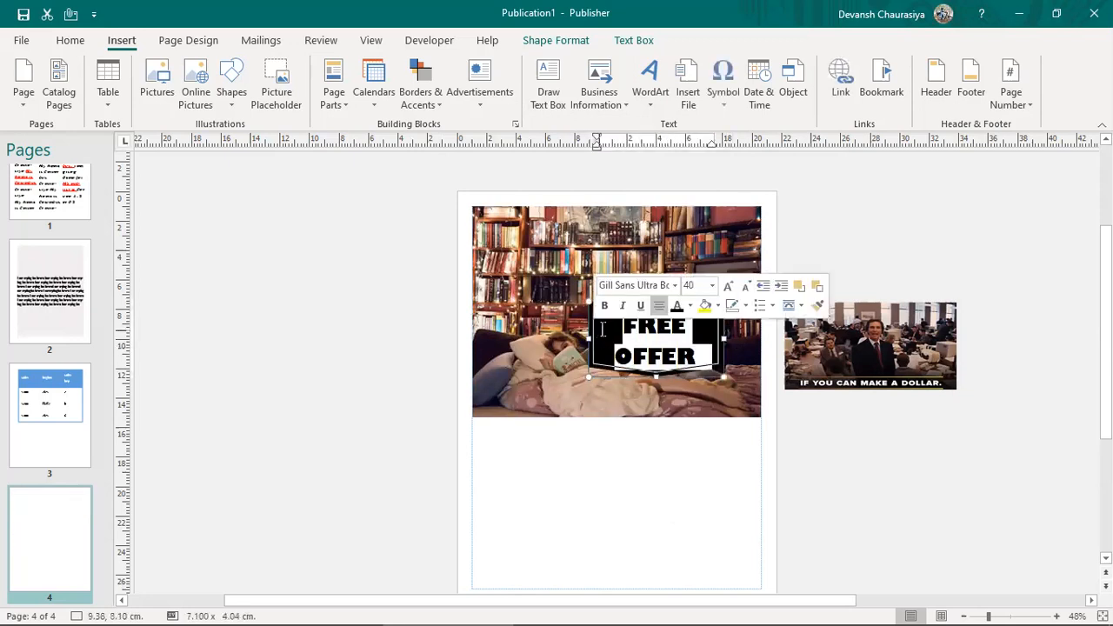
drag(589, 371, 497, 381)
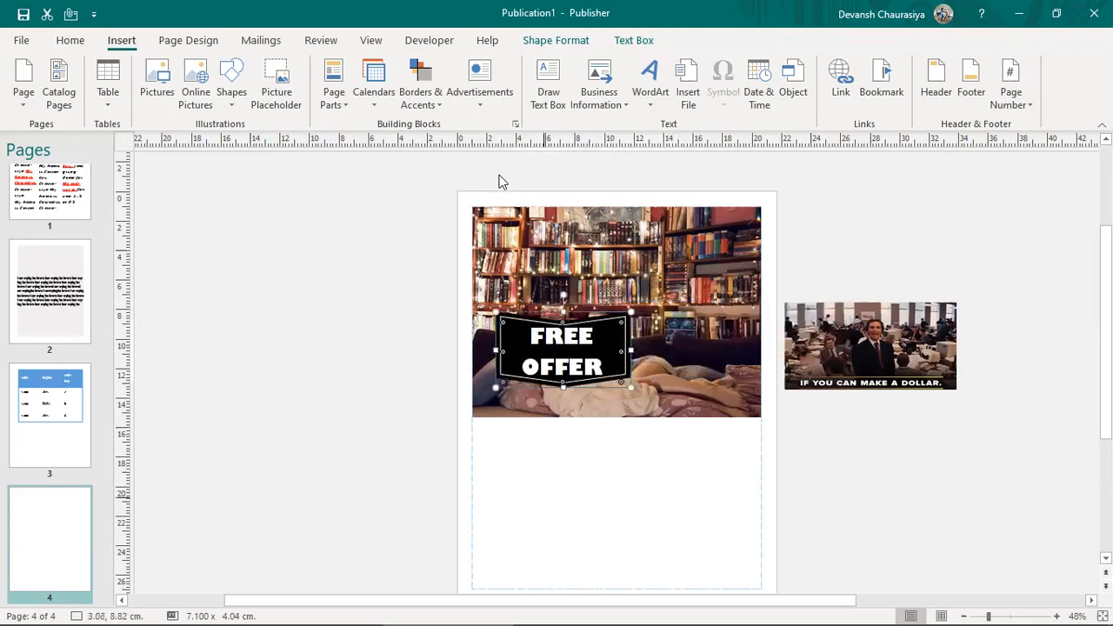
click(510, 85)
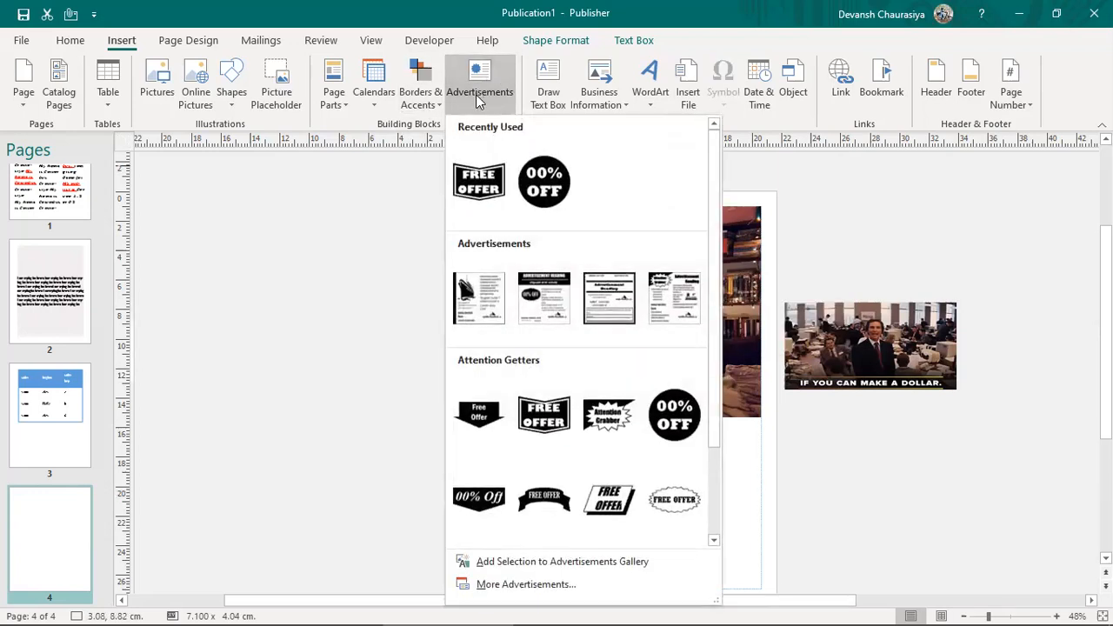
Step: Add a 00% OFF attention getter, enlarge it and place it below the bookshelf photo
scroll(578, 454, down, 2)
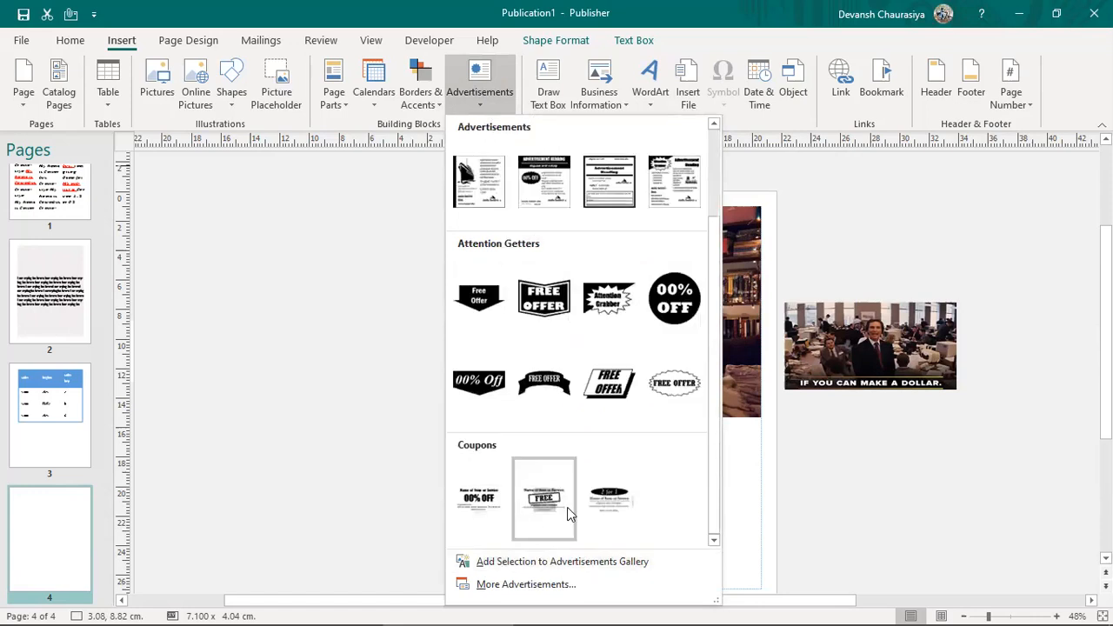
click(661, 304)
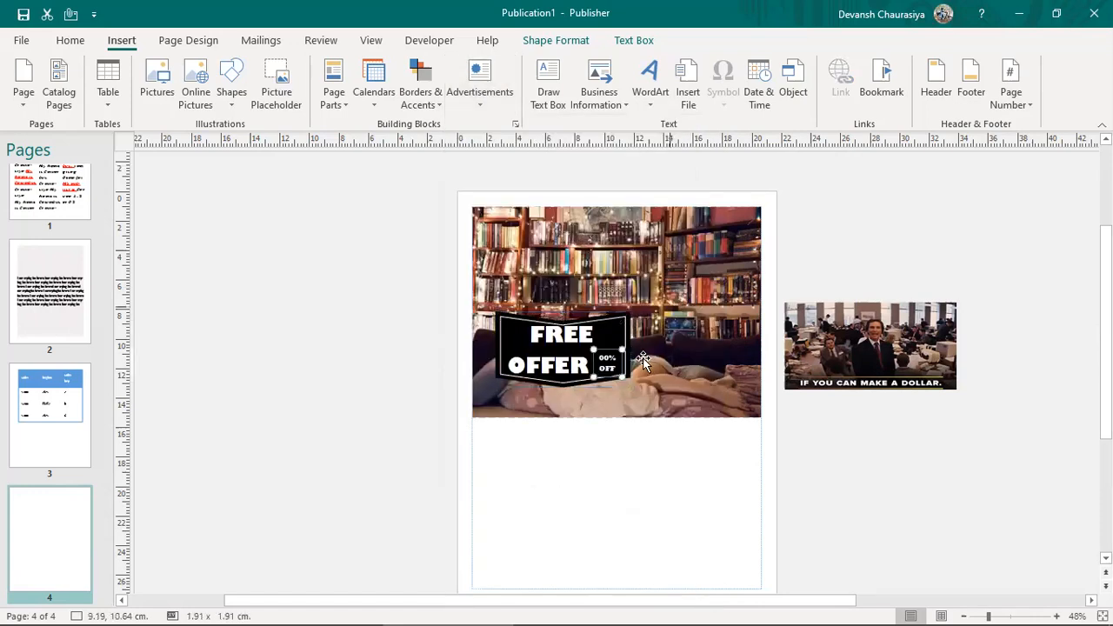
drag(694, 341, 759, 428)
drag(632, 294, 616, 275)
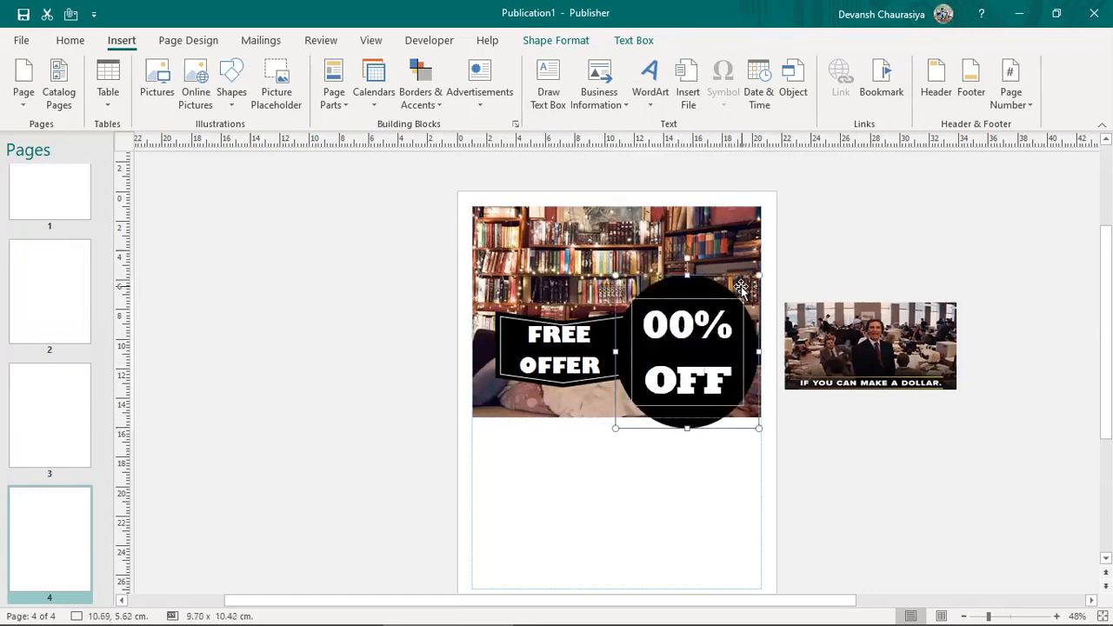
drag(706, 345, 620, 487)
Step: Change the badge text to read 100% OFF and mark the insert-file line in the Word notes
click(567, 471)
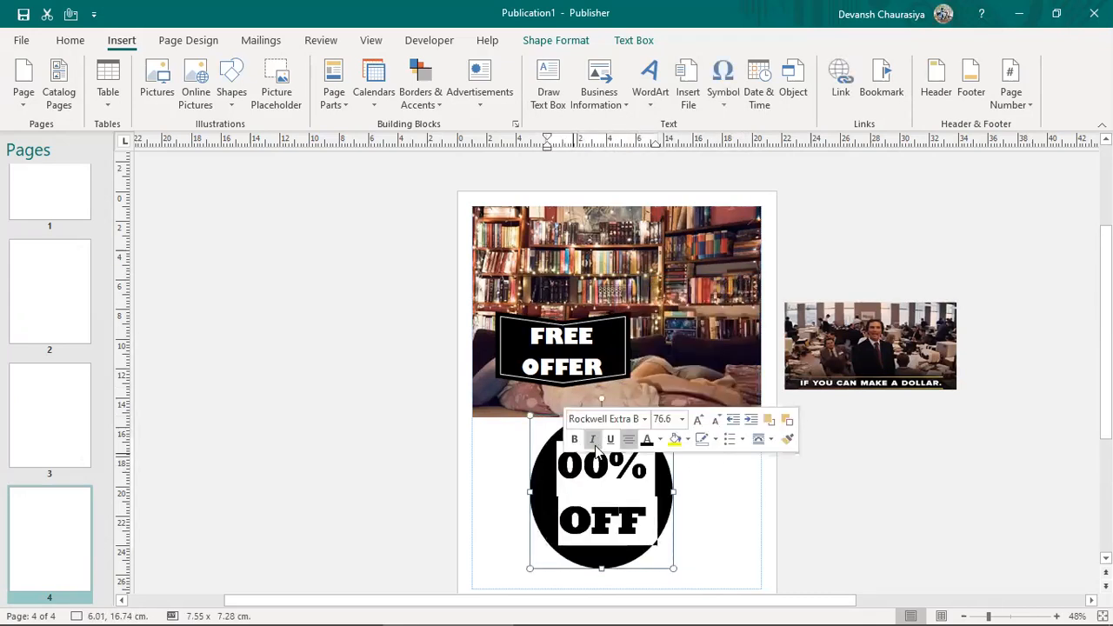
click(584, 467)
click(586, 478)
key(Left)
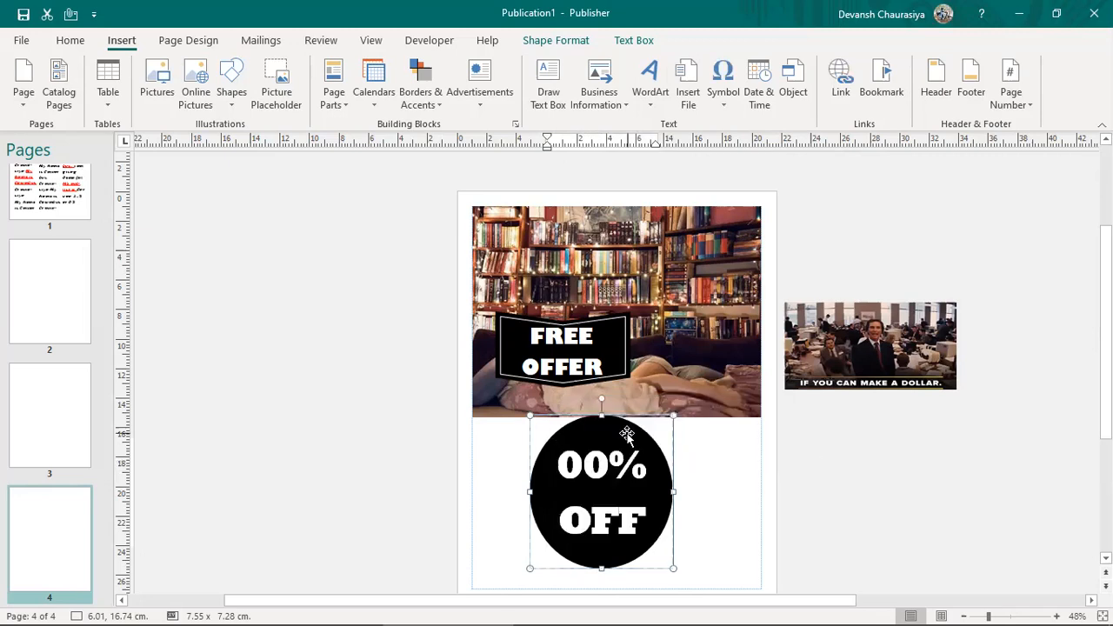
text(100)
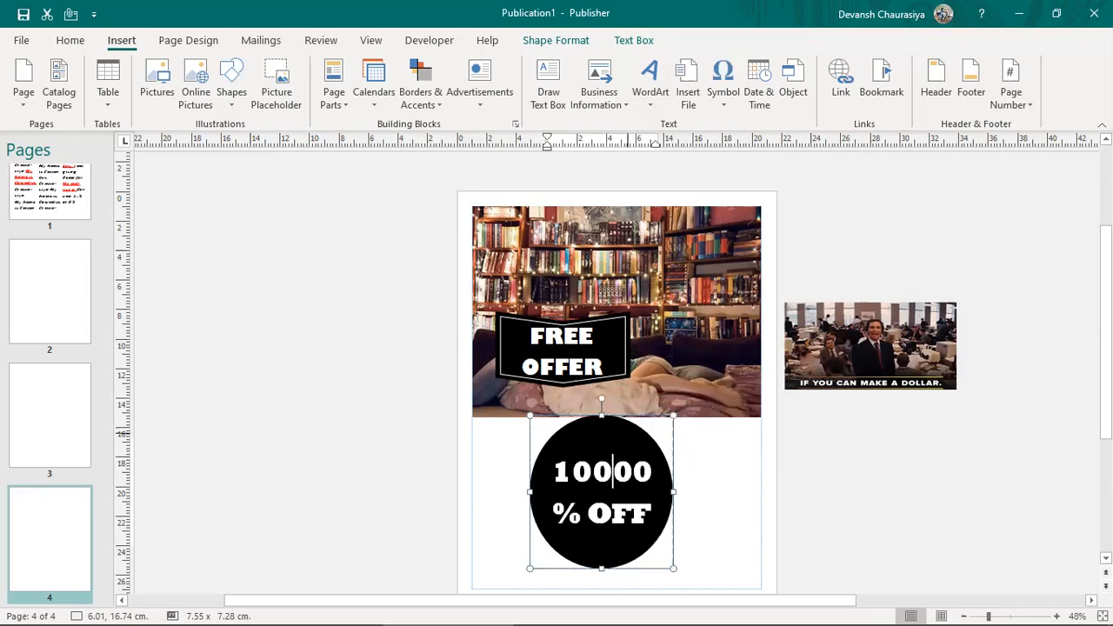
key(BackSpace)
key(BackSpace)
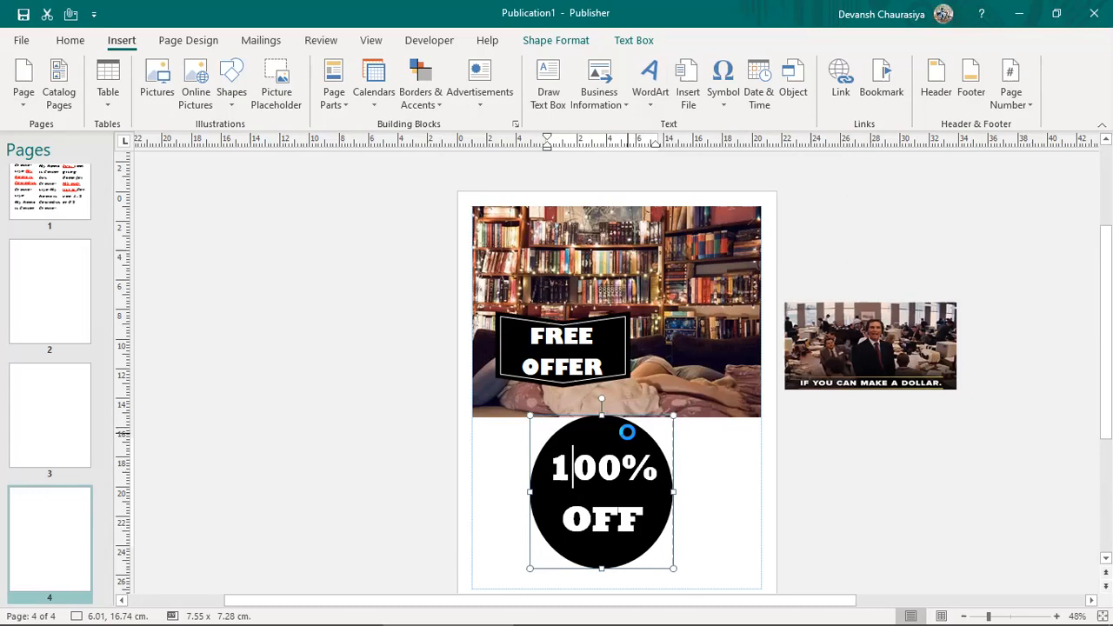
click(844, 474)
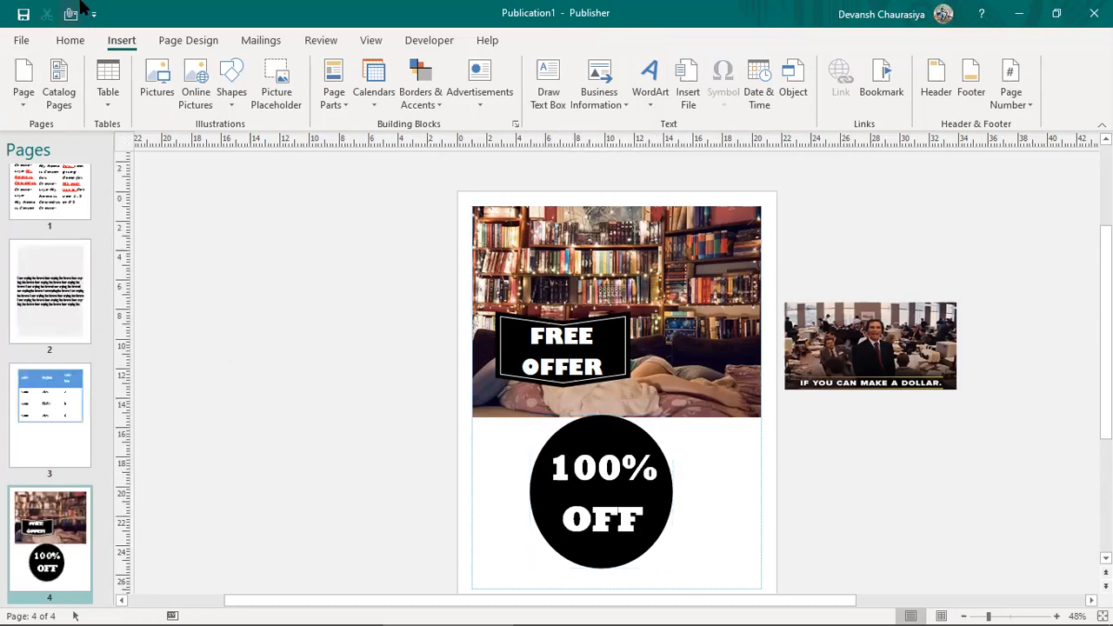
key(alt+Tab)
drag(556, 437, 647, 430)
key(alt+Tab)
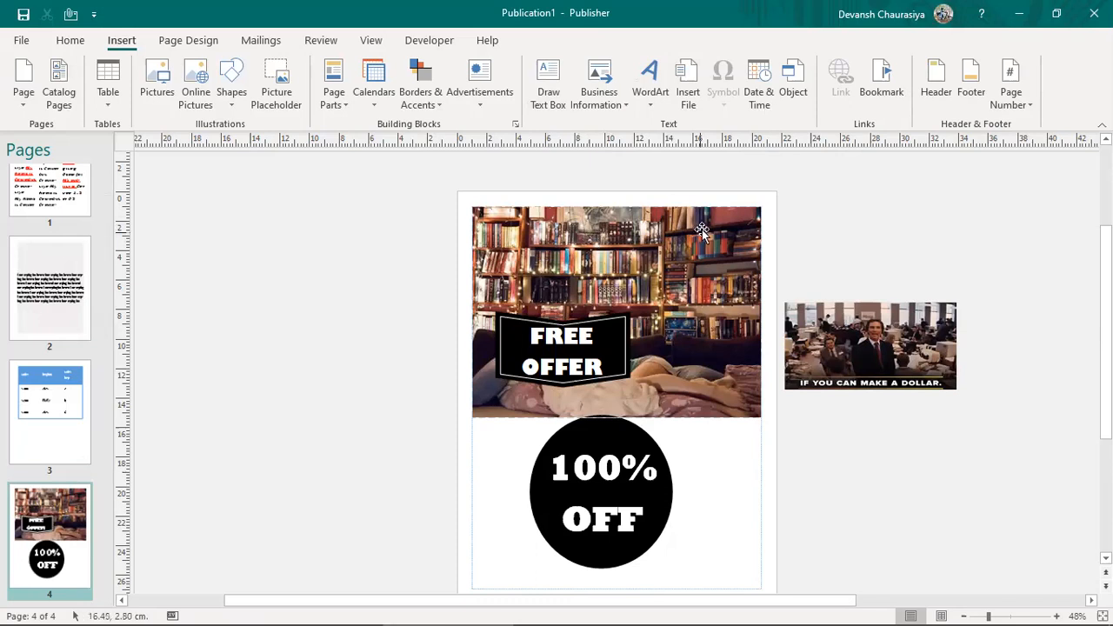
Step: Insert the Thailand Blog text file from the Desktop into the publication
click(687, 78)
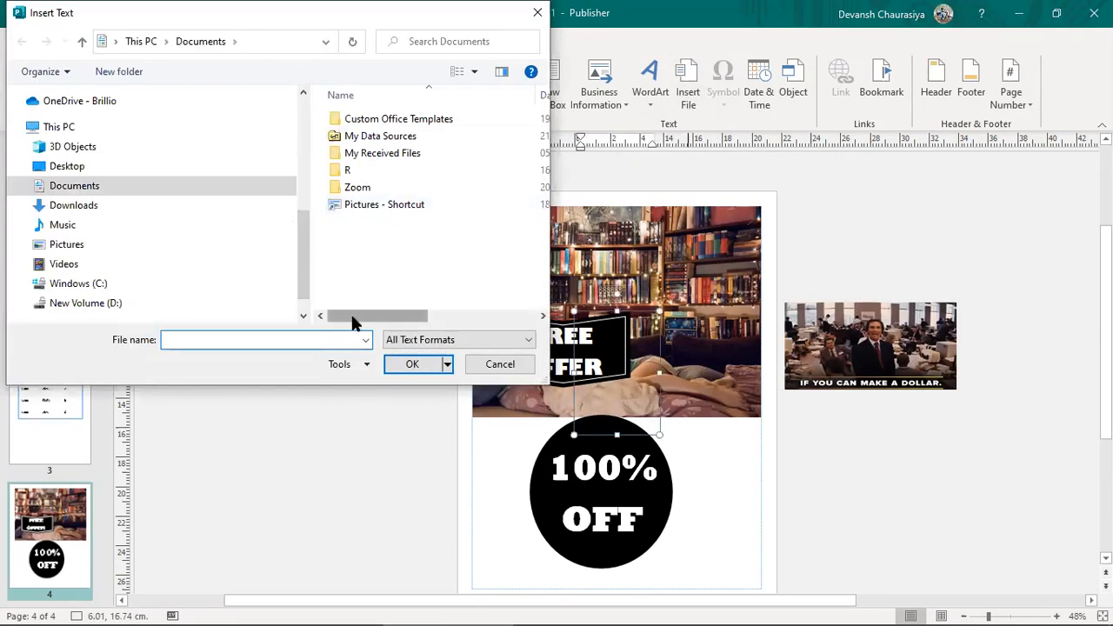
click(63, 172)
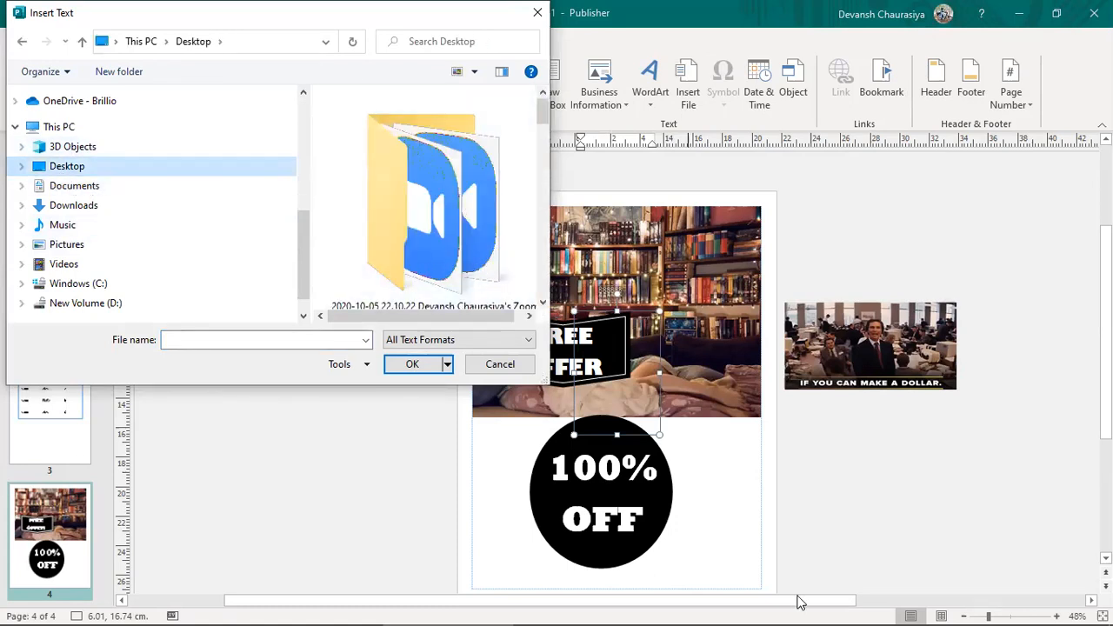
drag(546, 381, 829, 616)
scroll(542, 408, down, 5)
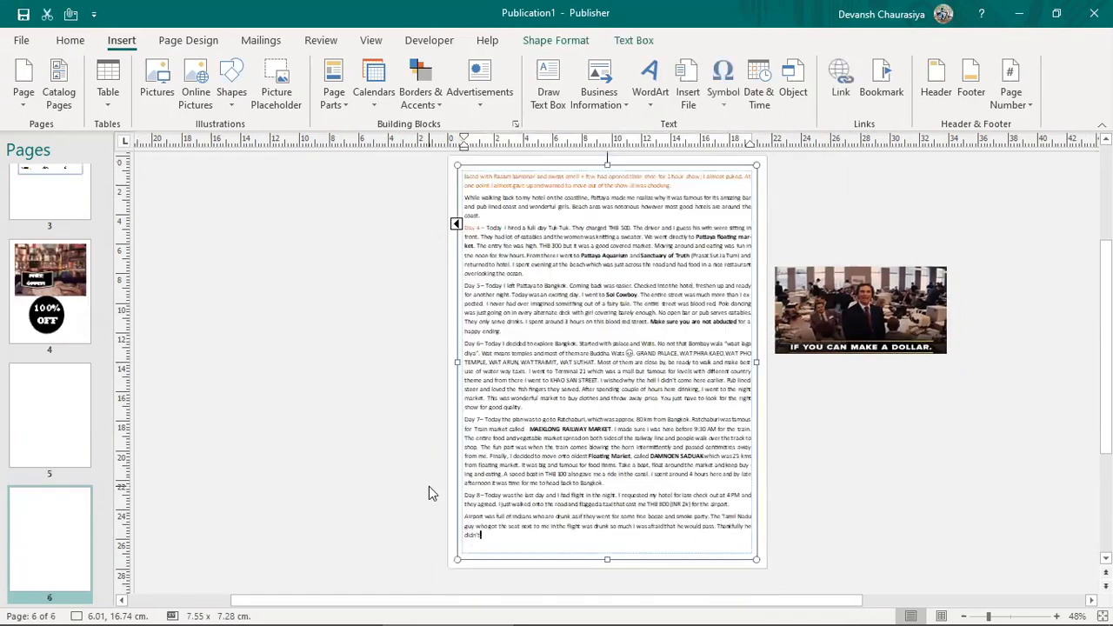
Step: Review the added pages 5 and 6, then delete page 5 and its contents
click(63, 317)
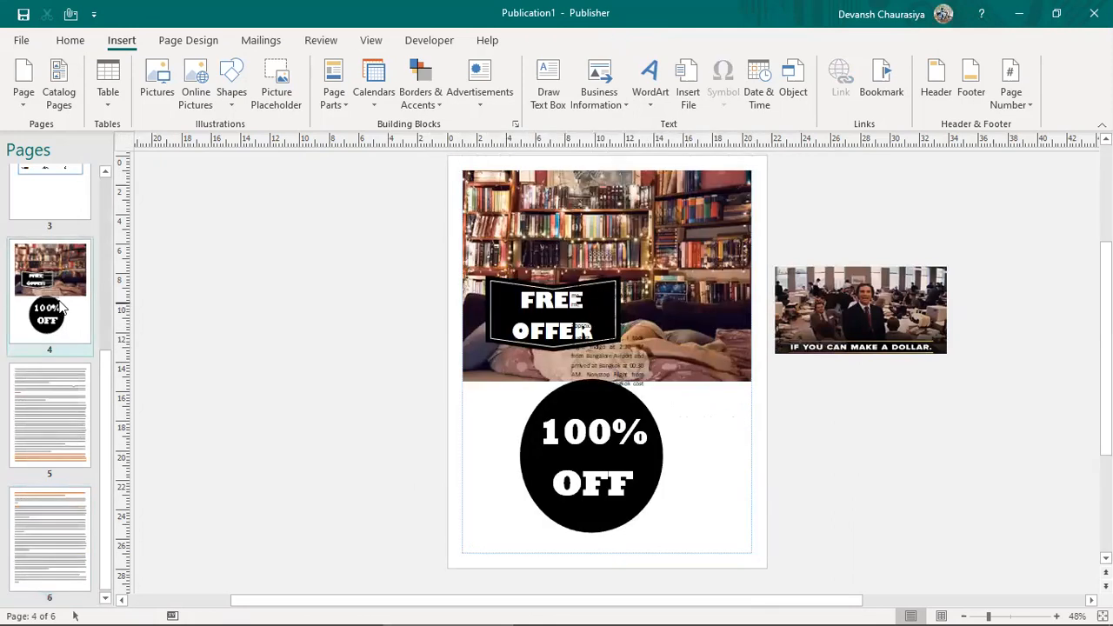
click(48, 426)
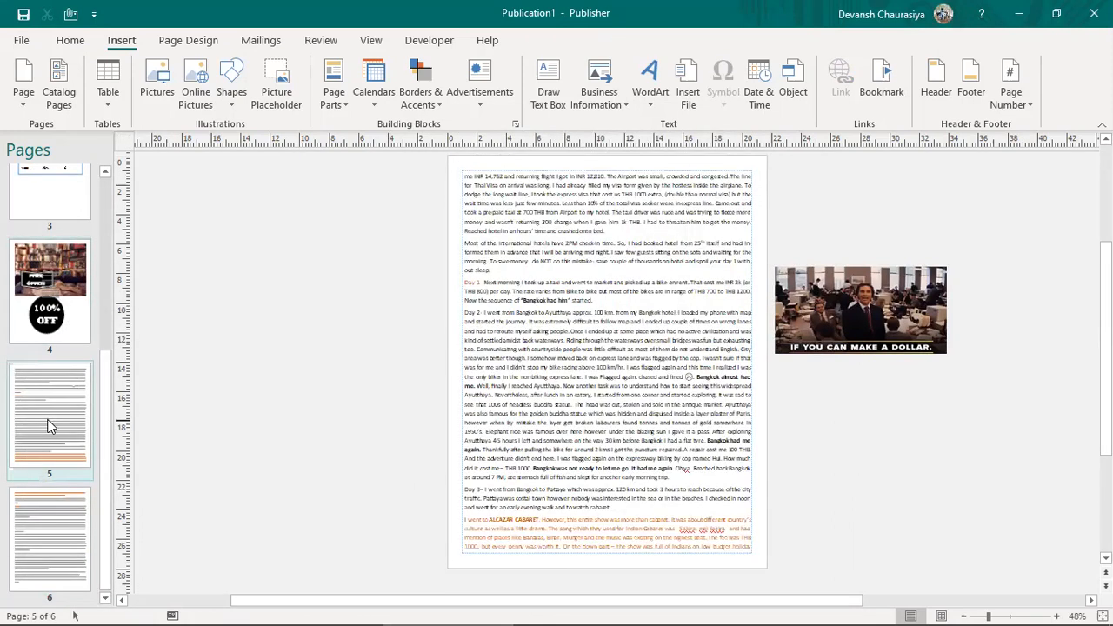
click(50, 522)
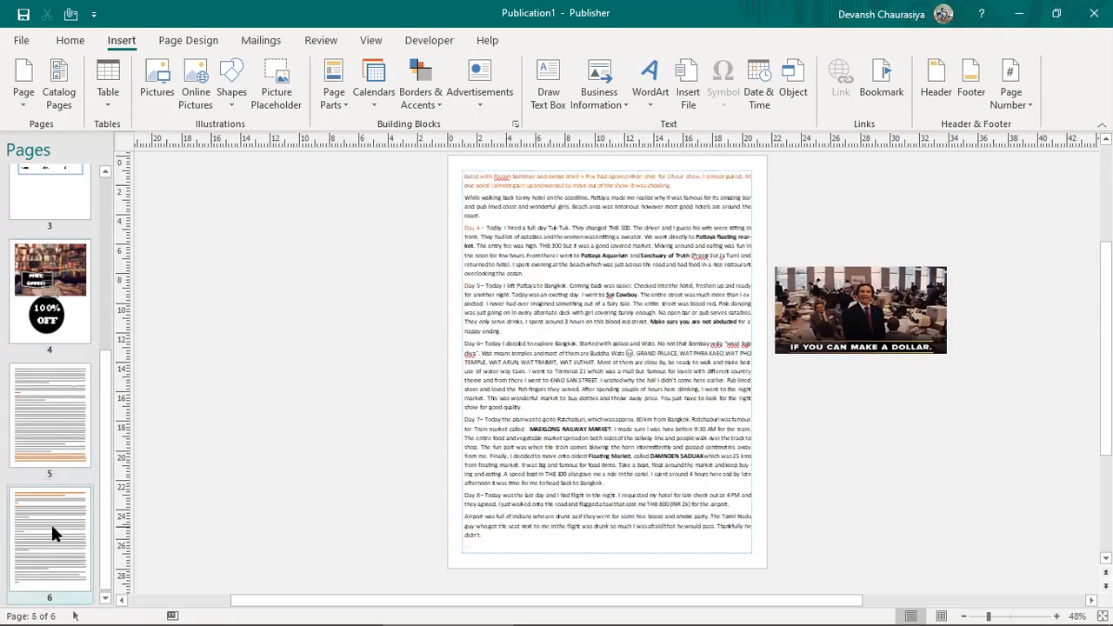
click(76, 420)
right_click(75, 410)
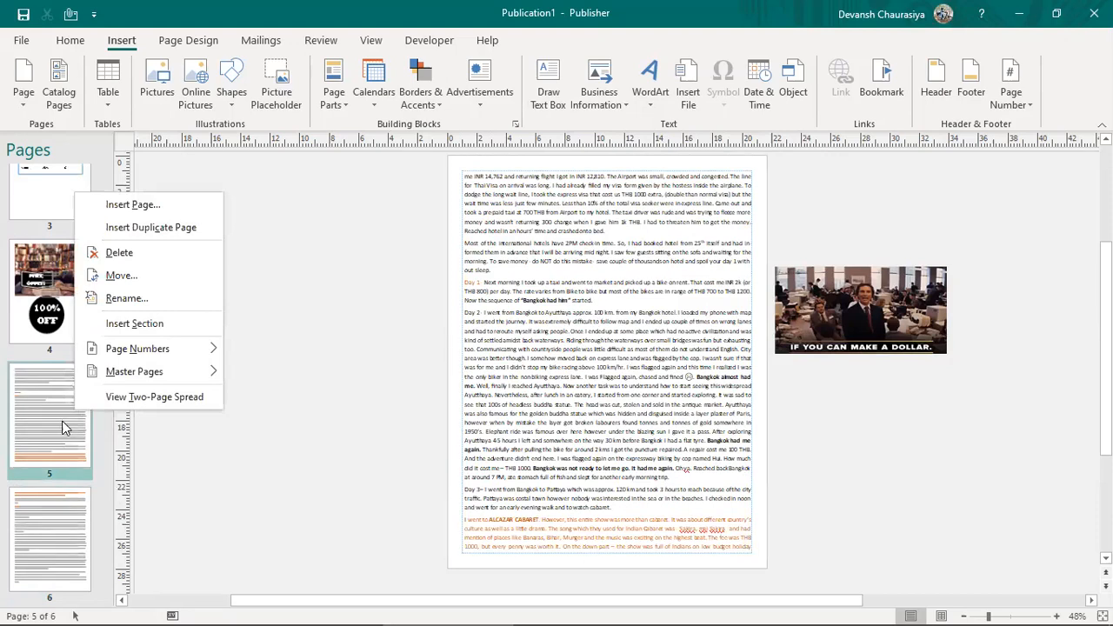
click(61, 421)
right_click(56, 418)
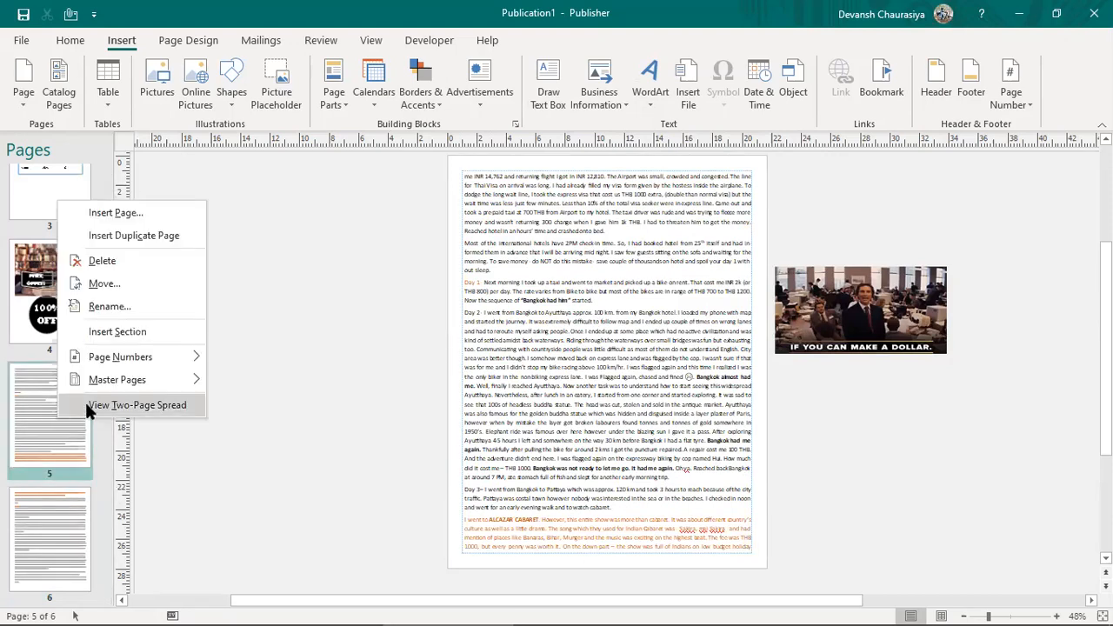
click(98, 261)
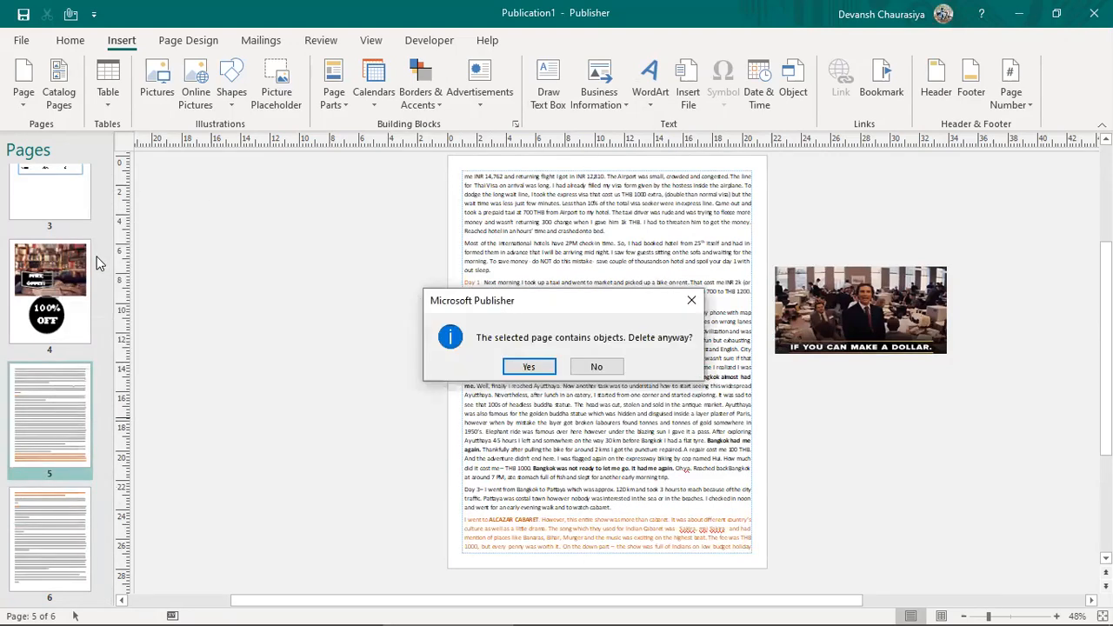
click(522, 369)
Step: Delete the remaining inserted page 5 and select the stray text box on page 4
right_click(49, 517)
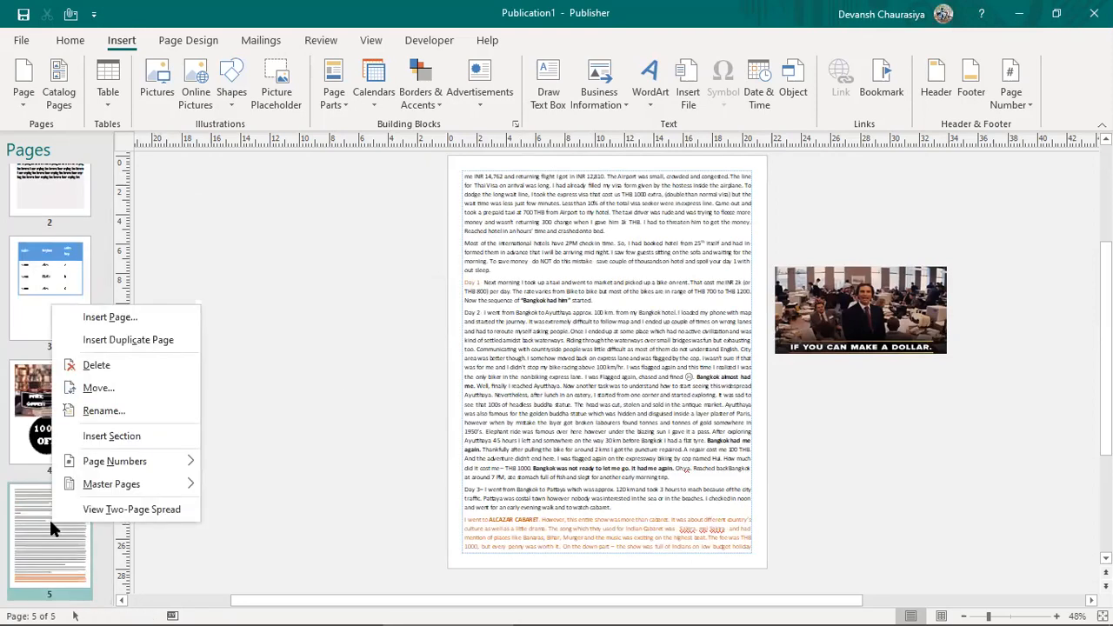
click(124, 365)
click(524, 367)
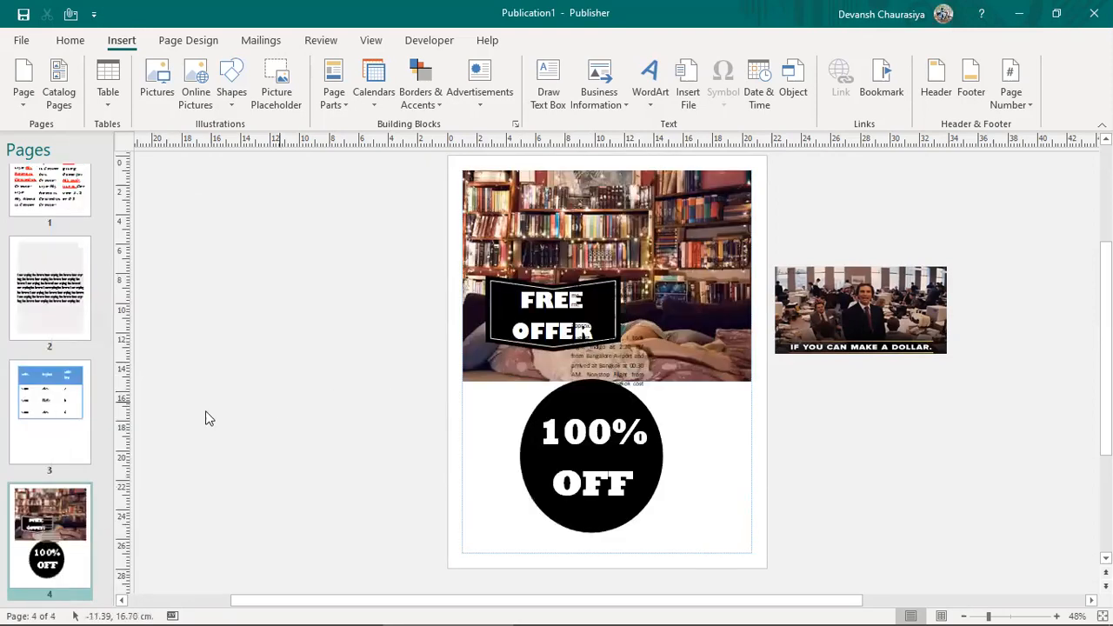
click(661, 355)
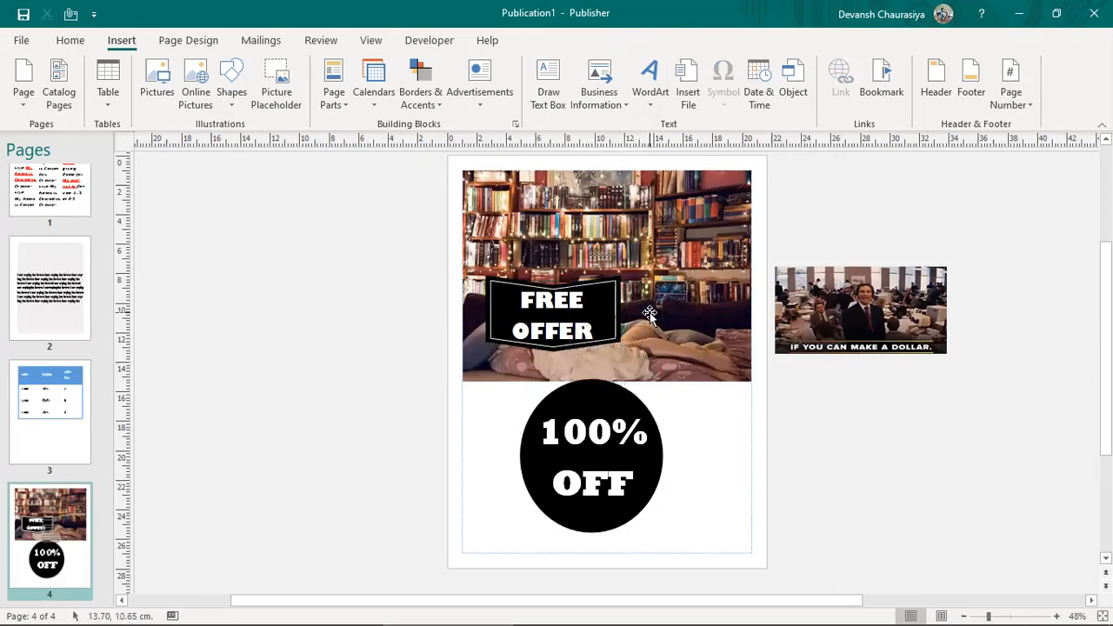
Step: Mark the Header / Footer / Border line in the Word notes
key(alt+Tab)
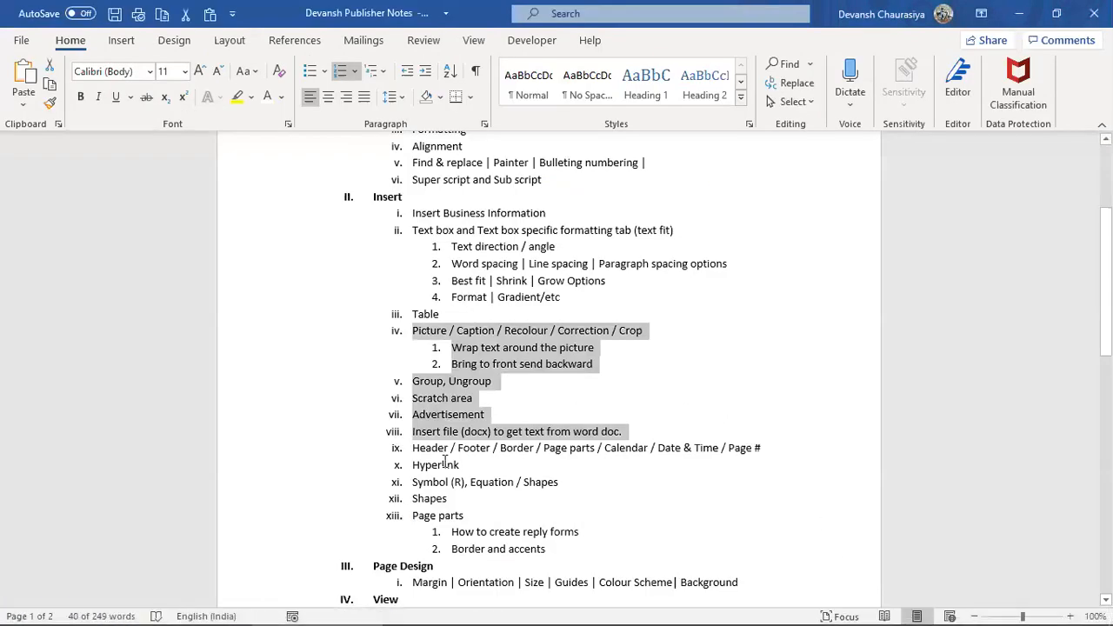
drag(532, 449, 534, 449)
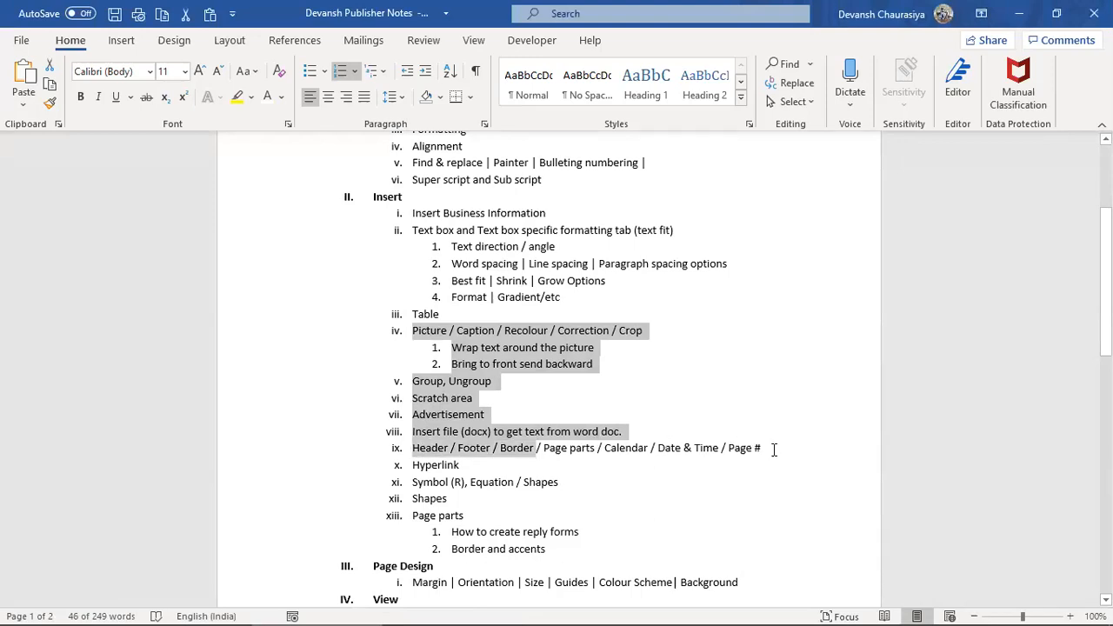
drag(773, 450, 736, 478)
key(alt+Tab)
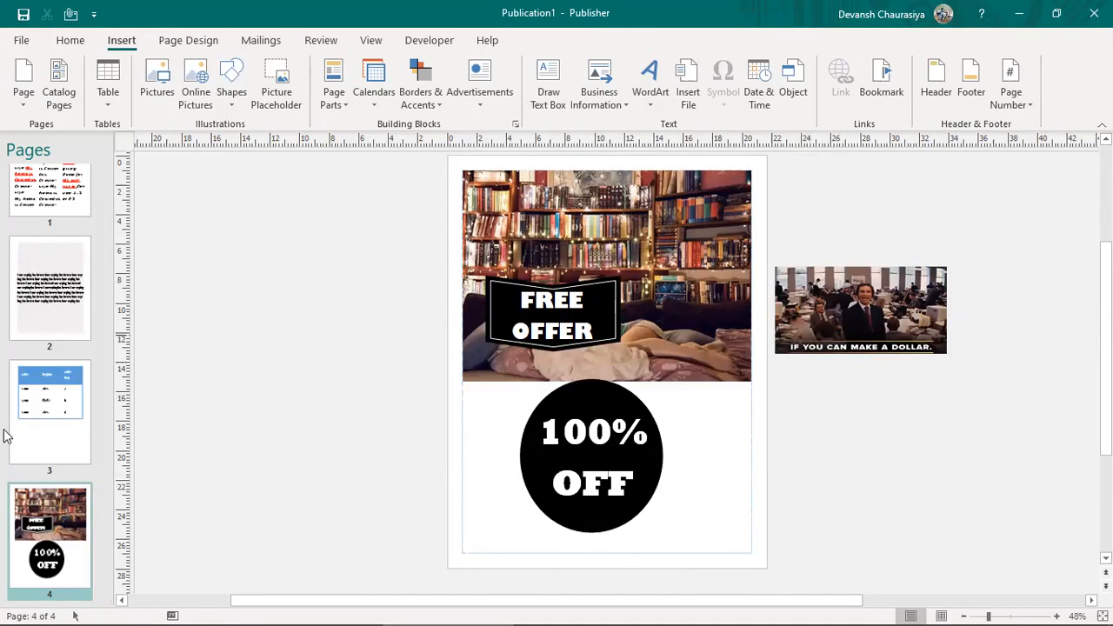
Step: Drag page 3's sales table lower and open the master page header for editing
click(37, 424)
click(640, 235)
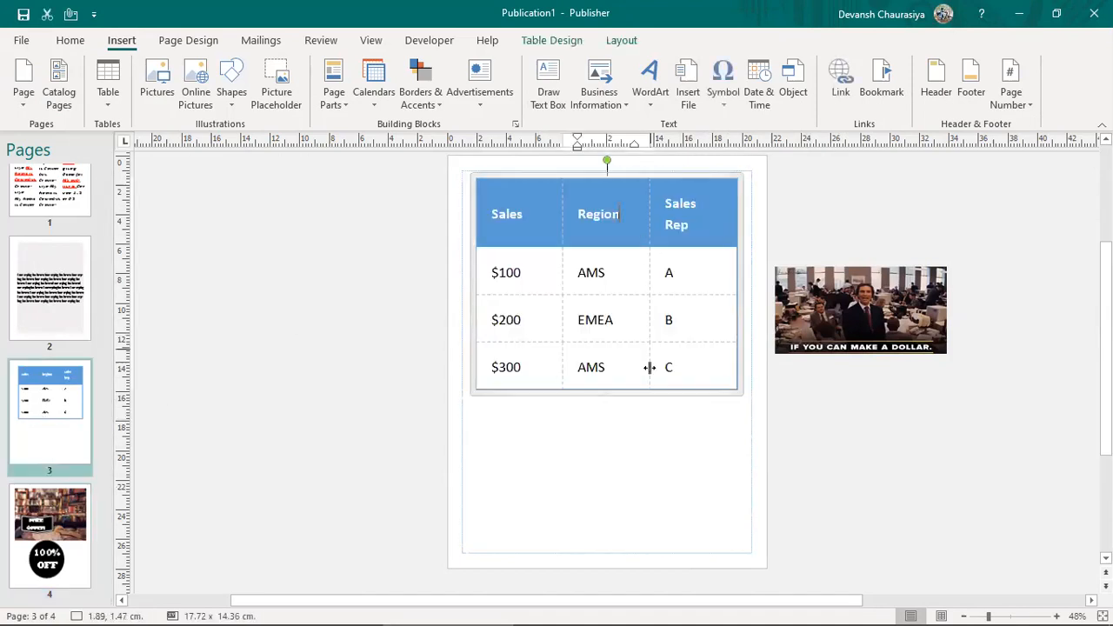
drag(666, 403, 663, 449)
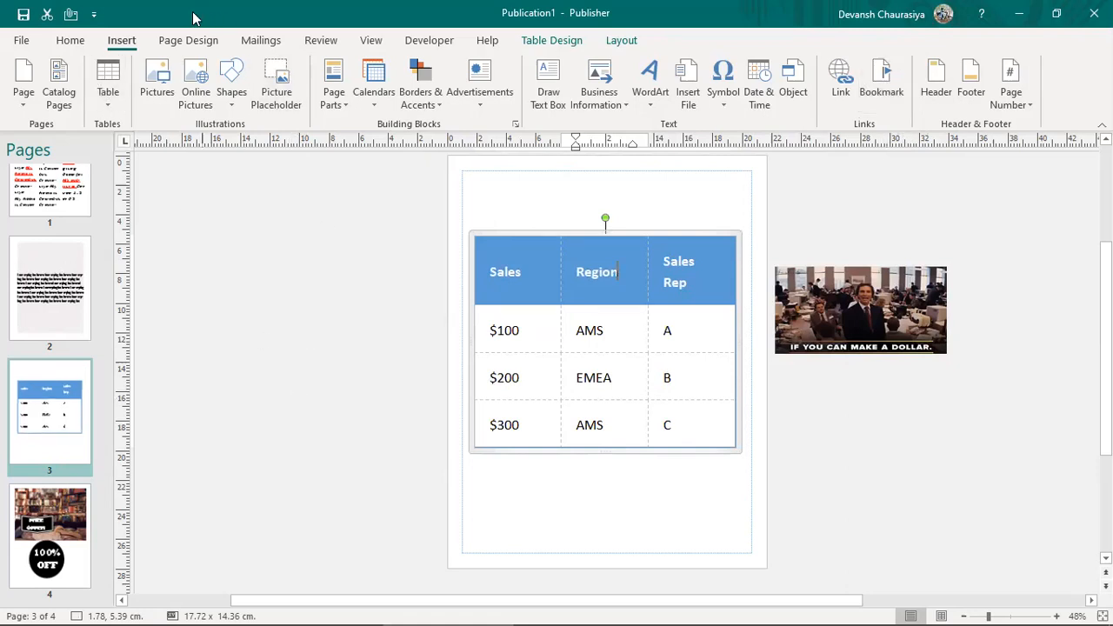
click(934, 75)
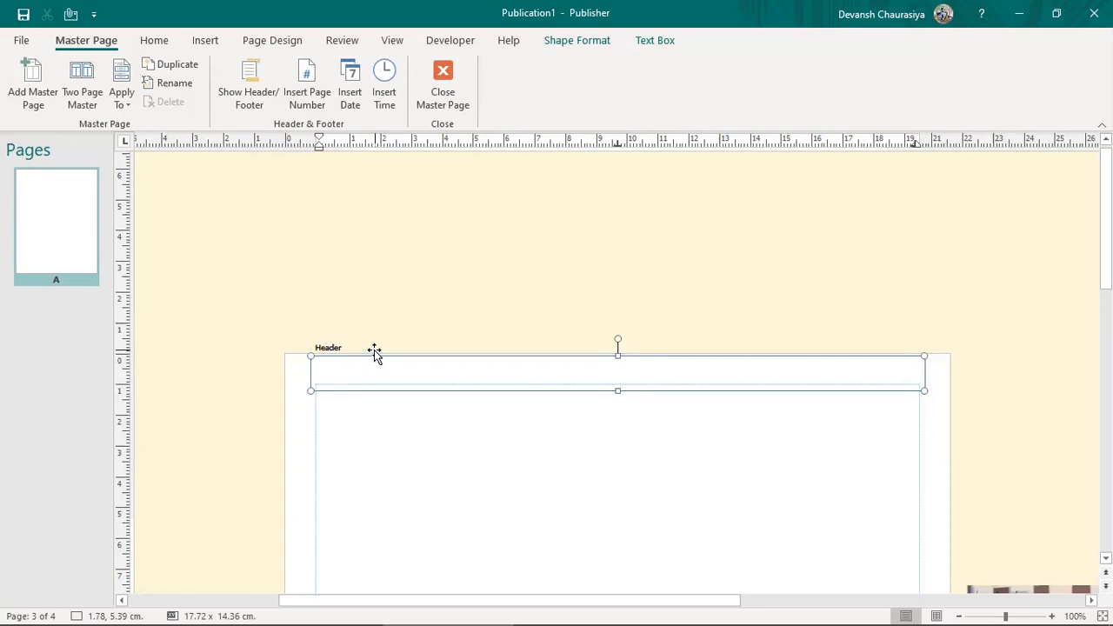
Step: Type 'Company Name' in the header and apply the master page to all pages
text(Company Name)
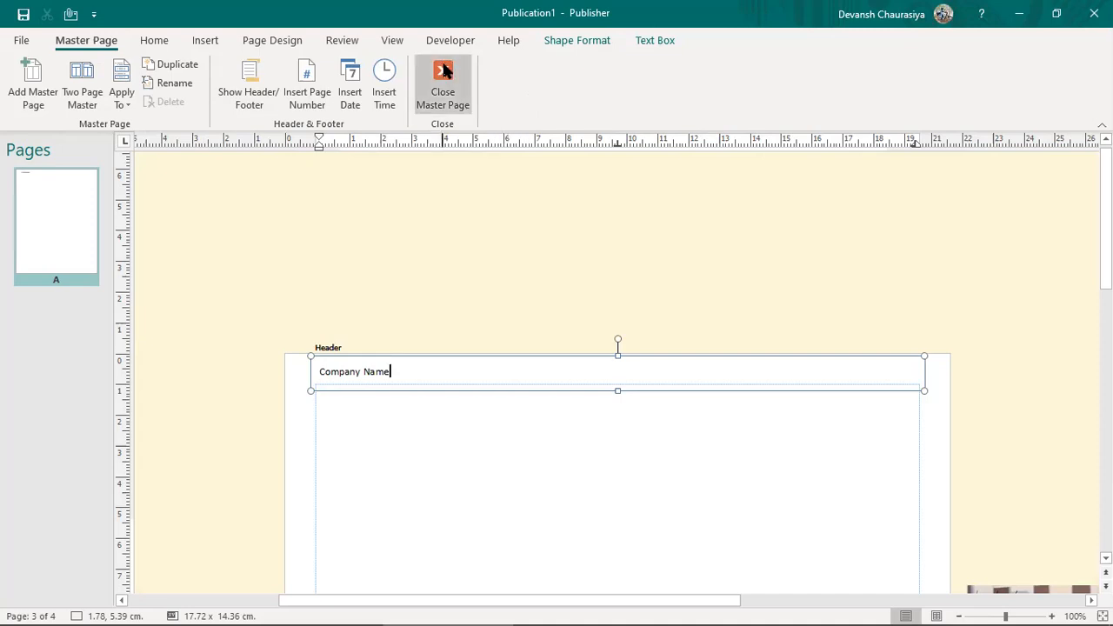
click(122, 100)
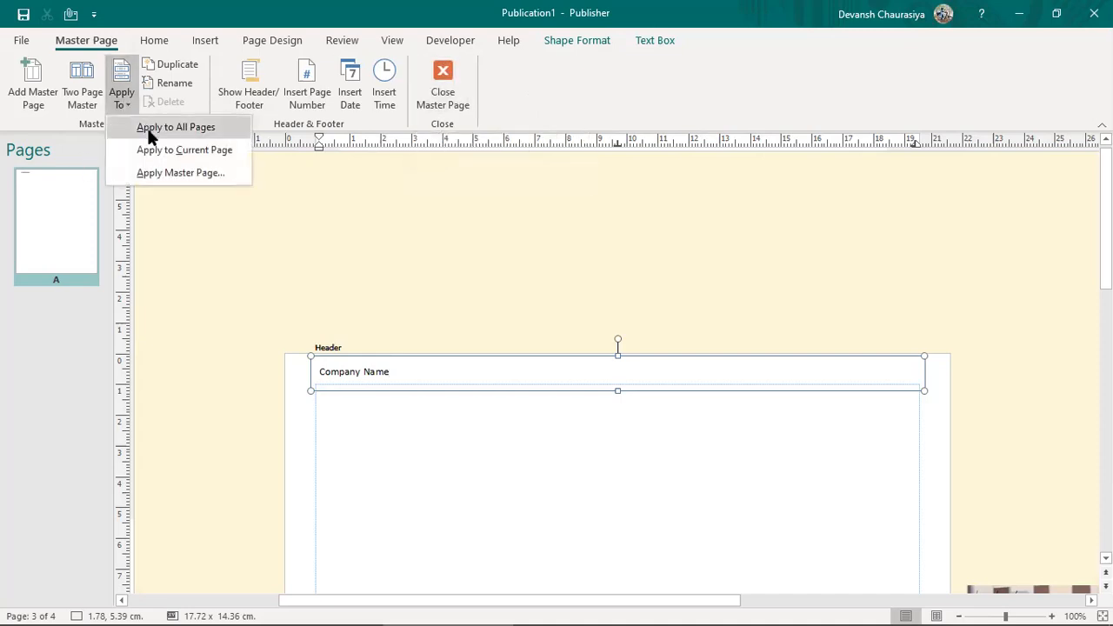
click(150, 130)
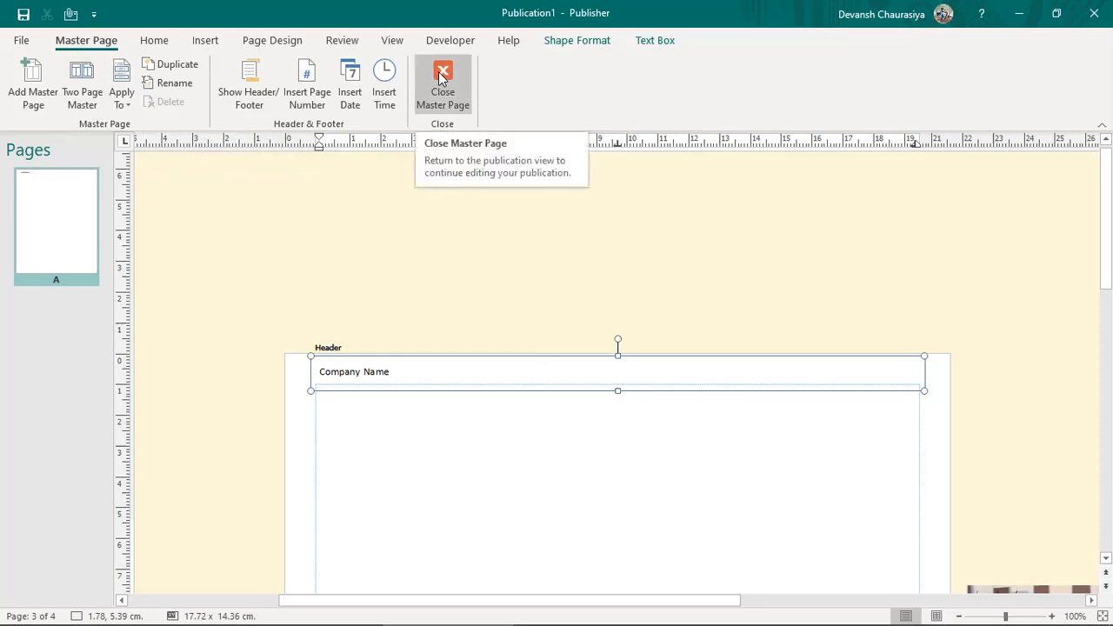
Step: Put the date 05-10-2020 at the header centre and the page number at its right
click(351, 80)
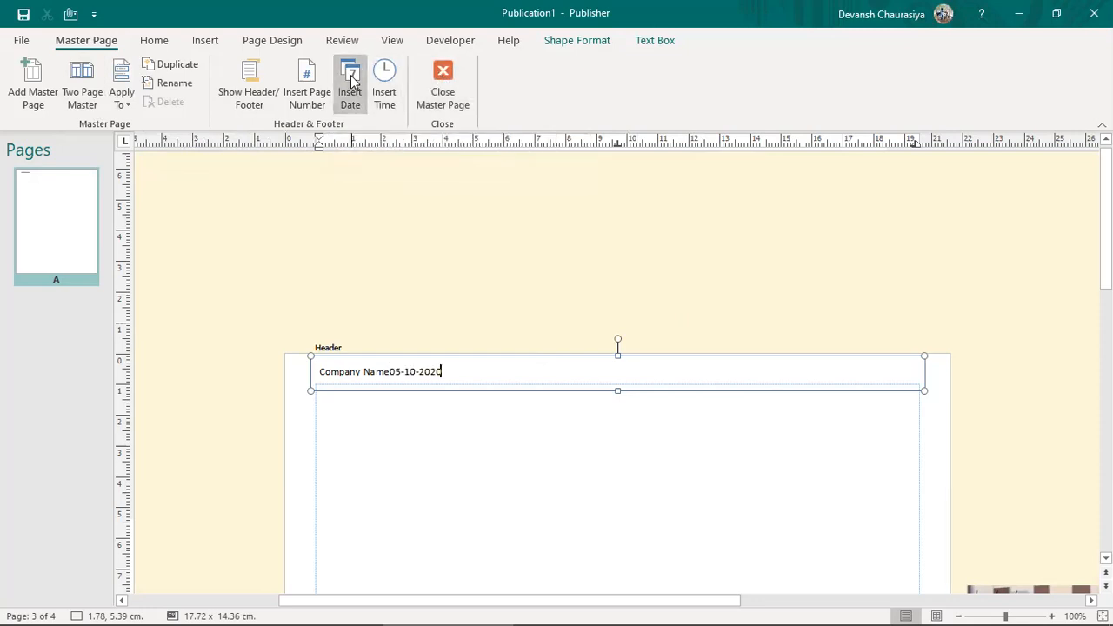
key(ctrl+z)
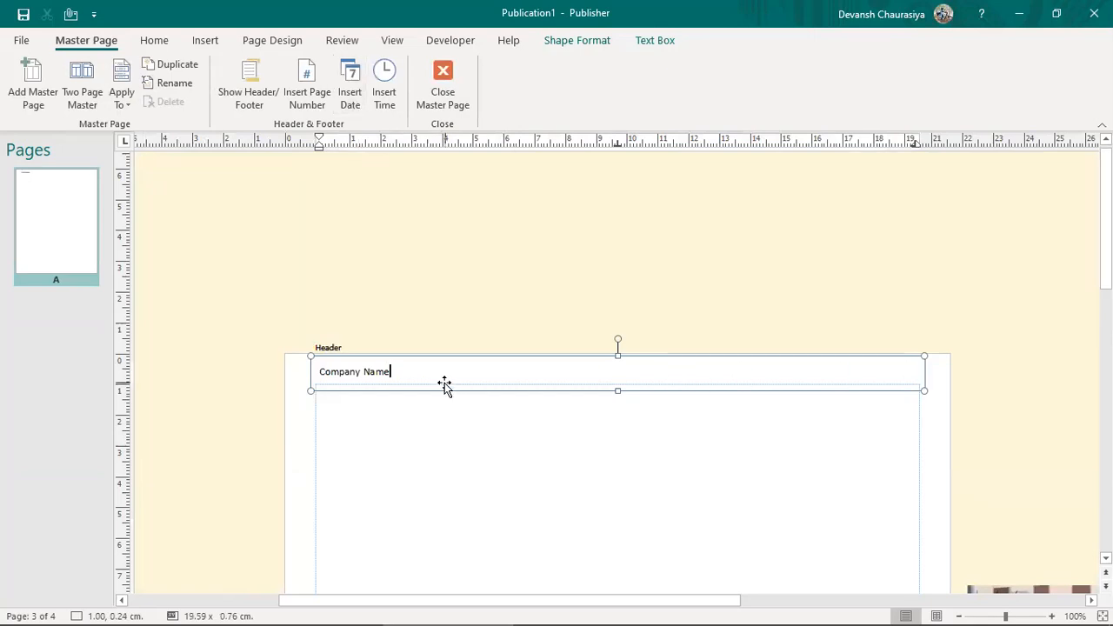
key(Tab)
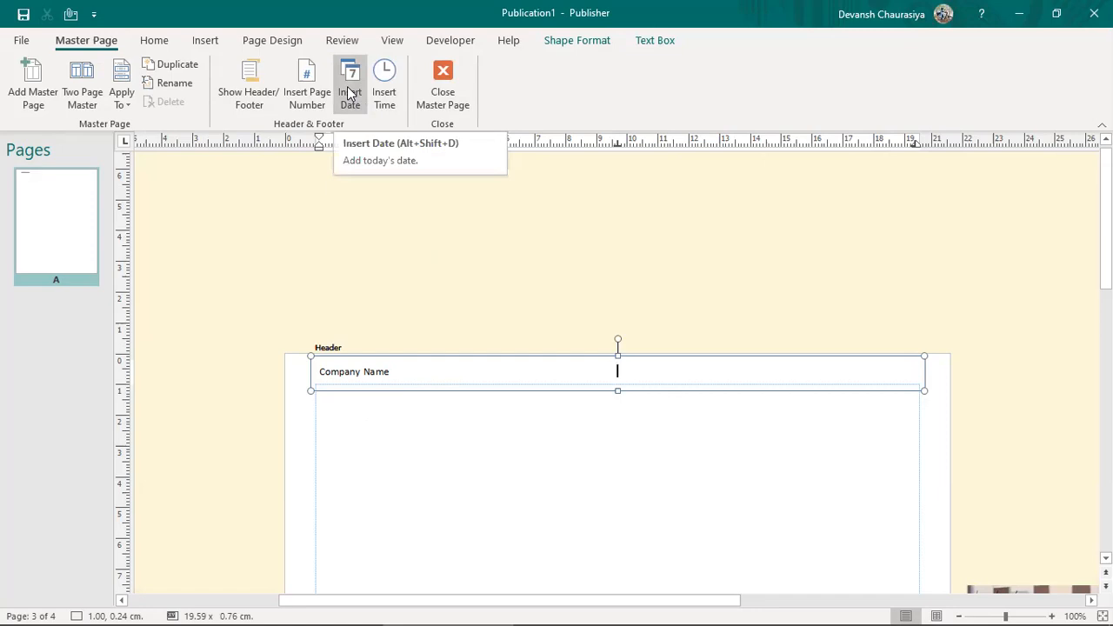
click(350, 94)
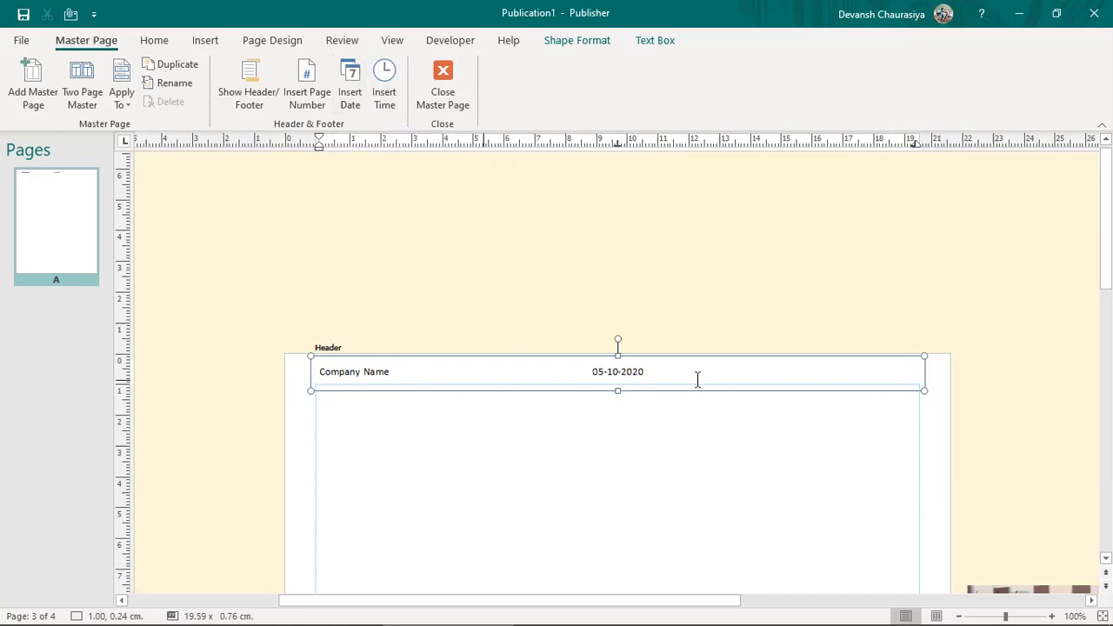
key(Tab)
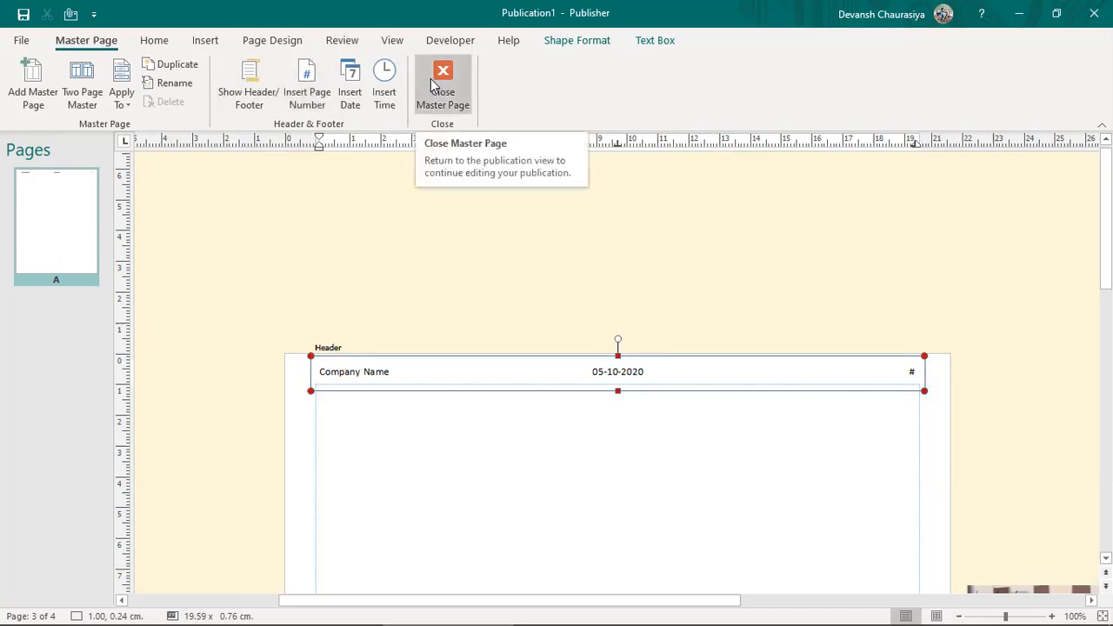
click(430, 78)
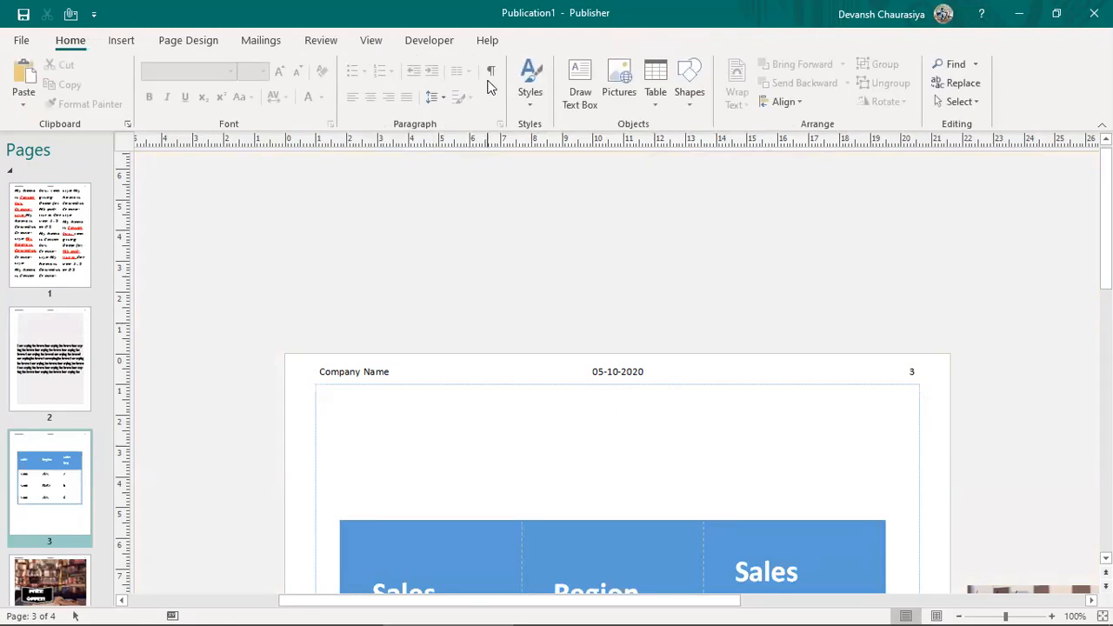
Step: Fill the master footer with the current time, page number and date, then return to the pages
click(122, 44)
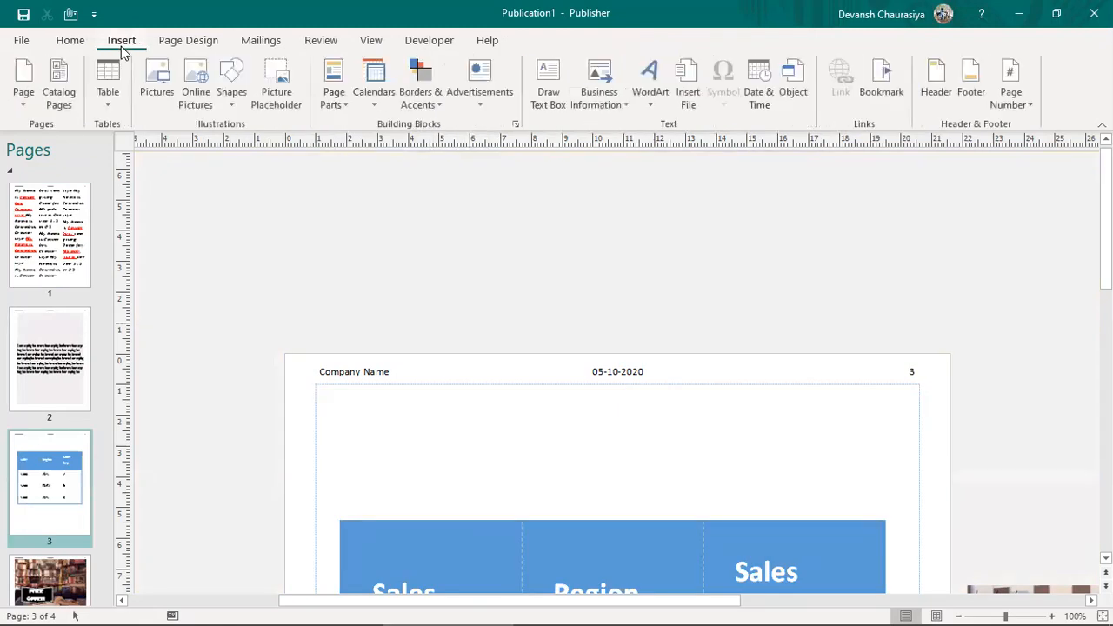
click(971, 80)
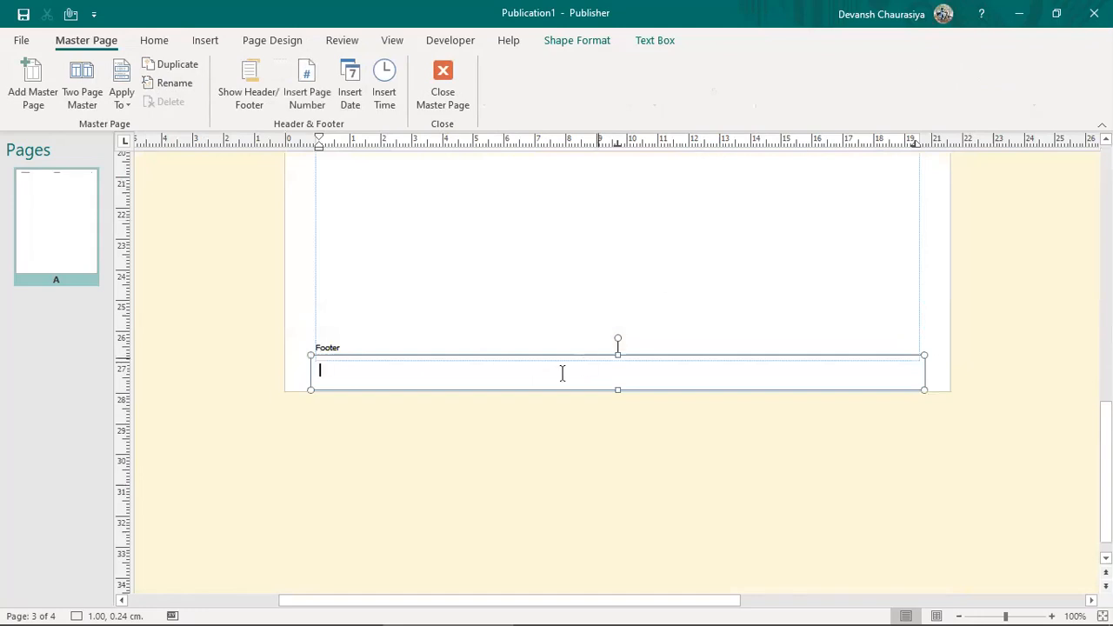
click(384, 83)
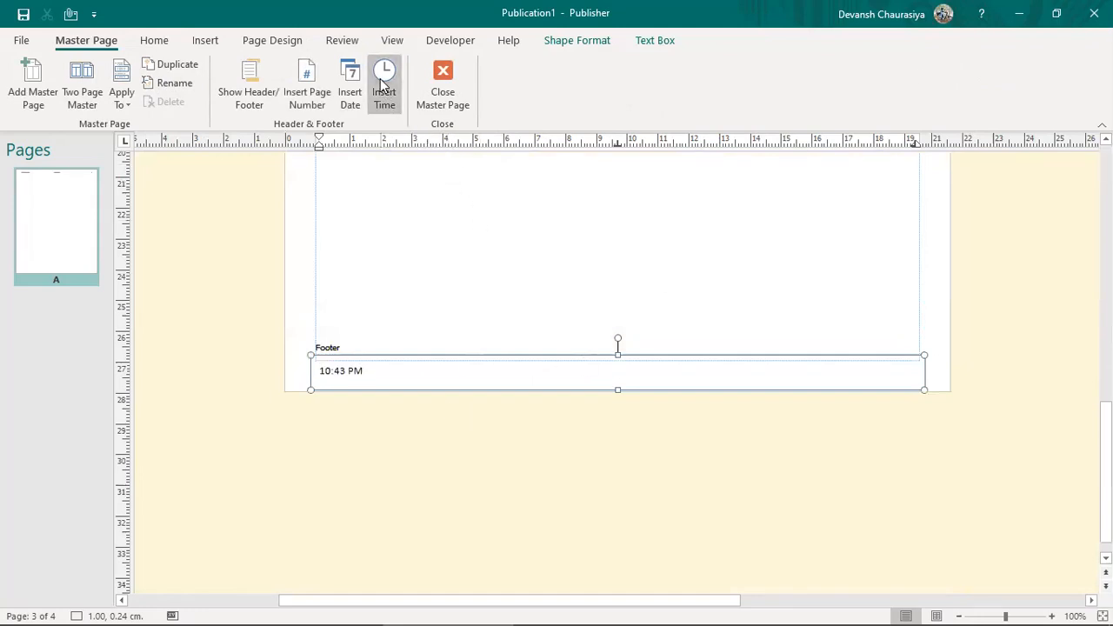
click(310, 94)
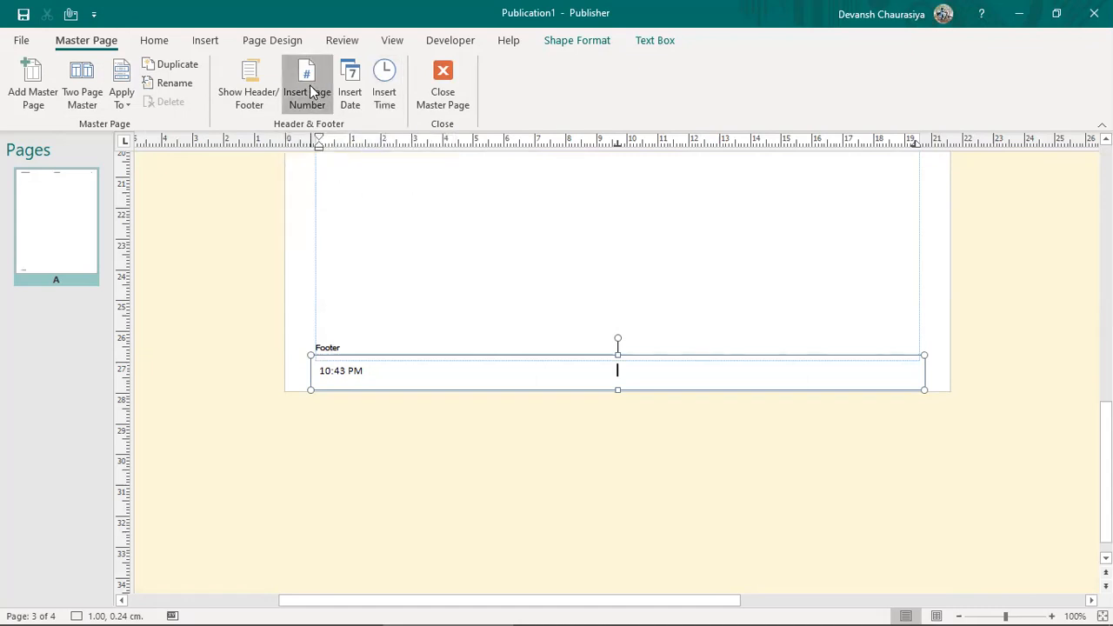
click(356, 78)
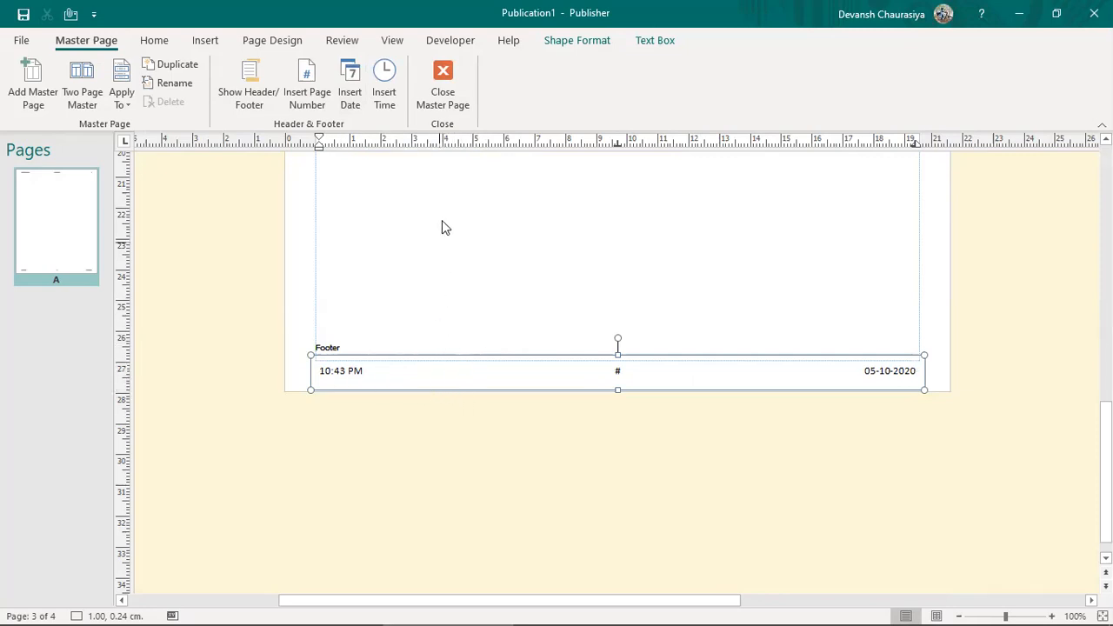
click(442, 82)
scroll(592, 509, up, 10)
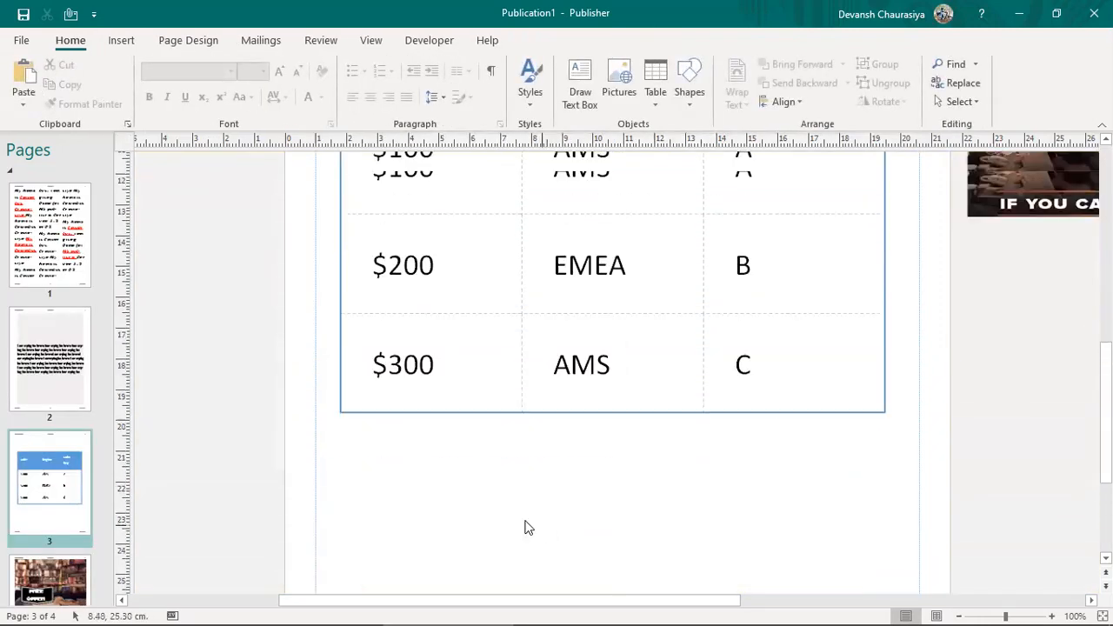
Step: Zoom to fit the whole of page 3 in the window
scroll(838, 385, up, 5)
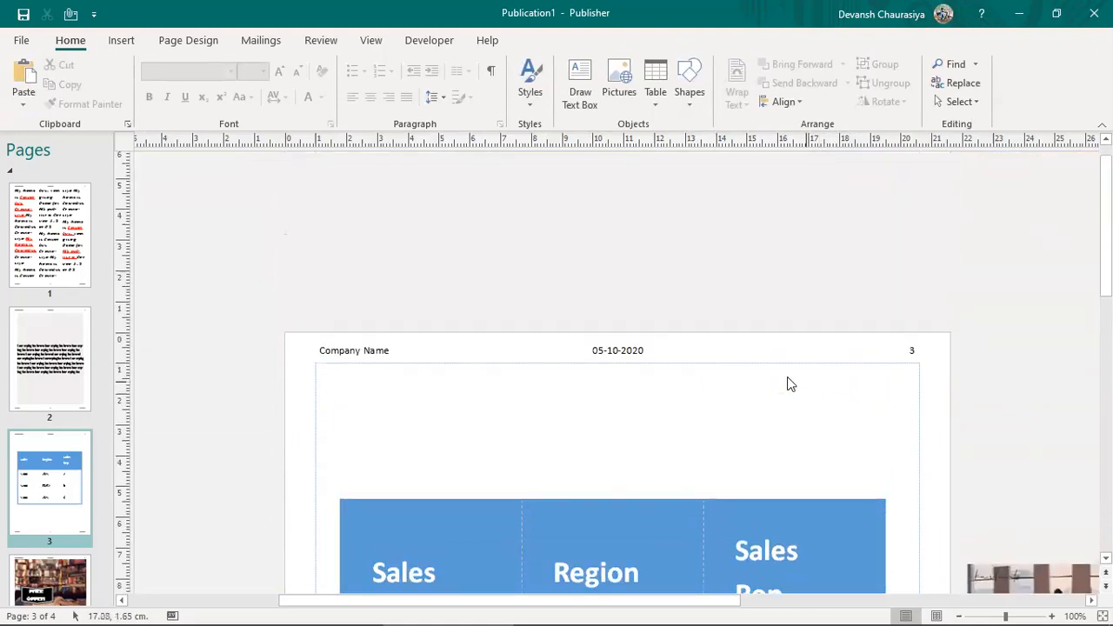
click(371, 40)
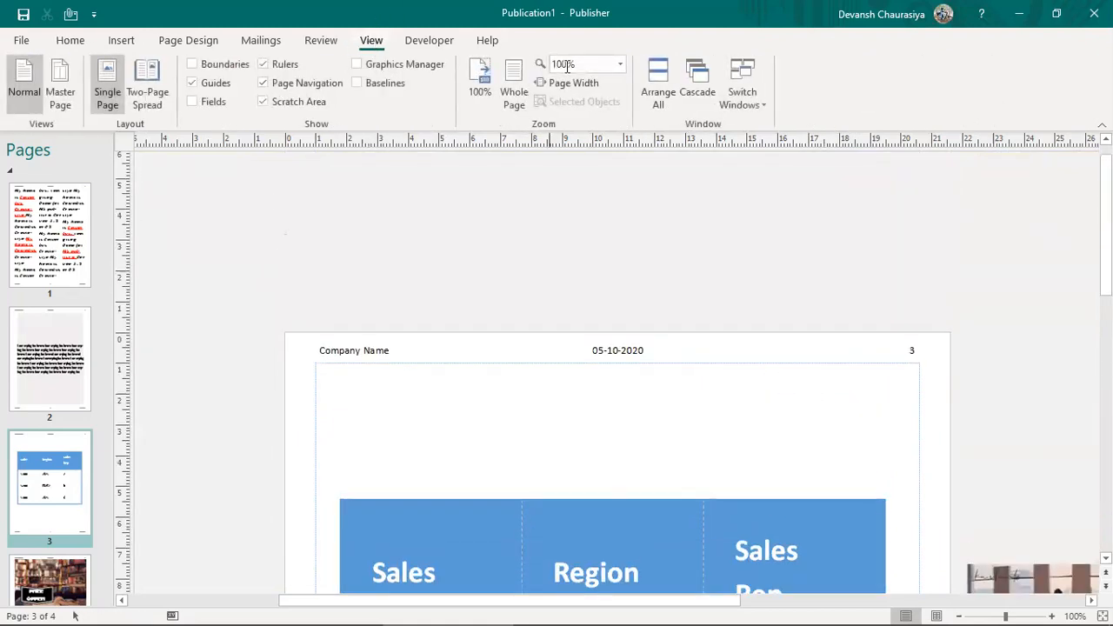
click(515, 84)
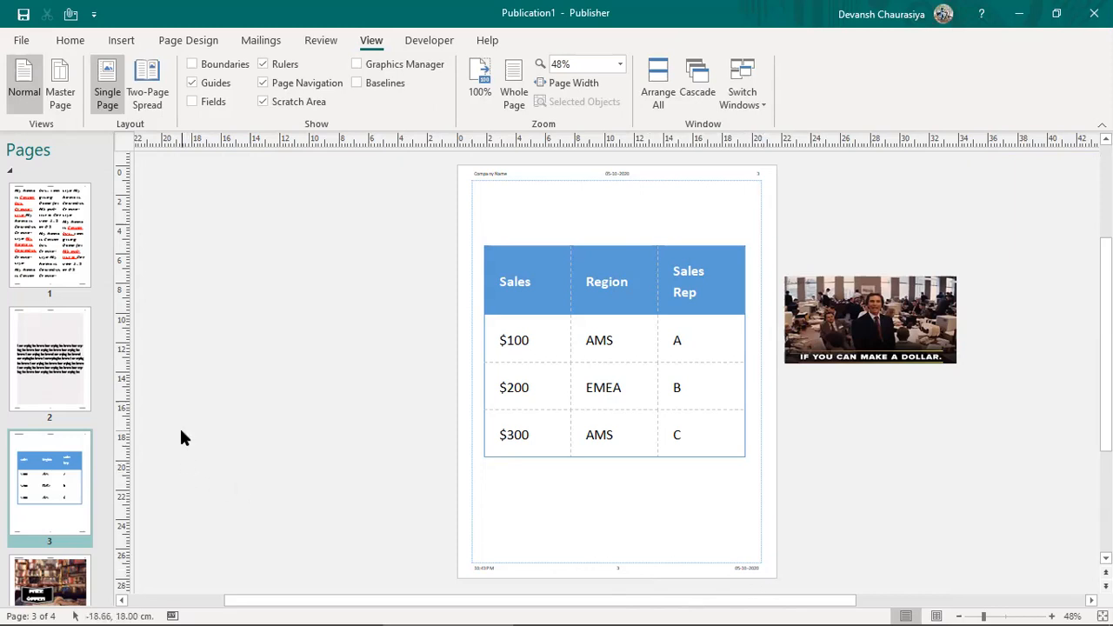
Step: Select the 'Page parts' entry in the Word notes and return to Publisher
key(alt+Tab)
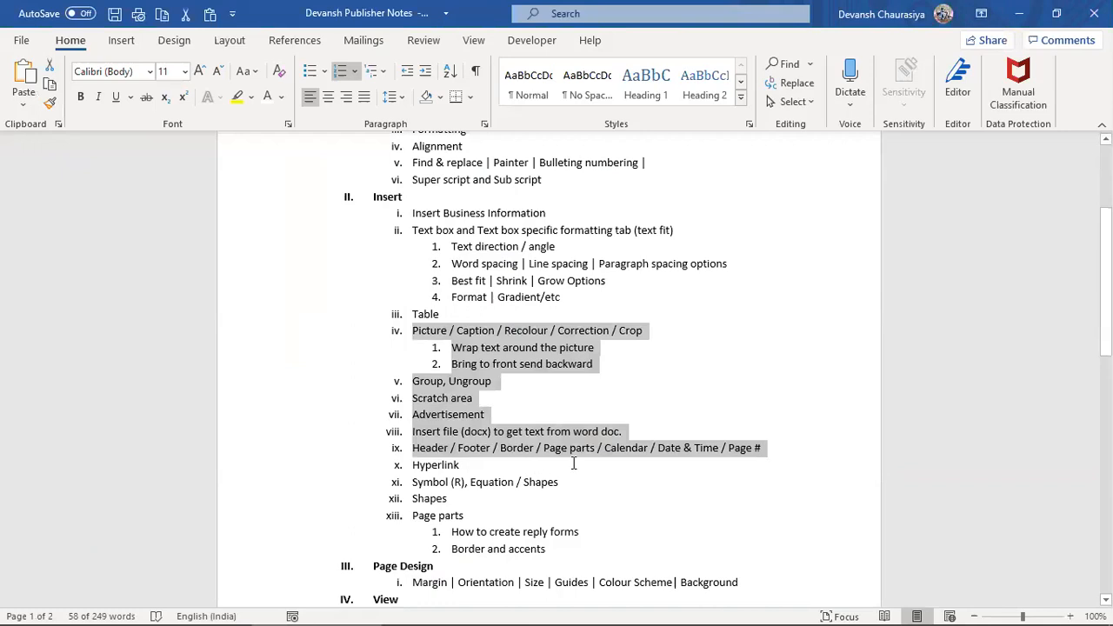
drag(545, 449, 597, 449)
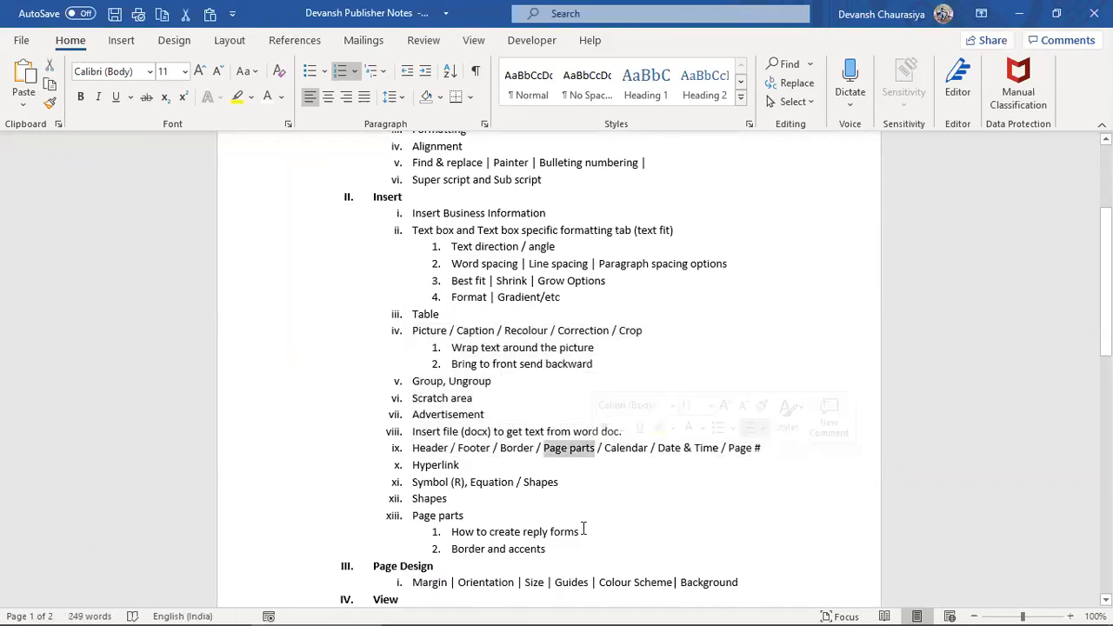
key(alt+Tab)
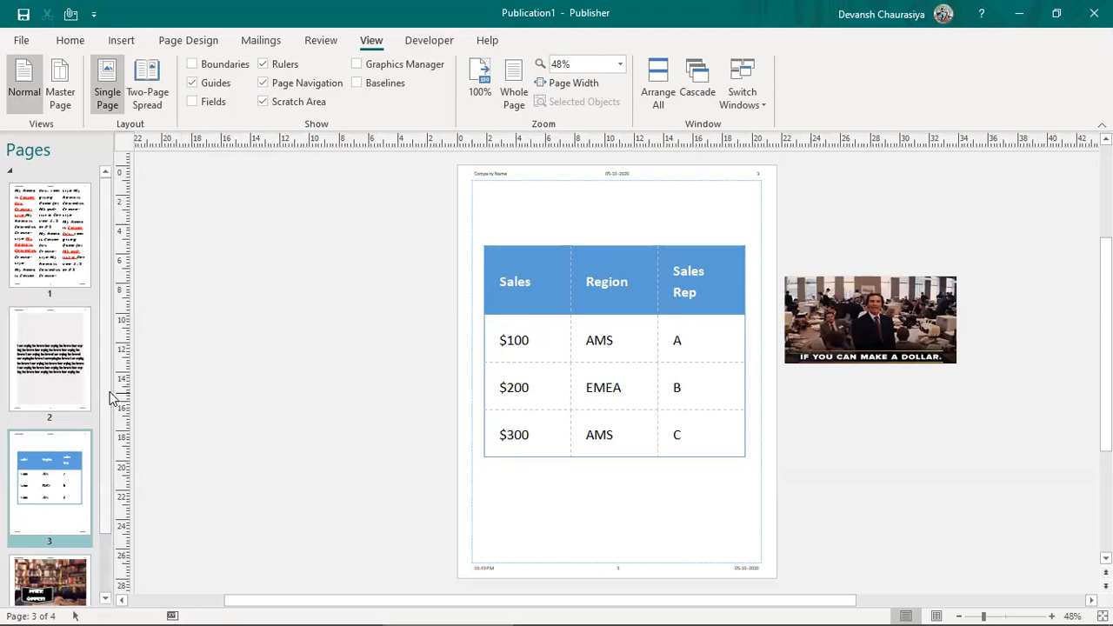
Step: Select the GIF picture beside page 3 and bring up the print preview
scroll(109, 353, down, 2)
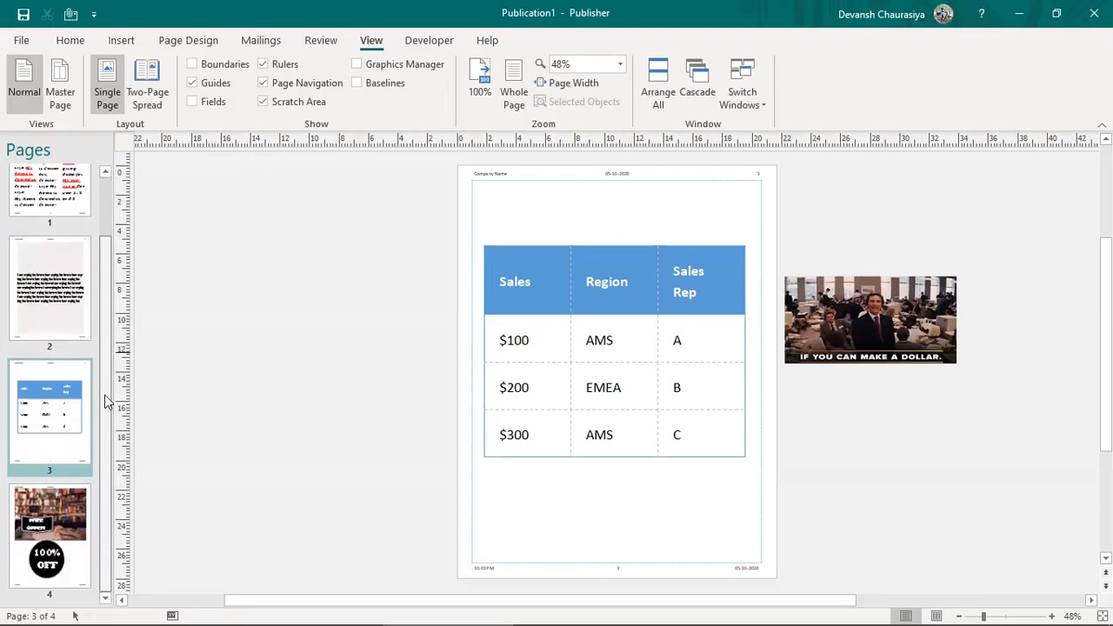
scroll(104, 374, up, 2)
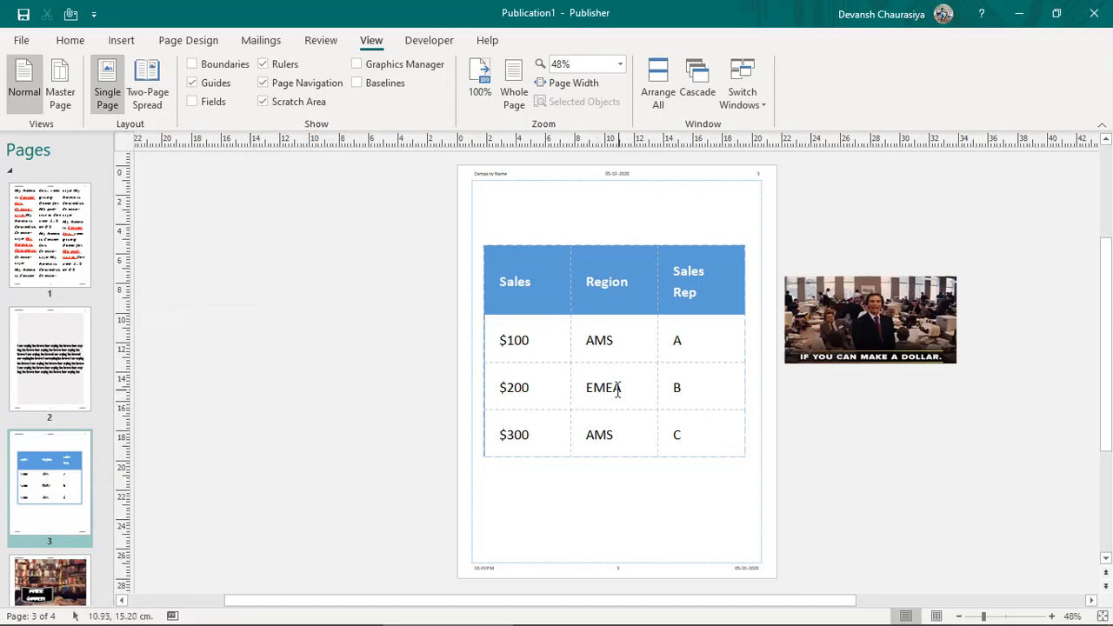
click(856, 319)
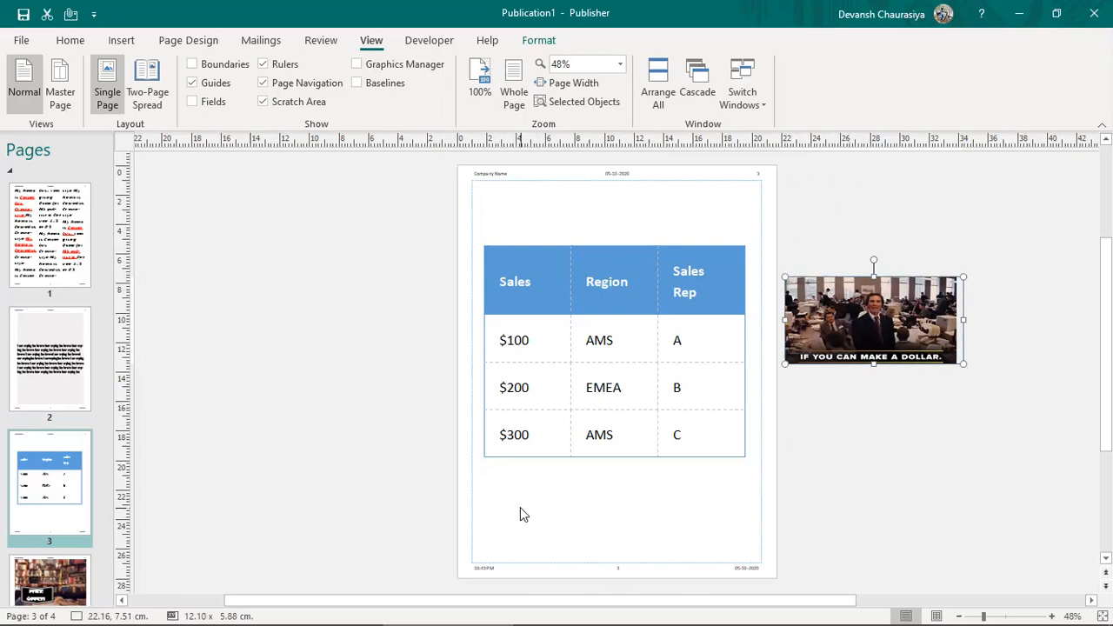
key(ctrl+p)
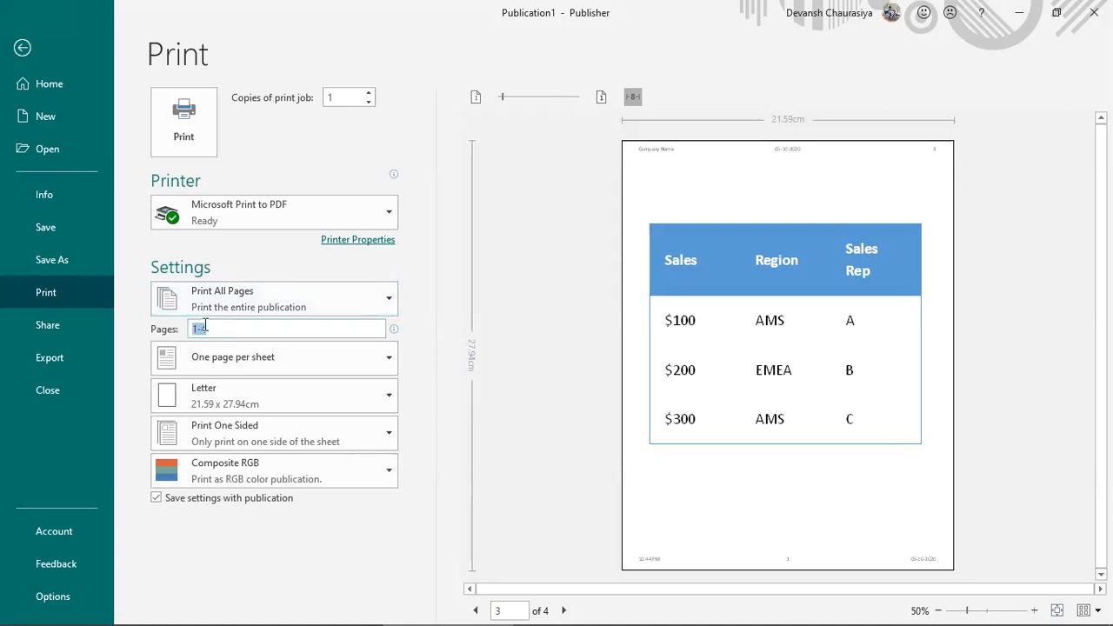
Step: Set the print range to page 1 only, zooming the preview in on the table
click(228, 307)
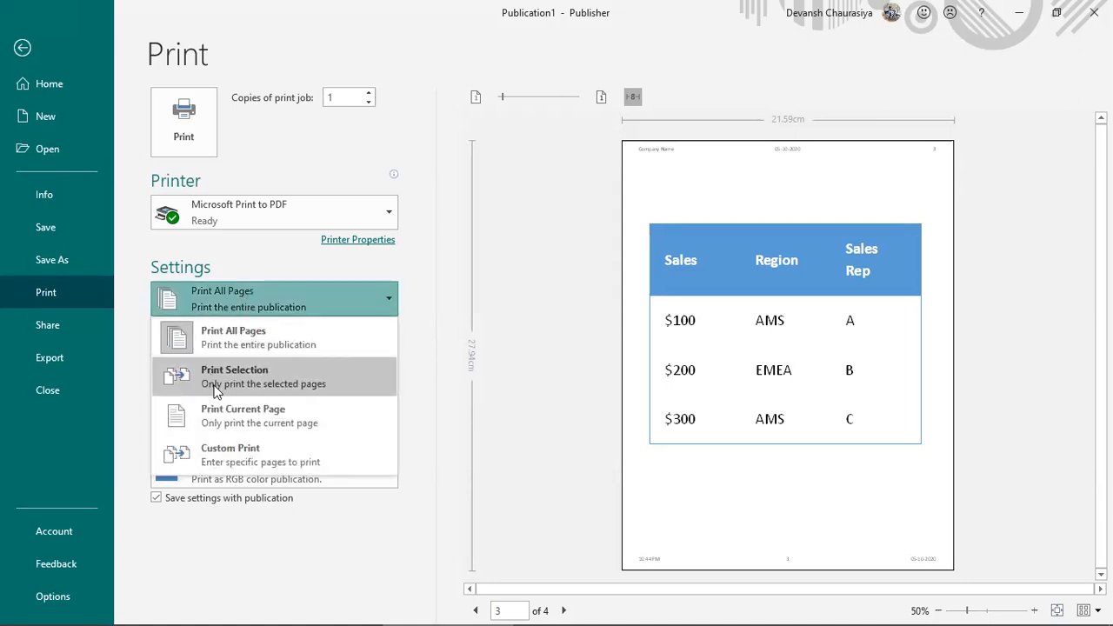
click(557, 335)
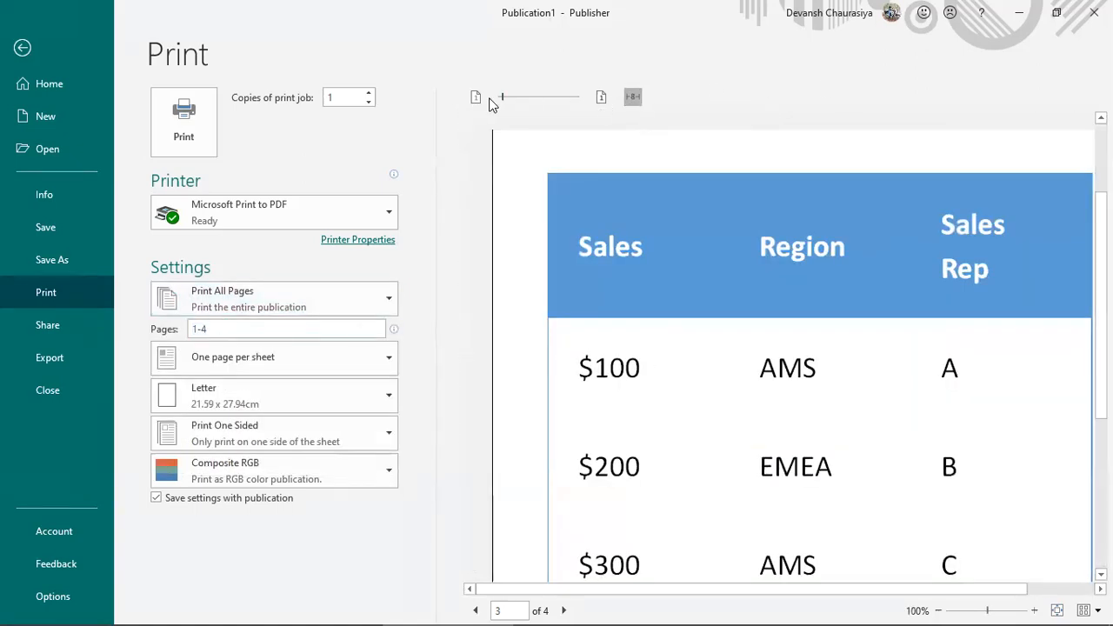
click(224, 328)
click(229, 357)
click(230, 362)
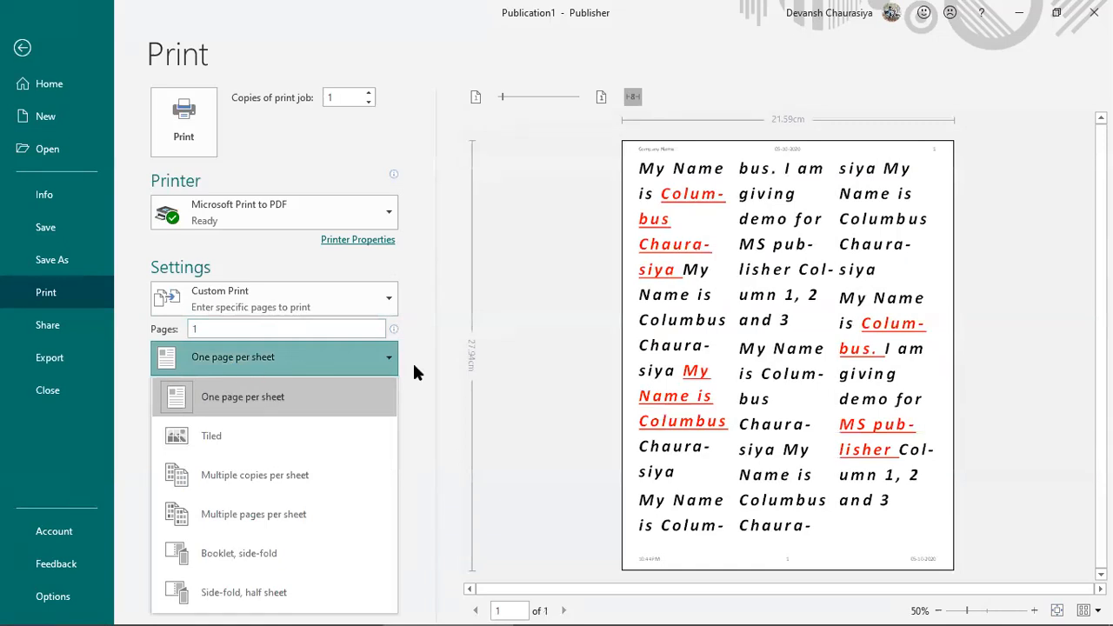
click(414, 372)
Step: Choose Legal paper, keep one-sided printing and Composite RGB, and leave Print
click(246, 390)
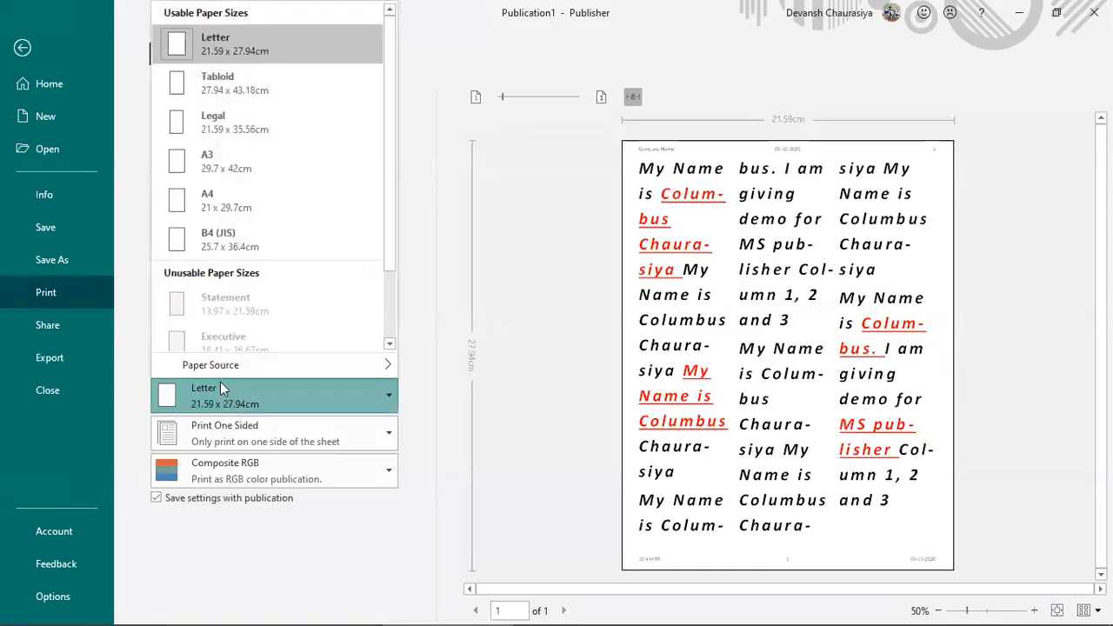
click(258, 129)
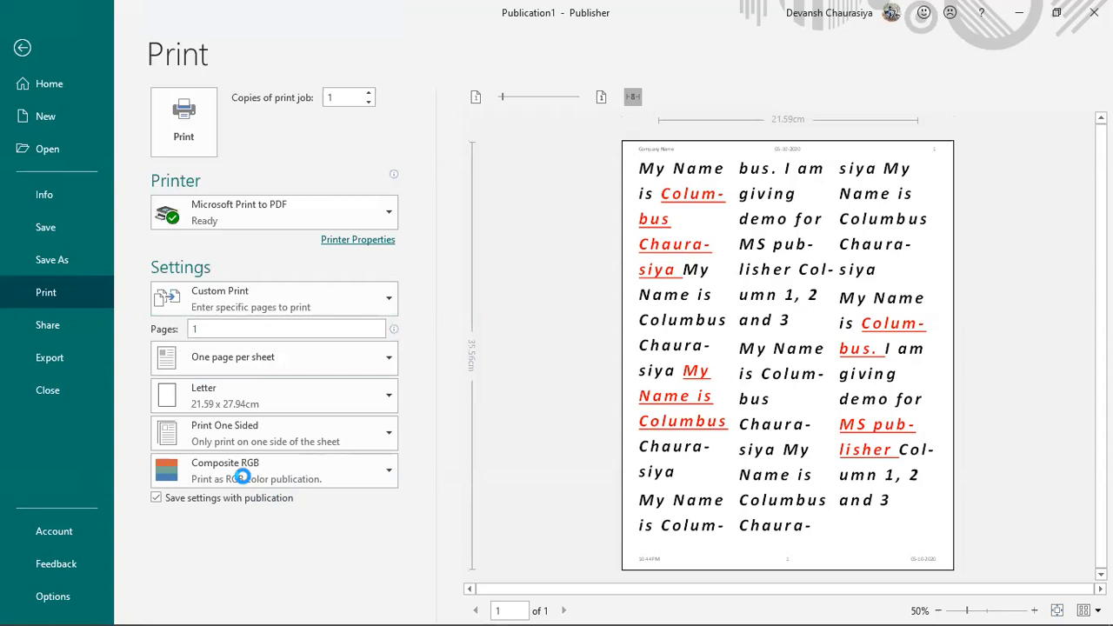
click(249, 426)
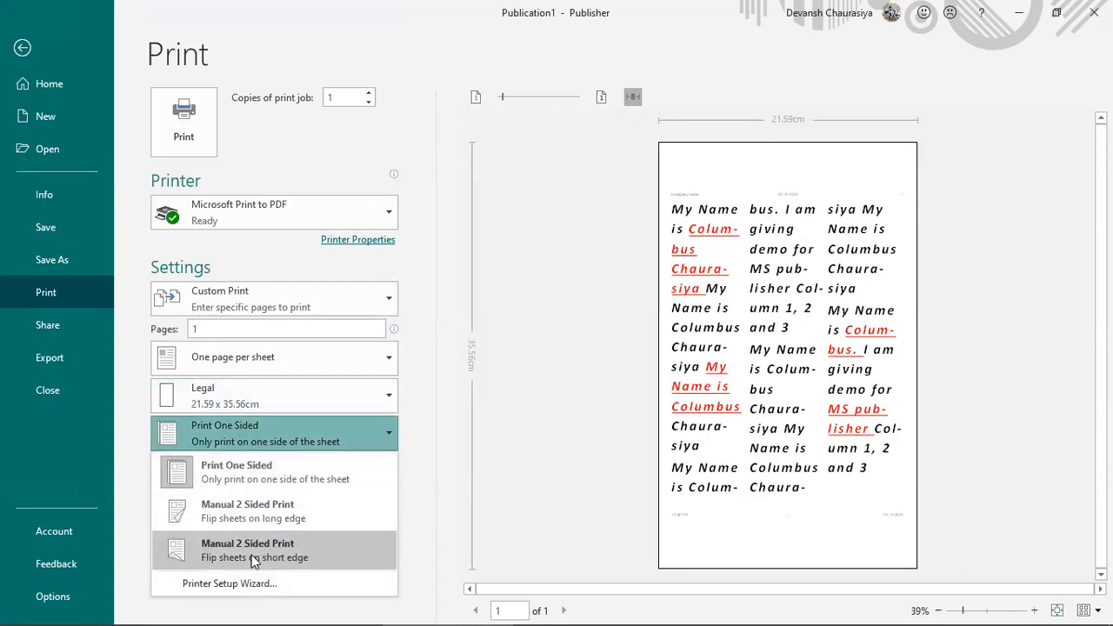
click(237, 471)
click(235, 464)
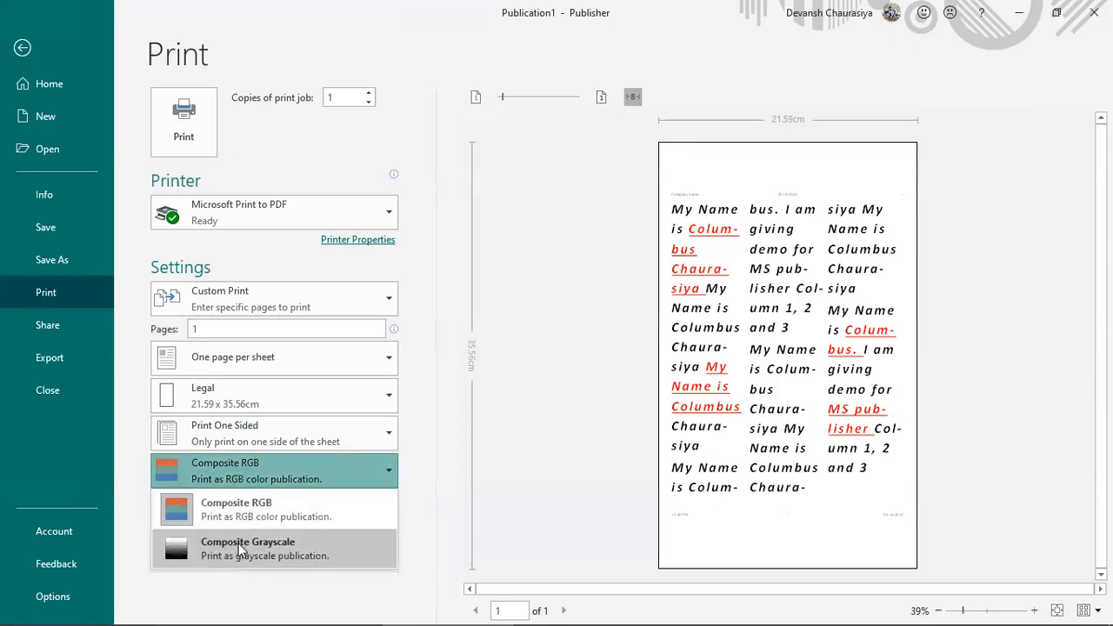
click(440, 396)
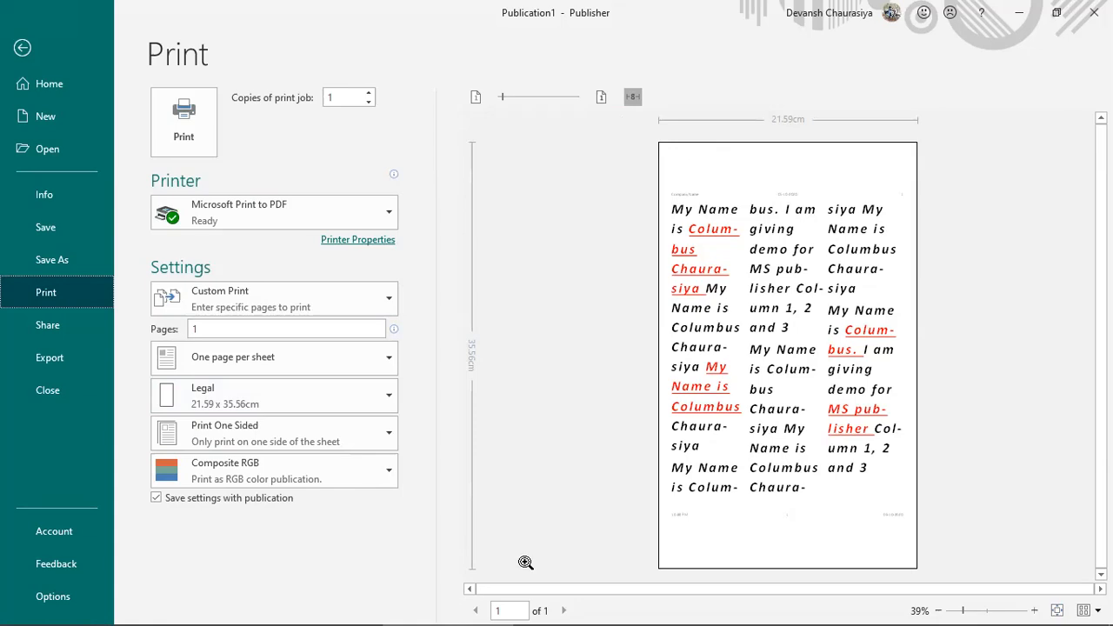
key(Escape)
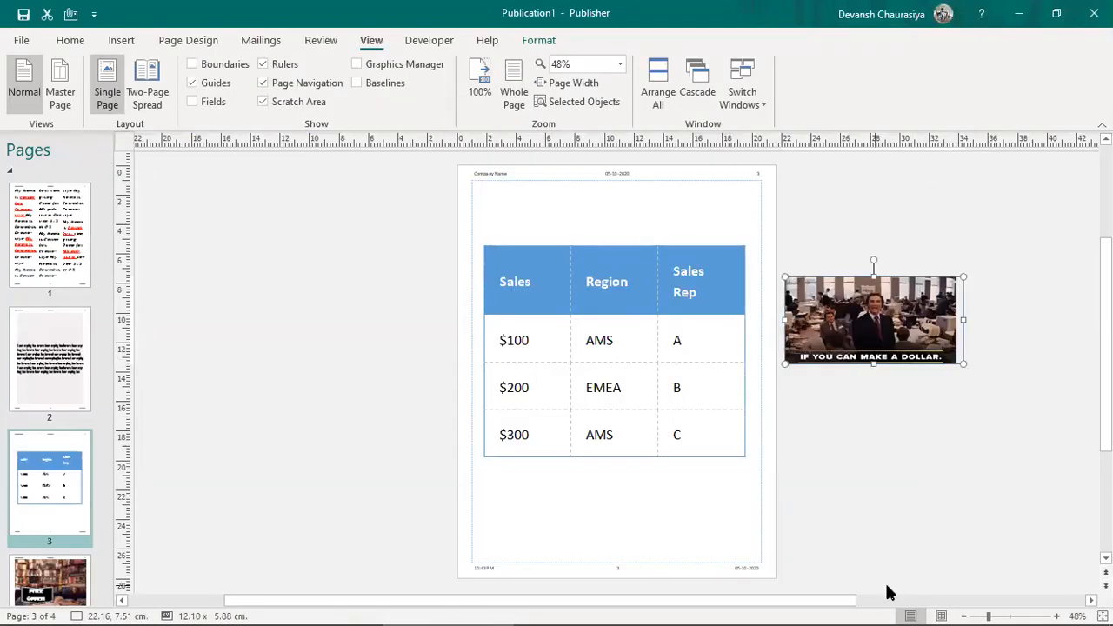
click(846, 439)
key(alt+Tab)
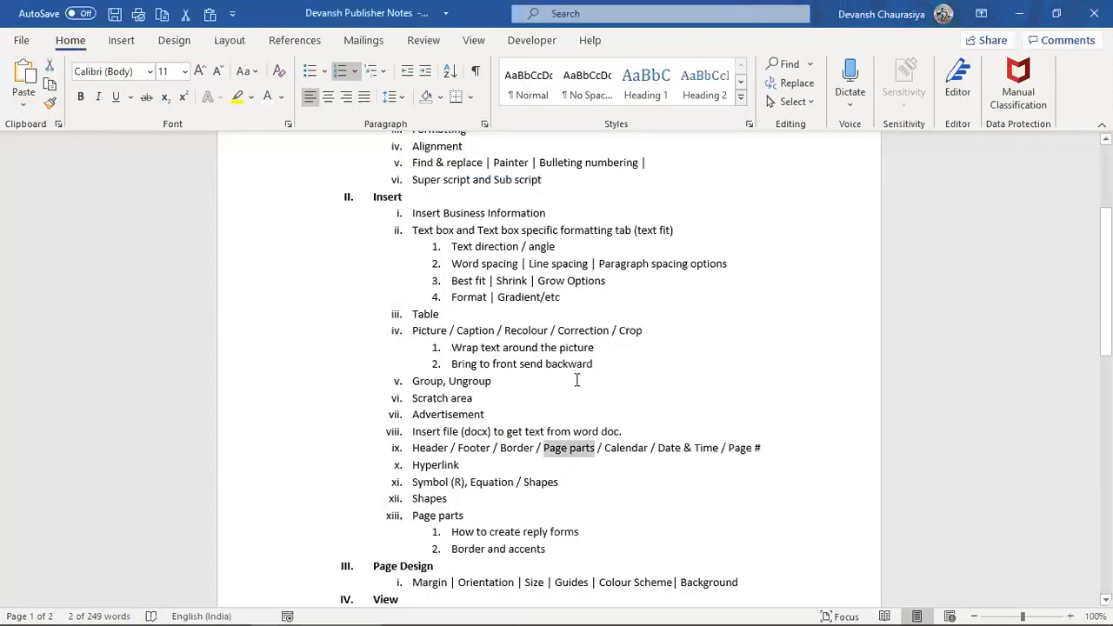
shift+click(652, 453)
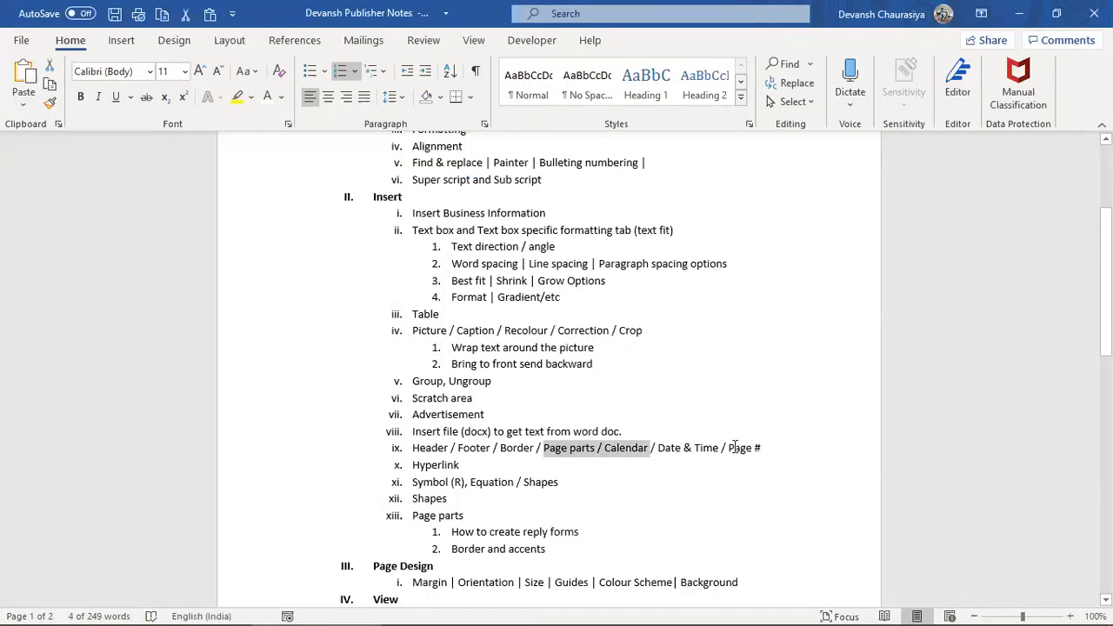
drag(764, 447, 412, 447)
key(alt+Tab)
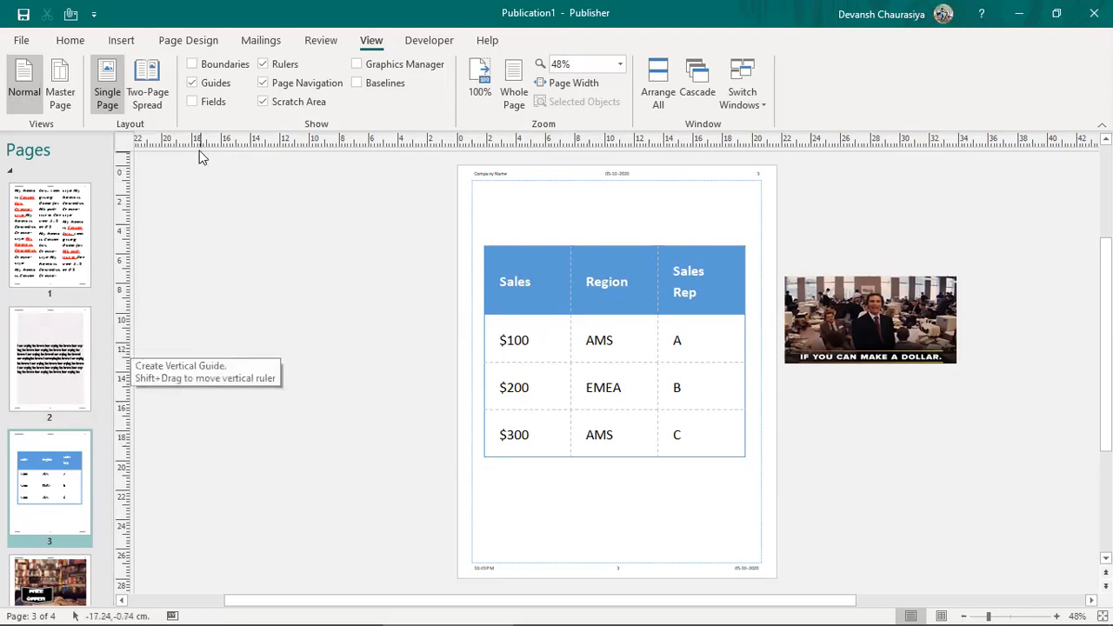
Step: Switch the publication view to two-page spreads
click(150, 83)
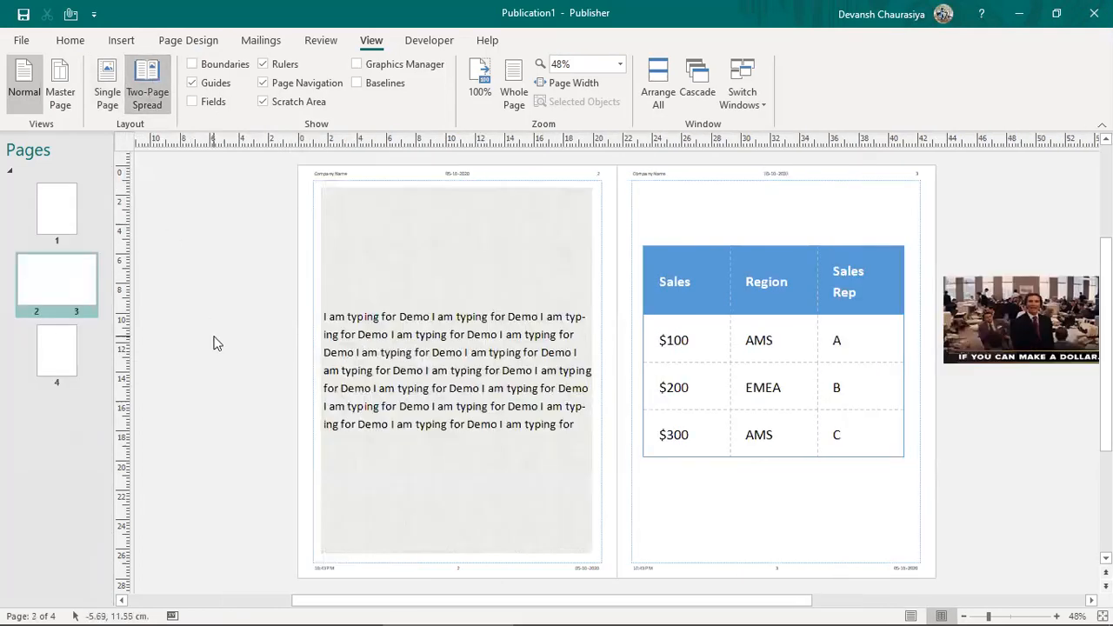
click(107, 87)
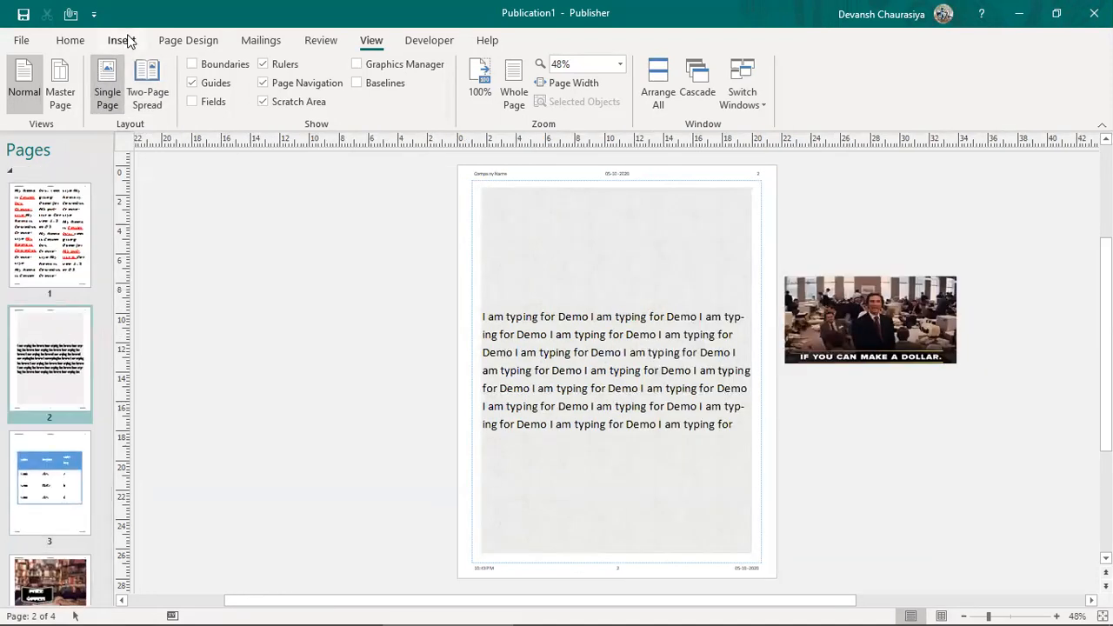
click(147, 87)
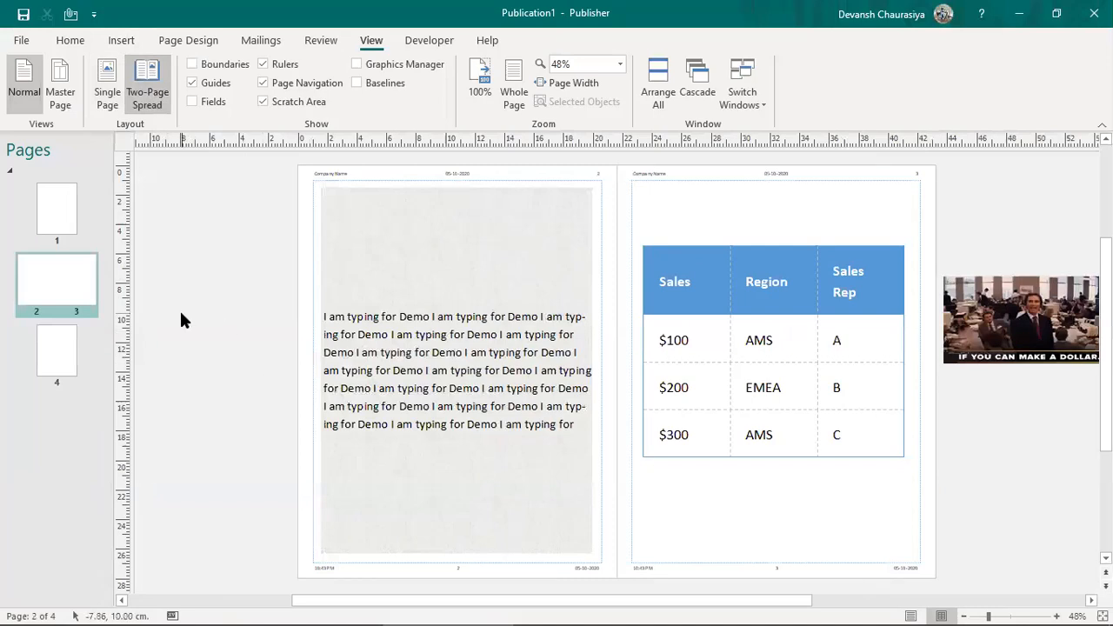
Step: Go to page 4's FREE OFFER design, undoing an accidental GIF paste
click(53, 224)
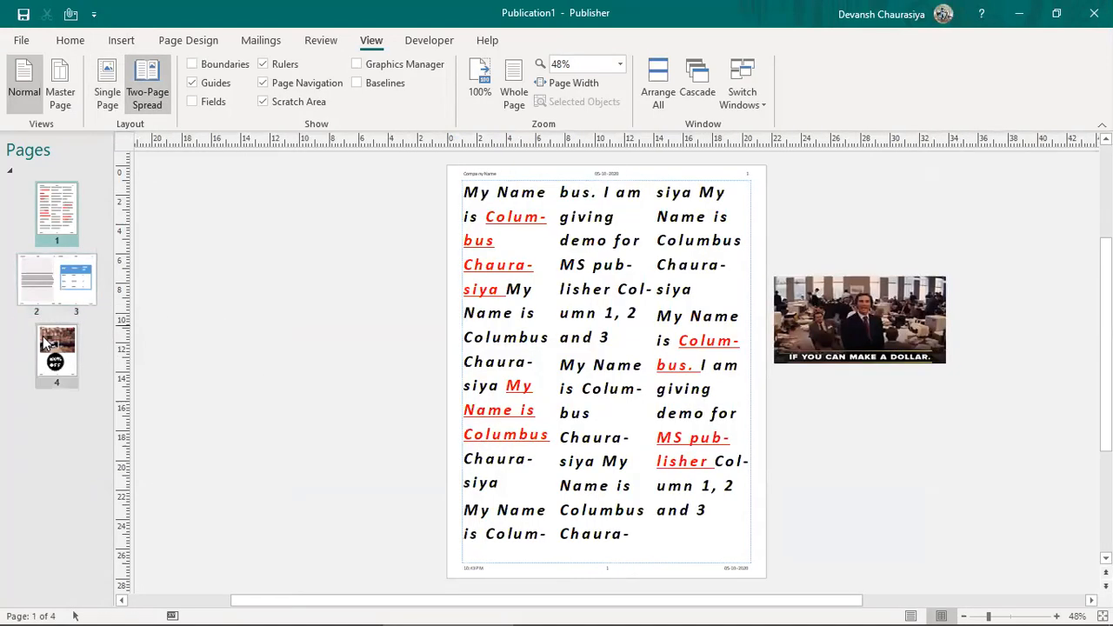
click(47, 344)
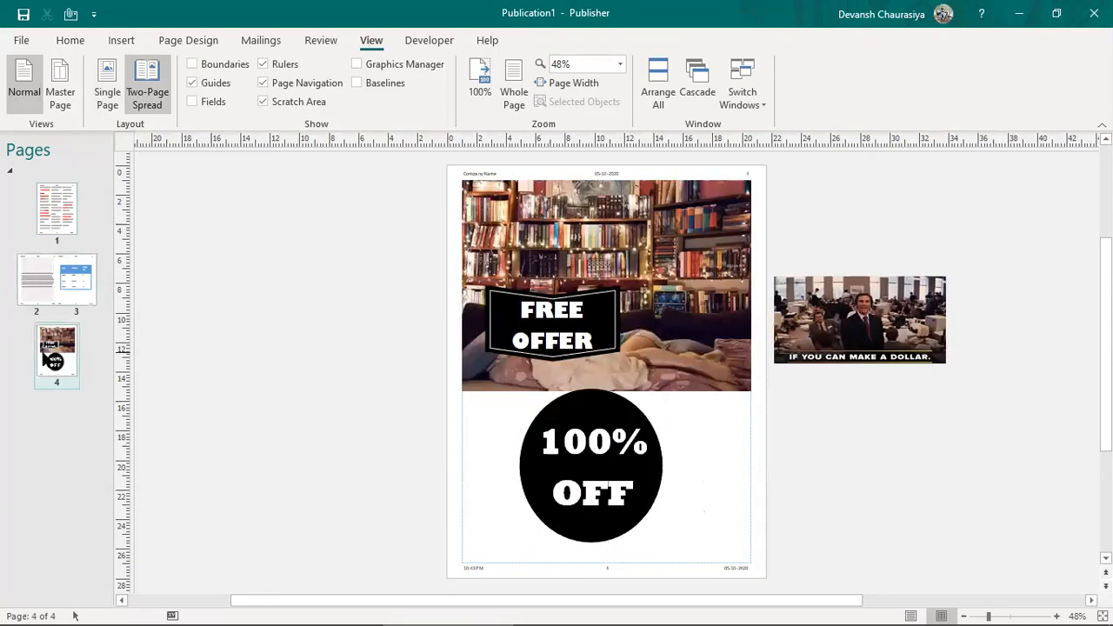
key(ctrl+v)
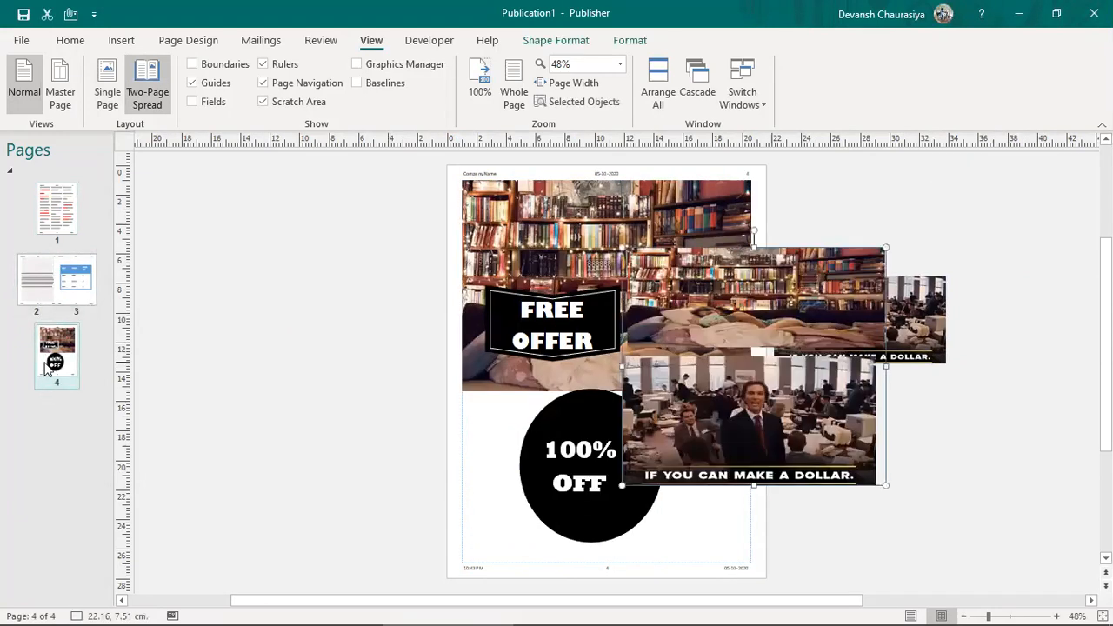
key(ctrl+z)
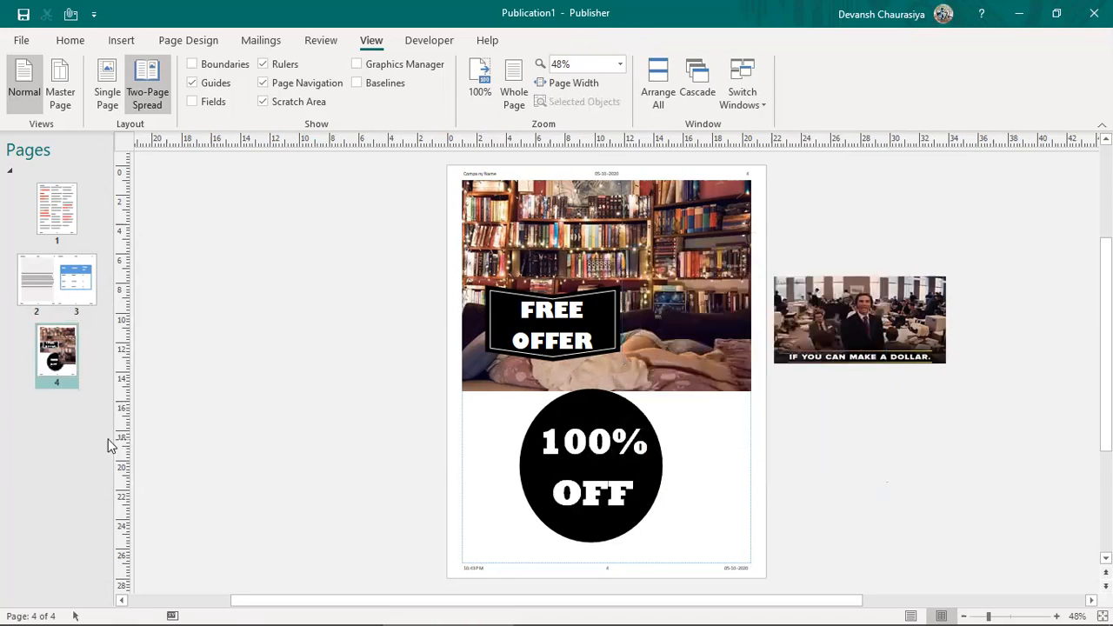
right_click(51, 344)
Step: Insert a duplicate of the offer page so pages 4 and 5 match
click(72, 40)
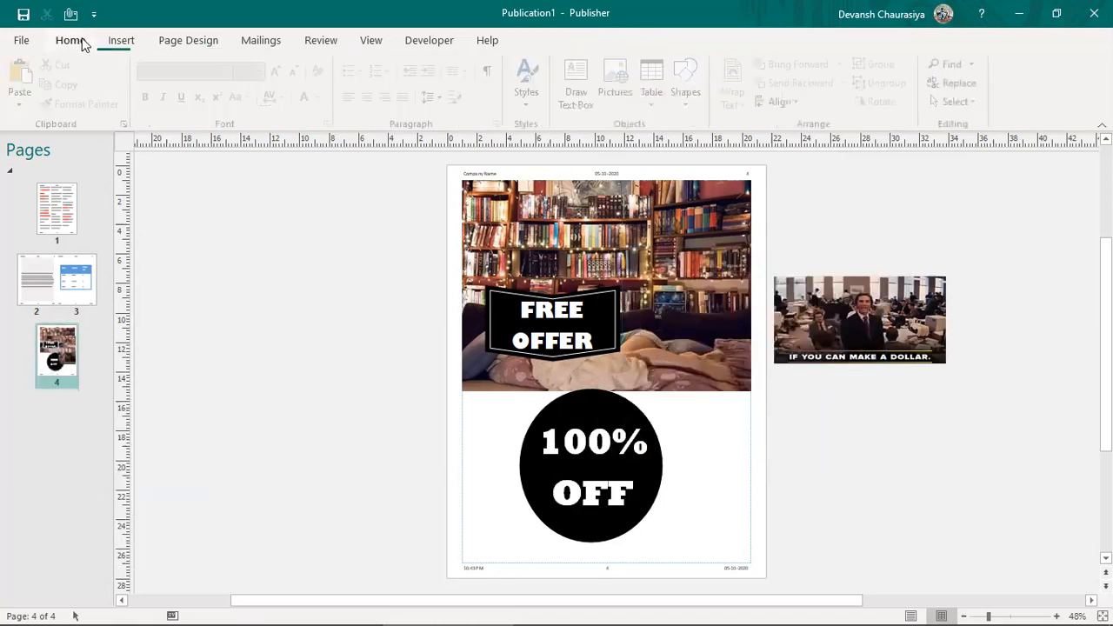
click(122, 40)
click(24, 101)
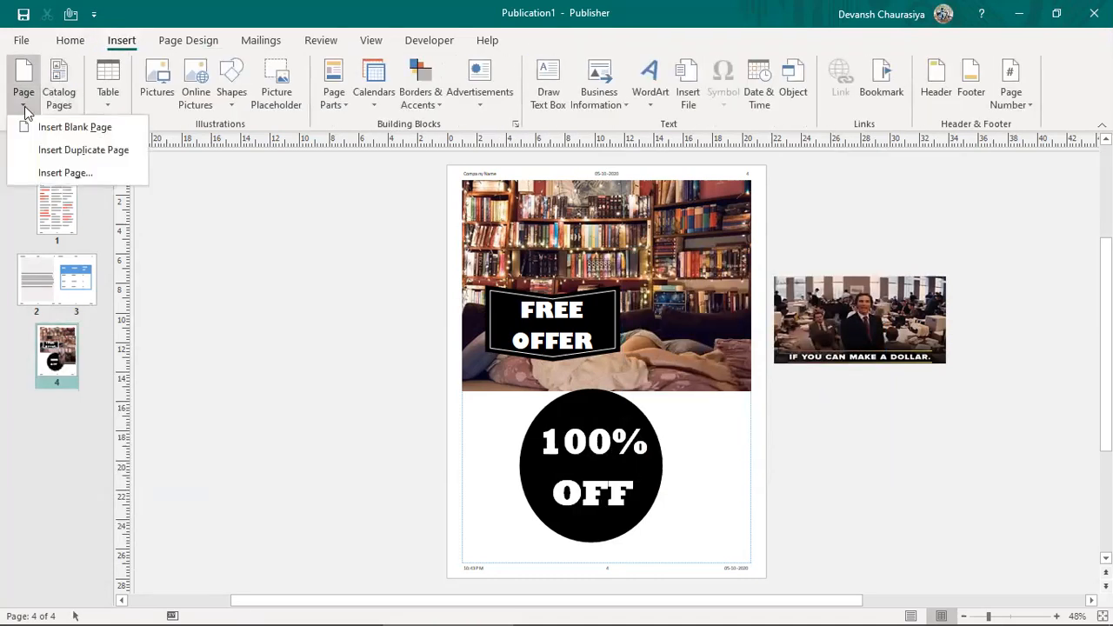
click(71, 151)
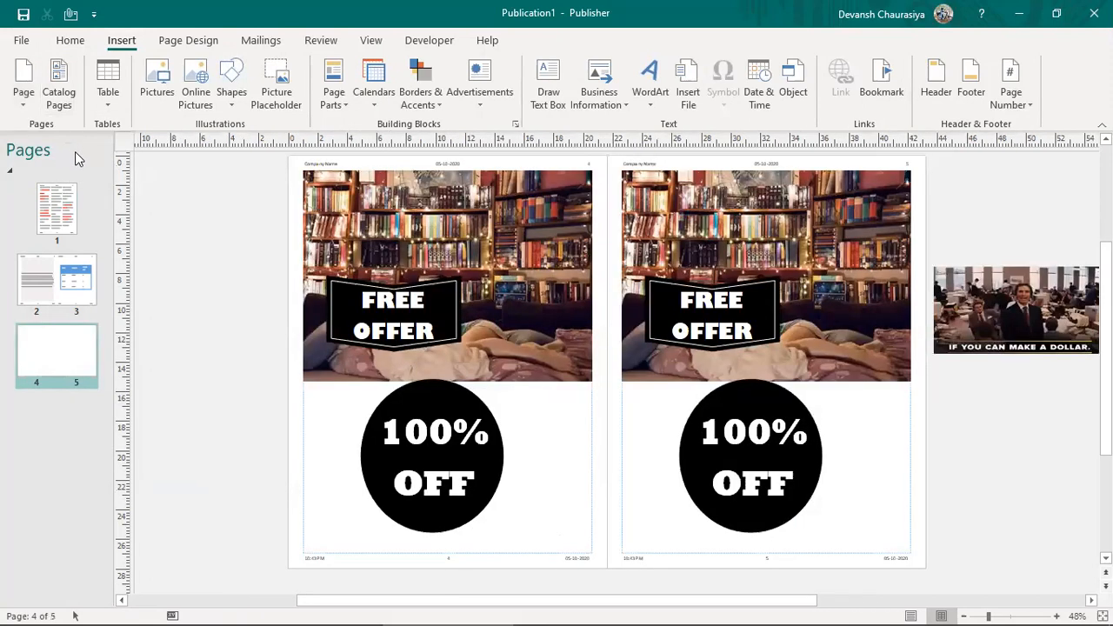
Step: Review page 1, the pages 4–5 spread and Business Information fields, then switch to Word
click(100, 383)
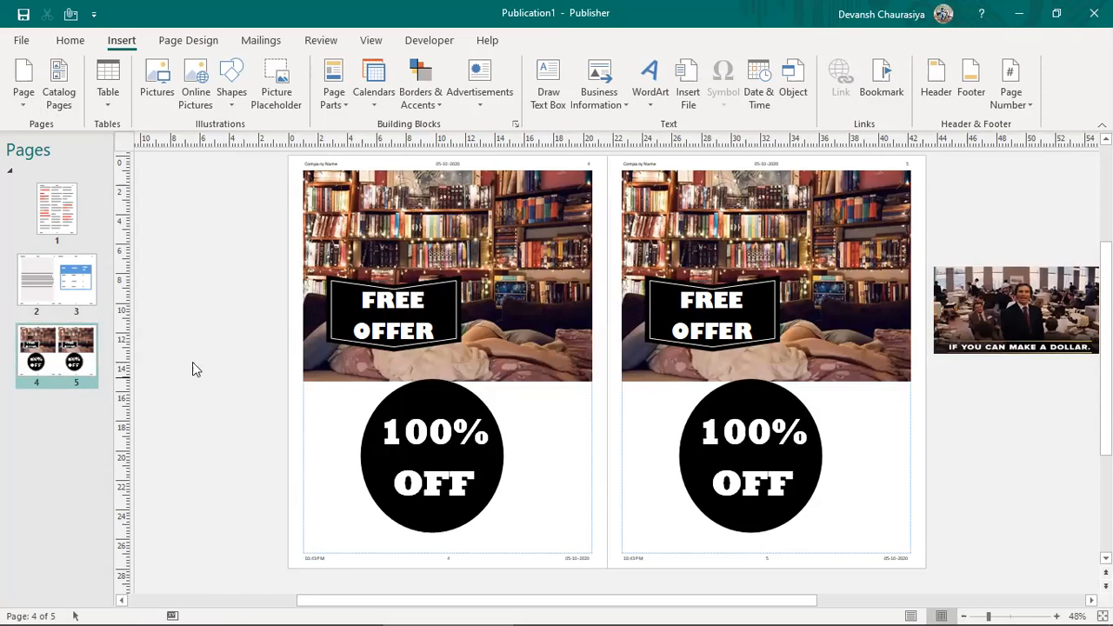
click(67, 205)
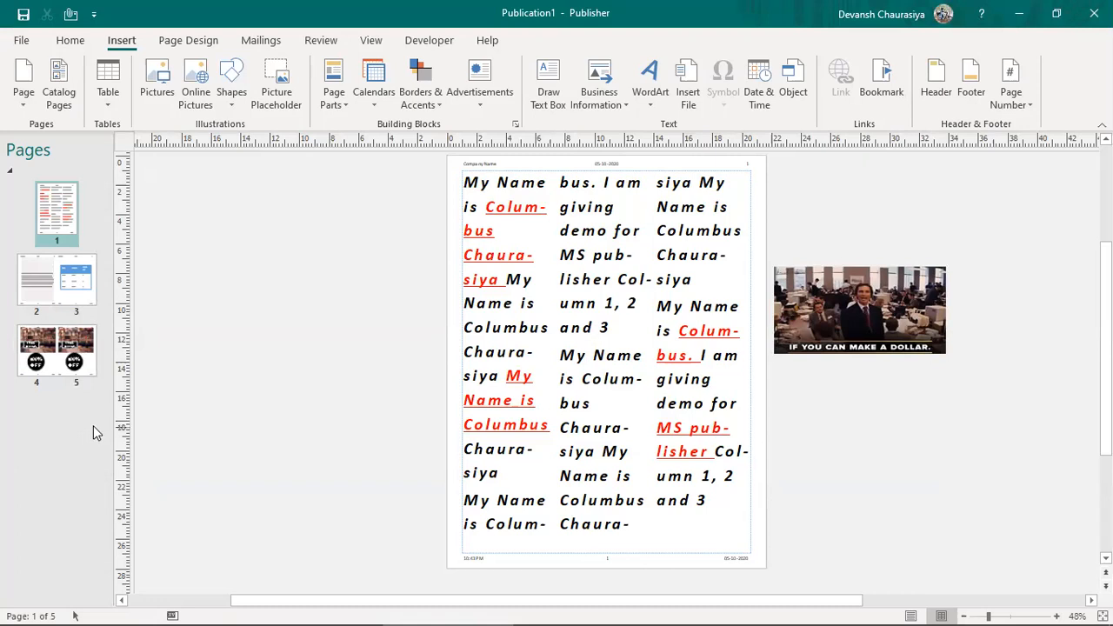
click(72, 374)
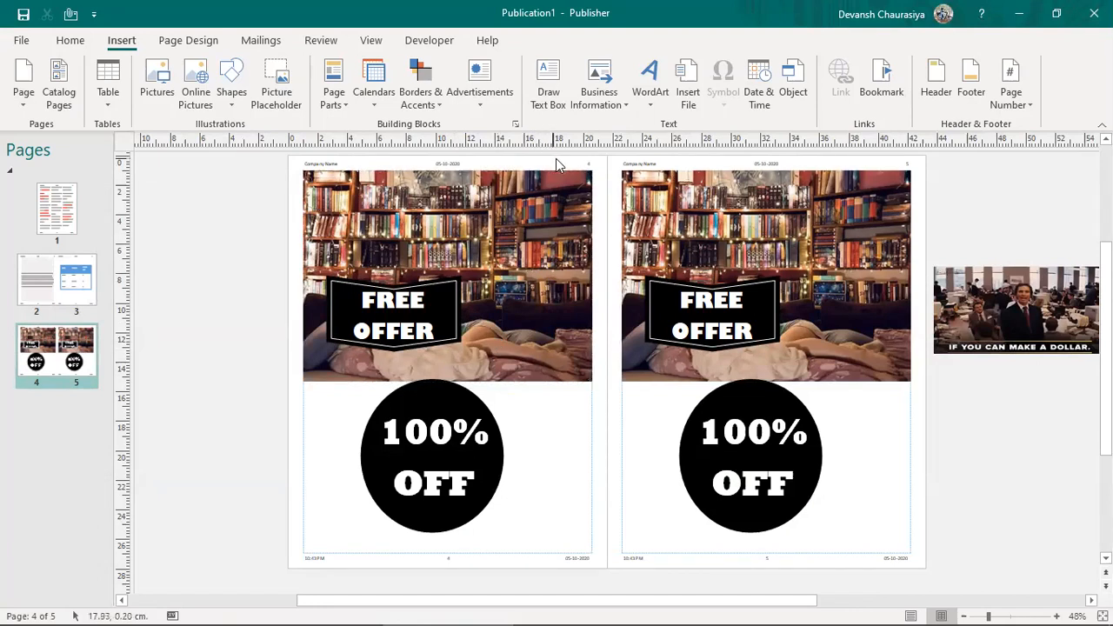
click(598, 88)
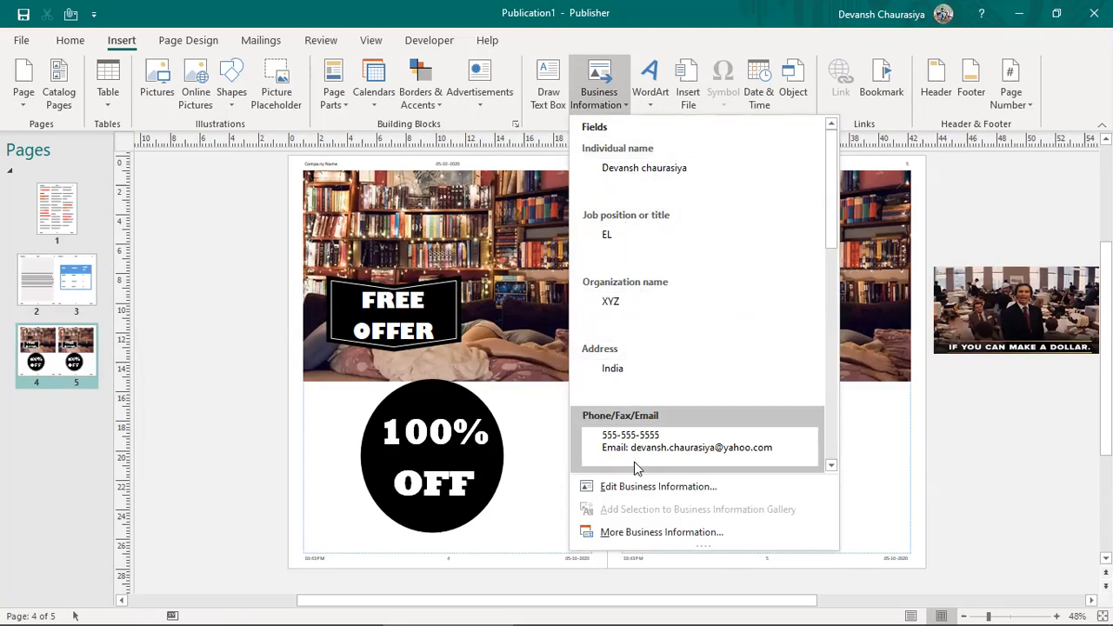
click(696, 10)
key(alt+Tab)
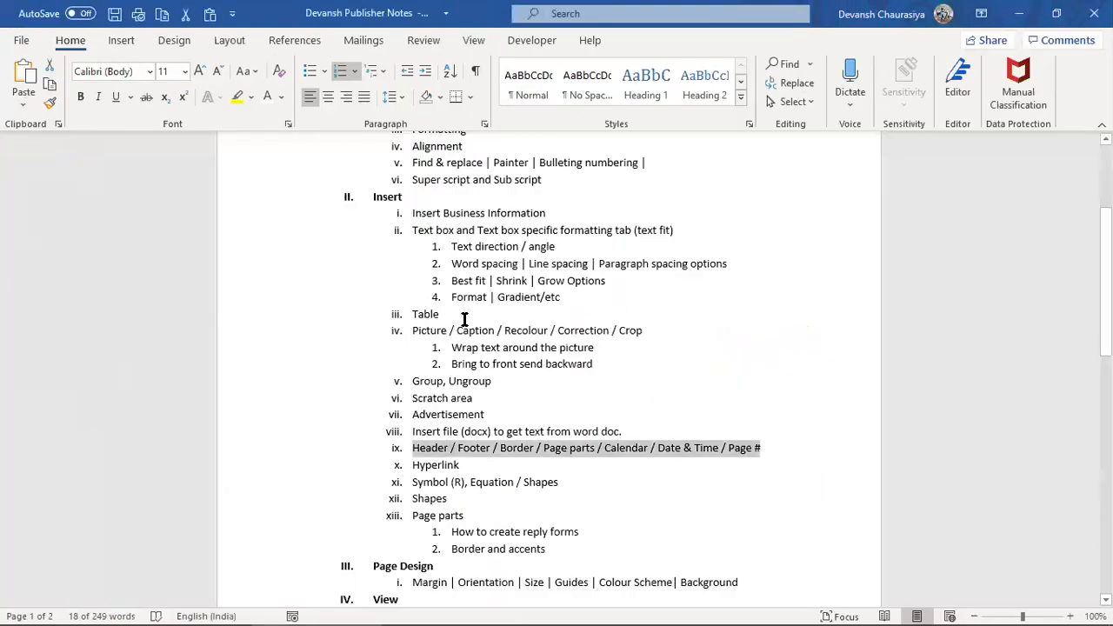
Step: Click into the Word notes and switch back to Publisher's pages 4–5 spread
click(420, 465)
key(alt+Tab)
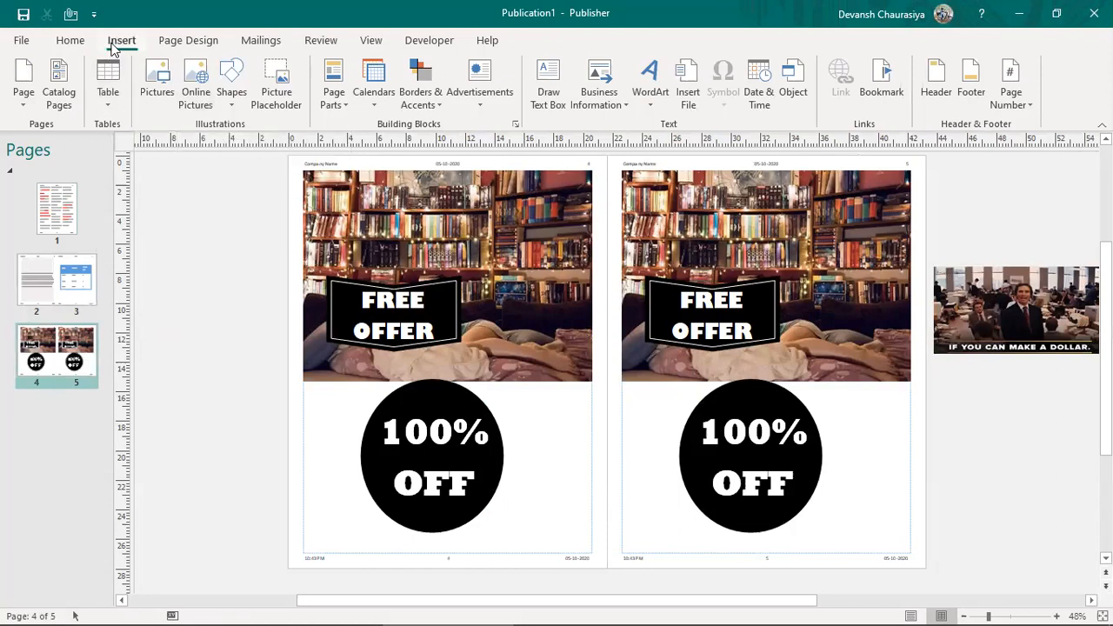
Step: Select the FREE OFFER text box and review its Text Box and Shape Format options
click(396, 311)
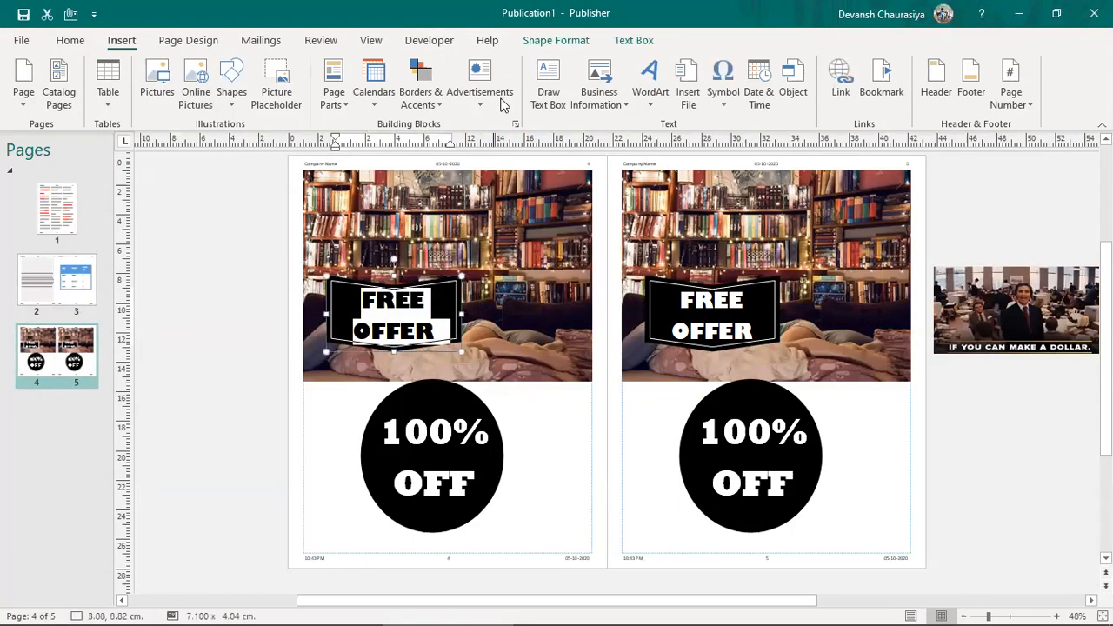
click(634, 41)
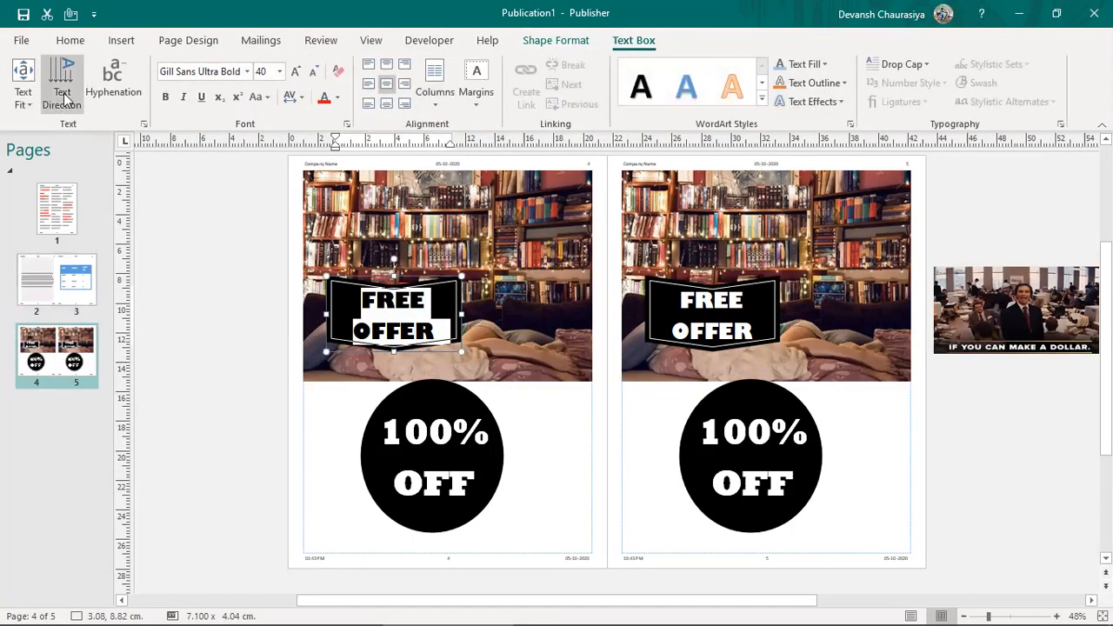
click(555, 40)
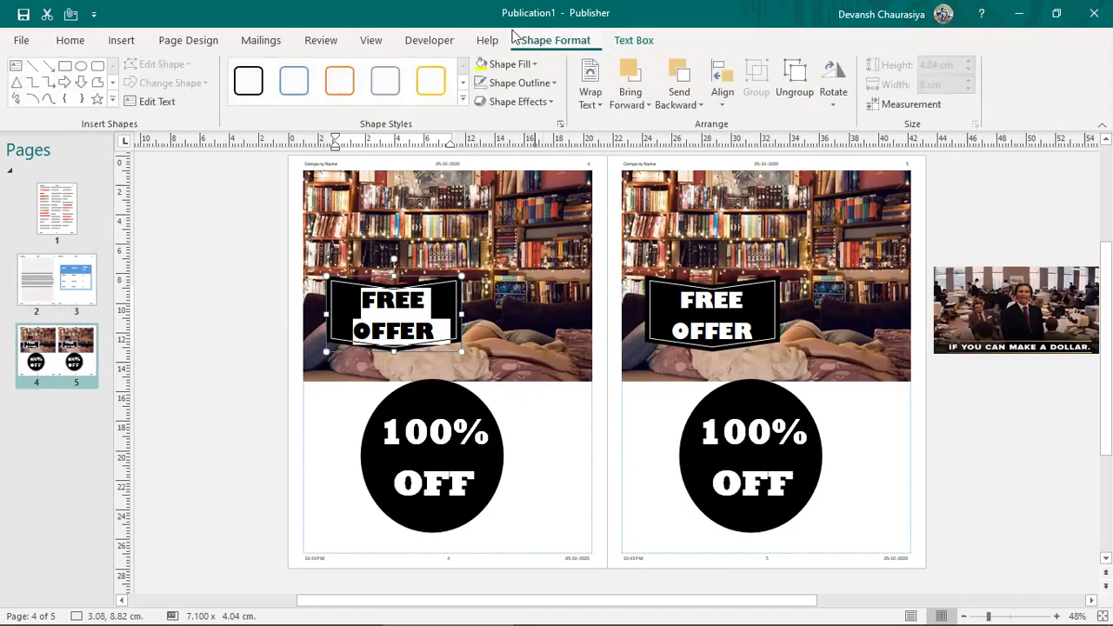
Step: Select the 100% OFF circle and try adding a hyperlink, dismissing the selection warnings
click(470, 380)
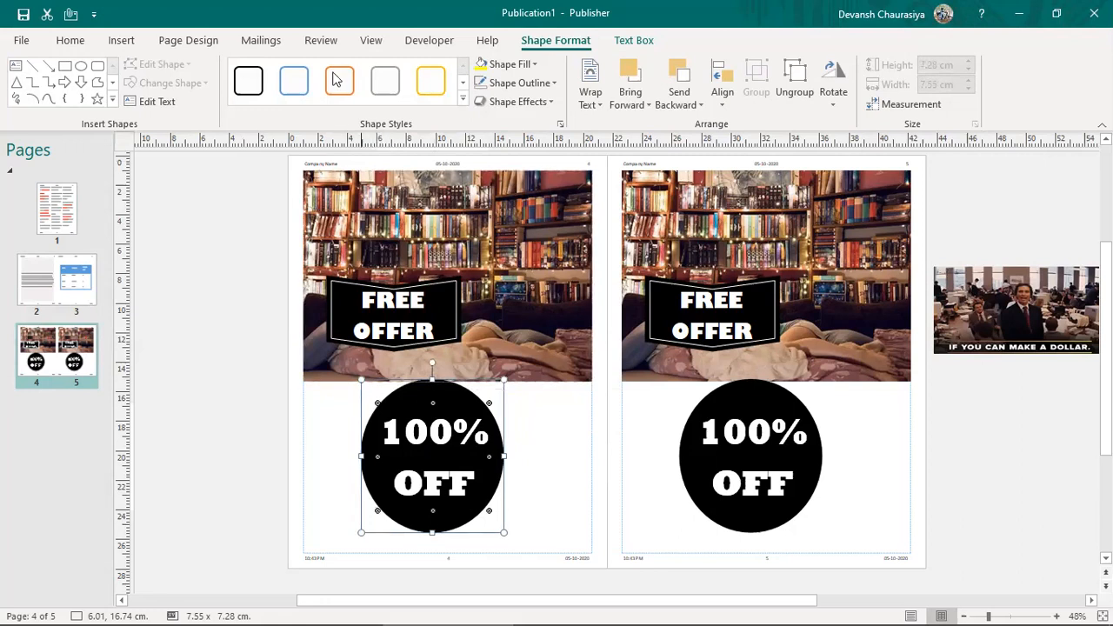
click(119, 42)
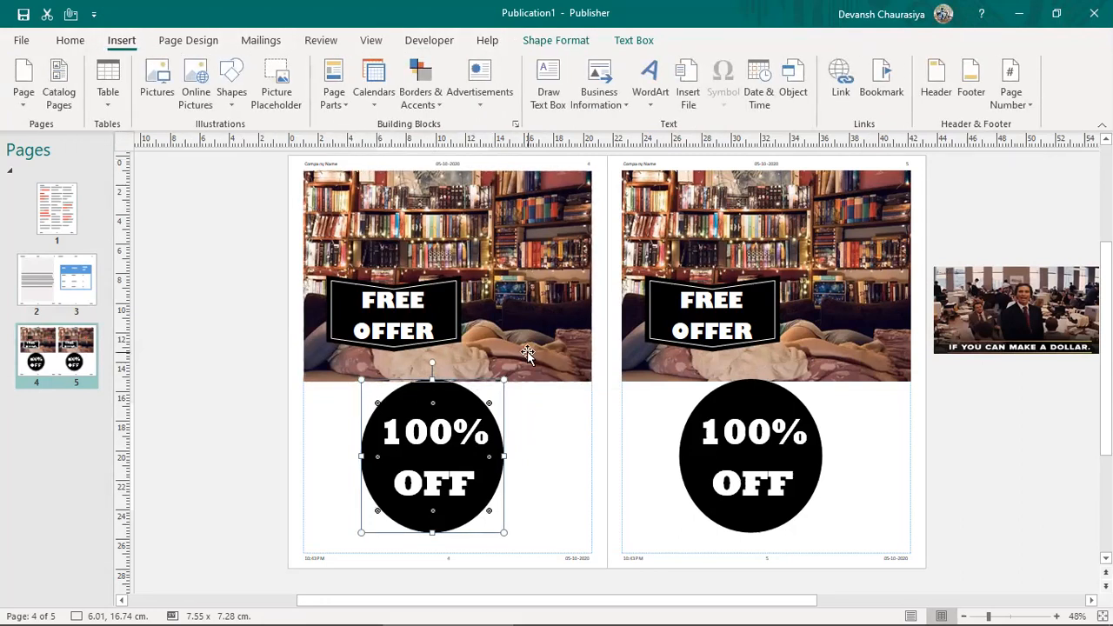
click(837, 80)
key(Return)
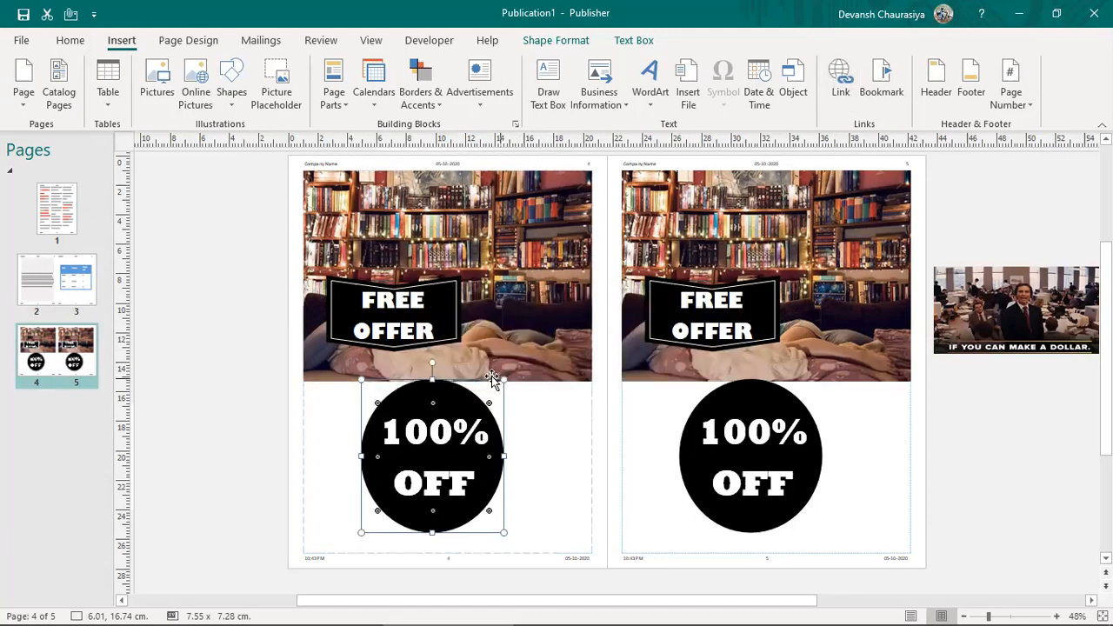
key(ctrl+k)
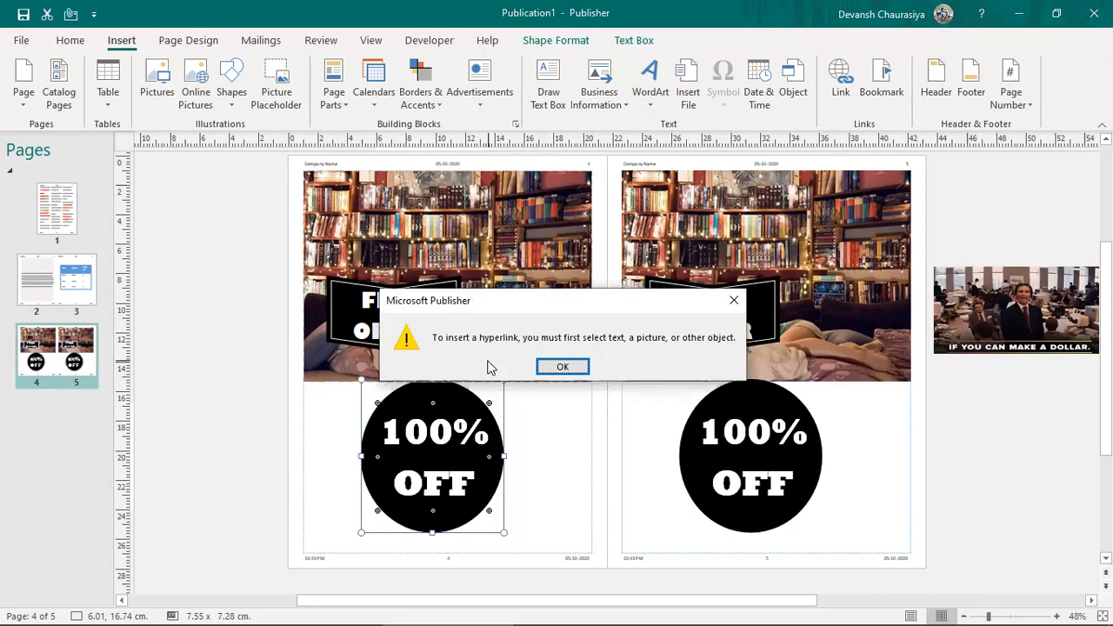
click(565, 366)
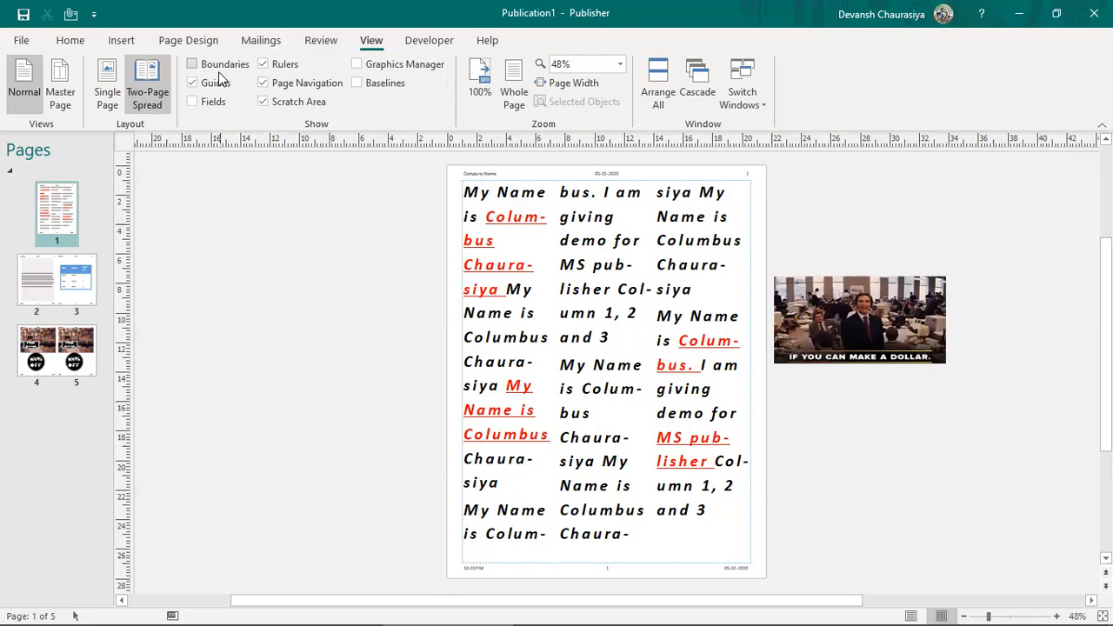
Step: Switch to single-page view and review pages 3, 5 and 4
click(98, 96)
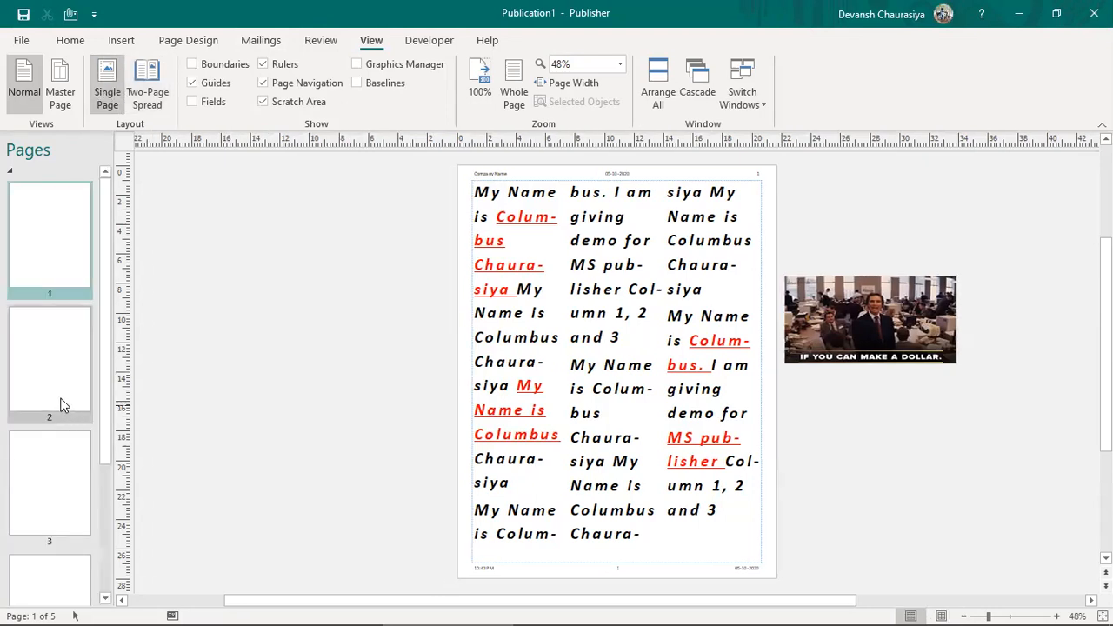
click(54, 470)
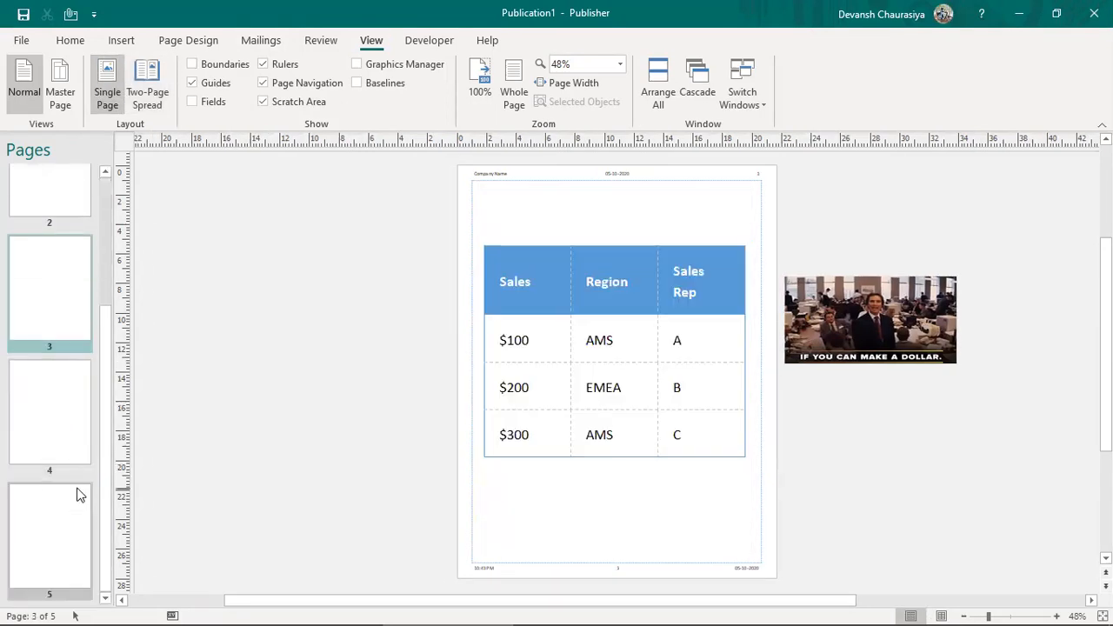
click(61, 525)
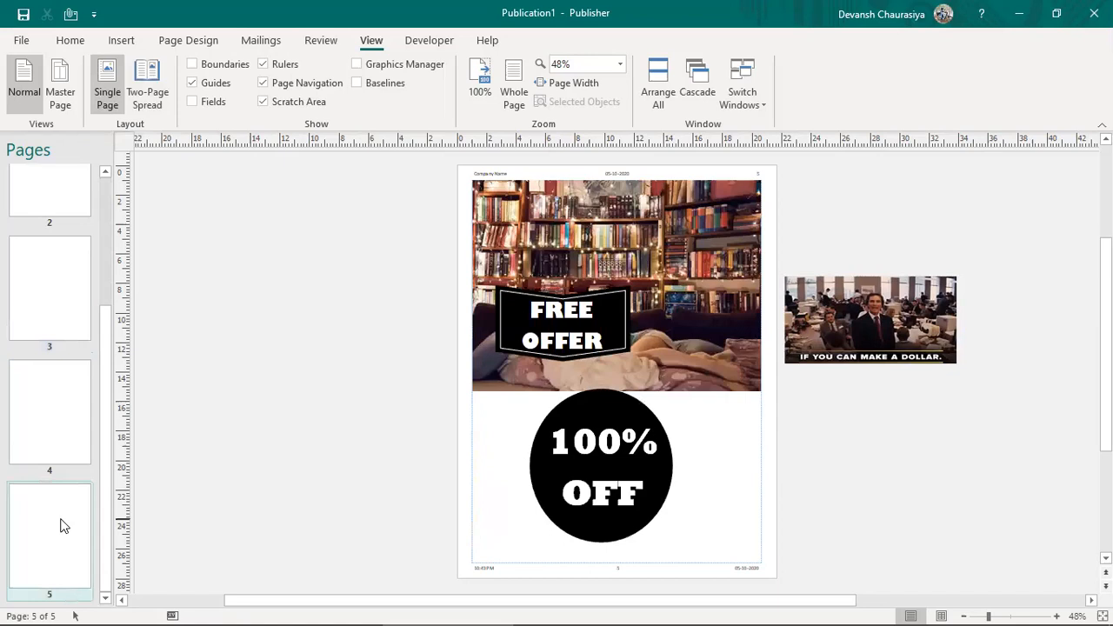
click(38, 402)
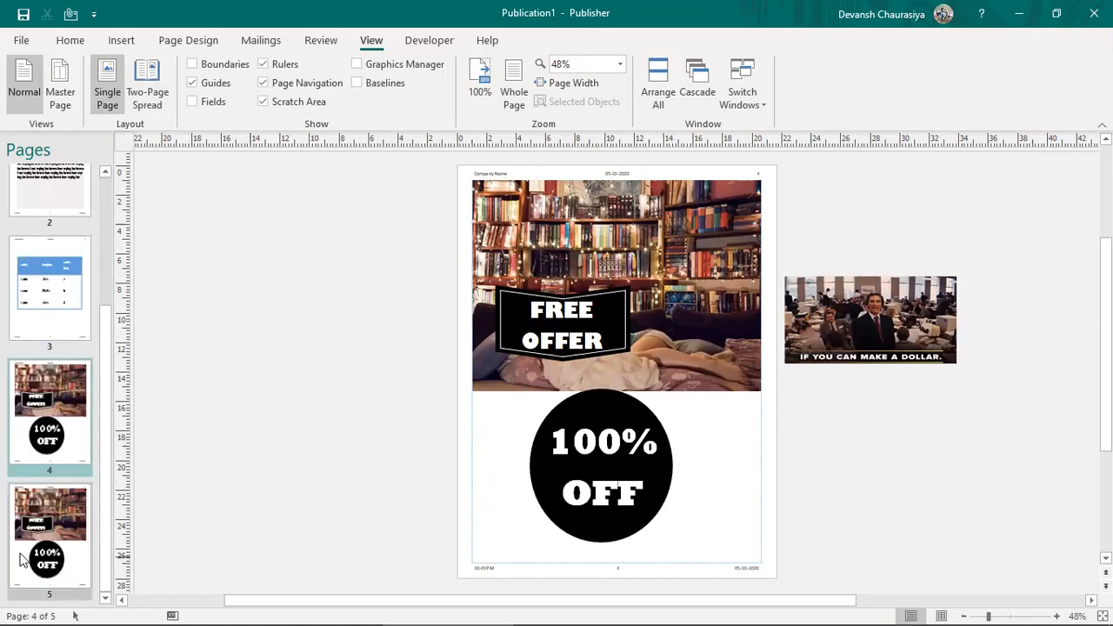
Step: Delete the duplicate offer page 5 and its objects, leaving four pages ending on page 4
click(54, 517)
right_click(54, 518)
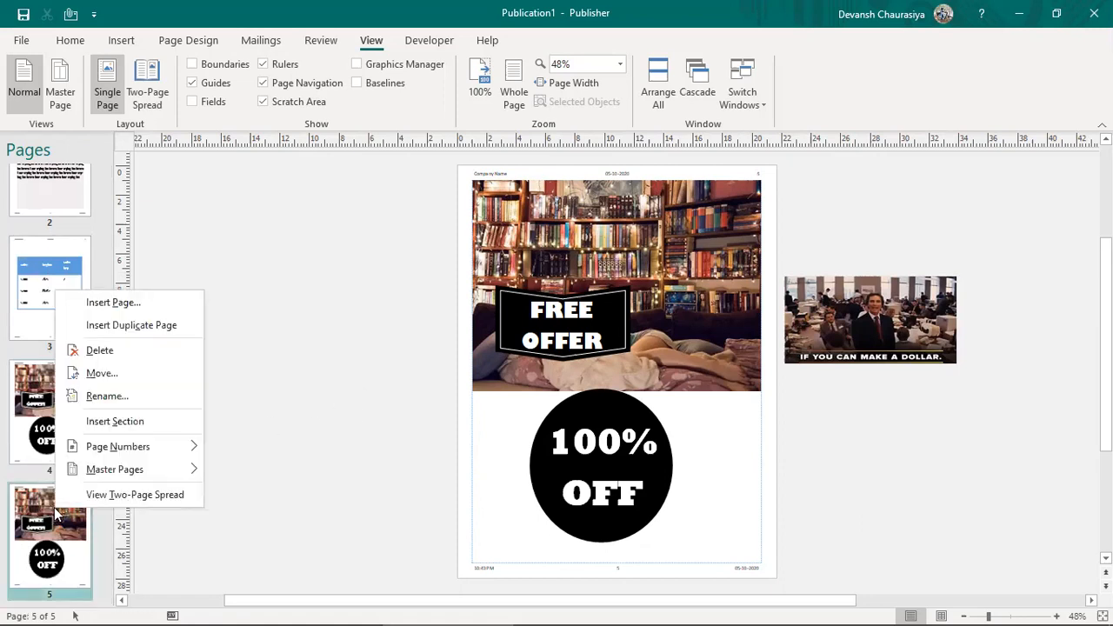
click(129, 351)
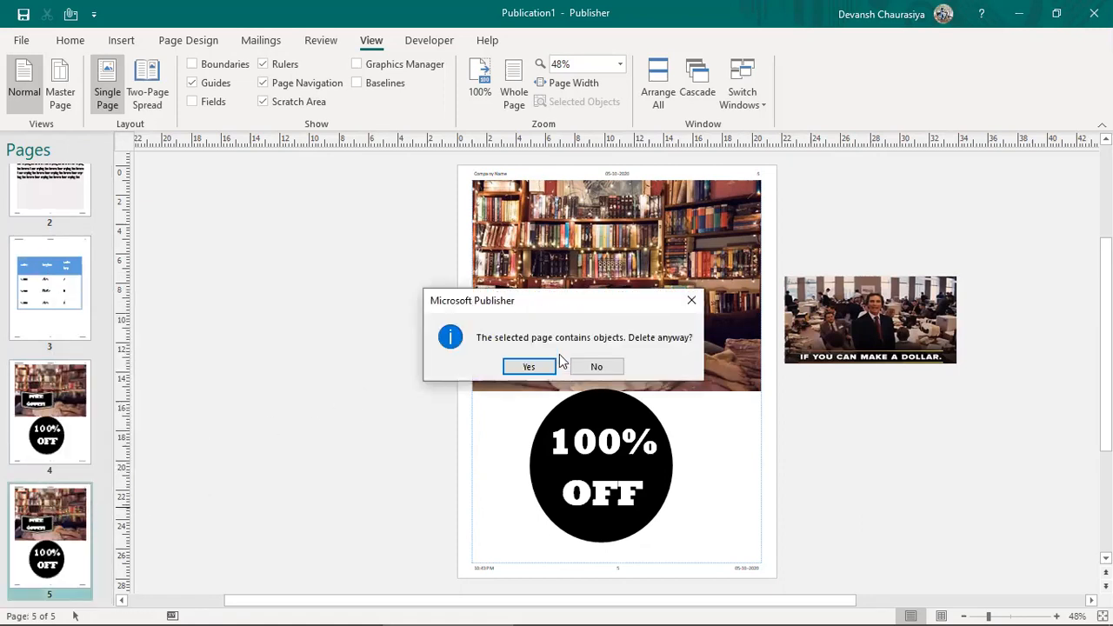
click(517, 364)
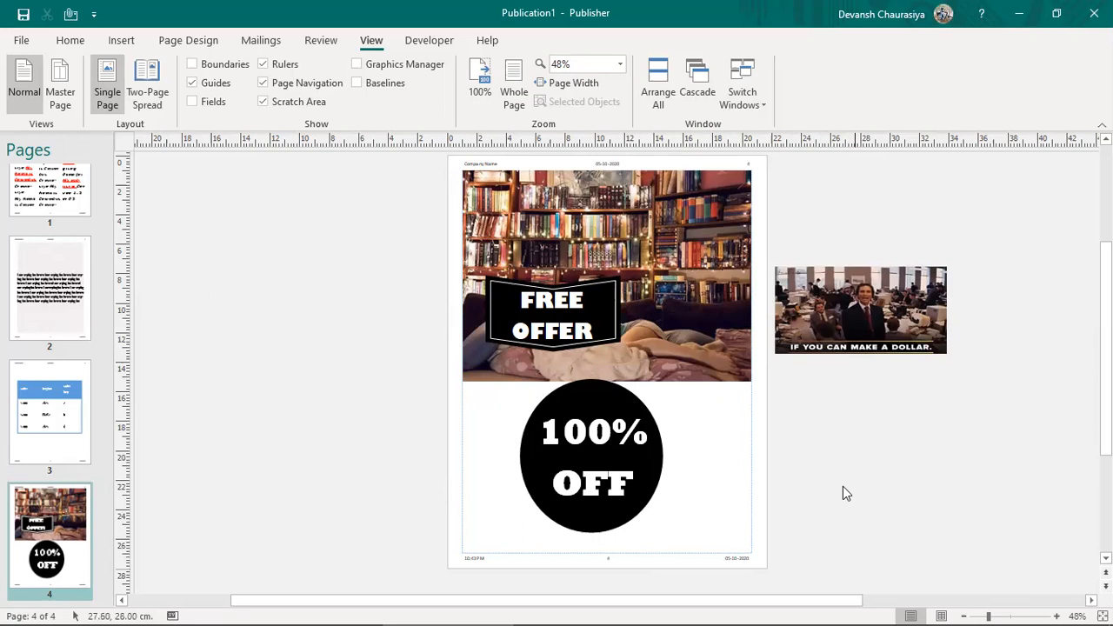
click(85, 546)
Step: Insert a blank page 5 after page 4
click(122, 40)
click(24, 94)
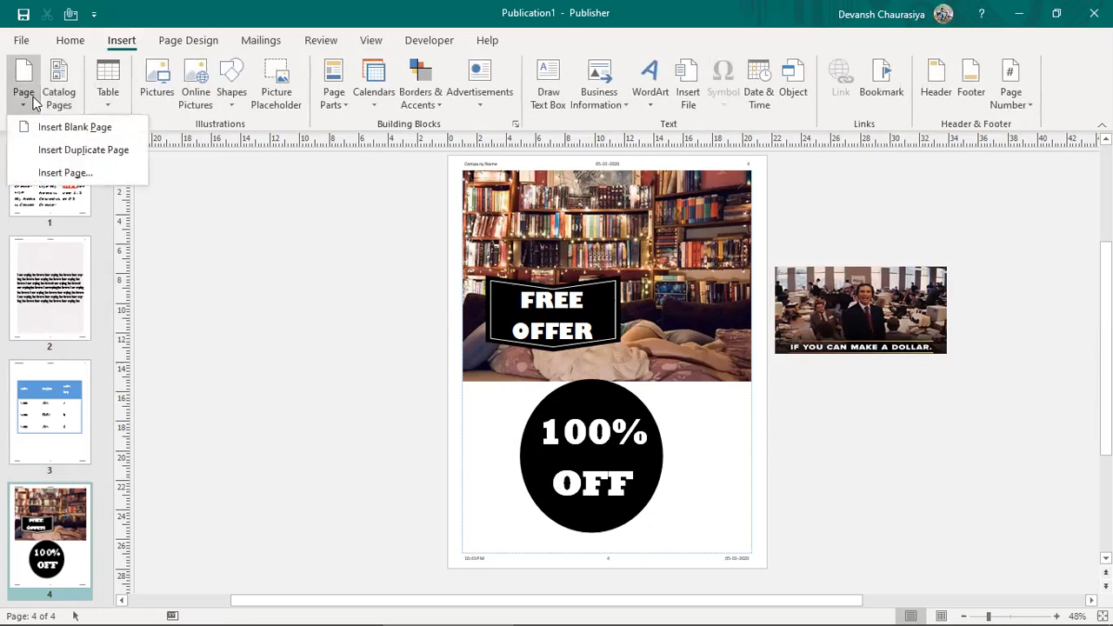
click(56, 128)
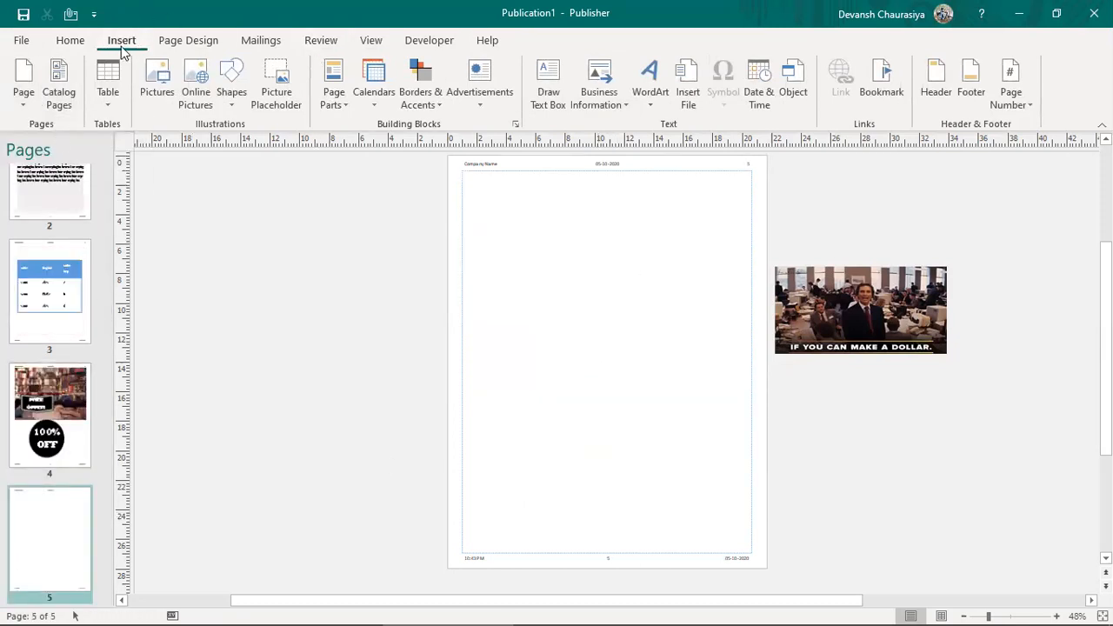
Step: Place the blue Title Text banner page part near the top-left of the new page
click(340, 109)
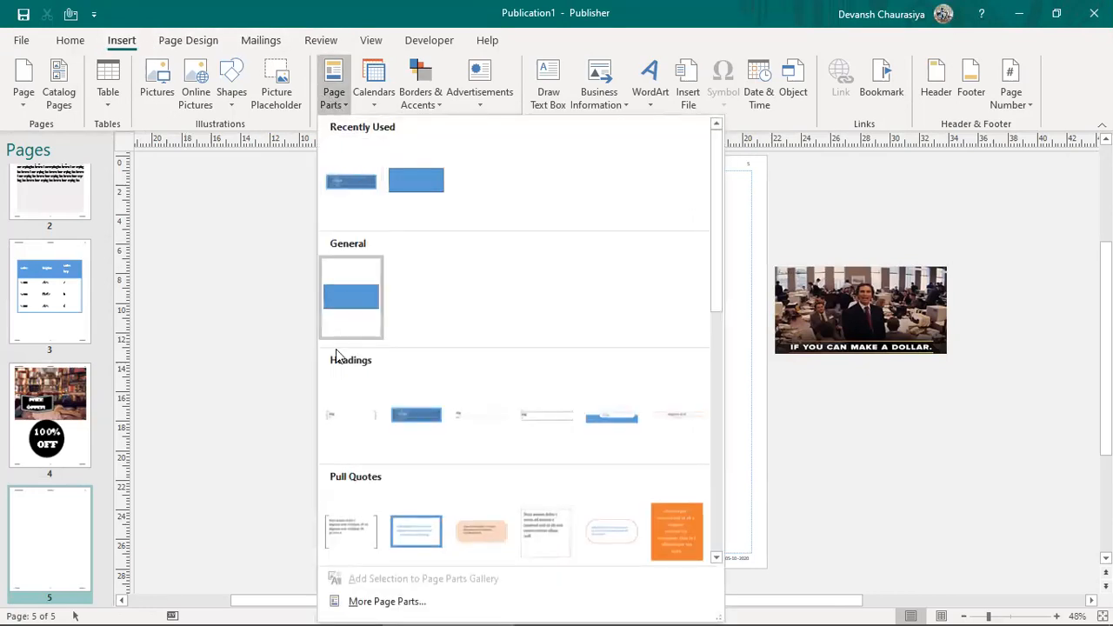
click(414, 427)
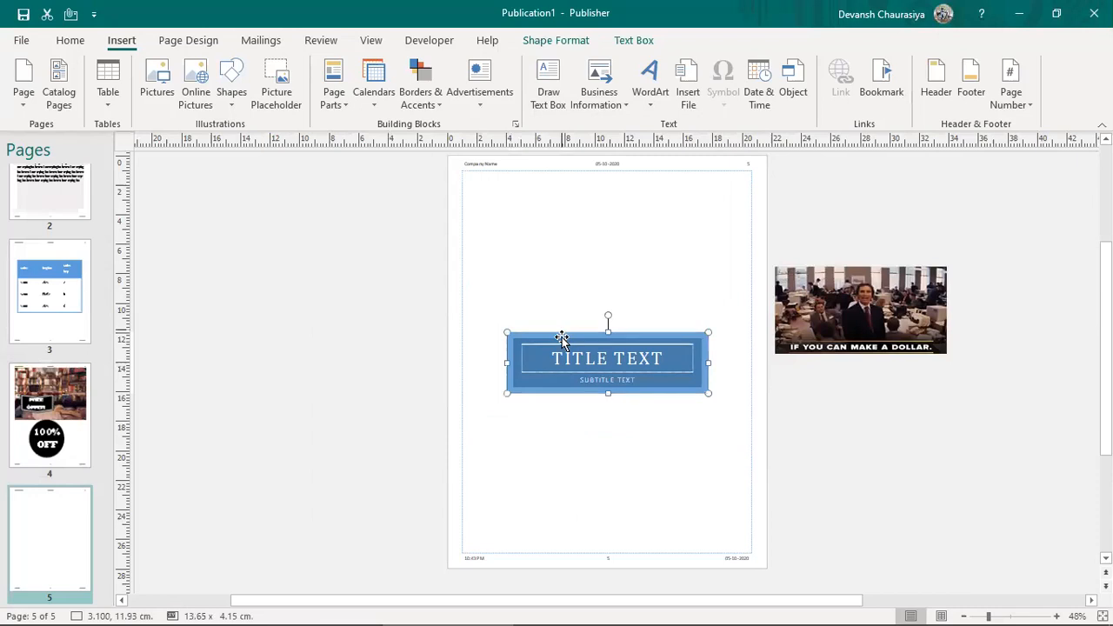
drag(573, 336, 530, 194)
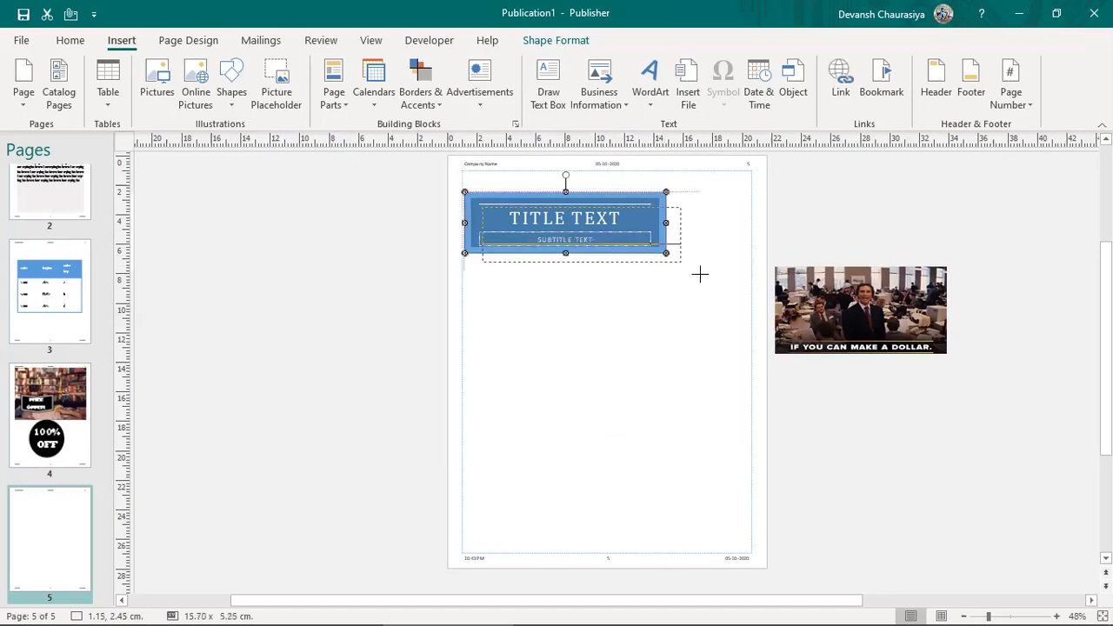
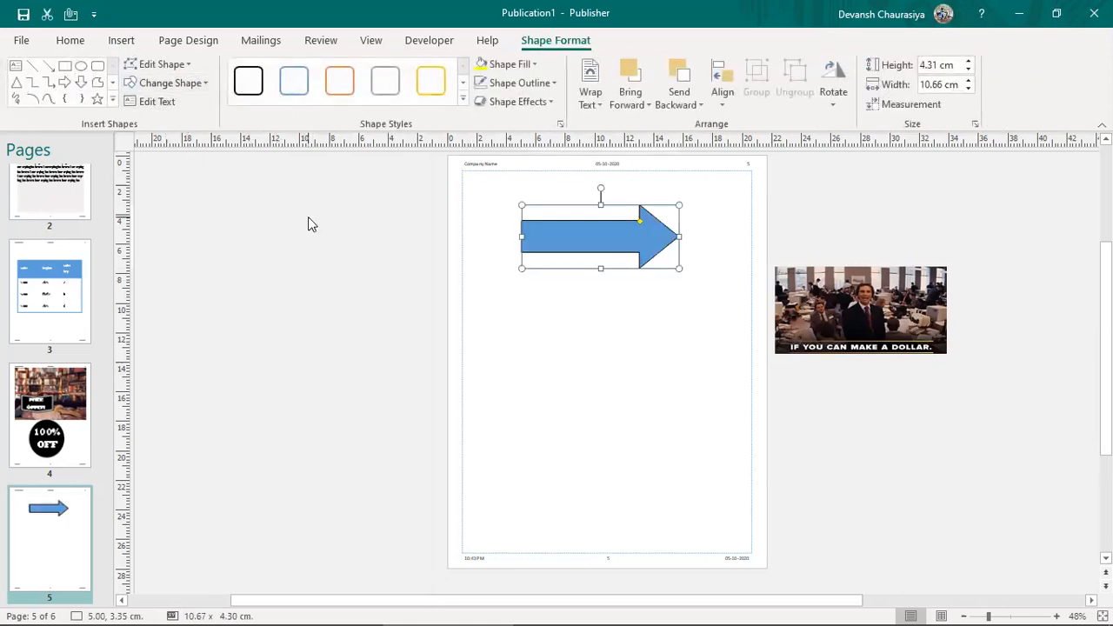
Step: Open the Insert options to begin adding the blue right block arrow on page 5
click(122, 41)
Step: Draw an elbow connector below the blue arrow and shift its vertical segment right
click(233, 98)
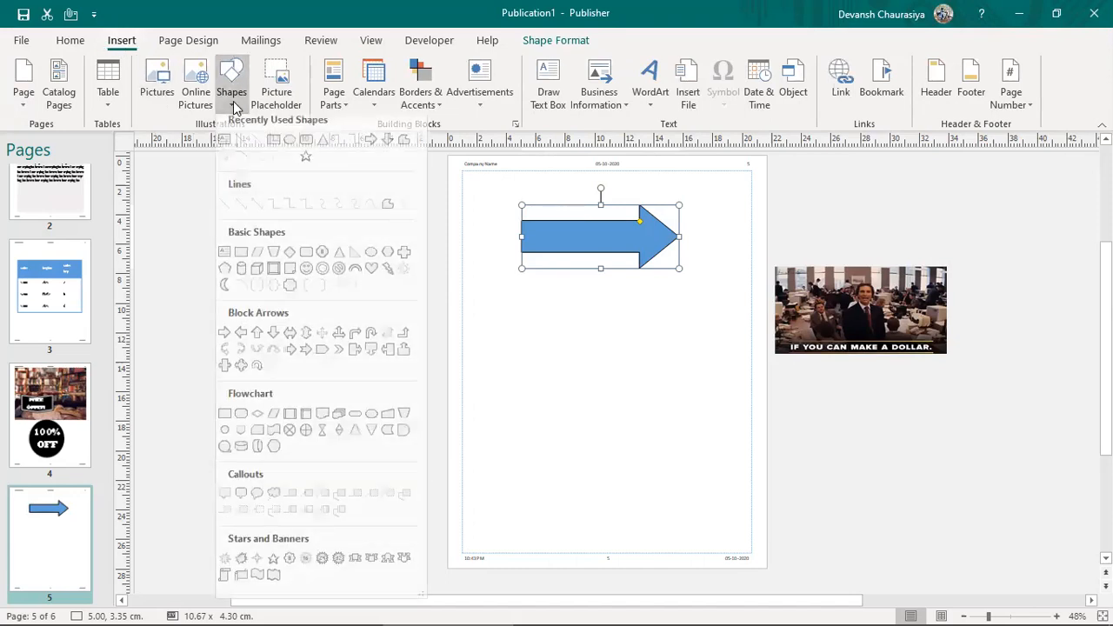
click(303, 212)
drag(517, 321, 693, 436)
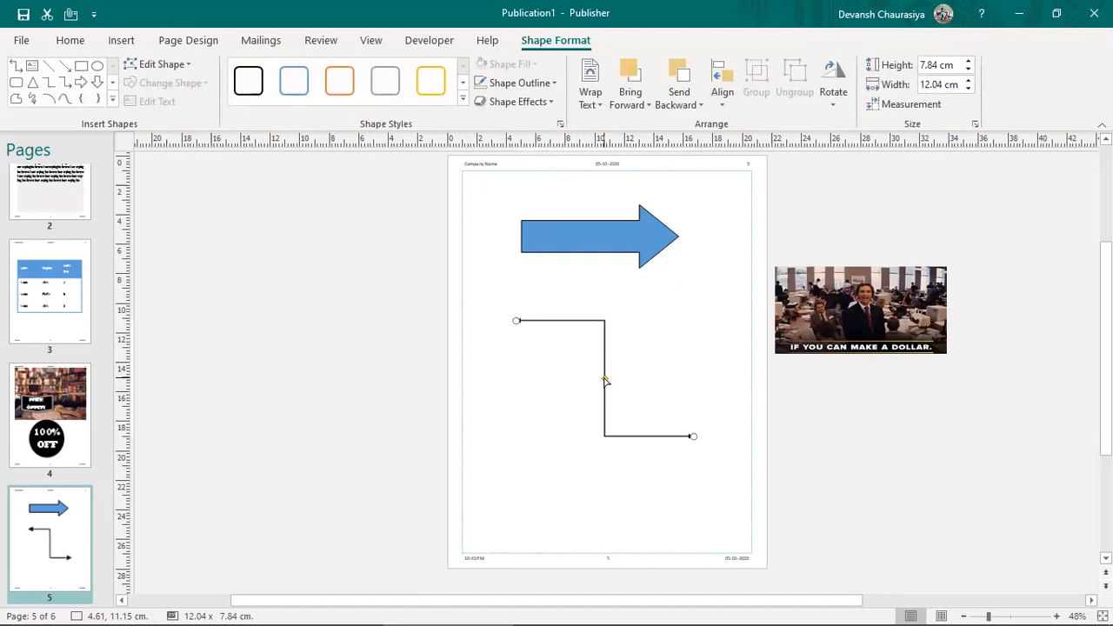
drag(607, 380, 668, 393)
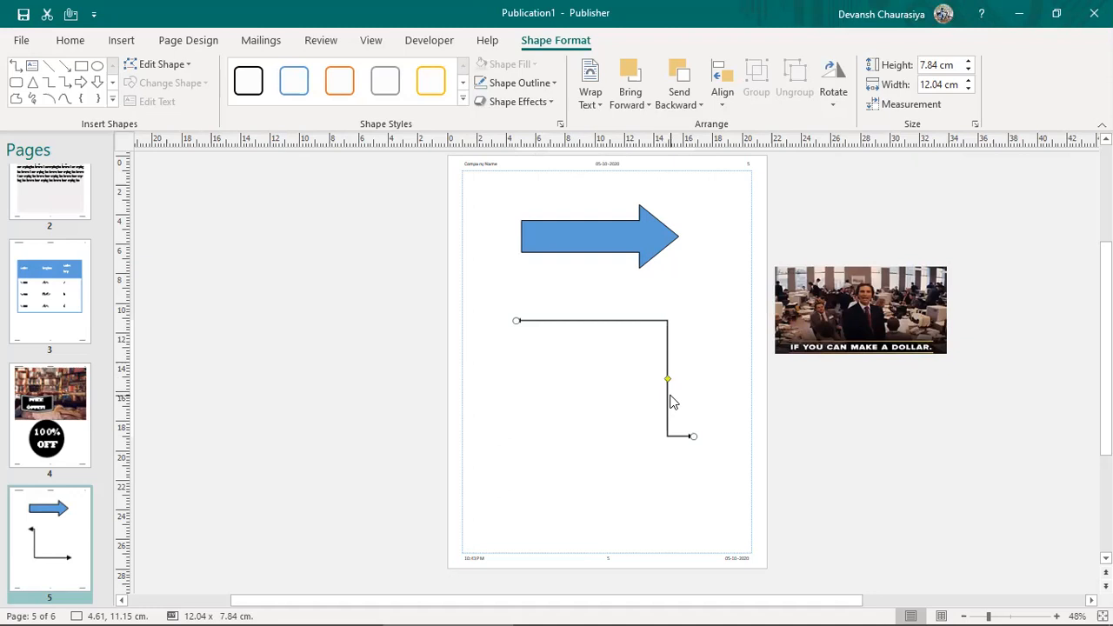
drag(670, 380, 680, 271)
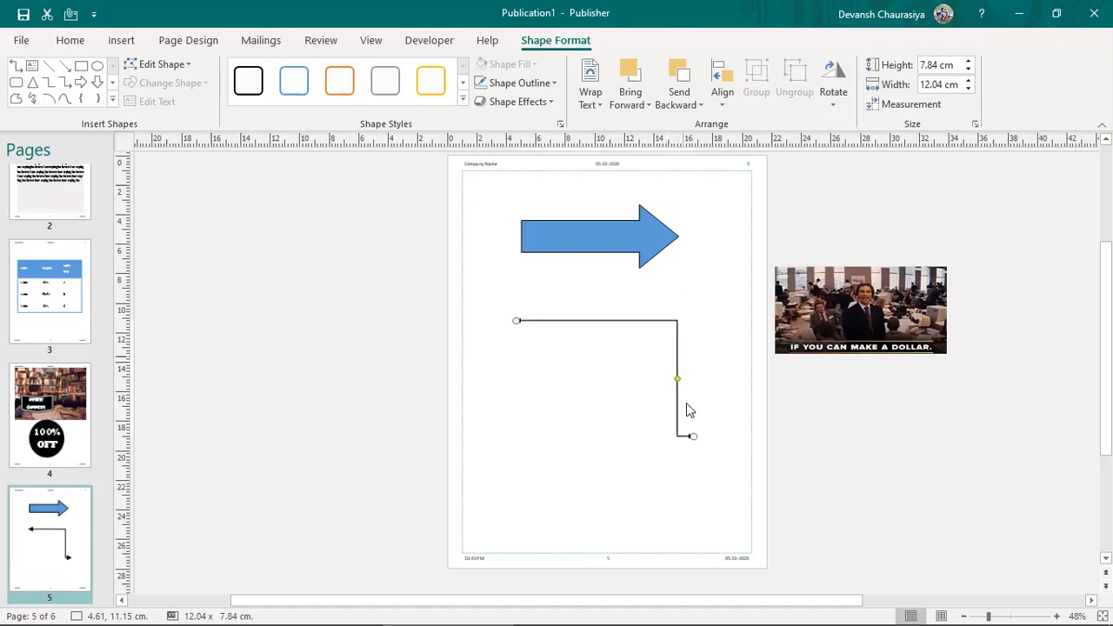
Step: Move the connector's corner point down-left using Edit Points, then deselect it
click(153, 68)
click(179, 107)
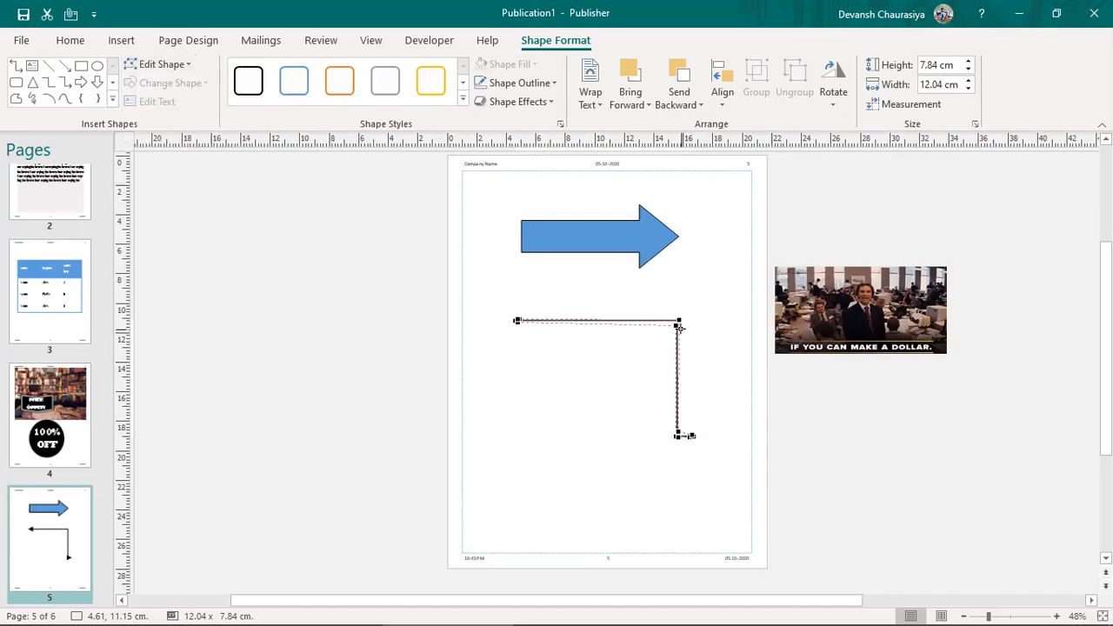
drag(680, 326, 473, 491)
click(648, 557)
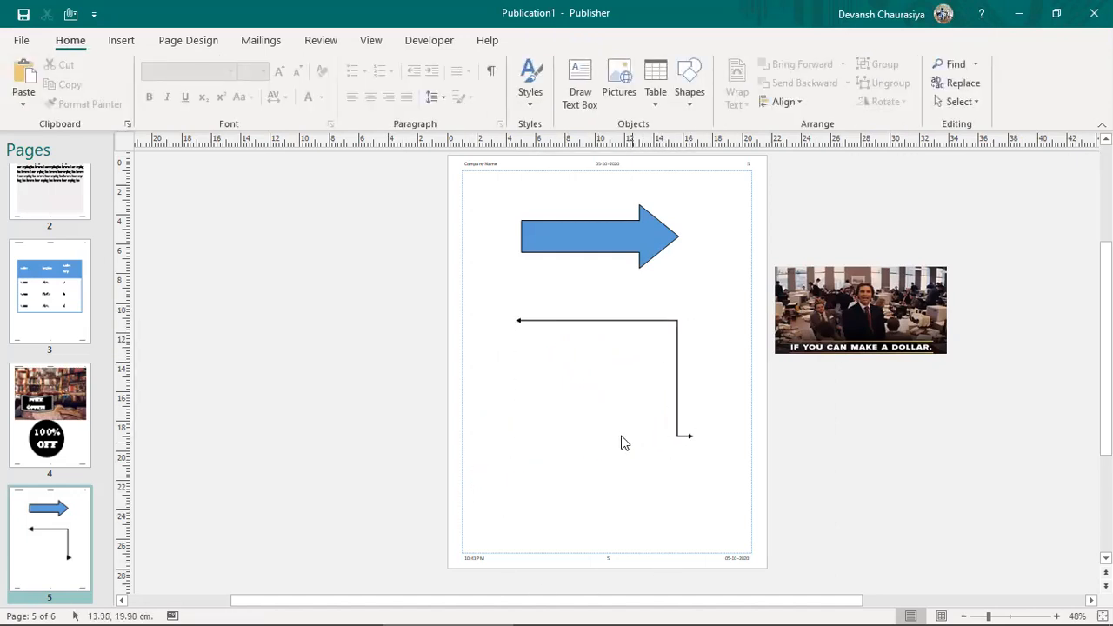
click(122, 40)
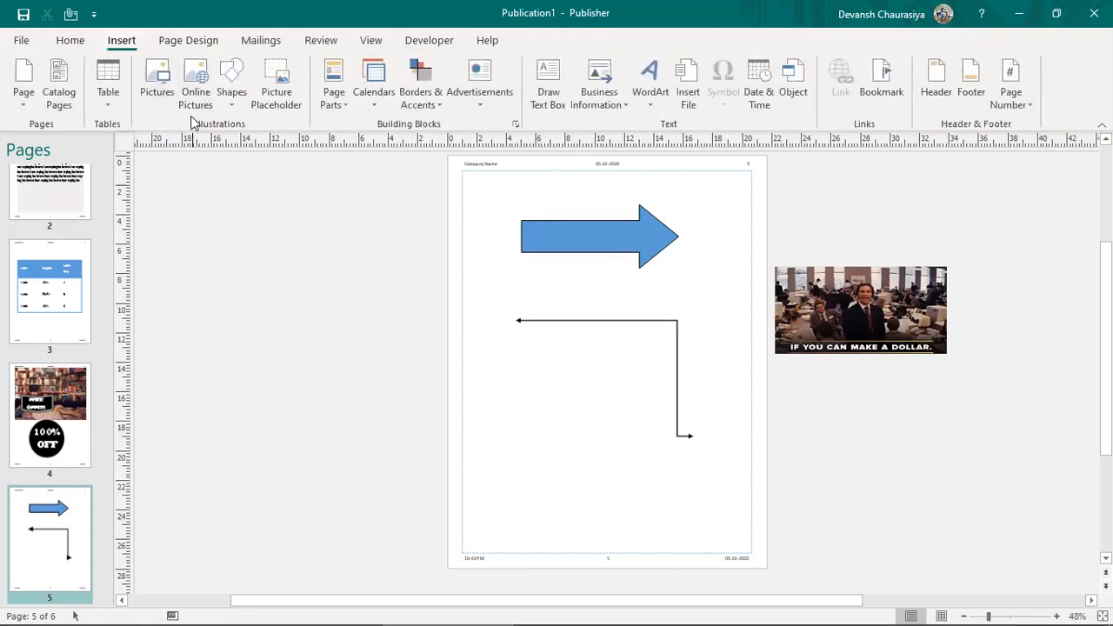
Step: Draw a smiley face shape and move it into the connector's corner
click(237, 97)
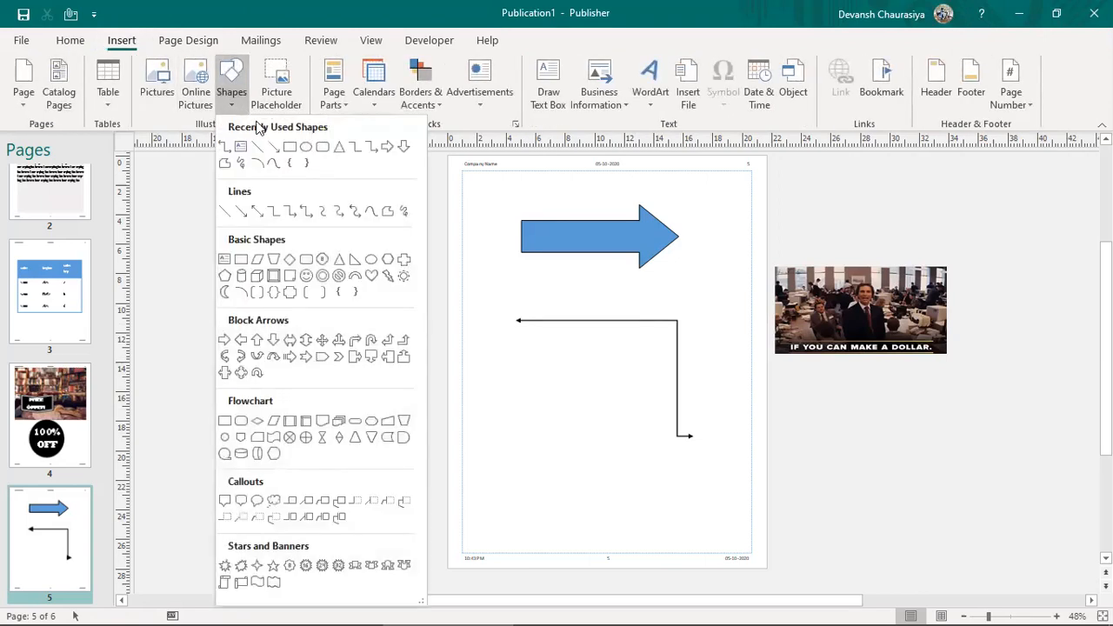
click(307, 277)
drag(498, 365, 592, 457)
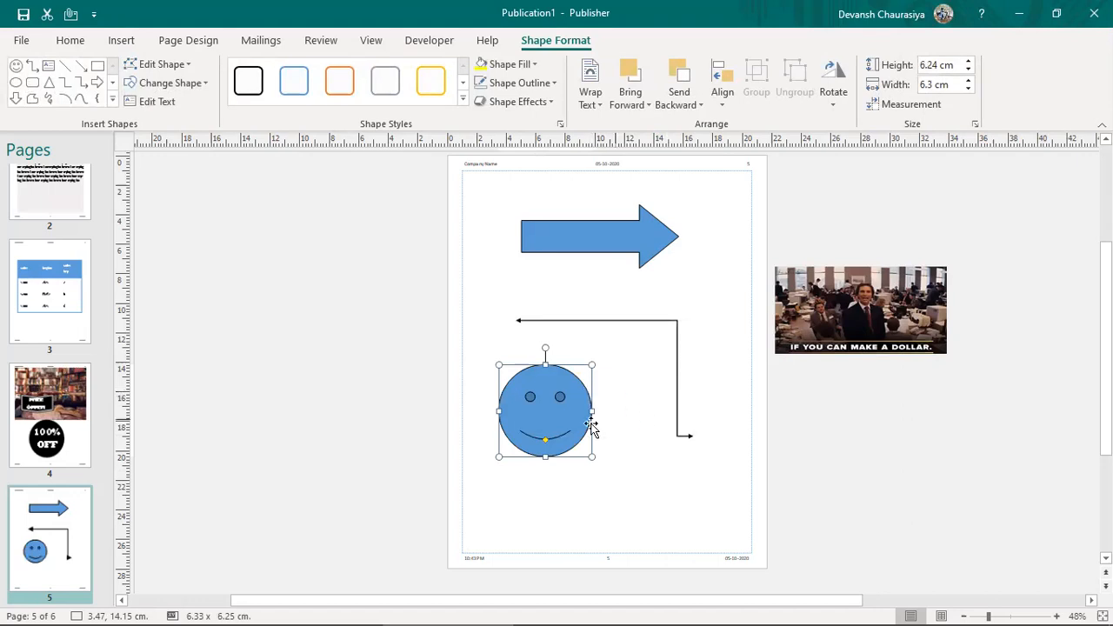
drag(592, 396, 567, 375)
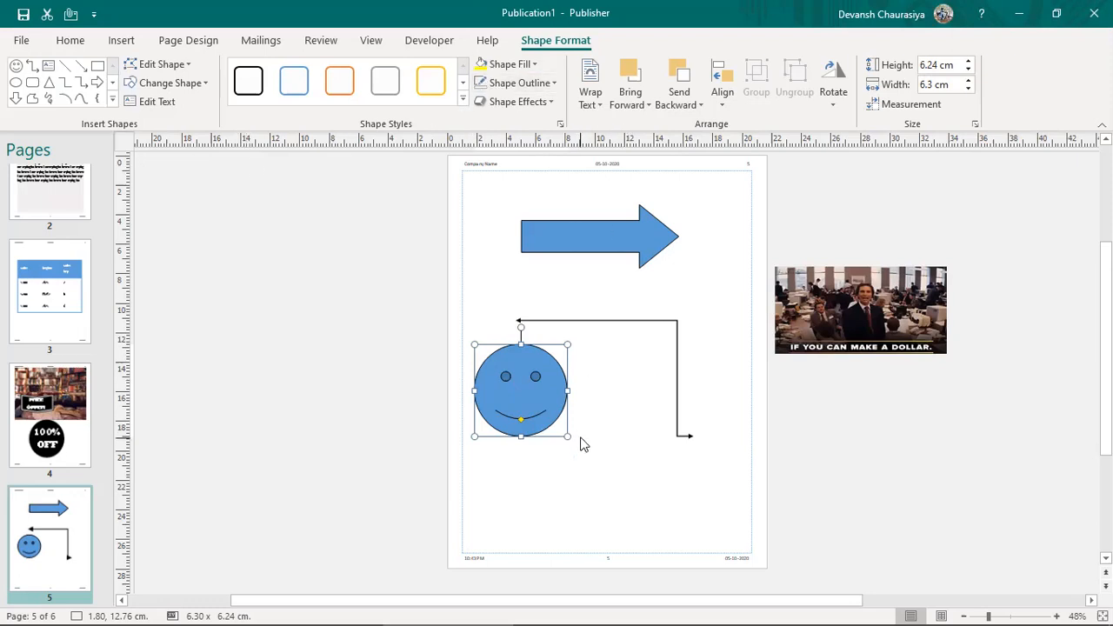
Step: In the Word course notes, select the Page parts topic and its sub-items
key(alt+Tab)
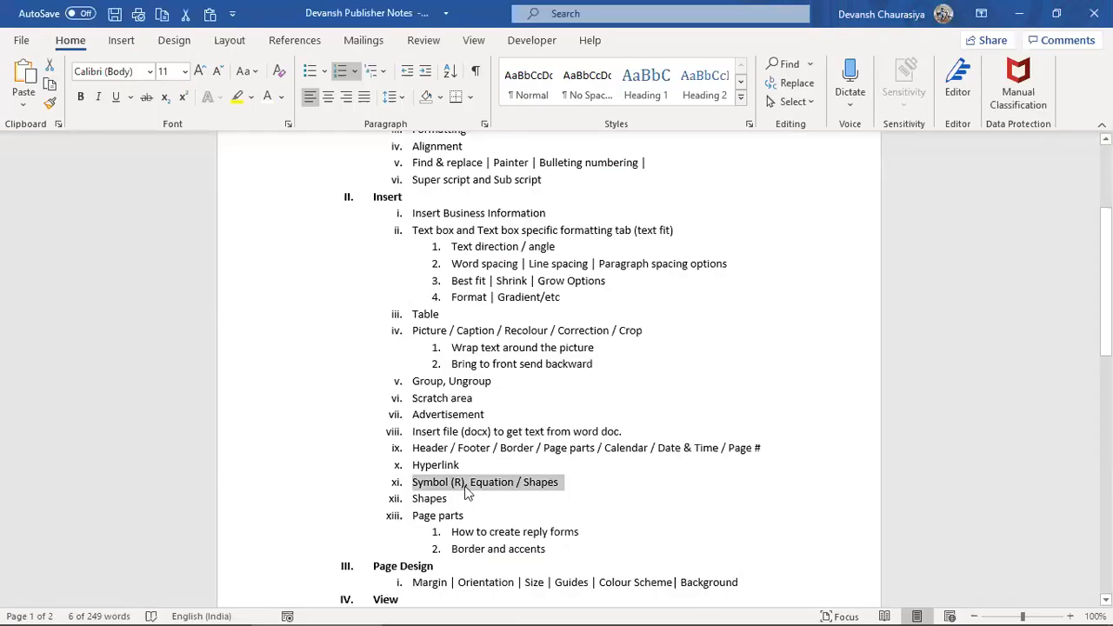
click(450, 499)
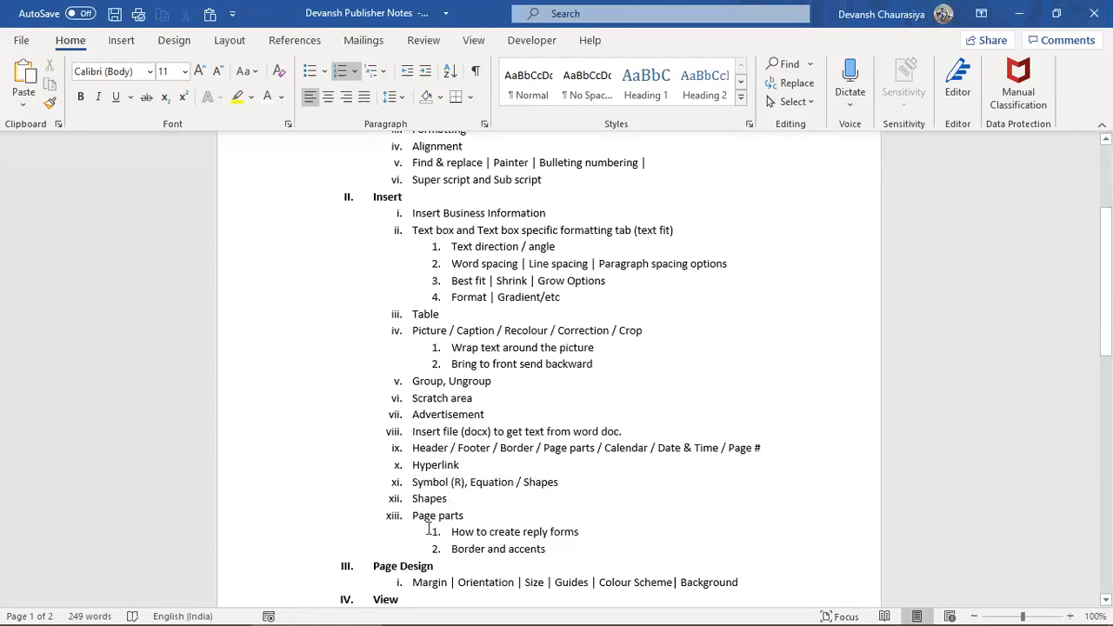
drag(452, 518, 566, 550)
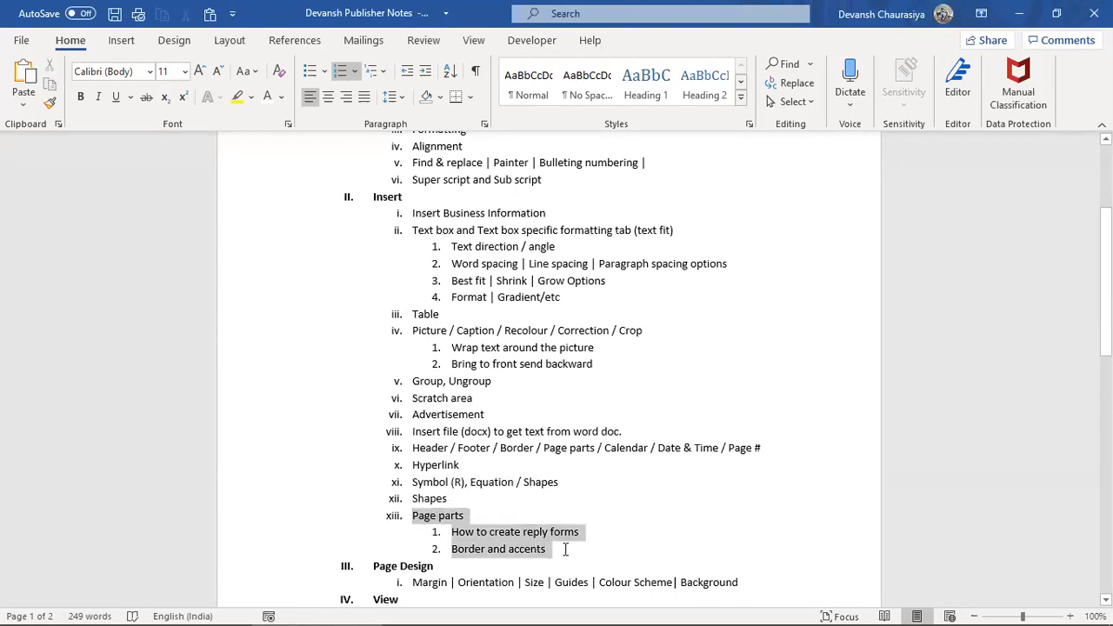
Step: Back in Publisher, deselect the smiley and browse Insert, Page Design, Mailings, Review, View, Developer, Help
key(alt+Tab)
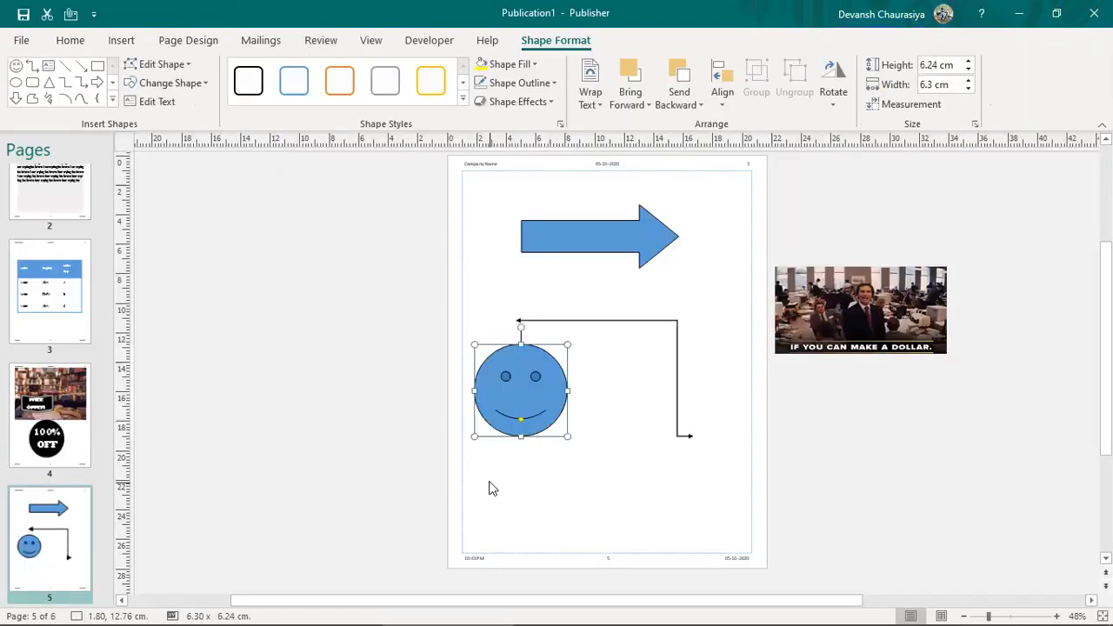
click(609, 409)
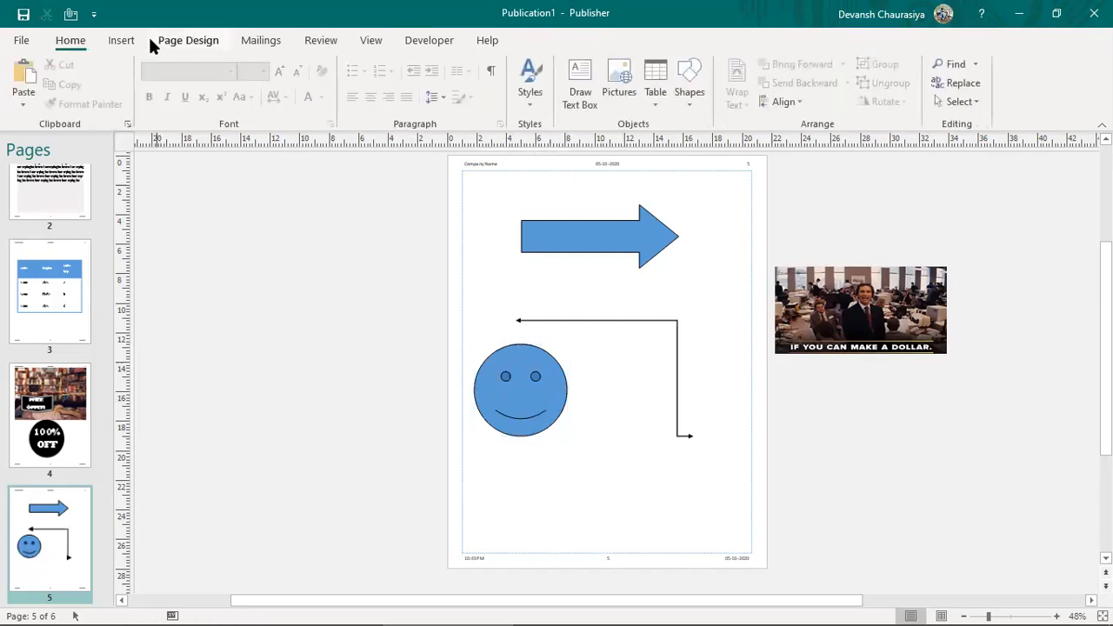
click(122, 41)
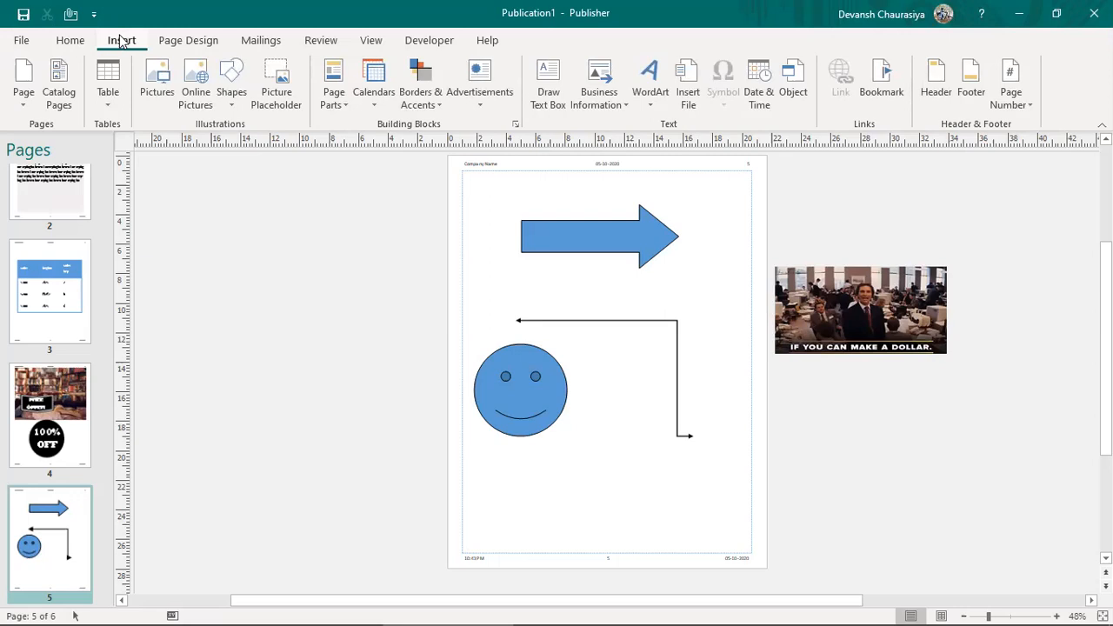
click(172, 47)
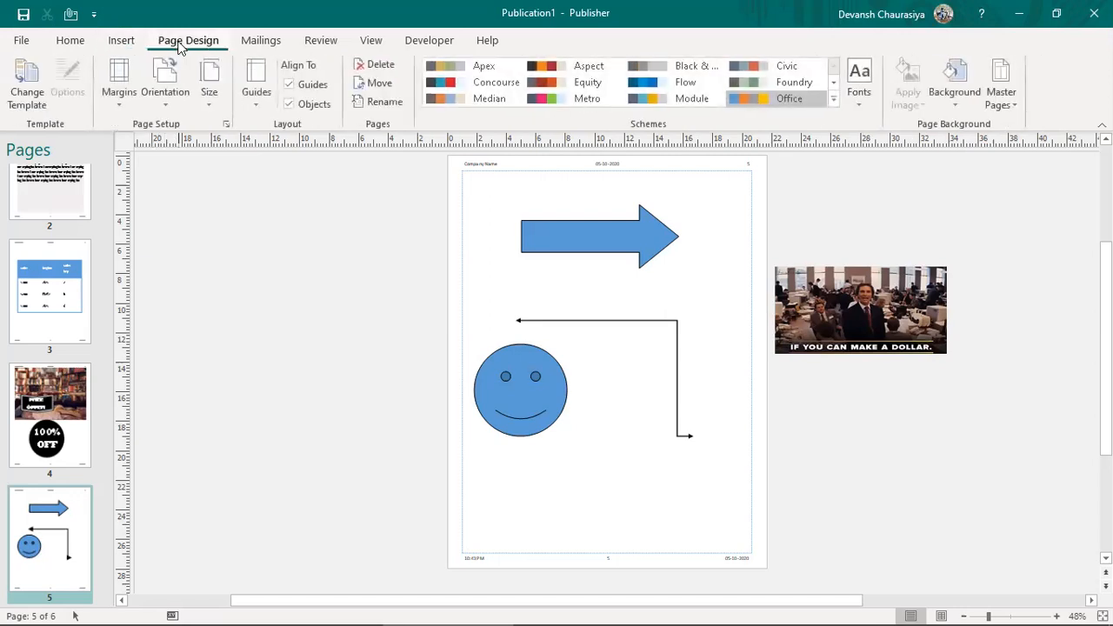
click(254, 41)
click(319, 40)
click(376, 39)
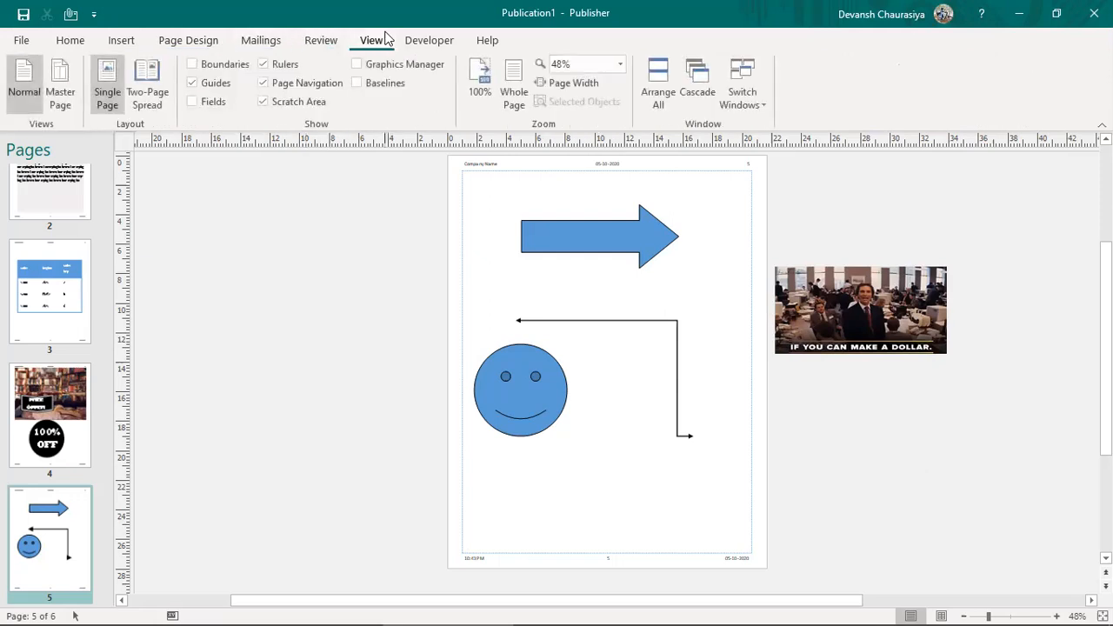
click(431, 41)
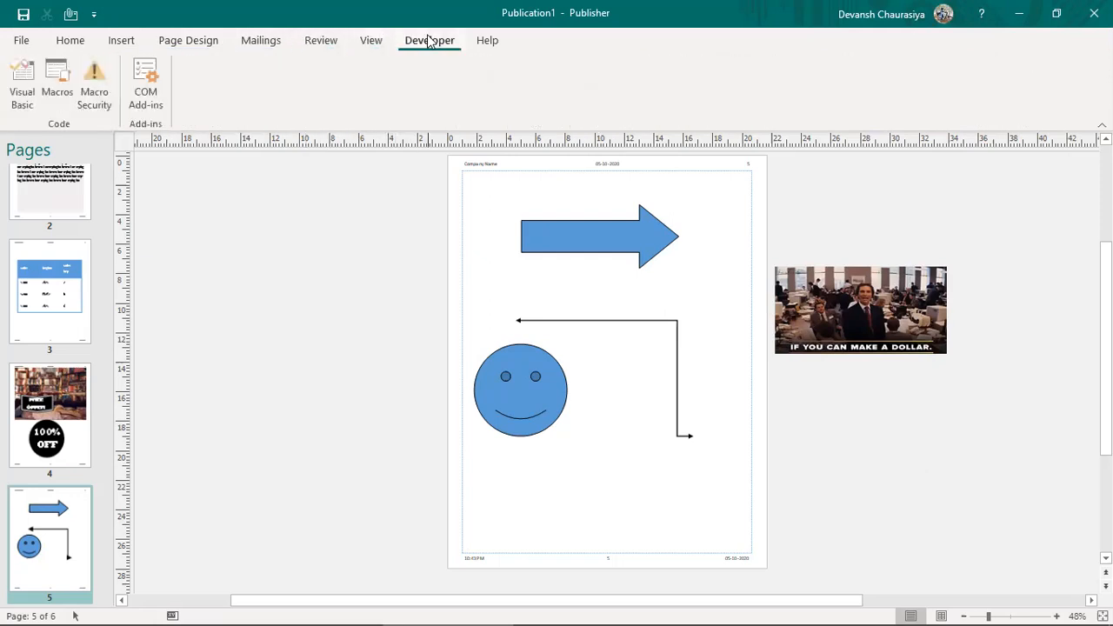
click(487, 43)
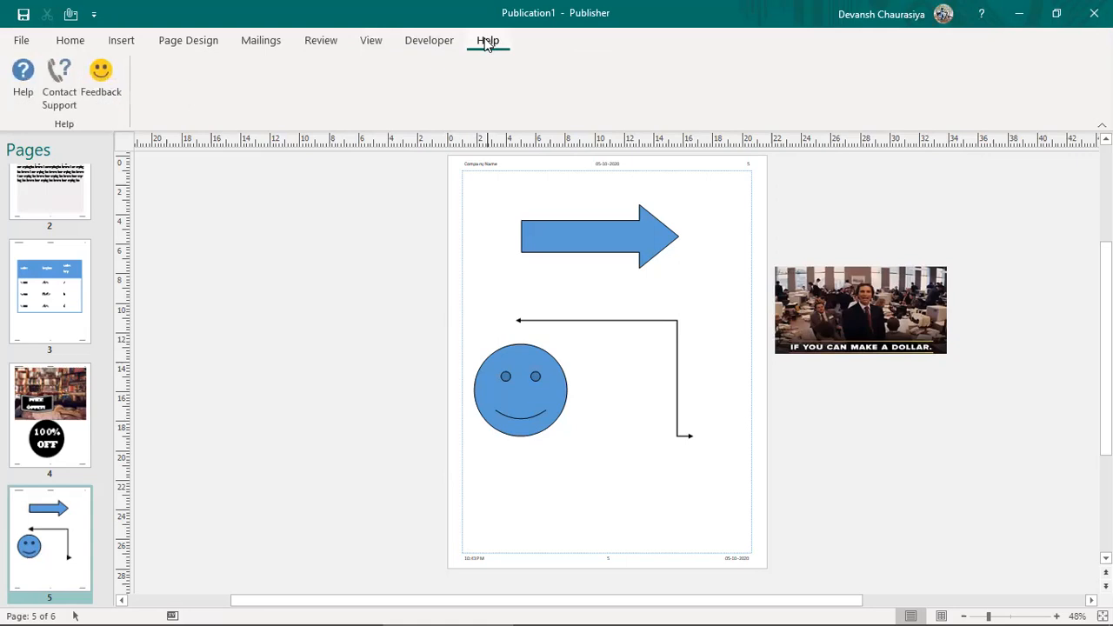
click(439, 43)
click(123, 44)
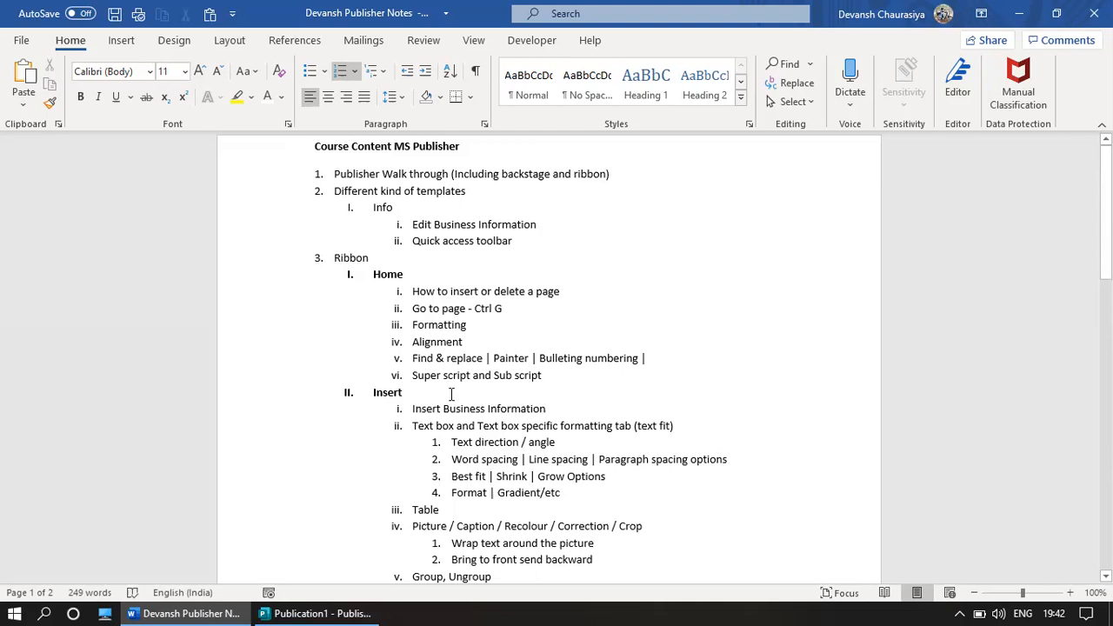
Step: Scroll the Word notes down to the Insert section's items ending with Page parts
scroll(451, 394, down, 2)
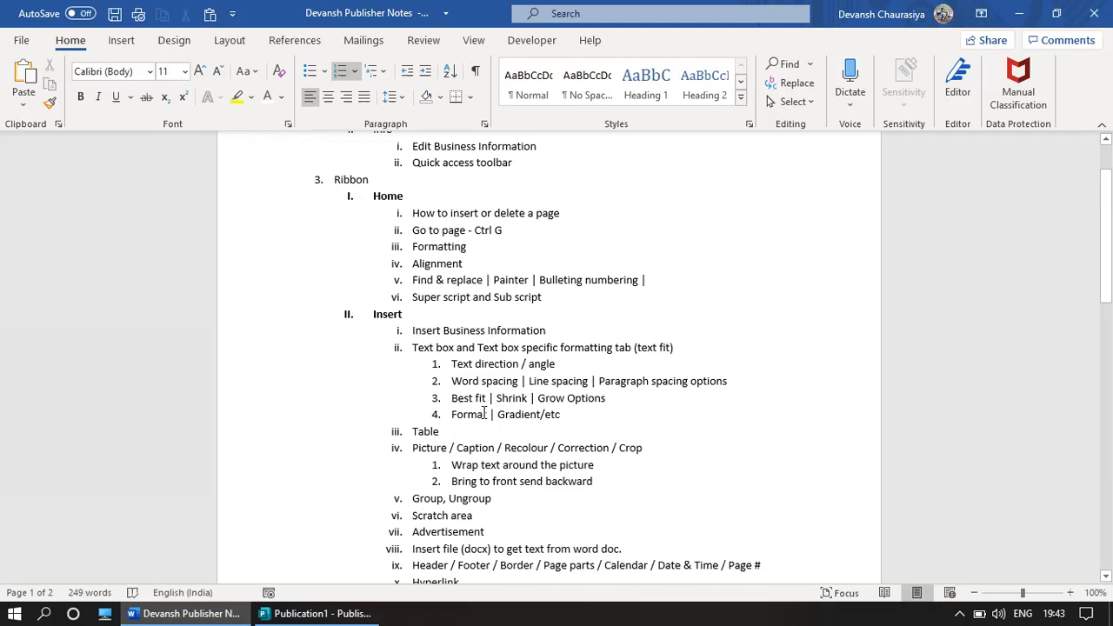
scroll(475, 421, down, 2)
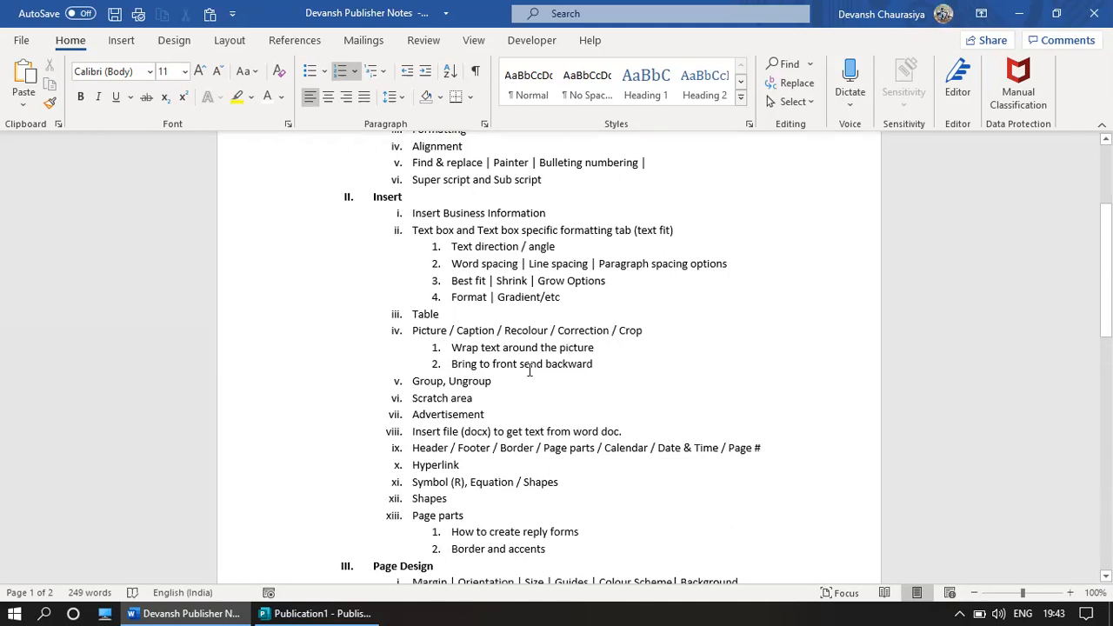
scroll(469, 425, down, 1)
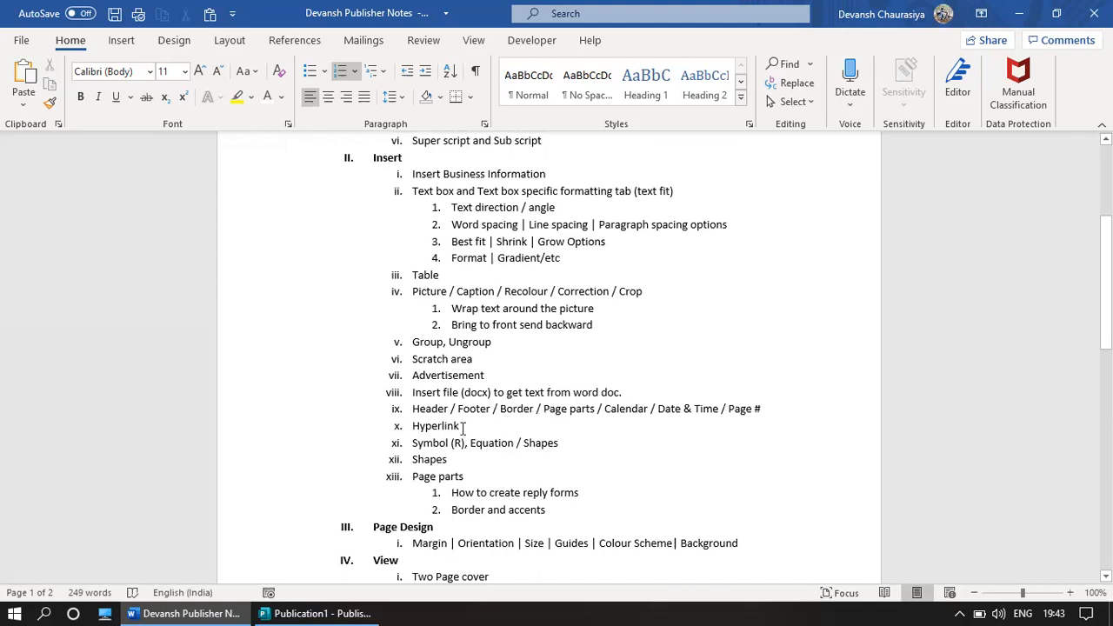
Step: Highlight 'Symbol (R), Equation' in item xi in yellow
drag(462, 445, 507, 446)
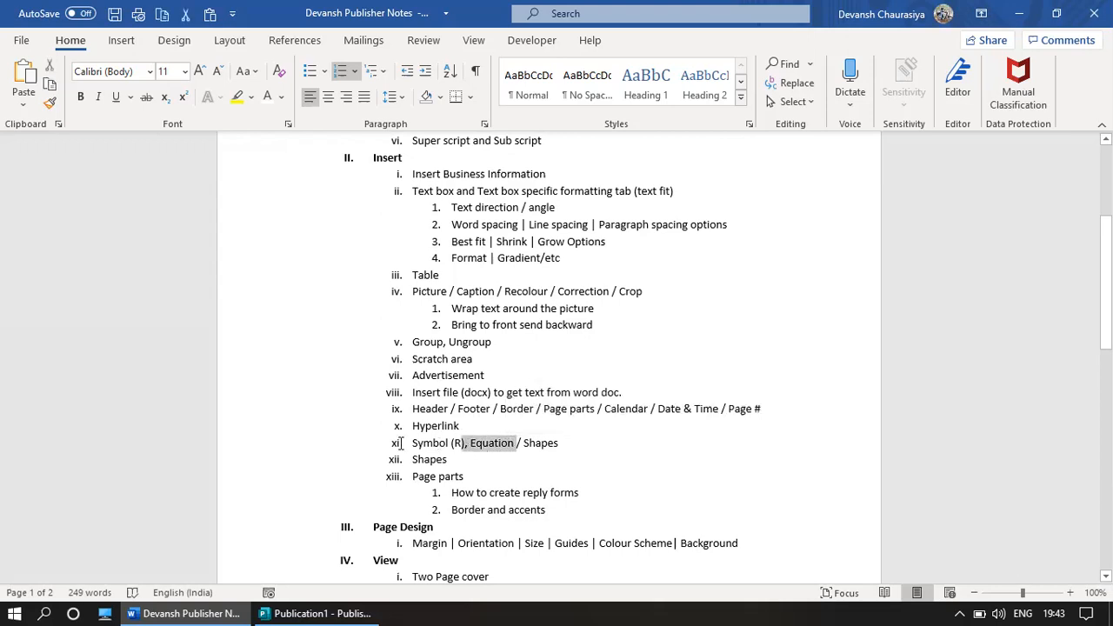
drag(411, 445, 498, 448)
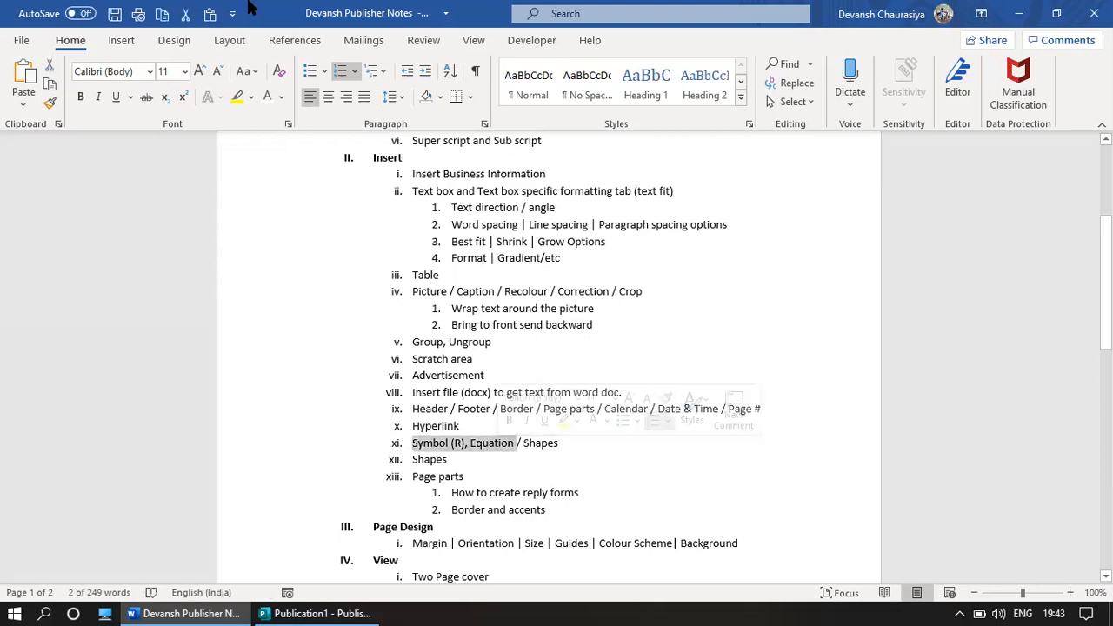
click(528, 408)
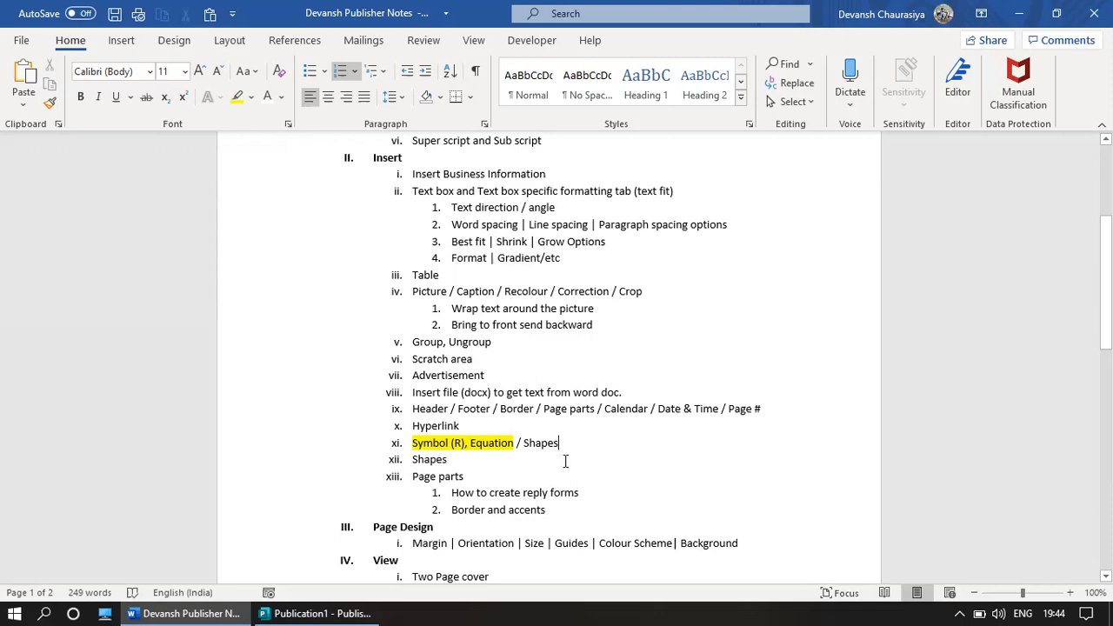
Step: Reselect 'Symbol (R), Equation' in item xi and switch back to Publisher
scroll(565, 461, down, 3)
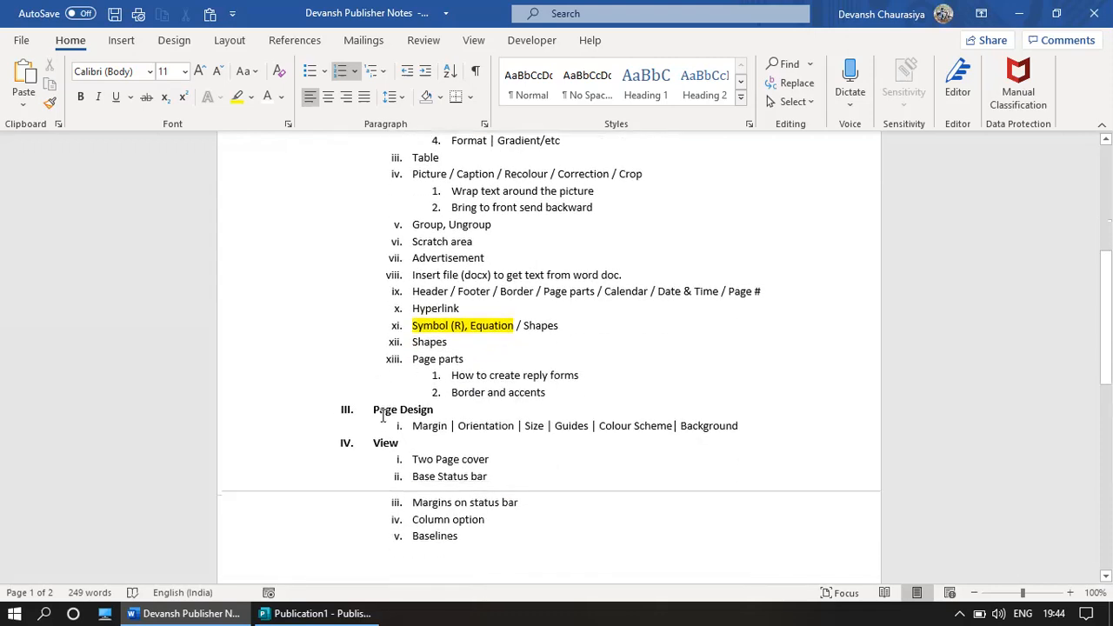
drag(375, 414, 434, 415)
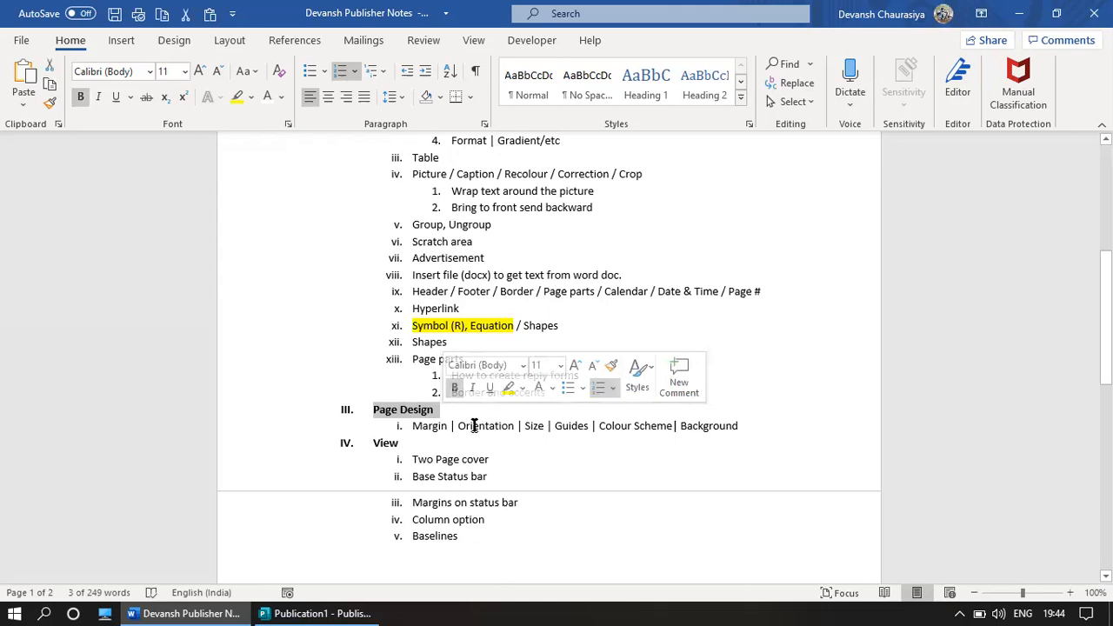
drag(412, 325, 513, 325)
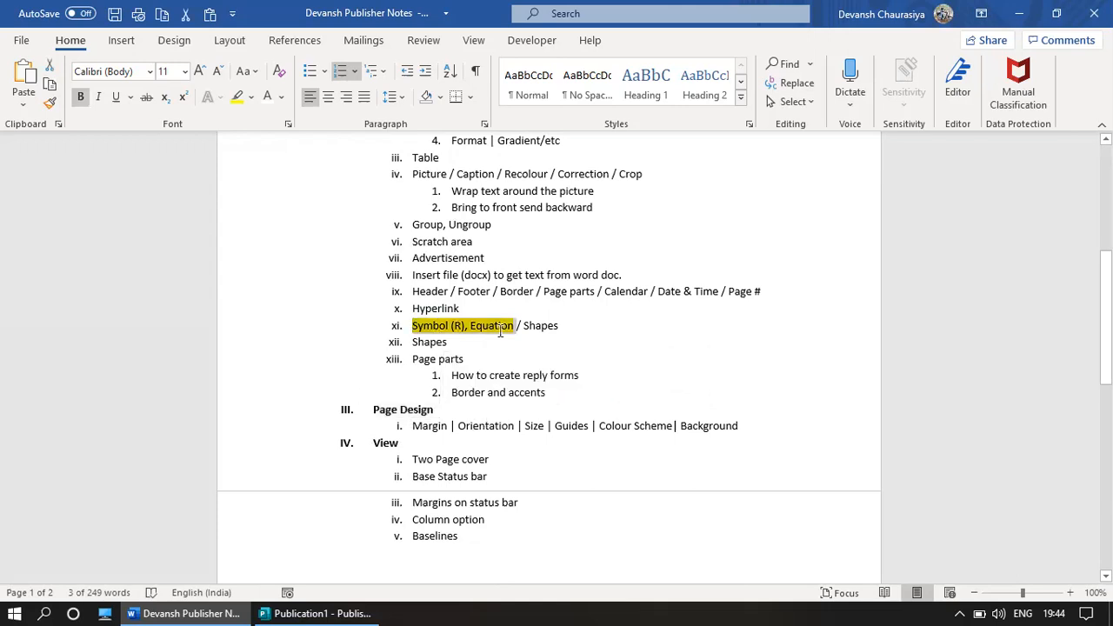
key(alt)
key(alt+Tab)
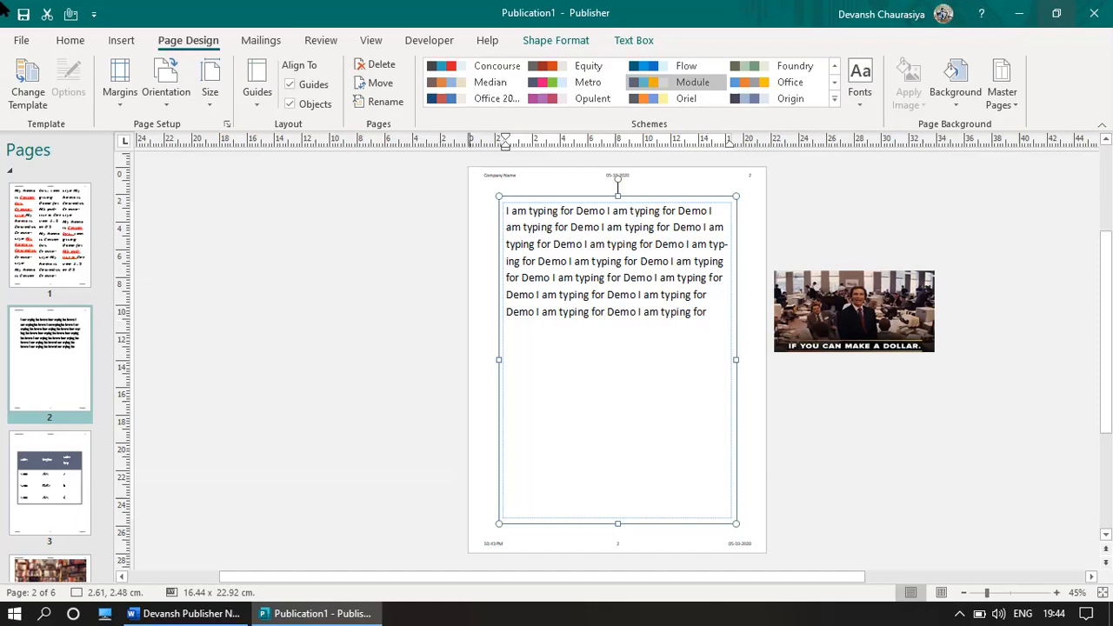
Step: Insert one blank page after page 2 from the Pages pane's page menu
click(77, 42)
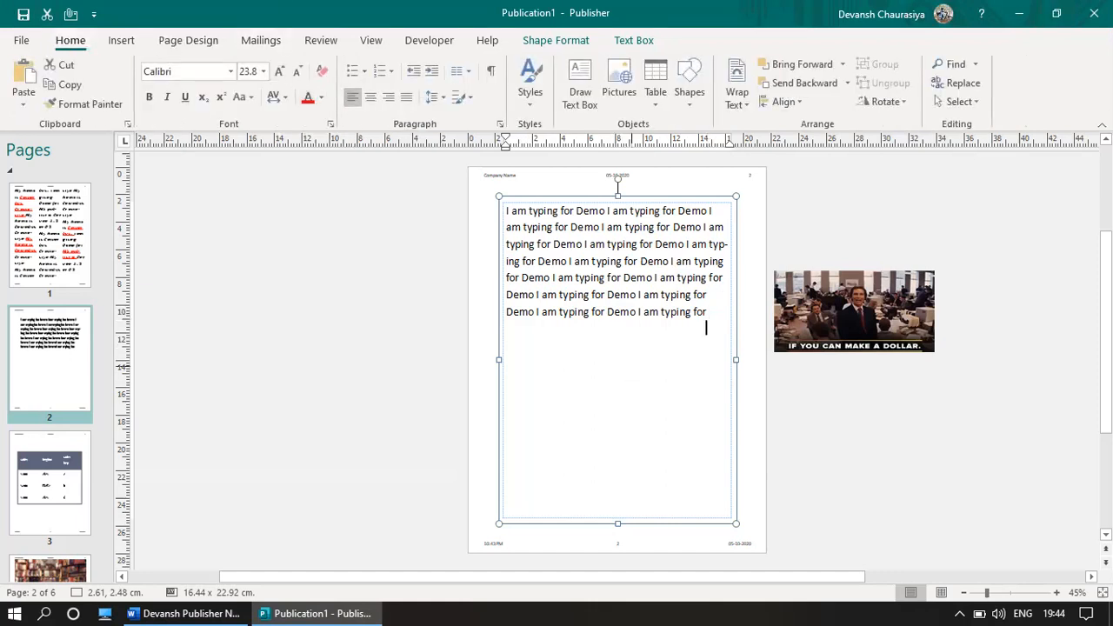
right_click(44, 363)
click(95, 373)
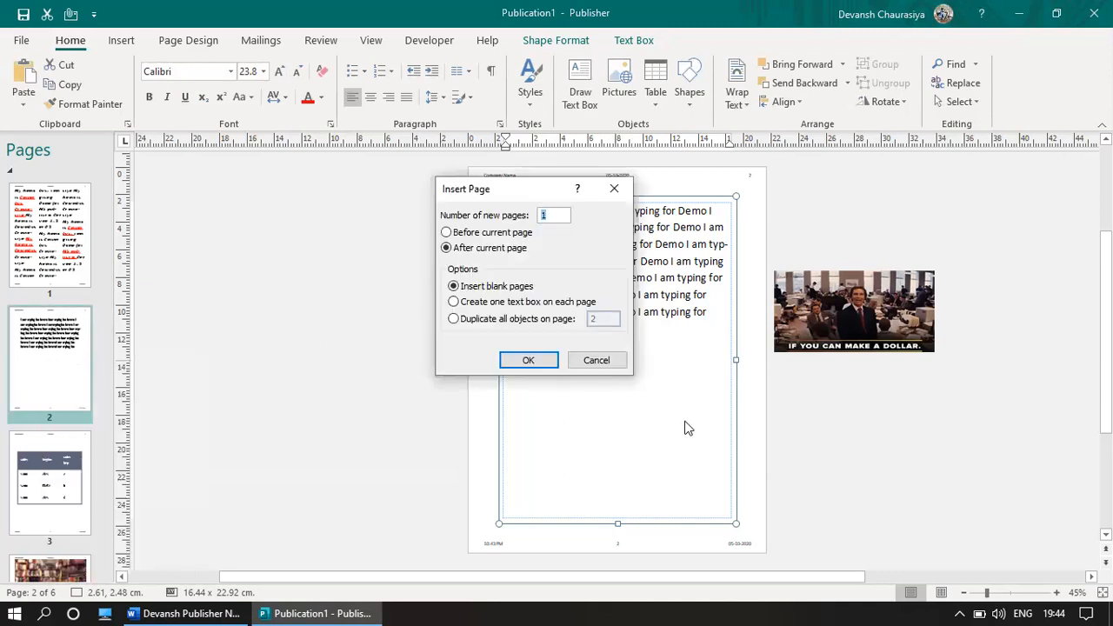
click(528, 361)
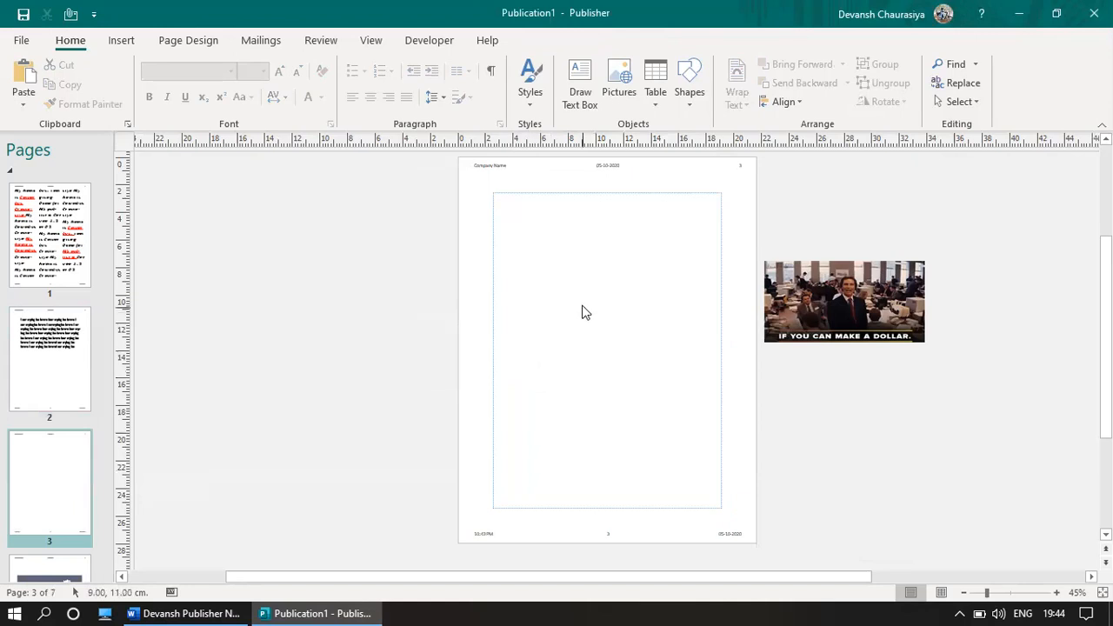
Step: Draw a text box across the upper part of page 3 and nudge its top-left corner
click(124, 42)
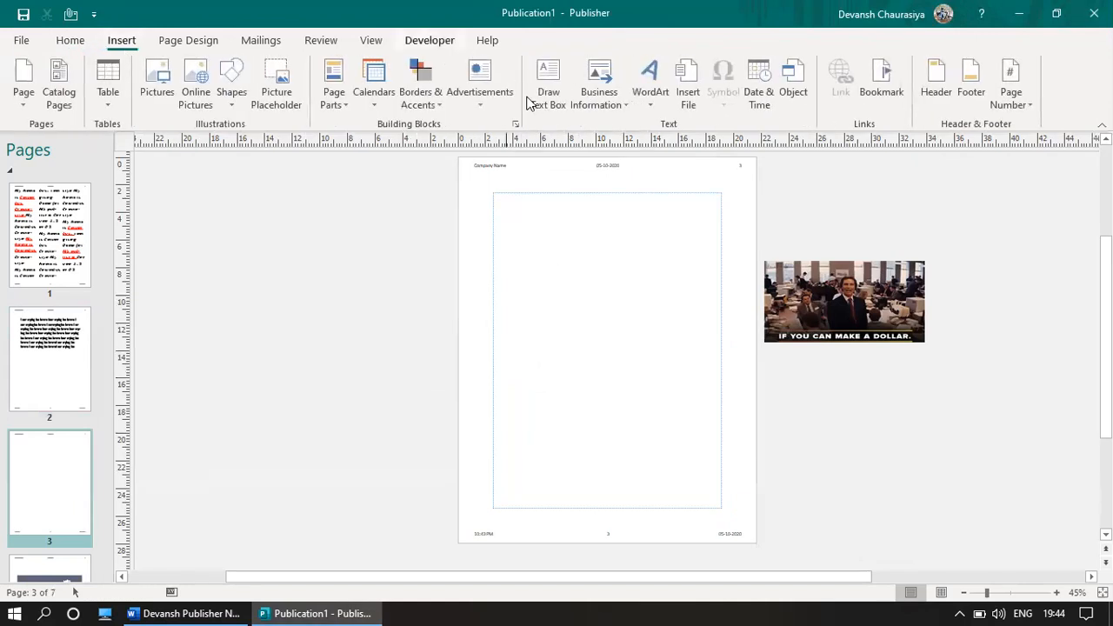
click(555, 70)
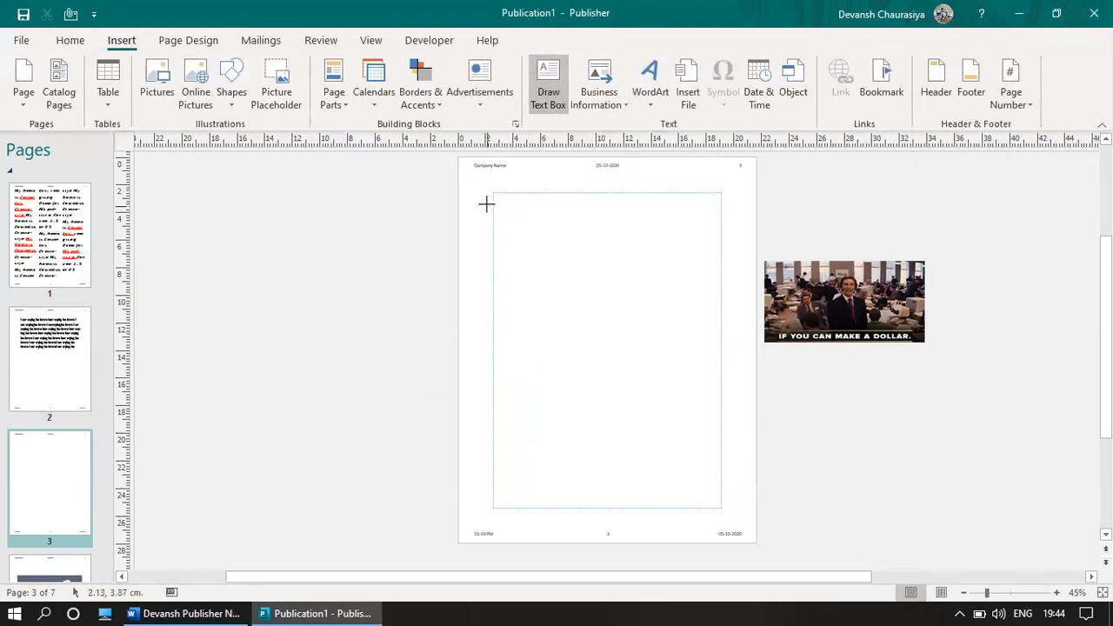
mouse_move(499, 196)
mouse_down()
mouse_move(534, 248)
mouse_move(721, 348)
mouse_move(718, 372)
mouse_up()
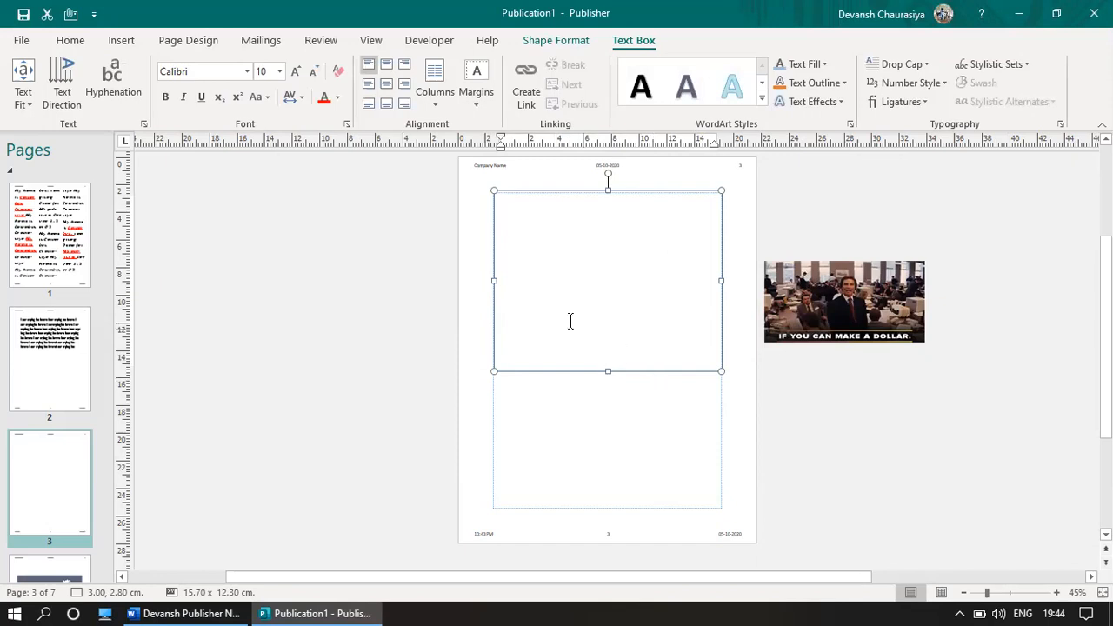
drag(496, 186, 495, 198)
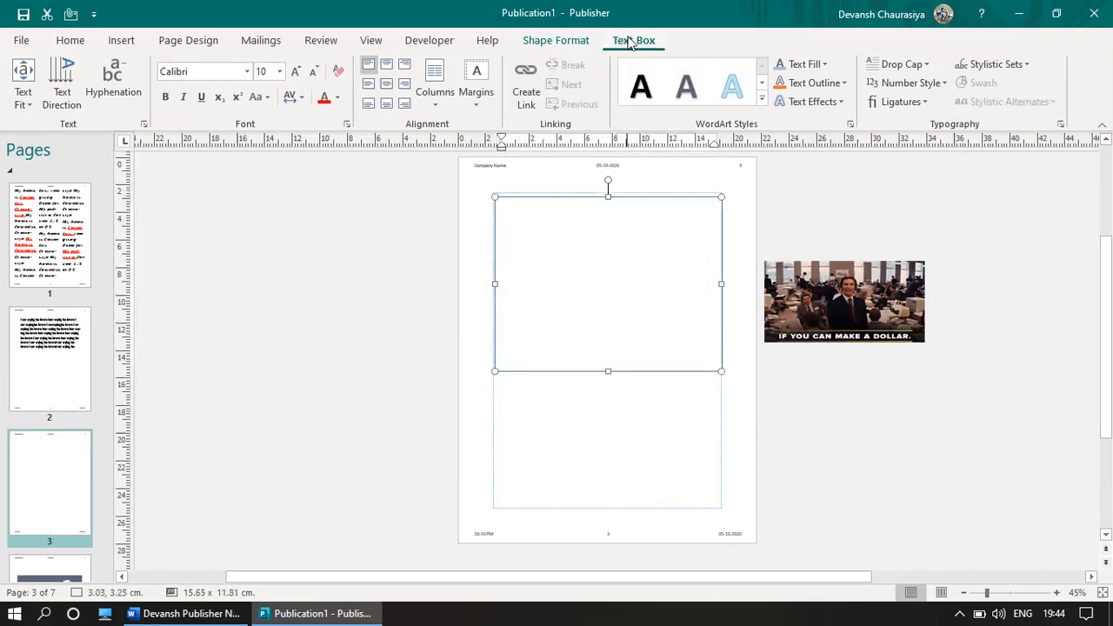
Step: Give the page 3 text box Narrow margins and place the caret inside it
click(475, 99)
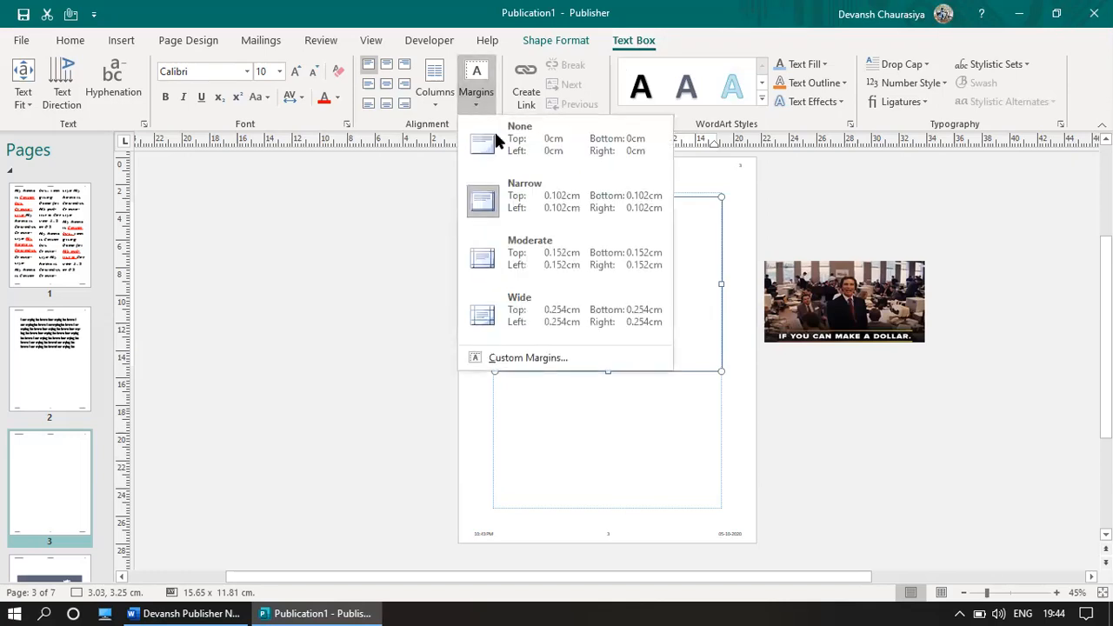
click(467, 184)
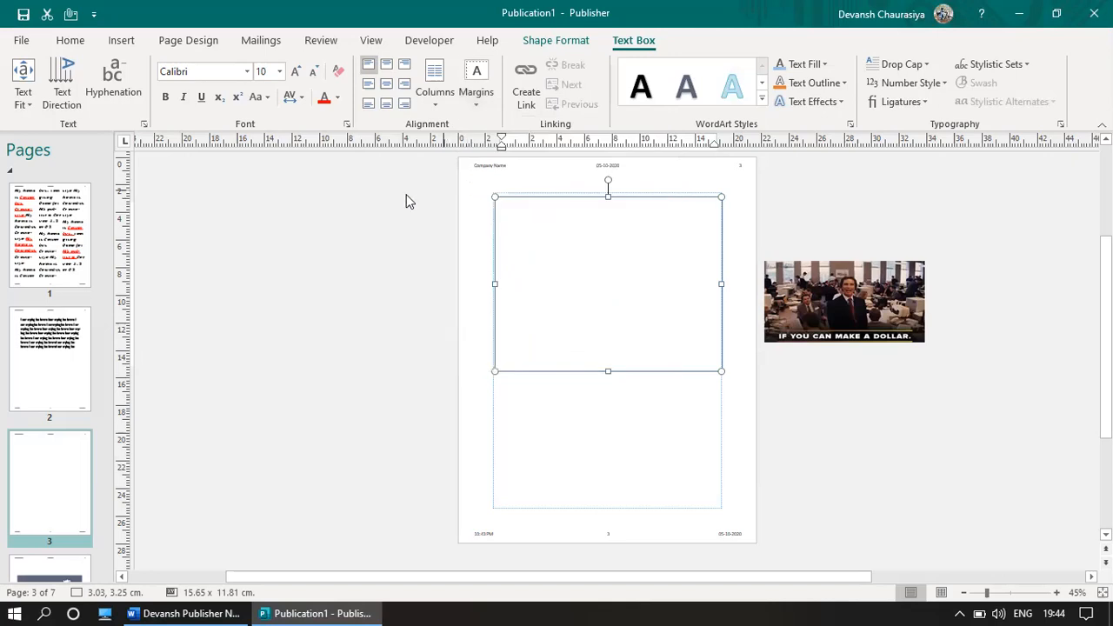
click(398, 251)
click(586, 236)
click(553, 43)
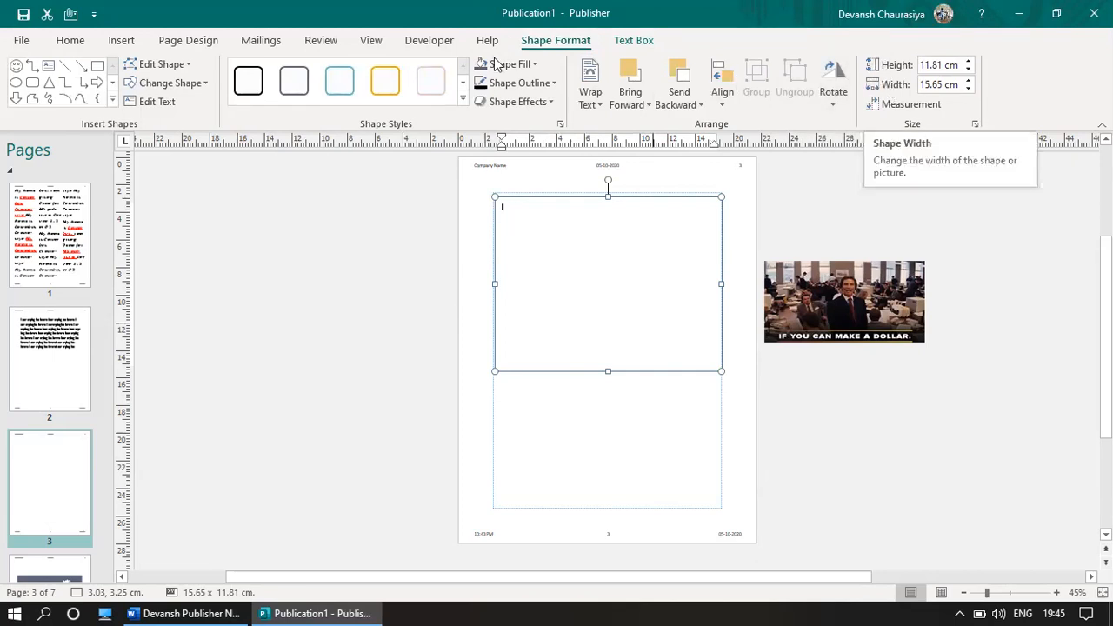
click(123, 42)
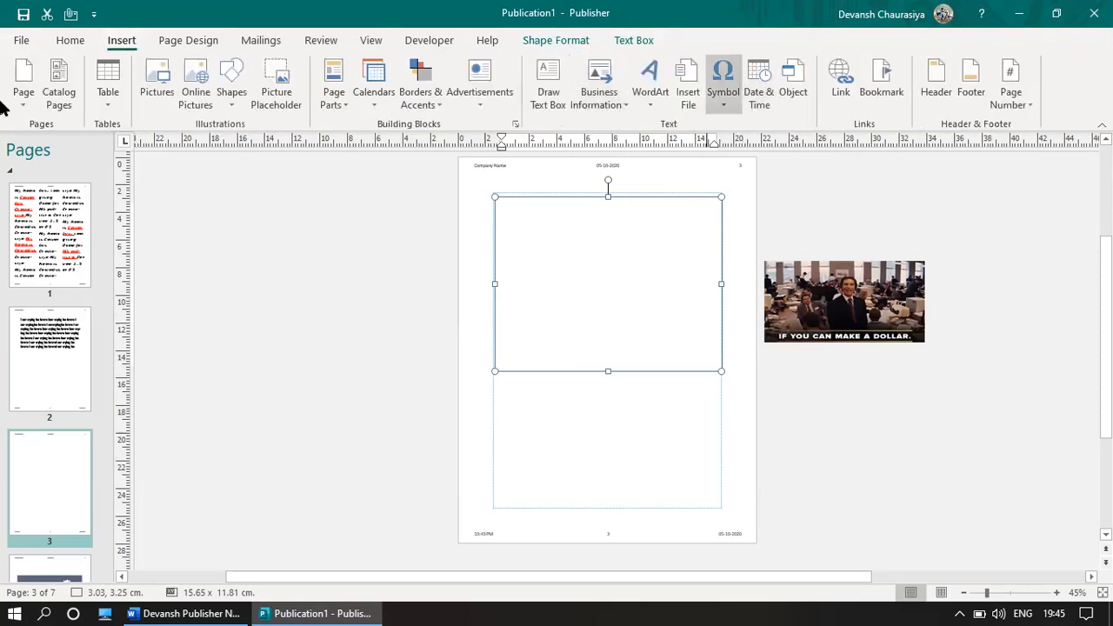
Step: Insert the © symbol into the text box and make it 28 pt
click(725, 101)
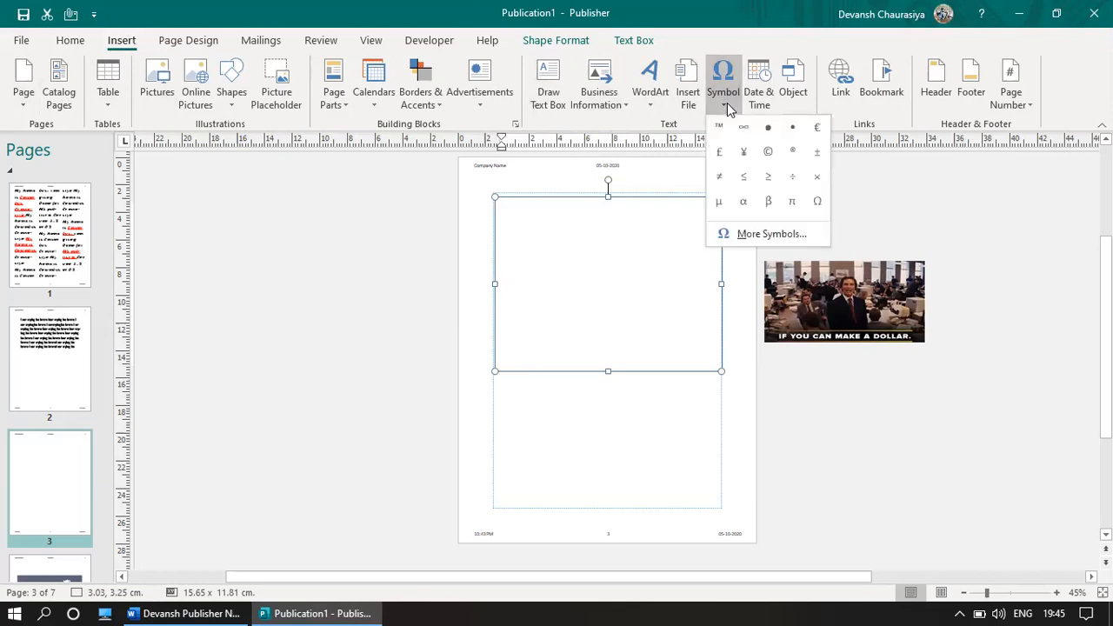
click(768, 154)
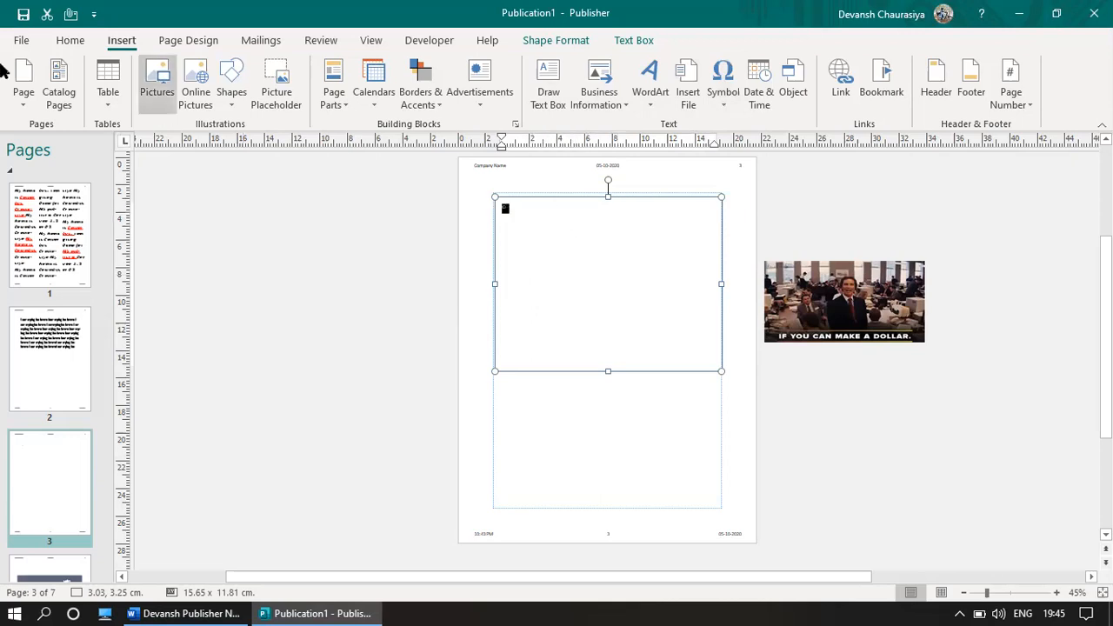
click(75, 48)
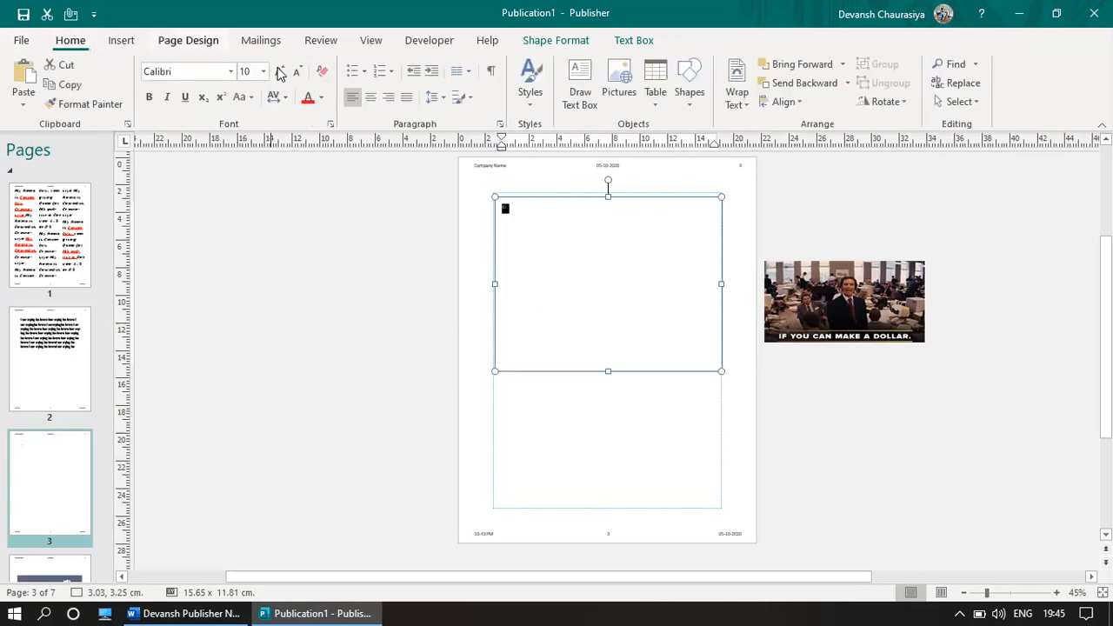
click(263, 71)
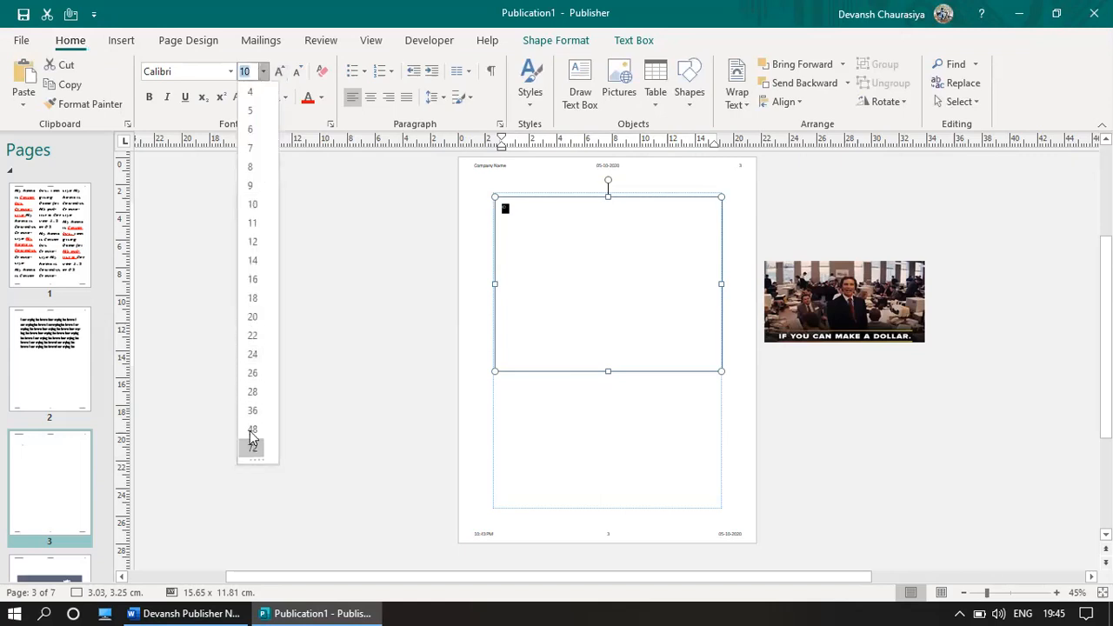
click(252, 392)
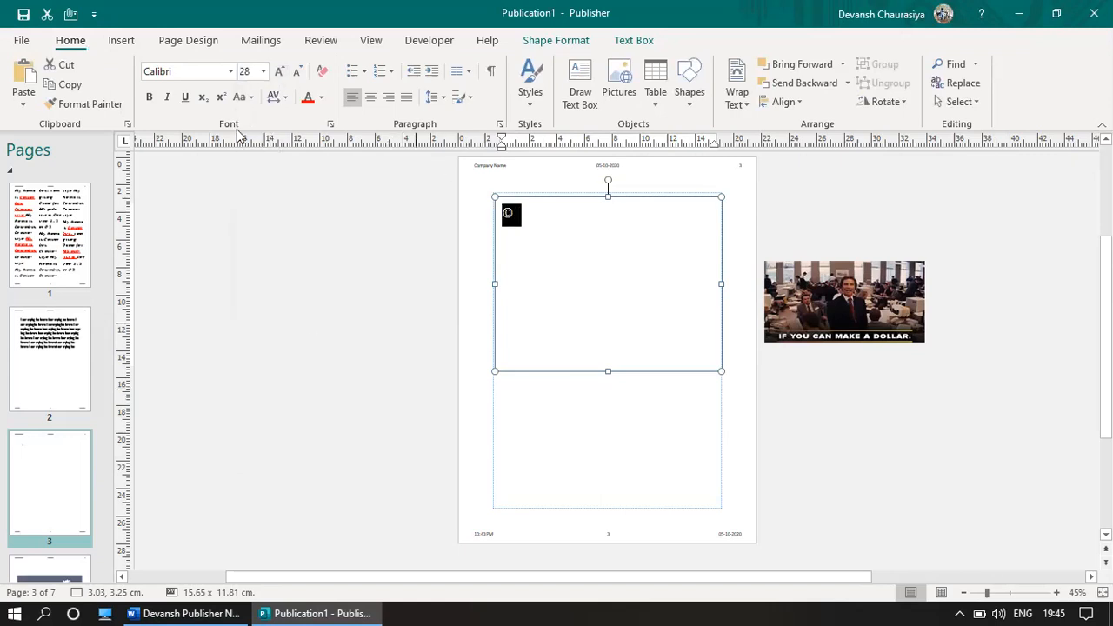
click(608, 238)
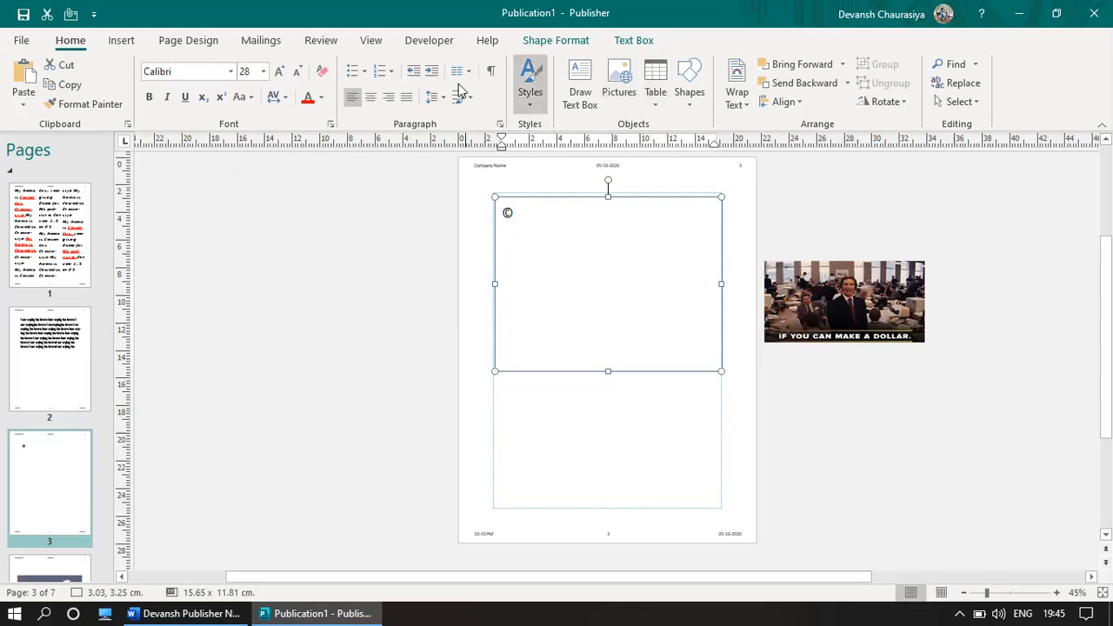
Step: Add the €, β and μ symbols after ©, then click off the text box
click(119, 40)
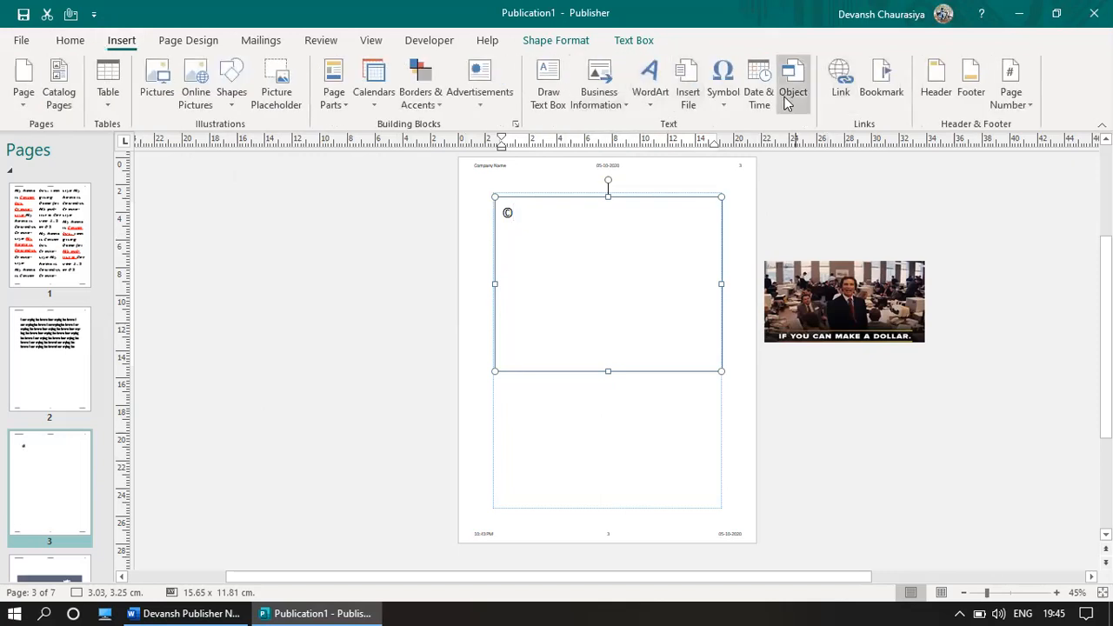
click(724, 94)
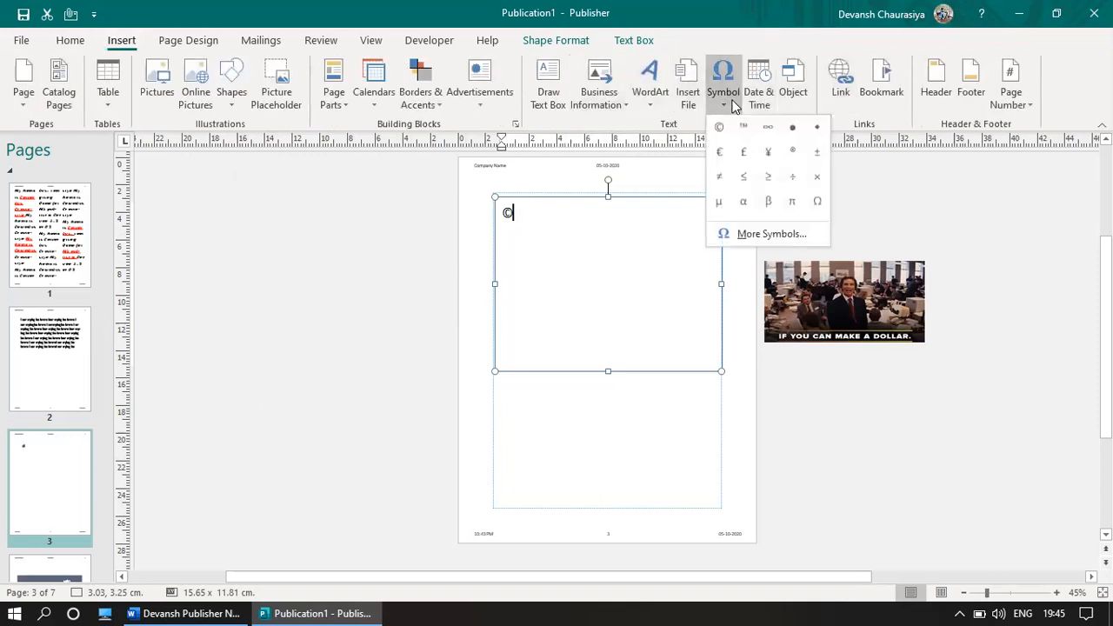
click(720, 152)
click(715, 102)
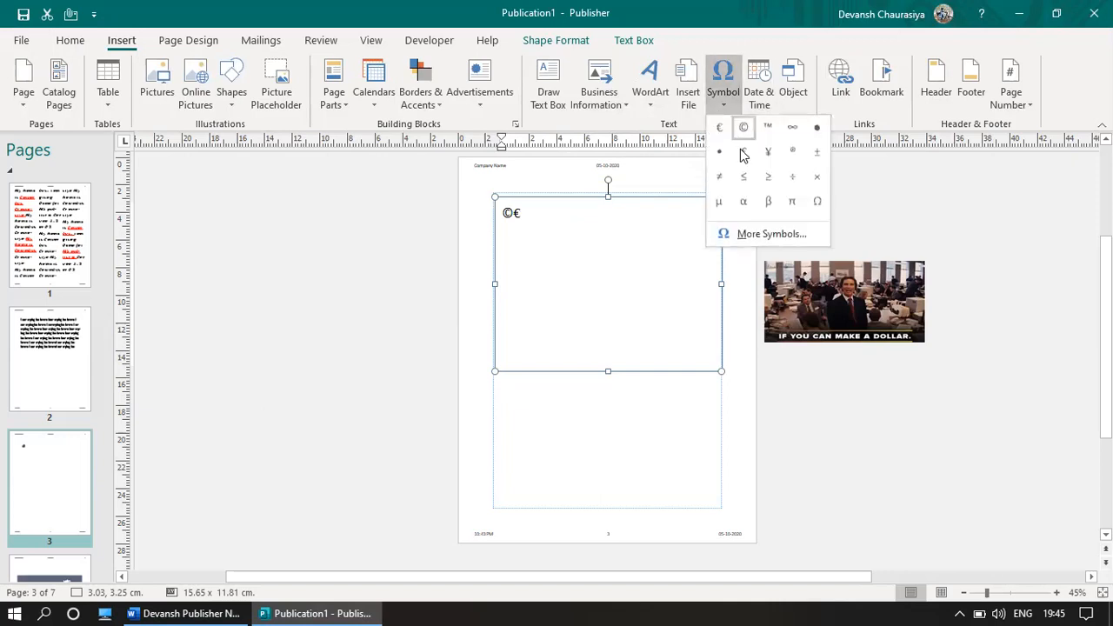
click(768, 201)
click(723, 91)
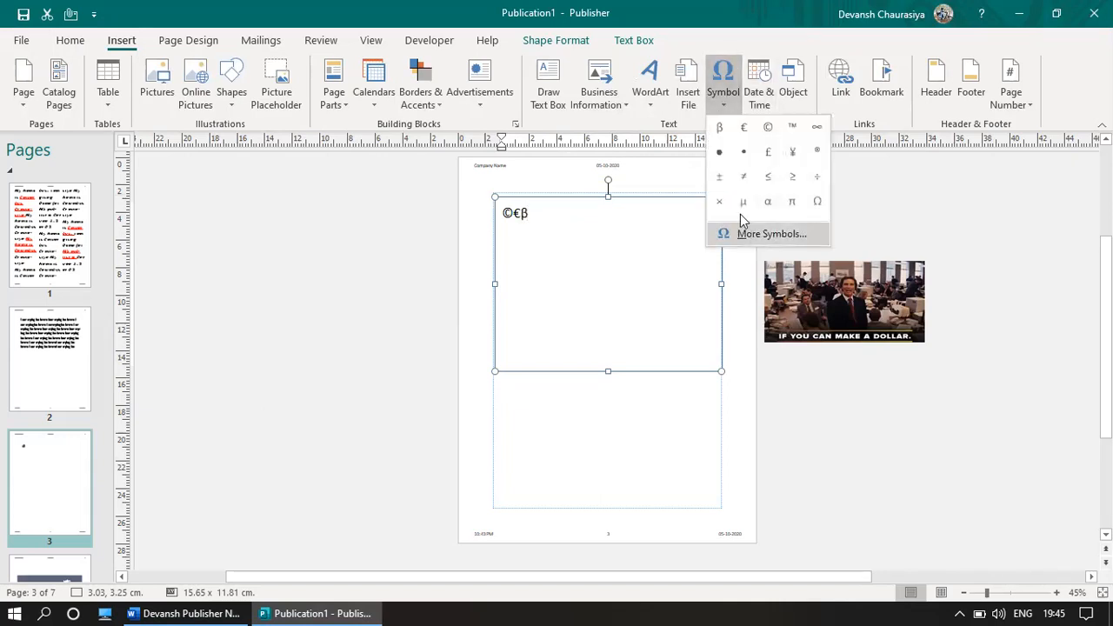
click(740, 209)
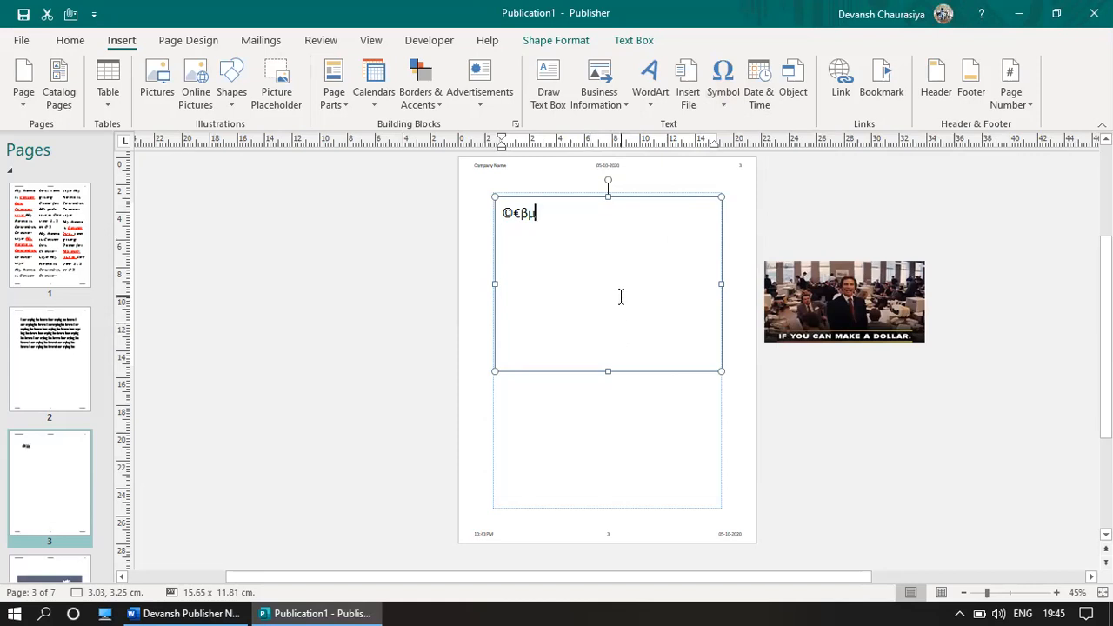
click(638, 393)
click(610, 344)
click(604, 422)
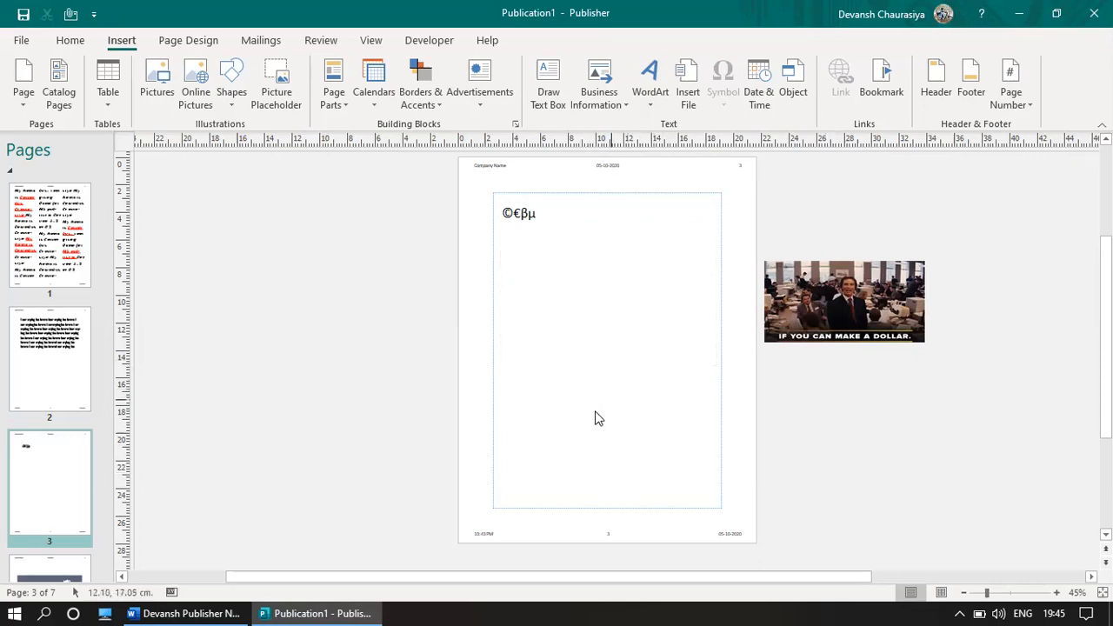
Step: In Insert Object, choose Create from File and browse to the Desktop file Thailand Blog
click(798, 81)
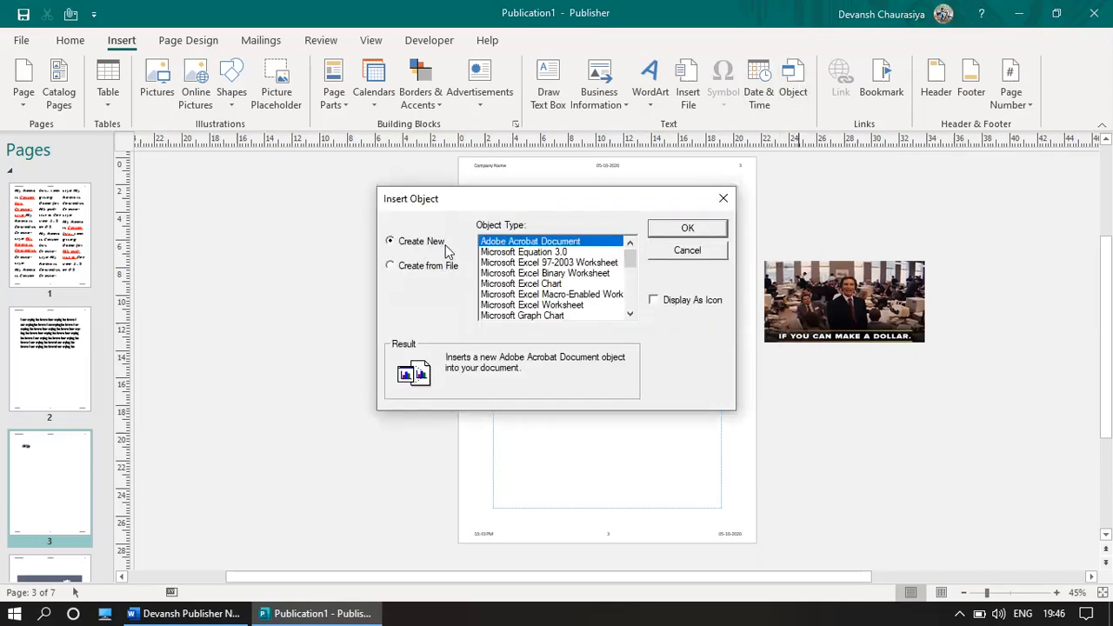
click(390, 267)
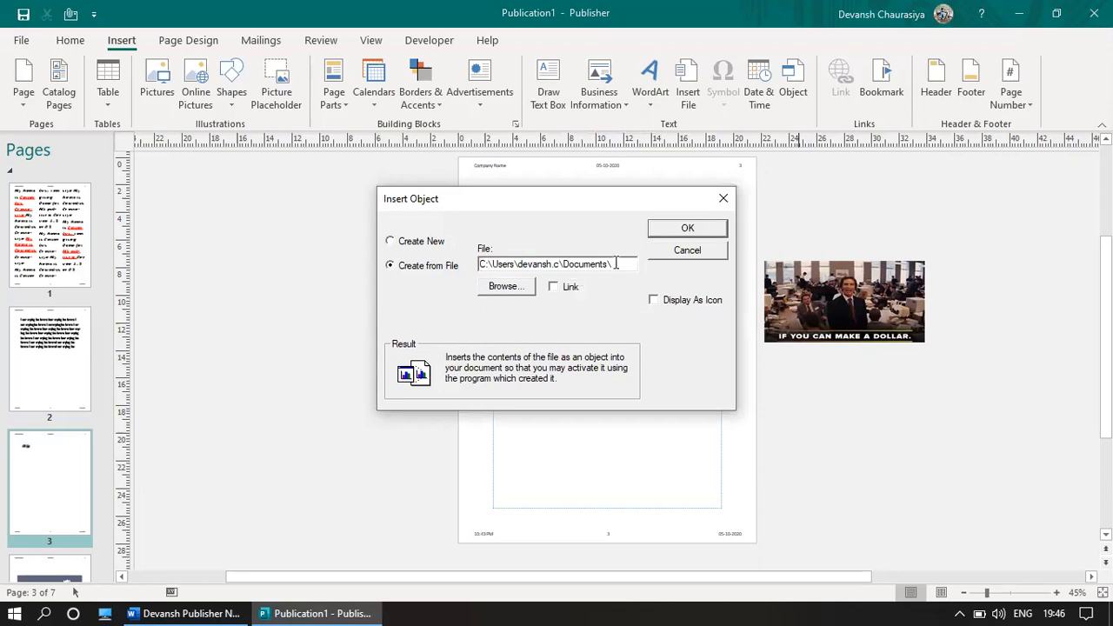
drag(616, 264, 478, 264)
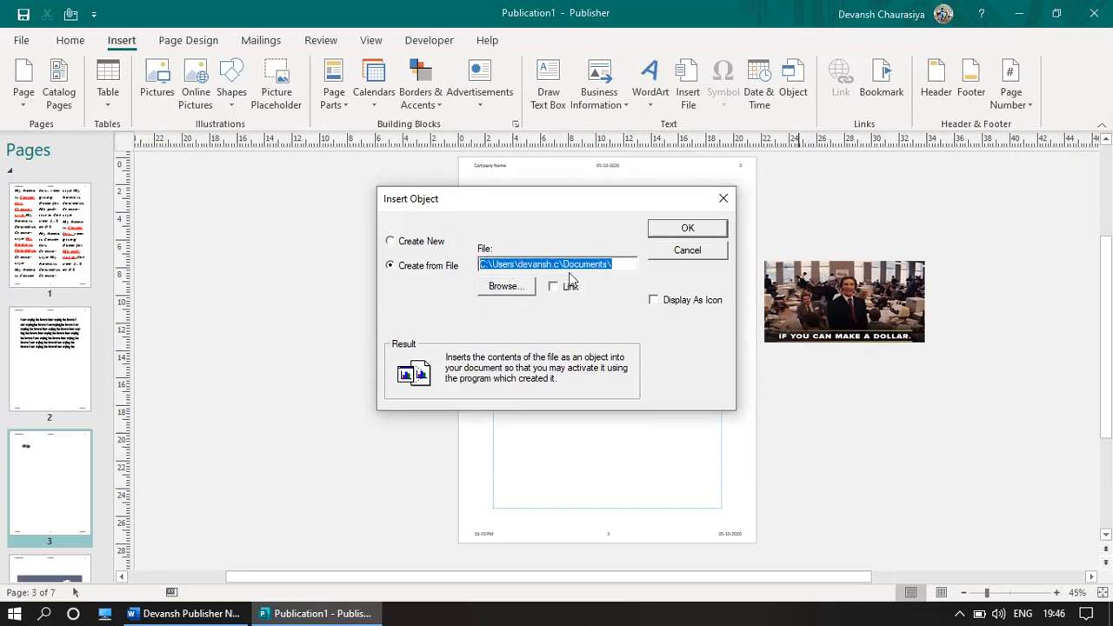
click(507, 287)
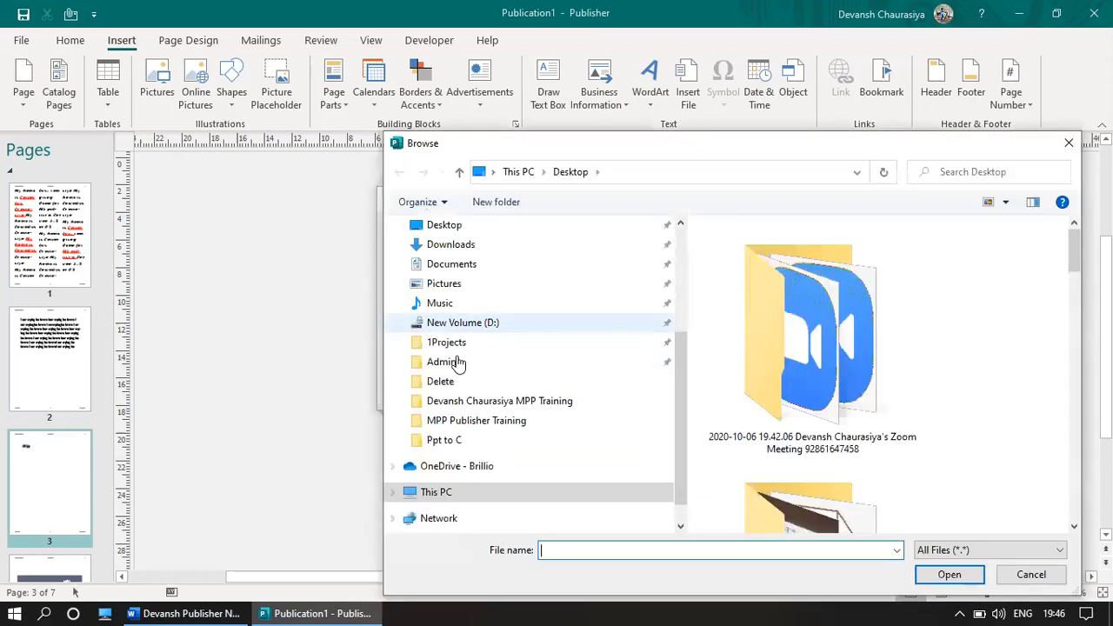
drag(1075, 242, 1078, 492)
click(860, 402)
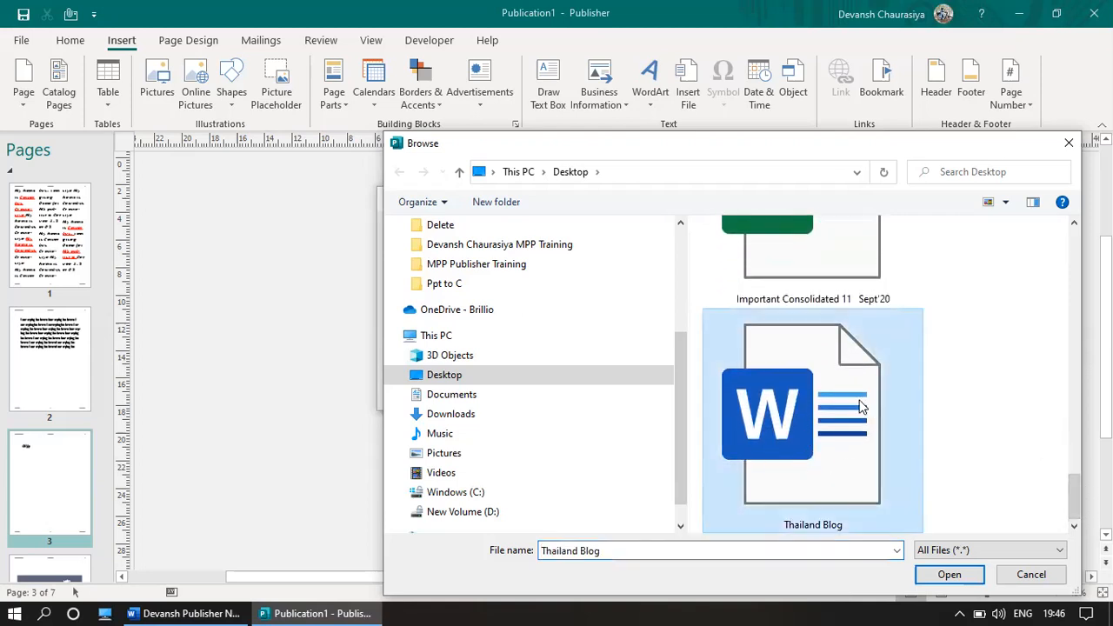
double_click(846, 400)
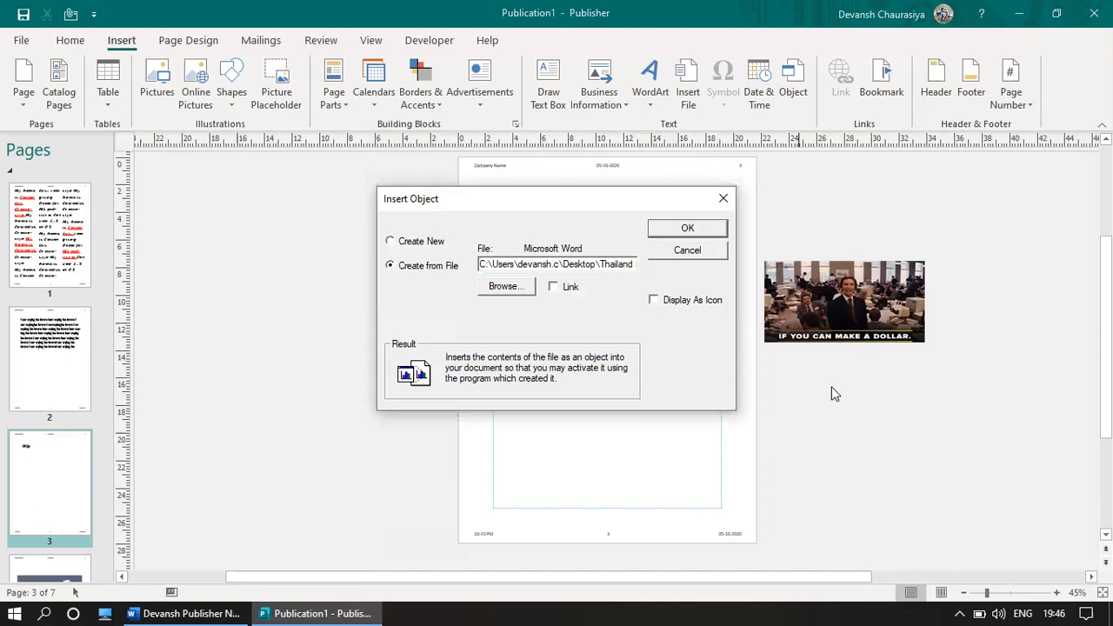
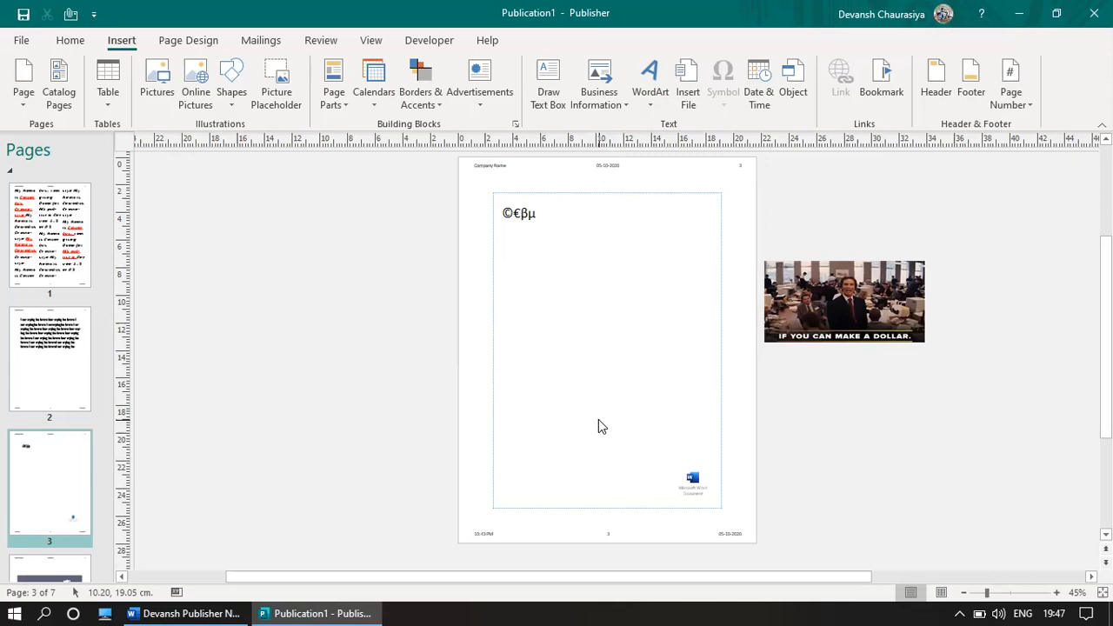
Step: Check the Word notes, then return to the Publisher publication
key(alt+Tab)
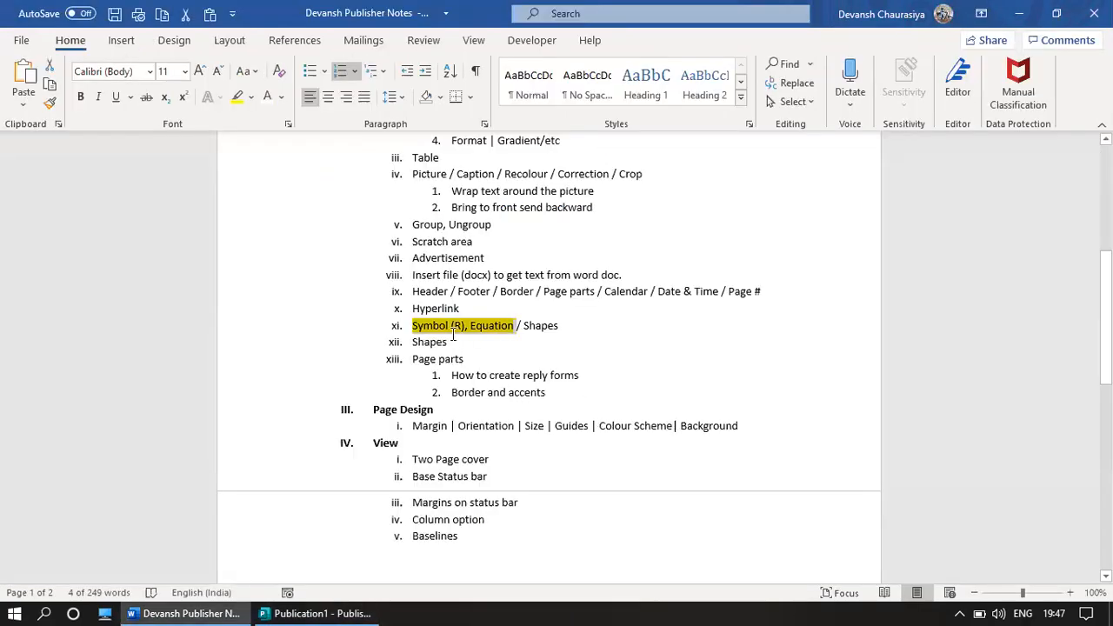
click(410, 426)
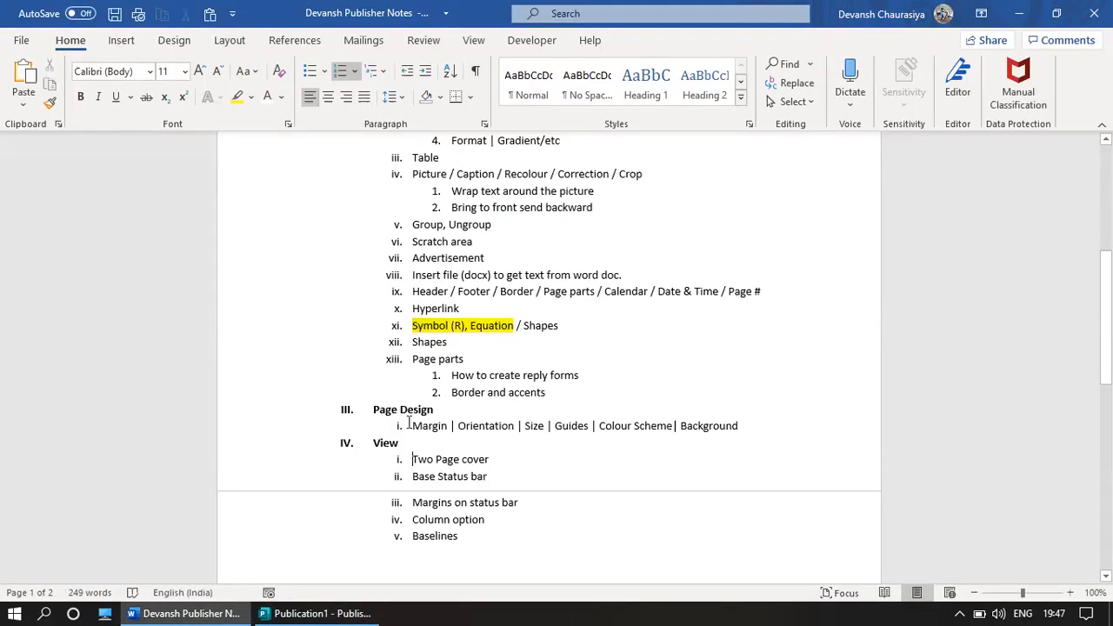
key(alt+Tab)
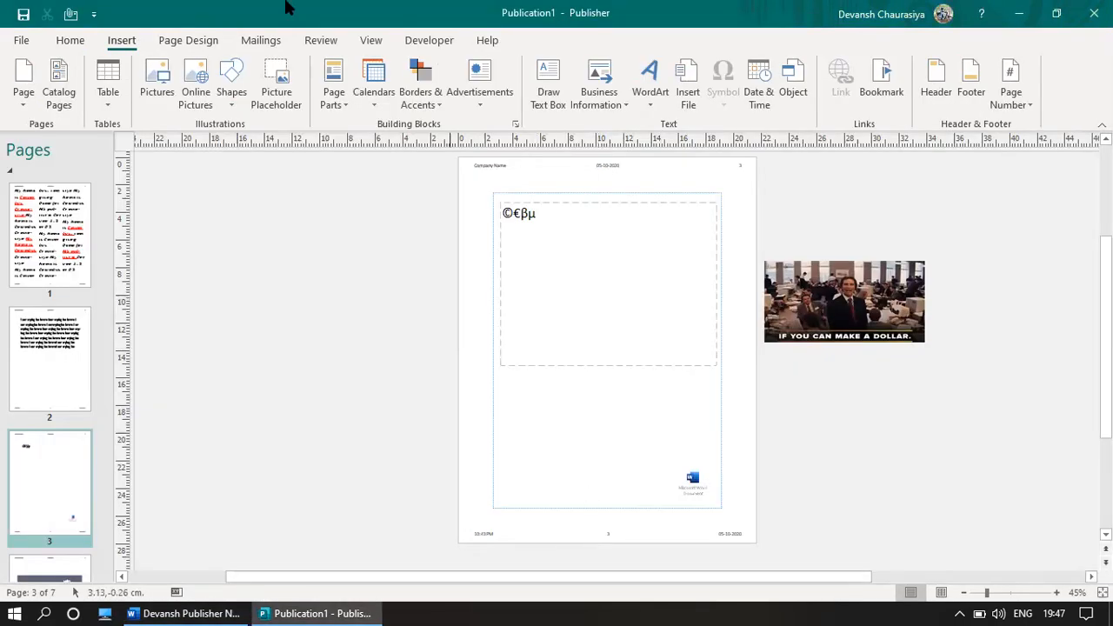
Step: Bring up the Custom Margins settings from Page Design, showing 2.54cm margin guides
click(180, 46)
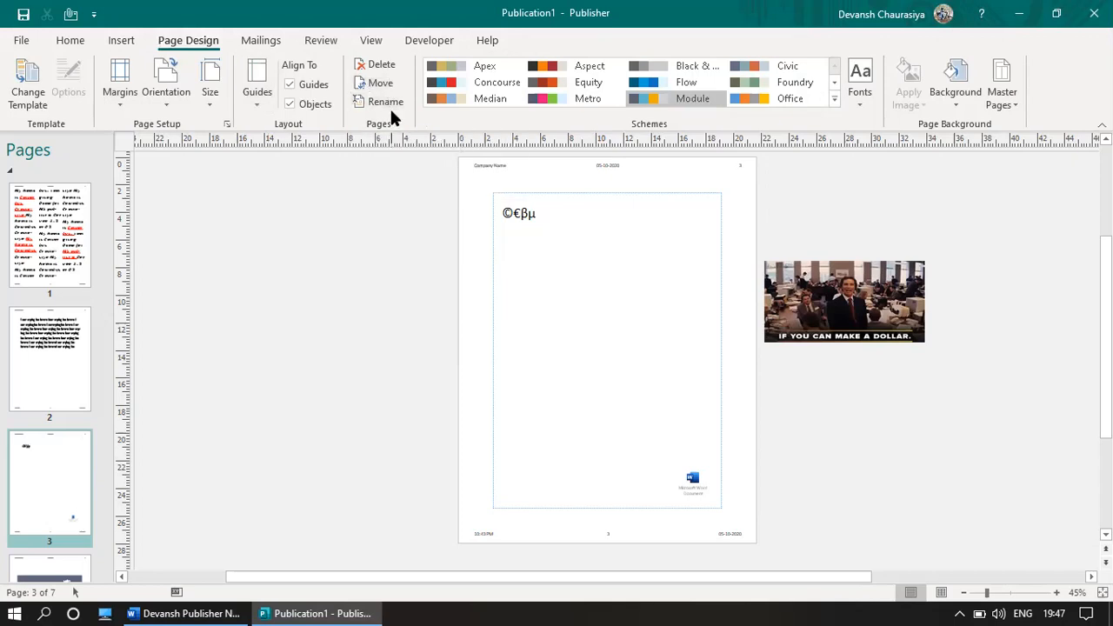
click(116, 97)
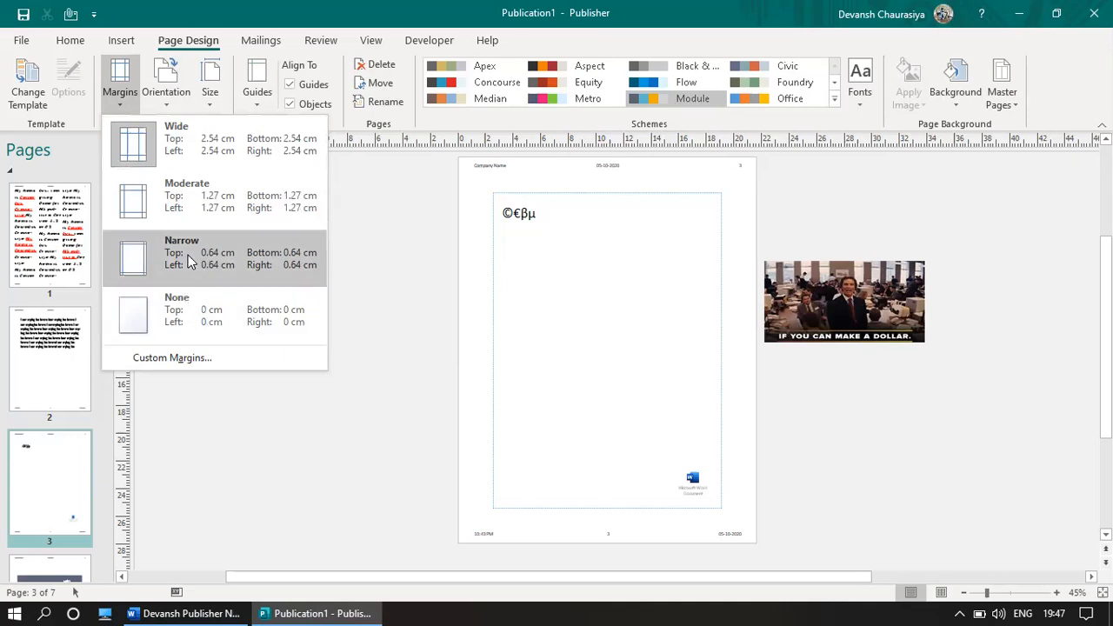
click(173, 358)
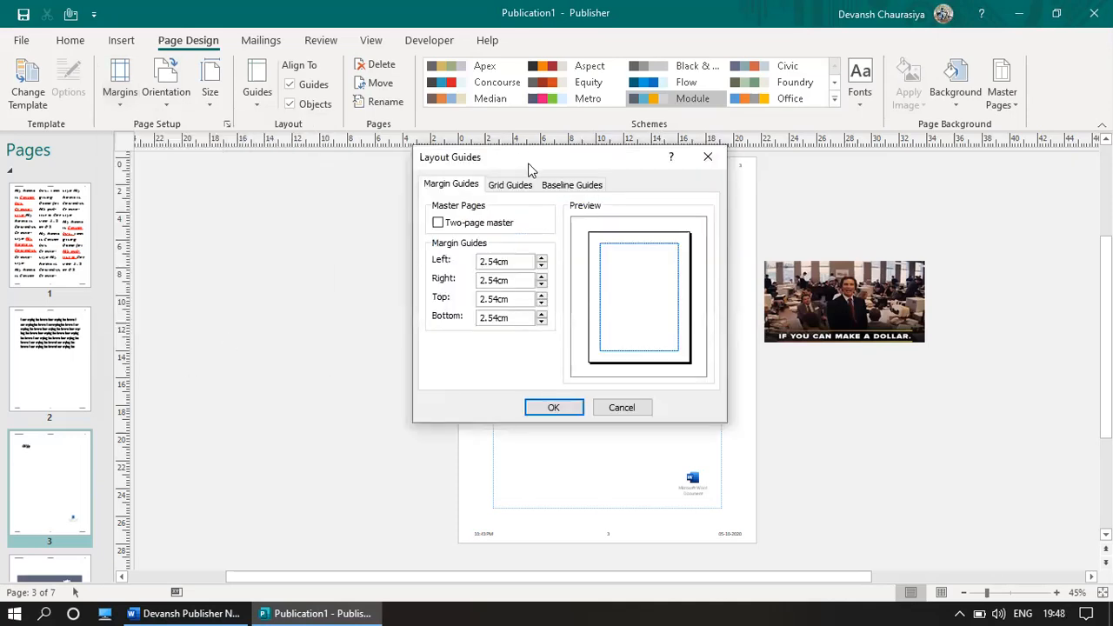
Step: Set the left, right, top and bottom margin guides to 1cm each
drag(531, 170, 906, 172)
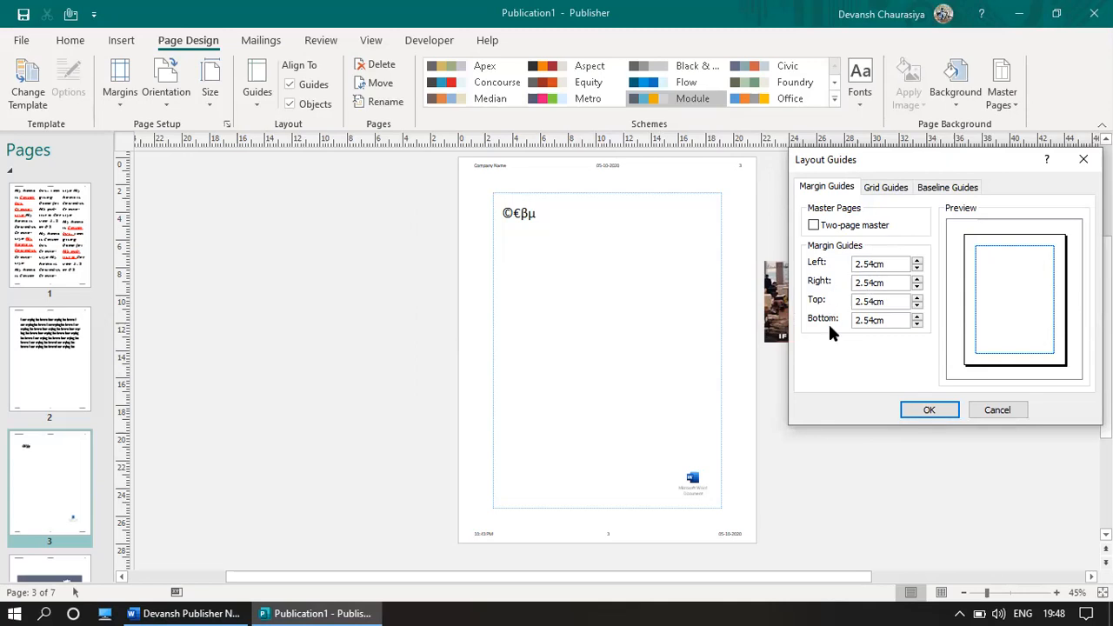
drag(887, 266, 843, 265)
text(1)
key(Tab)
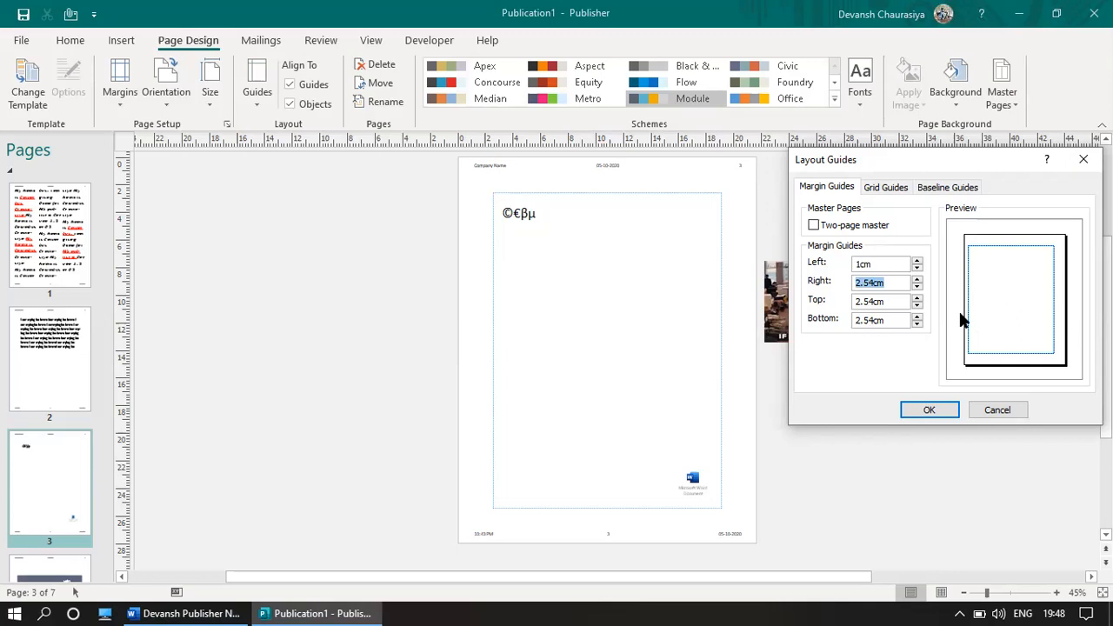
text(1)
key(Tab)
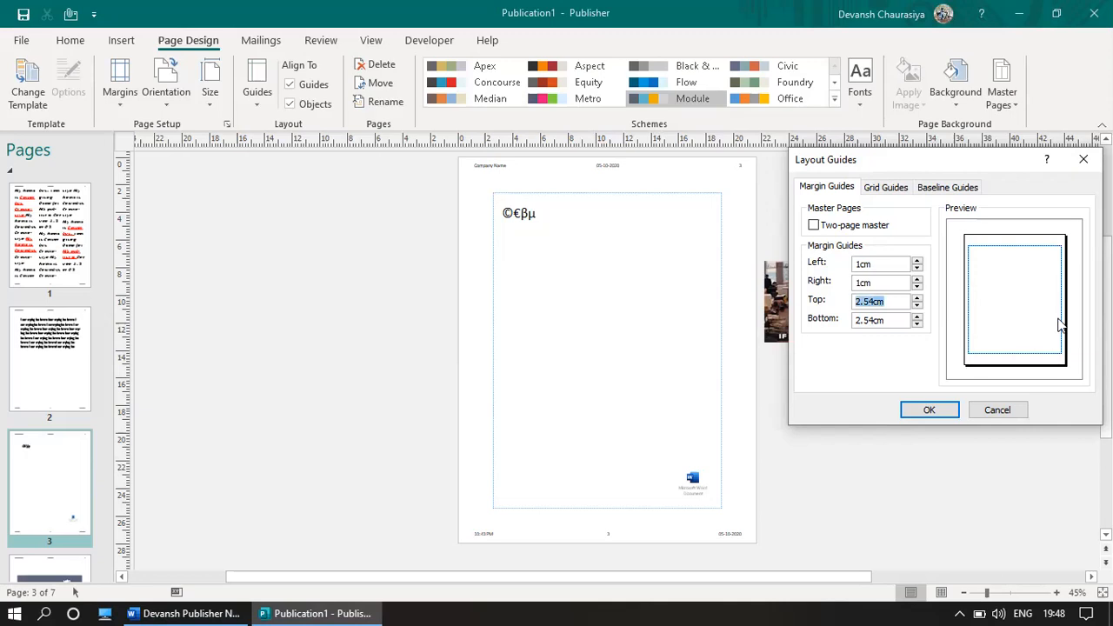
text(1)
key(Tab)
text(1)
key(Tab)
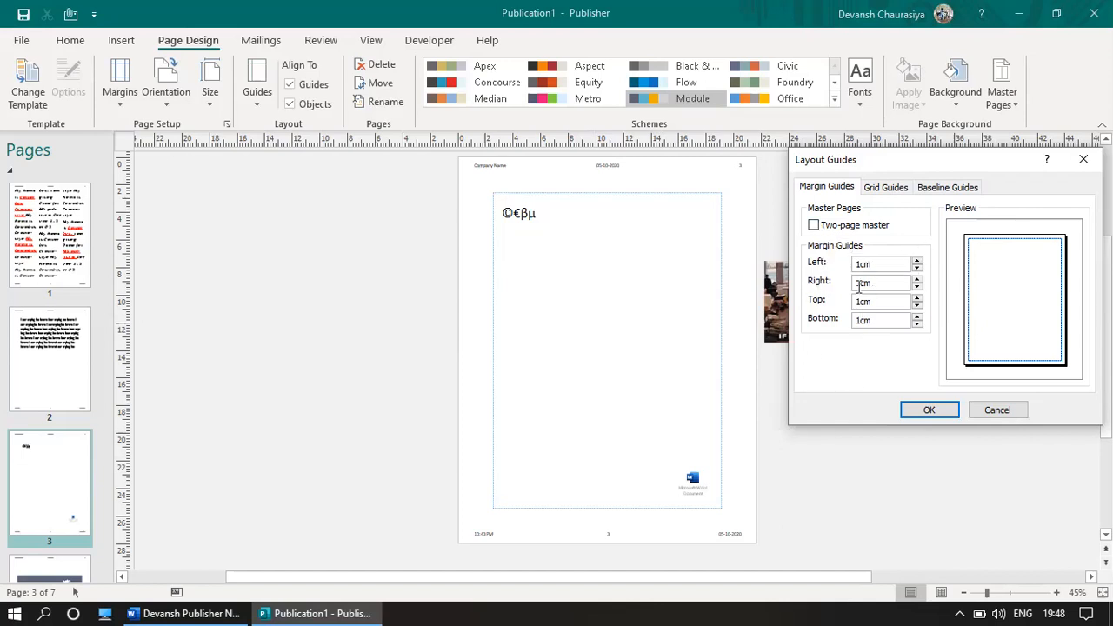
Step: Turn on Two-page master and raise the Inside margin with the spin arrows
click(814, 225)
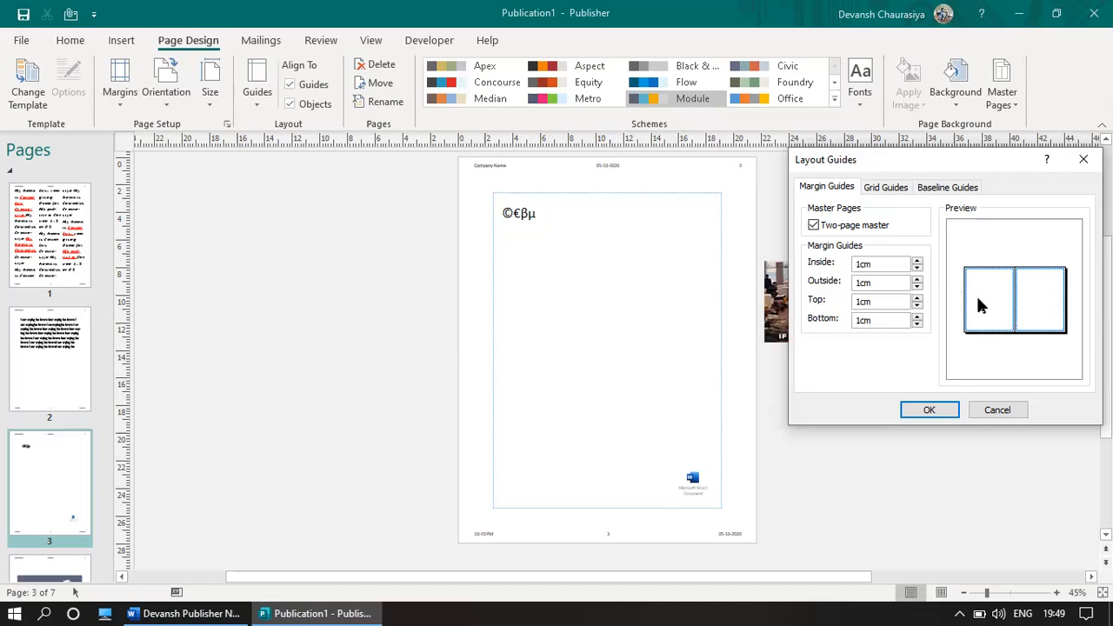
click(917, 262)
click(917, 263)
click(917, 263)
click(917, 263)
click(917, 262)
click(918, 263)
click(917, 263)
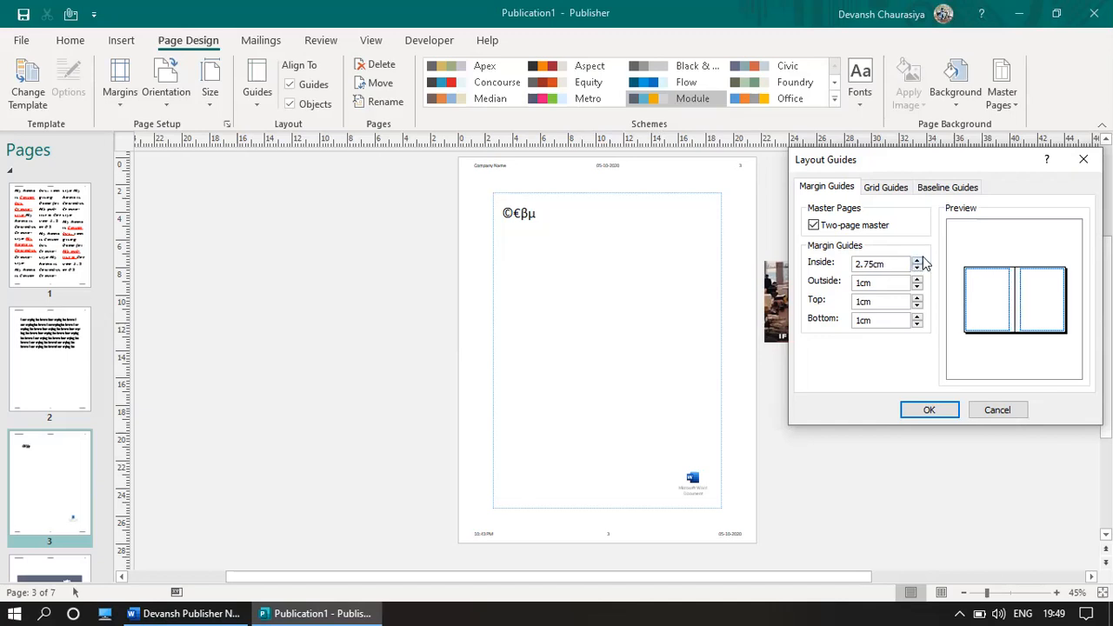
click(918, 263)
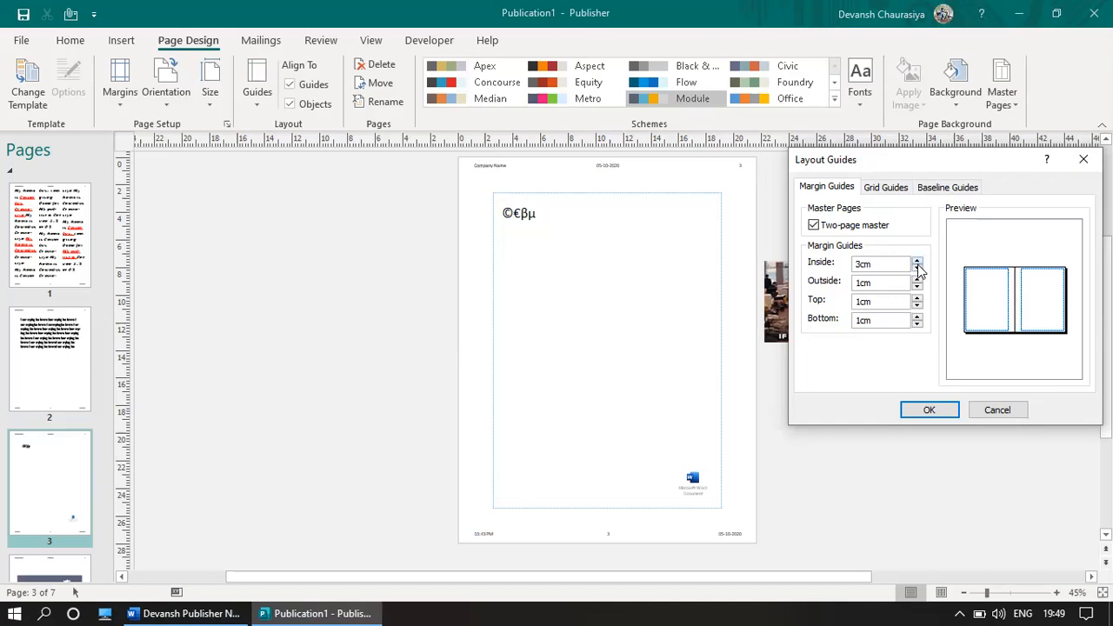
click(917, 263)
click(918, 263)
click(918, 263)
click(917, 263)
click(918, 263)
click(917, 263)
click(918, 262)
click(918, 263)
click(917, 263)
click(918, 263)
click(918, 263)
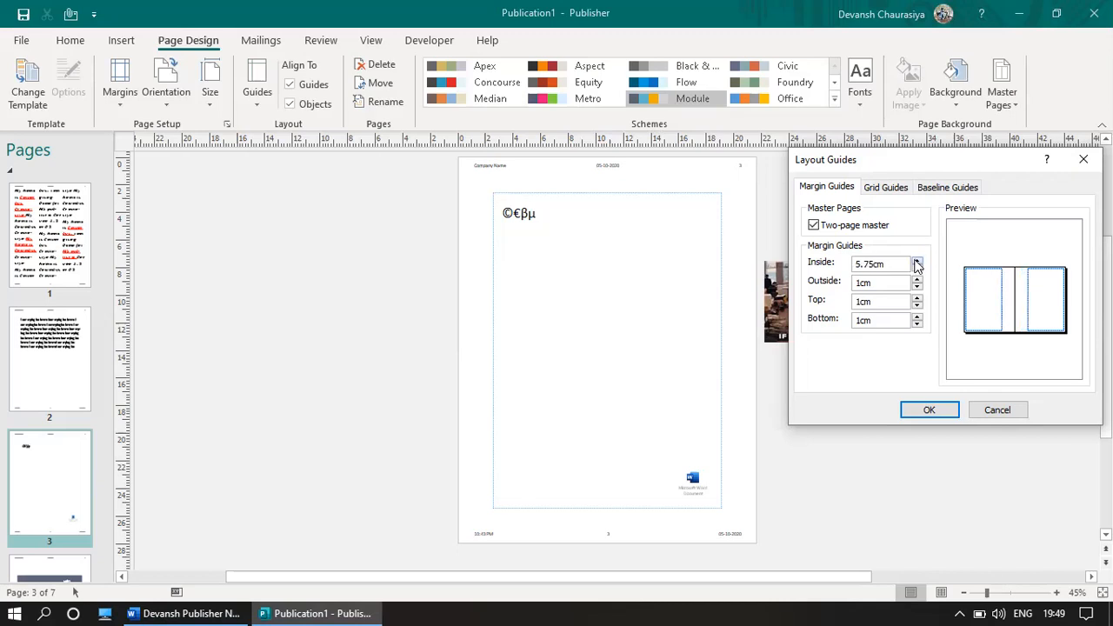
Step: Set the Inside margin to 3cm and the Outside margin to 1cm
drag(895, 264, 793, 274)
text(5)
key(Tab)
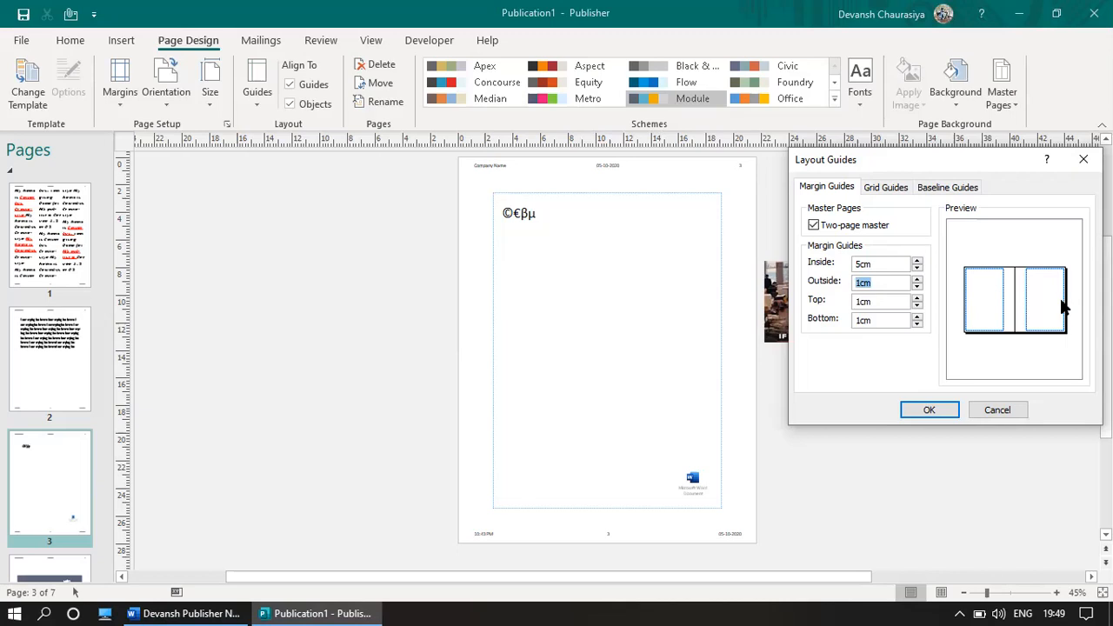
text(5)
key(Tab)
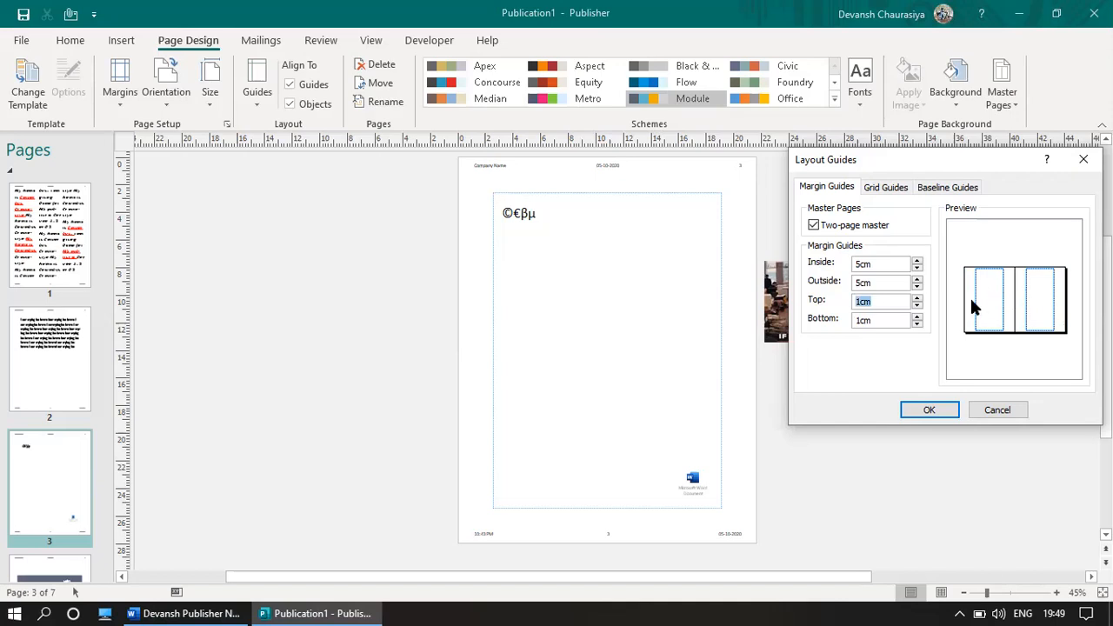
double_click(875, 280)
text(1)
key(Tab)
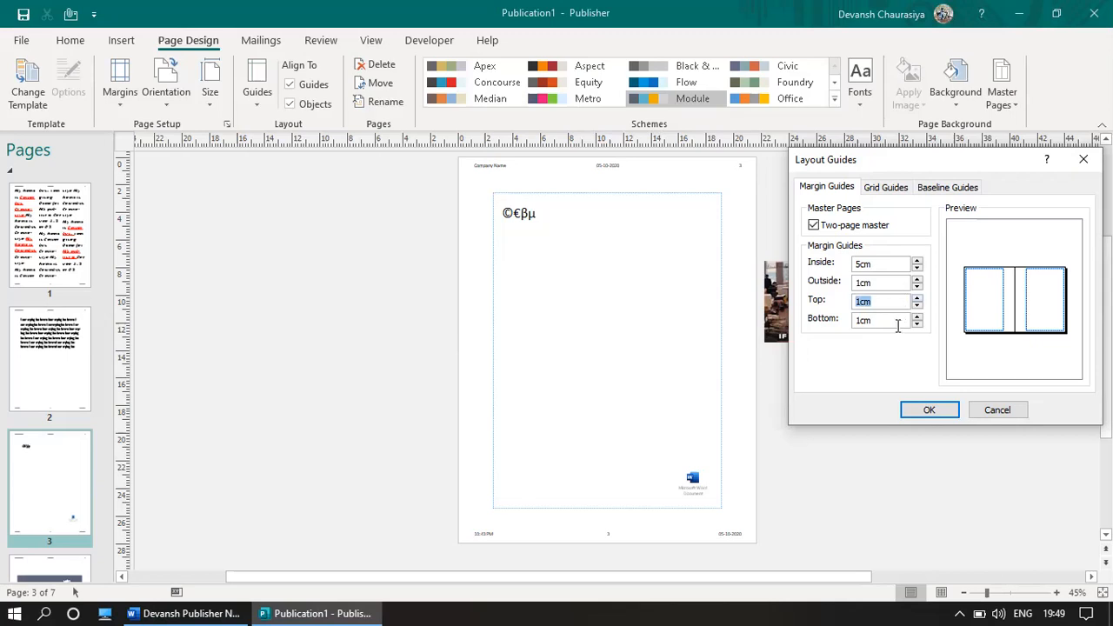
drag(873, 263, 835, 271)
text(3)
key(Tab)
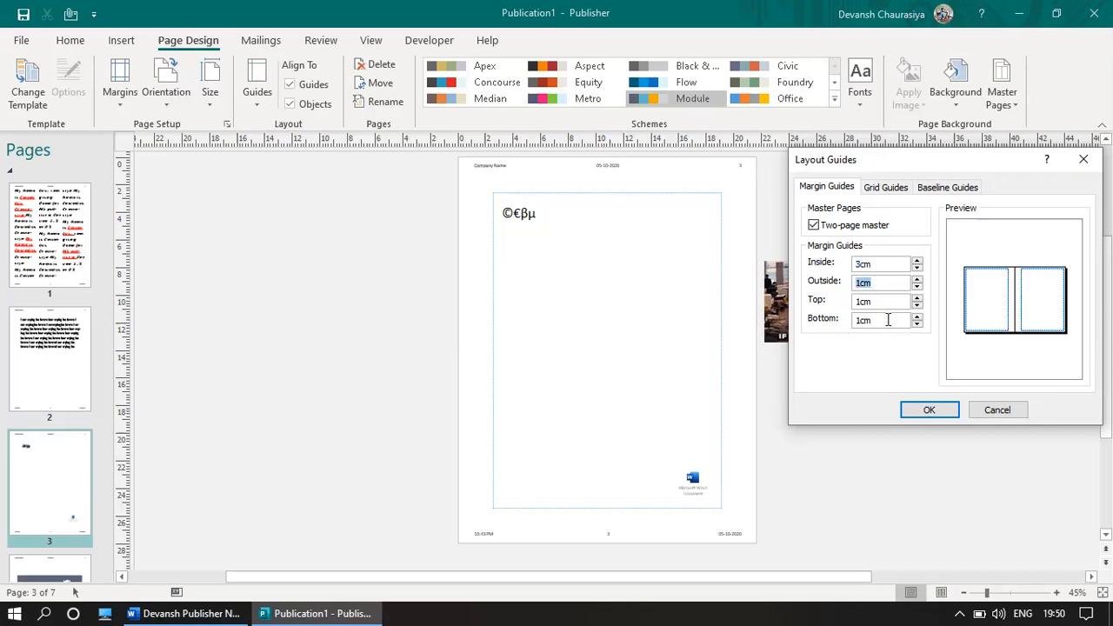
Step: Set the grid guides to 2 columns with 1cm column spacing
click(885, 188)
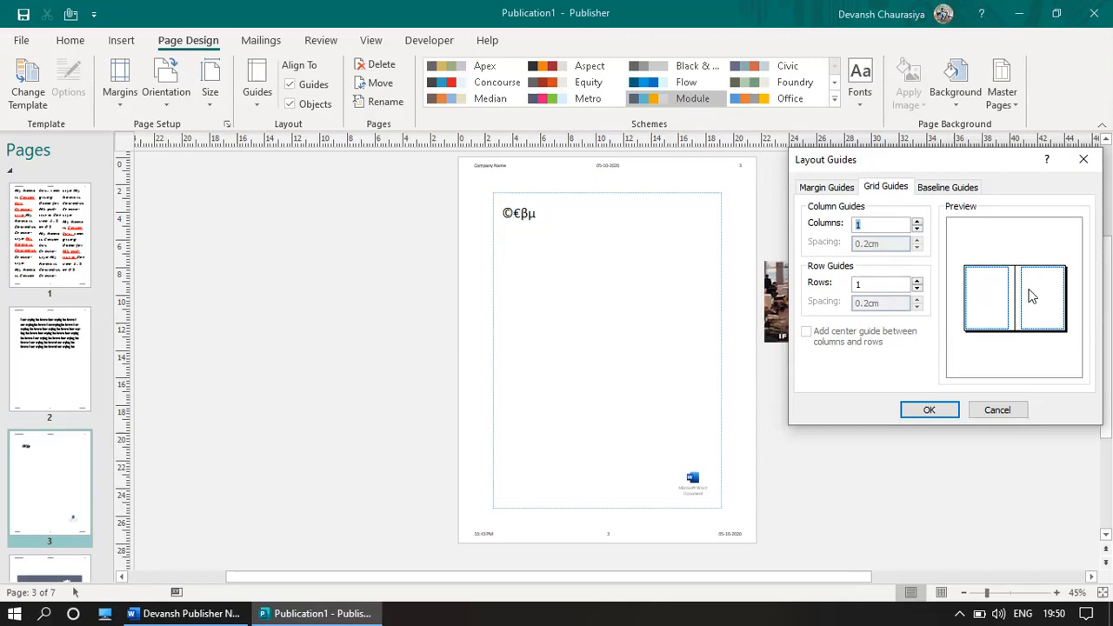
click(916, 223)
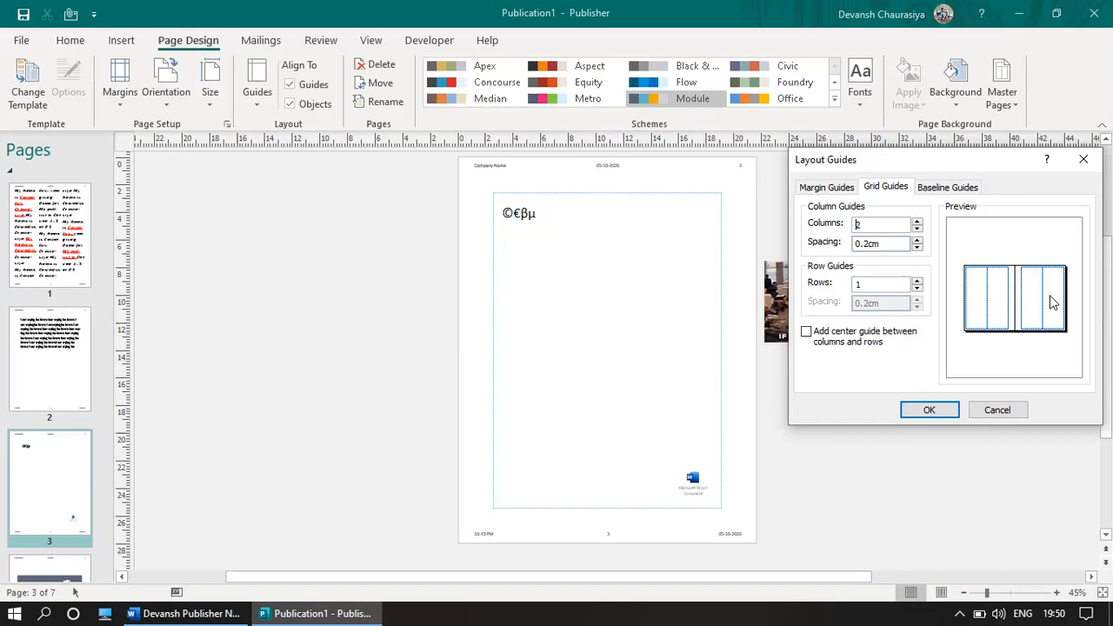
click(918, 241)
click(918, 241)
click(917, 240)
click(917, 241)
drag(882, 244, 840, 246)
text(1)
key(Tab)
Step: Add rows to the grid guides and turn off the centre guide
click(916, 280)
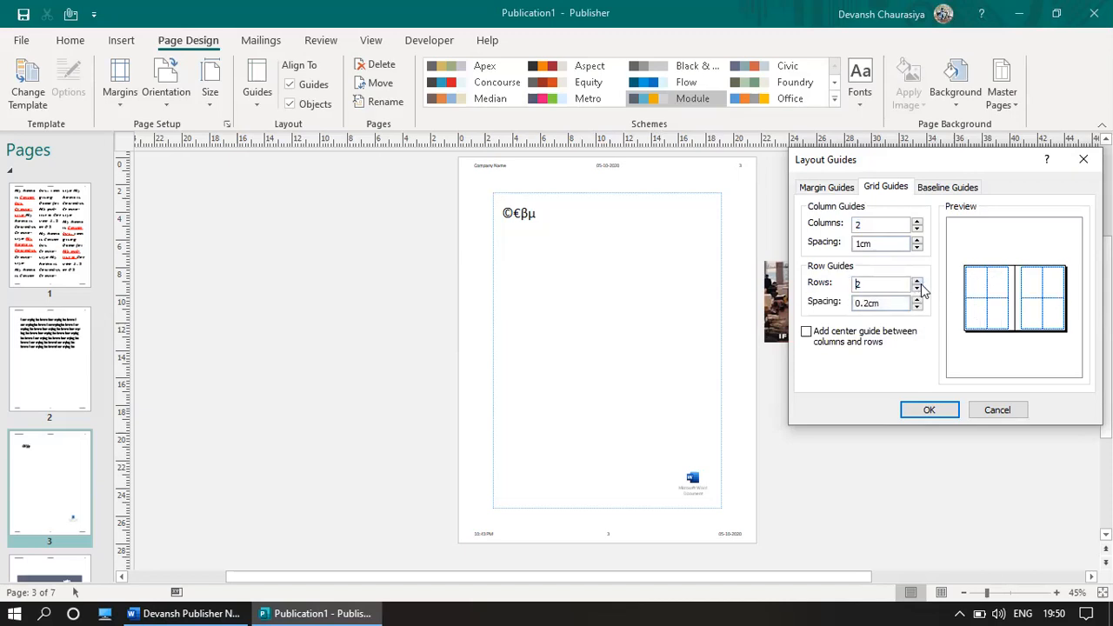
click(917, 281)
click(806, 332)
click(949, 188)
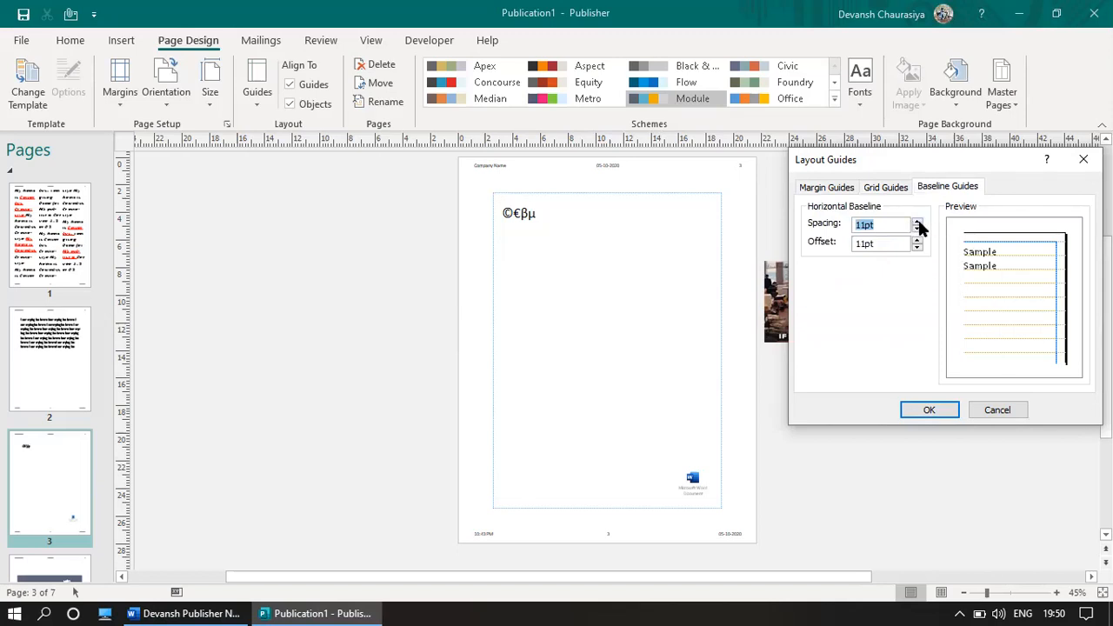
Step: Raise baseline spacing and offset to 17pt and apply the layout guides
click(917, 225)
click(917, 224)
click(916, 224)
click(917, 224)
click(917, 224)
click(916, 224)
click(918, 240)
click(918, 240)
click(917, 241)
click(917, 240)
click(918, 240)
click(917, 240)
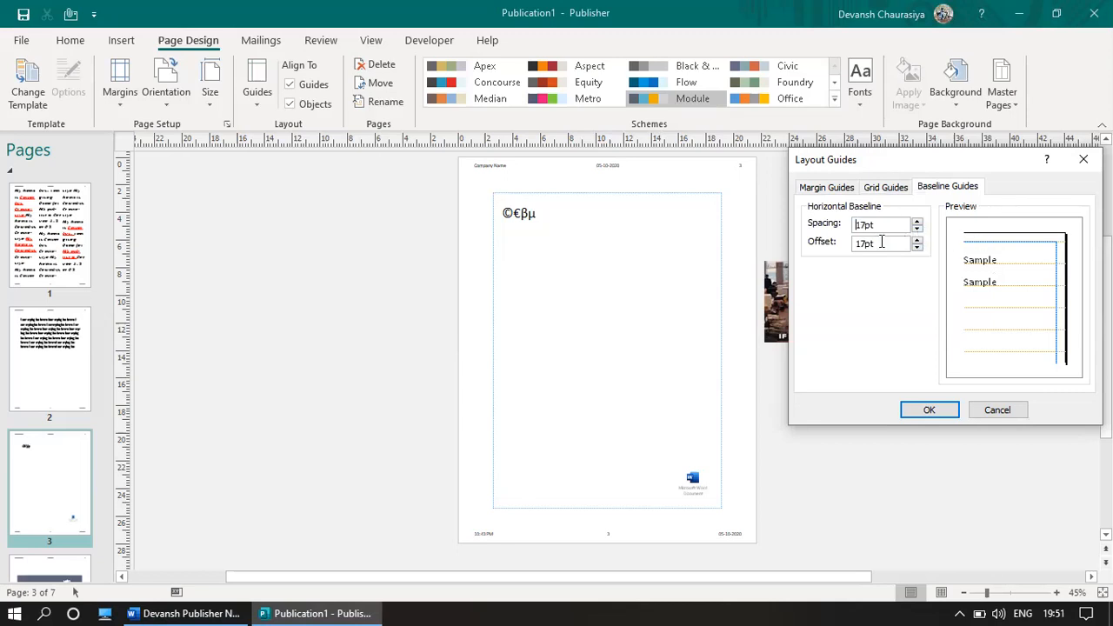
click(930, 410)
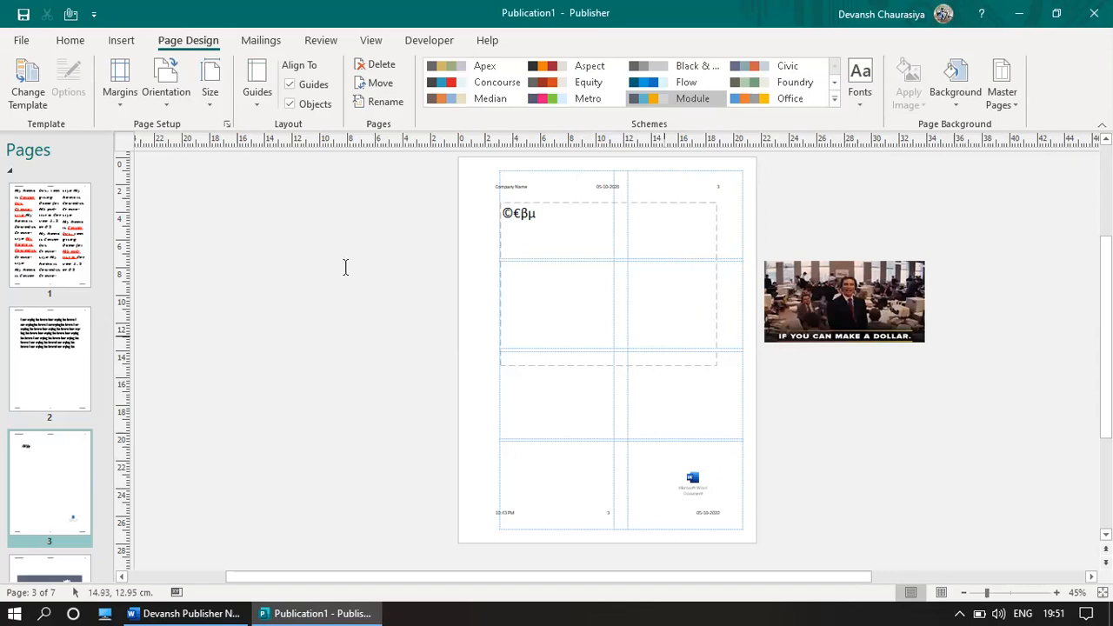
Step: Mark the 'Margin | Orientation' line in the Word notes and return to Publisher
key(alt+Tab)
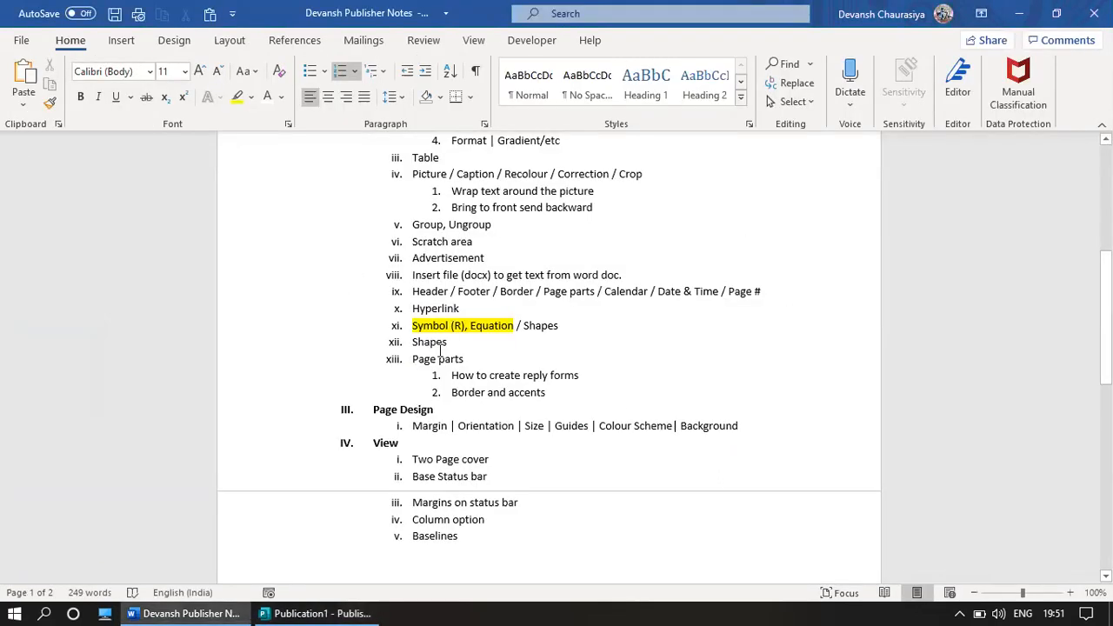
shift+click(514, 434)
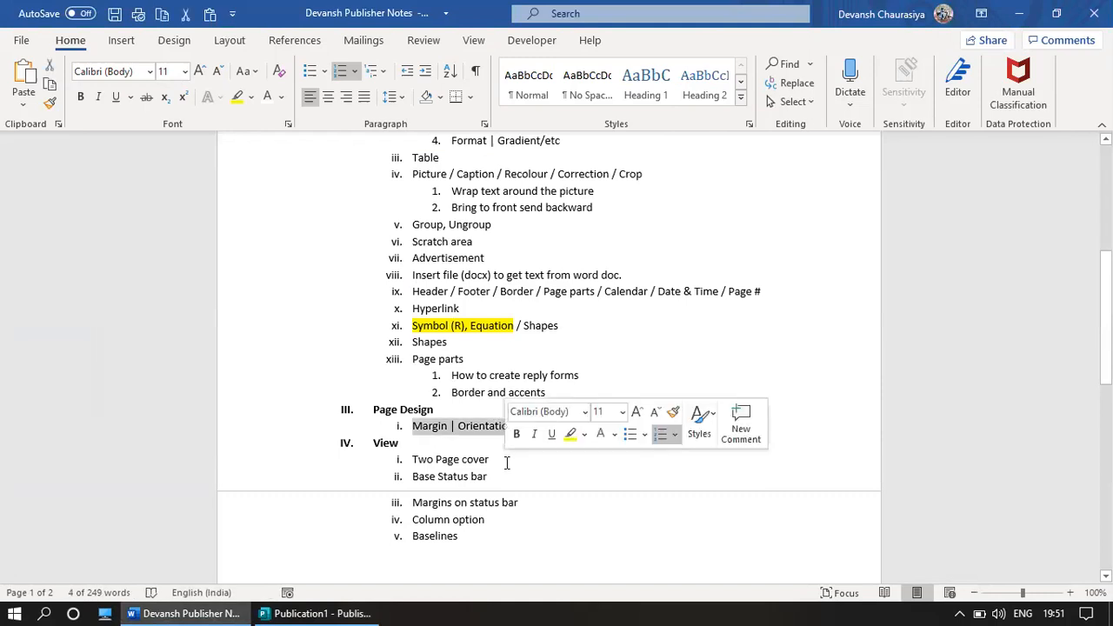
key(alt+Tab)
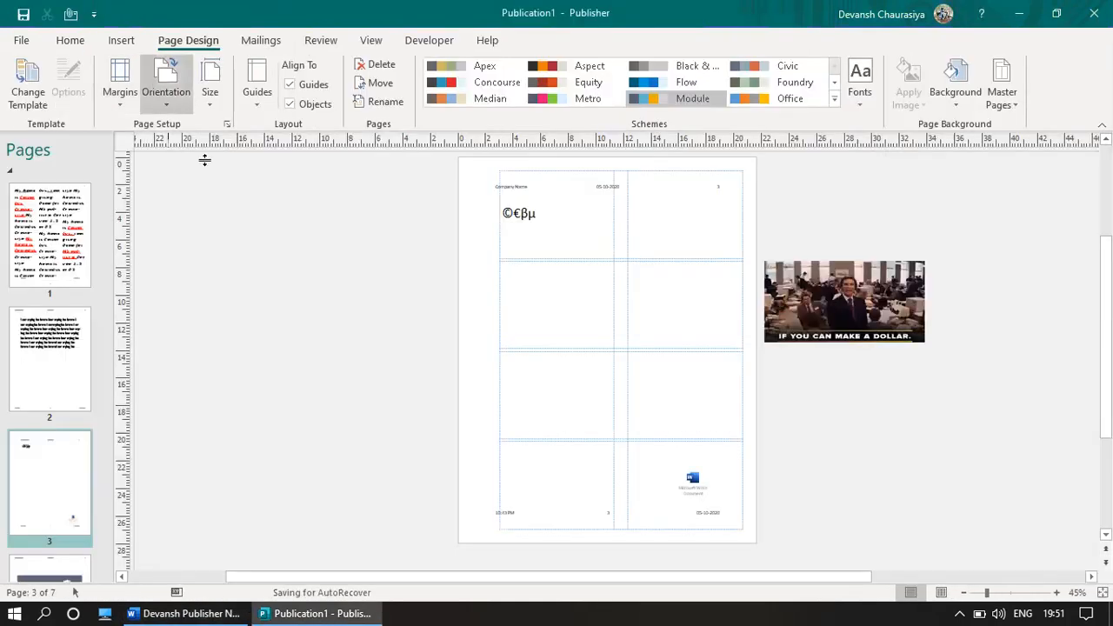
Step: Make the pages landscape, trying Executive before settling on Legal (Landscape), 35.56 × 21.59 cm
click(165, 98)
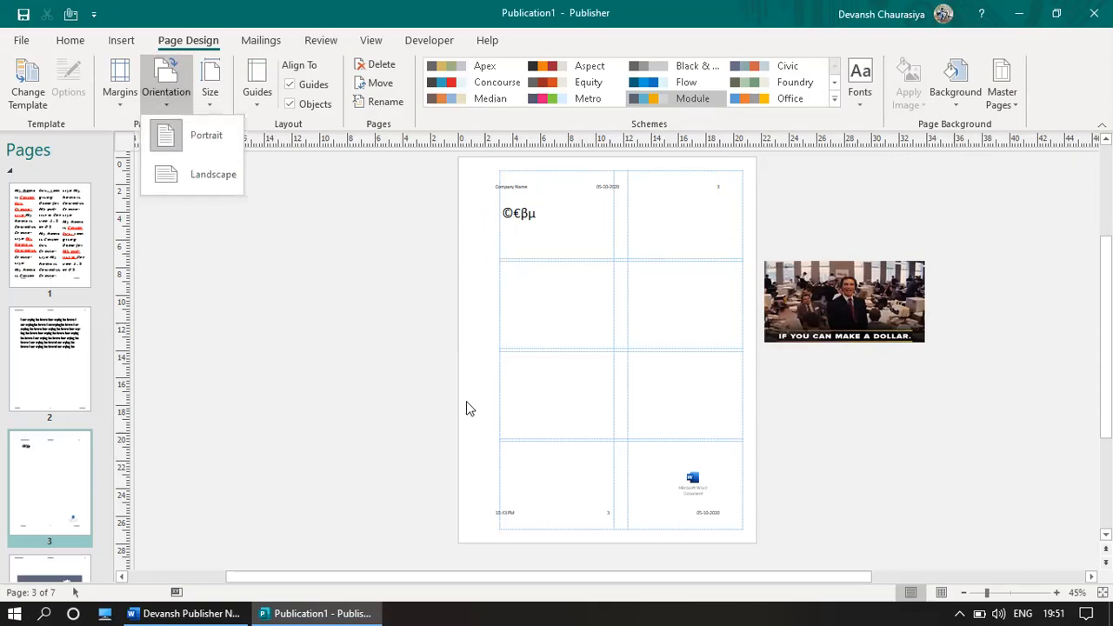
click(191, 179)
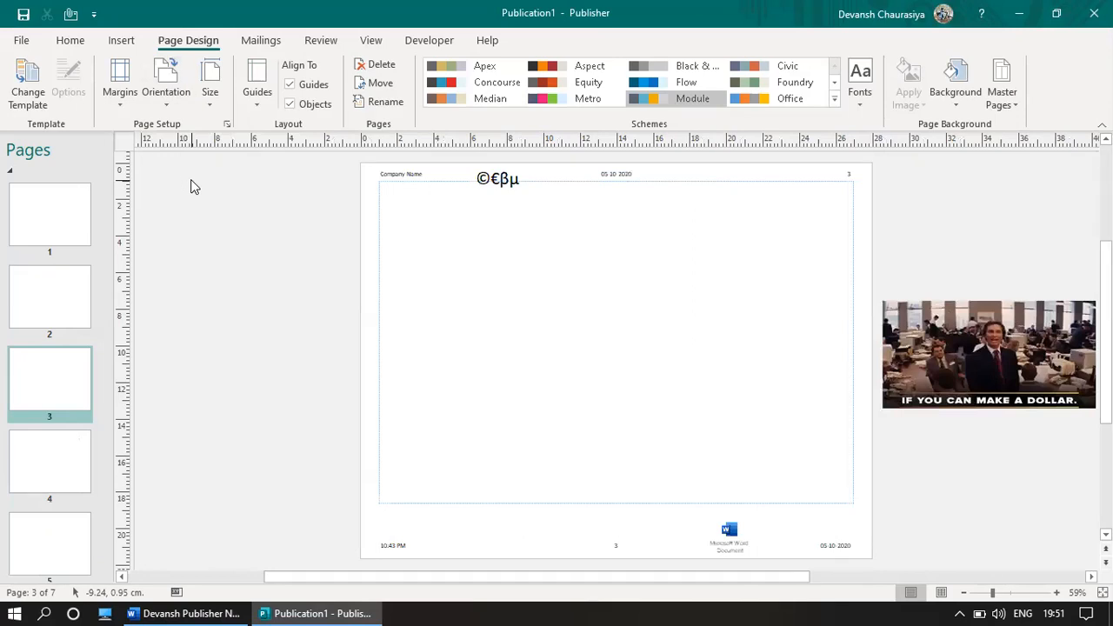
click(212, 102)
scroll(412, 194, up, 2)
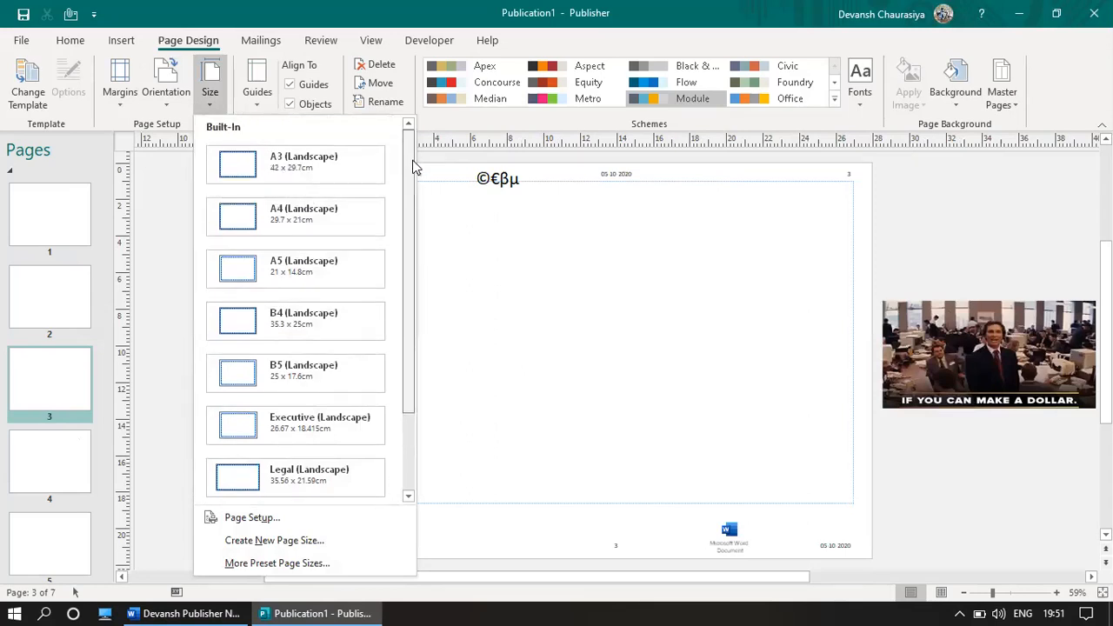
scroll(415, 350, down, 2)
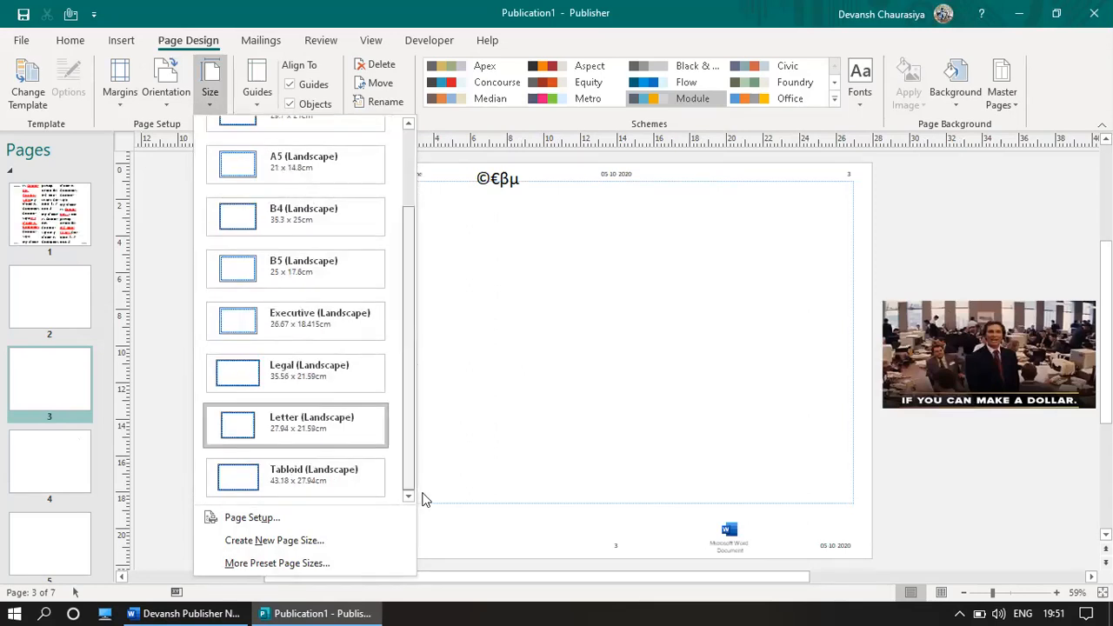
click(291, 332)
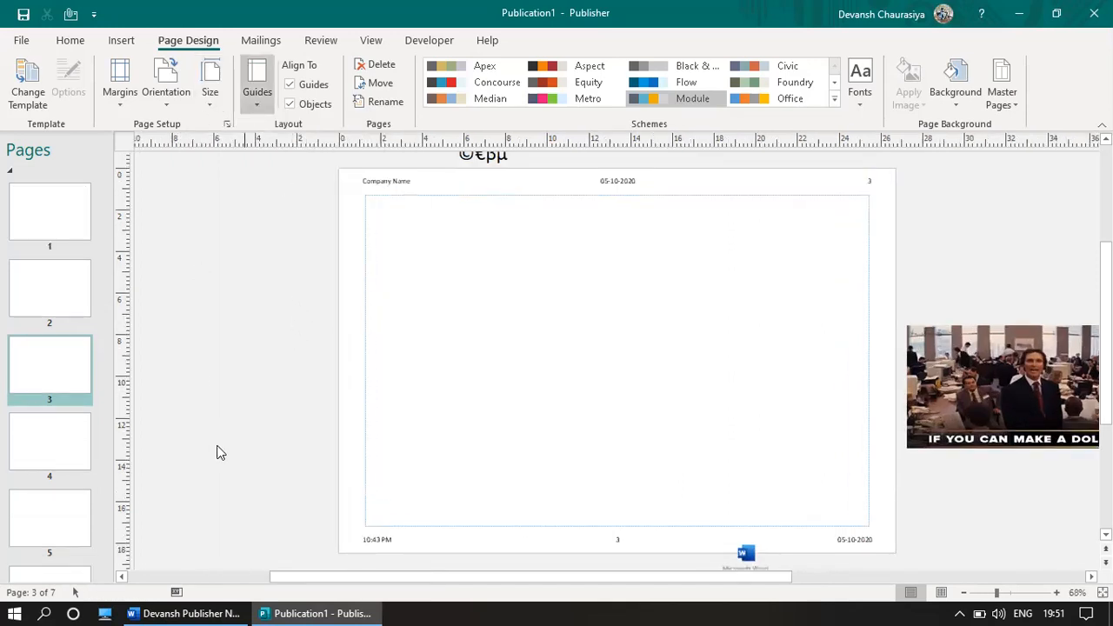
click(212, 106)
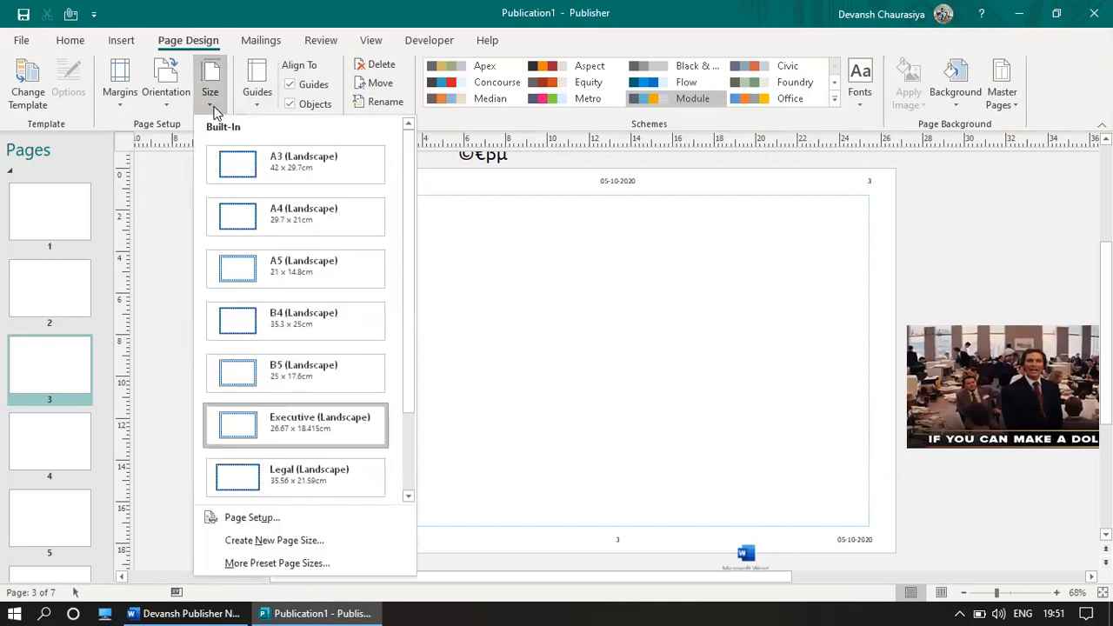
click(273, 480)
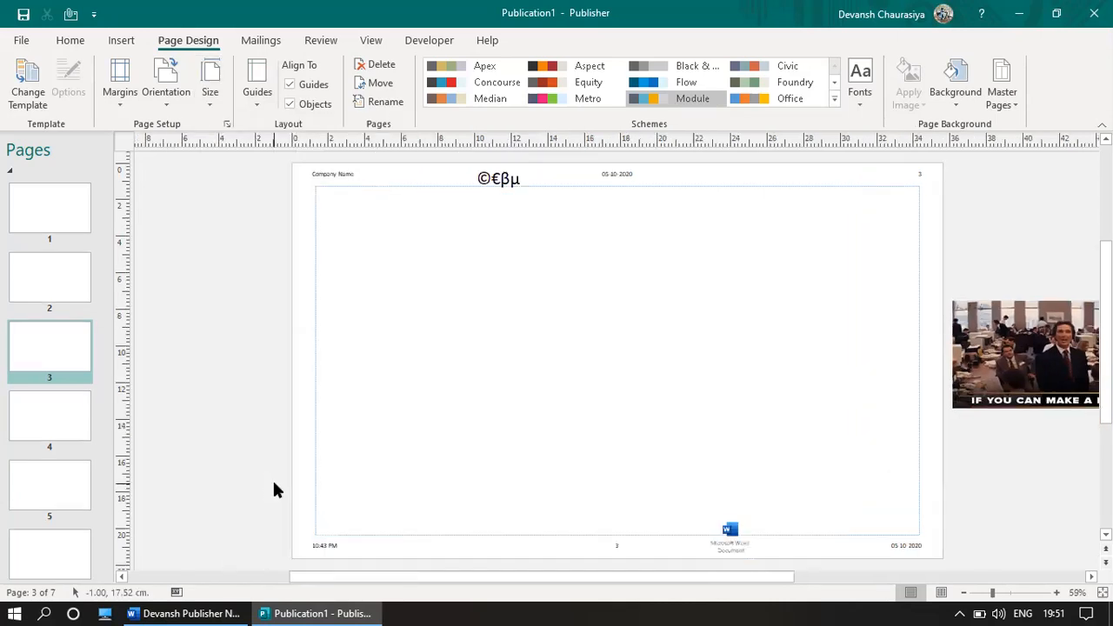
Step: Try several built-in ruler guide layouts, settling on a top band with a right-side column
click(258, 87)
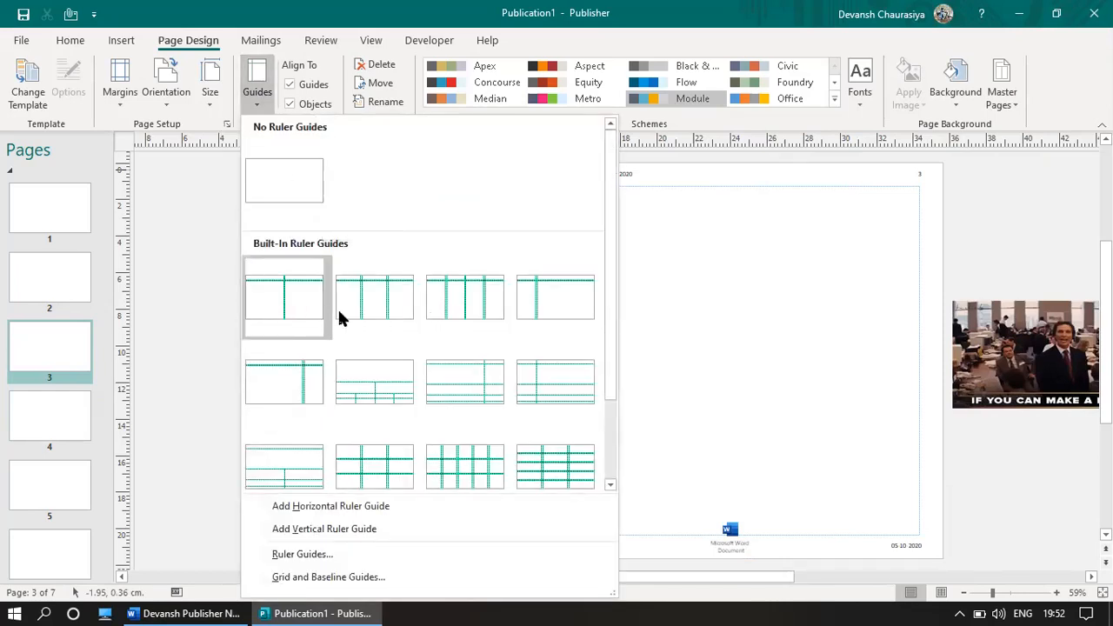
click(480, 313)
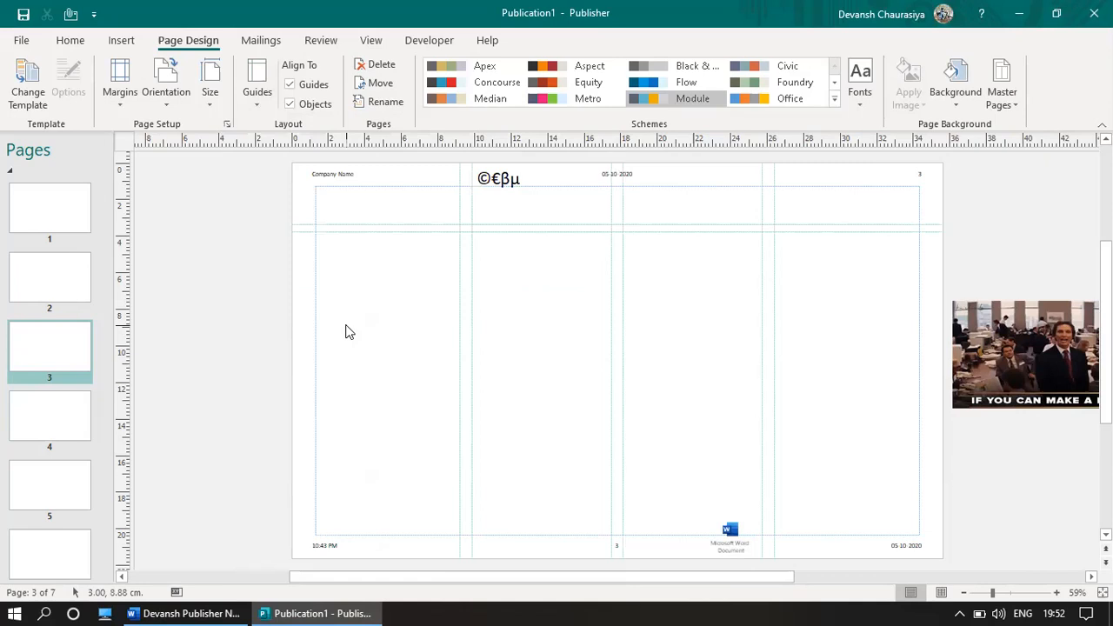
click(257, 91)
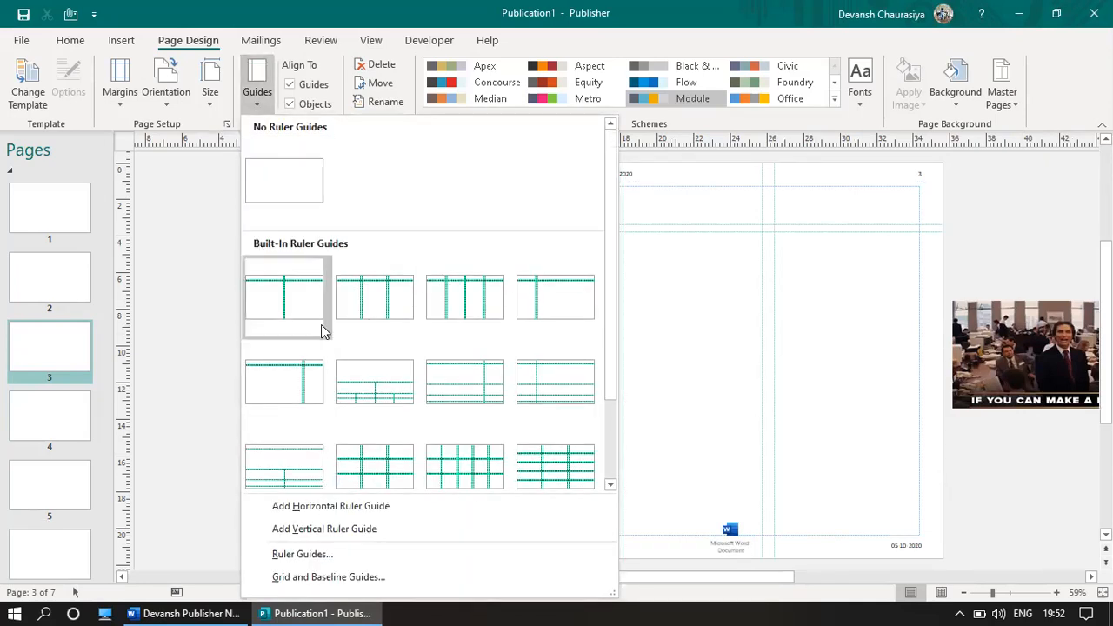
click(372, 465)
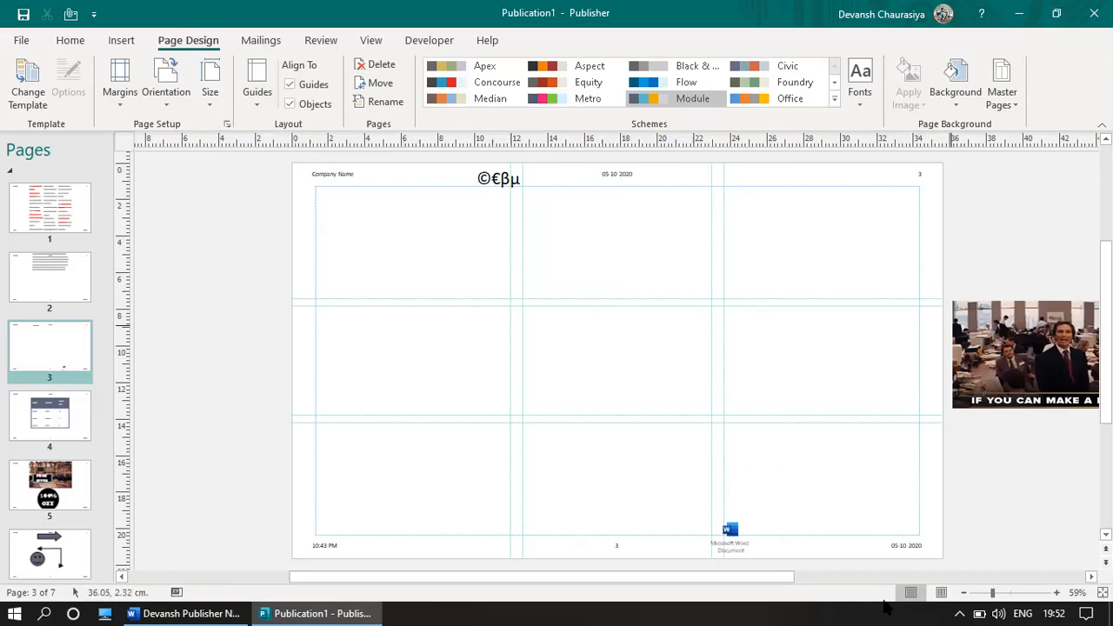
click(252, 96)
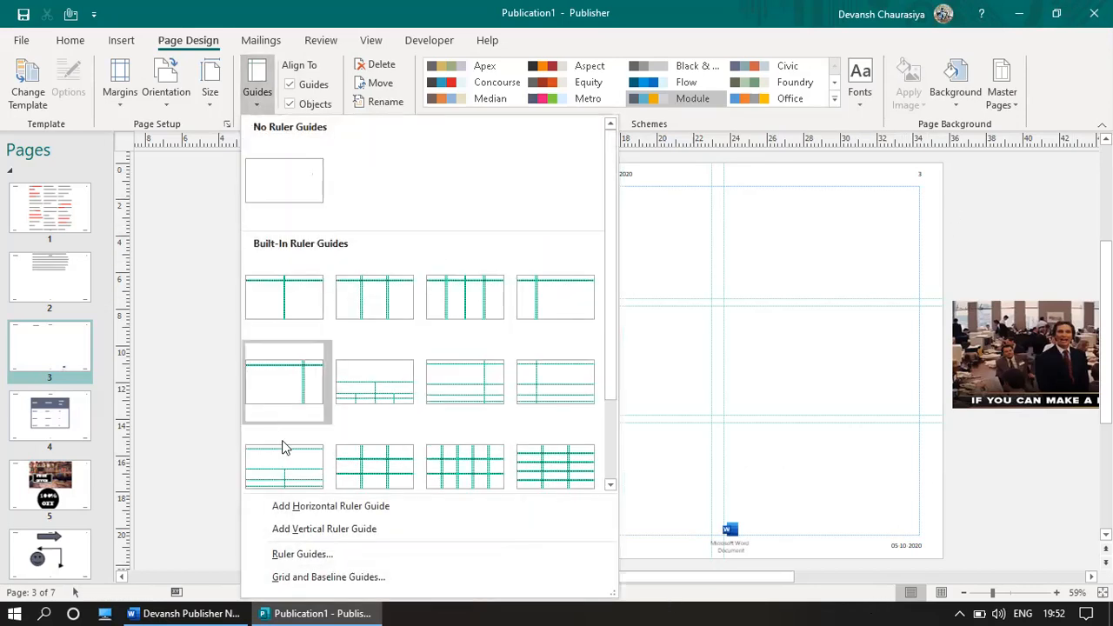
click(481, 479)
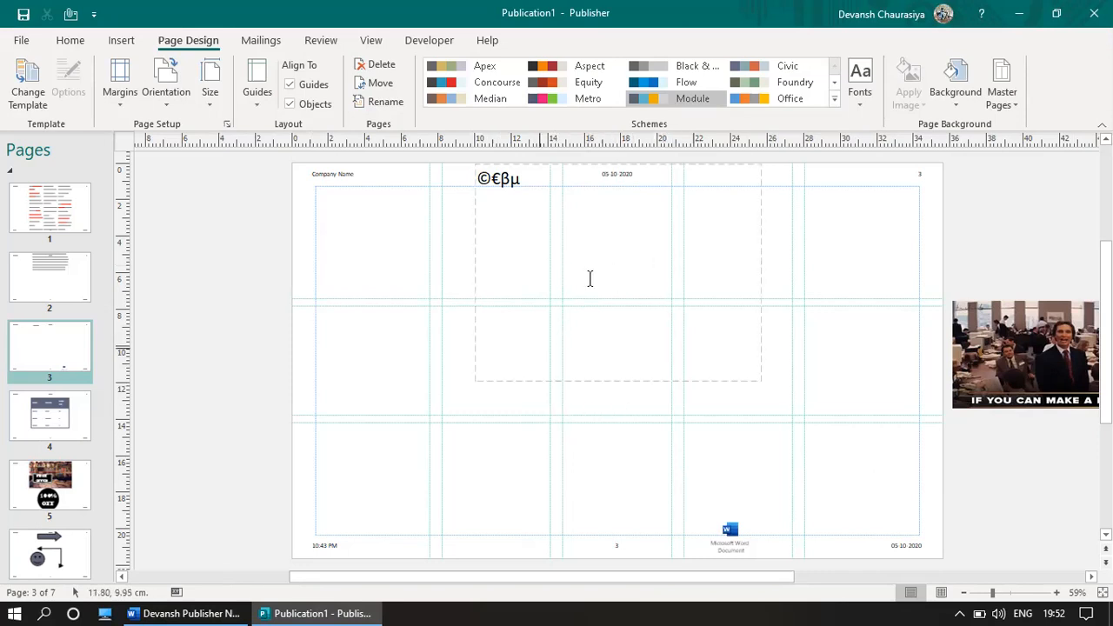
click(254, 94)
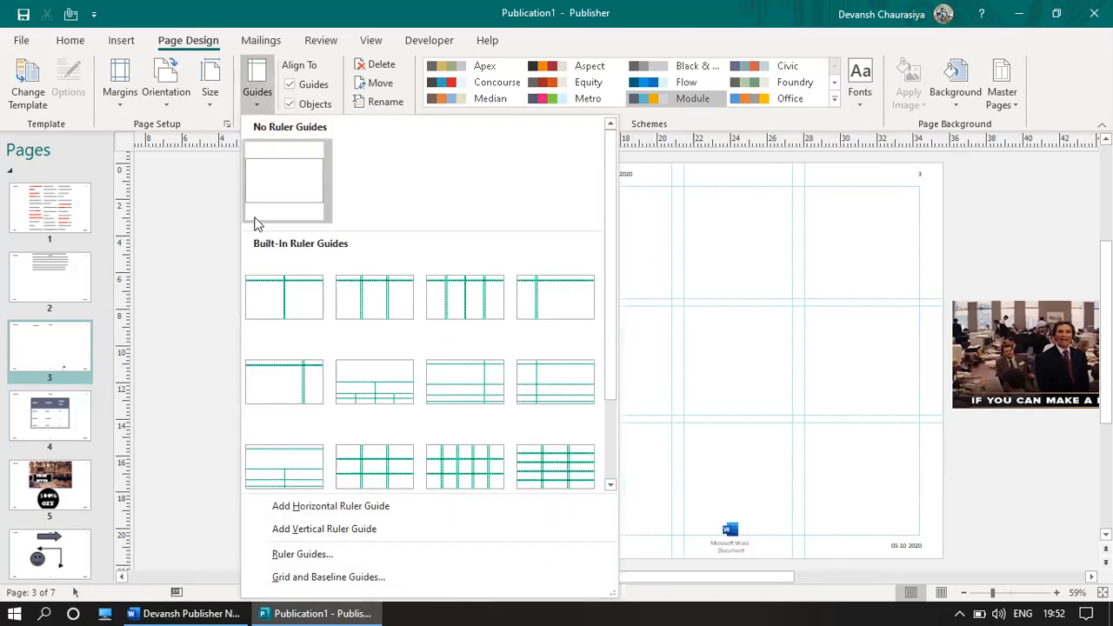
click(280, 399)
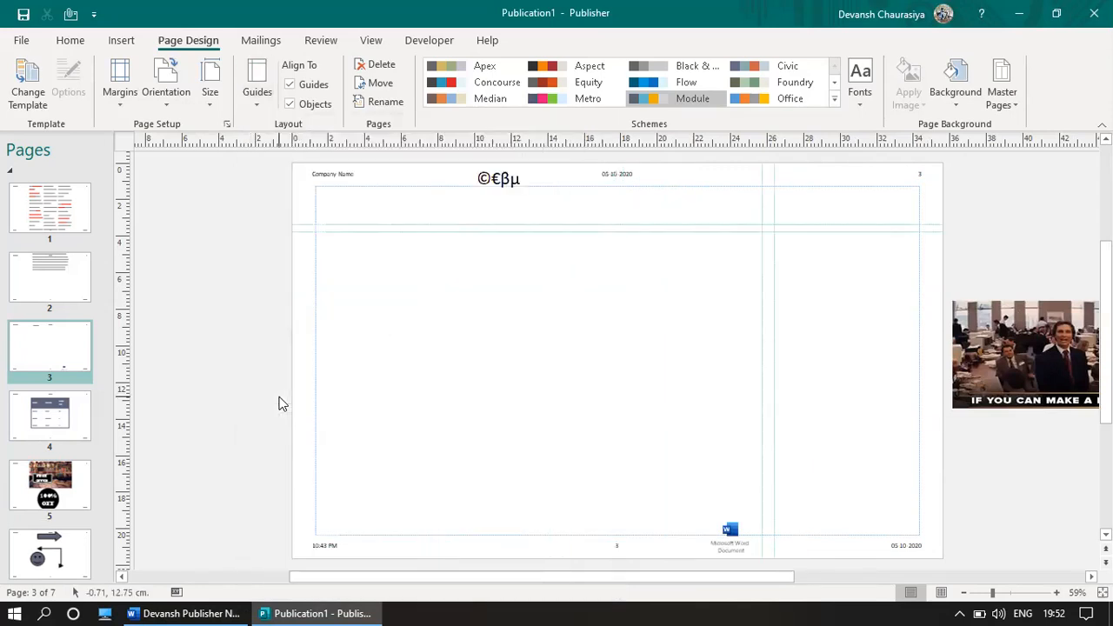
Step: Insert the dark TITLE TEXT / SUBTITLE TEXT page part near the top and delete the ©€βμ box
click(118, 42)
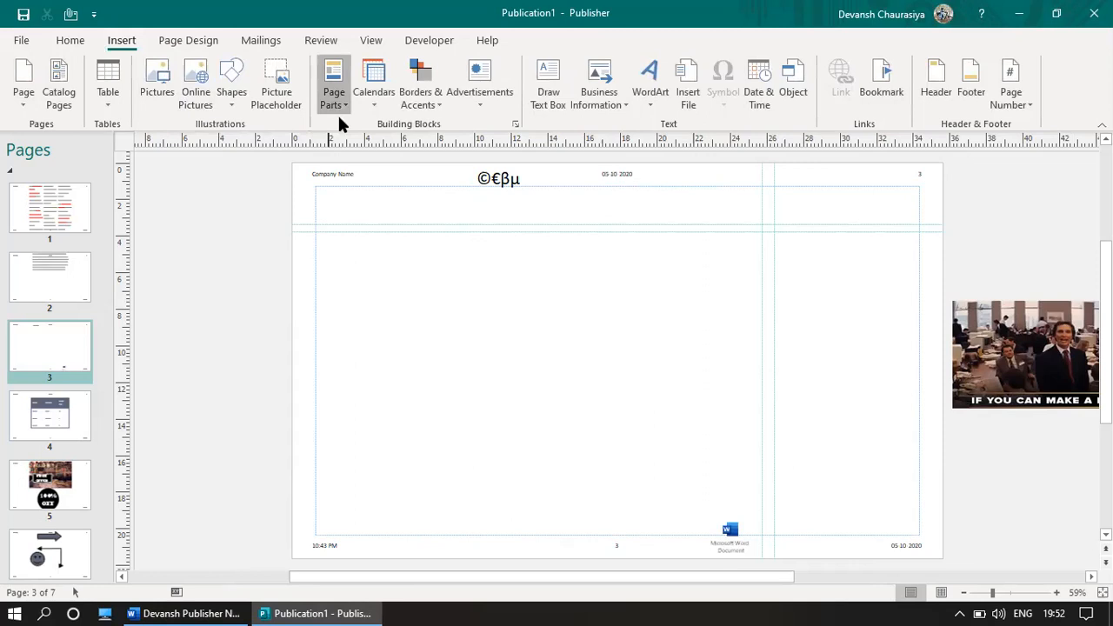
click(335, 110)
click(409, 426)
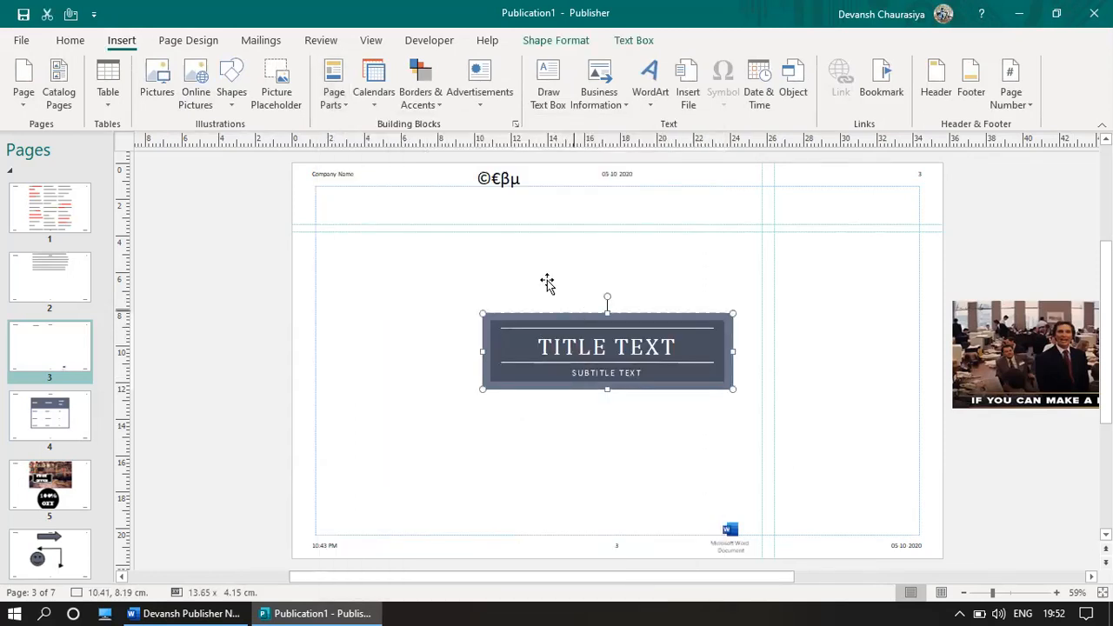
drag(573, 313, 467, 232)
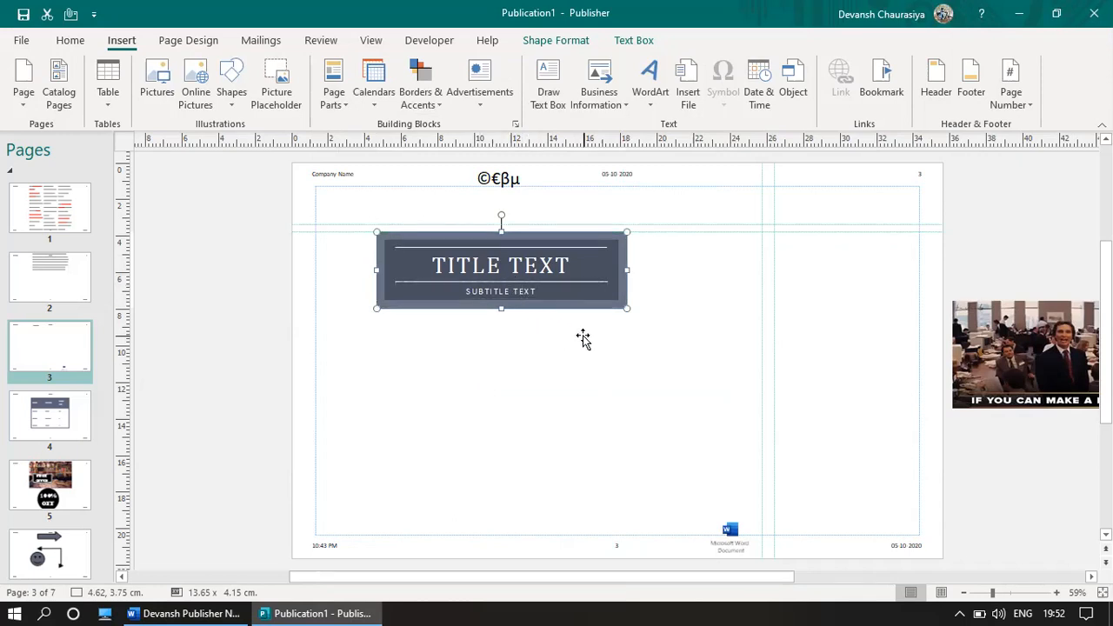
drag(586, 340, 599, 333)
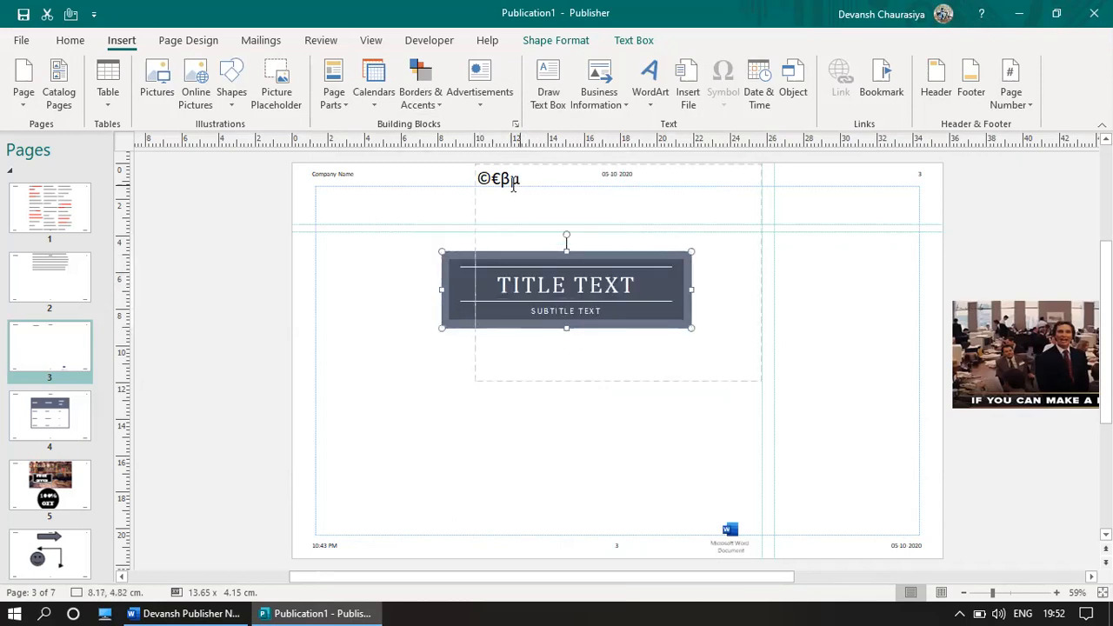
click(476, 213)
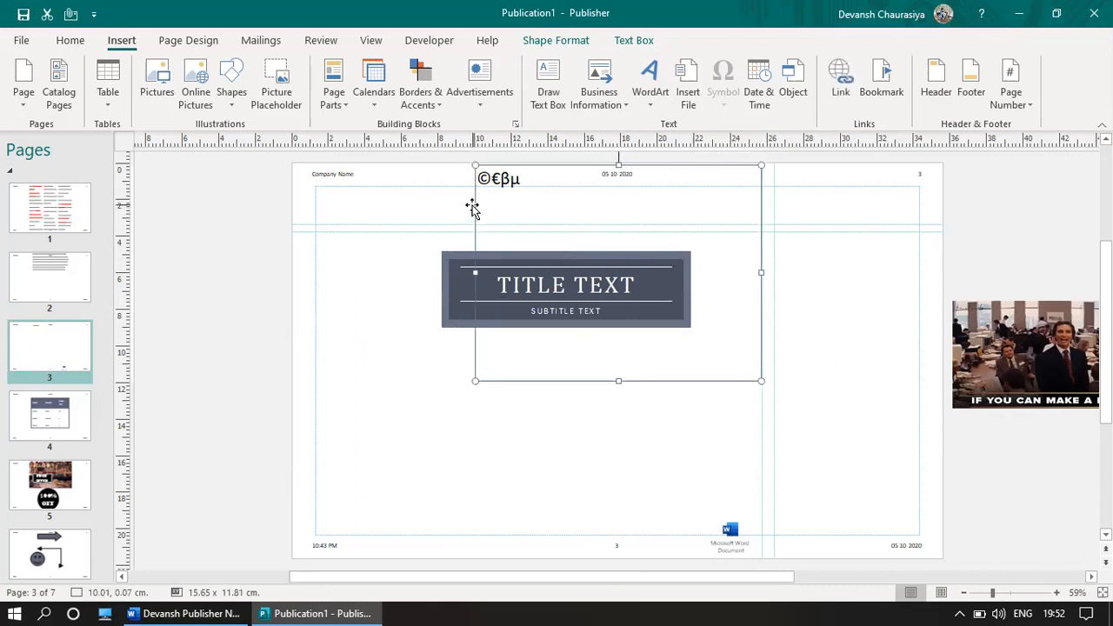
key(Delete)
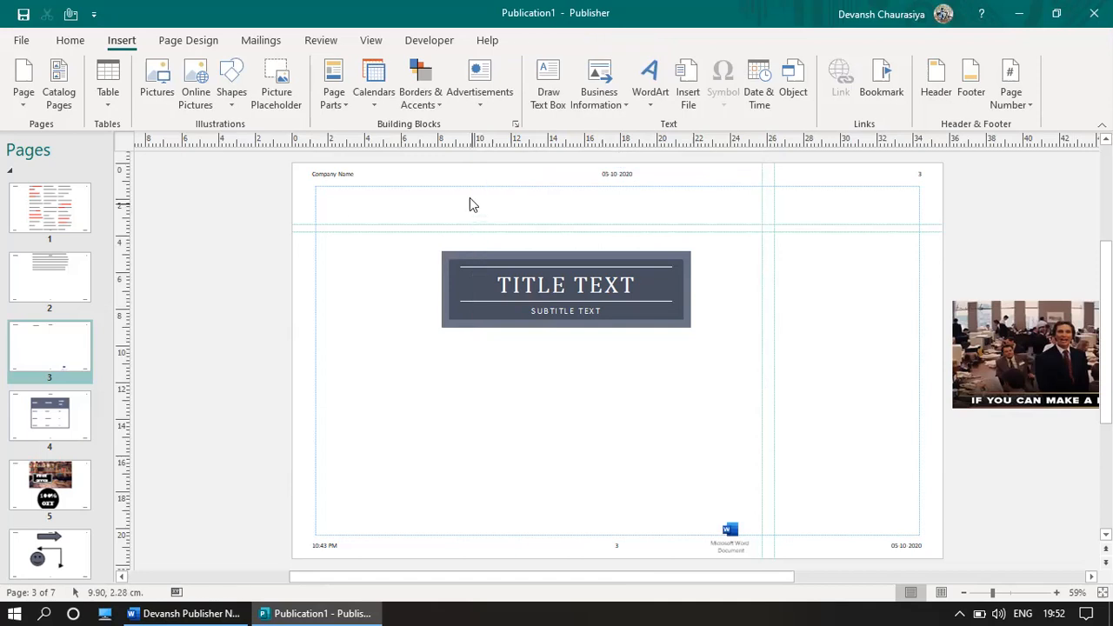
Step: Try the Metro and Office colour schemes, then apply Berry, turning the title block purple
click(192, 43)
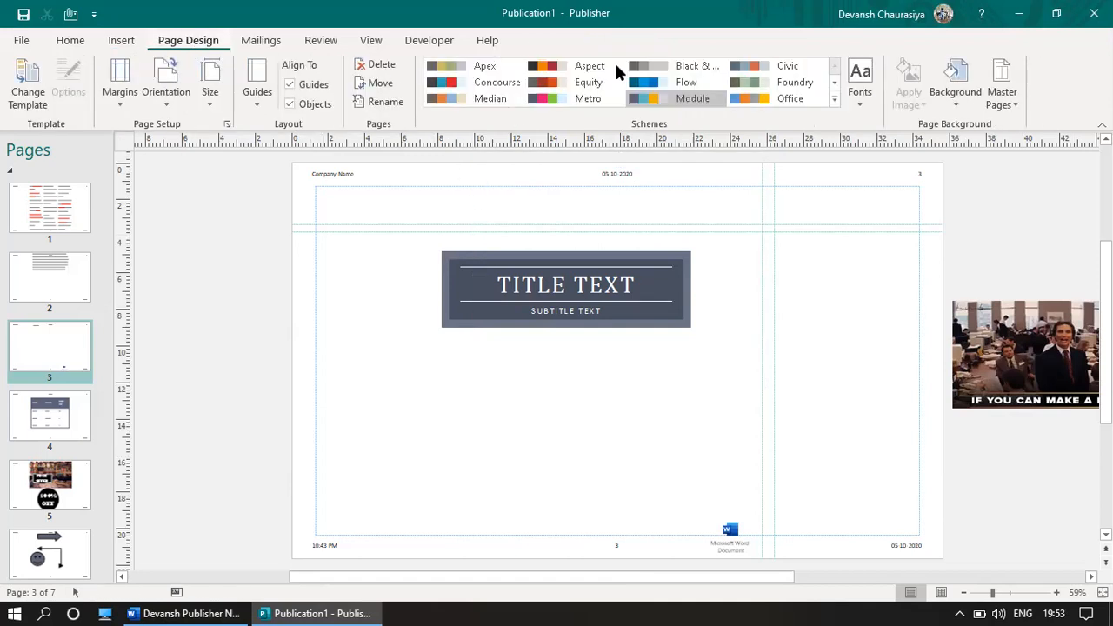
click(532, 101)
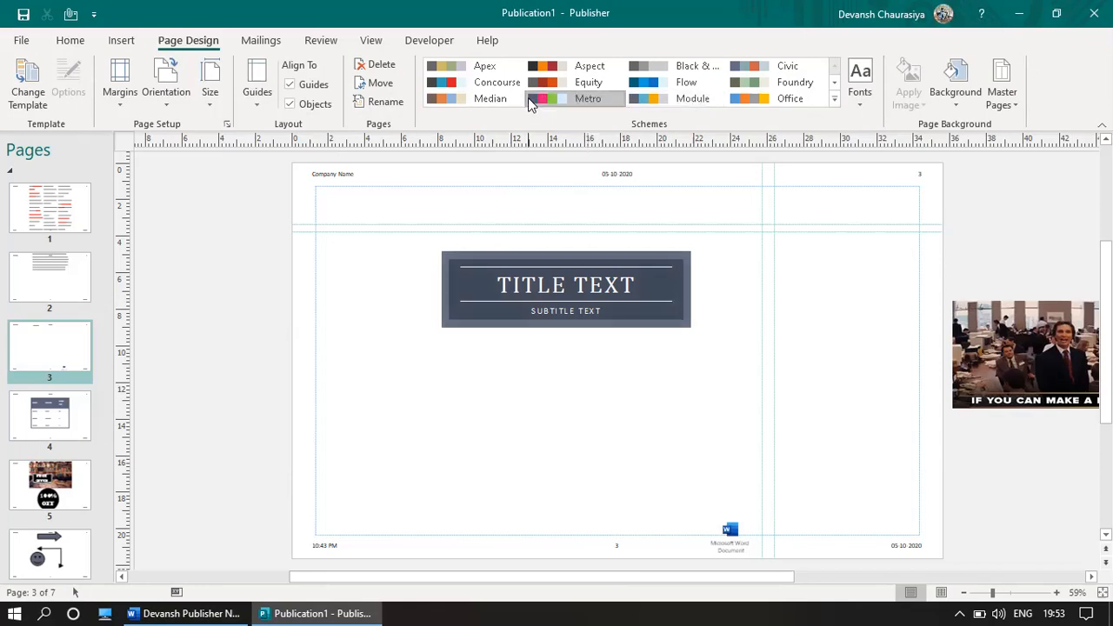
click(746, 98)
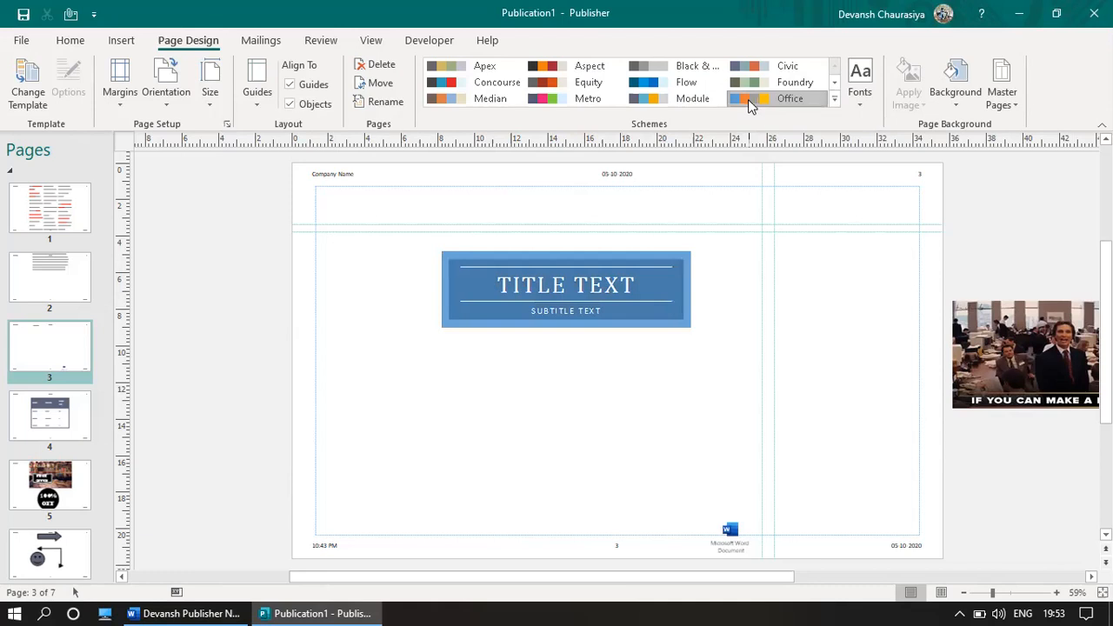
click(836, 103)
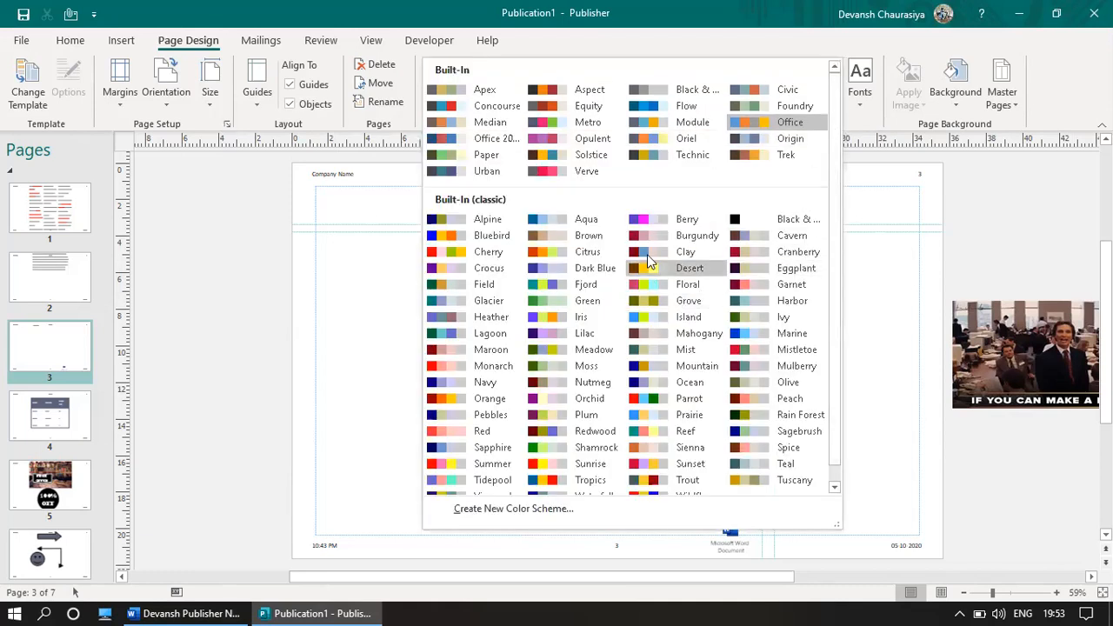
click(649, 220)
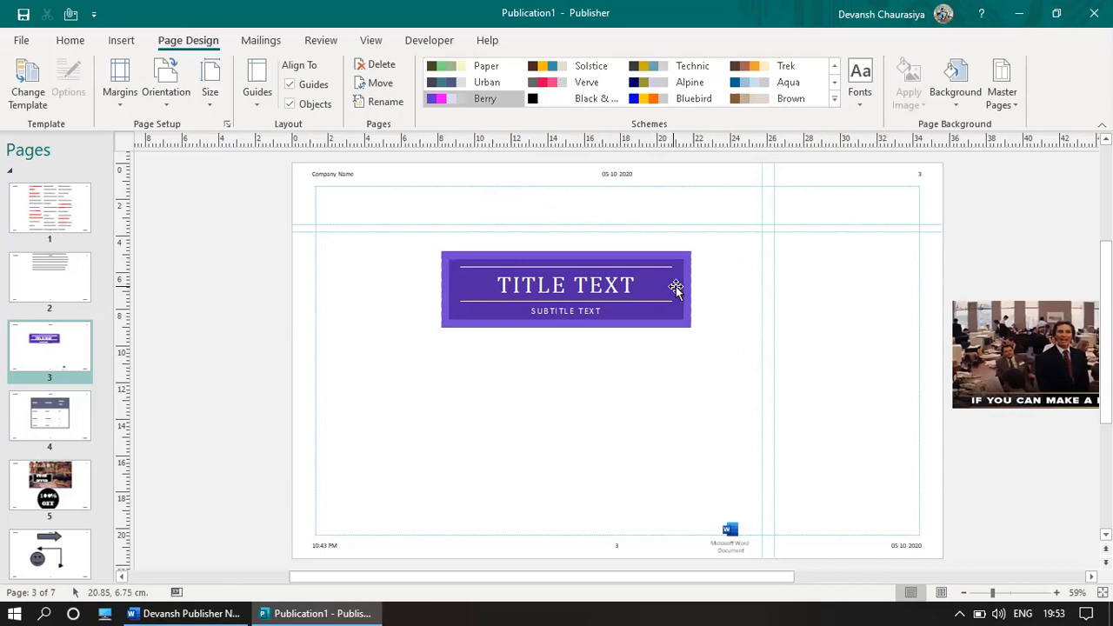
click(957, 87)
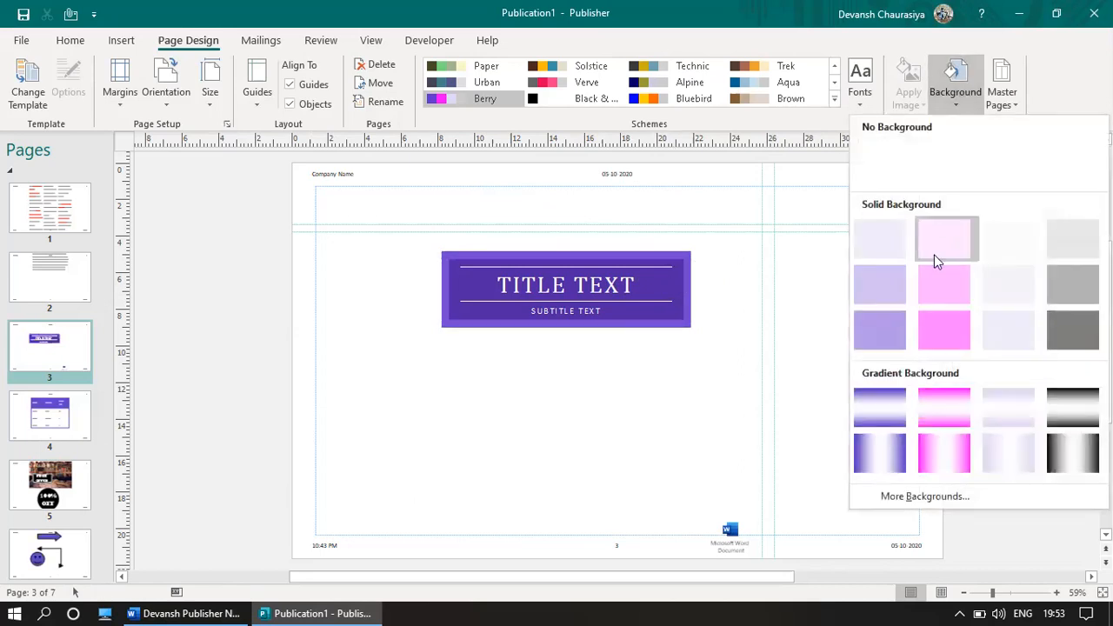
Step: Give the page a light pink solid background, then switch the colour scheme from Bluebird to Paper
click(934, 255)
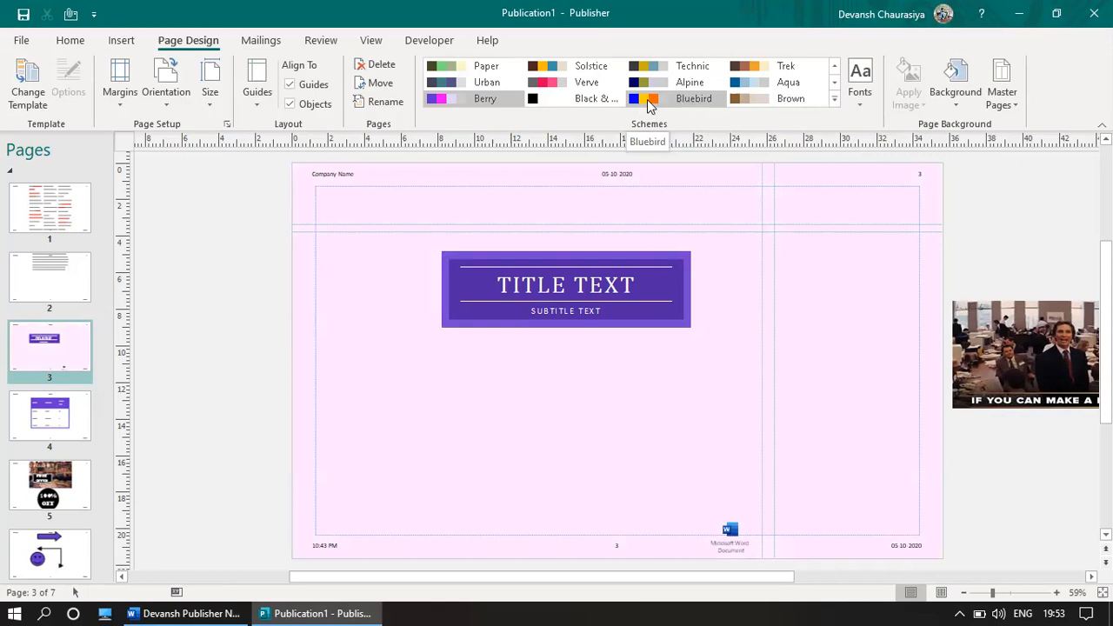
click(649, 103)
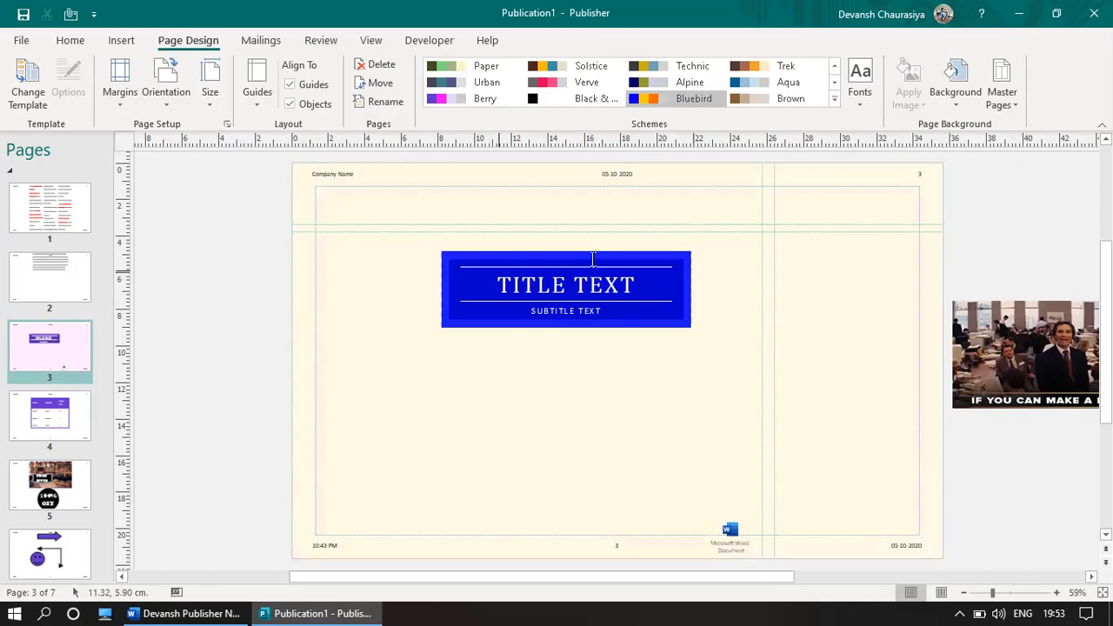
click(444, 72)
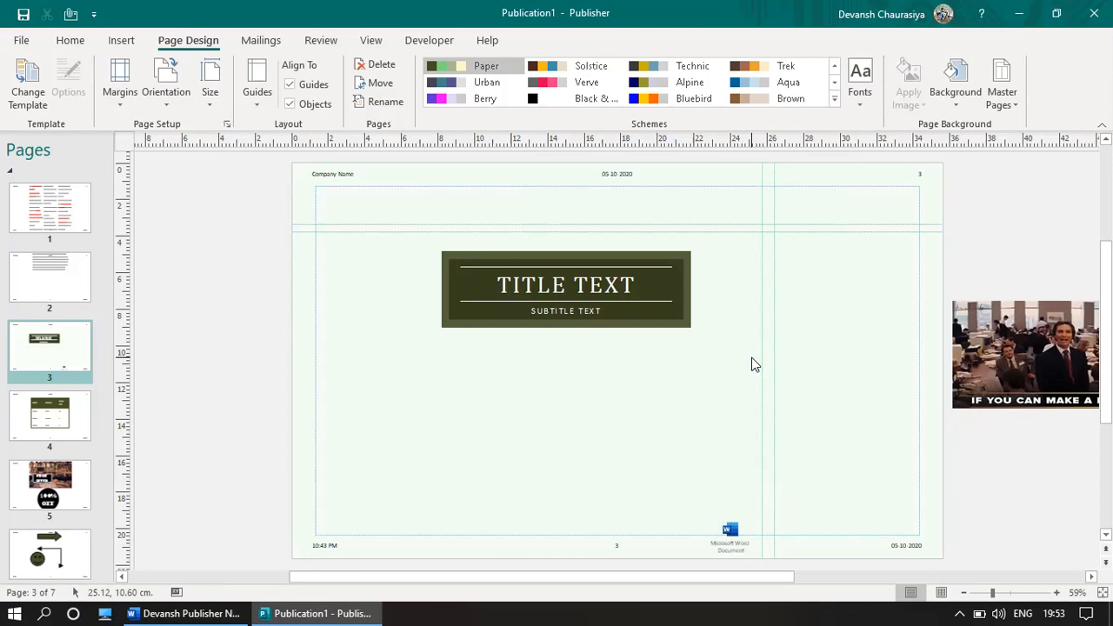
key(alt+Tab)
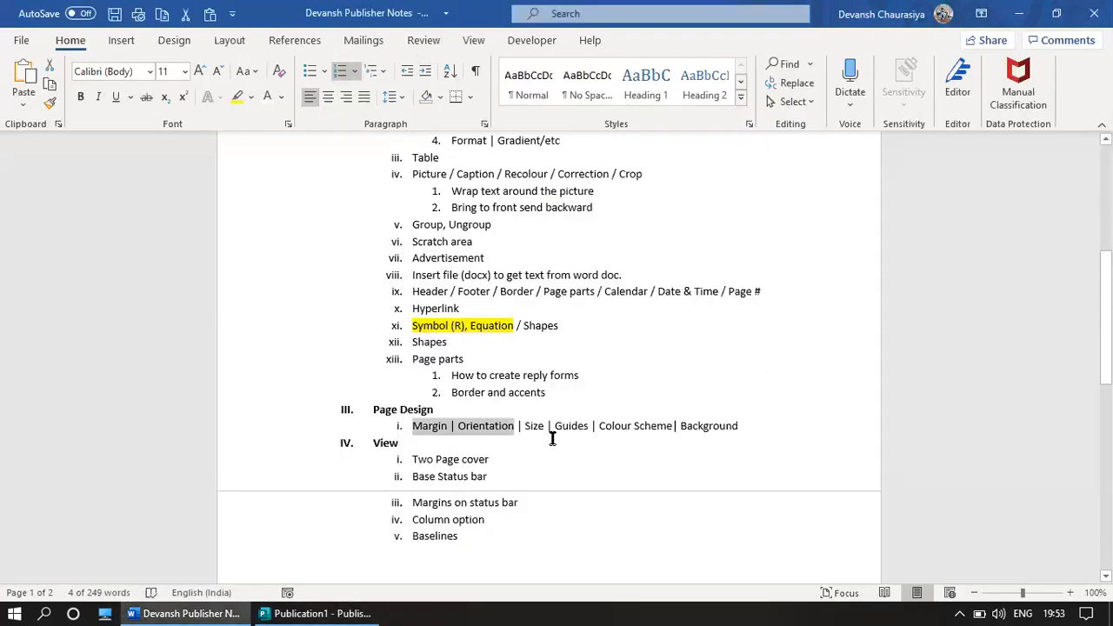
drag(546, 421, 789, 436)
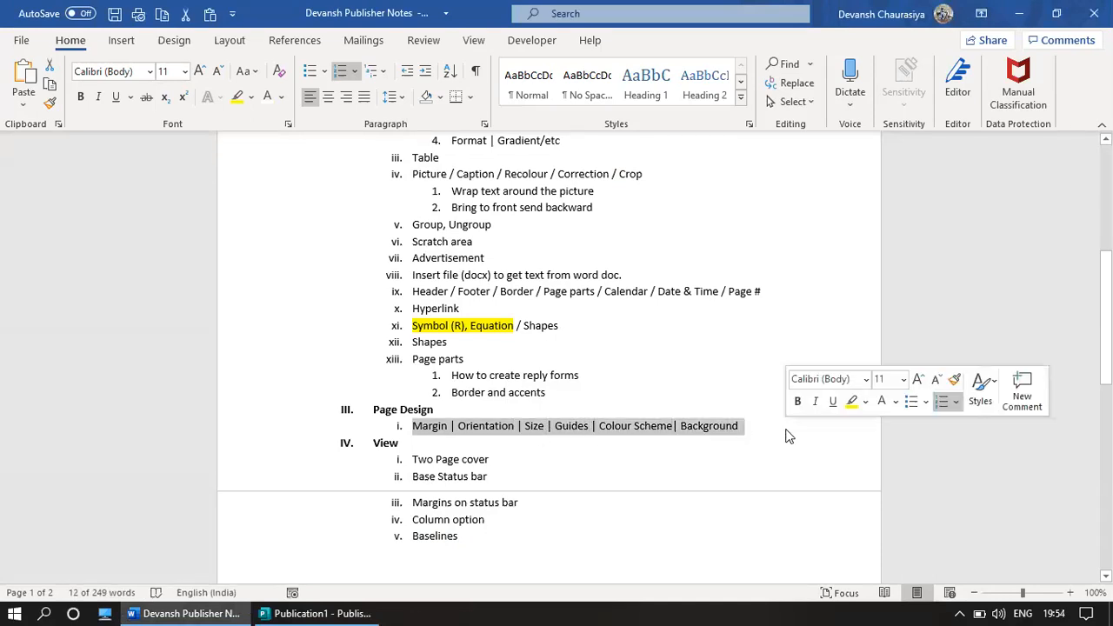
key(alt+Tab)
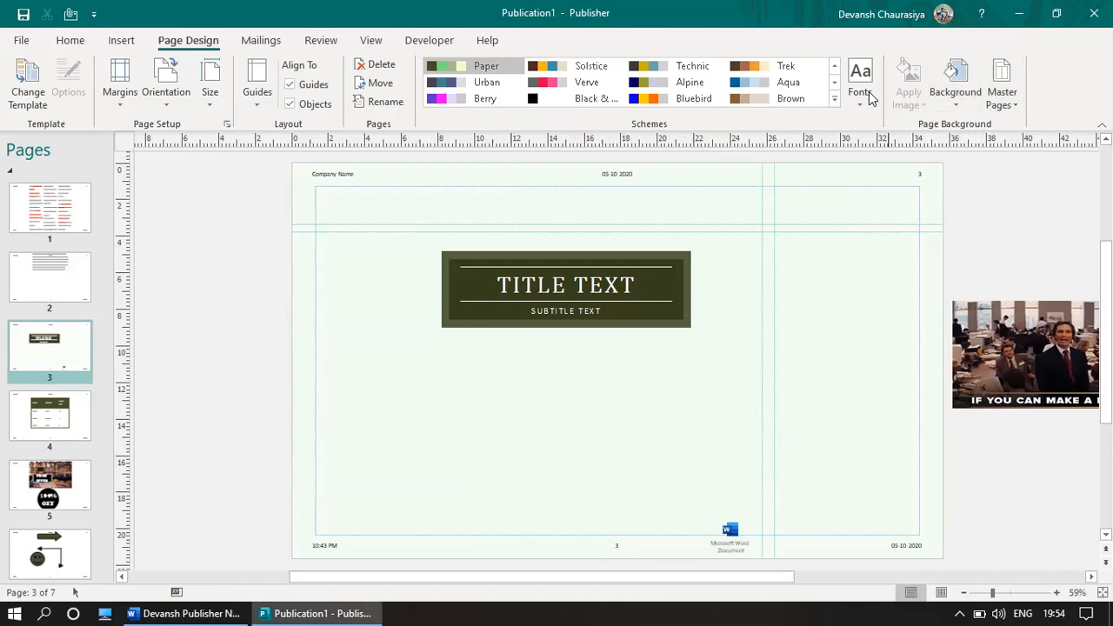
Step: Apply the Casual font scheme from the Built-In (classic) font schemes
click(859, 96)
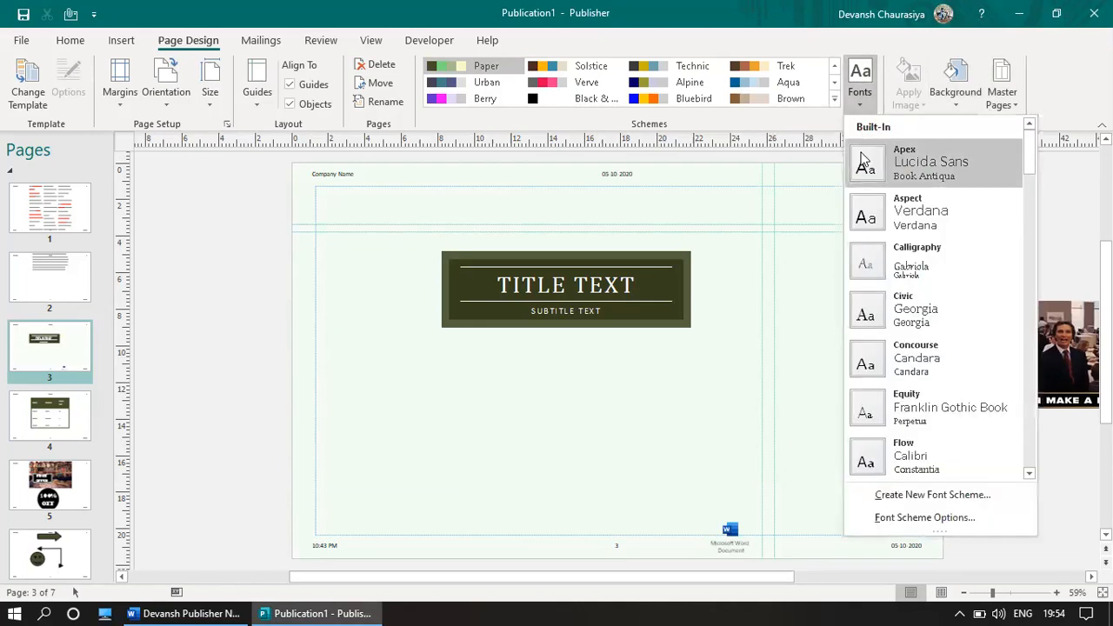
click(835, 102)
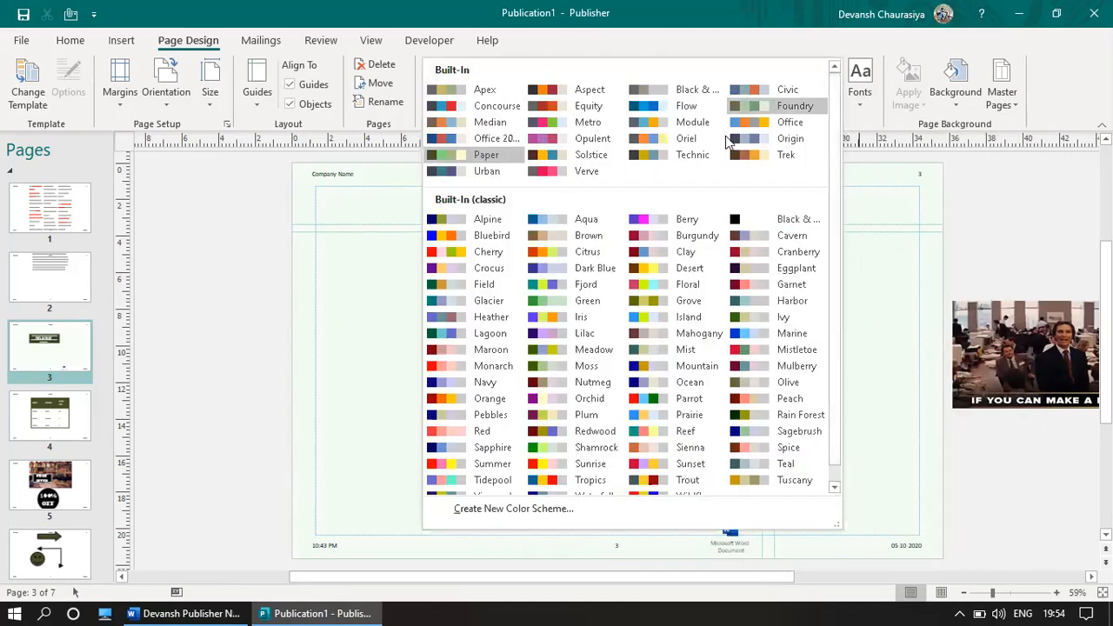
click(861, 95)
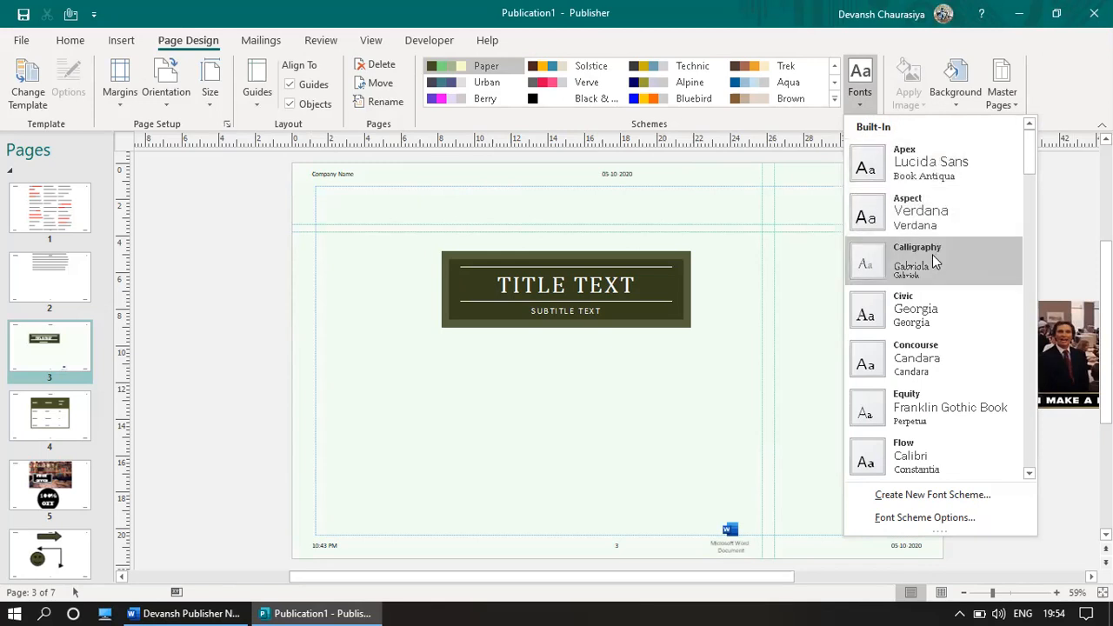
scroll(920, 347, down, 10)
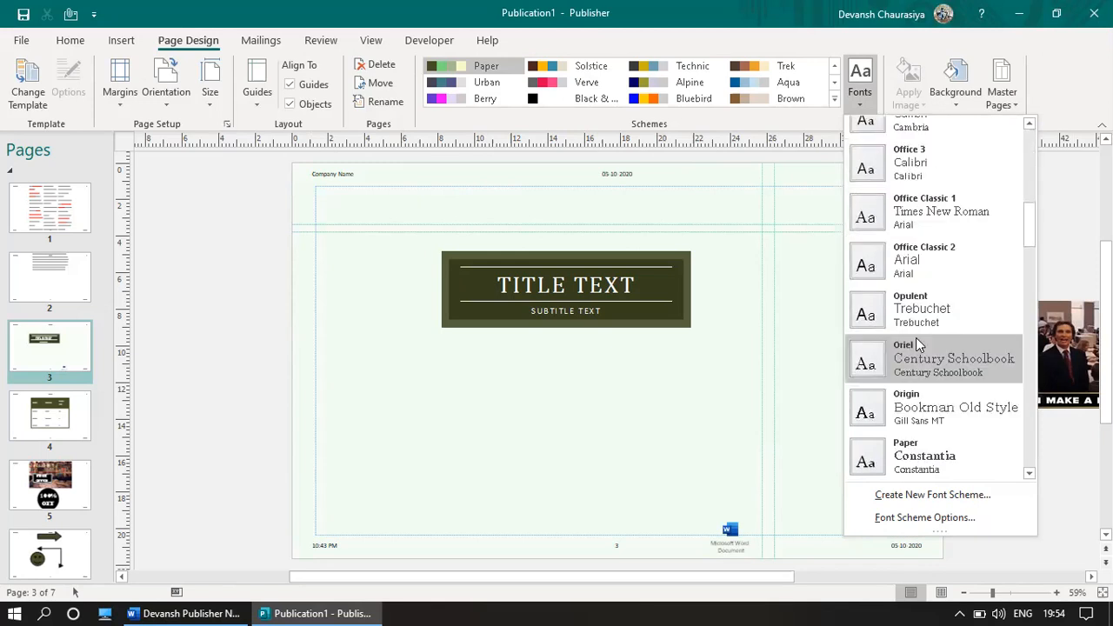
scroll(912, 348, down, 4)
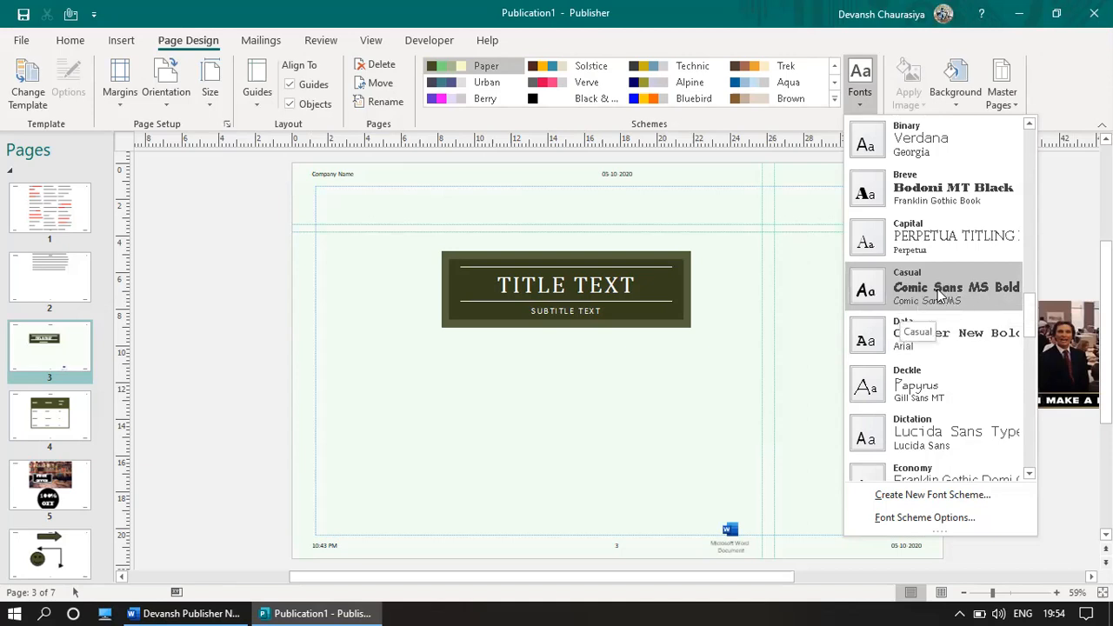
click(938, 296)
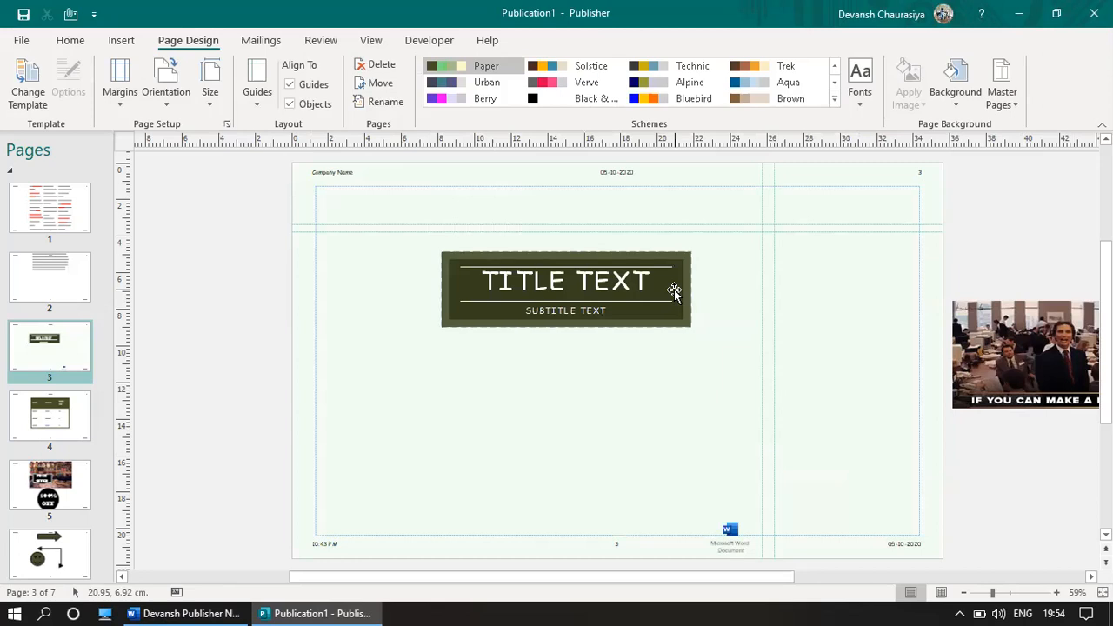
Step: Check that the title and subtitle text now use Comic Sans
click(487, 281)
click(561, 312)
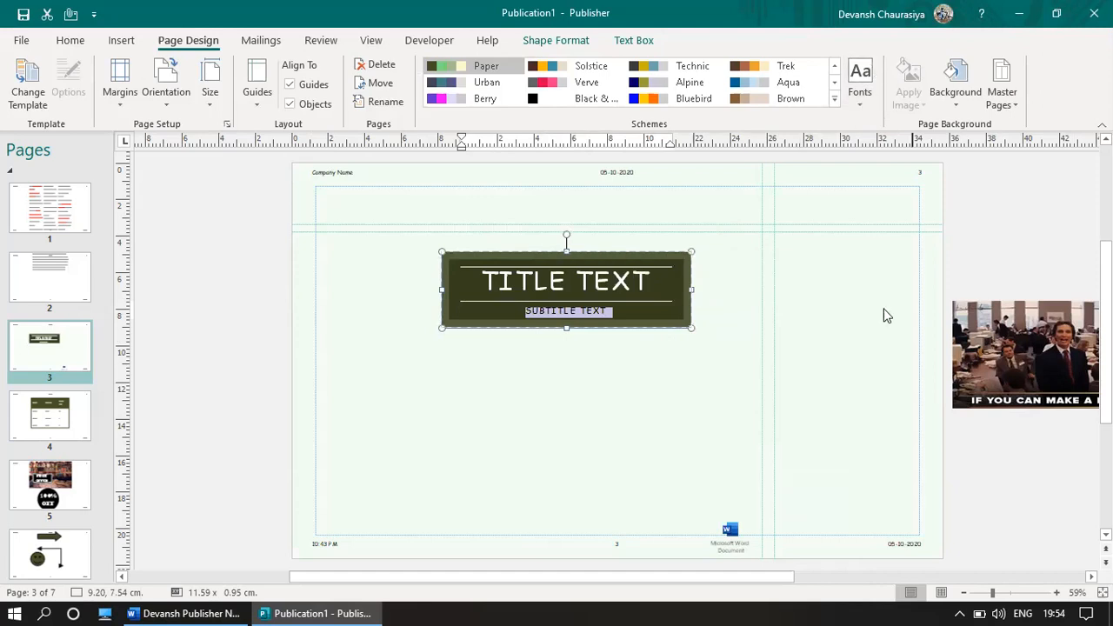
click(860, 84)
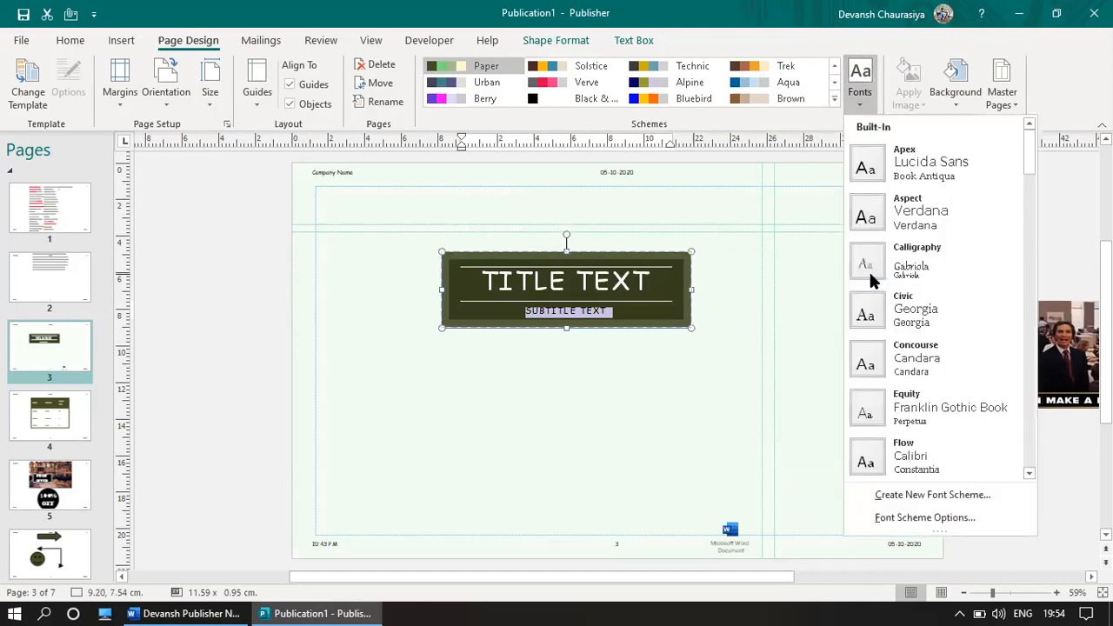
click(478, 388)
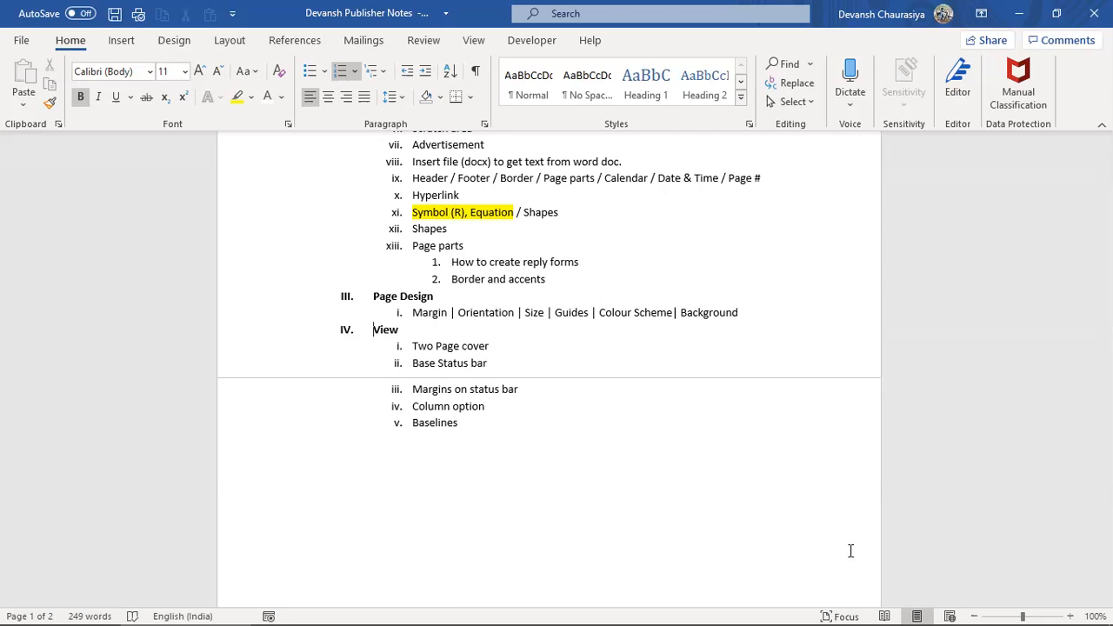
Step: Look through and select the Word notes, then return to Publisher at page 6
scroll(646, 501, up, 10)
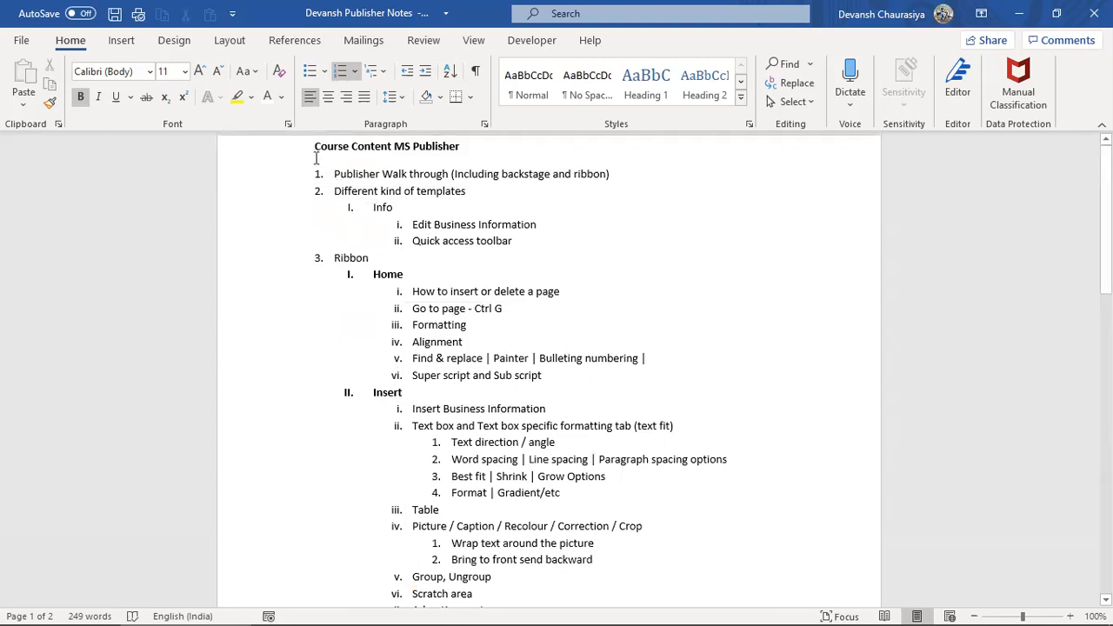
drag(314, 146, 496, 527)
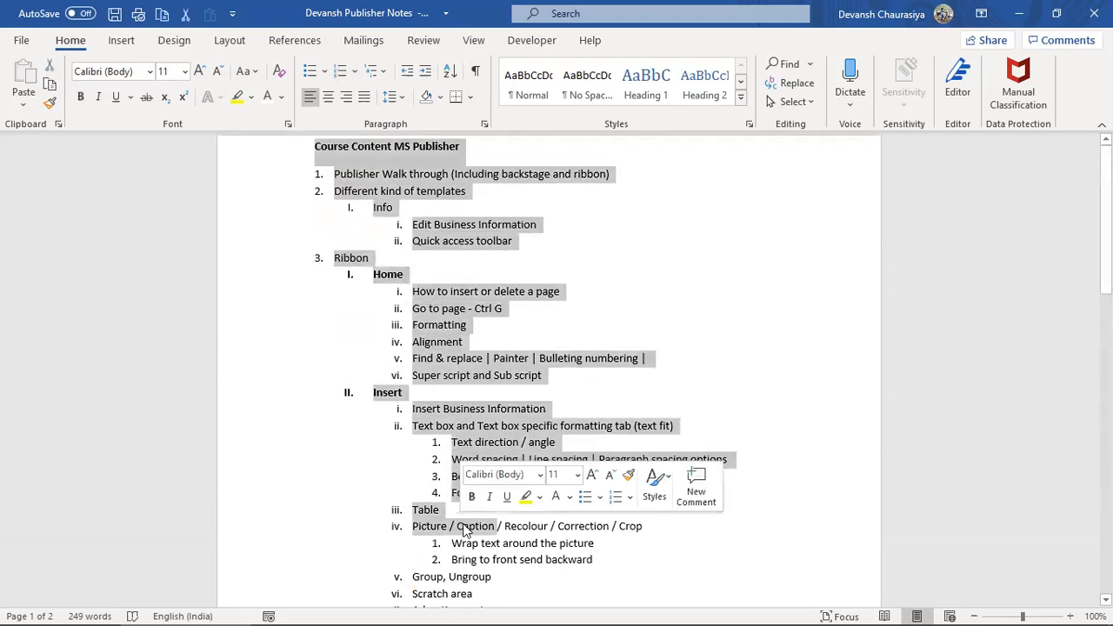
scroll(467, 518, down, 7)
scroll(467, 515, down, 2)
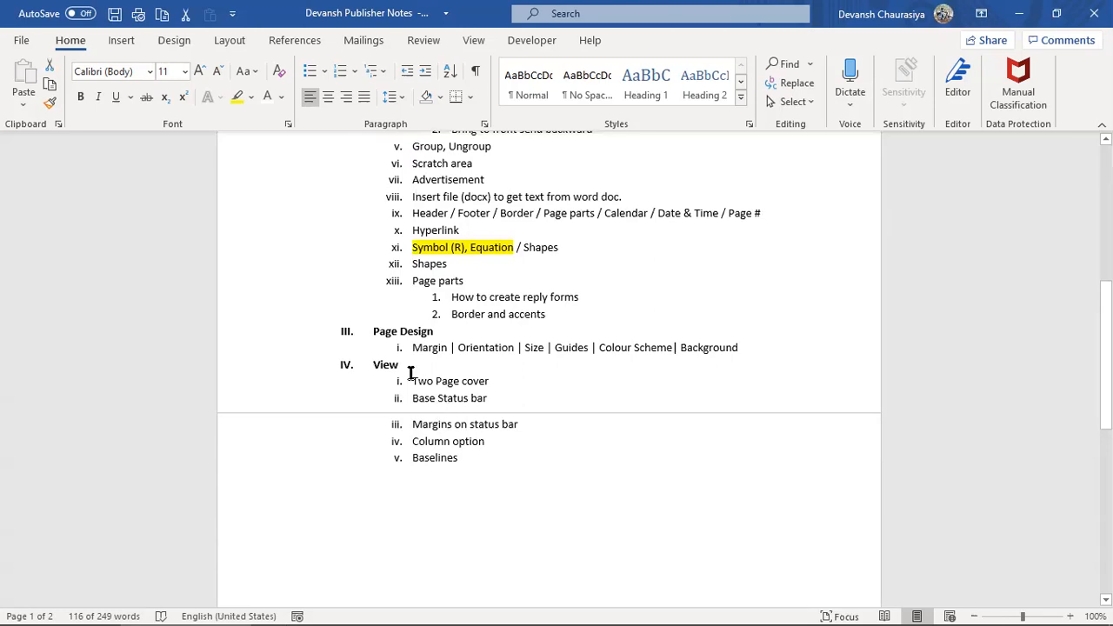
key(alt+Tab)
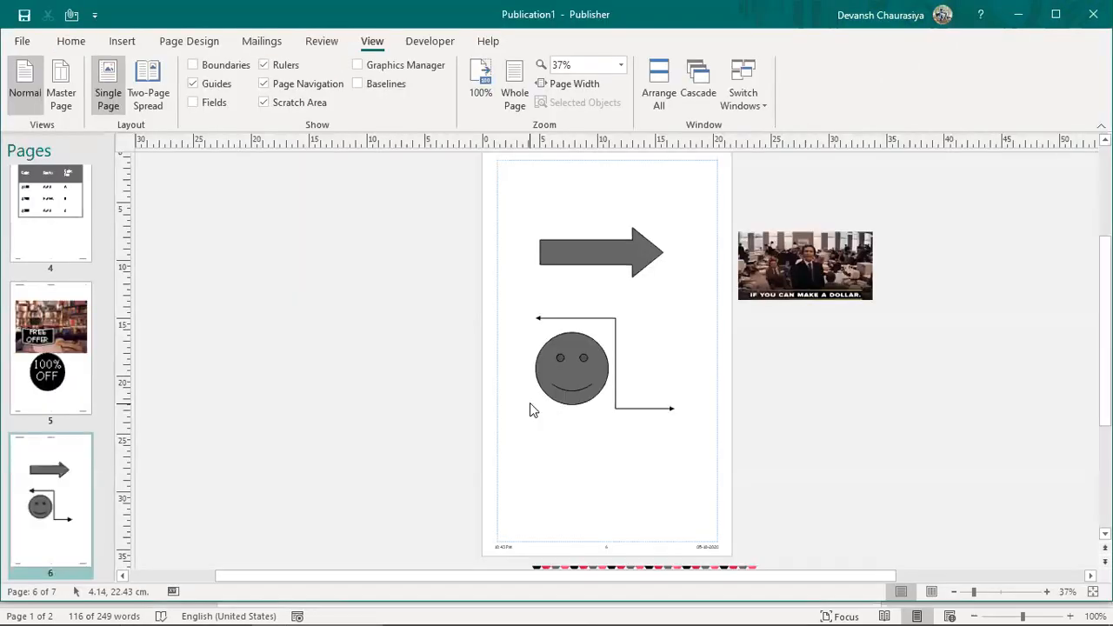